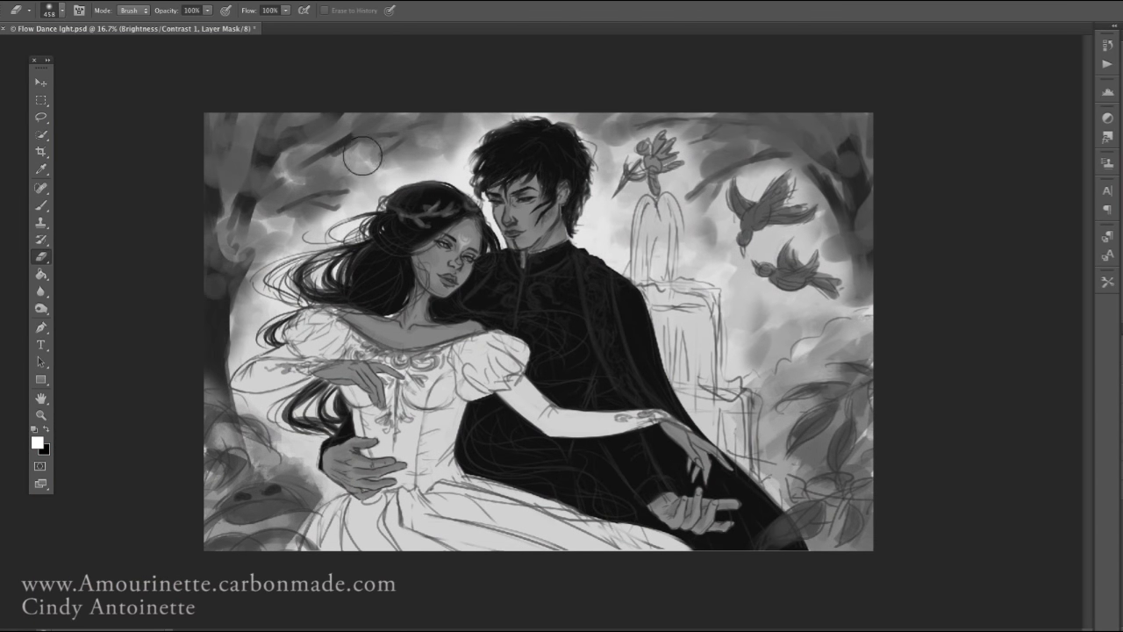
Erase across the Brightness/Contrast layer mask between the man's chest and the woman's bodice
{"action": "mouse_move", "coordinate": [513, 300]}
{"action": "left_mouse_down"}
{"action": "mouse_move", "coordinate": [544, 386]}
{"action": "mouse_move", "coordinate": [435, 413]}
{"action": "left_mouse_up"}
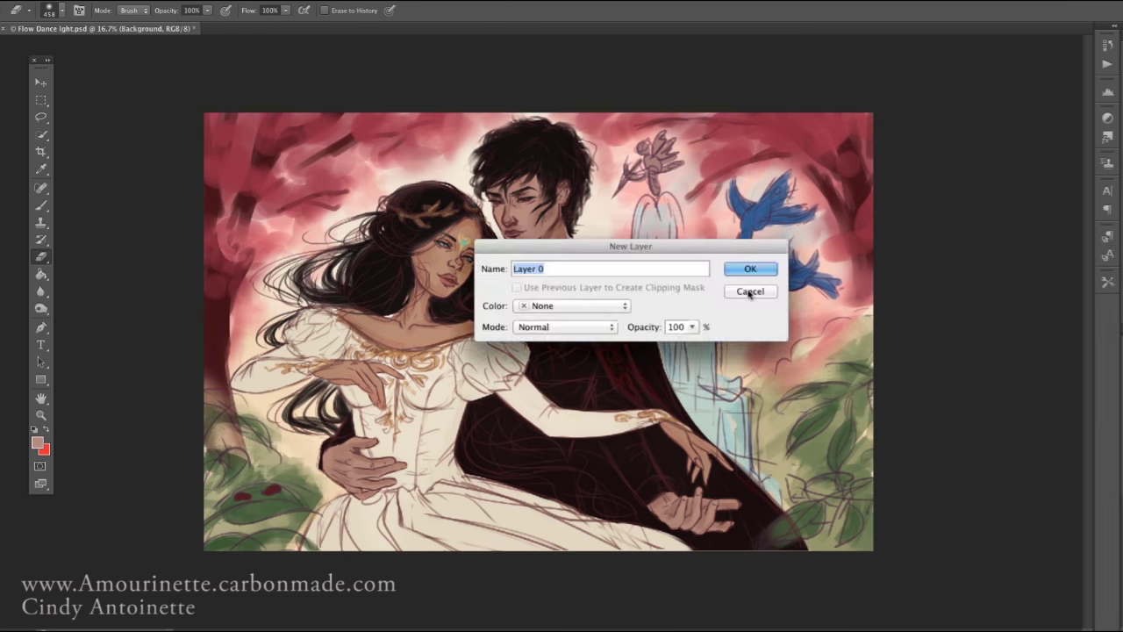
{"action": "key", "text": "Return"}
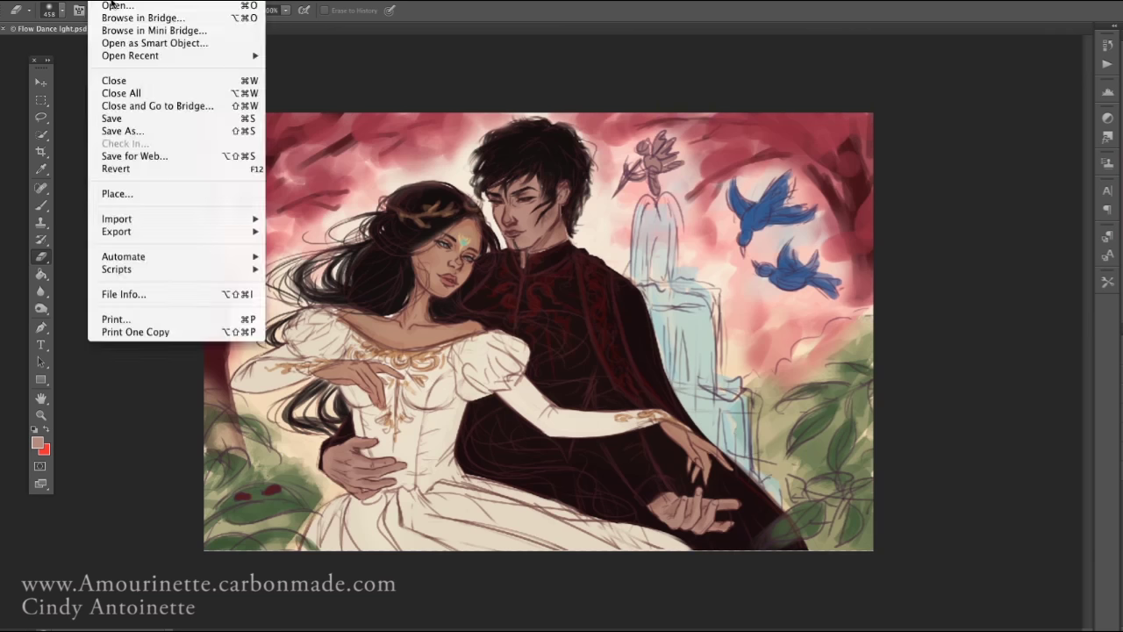
{"action": "left_click", "coordinate": [114, 128]}
Paint muted grey-beige shadows over the woman's white bodice, sleeves and skirt on a new layer with the Brush
{"action": "left_click", "coordinate": [41, 204]}
{"action": "left_click", "coordinate": [37, 443]}
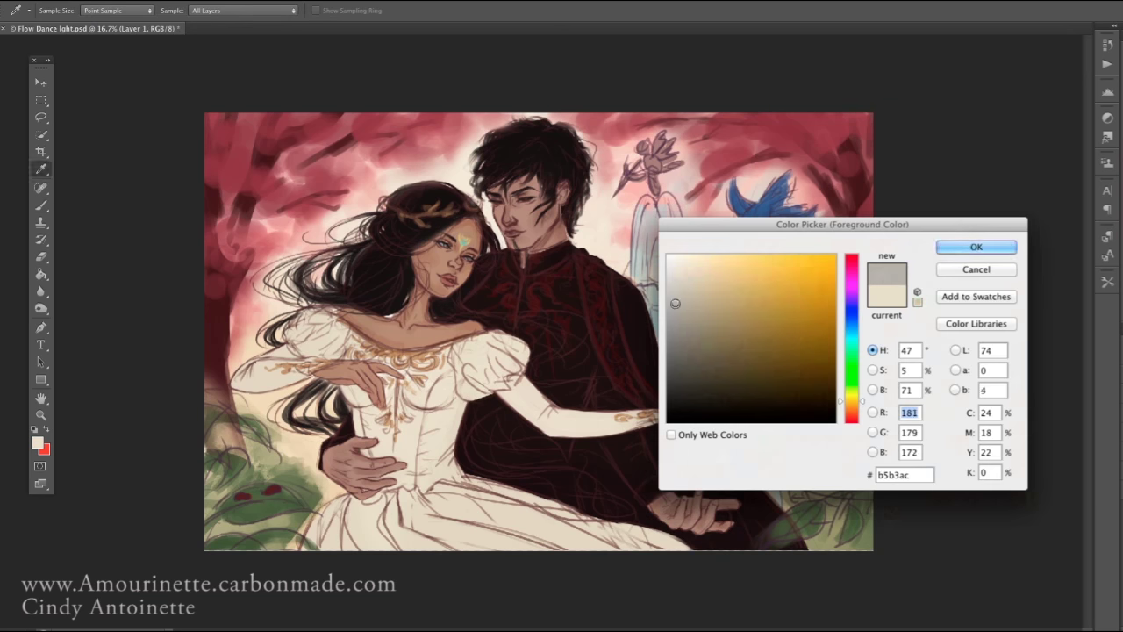
{"action": "left_click", "coordinate": [845, 326]}
{"action": "key", "text": "Return"}
{"action": "right_click", "coordinate": [583, 339]}
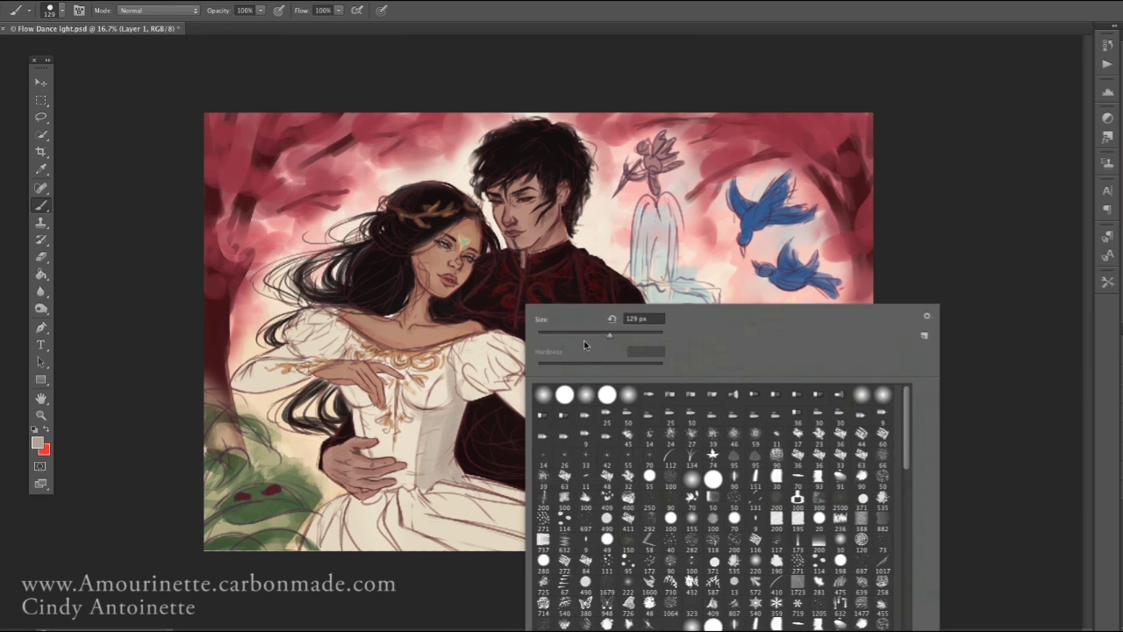
{"action": "key", "text": "Return"}
{"action": "mouse_move", "coordinate": [386, 369]}
{"action": "left_mouse_down"}
{"action": "mouse_move", "coordinate": [439, 491]}
{"action": "mouse_move", "coordinate": [413, 421]}
{"action": "mouse_move", "coordinate": [439, 473]}
{"action": "mouse_move", "coordinate": [474, 368]}
{"action": "mouse_move", "coordinate": [649, 421]}
{"action": "left_mouse_up"}
{"action": "right_click", "coordinate": [638, 304]}
{"action": "key", "text": "Return"}
{"action": "mouse_move", "coordinate": [368, 386]}
{"action": "left_mouse_down"}
{"action": "mouse_move", "coordinate": [386, 456]}
{"action": "mouse_move", "coordinate": [369, 527]}
{"action": "mouse_move", "coordinate": [509, 527]}
{"action": "mouse_move", "coordinate": [263, 368]}
{"action": "mouse_move", "coordinate": [311, 327]}
{"action": "mouse_move", "coordinate": [439, 359]}
{"action": "mouse_move", "coordinate": [410, 383]}
{"action": "left_mouse_up"}
Erase a few soft light patches into the new shading on the woman's skirt
{"action": "key", "text": "e"}
{"action": "right_click", "coordinate": [369, 334]}
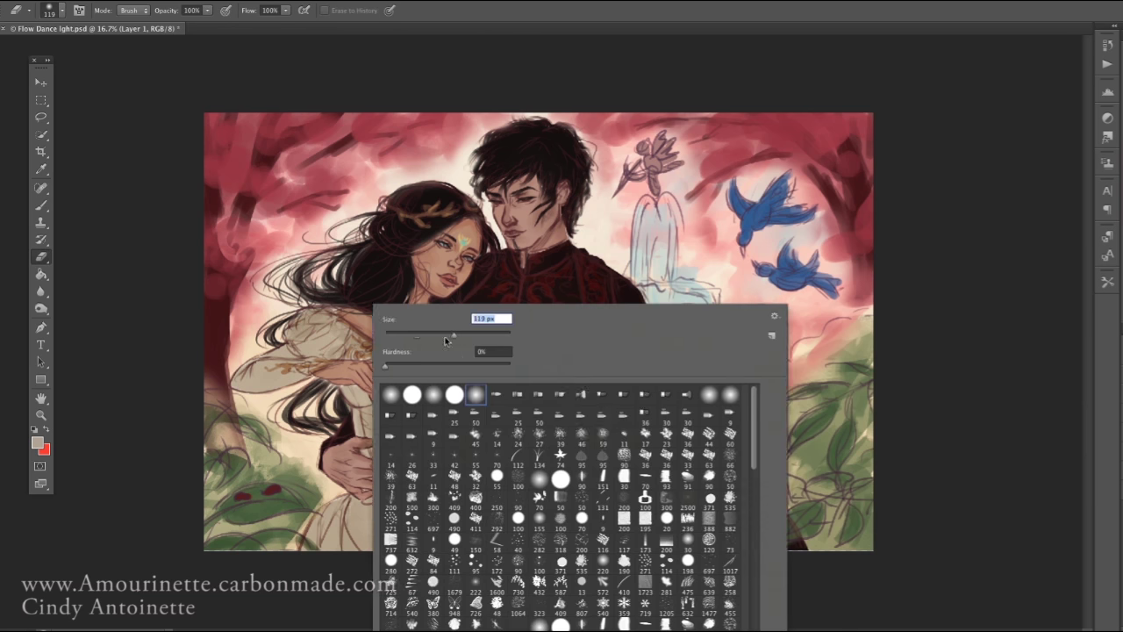
{"action": "key", "text": "Return"}
Paint shadows with sampled skin tones over the woman's face and chest and the man's face and hands, using an 84 px brush for the smaller areas
{"action": "left_click", "coordinate": [42, 205]}
{"action": "left_click", "coordinate": [373, 327], "text": "alt"}
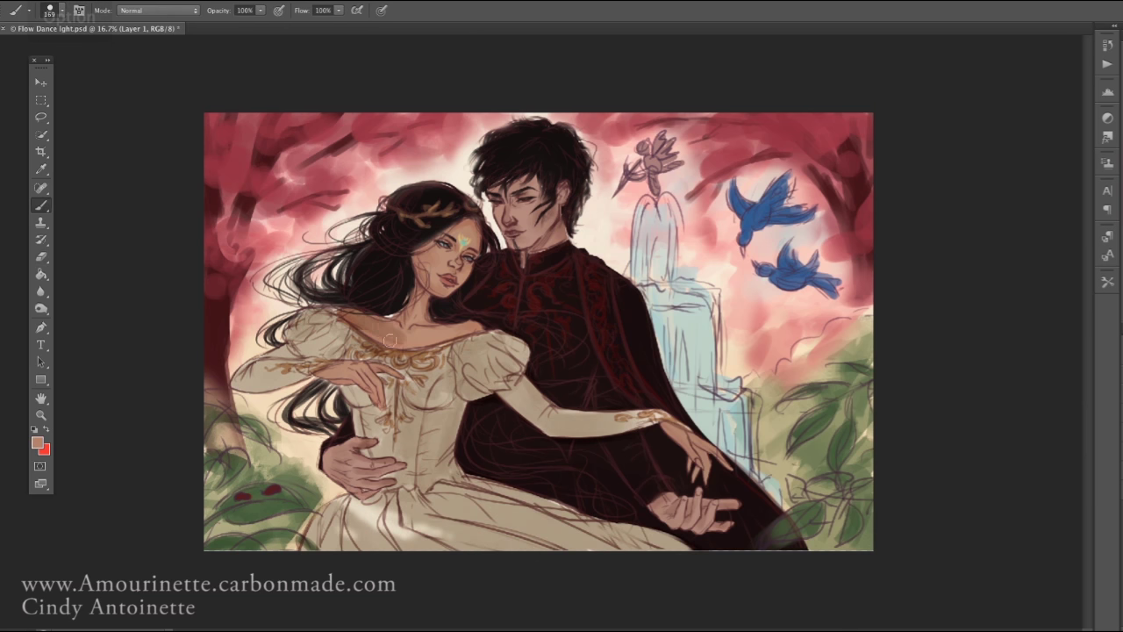
{"action": "mouse_move", "coordinate": [377, 326]}
{"action": "left_mouse_down"}
{"action": "mouse_move", "coordinate": [413, 338]}
{"action": "mouse_move", "coordinate": [422, 282]}
{"action": "mouse_move", "coordinate": [474, 233]}
{"action": "left_mouse_up"}
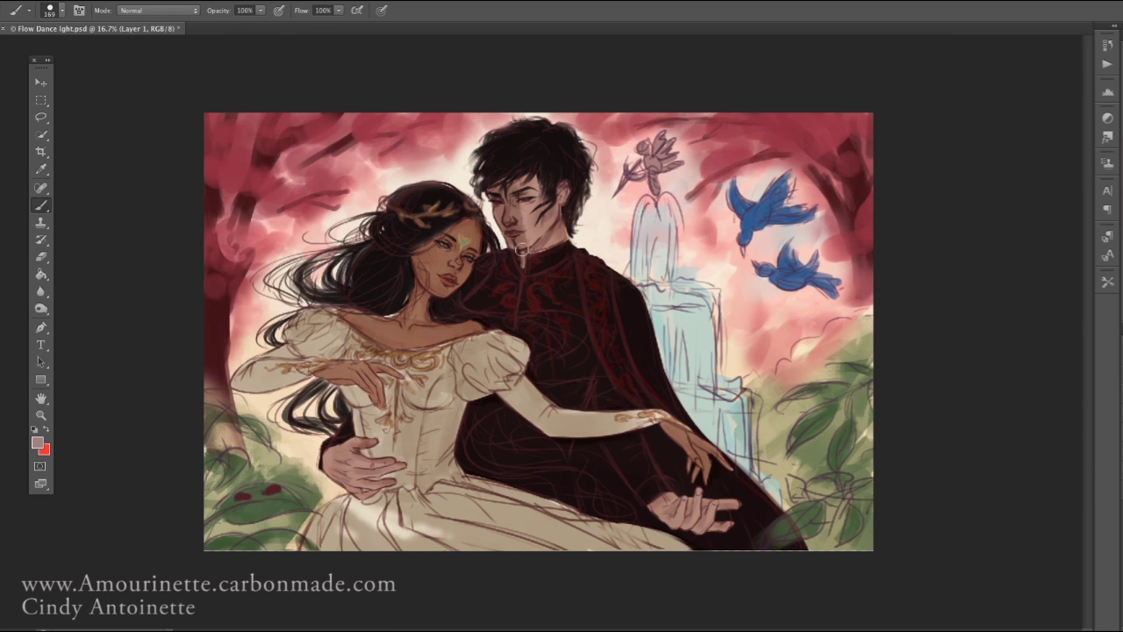
{"action": "right_click", "coordinate": [580, 323]}
{"action": "key", "text": "Return"}
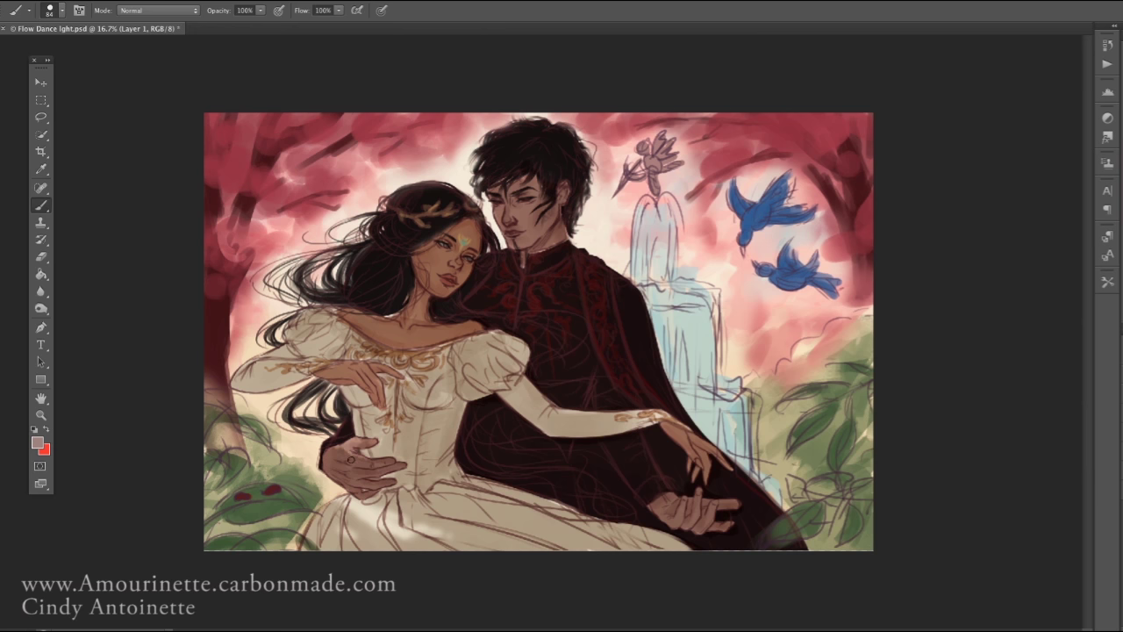
Erase dappled light patches out of the shading on the dress and skin with a soft Eraser of 83 to 121 px
{"action": "left_click", "coordinate": [45, 255]}
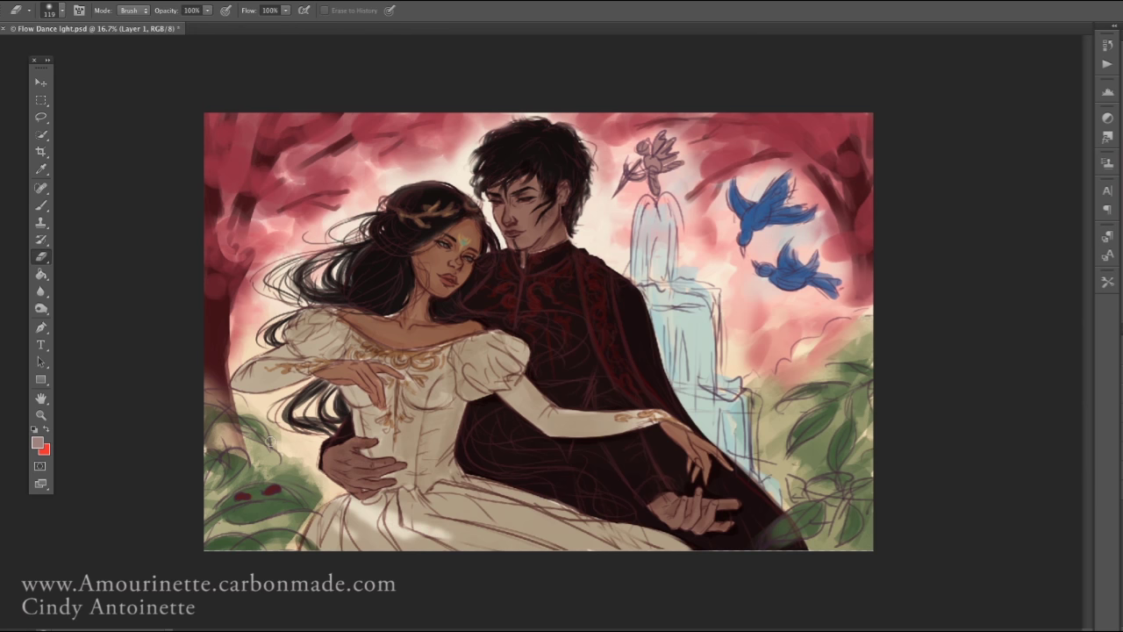
{"action": "right_click", "coordinate": [502, 248]}
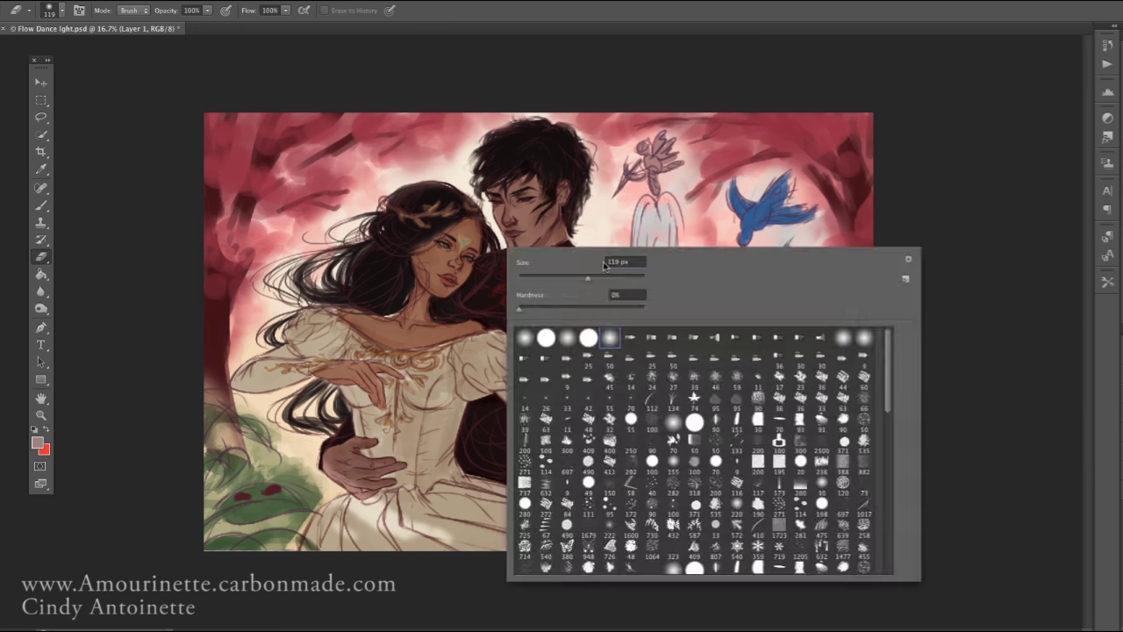
{"action": "key", "text": "Return"}
{"action": "right_click", "coordinate": [459, 303]}
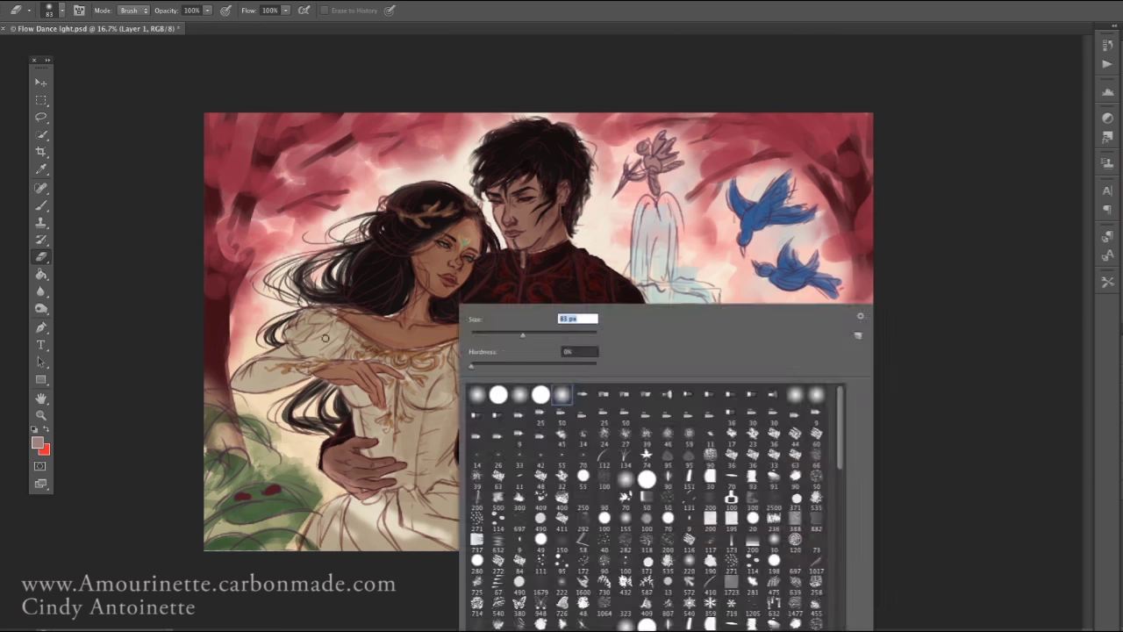
{"action": "key", "text": "Return"}
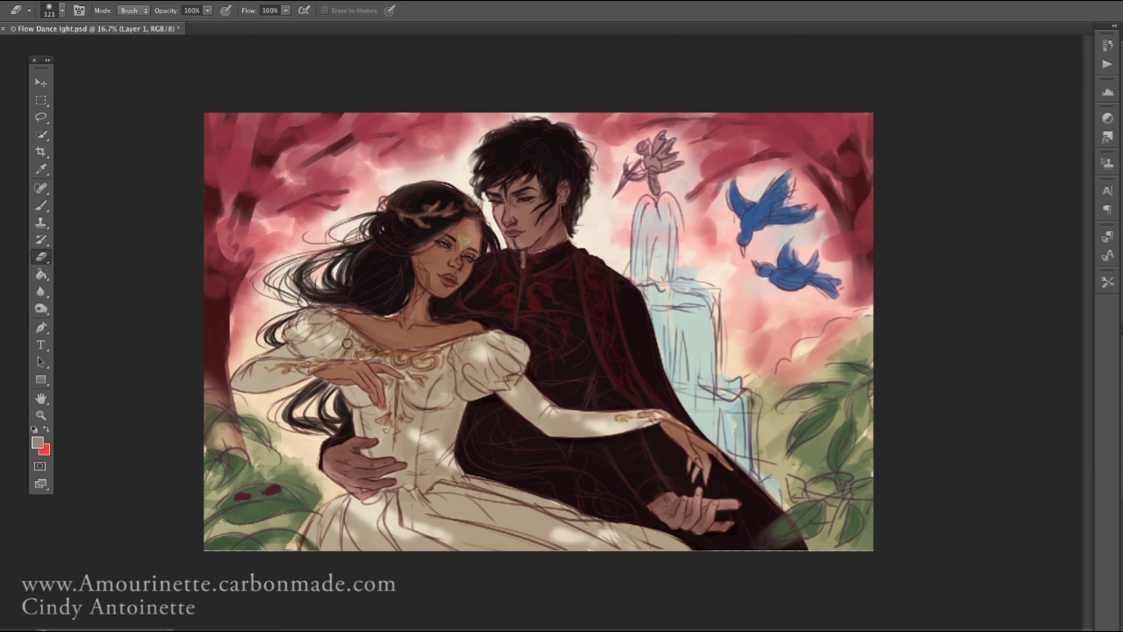
{"action": "key", "text": "alt+e"}
{"action": "key", "text": "Escape"}
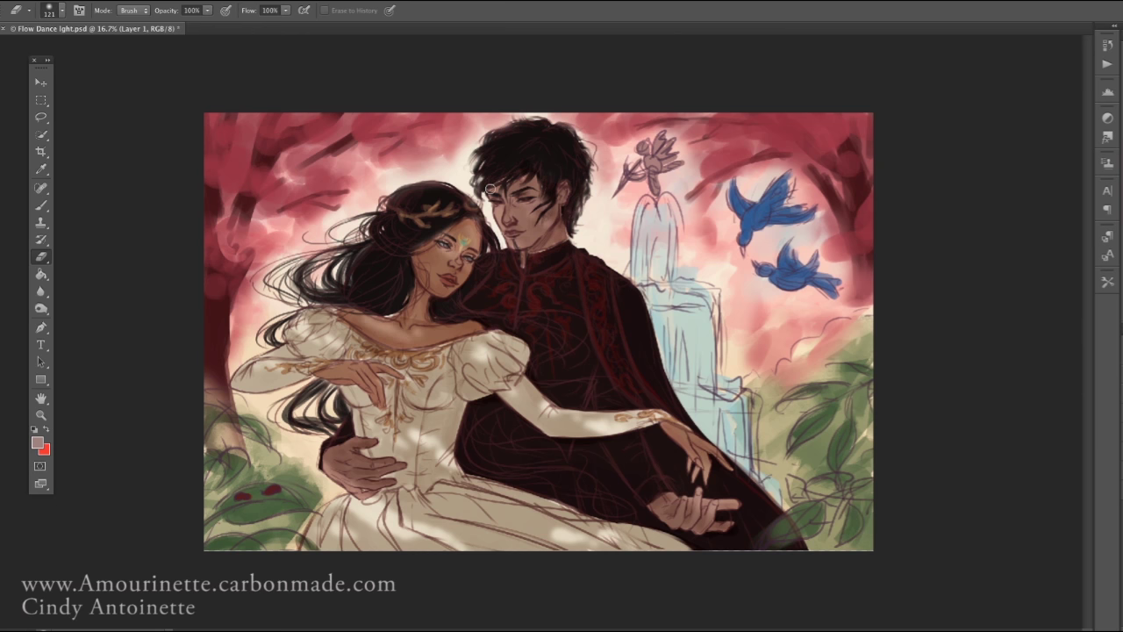
Shade the woman's sleeves in a muted beige with a 226 px brush
{"action": "key", "text": "b"}
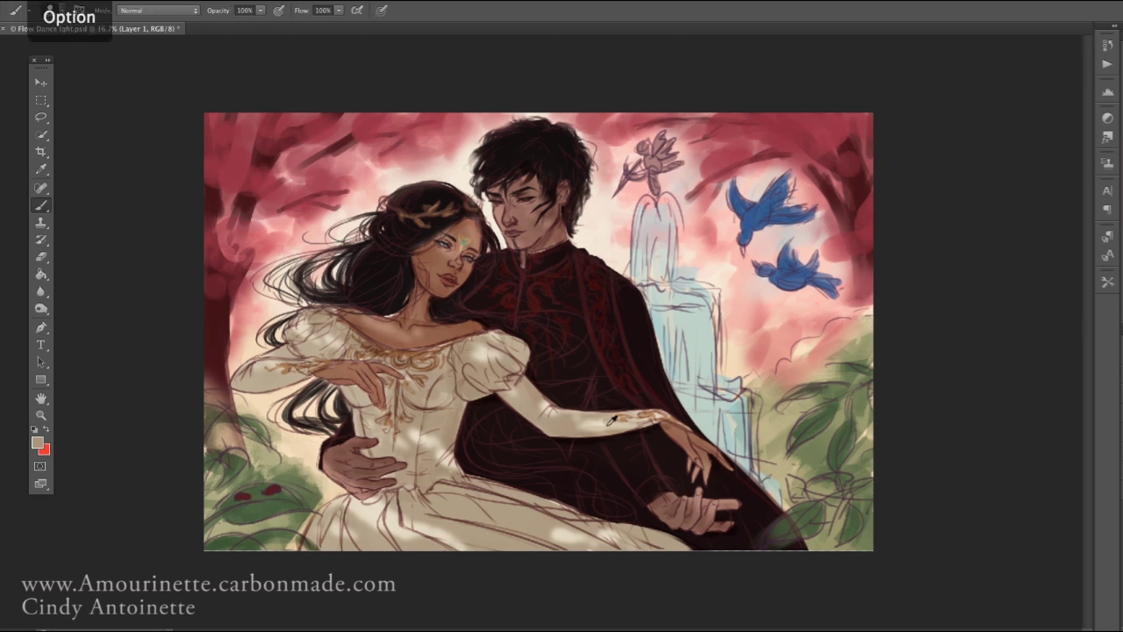
{"action": "right_click", "coordinate": [659, 388]}
{"action": "key", "text": "Escape"}
{"action": "left_click", "coordinate": [37, 442]}
{"action": "key", "text": "Return"}
{"action": "key", "text": "i"}
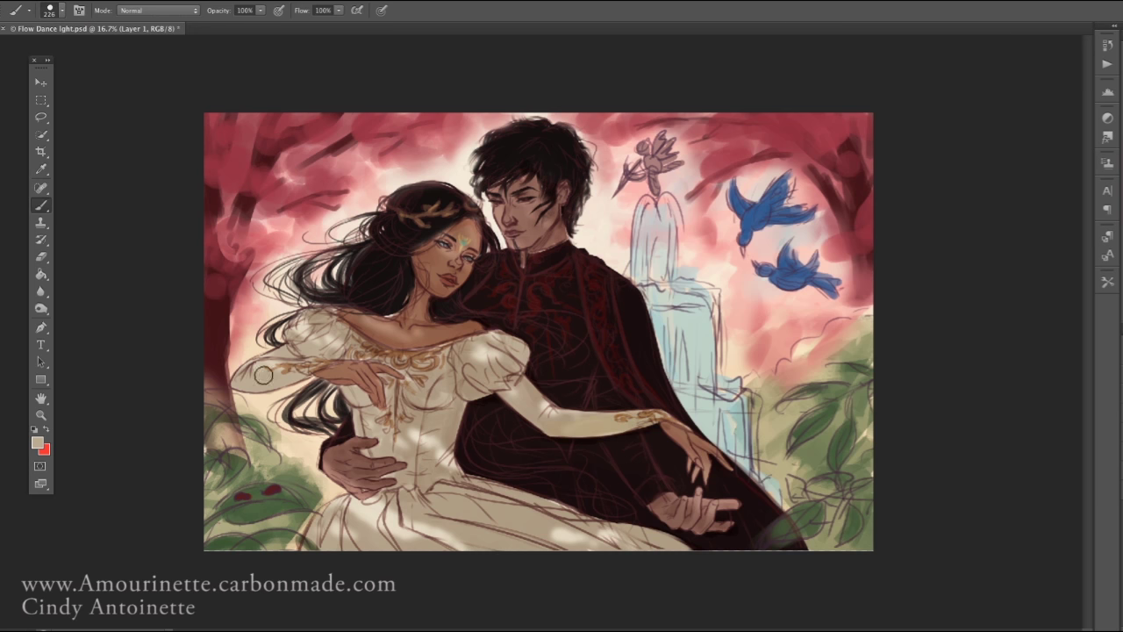
{"action": "left_click", "coordinate": [36, 443]}
{"action": "left_click", "coordinate": [966, 250]}
Erase light patches along the outstretched sleeve with a 121 px Eraser and check the values in the greyscale proof view
{"action": "key", "text": "e"}
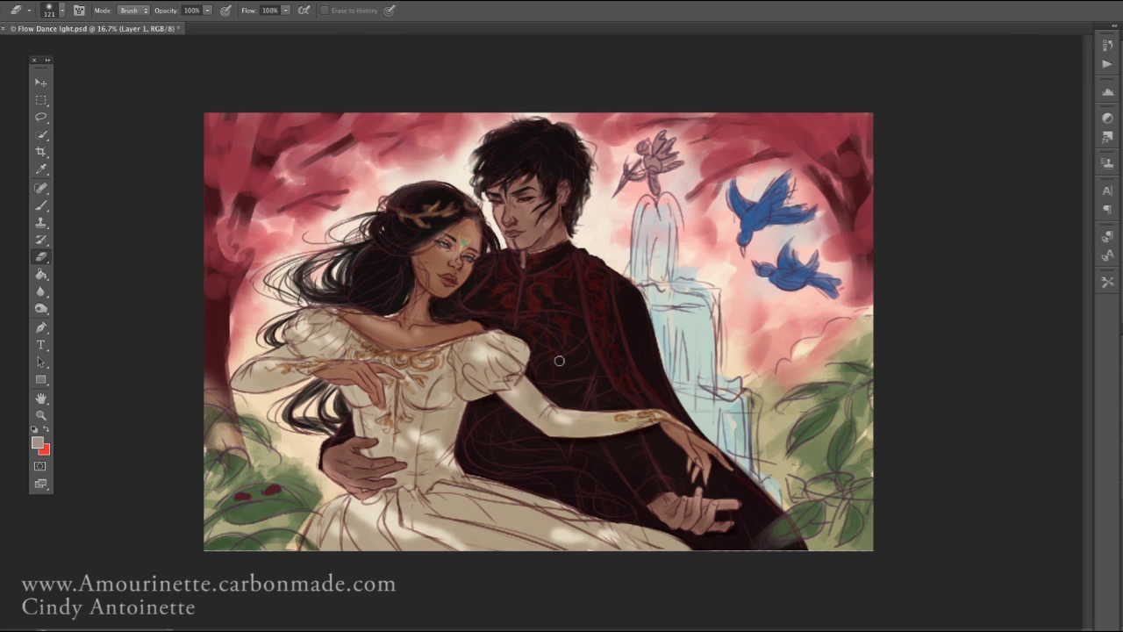
{"action": "key", "text": "b"}
{"action": "key", "text": "ctrl+y"}
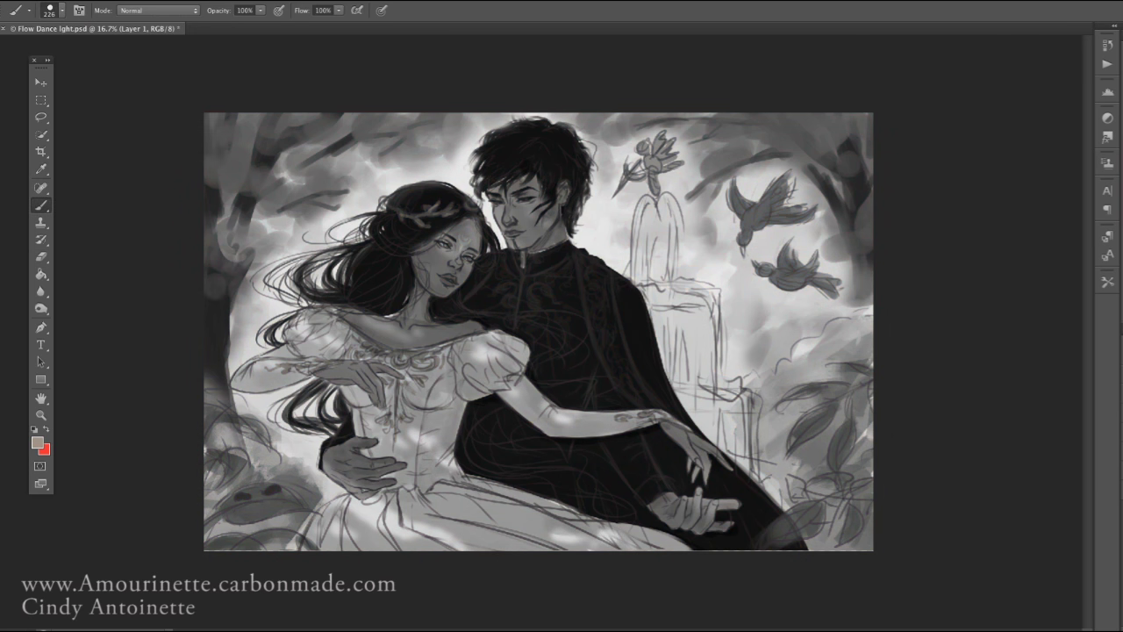
{"action": "key", "text": "ctrl+y"}
Tint the dress shadows dusty pink with a soft 468 px brush at 37% opacity and compare the values in greyscale
{"action": "left_click", "coordinate": [37, 443]}
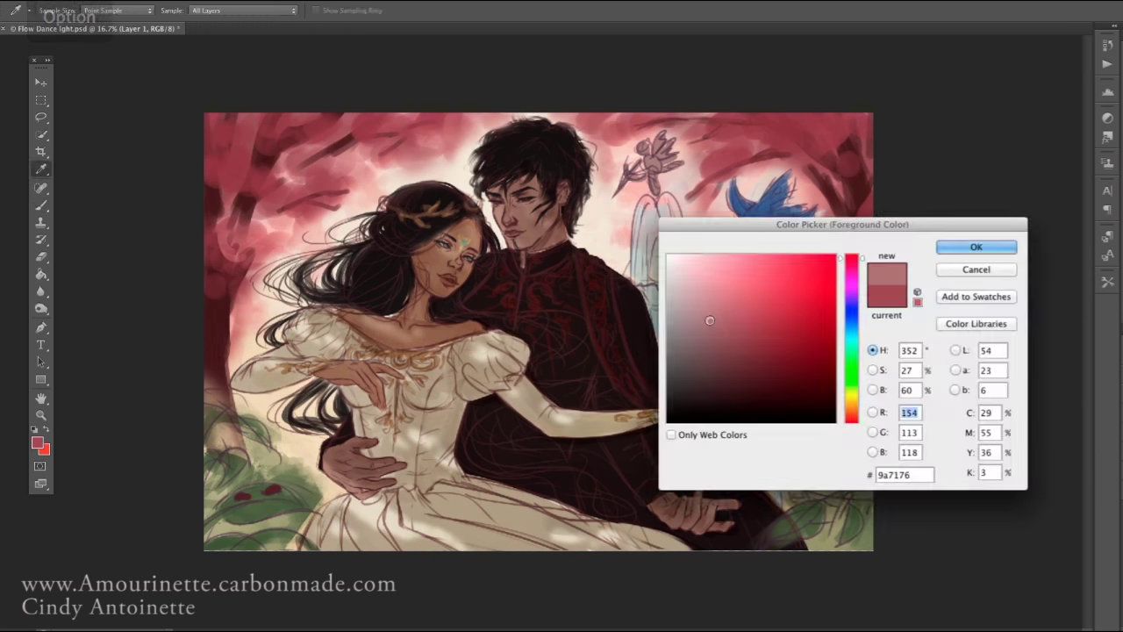
{"action": "left_click", "coordinate": [991, 247]}
{"action": "left_click", "coordinate": [149, 7]}
{"action": "right_click", "coordinate": [614, 307]}
{"action": "double_click", "coordinate": [666, 377]}
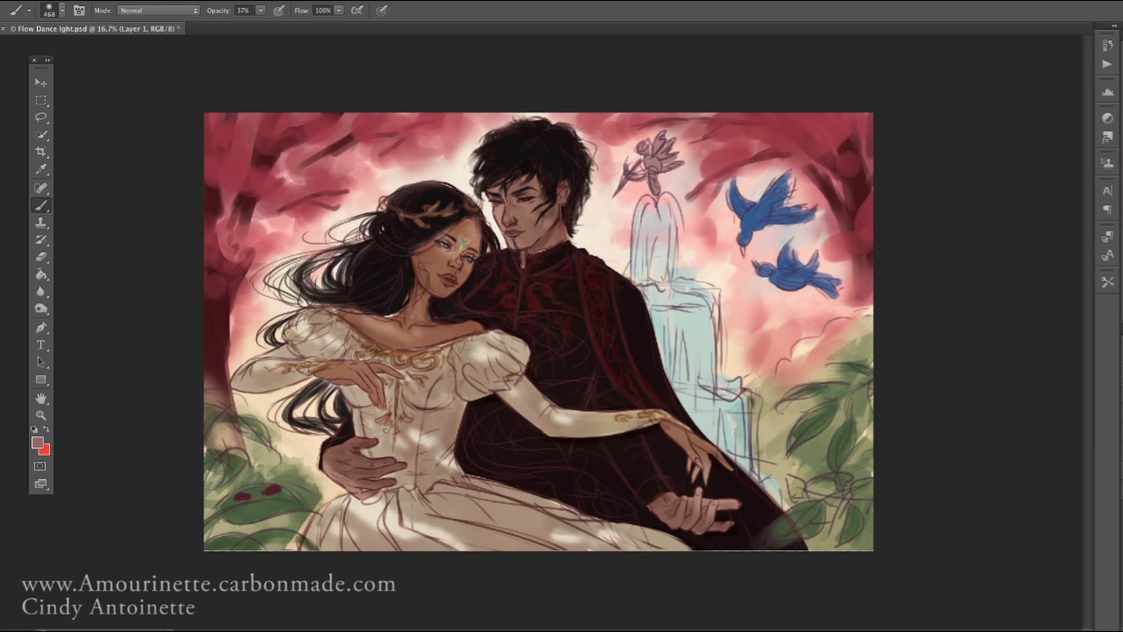
{"action": "key", "text": "ctrl+y"}
{"action": "key", "text": "ctrl+y"}
Glaze the woman's face with a sampled skin tone and clean up the area with a 184 px Eraser
{"action": "left_click", "coordinate": [466, 241], "text": "alt"}
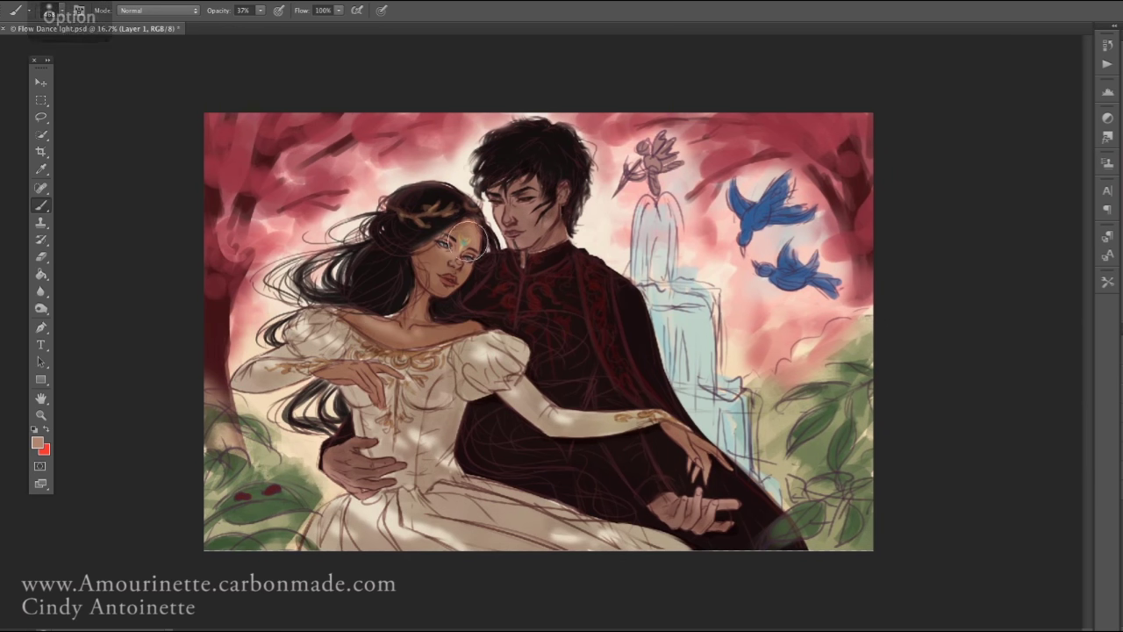
{"action": "key", "text": "e"}
{"action": "right_click", "coordinate": [479, 221]}
{"action": "key", "text": "Escape"}
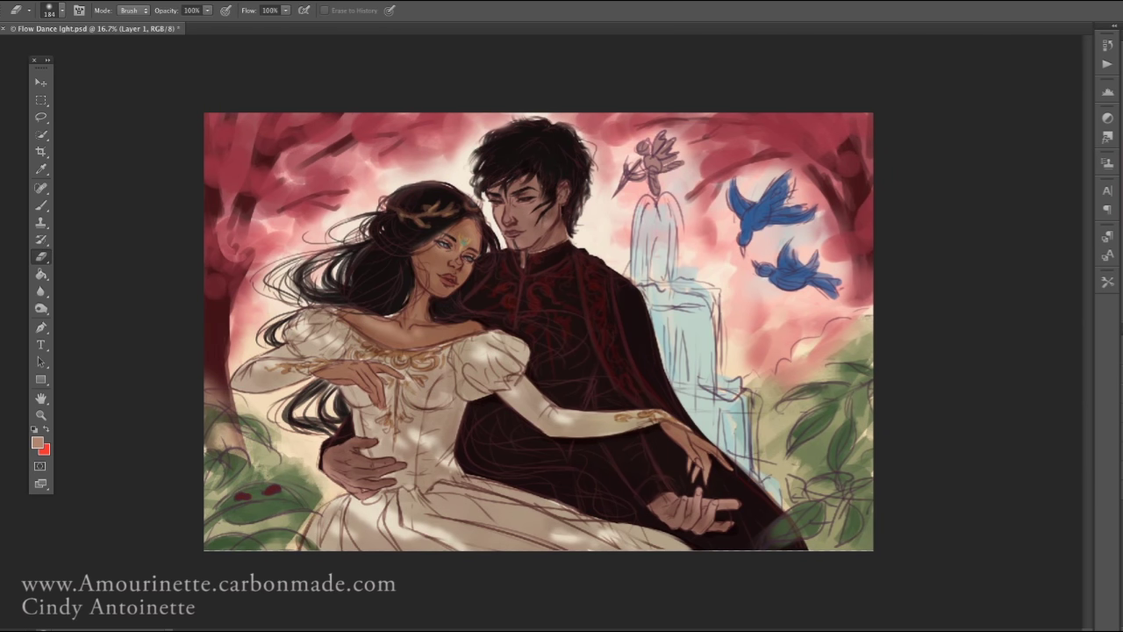
Paint a soft cream glow around the man's collar on a new layer with the 468 px brush at 37% opacity
{"action": "key", "text": "alt+]"}
{"action": "key", "text": "o"}
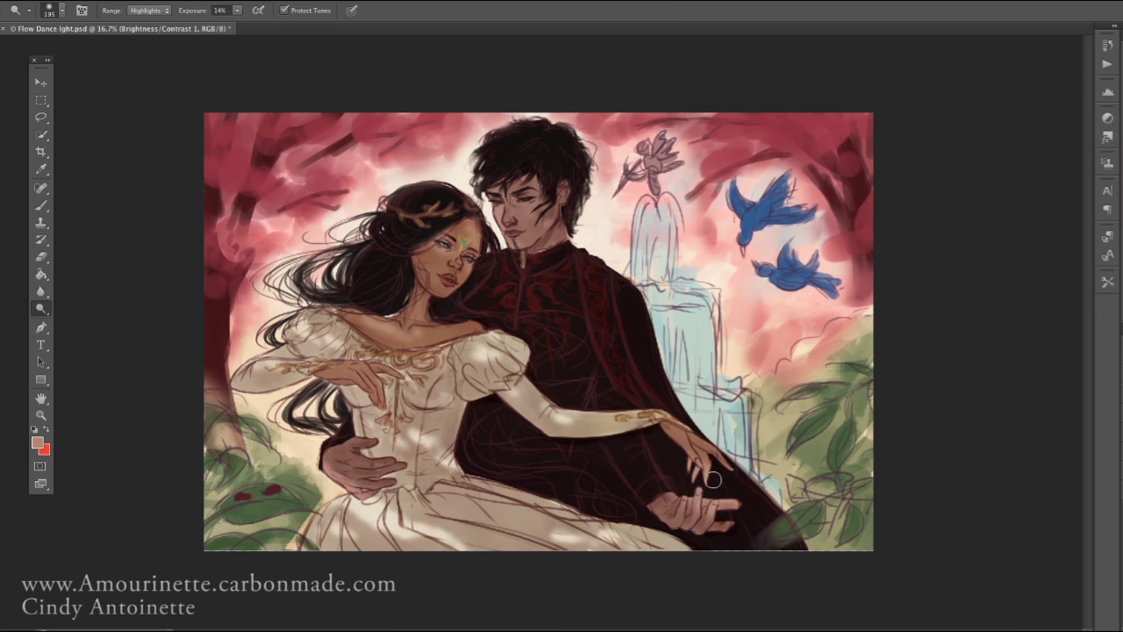
{"action": "key", "text": "b"}
{"action": "key", "text": "alt+]"}
{"action": "left_click", "coordinate": [37, 442]}
{"action": "left_click", "coordinate": [991, 245]}
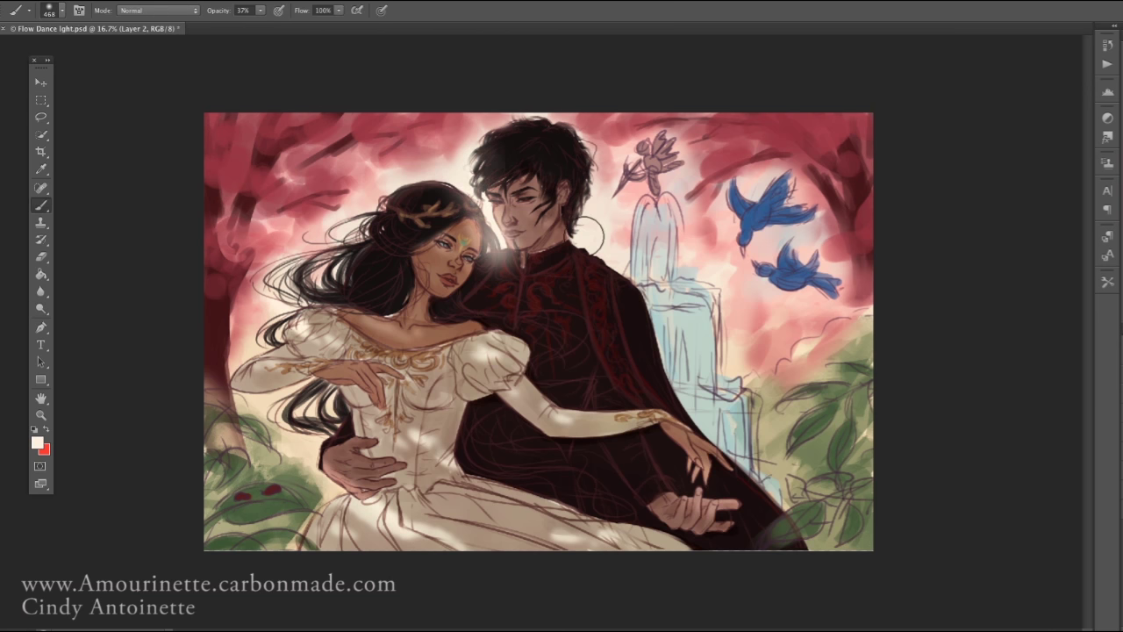
{"action": "right_click", "coordinate": [479, 226]}
{"action": "key", "text": "Escape"}
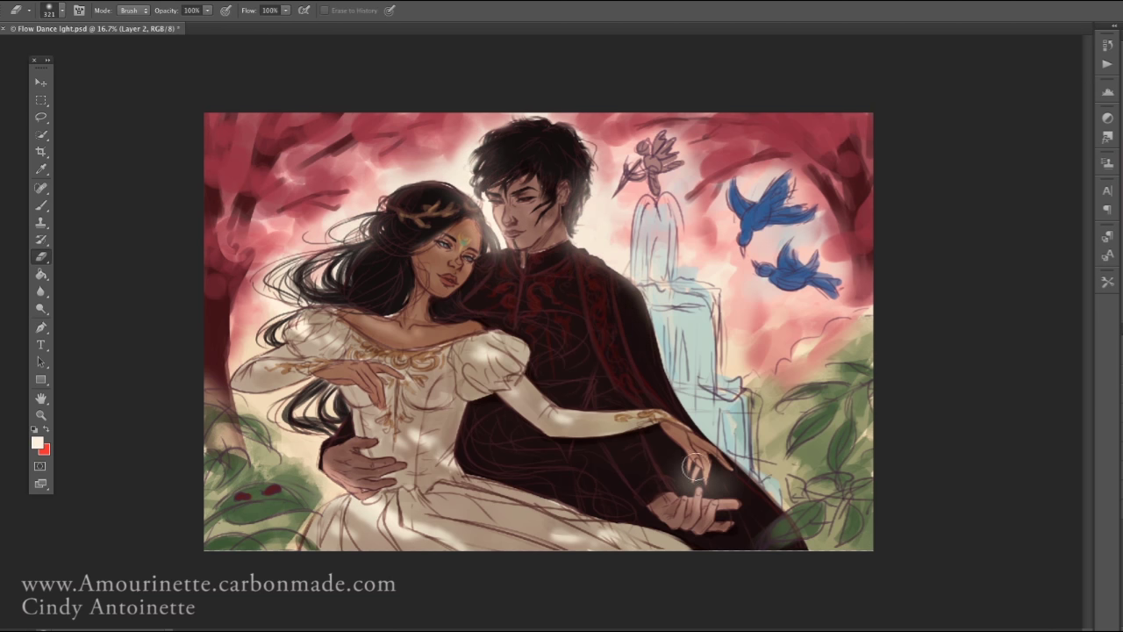
Reduce the pale glow around the couple's lower hands with a soft 321 px Eraser
{"action": "left_click_drag", "start_coordinate": [713, 448], "coordinate": [693, 478]}
{"action": "left_click_drag", "start_coordinate": [706, 460], "coordinate": [679, 496]}
{"action": "key", "text": "e"}
{"action": "key", "text": "alt+["}
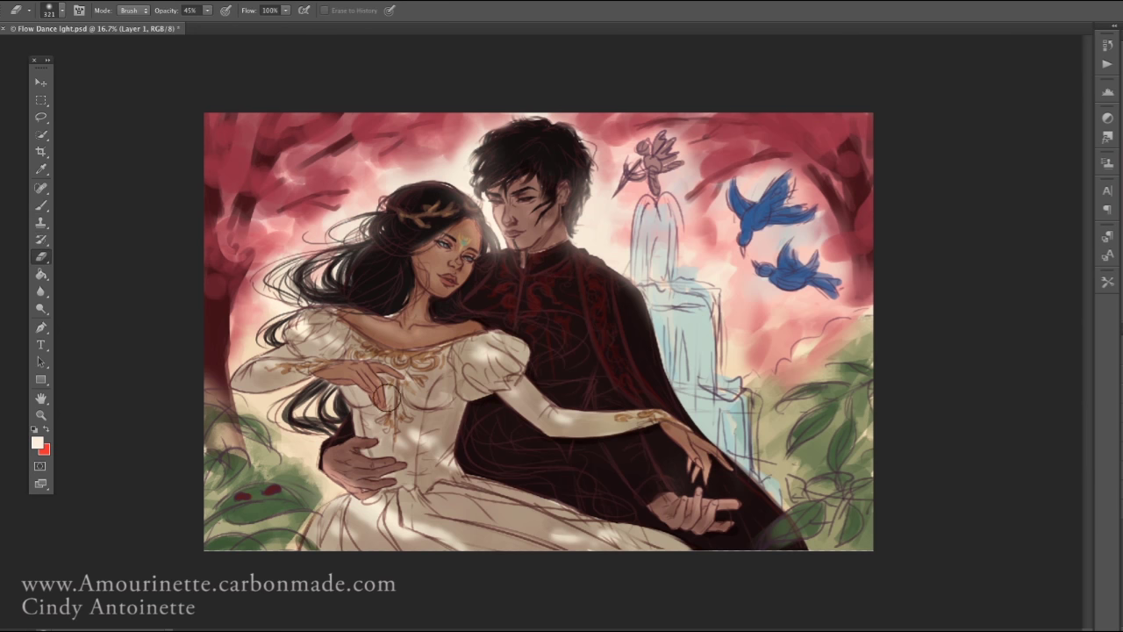
Paint a soft orange (c1905c) rim glow along the couple's edges on a new layer and check the values in greyscale
{"action": "key", "text": "b"}
{"action": "left_click", "coordinate": [428, 256], "text": "alt"}
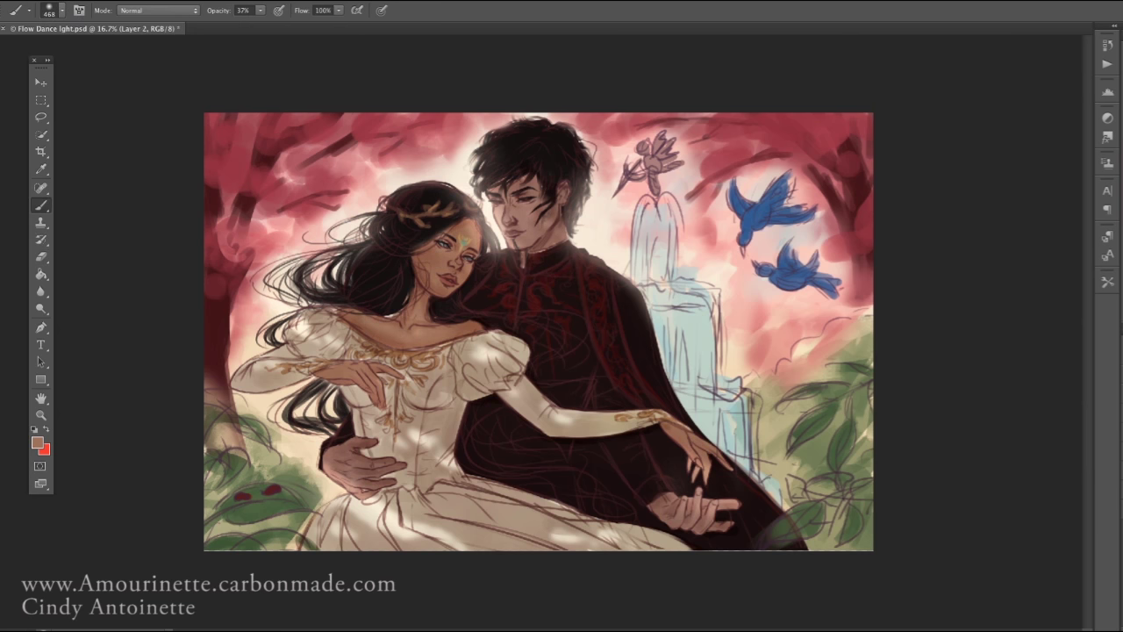
{"action": "key", "text": "alt+]"}
{"action": "key", "text": "i"}
{"action": "left_click", "coordinate": [37, 442]}
{"action": "key", "text": "Return"}
{"action": "left_click", "coordinate": [37, 442]}
{"action": "left_click", "coordinate": [756, 294]}
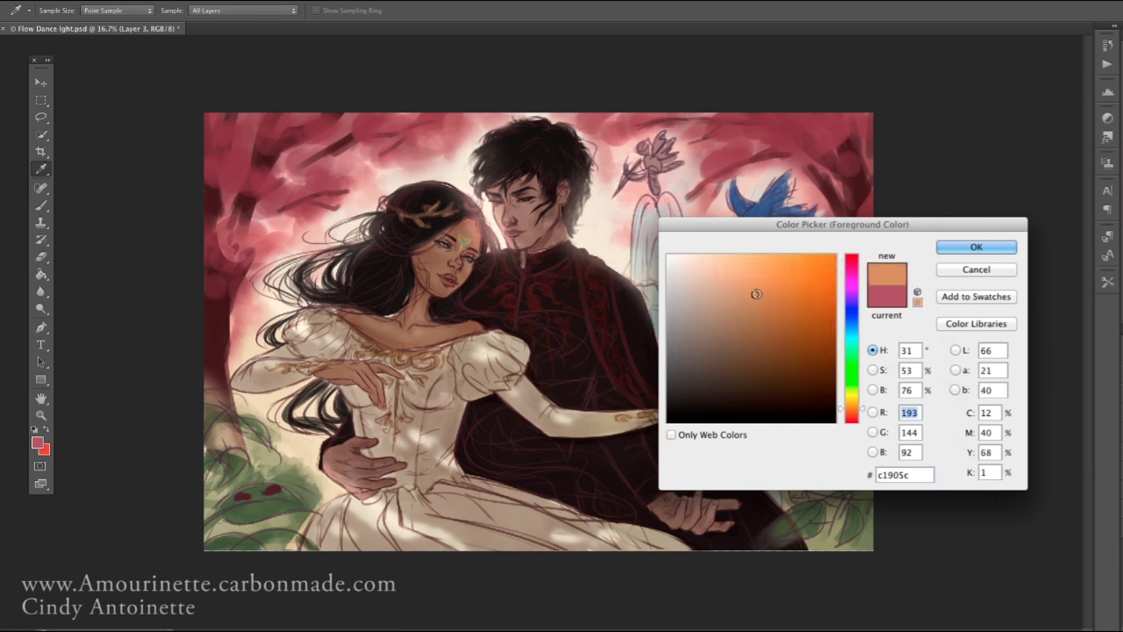
{"action": "key", "text": "Return"}
{"action": "key", "text": "b"}
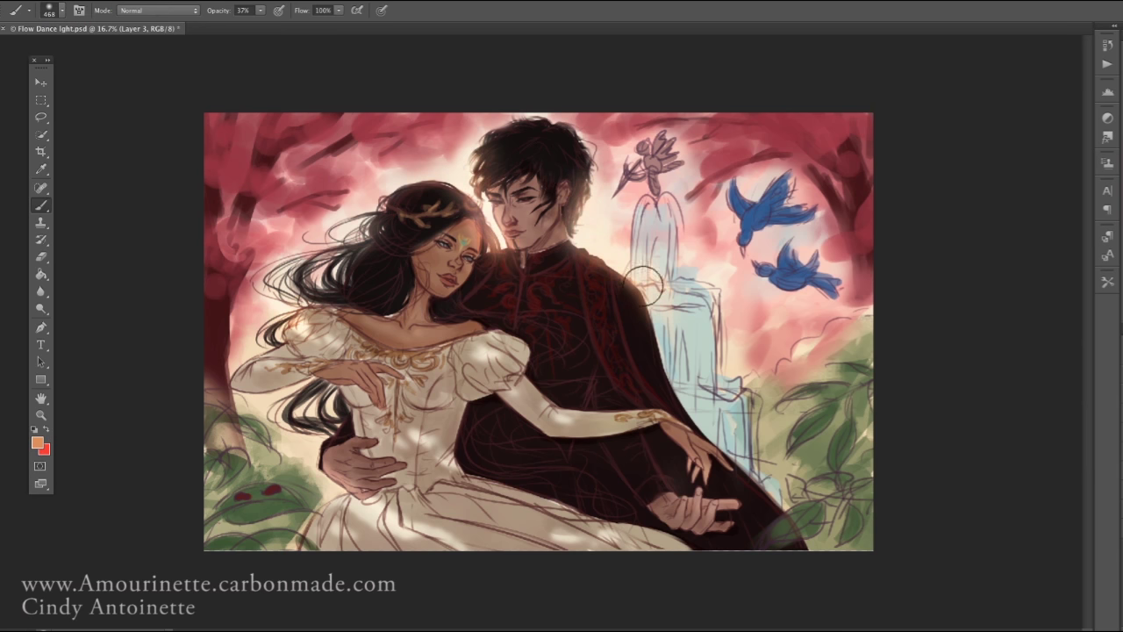
{"action": "key", "text": "ctrl+y"}
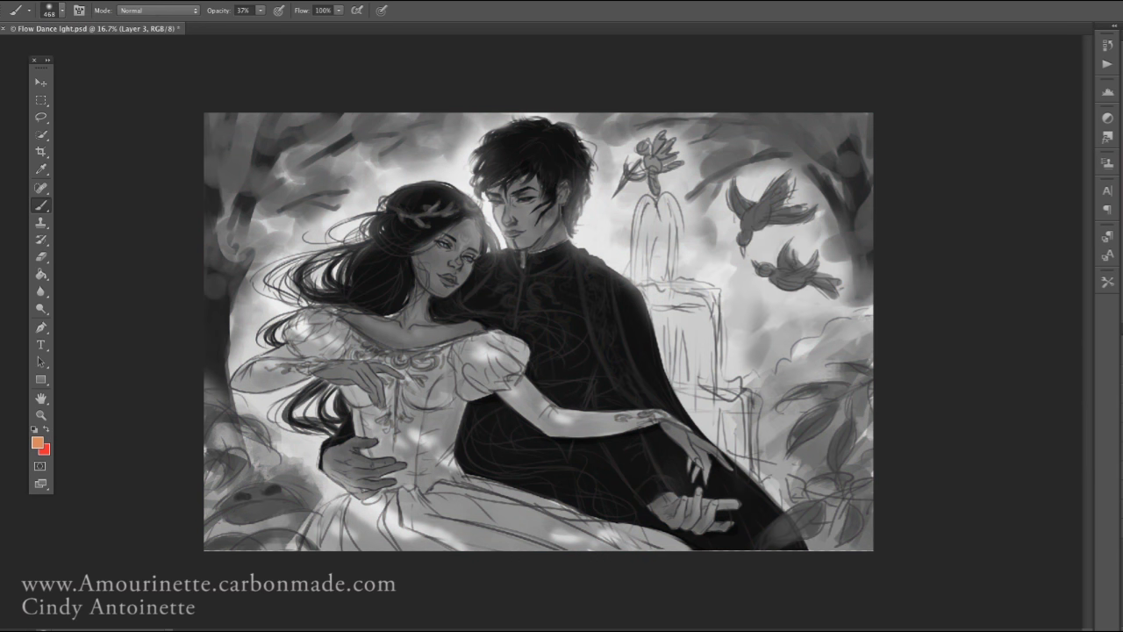
{"action": "key", "text": "ctrl+y"}
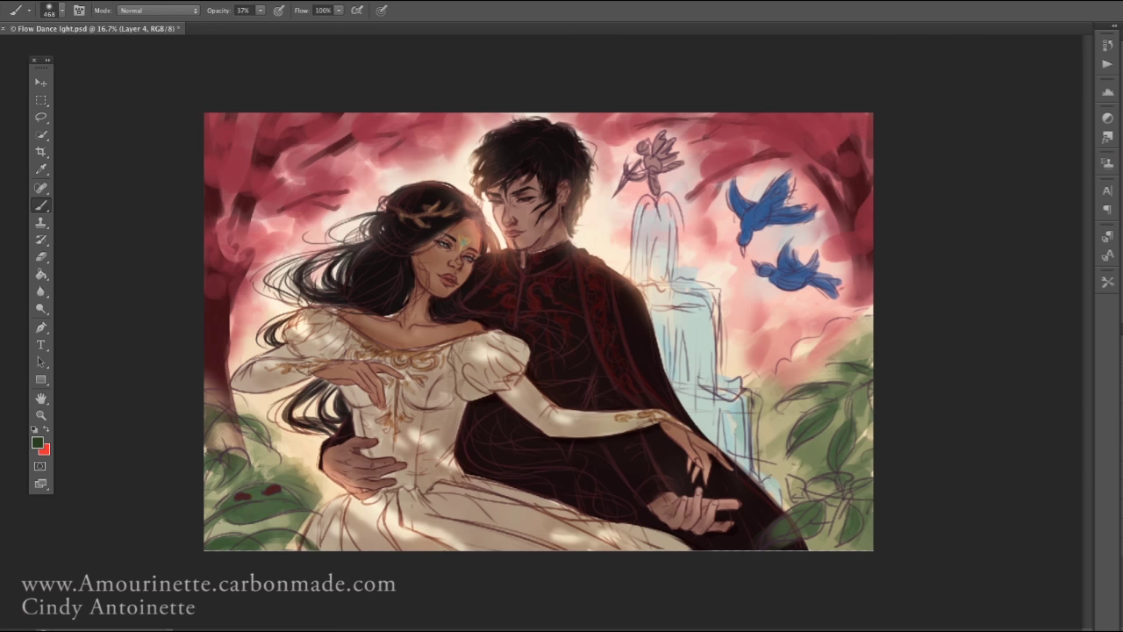
Paint soft dark green shadows over the foliage on both sides of the couple, and lighten parts of them with the Eraser at 45% opacity
{"action": "left_click", "coordinate": [283, 377], "text": "alt"}
{"action": "left_click", "coordinate": [40, 256]}
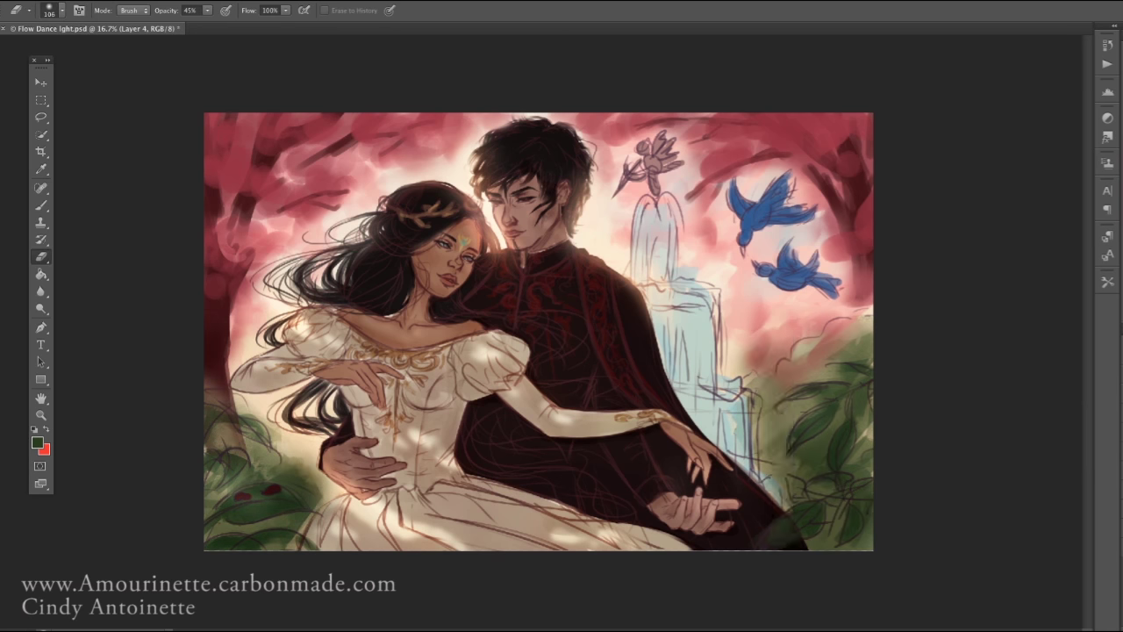
{"action": "left_click", "coordinate": [41, 291]}
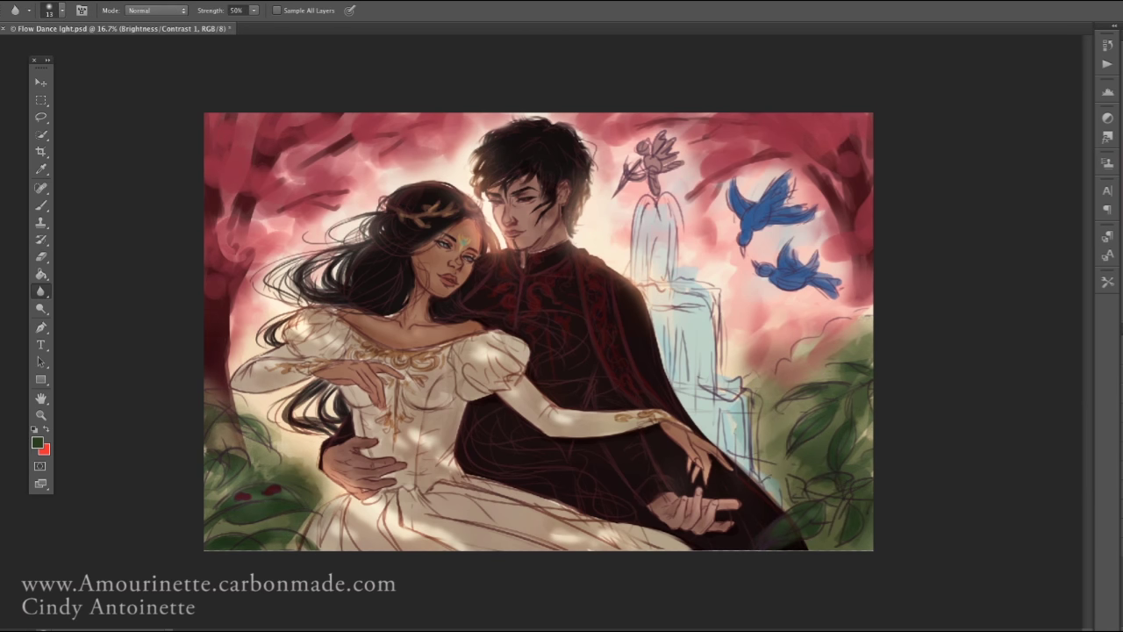
{"action": "left_click", "coordinate": [41, 309]}
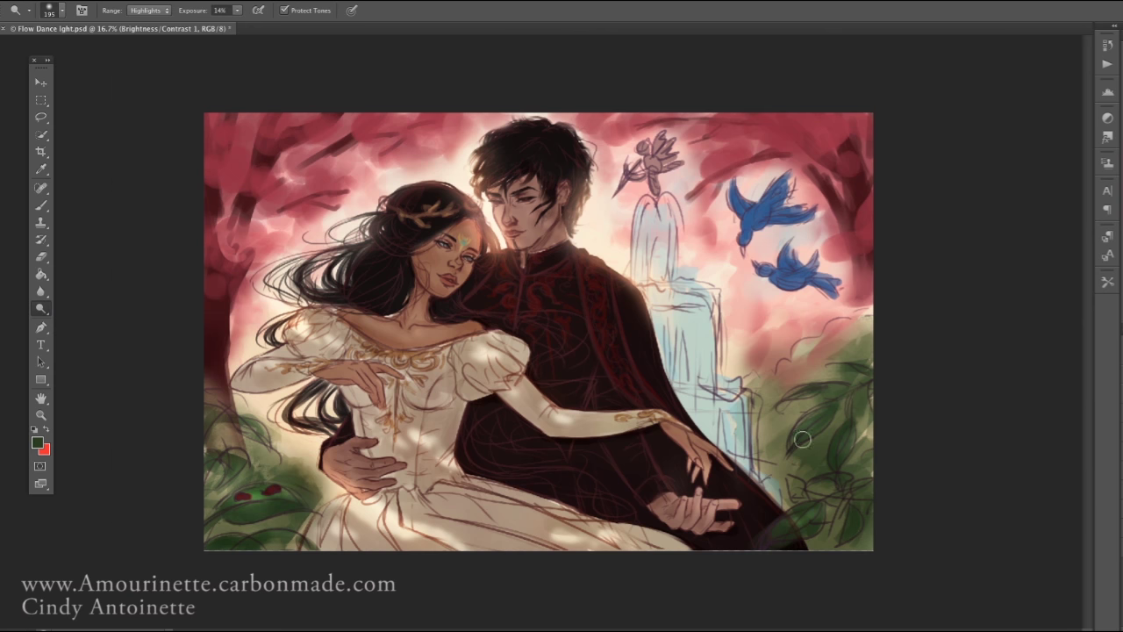
{"action": "key", "text": "e"}
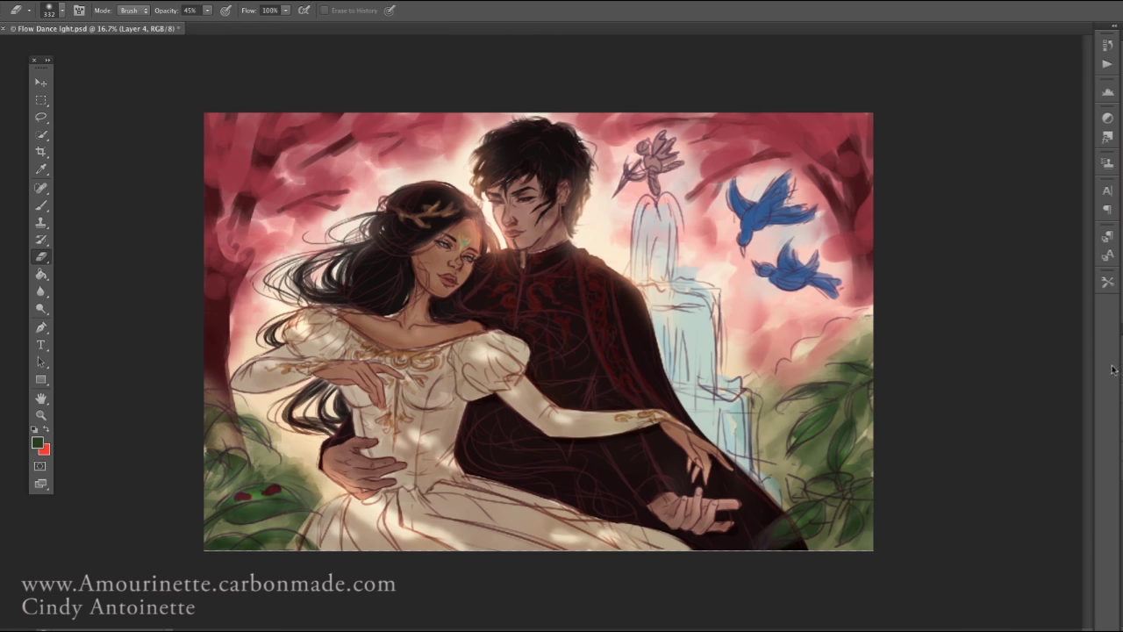
Paint pale pink and cream over the dark tree trunk left of the couple on a new layer at 100% opacity, and save the file
{"action": "right_click", "coordinate": [370, 247]}
{"action": "scroll", "coordinate": [758, 469], "scroll_direction": "down", "scroll_amount": 2}
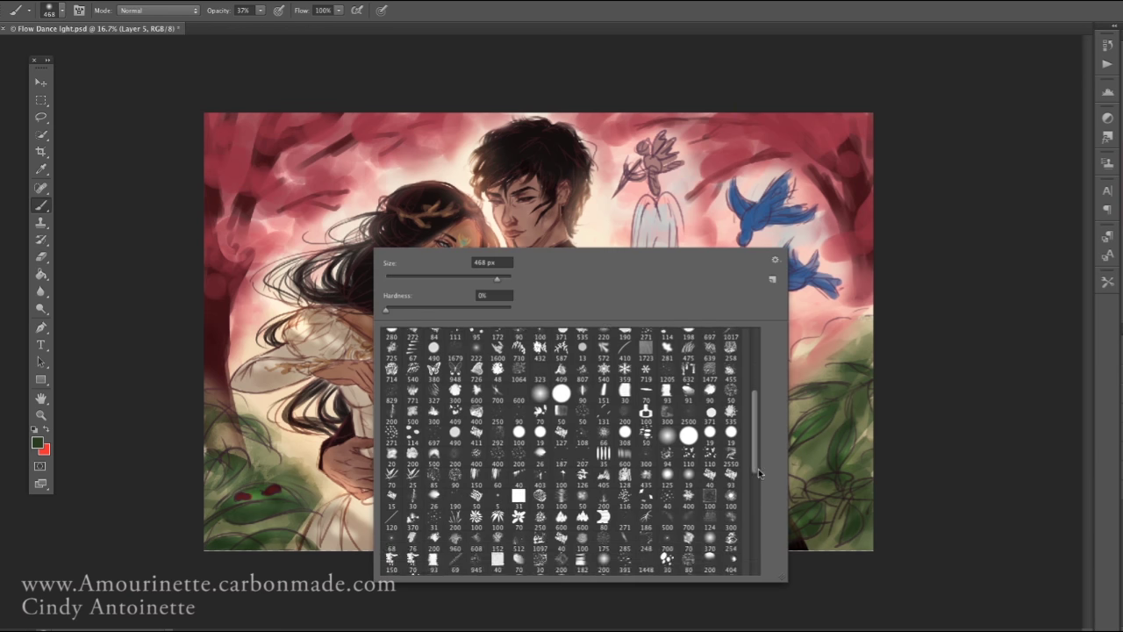
{"action": "key", "text": "b"}
{"action": "left_click", "coordinate": [234, 343], "text": "alt"}
{"action": "left_click_drag", "start_coordinate": [233, 343], "coordinate": [221, 289]}
{"action": "left_click_drag", "start_coordinate": [225, 386], "coordinate": [230, 438]}
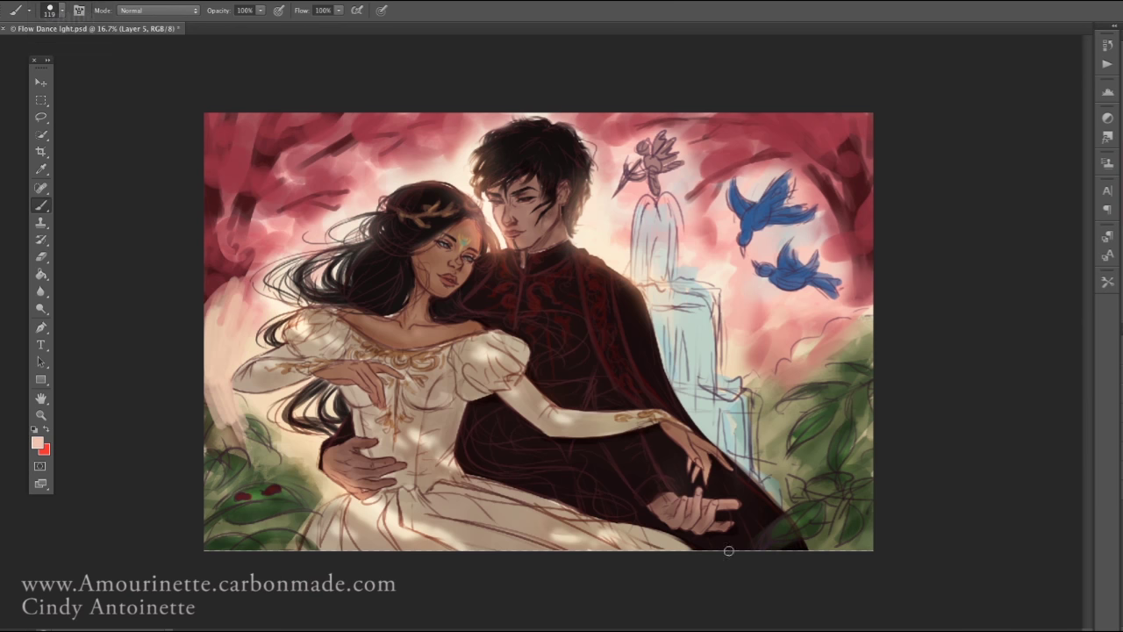
{"action": "mouse_move", "coordinate": [230, 377]}
{"action": "left_mouse_down"}
{"action": "mouse_move", "coordinate": [263, 406]}
{"action": "mouse_move", "coordinate": [220, 377]}
{"action": "left_mouse_up"}
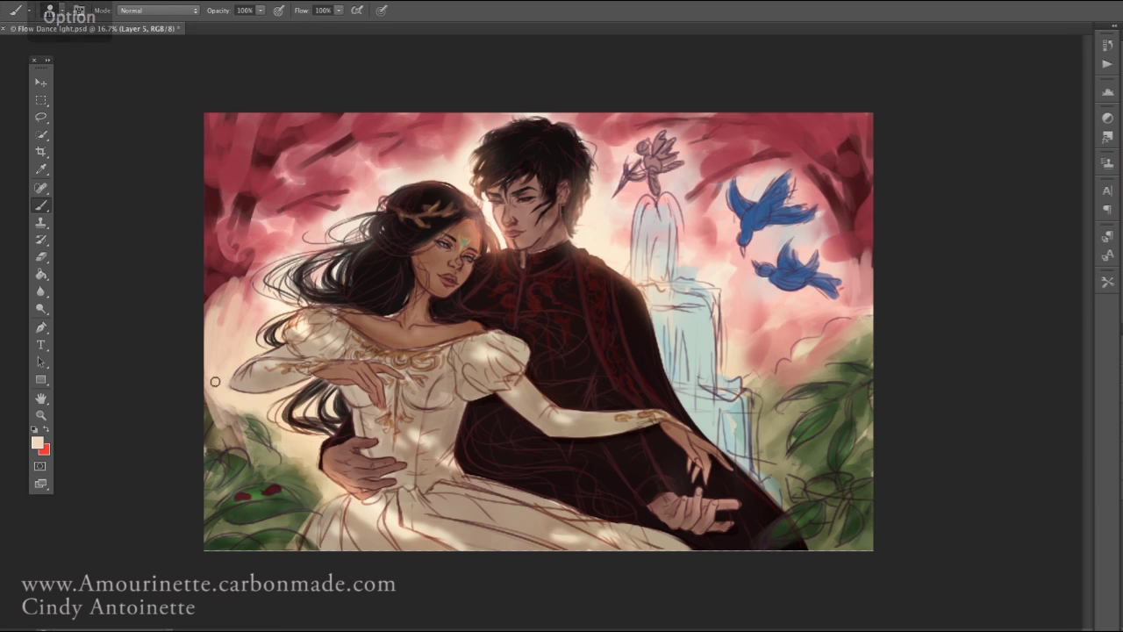
{"action": "left_click", "coordinate": [321, 527], "text": "alt"}
{"action": "key", "text": "e"}
{"action": "left_click", "coordinate": [41, 415]}
{"action": "key", "text": "ctrl+s"}
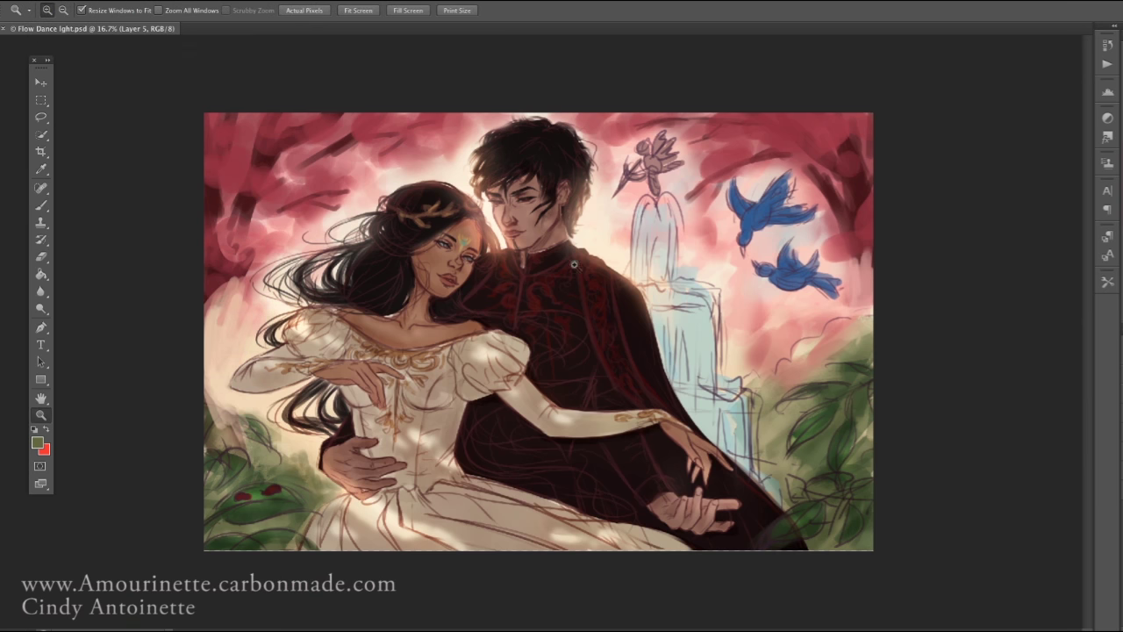
Paint sampled skin tones over the sketch lines on the man's cheek, jaw and neck
{"action": "left_click", "coordinate": [574, 264]}
{"action": "left_click", "coordinate": [359, 180]}
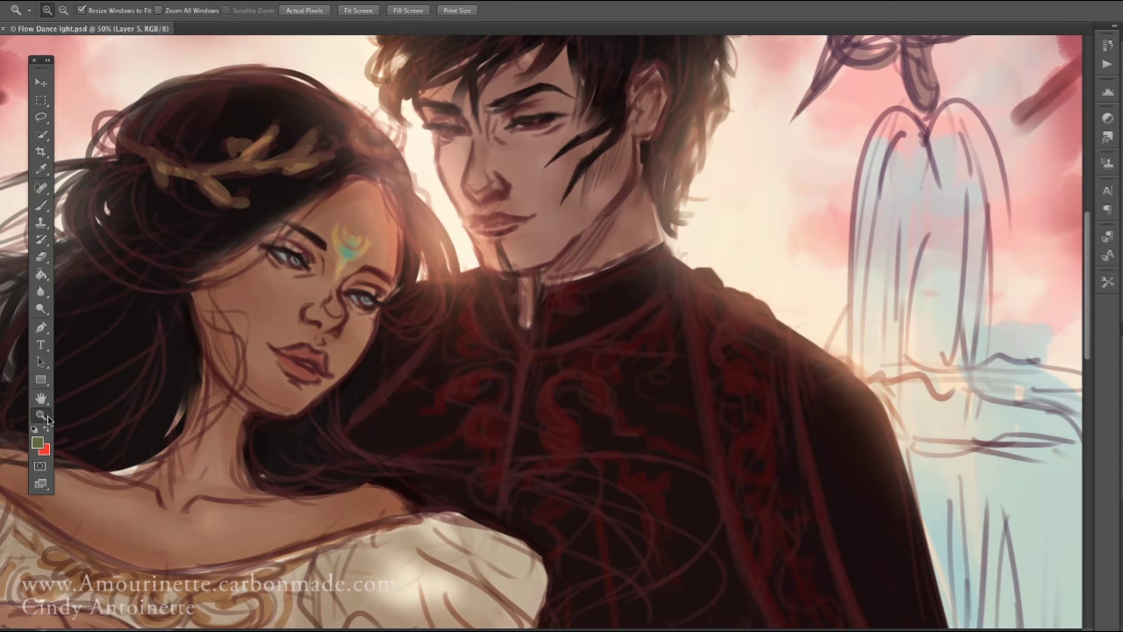
{"action": "key", "text": "b"}
{"action": "left_click", "coordinate": [847, 381], "text": "alt"}
{"action": "left_click", "coordinate": [680, 291], "text": "alt"}
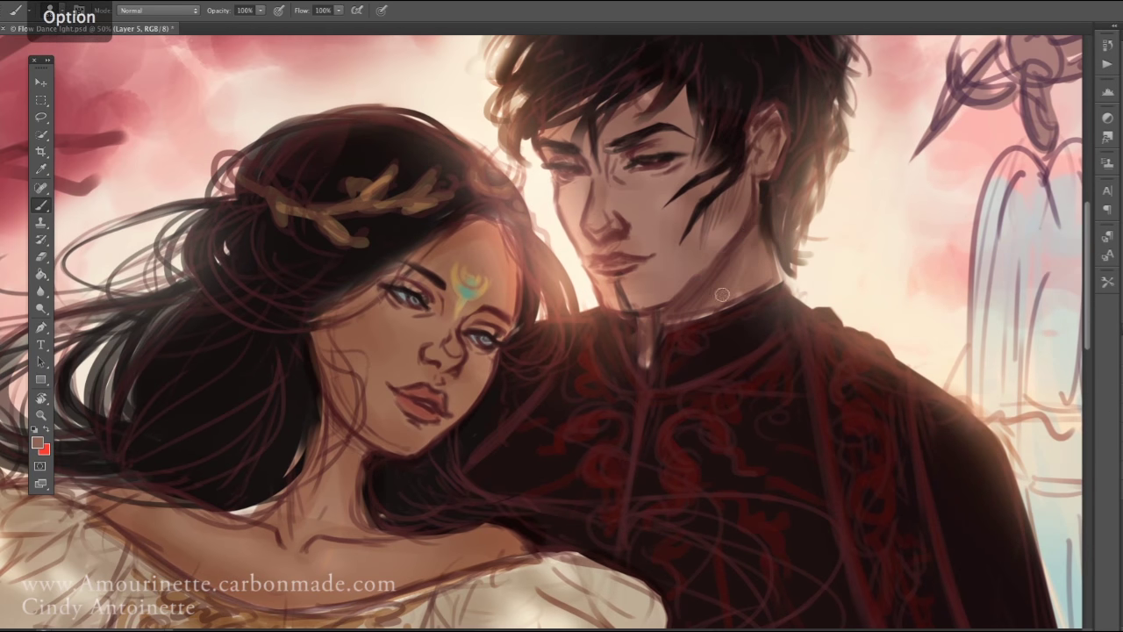
{"action": "left_click_drag", "start_coordinate": [702, 237], "coordinate": [684, 230]}
{"action": "left_click", "coordinate": [720, 224], "text": "alt"}
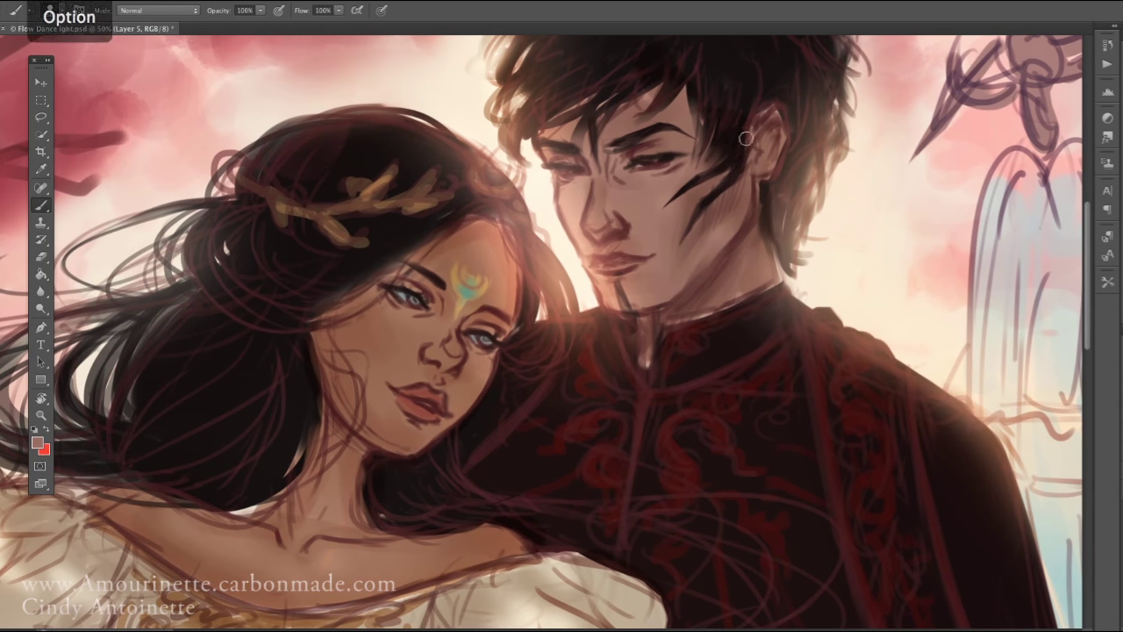
Darken the man's chin mark, collar lines, jaw edge and the hair behind his ear with near-black and dark red tones
{"action": "right_click", "coordinate": [781, 205]}
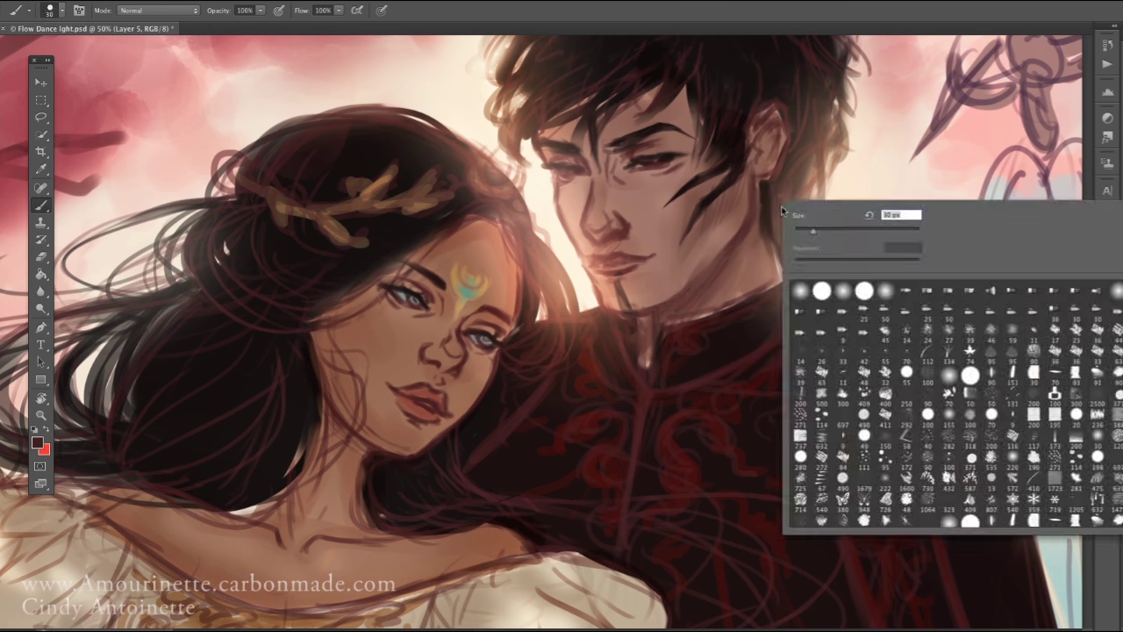
{"action": "left_click", "coordinate": [688, 292]}
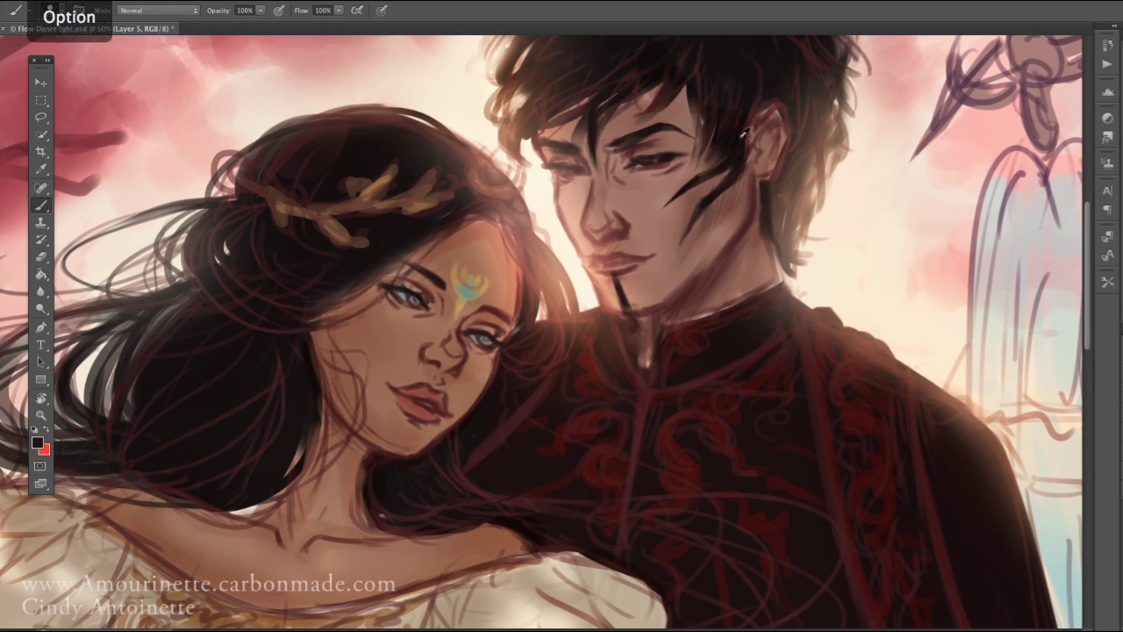
{"action": "mouse_move", "coordinate": [772, 243]}
{"action": "left_mouse_down"}
{"action": "mouse_move", "coordinate": [772, 189]}
{"action": "mouse_move", "coordinate": [800, 127]}
{"action": "left_mouse_up"}
{"action": "right_click", "coordinate": [801, 142]}
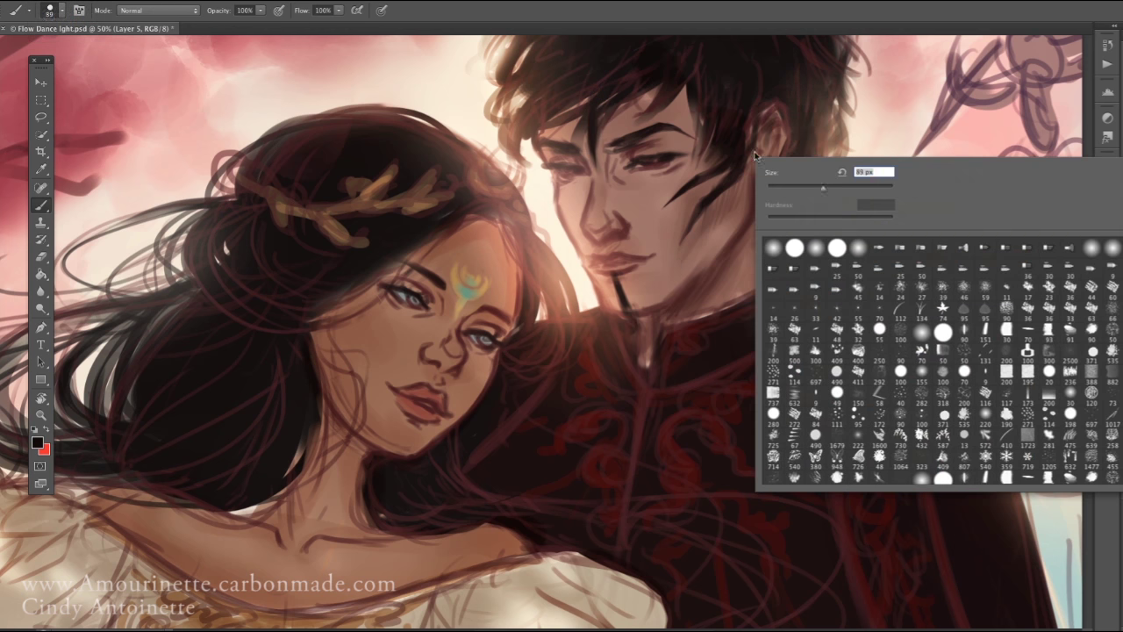
{"action": "left_click", "coordinate": [37, 442]}
{"action": "left_click", "coordinate": [989, 243]}
{"action": "right_click", "coordinate": [801, 142]}
{"action": "key", "text": "Return"}
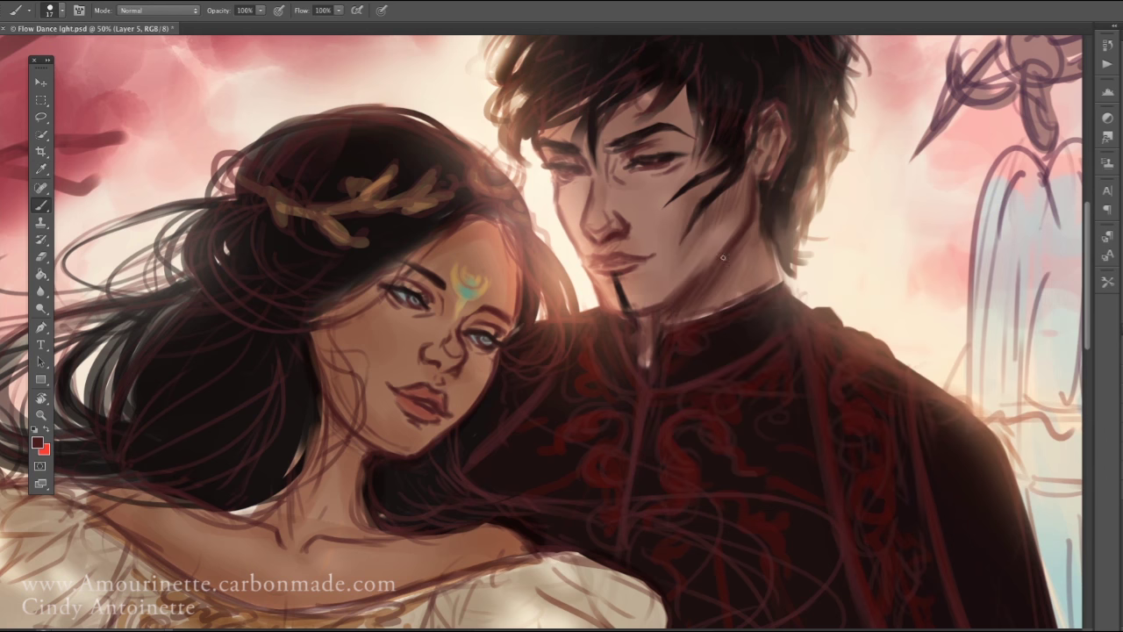
Redraw the woman's eyebrows and darken the edges around her jaw in near-black and dark brown, and save the file
{"action": "left_click_drag", "start_coordinate": [772, 381], "coordinate": [899, 298]}
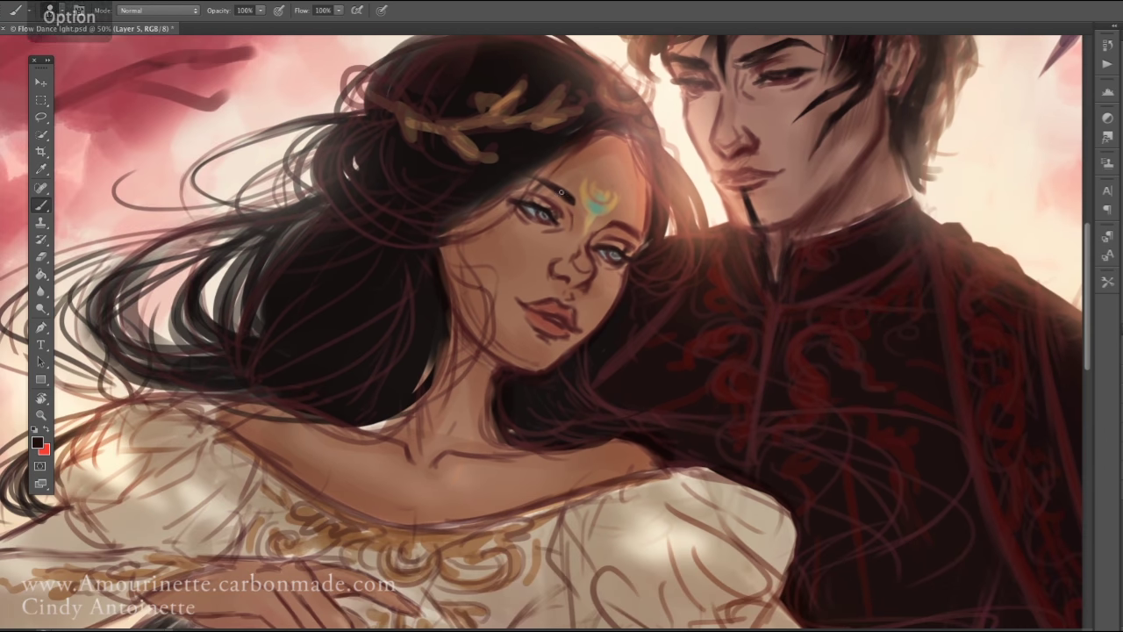
{"action": "left_click", "coordinate": [37, 442]}
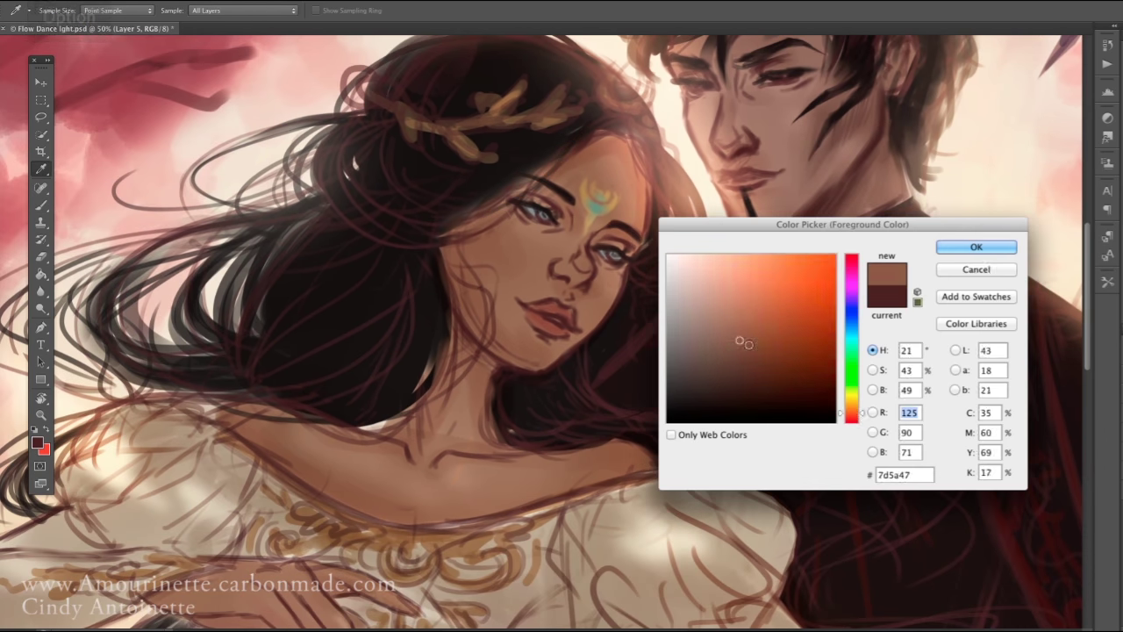
{"action": "left_click", "coordinate": [989, 243]}
{"action": "right_click", "coordinate": [640, 303]}
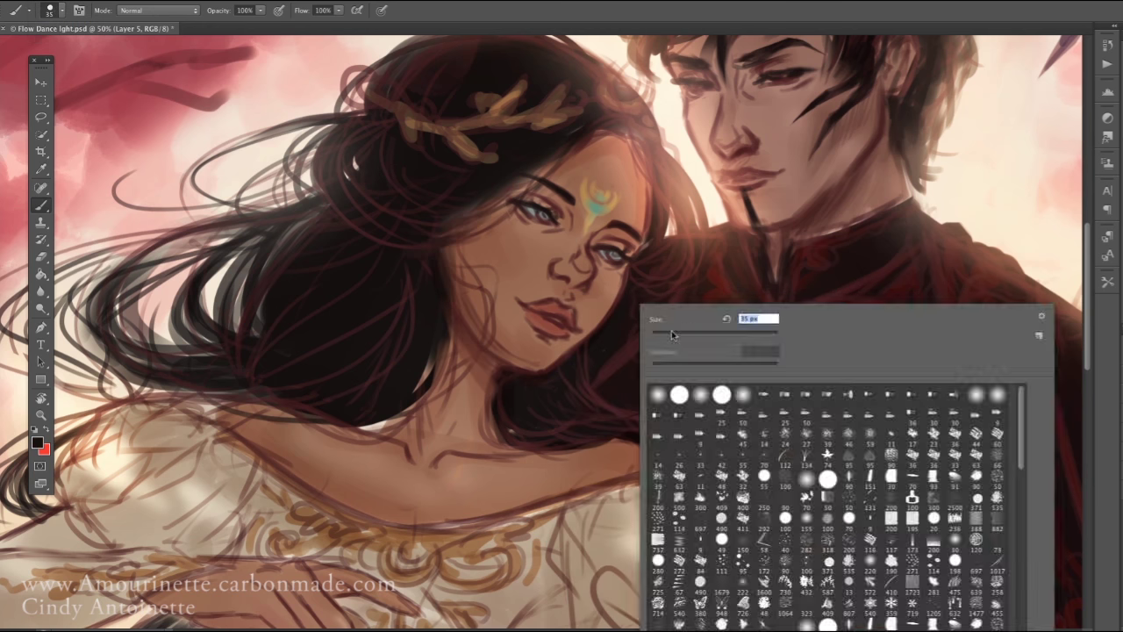
{"action": "key", "text": "Return"}
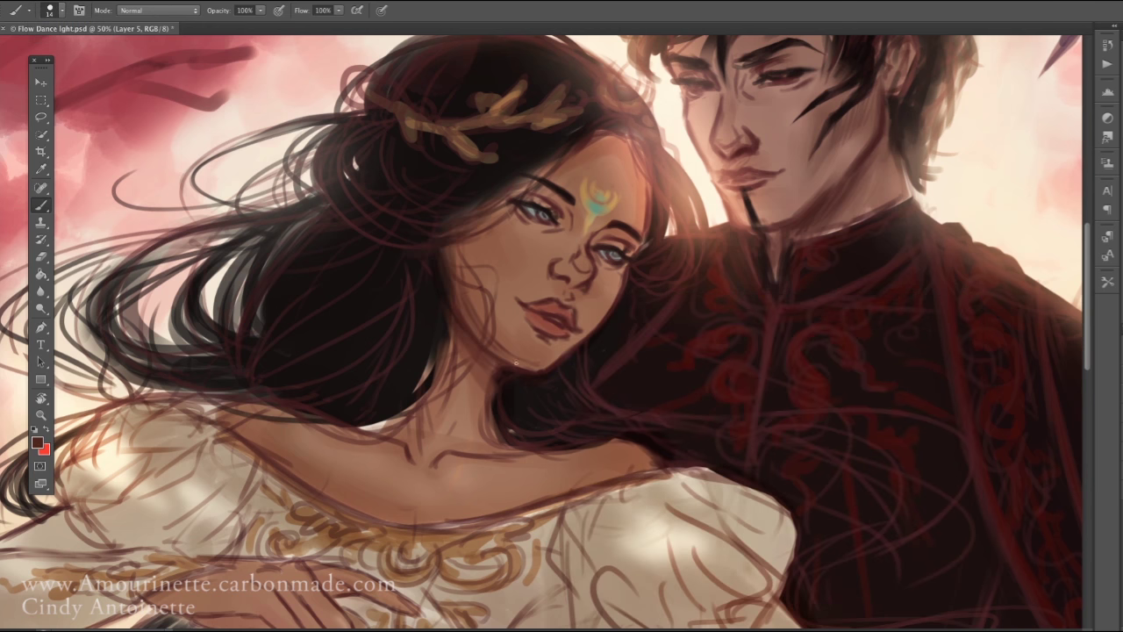
{"action": "key", "text": "super+s"}
Paint reddish-brown shading around the woman's eyes and a warm flush on her nose and cheek
{"action": "scroll", "coordinate": [685, 386], "scroll_direction": "up", "scroll_amount": 3}
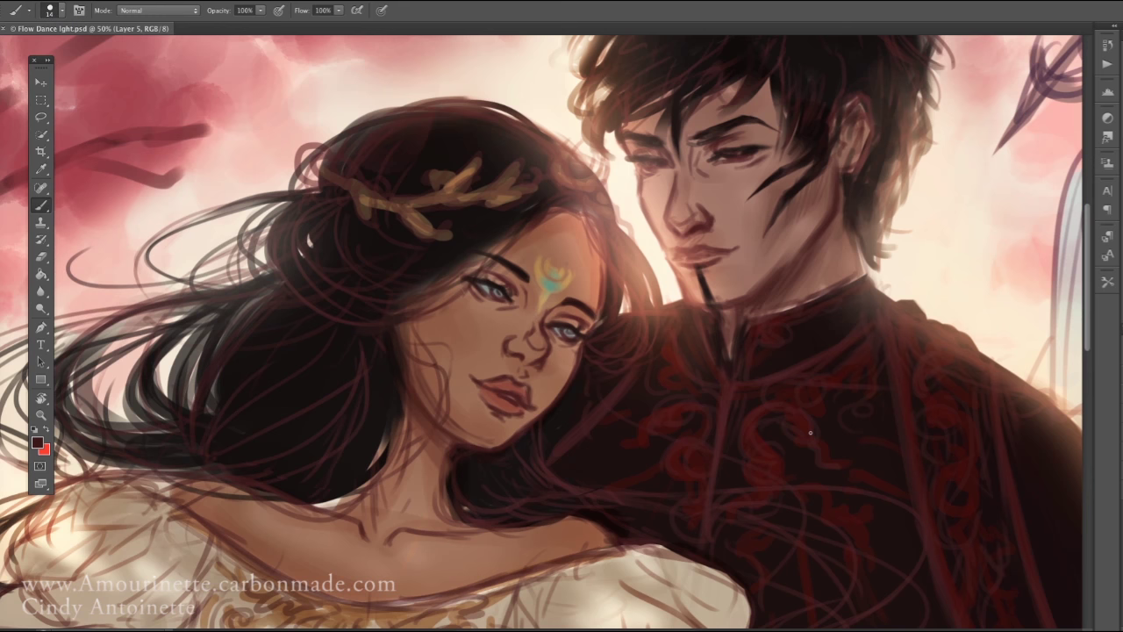
{"action": "key", "text": "super+minus"}
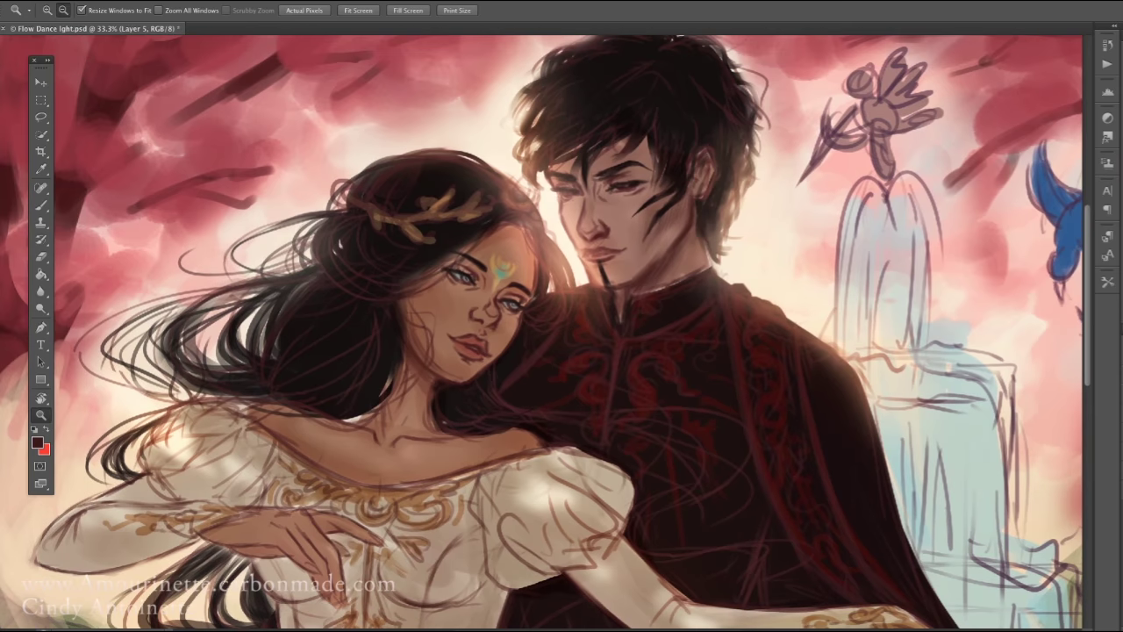
{"action": "left_click", "coordinate": [39, 441]}
{"action": "left_click", "coordinate": [301, 435]}
{"action": "key", "text": "Return"}
{"action": "key", "text": "b"}
{"action": "right_click", "coordinate": [492, 259]}
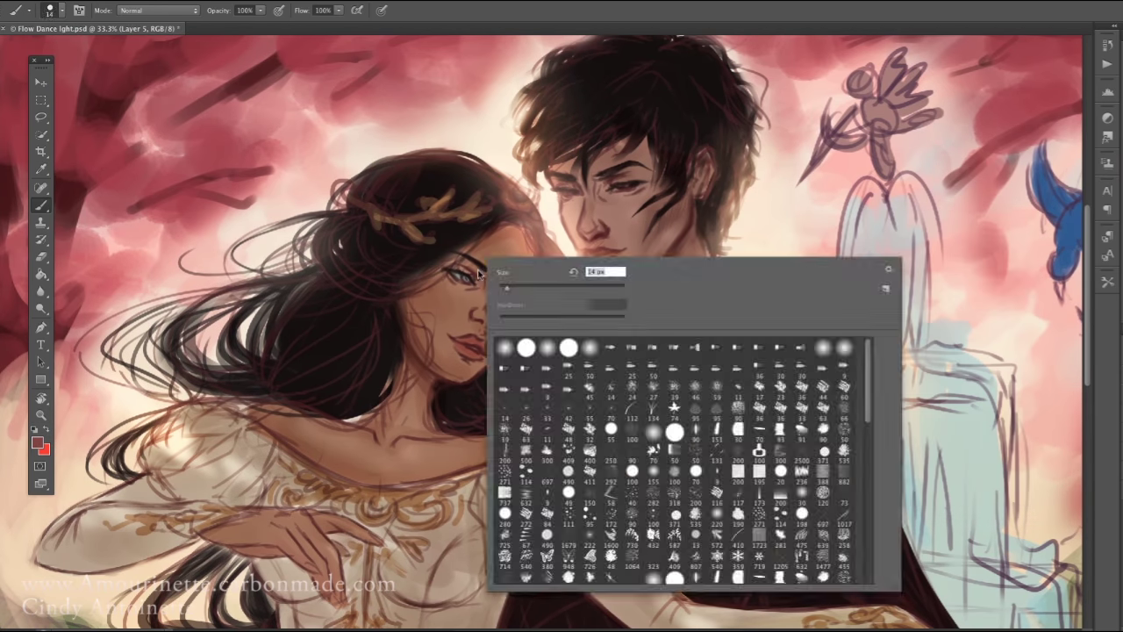
{"action": "key", "text": "Escape"}
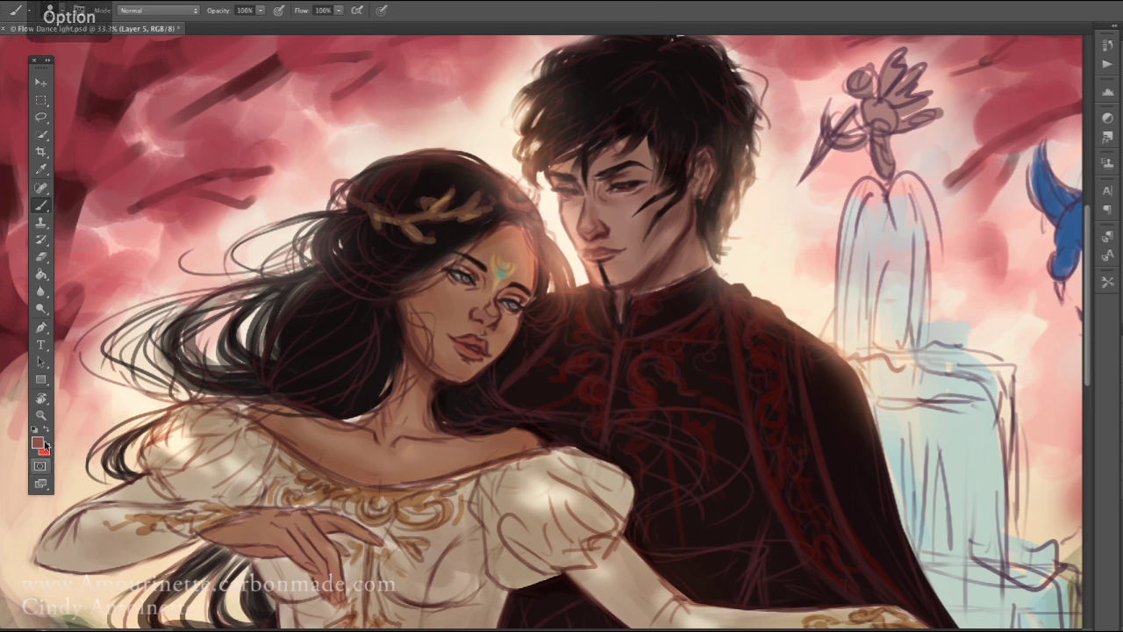
{"action": "left_click", "coordinate": [39, 442]}
{"action": "key", "text": "Return"}
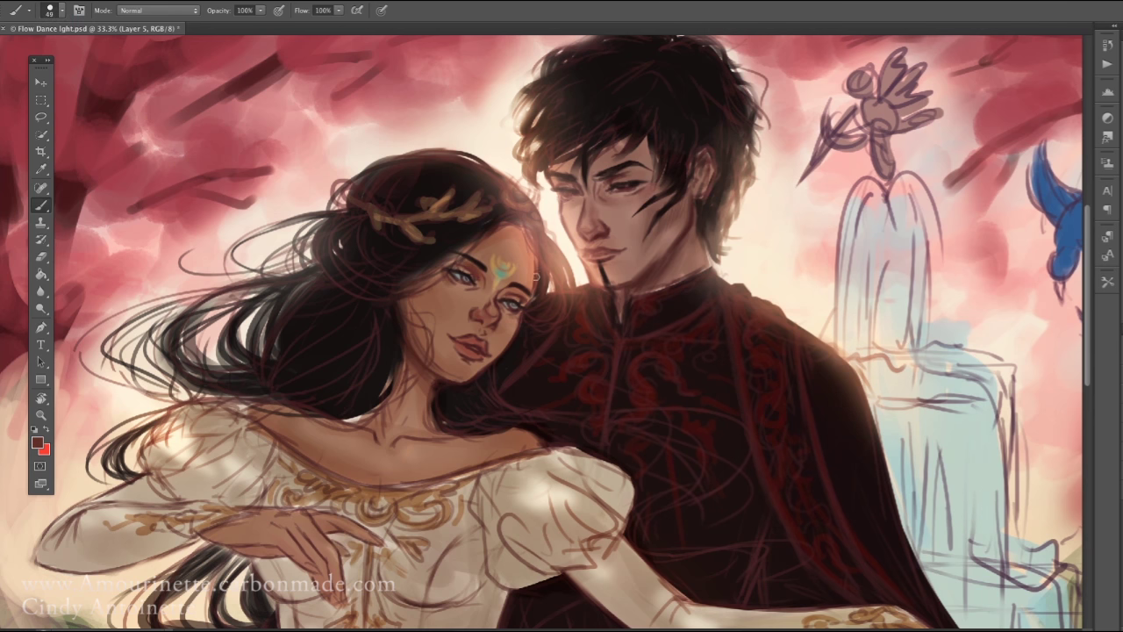
{"action": "left_click", "coordinate": [457, 294], "text": "alt"}
{"action": "scroll", "coordinate": [387, 194], "scroll_direction": "down", "scroll_amount": 2}
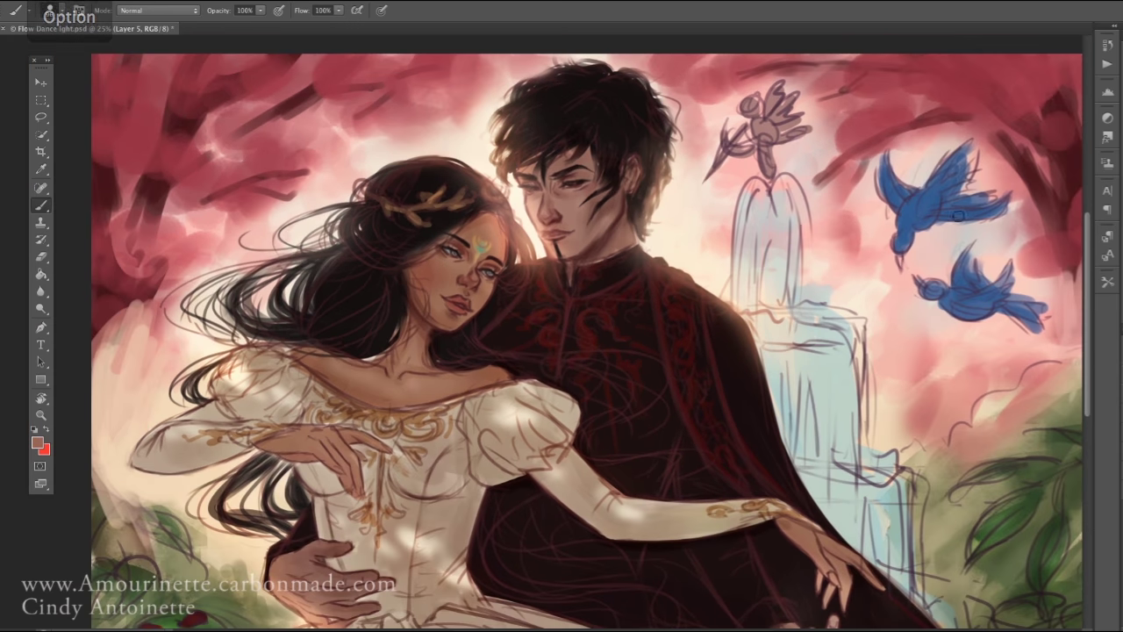
{"action": "key", "text": "e"}
{"action": "scroll", "coordinate": [380, 382], "scroll_direction": "down", "scroll_amount": 1}
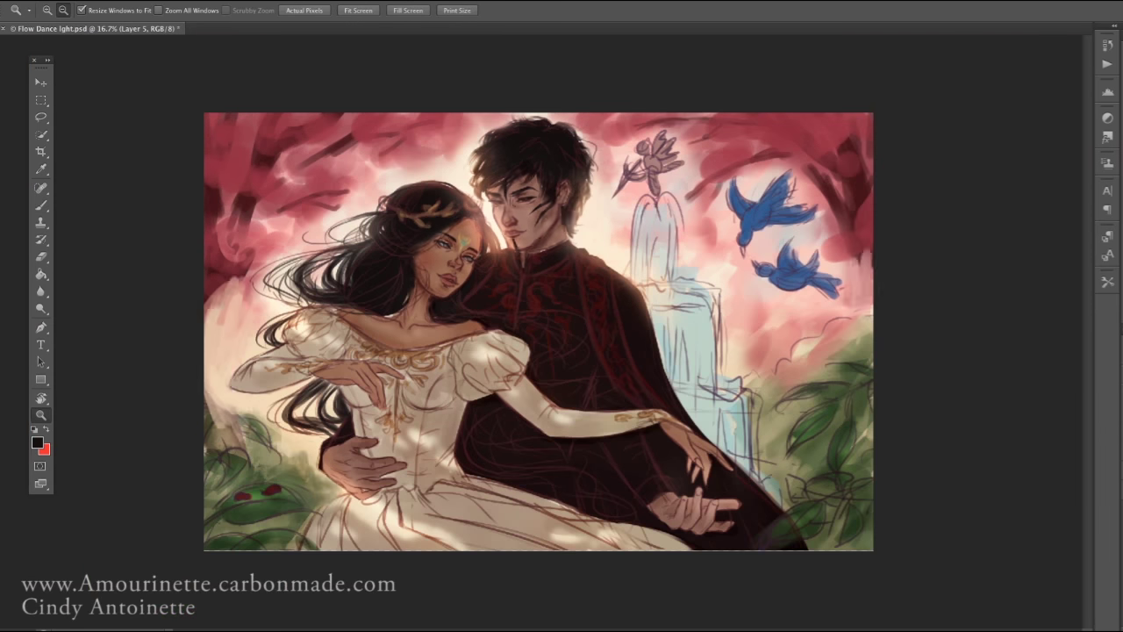
Outline the woman's face, neck and chest with the Lasso and apply a Brightness/Contrast adjustment with contrast -4
{"action": "right_click", "coordinate": [1110, 502]}
{"action": "left_click", "coordinate": [1104, 499]}
{"action": "key", "text": "l"}
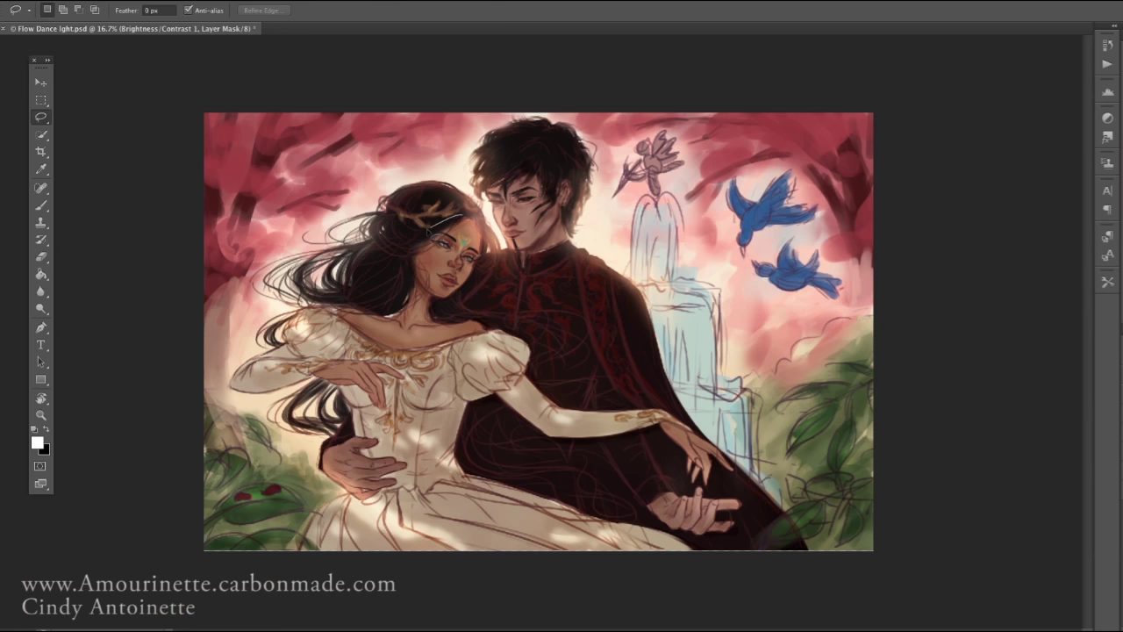
{"action": "left_click_drag", "start_coordinate": [454, 305], "coordinate": [478, 263]}
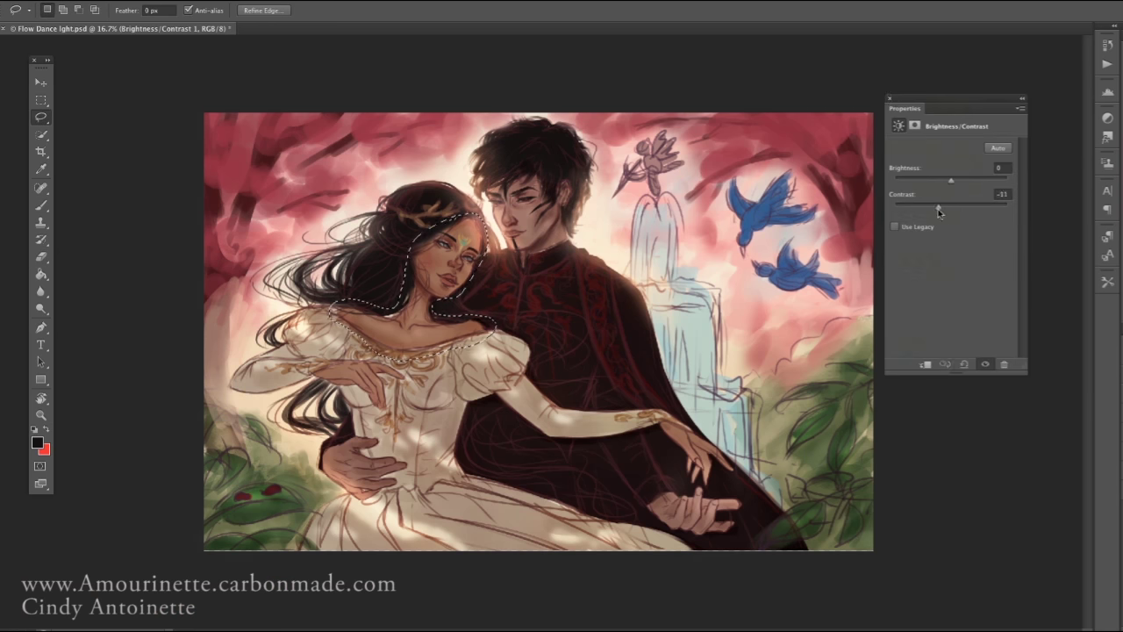
{"action": "left_click_drag", "start_coordinate": [951, 207], "coordinate": [946, 215]}
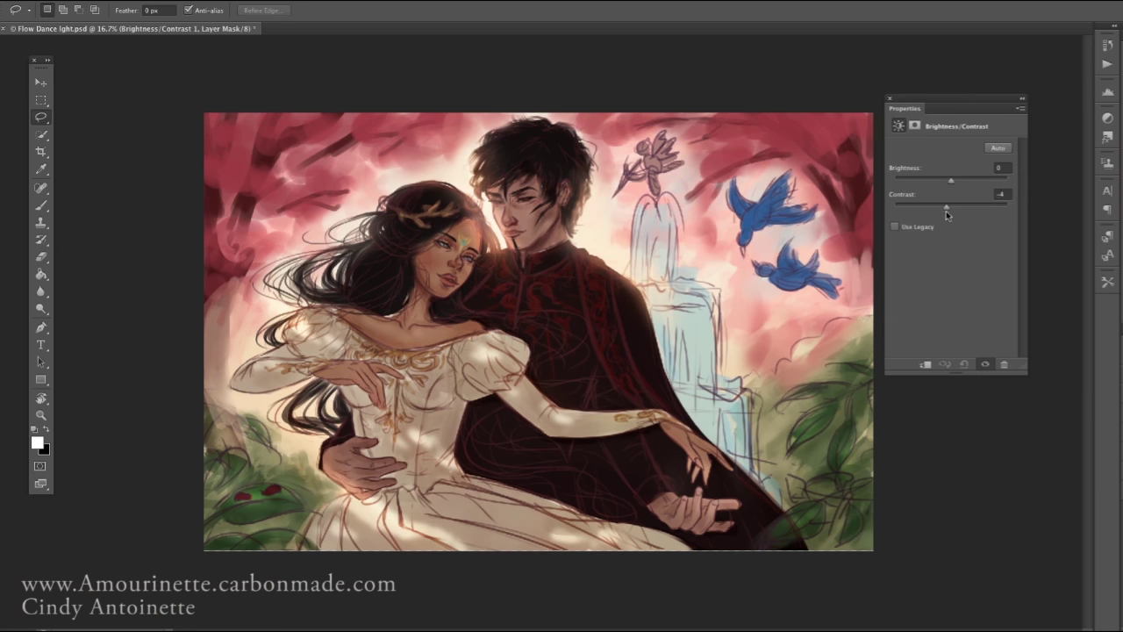
Flip the canvas horizontally to check the composition in mirror view
{"action": "key", "text": "z"}
{"action": "key", "text": "ctrl+plus"}
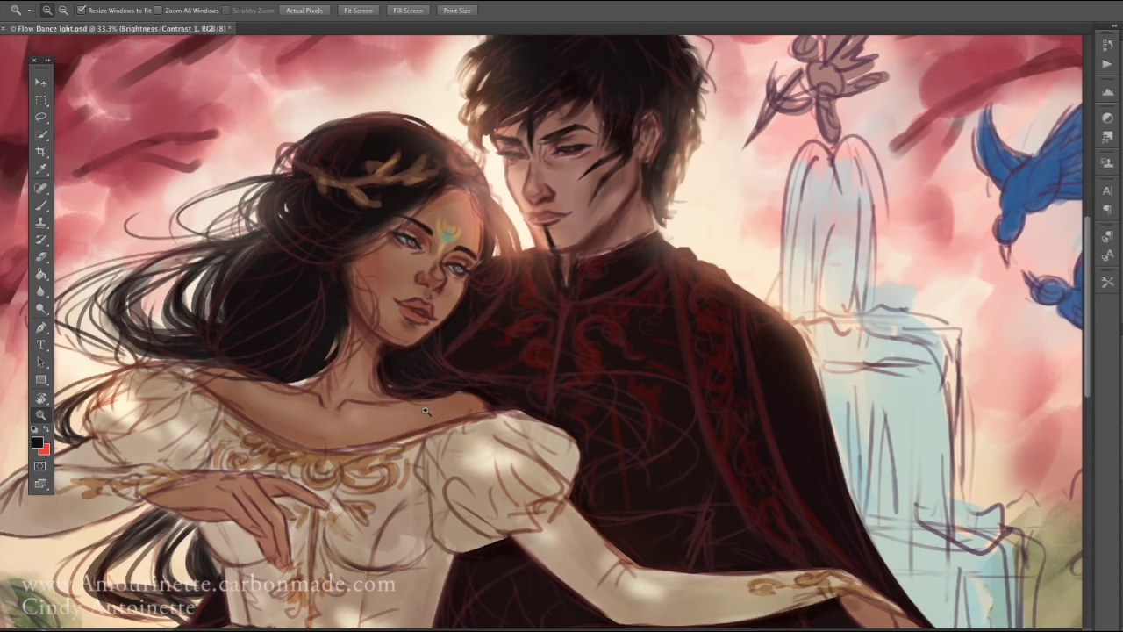
{"action": "key", "text": "ctrl+minus"}
{"action": "key", "text": "ctrl+alt+h"}
Shade the woman's neck, collarbones and shoulder on Layer 1 with sampled brown skin tones, using brushes of 32 px and 42 px
{"action": "key", "text": "b"}
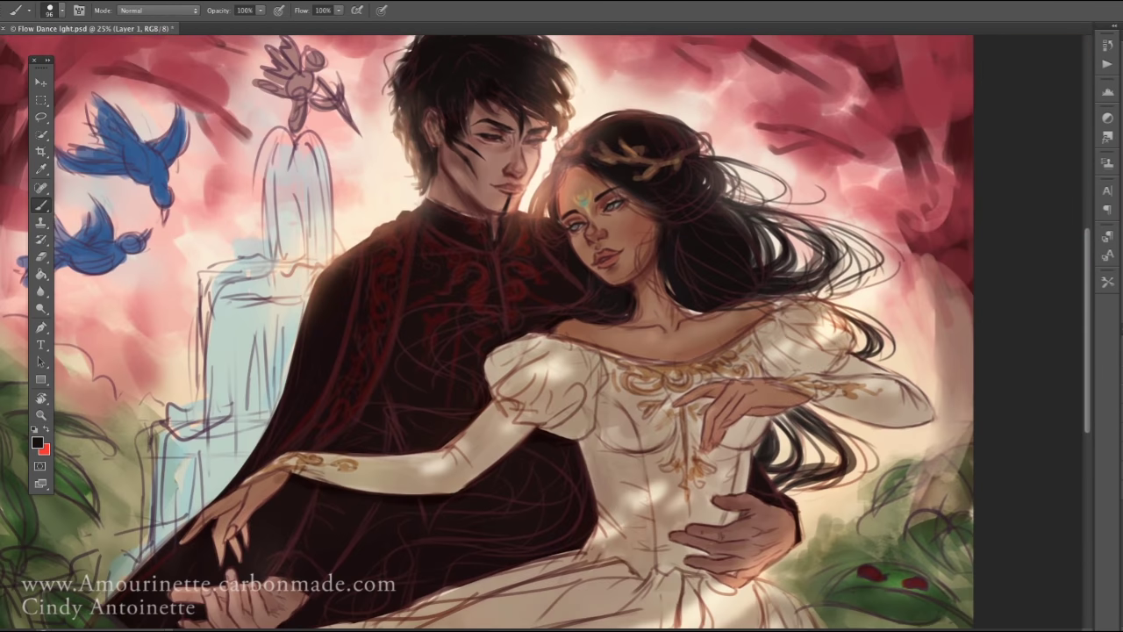
{"action": "right_click", "coordinate": [626, 291]}
{"action": "key", "text": "Escape"}
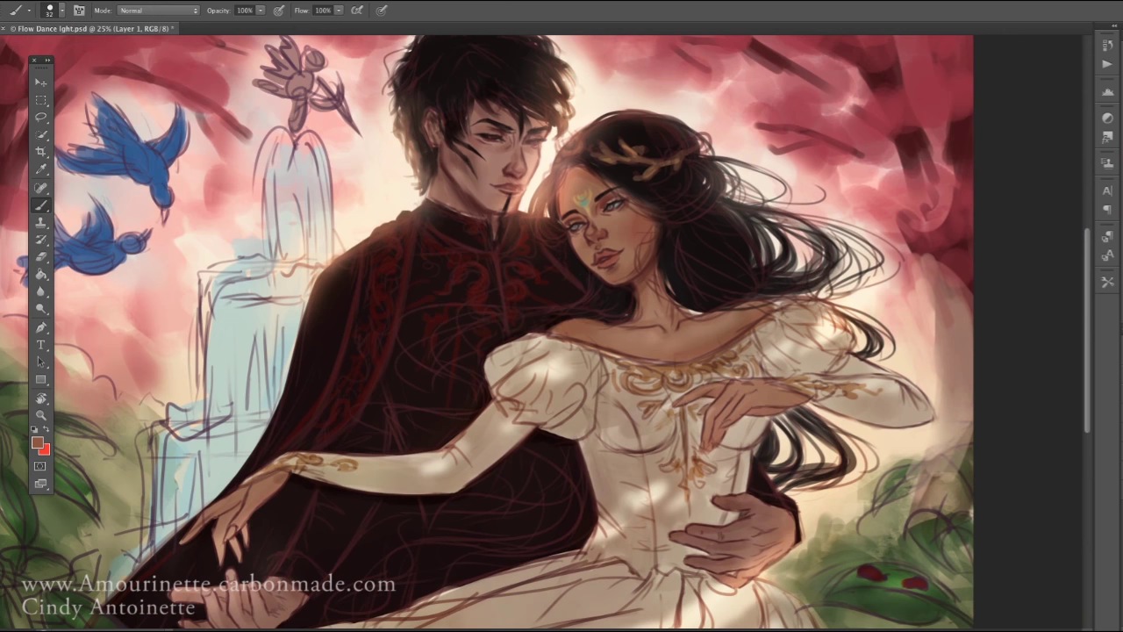
{"action": "left_click", "coordinate": [649, 331], "text": "alt"}
{"action": "left_click", "coordinate": [976, 248]}
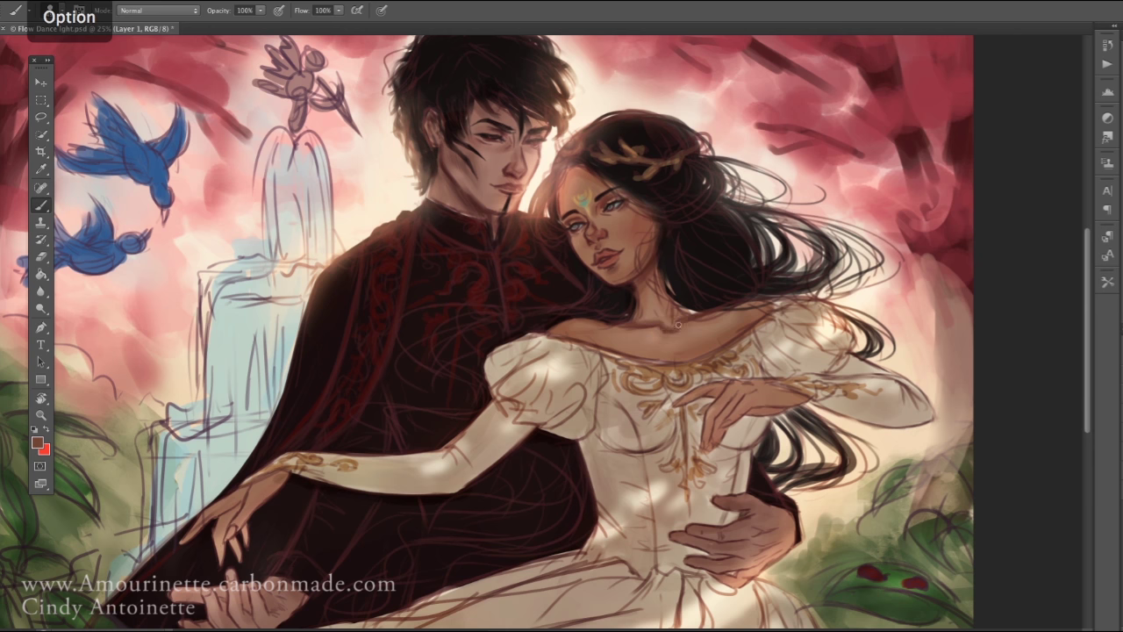
{"action": "right_click", "coordinate": [678, 324]}
{"action": "key", "text": "Escape"}
{"action": "left_click", "coordinate": [629, 344], "text": "alt"}
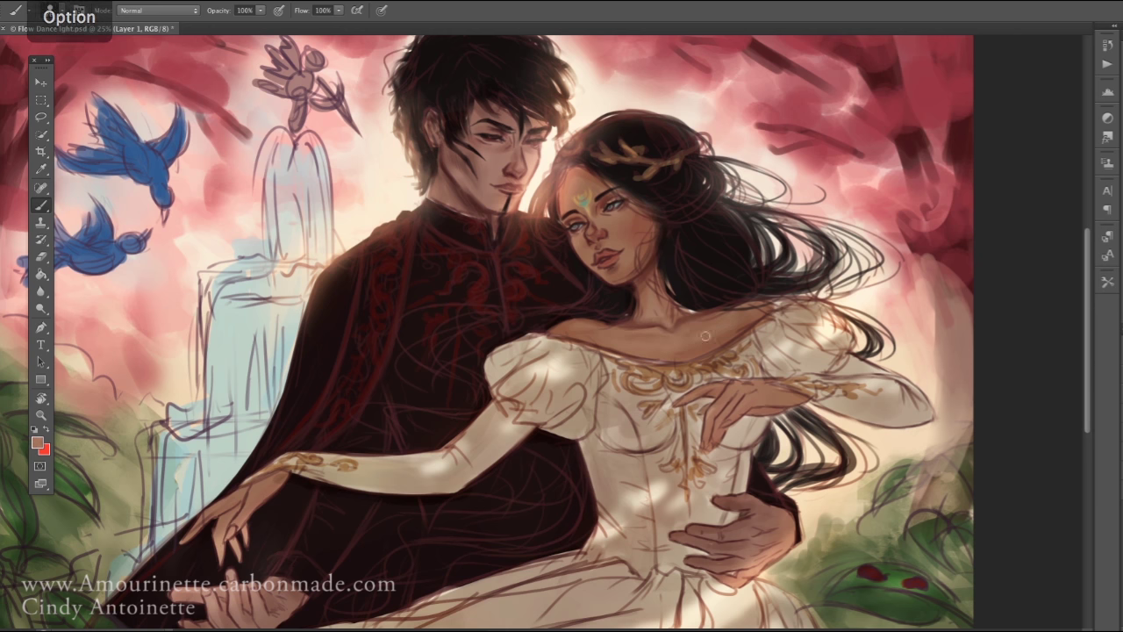
{"action": "left_click_drag", "start_coordinate": [704, 335], "coordinate": [744, 321]}
{"action": "left_click", "coordinate": [648, 280], "text": "alt"}
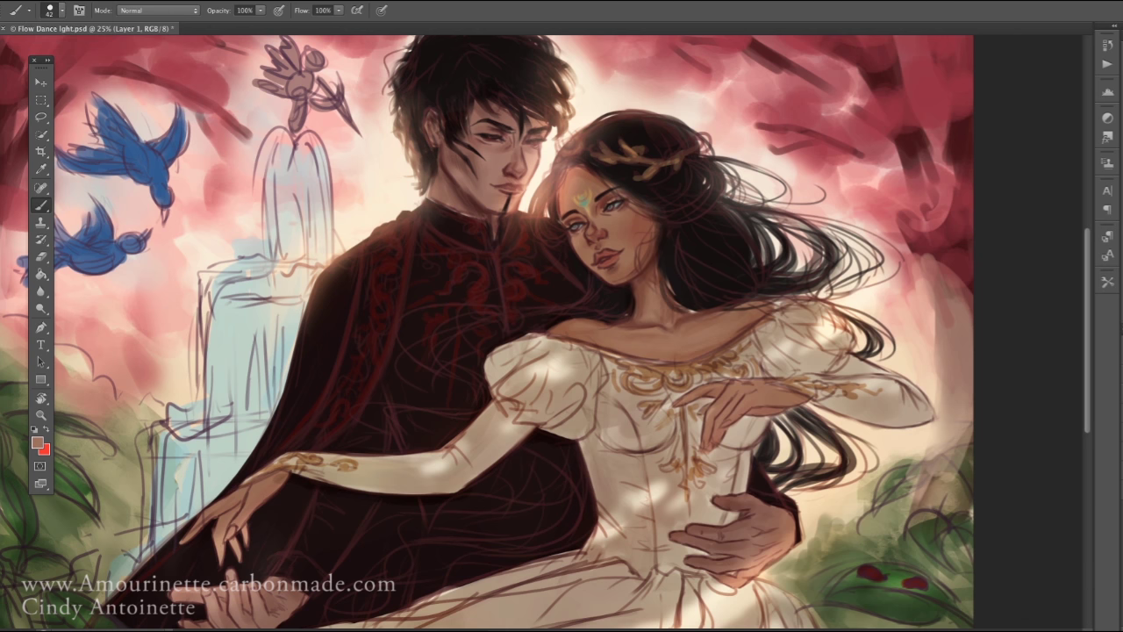
Paint a dark grey trim band along the dress's neckline on Layer 2 in the black-and-white view, tidying it with the Eraser
{"action": "right_click", "coordinate": [607, 298]}
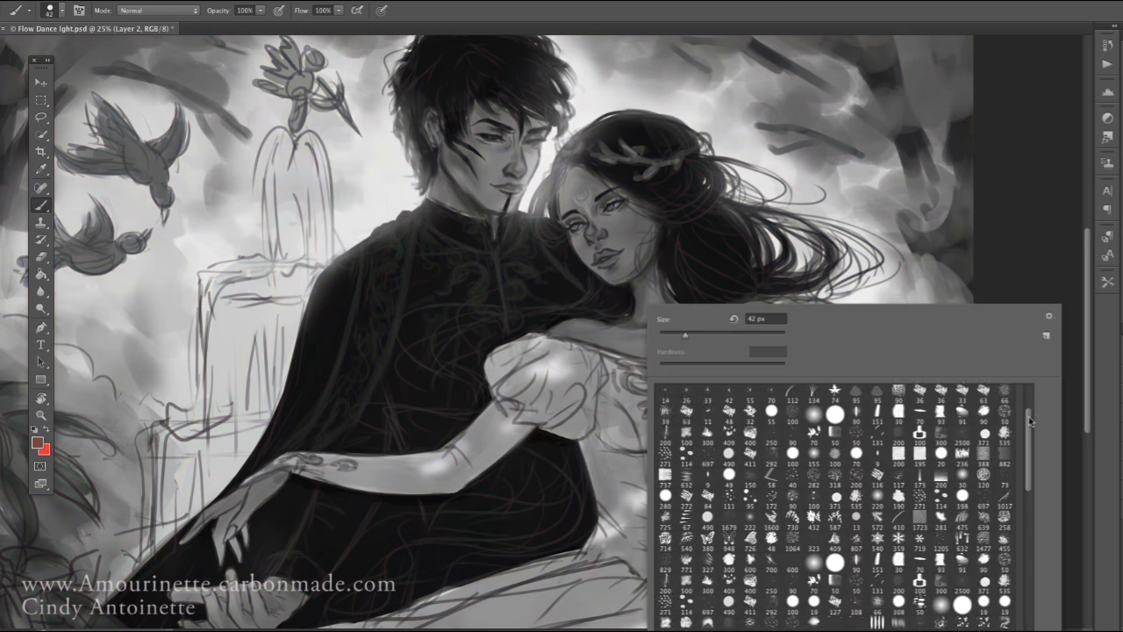
{"action": "key", "text": "Return"}
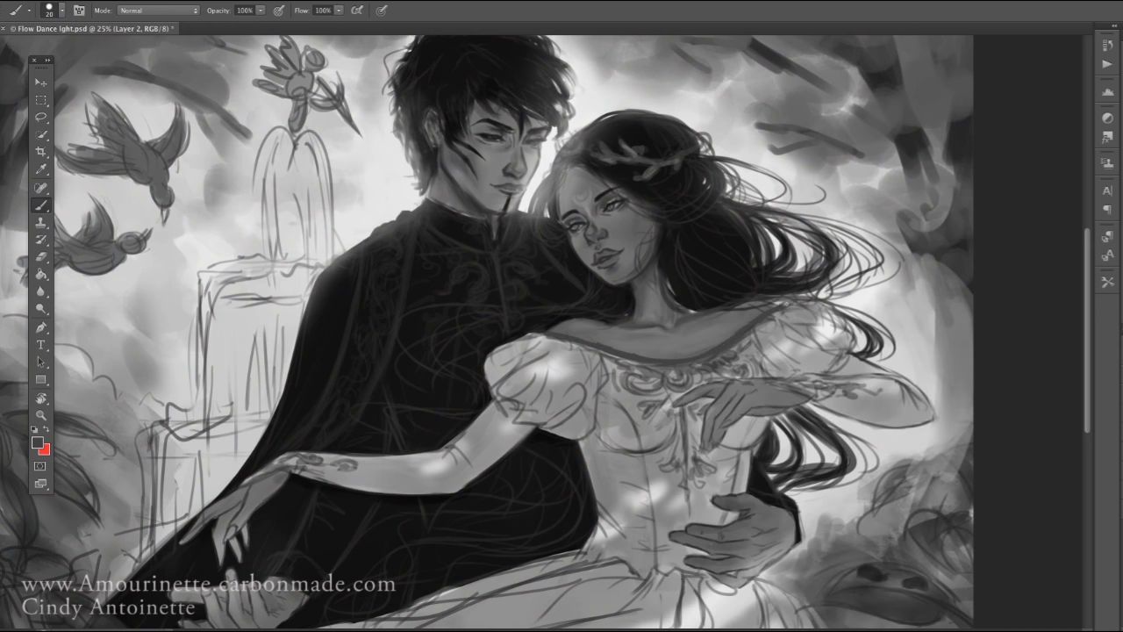
{"action": "key", "text": "e"}
{"action": "right_click", "coordinate": [638, 334]}
{"action": "key", "text": "Return"}
{"action": "key", "text": "b"}
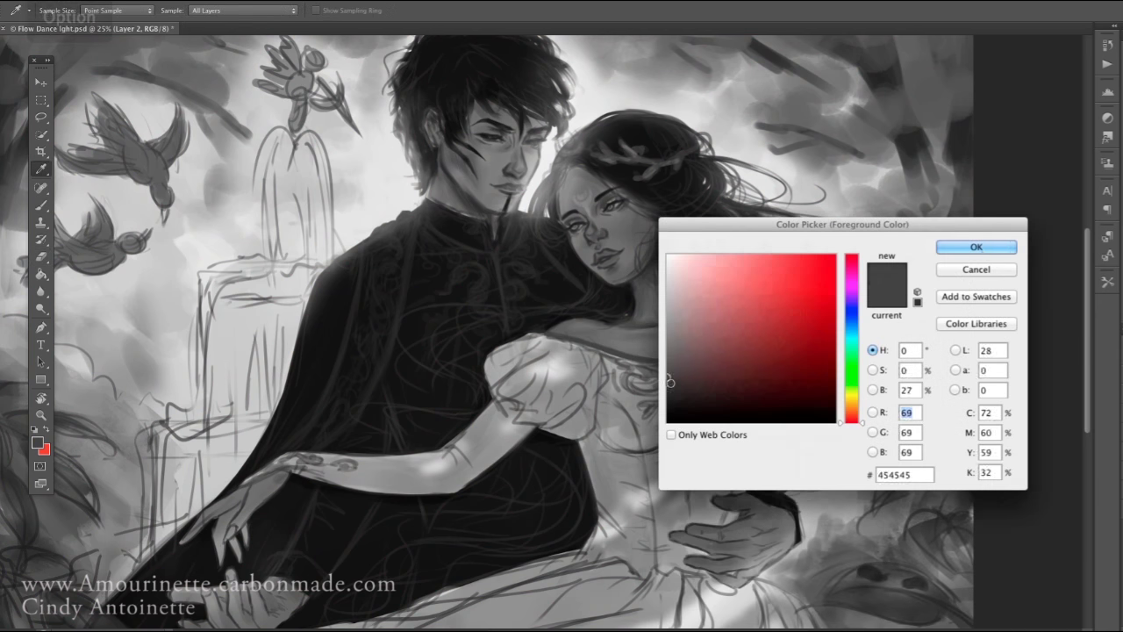
{"action": "key", "text": "Escape"}
{"action": "right_click", "coordinate": [615, 351]}
{"action": "key", "text": "Return"}
{"action": "key", "text": "e"}
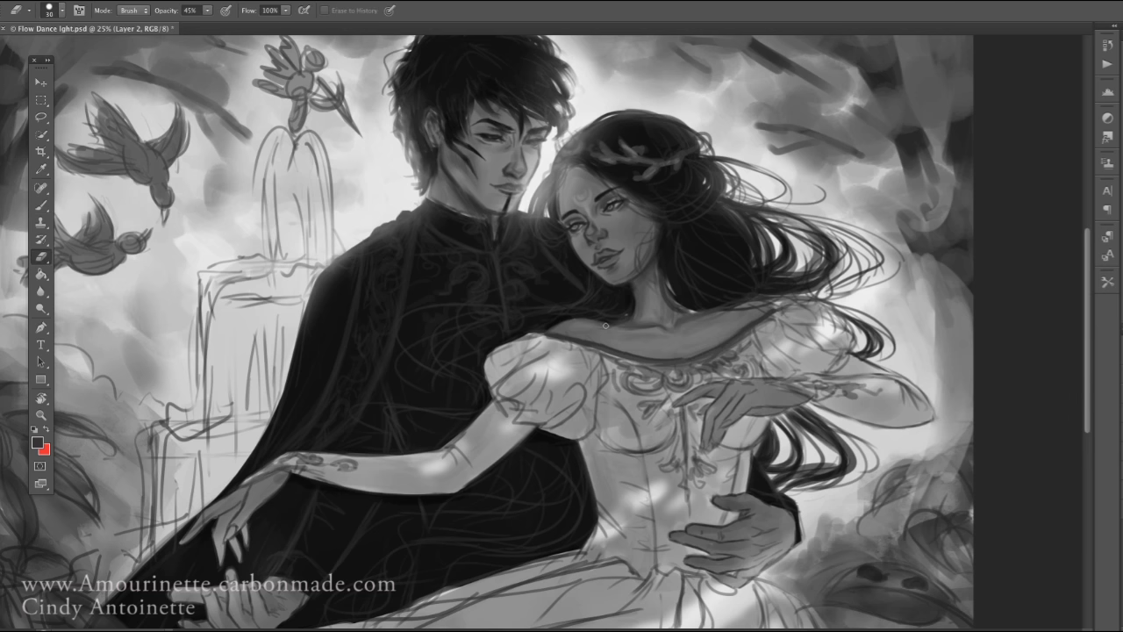
Refine the grey neckline trim with sampled tones, using finer brushes of 14 px and 9 px
{"action": "key", "text": "alt"}
{"action": "key", "text": "b"}
{"action": "key", "text": "Escape"}
{"action": "right_click", "coordinate": [572, 340]}
{"action": "key", "text": "Return"}
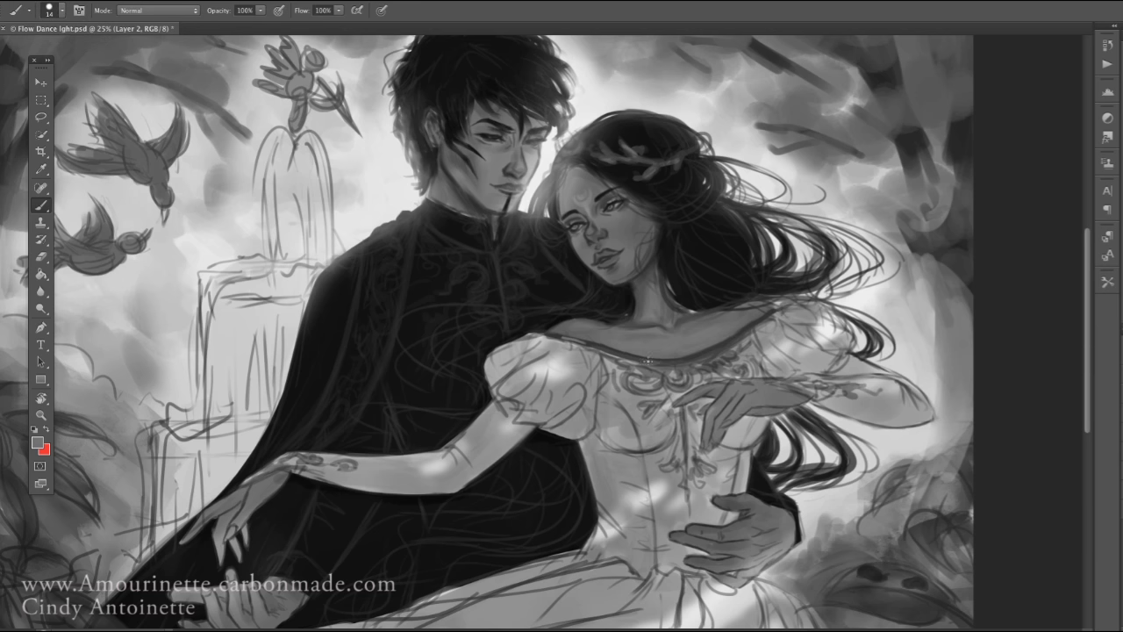
{"action": "left_click", "coordinate": [575, 337], "text": "alt"}
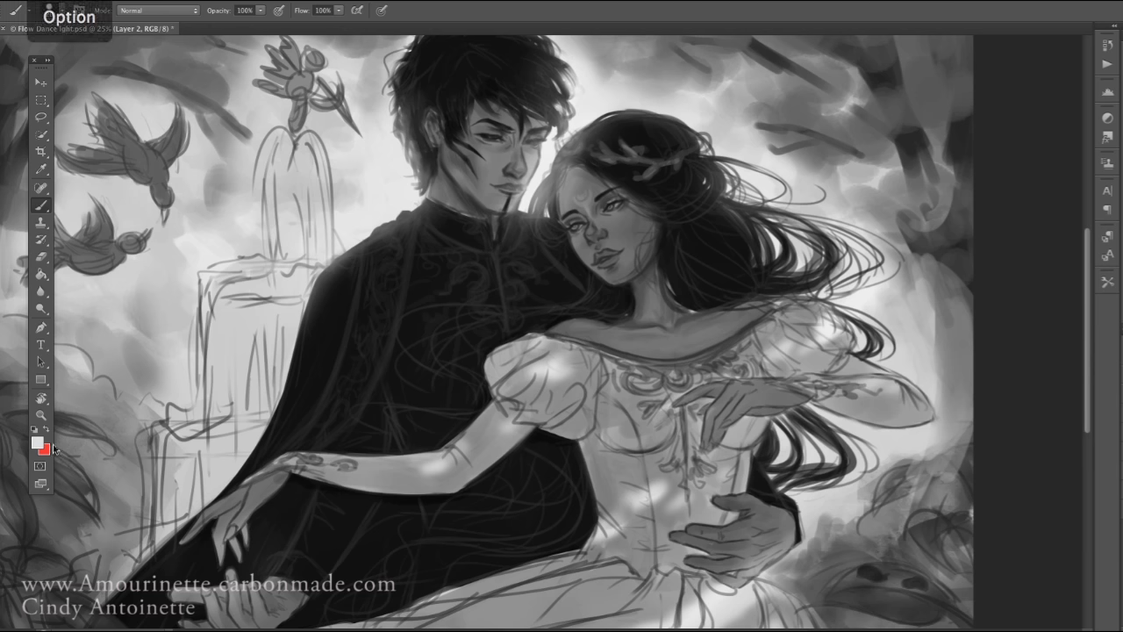
{"action": "right_click", "coordinate": [575, 337]}
{"action": "key", "text": "Return"}
{"action": "left_click", "coordinate": [685, 358], "text": "alt"}
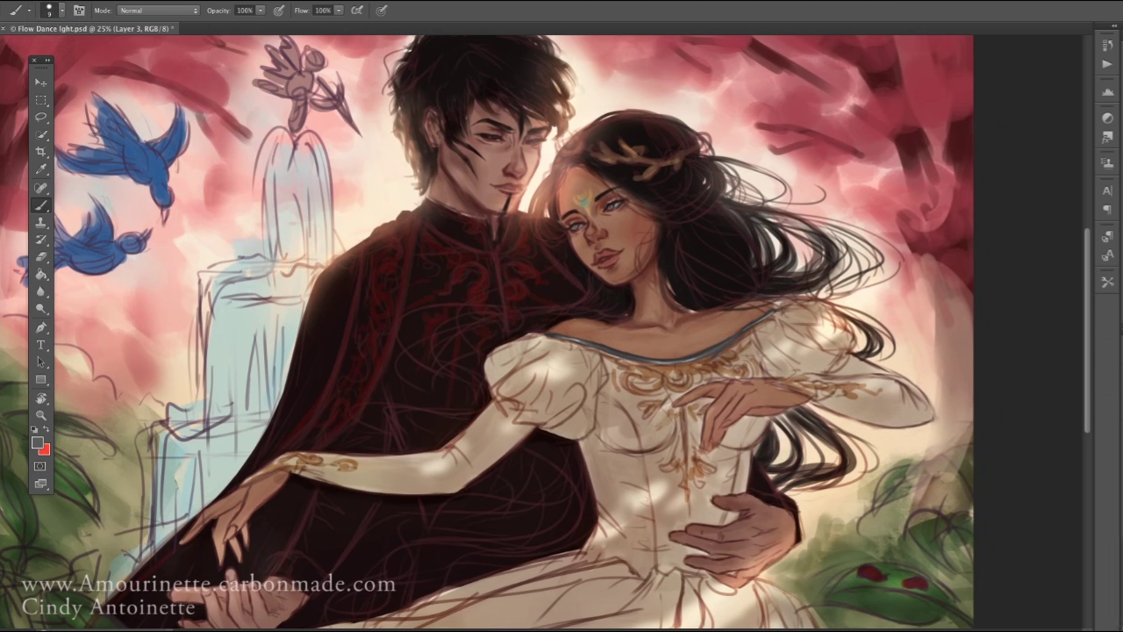
Colour the dress's neckline trim golden brown, using 82643d as the base colour
{"action": "left_click", "coordinate": [37, 443]}
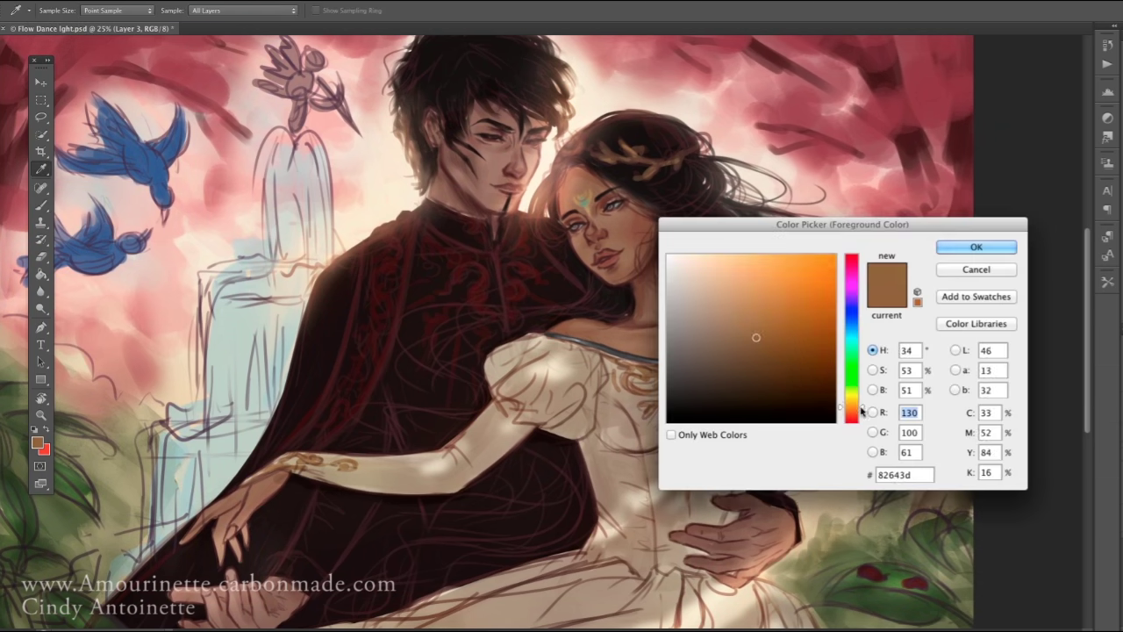
{"action": "left_click", "coordinate": [962, 245]}
{"action": "right_click", "coordinate": [750, 298]}
{"action": "key", "text": "Return"}
{"action": "left_click_drag", "start_coordinate": [653, 362], "coordinate": [776, 311]}
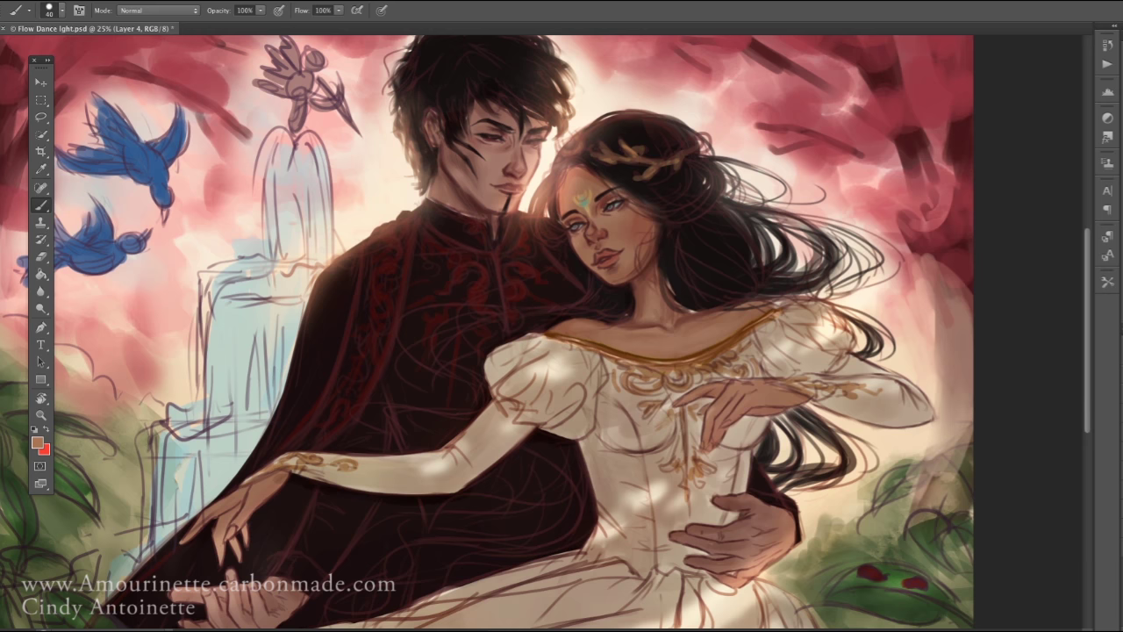
Paint a gold swatch with the handwritten note "Gold colour 80%" over the pink foliage beside the woman's head, and save the painting
{"action": "right_click", "coordinate": [855, 309]}
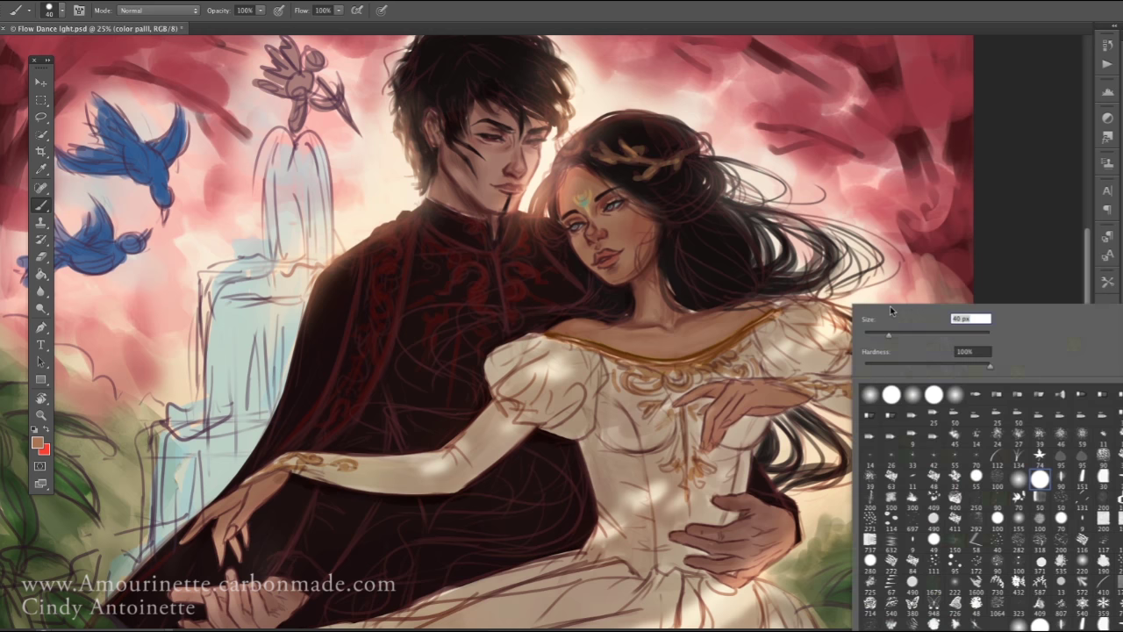
{"action": "left_click", "coordinate": [868, 115]}
{"action": "scroll", "coordinate": [526, 334], "scroll_direction": "down", "scroll_amount": 2}
{"action": "key", "text": "alt+bracketleft"}
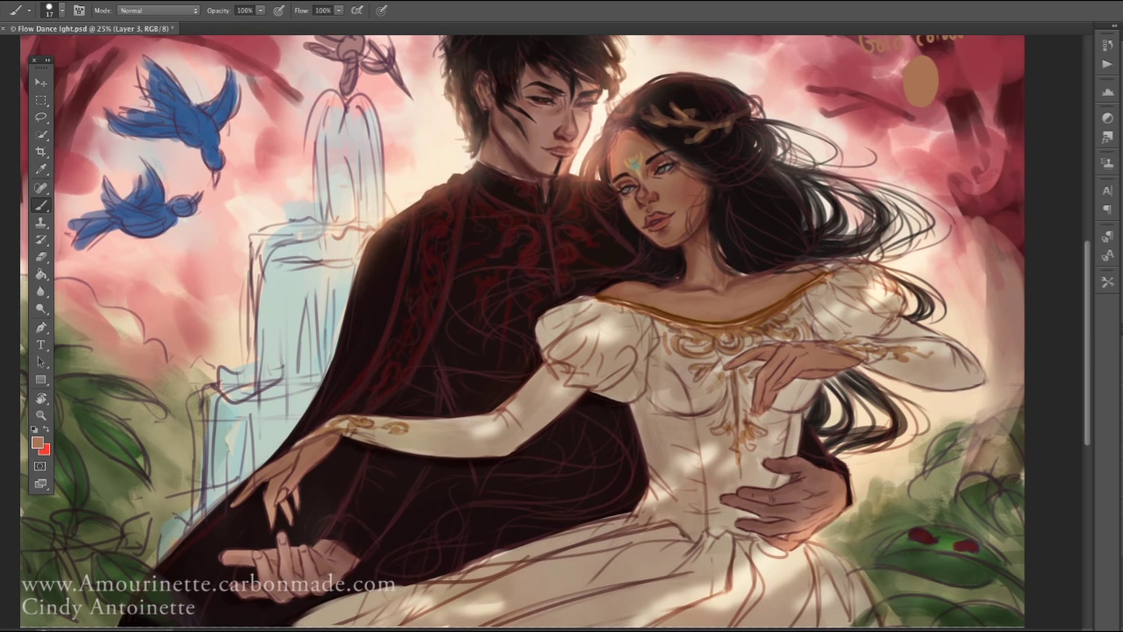
{"action": "mouse_move", "coordinate": [921, 79]}
{"action": "left_mouse_down"}
{"action": "mouse_move", "coordinate": [860, 162]}
{"action": "mouse_move", "coordinate": [919, 163]}
{"action": "left_mouse_up"}
{"action": "key", "text": "alt+bracketright"}
{"action": "key", "text": "alt+bracketleft"}
{"action": "left_click_drag", "start_coordinate": [859, 162], "coordinate": [952, 106]}
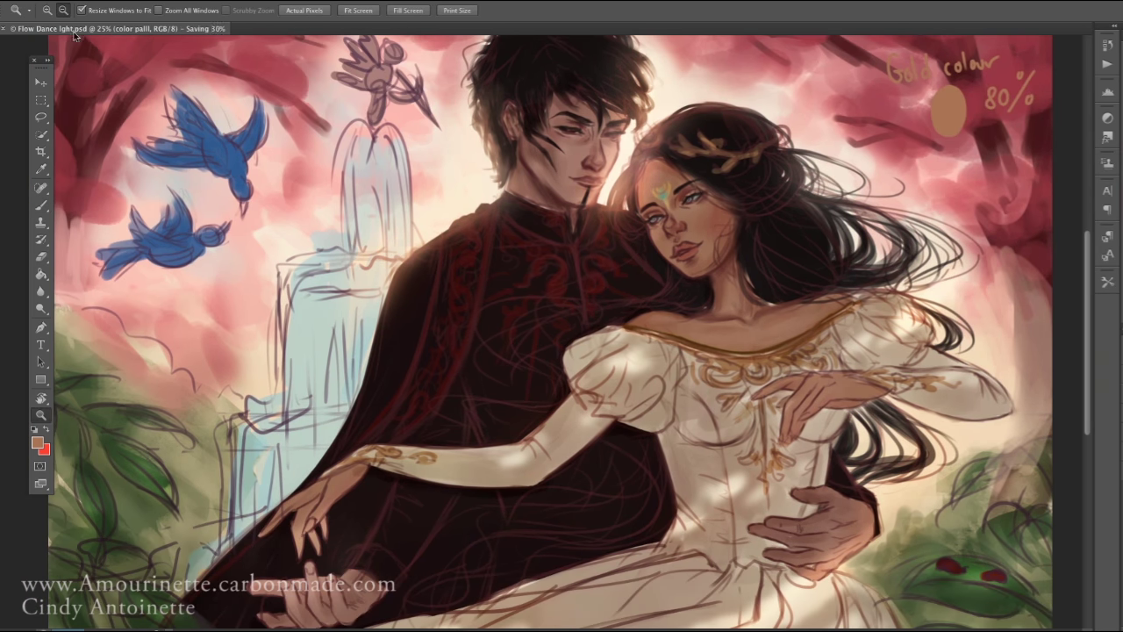
Shade the folds of the woman's skirt on Layer 1 with sampled muted browns and a 53 px brush
{"action": "key", "text": "ctrl+minus"}
{"action": "right_click", "coordinate": [1110, 471]}
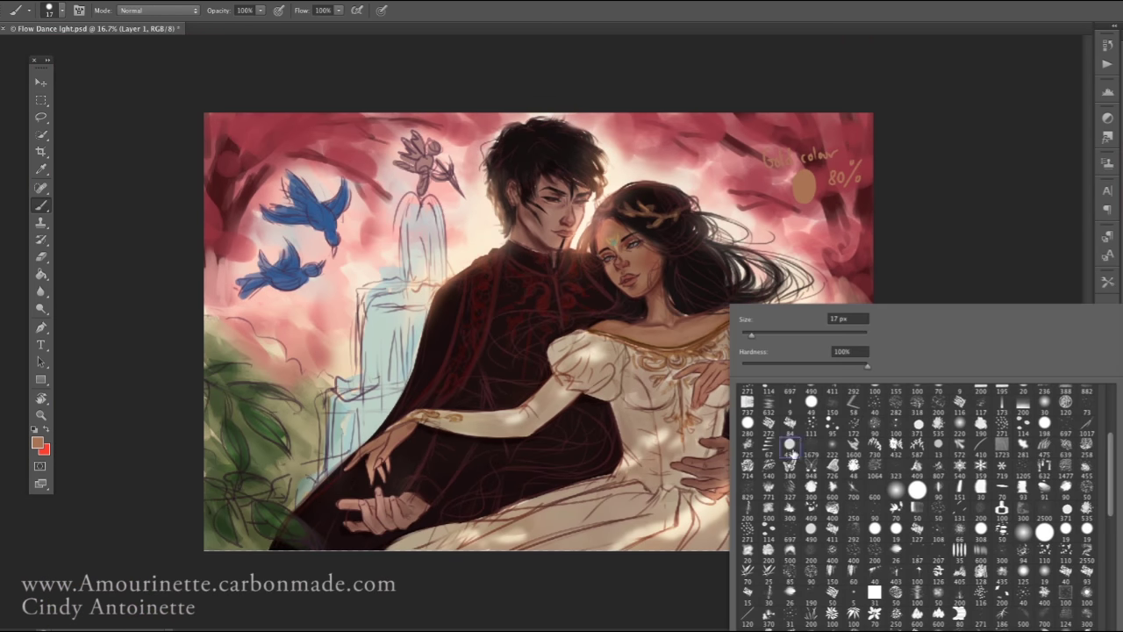
{"action": "key", "text": "alt"}
{"action": "left_click", "coordinate": [633, 415], "text": "alt"}
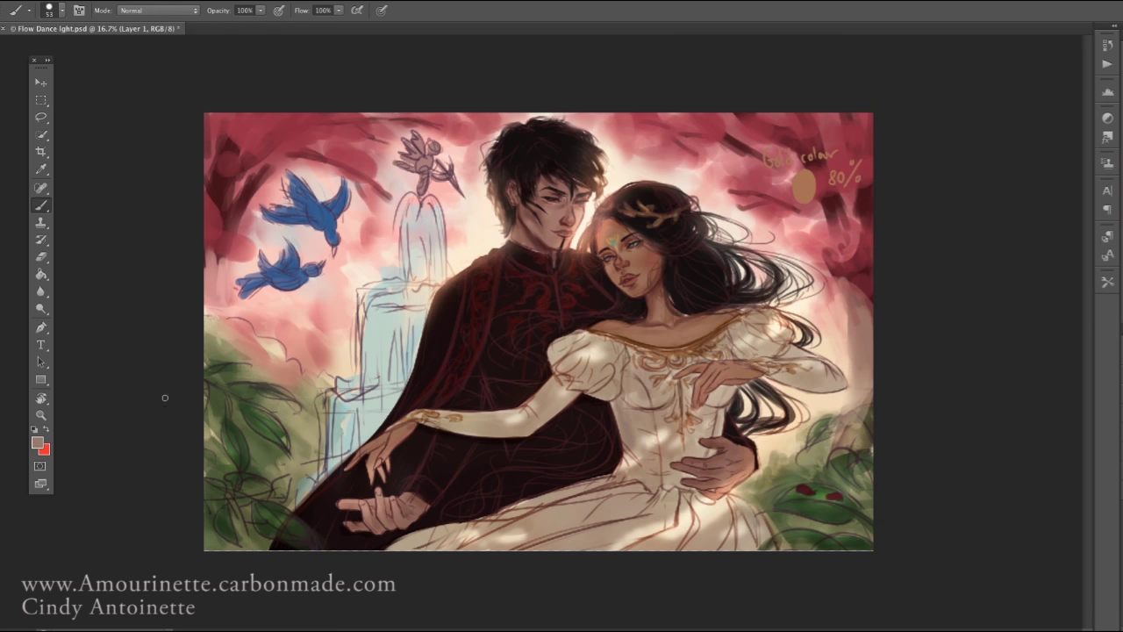
{"action": "left_click", "coordinate": [677, 507], "text": "alt"}
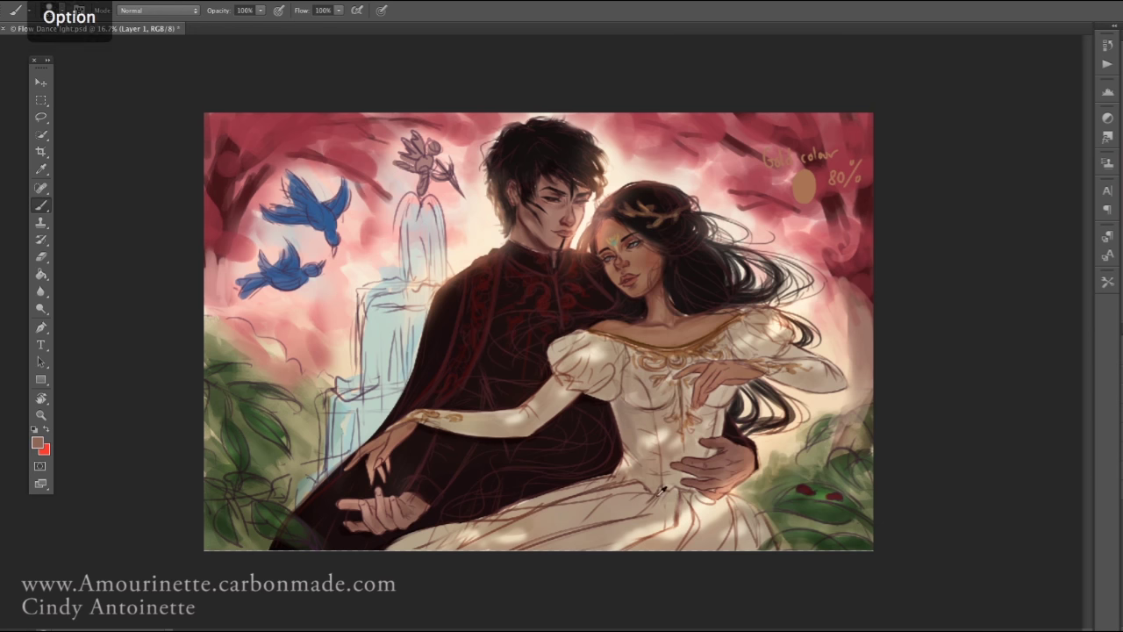
{"action": "left_click", "coordinate": [660, 497], "text": "alt"}
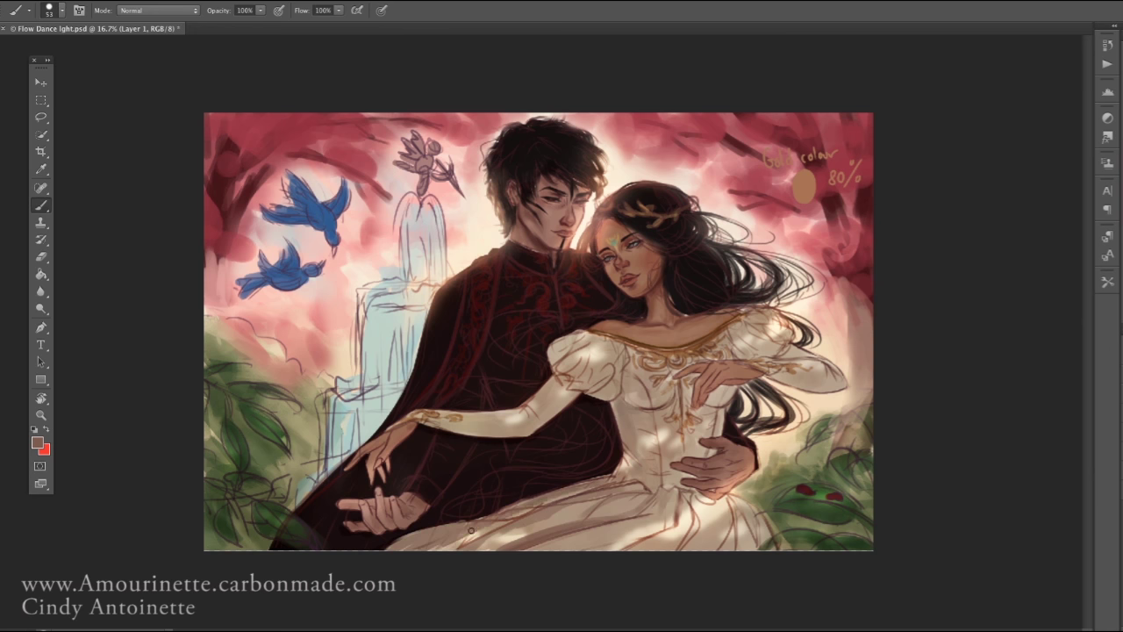
{"action": "key", "text": "e"}
{"action": "key", "text": "b"}
{"action": "right_click", "coordinate": [439, 540]}
{"action": "key", "text": "Escape"}
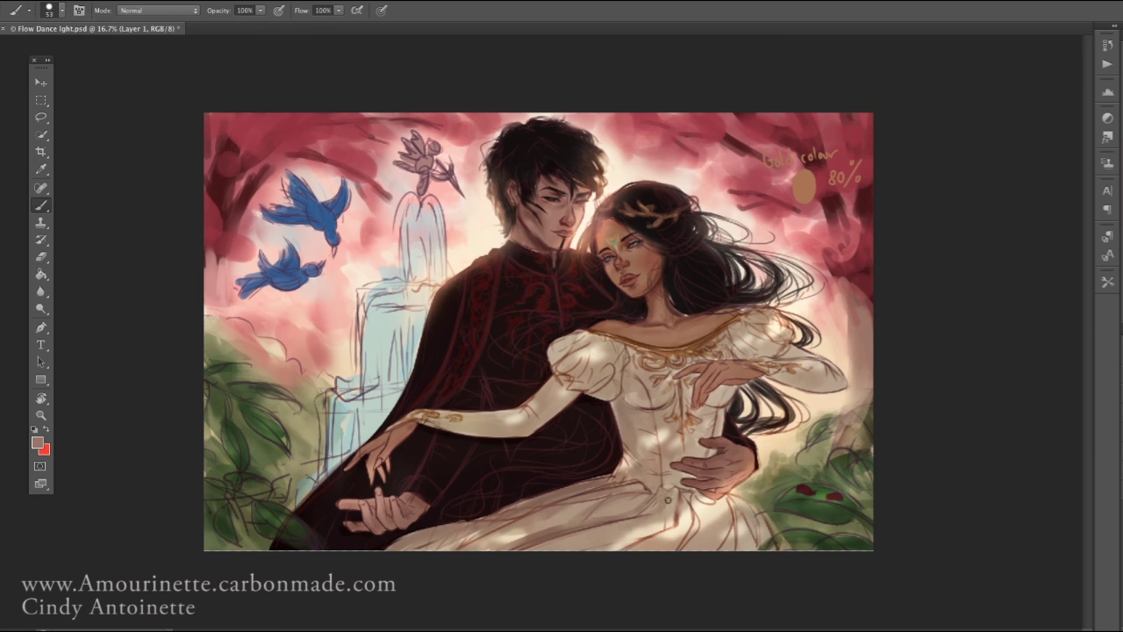
{"action": "key", "text": "e"}
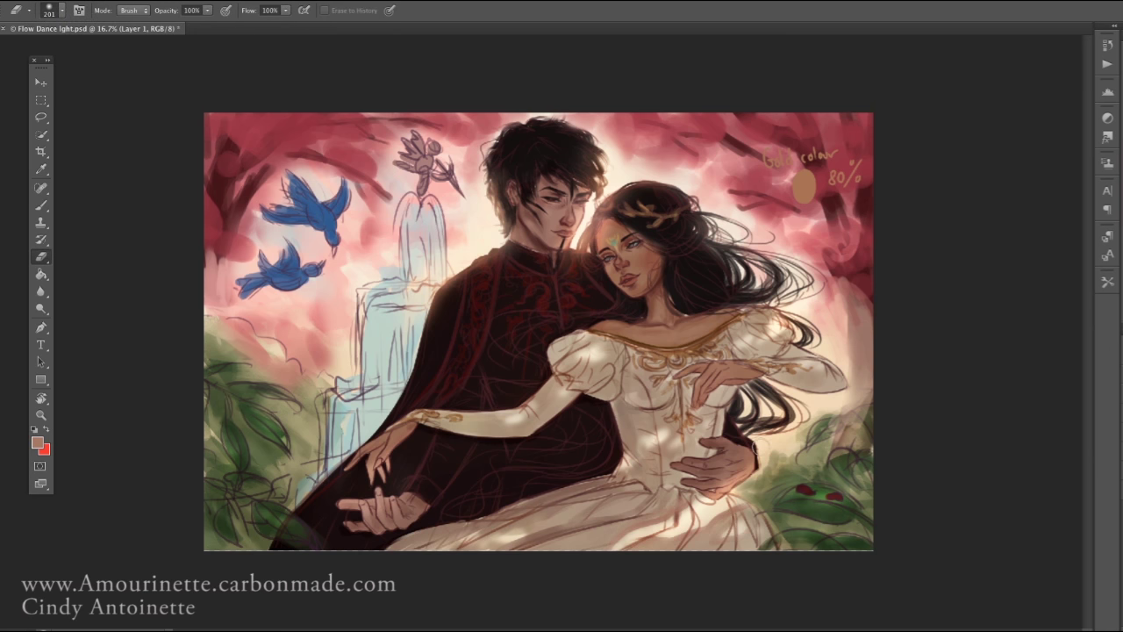
Pick a light peach colour and paint warm highlights around the man's hand at the woman's waist with a 27 px brush, cleaning up with the Eraser
{"action": "key", "text": "alt"}
{"action": "left_click", "coordinate": [37, 442]}
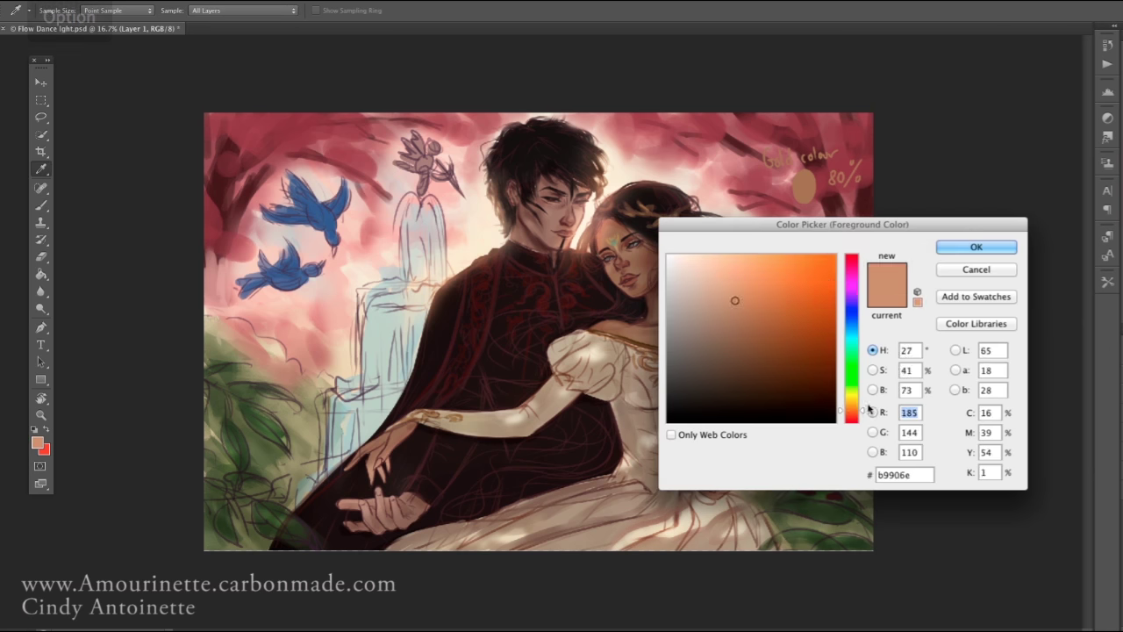
{"action": "left_click", "coordinate": [719, 273]}
{"action": "left_click", "coordinate": [975, 246]}
{"action": "key", "text": "b"}
{"action": "key", "text": "ctrl+plus"}
{"action": "right_click", "coordinate": [763, 430]}
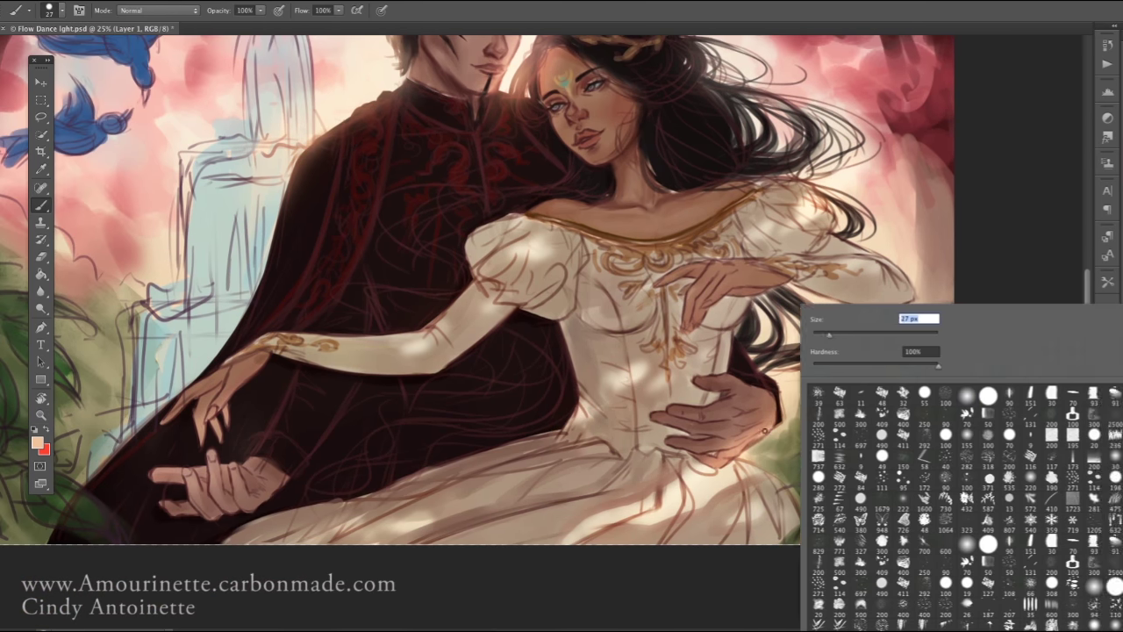
{"action": "key", "text": "Escape"}
{"action": "right_click", "coordinate": [715, 443]}
{"action": "key", "text": "Escape"}
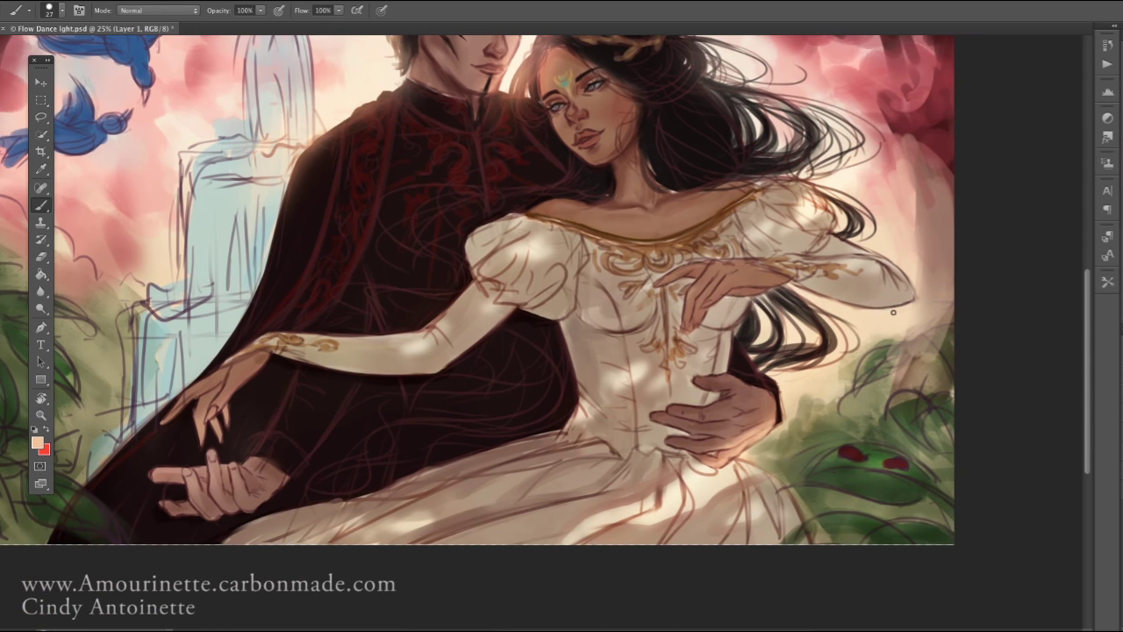
{"action": "key", "text": "e"}
{"action": "right_click", "coordinate": [893, 312]}
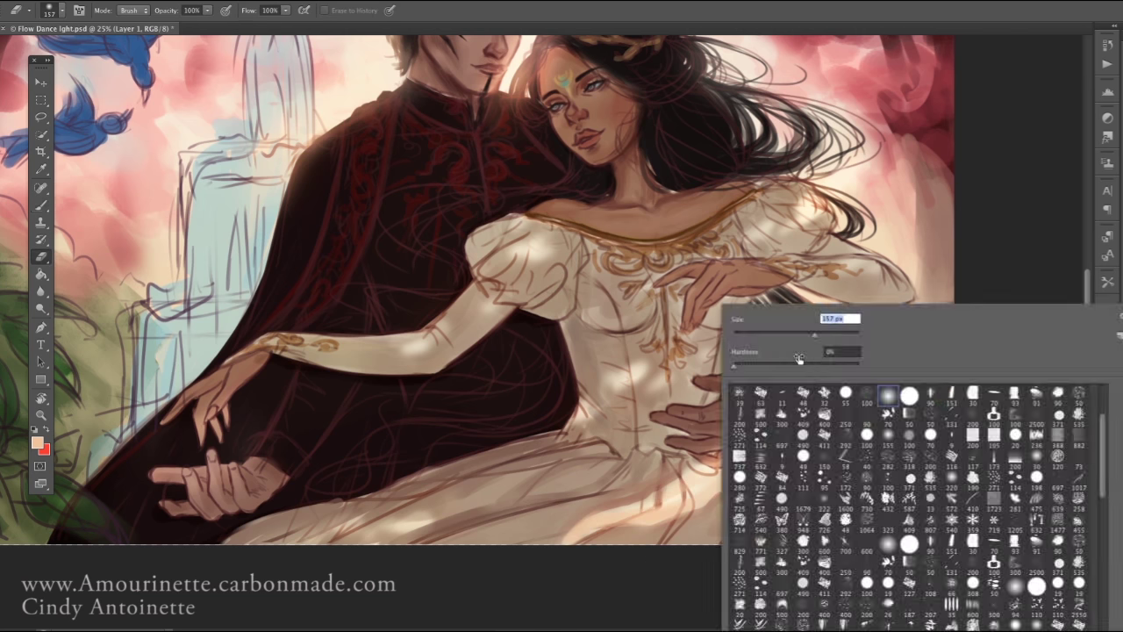
{"action": "key", "text": "Escape"}
{"action": "key", "text": "b"}
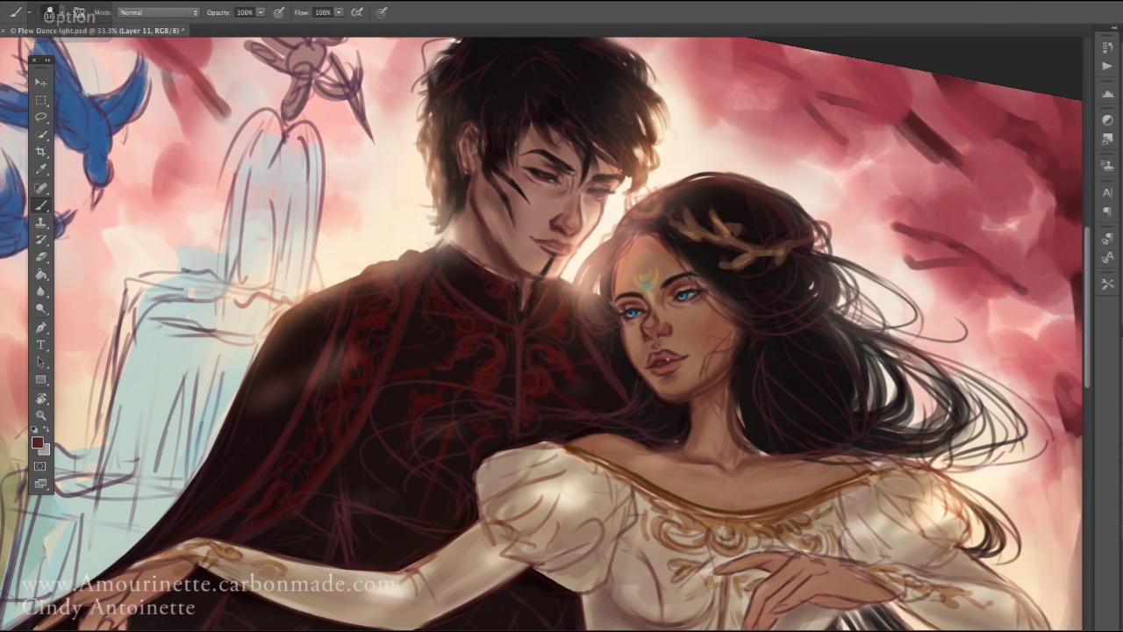
Repaint the woman's lips as closed and refine her chin on Layer 11 with sampled reddish browns and a 19 px brush
{"action": "right_click", "coordinate": [721, 304]}
{"action": "left_click", "coordinate": [672, 351], "text": "alt"}
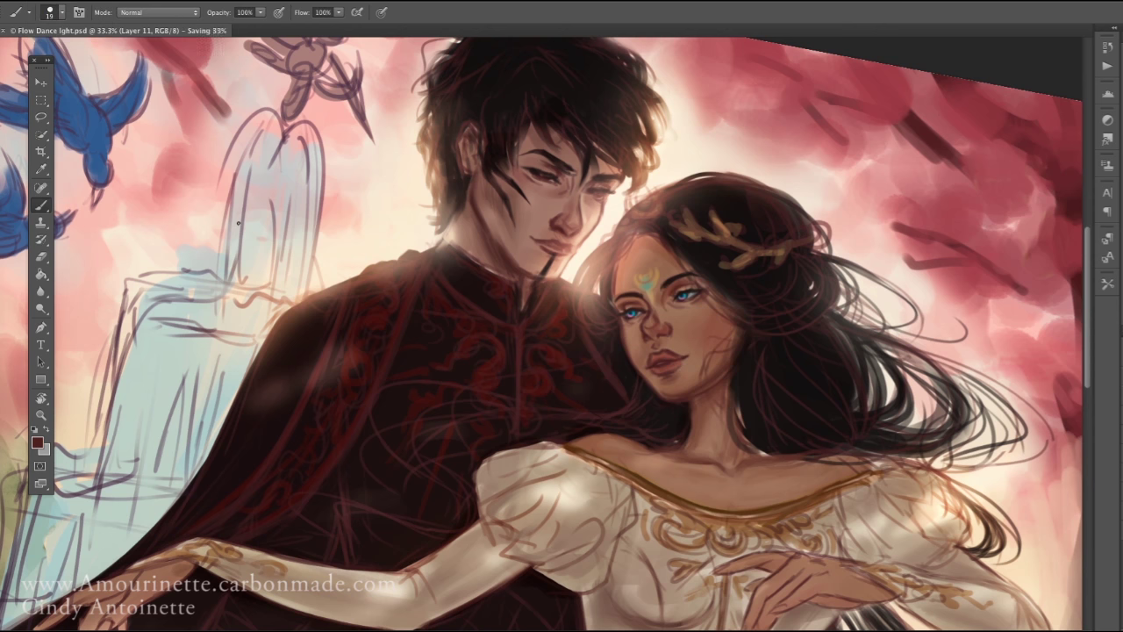
{"action": "left_click", "coordinate": [673, 392], "text": "alt"}
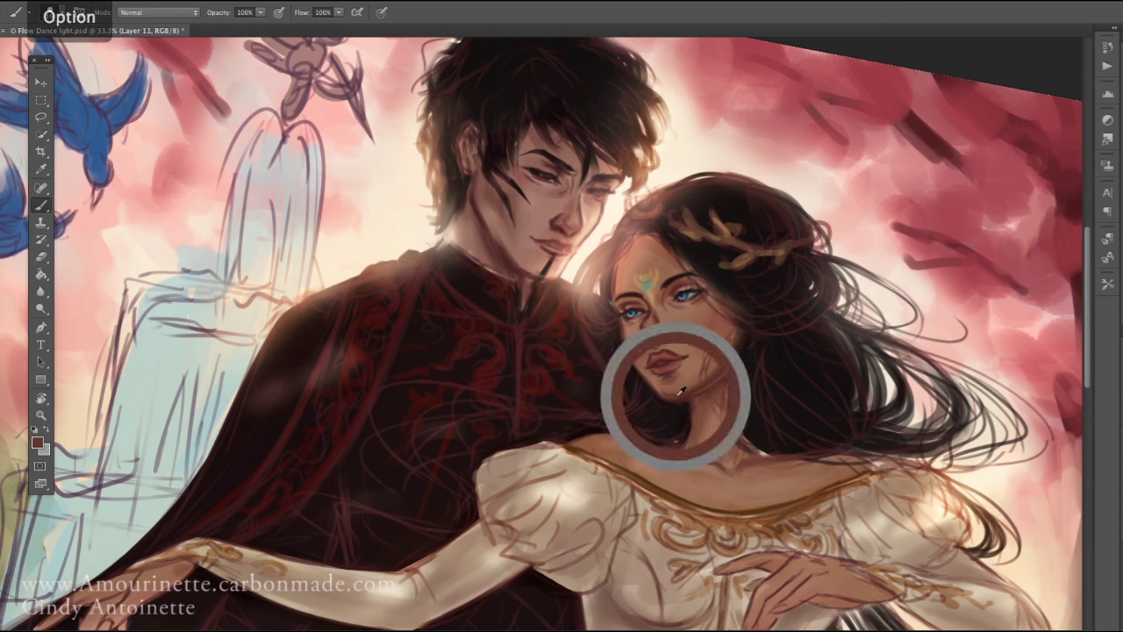
{"action": "right_click", "coordinate": [801, 311]}
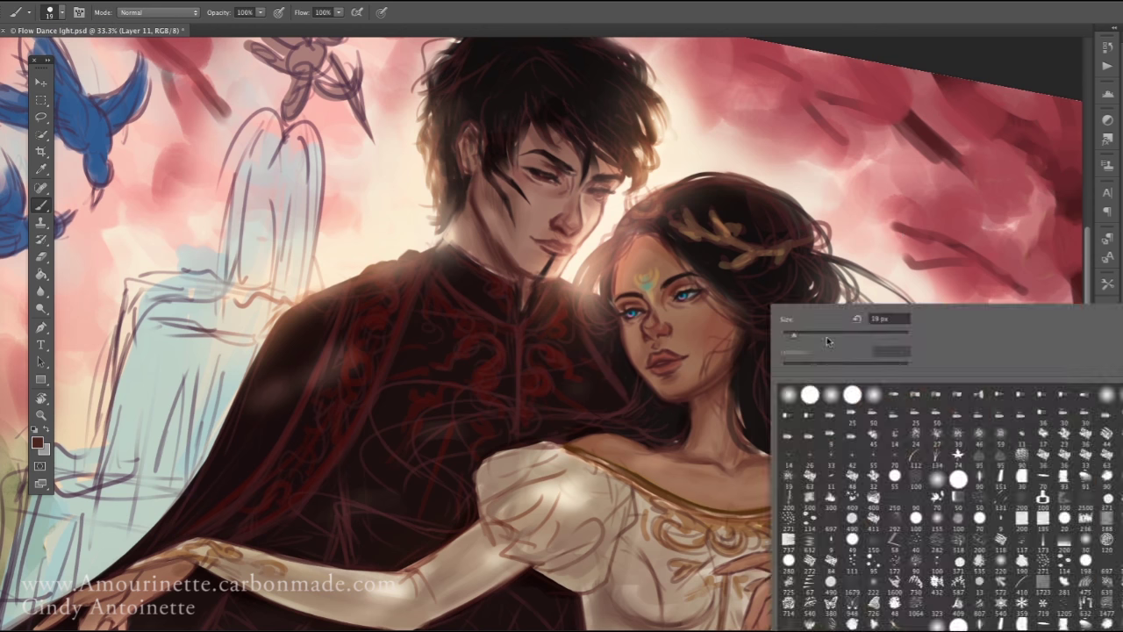
{"action": "left_click", "coordinate": [801, 311], "text": "alt"}
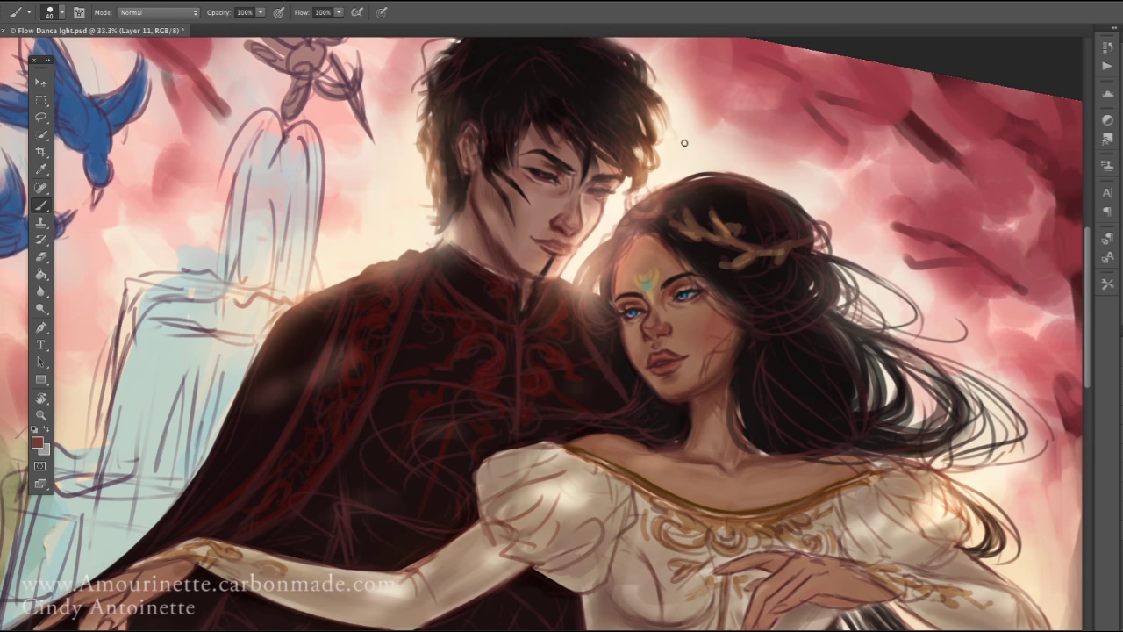
Rotate the canvas nearly upright and blend sampled salmon skin tones along the edge of the woman's forehead and hairline
{"action": "key", "text": "r"}
{"action": "left_click_drag", "start_coordinate": [684, 142], "coordinate": [645, 122]}
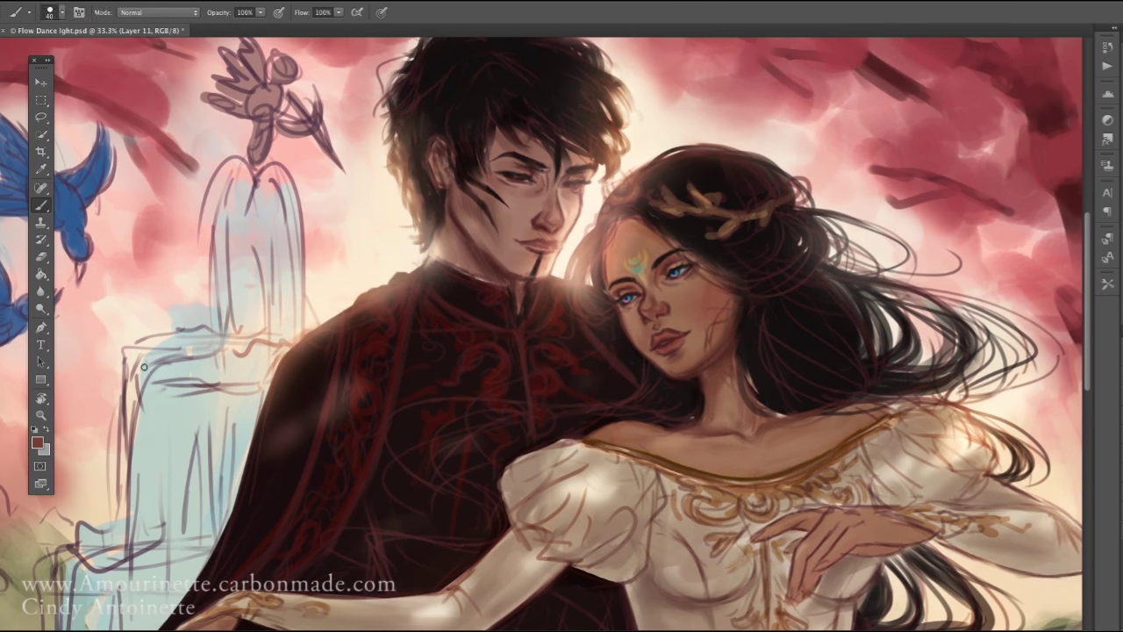
{"action": "left_click", "coordinate": [605, 259], "text": "alt"}
{"action": "right_click", "coordinate": [606, 259]}
{"action": "key", "text": "Escape"}
{"action": "right_click", "coordinate": [607, 261]}
{"action": "left_click", "coordinate": [607, 261], "text": "alt"}
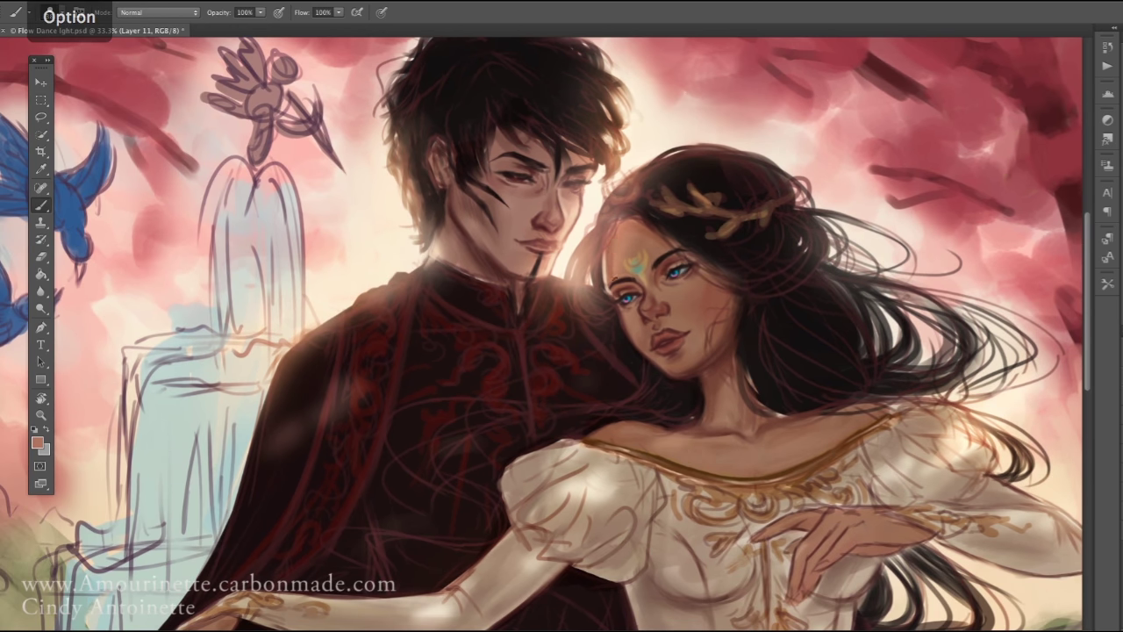
Rotate the canvas clockwise and touch up the lit side of the woman's forehead with a light peach tone
{"action": "right_click", "coordinate": [617, 269]}
{"action": "left_click", "coordinate": [618, 269], "text": "alt"}
{"action": "key", "text": "e"}
{"action": "key", "text": "r"}
{"action": "left_click_drag", "start_coordinate": [57, 401], "coordinate": [100, 118]}
{"action": "key", "text": "b"}
{"action": "left_click", "coordinate": [637, 302], "text": "alt"}
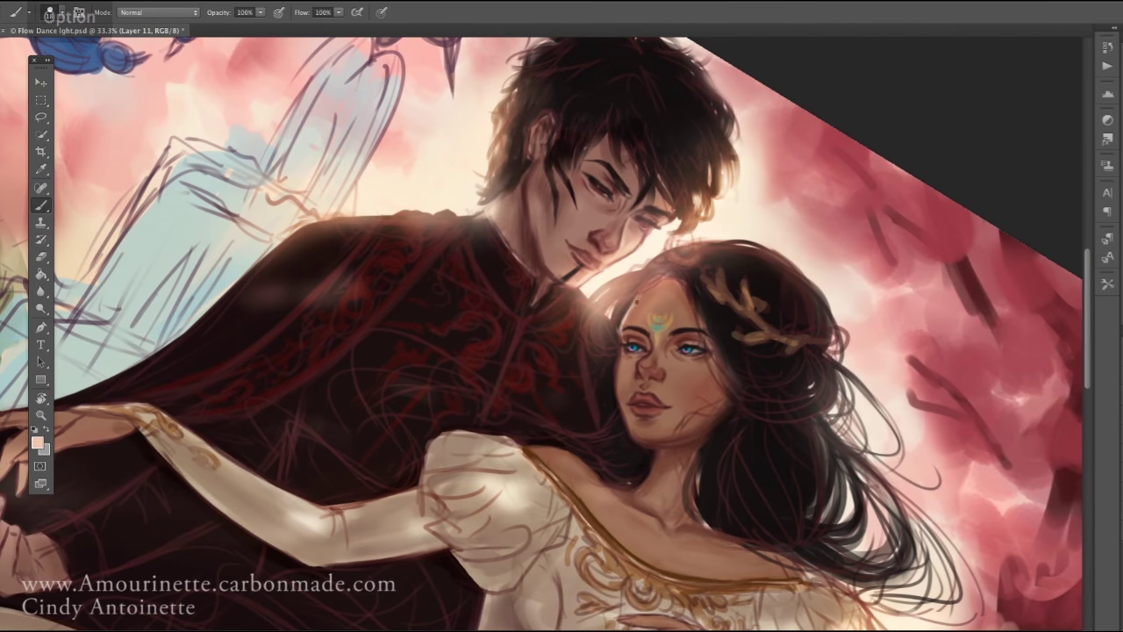
Return the canvas to nearly upright and paint reddish skin tones beside the man's nose and on his cheek with an 18 px brush
{"action": "key", "text": "r"}
{"action": "left_click_drag", "start_coordinate": [880, 329], "coordinate": [565, 213]}
{"action": "left_click", "coordinate": [564, 213], "text": "alt"}
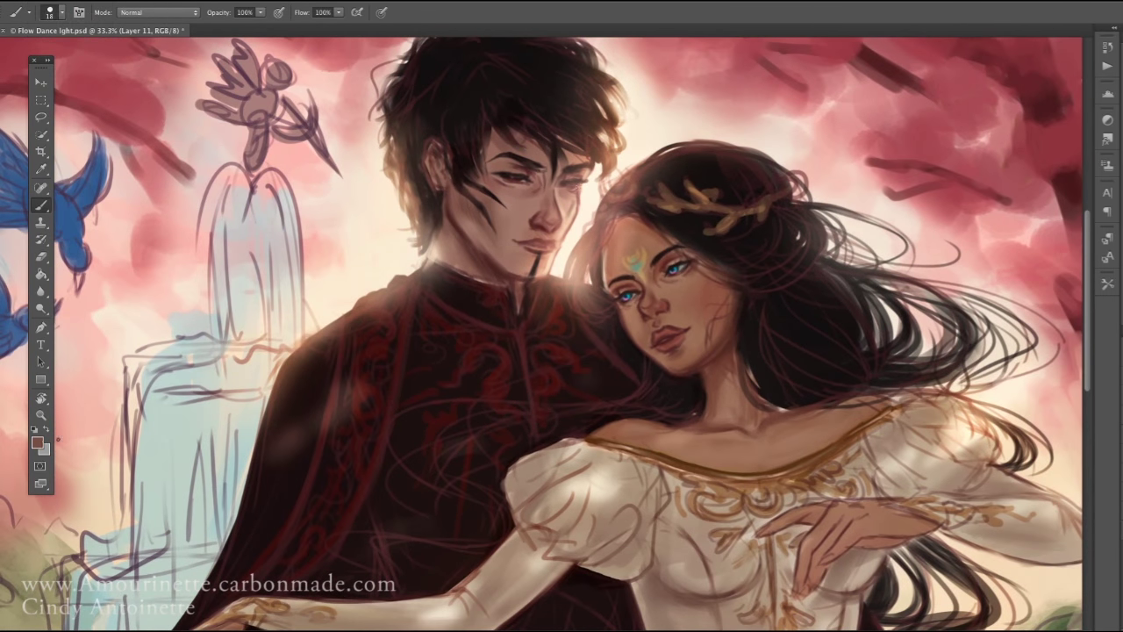
{"action": "left_click", "coordinate": [36, 441]}
{"action": "key", "text": "Return"}
{"action": "left_click", "coordinate": [570, 207], "text": "alt"}
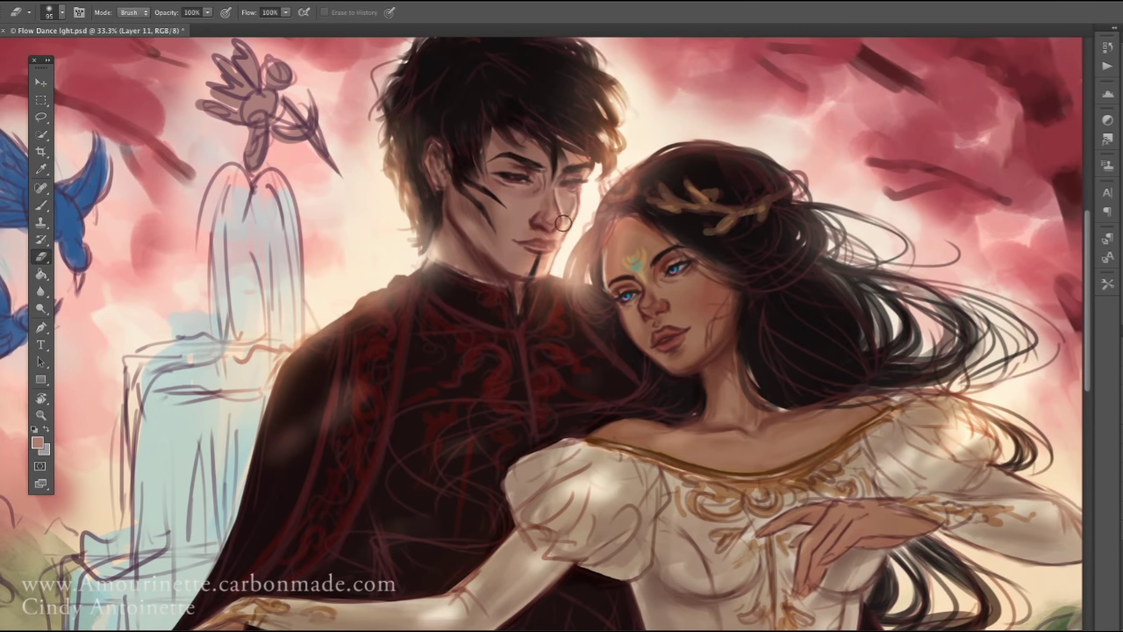
Rotate the canvas counterclockwise and shade around the man's nose and mouth with reddish browns and a 32 px brush
{"action": "left_click", "coordinate": [37, 441]}
{"action": "key", "text": "Return"}
{"action": "key", "text": "r"}
{"action": "left_click_drag", "start_coordinate": [719, 369], "coordinate": [614, 219]}
{"action": "right_click", "coordinate": [566, 223]}
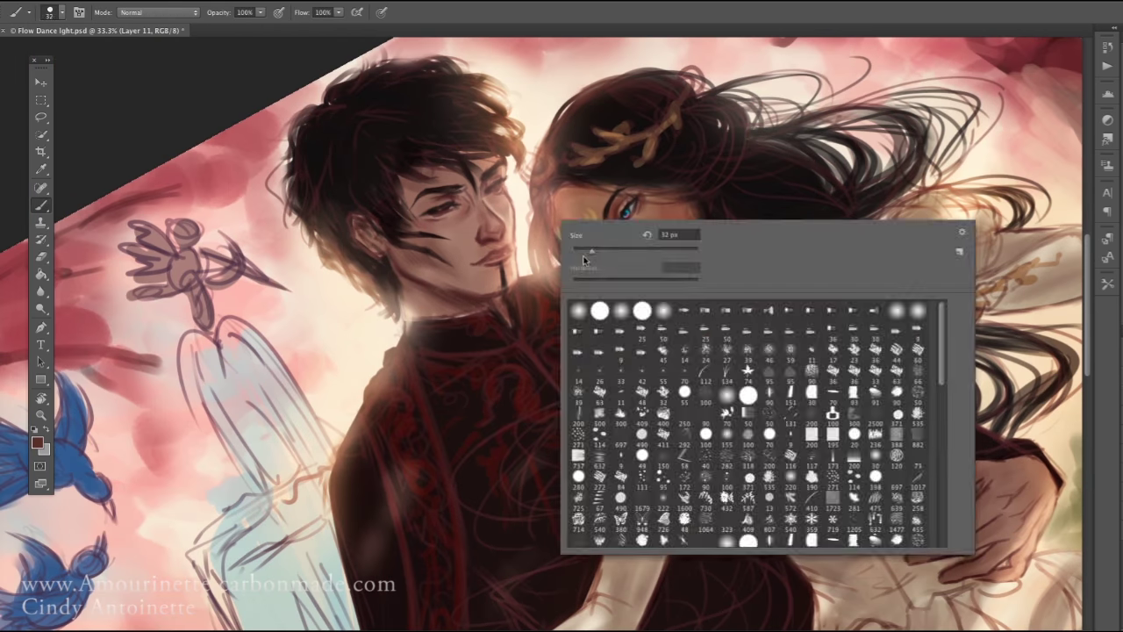
{"action": "key", "text": "Escape"}
{"action": "left_click", "coordinate": [495, 250], "text": "alt"}
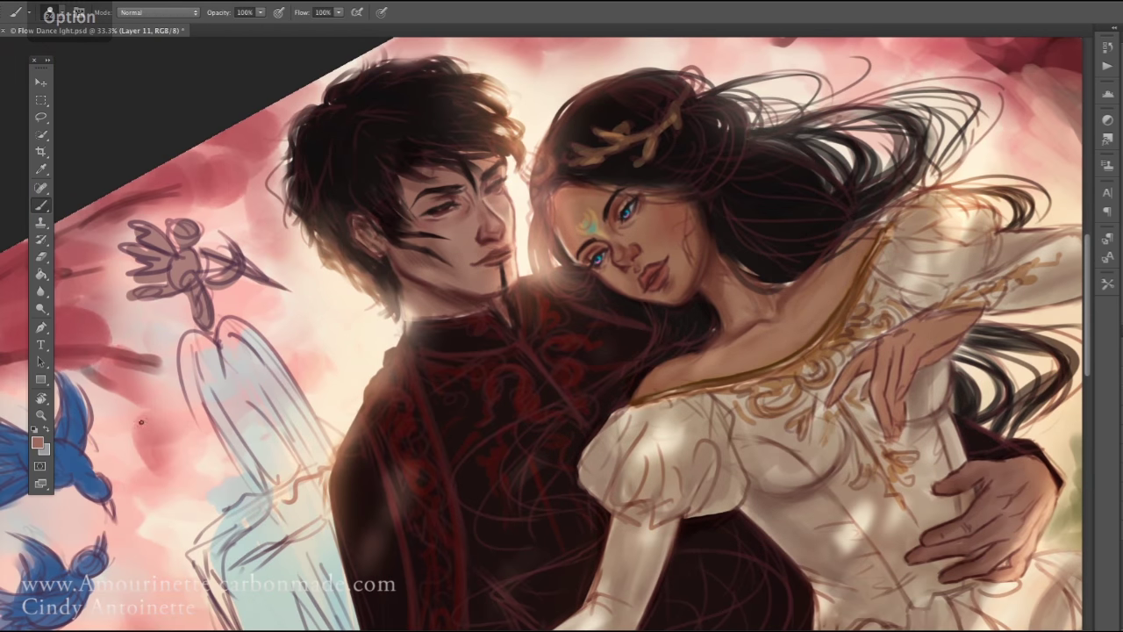
Rotate the canvas back to upright, sample a tone from the man's face for touch-ups, and save the painting
{"action": "key", "text": "r"}
{"action": "left_click_drag", "start_coordinate": [140, 422], "coordinate": [555, 230]}
{"action": "left_click", "coordinate": [555, 230], "text": "alt"}
{"action": "key", "text": "super+s"}
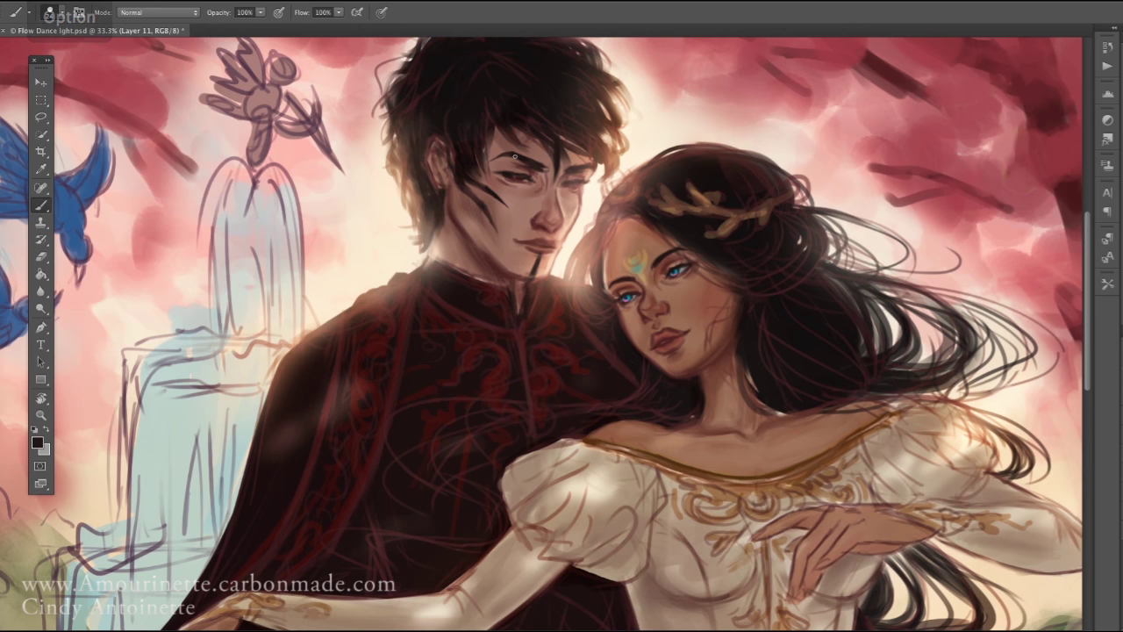
Touch up the man's brow area with a sampled reddish skin tone and check the painting's values in grayscale
{"action": "left_click", "coordinate": [580, 161], "text": "alt"}
{"action": "key", "text": "r"}
{"action": "left_click_drag", "start_coordinate": [580, 161], "coordinate": [467, 158]}
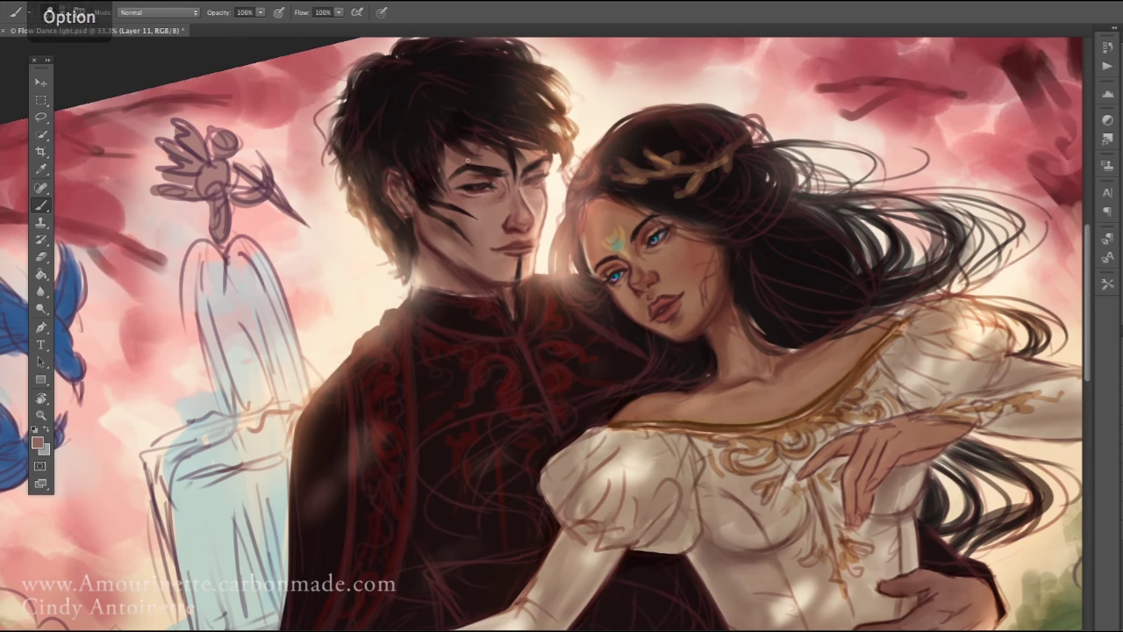
{"action": "key", "text": "l"}
{"action": "key", "text": "ctrl+y"}
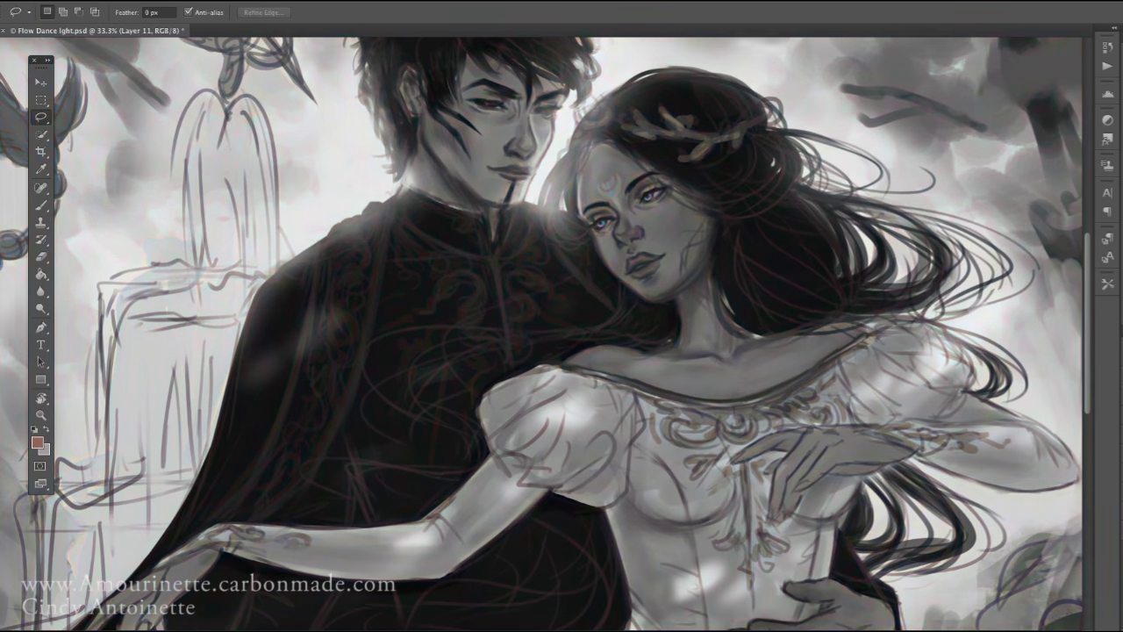
{"action": "key", "text": "ctrl+y"}
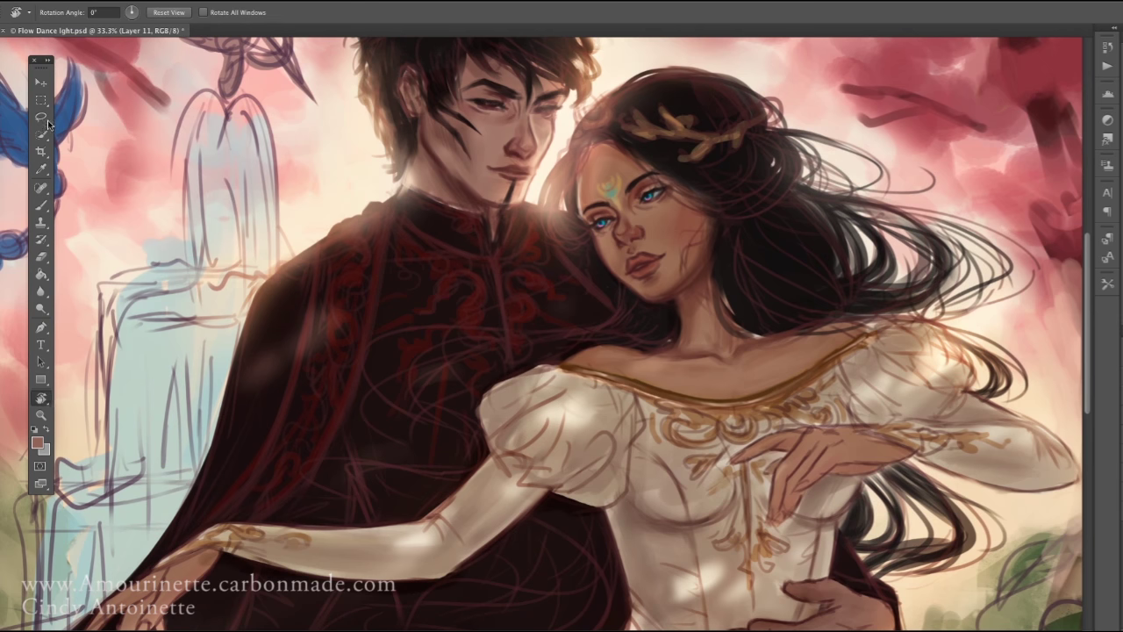
Select the woman's face and brighten it with a Brightness/Contrast adjustment at brightness 11, checking the values in grayscale
{"action": "left_click_drag", "start_coordinate": [575, 174], "coordinate": [647, 314]}
{"action": "left_click_drag", "start_coordinate": [775, 317], "coordinate": [794, 330]}
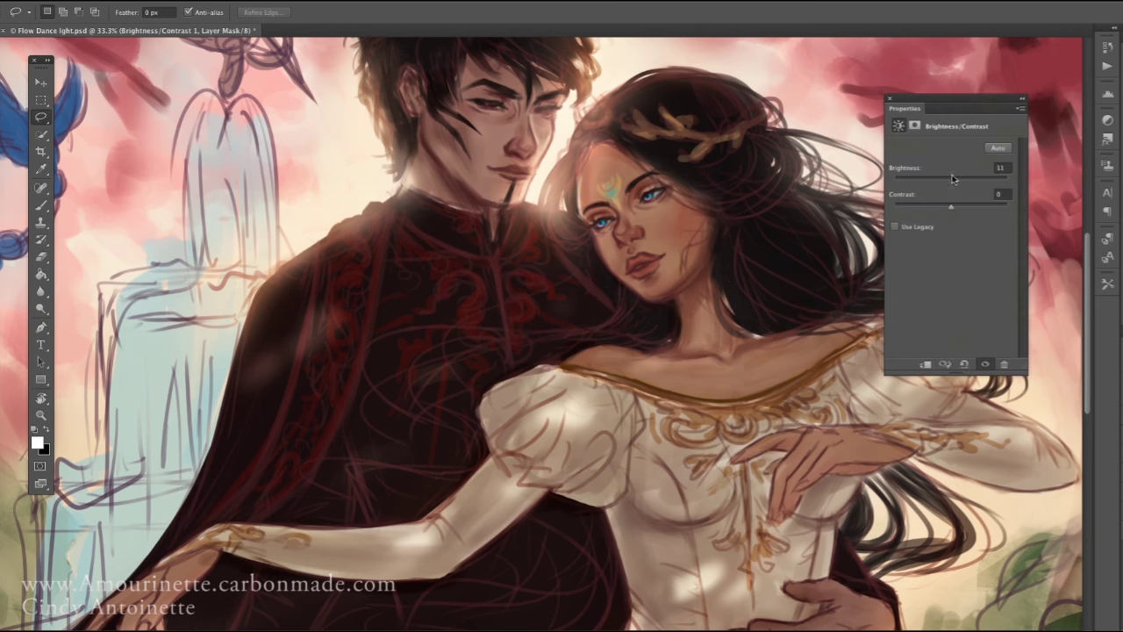
{"action": "key", "text": "ctrl+y"}
{"action": "key", "text": "ctrl+y"}
{"action": "key", "text": "b"}
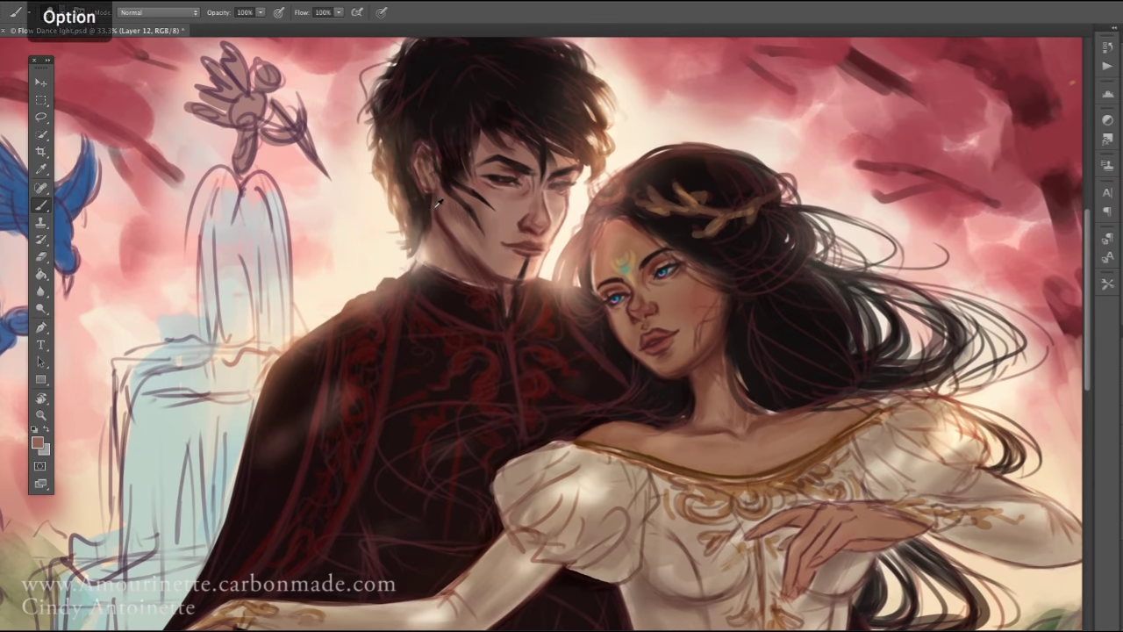
Shade the man's jaw and neck with reddish browns sampled from the surrounding skin
{"action": "right_click", "coordinate": [435, 258]}
{"action": "key", "text": "Escape"}
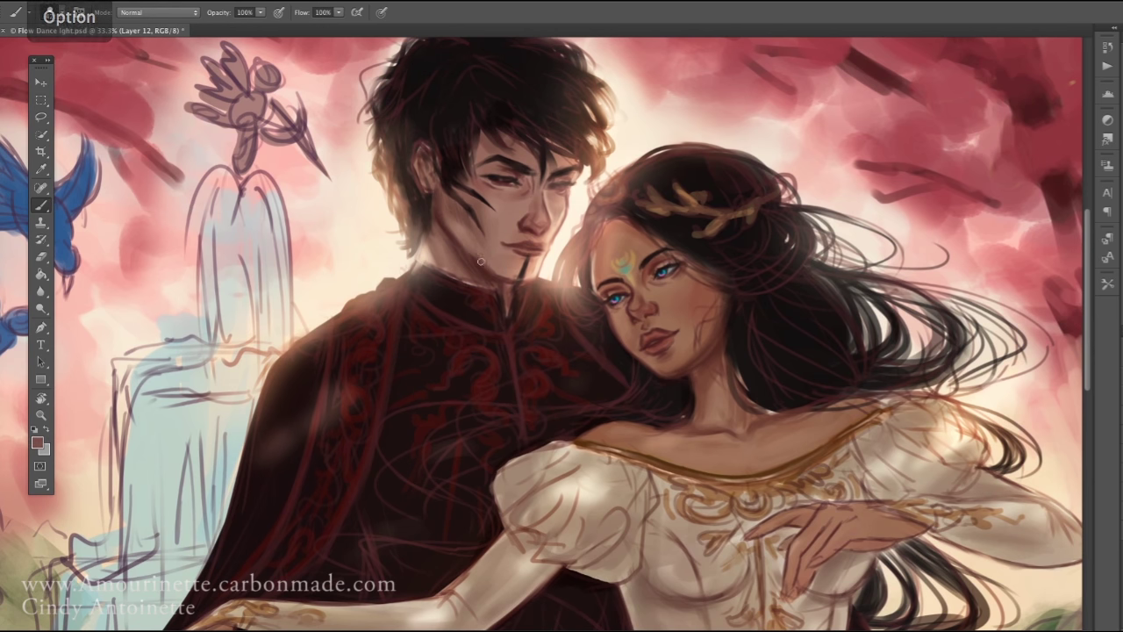
{"action": "right_click", "coordinate": [481, 251]}
{"action": "key", "text": "Escape"}
{"action": "right_click", "coordinate": [473, 221]}
{"action": "key", "text": "Escape"}
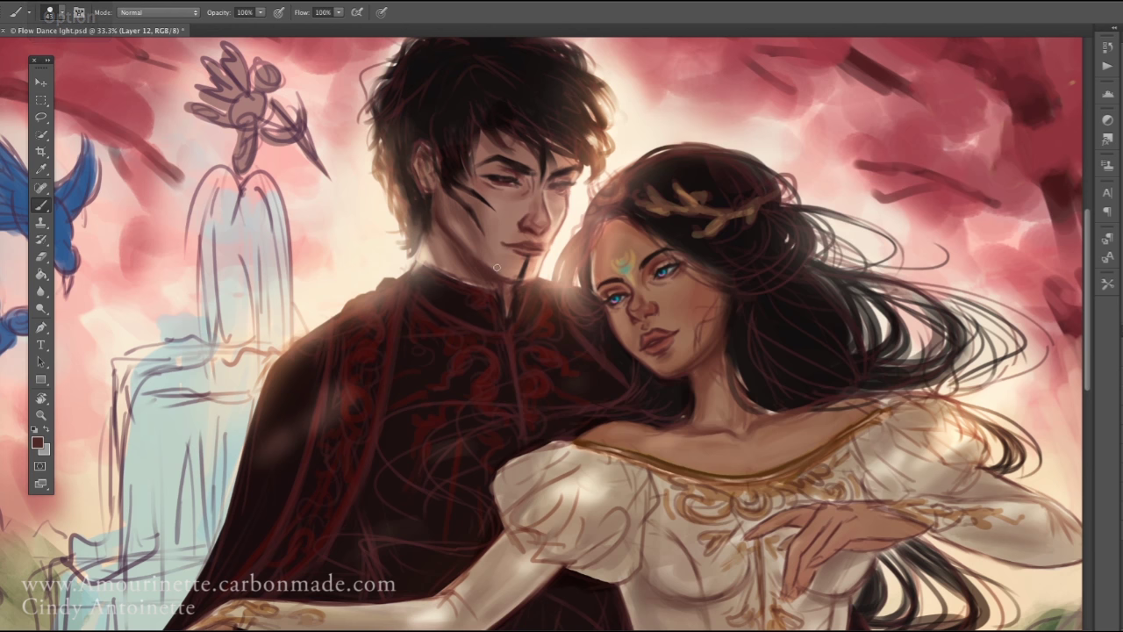
Pick the dark browns #382826 and #442d26 for the shadow beneath the man's jaw
{"action": "left_click", "coordinate": [481, 272], "text": "alt"}
{"action": "left_click", "coordinate": [647, 386]}
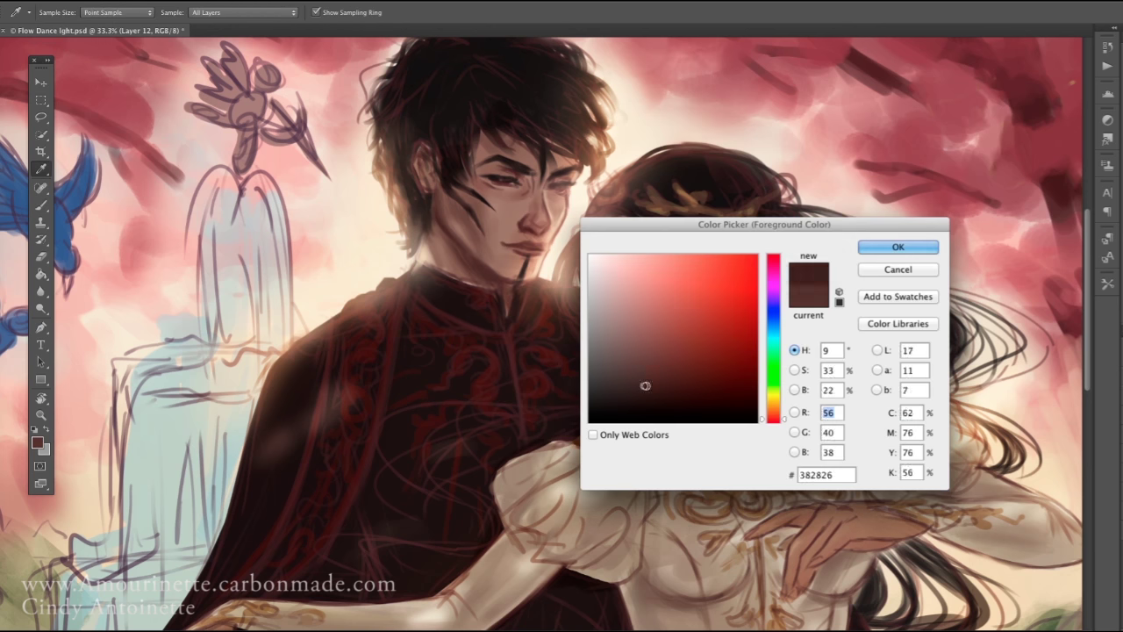
{"action": "key", "text": "Return"}
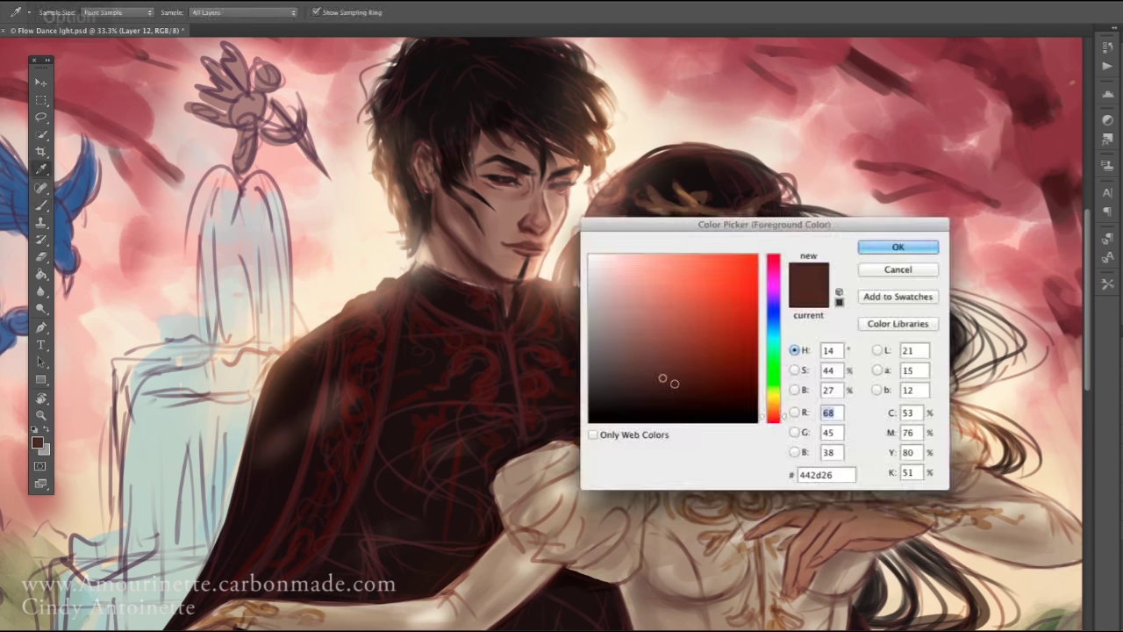
{"action": "key", "text": "Return"}
{"action": "key", "text": "Return"}
Shade the woman's neck, collarbones and shoulders with sampled warm skin tones and small brushes, turning the canvas as needed
{"action": "left_click", "coordinate": [708, 370], "text": "alt"}
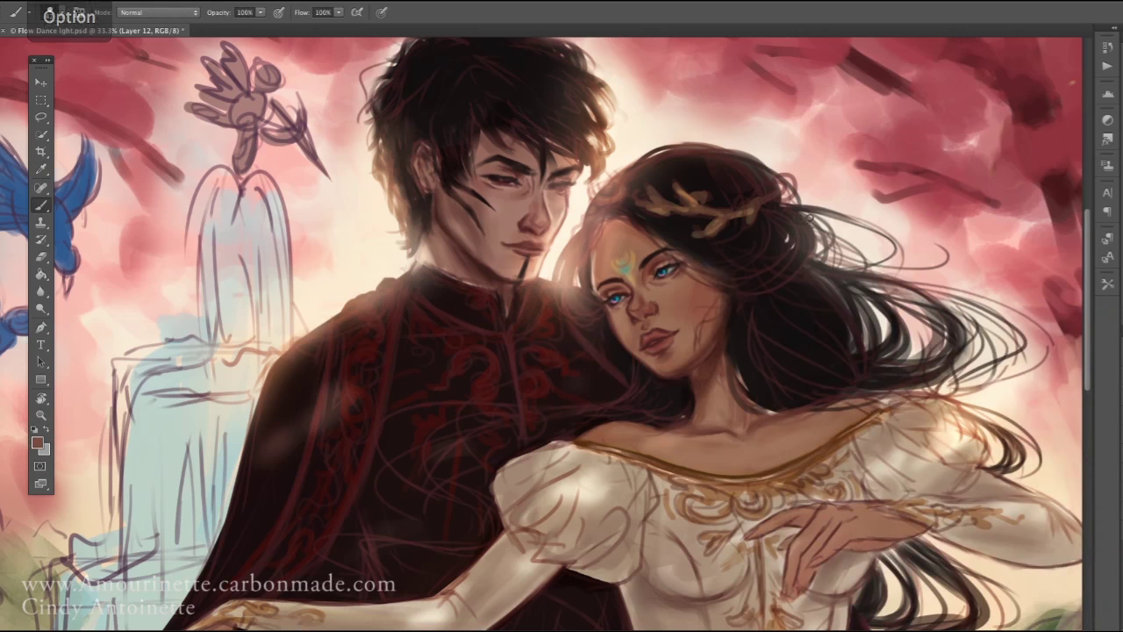
{"action": "right_click", "coordinate": [818, 209]}
{"action": "left_click", "coordinate": [567, 218], "text": "alt"}
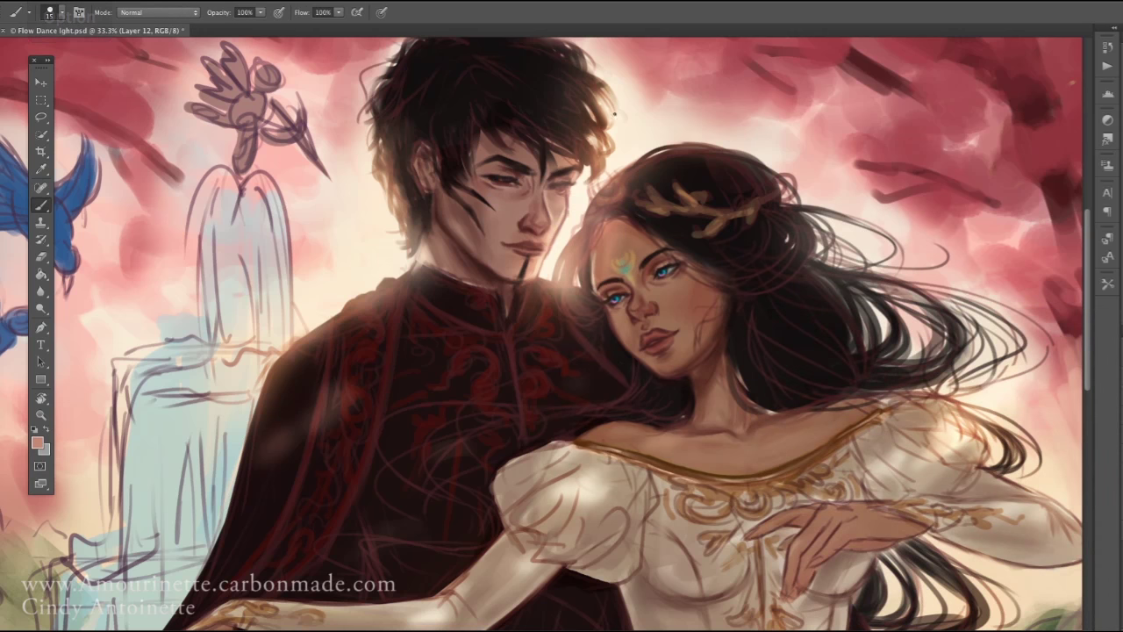
{"action": "left_click_drag", "start_coordinate": [703, 427], "coordinate": [626, 367]}
{"action": "left_click", "coordinate": [627, 368], "text": "alt"}
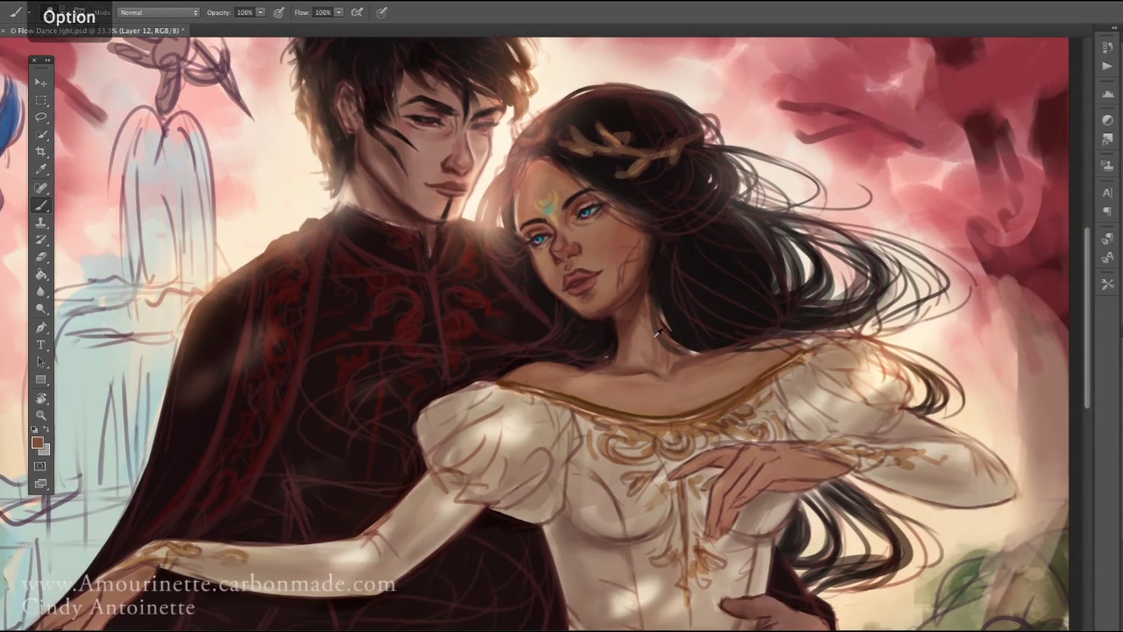
{"action": "left_click_drag", "start_coordinate": [691, 353], "coordinate": [408, 289]}
{"action": "key", "text": "r"}
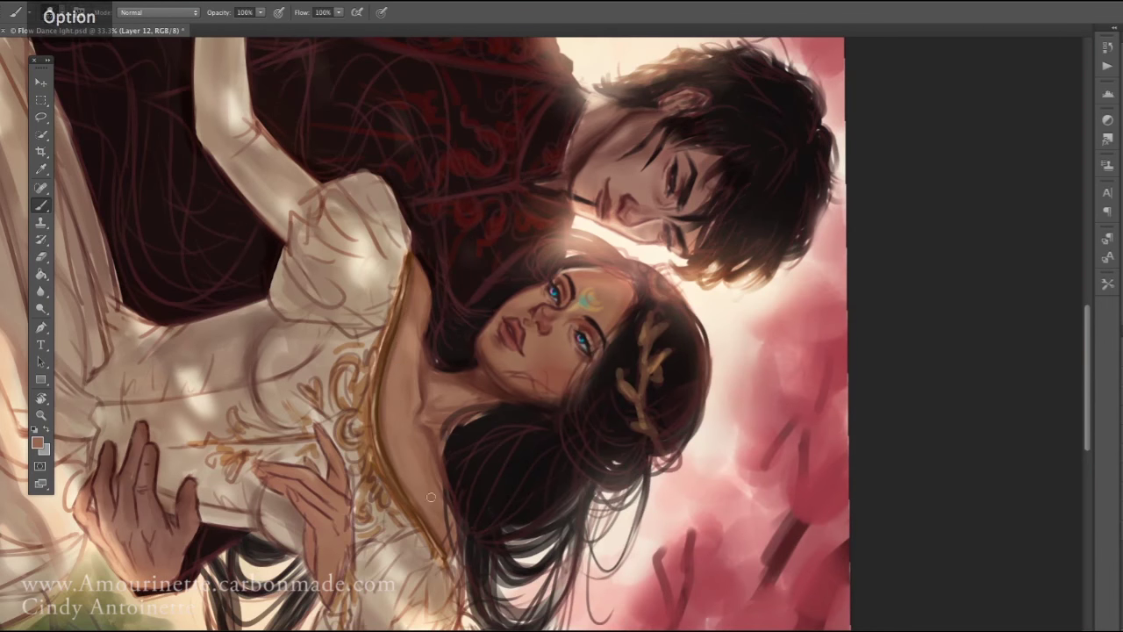
{"action": "key", "text": "r"}
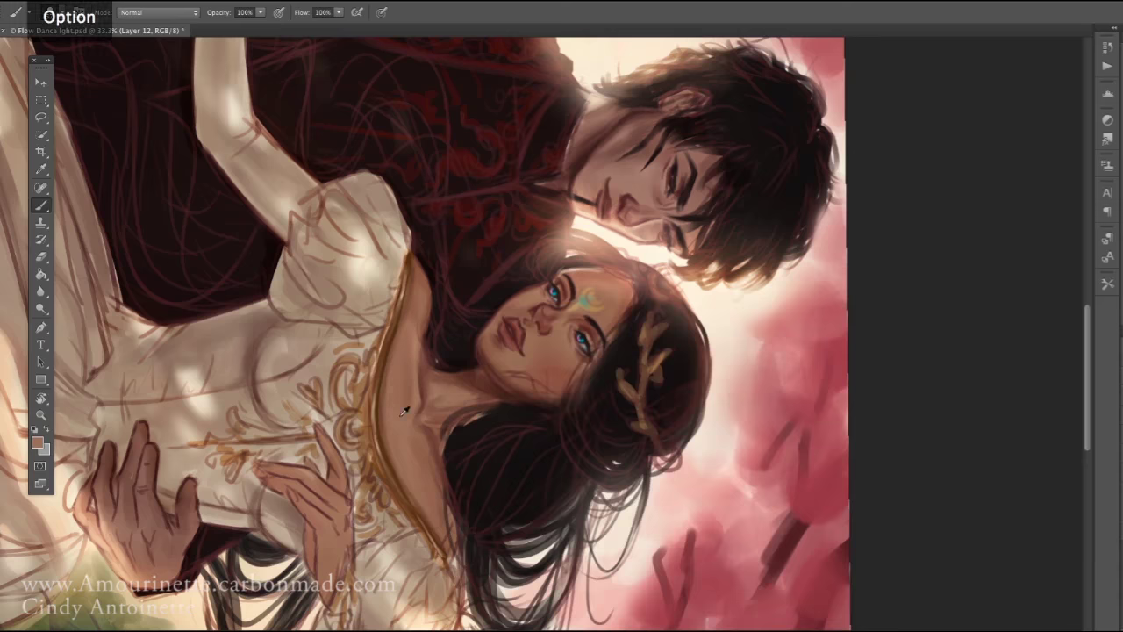
{"action": "left_click_drag", "start_coordinate": [404, 411], "coordinate": [491, 456]}
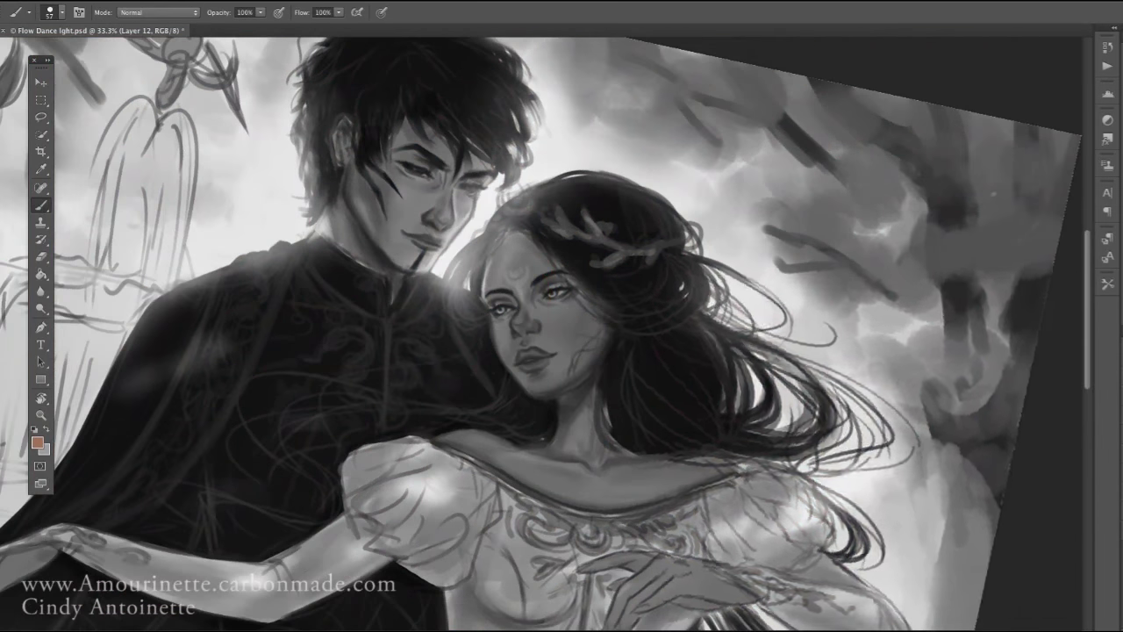
Sketch a dark crescent freehand at the woman's hairline with a 15 px brush, plus a line down her forehead
{"action": "right_click", "coordinate": [664, 278]}
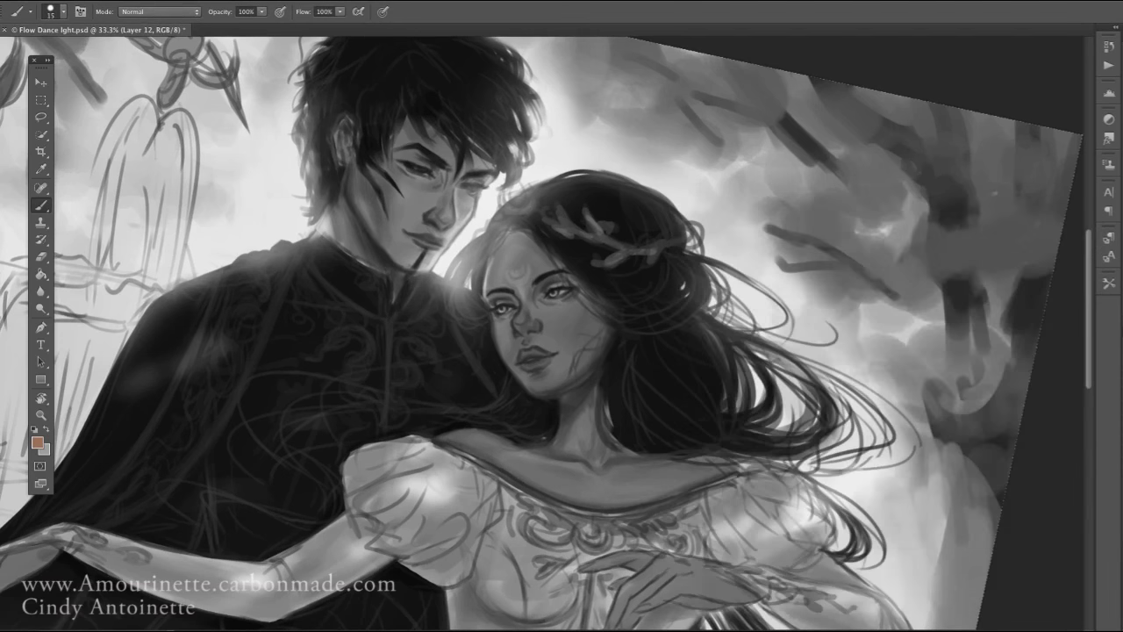
{"action": "left_click", "coordinate": [604, 225], "text": "alt"}
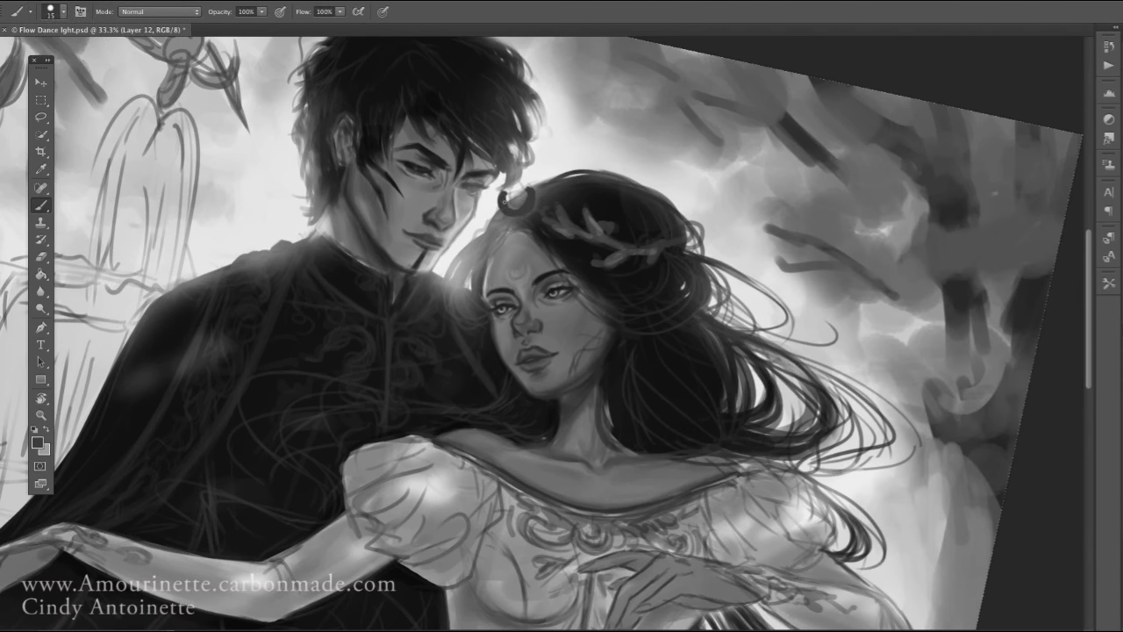
{"action": "right_click", "coordinate": [519, 199]}
{"action": "key", "text": "Escape"}
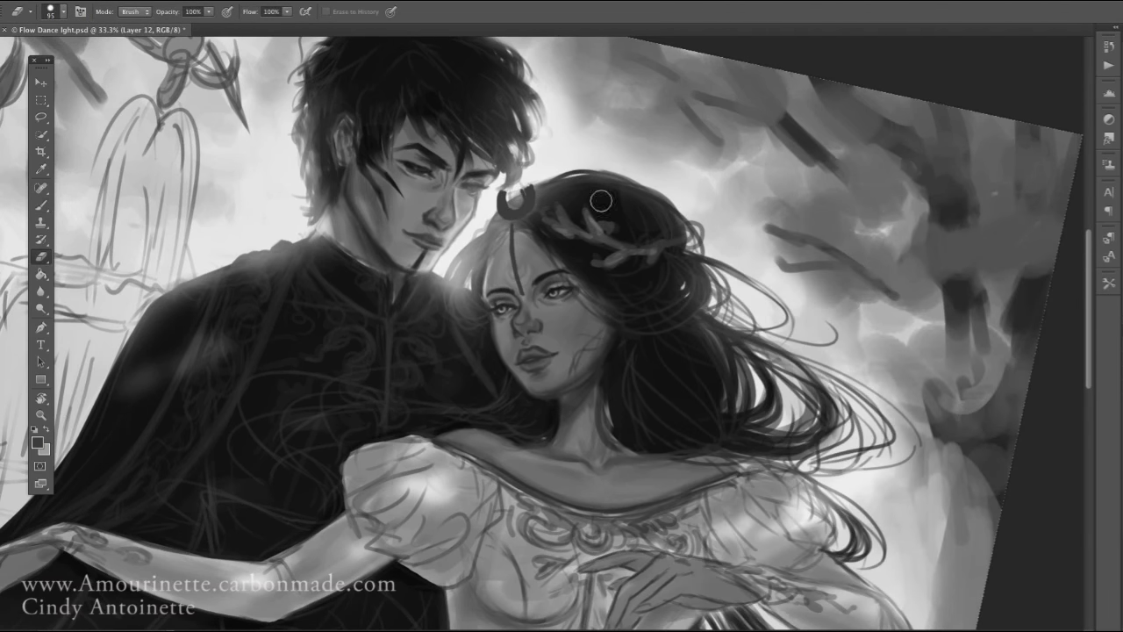
{"action": "key", "text": "e"}
Dab a dark disc at the woman's hairline with a 115 px brush and erase its inside to form a crescent moon
{"action": "key", "text": "b"}
{"action": "right_click", "coordinate": [517, 200]}
{"action": "key", "text": "Escape"}
{"action": "left_click", "coordinate": [513, 203]}
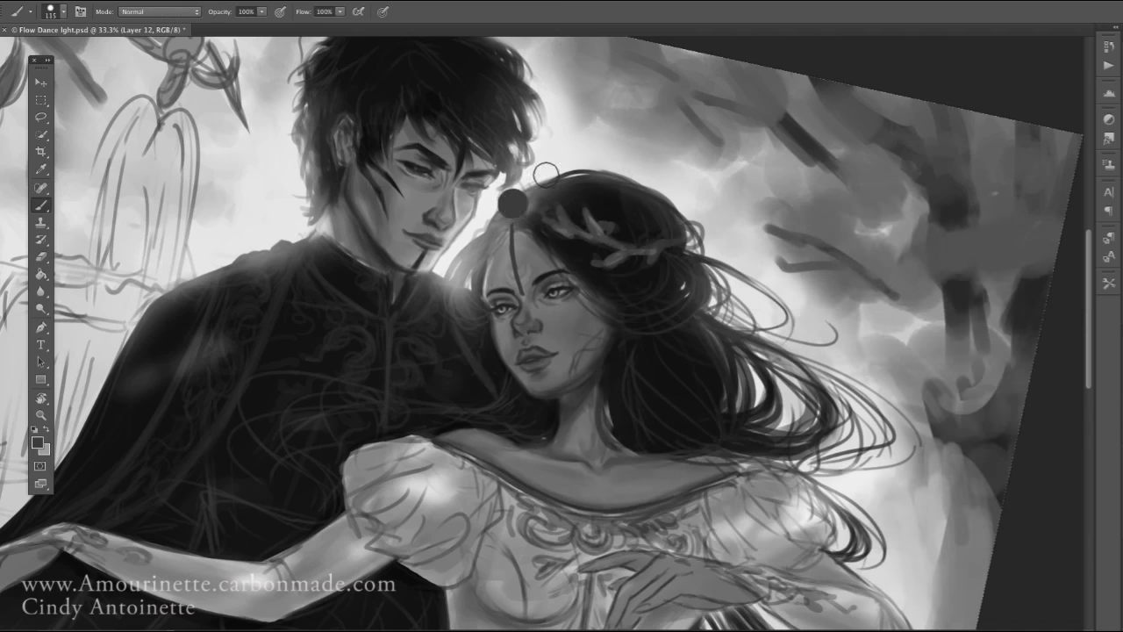
{"action": "key", "text": "e"}
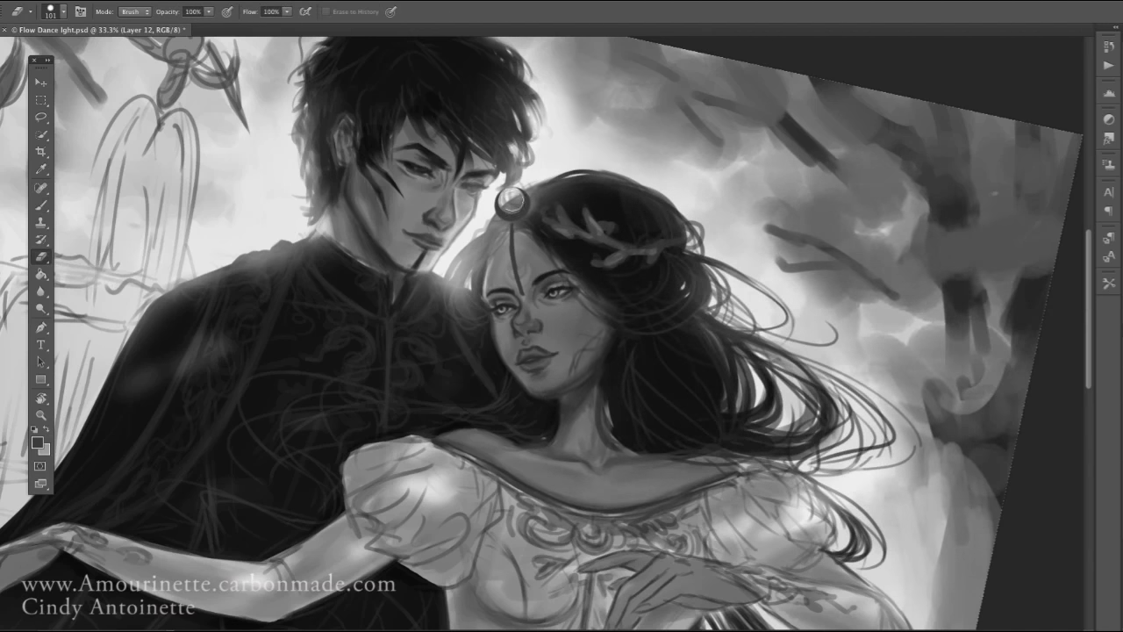
{"action": "left_click", "coordinate": [511, 202]}
Select the crescent moon at the woman's hairline and rotate it with Free Transform
{"action": "key", "text": "alt+e"}
{"action": "key", "text": "Escape"}
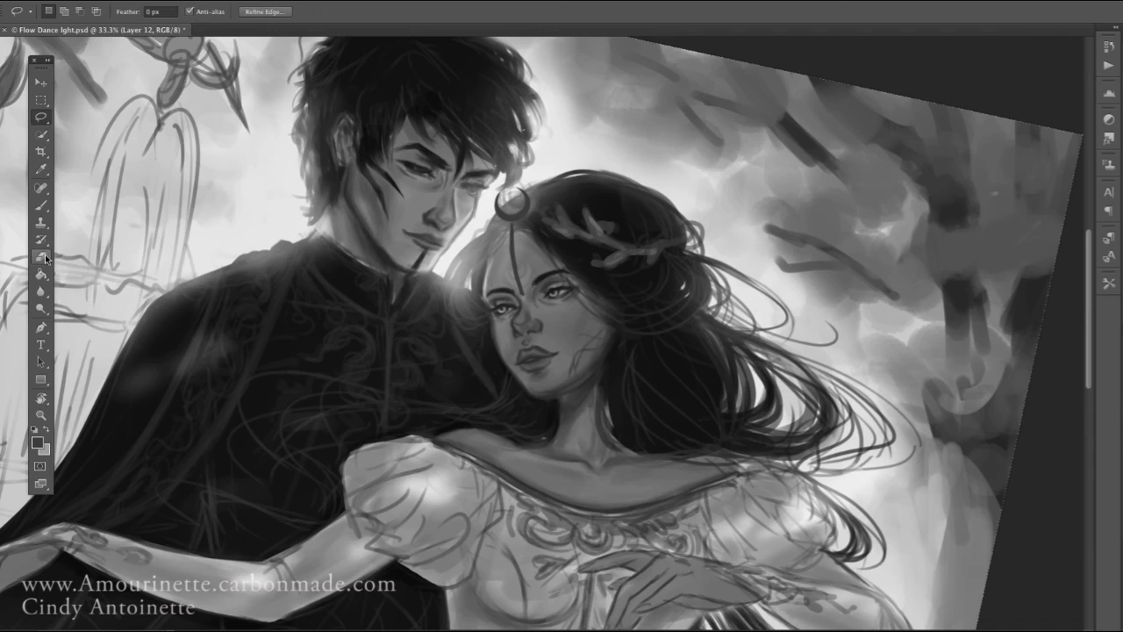
{"action": "key", "text": "l"}
{"action": "left_click_drag", "start_coordinate": [502, 186], "coordinate": [500, 188]}
{"action": "key", "text": "alt+e"}
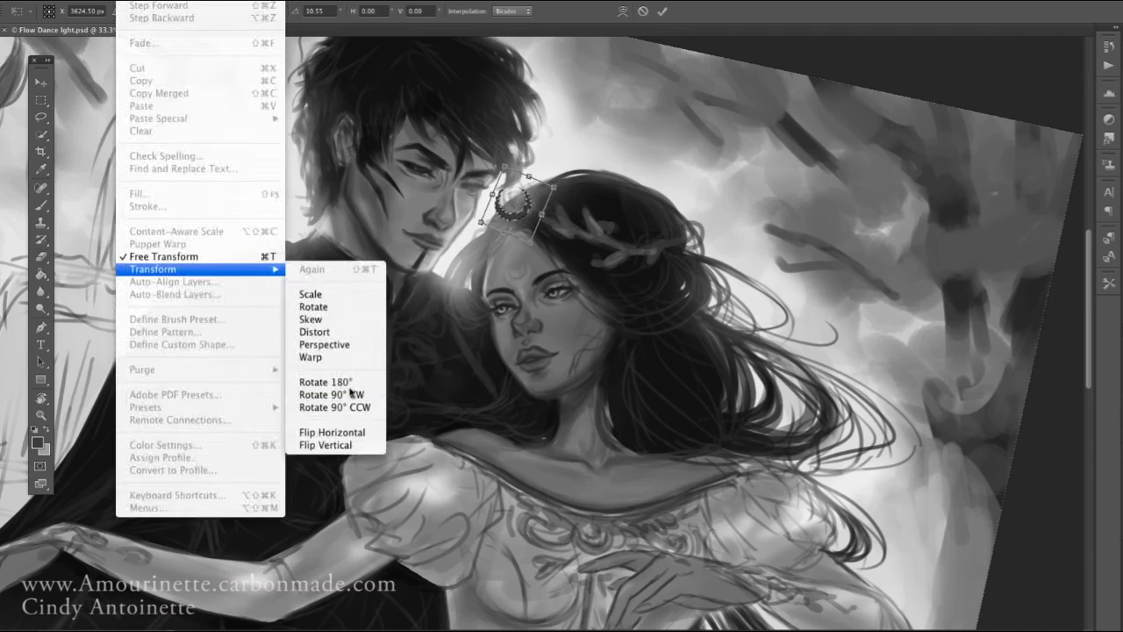
{"action": "key", "text": "Escape"}
Add a new layer, sample a light tone near the man's face with a 42 px brush, and return to the colour view
{"action": "key", "text": "b"}
{"action": "key", "text": "ctrl+shift+alt+n"}
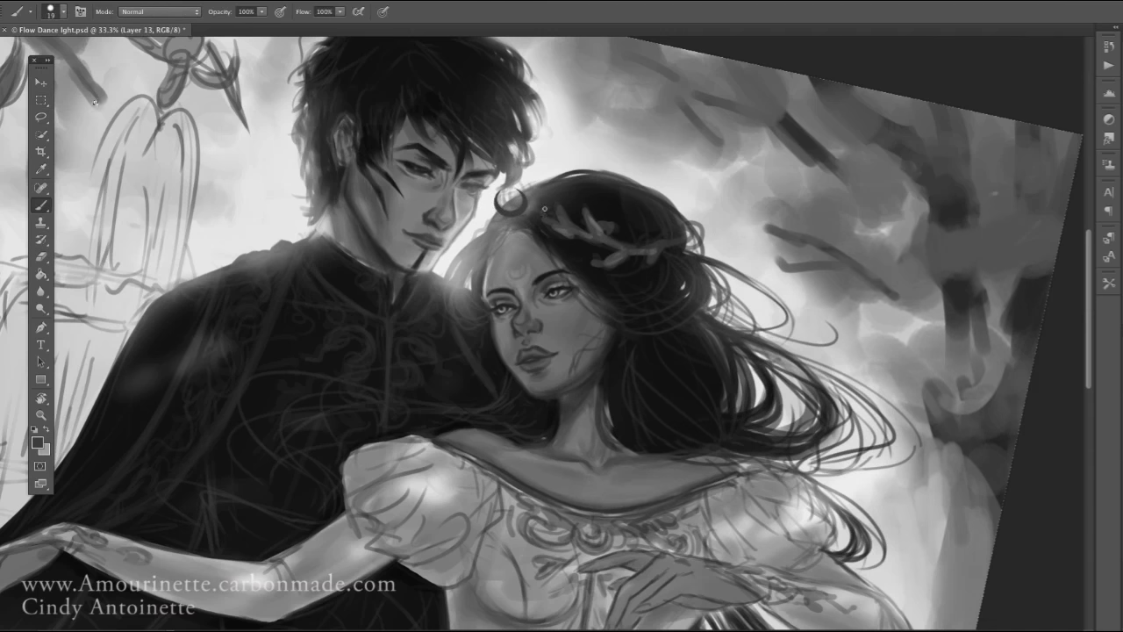
{"action": "left_click", "coordinate": [600, 229], "text": "alt"}
{"action": "right_click", "coordinate": [599, 229]}
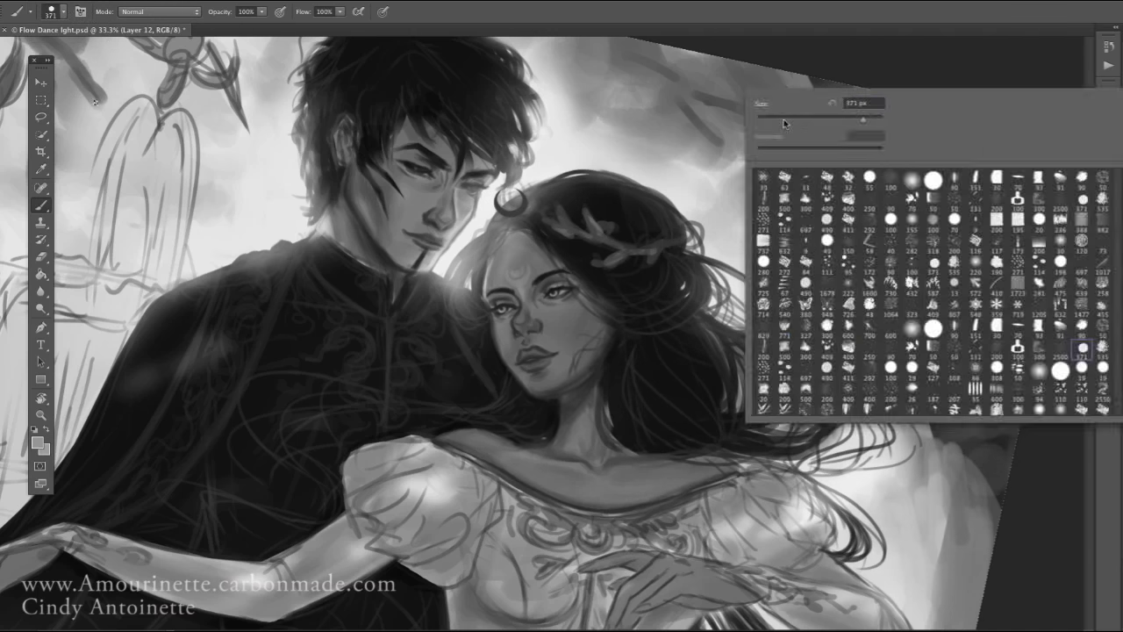
{"action": "key", "text": "Return"}
{"action": "left_click", "coordinate": [494, 155], "text": "alt"}
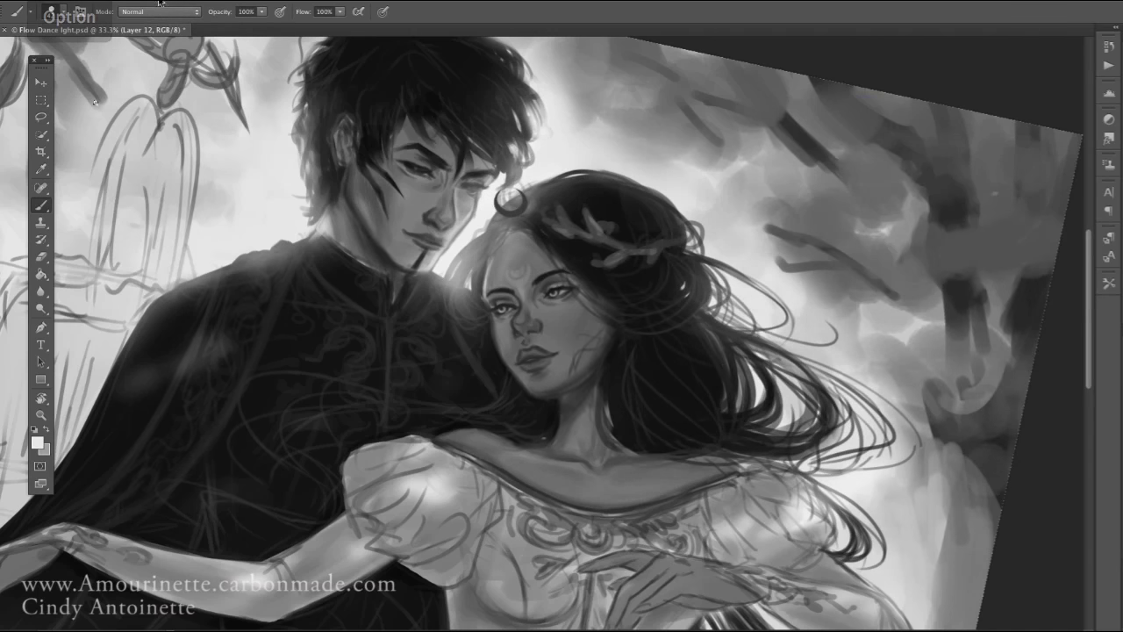
{"action": "key", "text": "ctrl+y"}
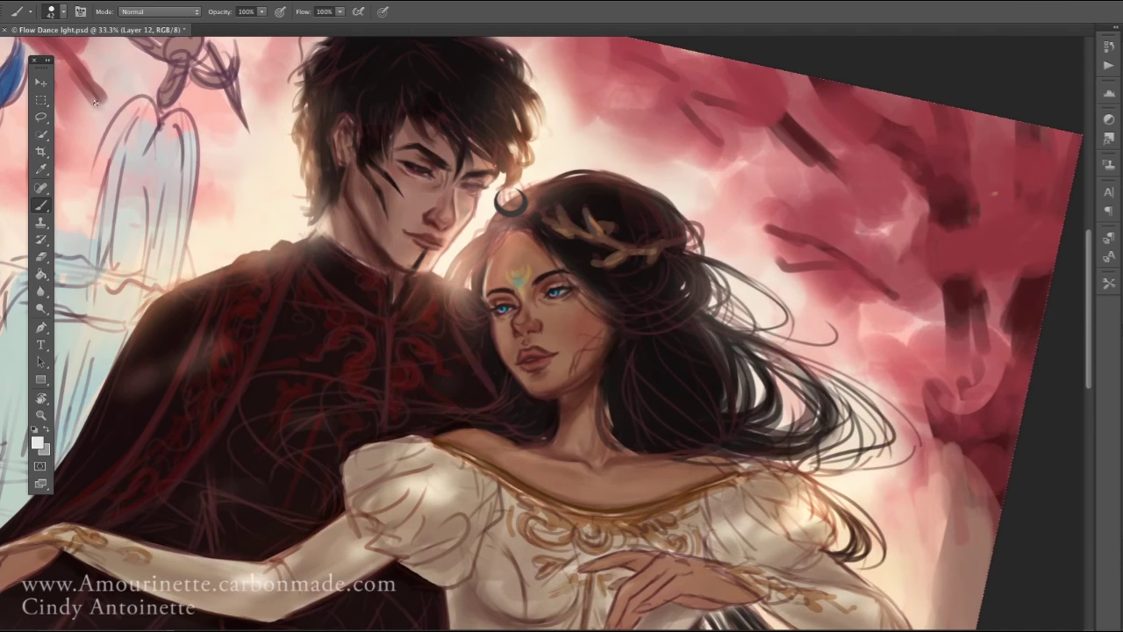
Compare the values in grayscale, add a new layer, sample a brown near the woman's twig crown, and rotate the canvas
{"action": "key", "text": "ctrl+y"}
{"action": "left_click", "coordinate": [398, 486], "text": "alt"}
{"action": "key", "text": "ctrl+y"}
{"action": "key", "text": "ctrl+alt+shift+n"}
{"action": "left_click", "coordinate": [566, 205], "text": "alt"}
{"action": "key", "text": "r"}
{"action": "left_click_drag", "start_coordinate": [614, 263], "coordinate": [650, 307]}
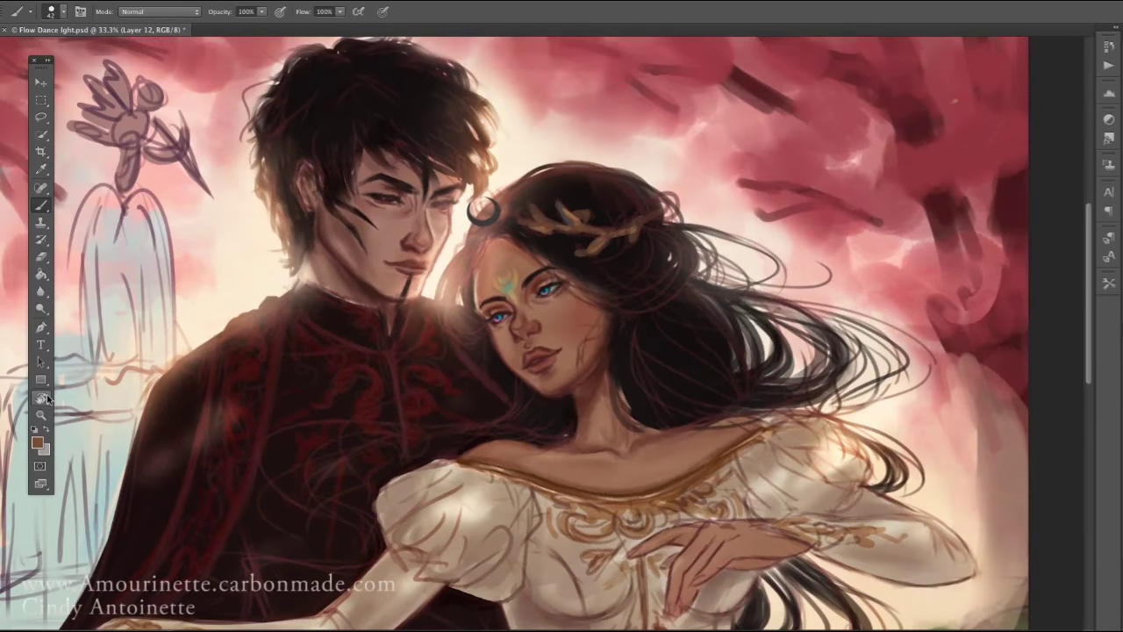
Try painting gold accents on the crescent moon with sampled tones, checking the values in grayscale, and switch to erasing
{"action": "key", "text": "b"}
{"action": "key", "text": "ctrl+y"}
{"action": "left_click", "coordinate": [526, 206], "text": "alt"}
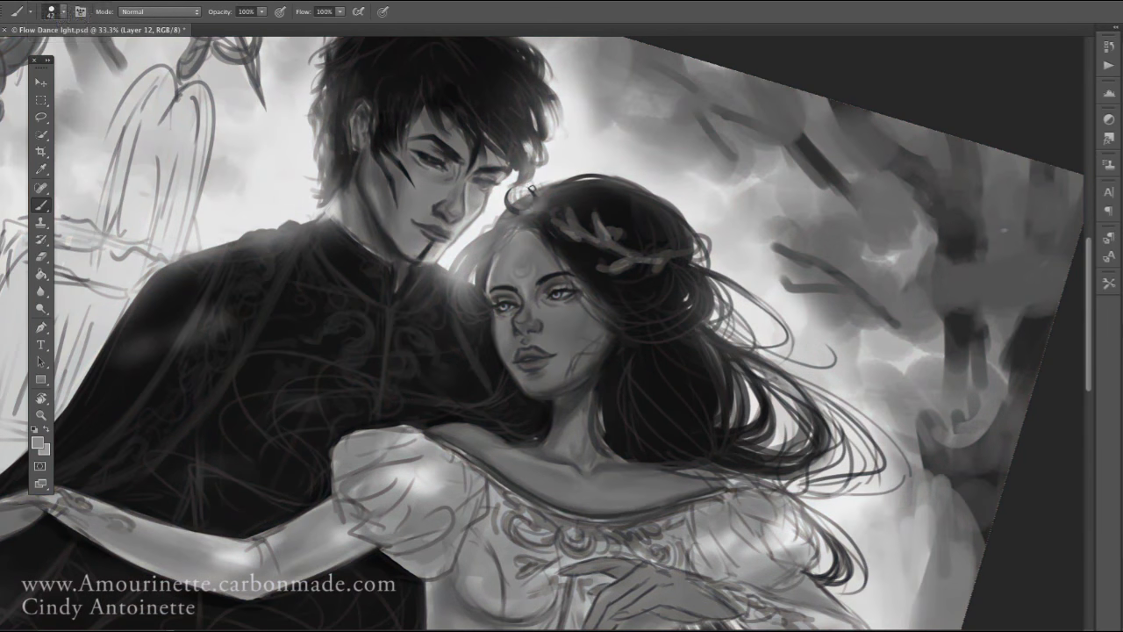
{"action": "key", "text": "ctrl+z"}
{"action": "right_click", "coordinate": [565, 205]}
{"action": "key", "text": "Escape"}
{"action": "key", "text": "ctrl+y"}
{"action": "left_click", "coordinate": [522, 197], "text": "alt"}
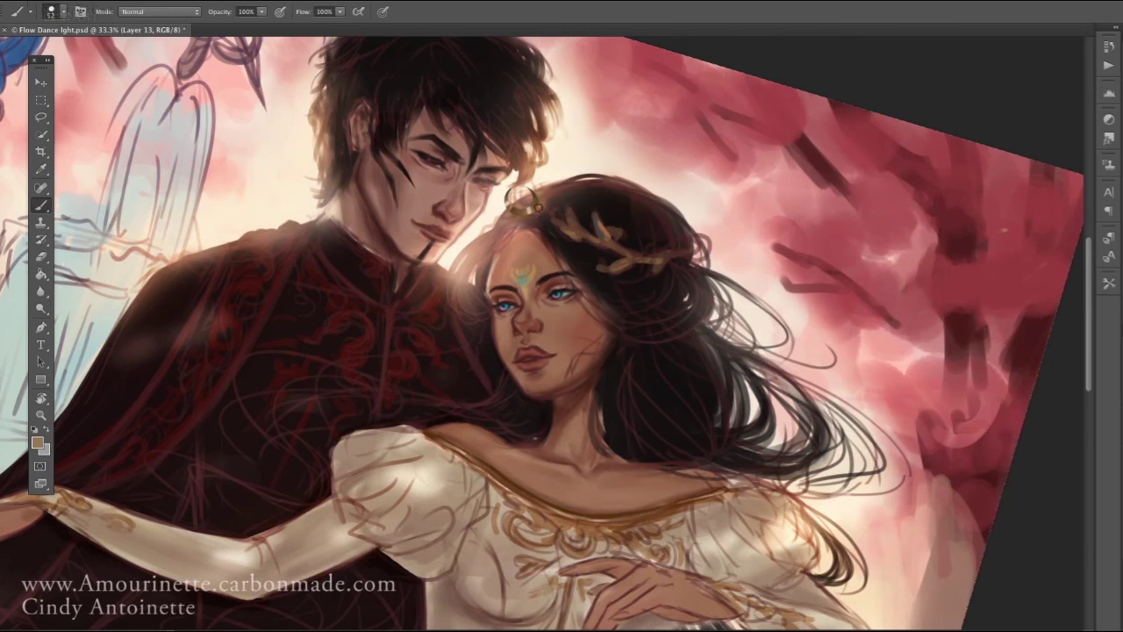
{"action": "key", "text": "Return"}
{"action": "left_click", "coordinate": [41, 257]}
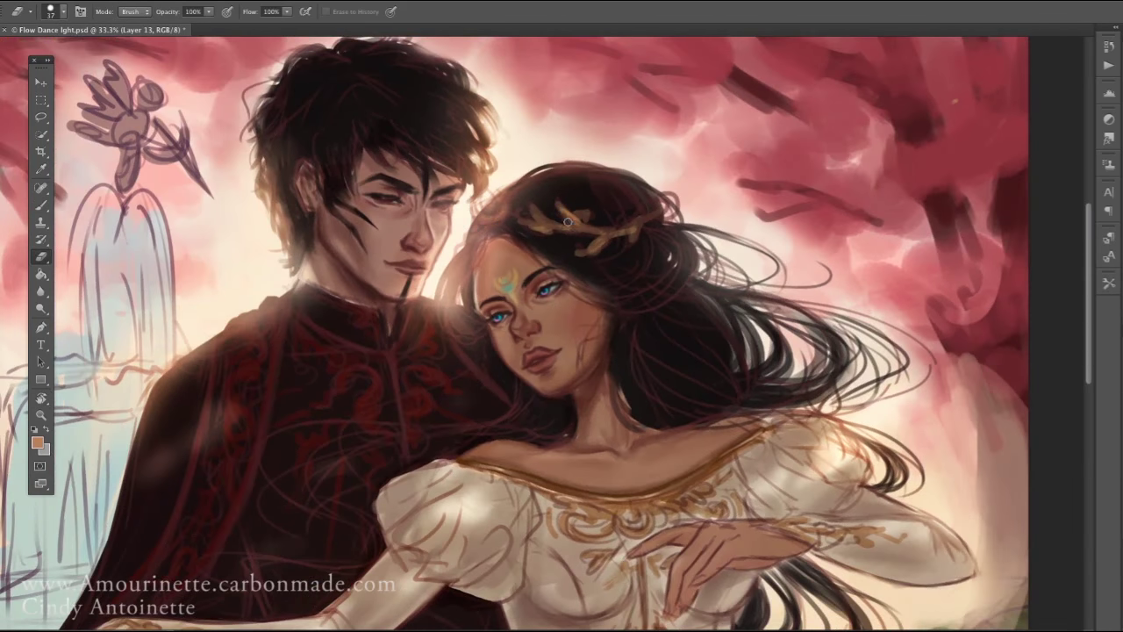
Mix a warm gold from the twig crown for the crescent ornament and set the brush to 32 px at 100% hardness
{"action": "left_click", "coordinate": [567, 222], "text": "alt"}
{"action": "key", "text": "r"}
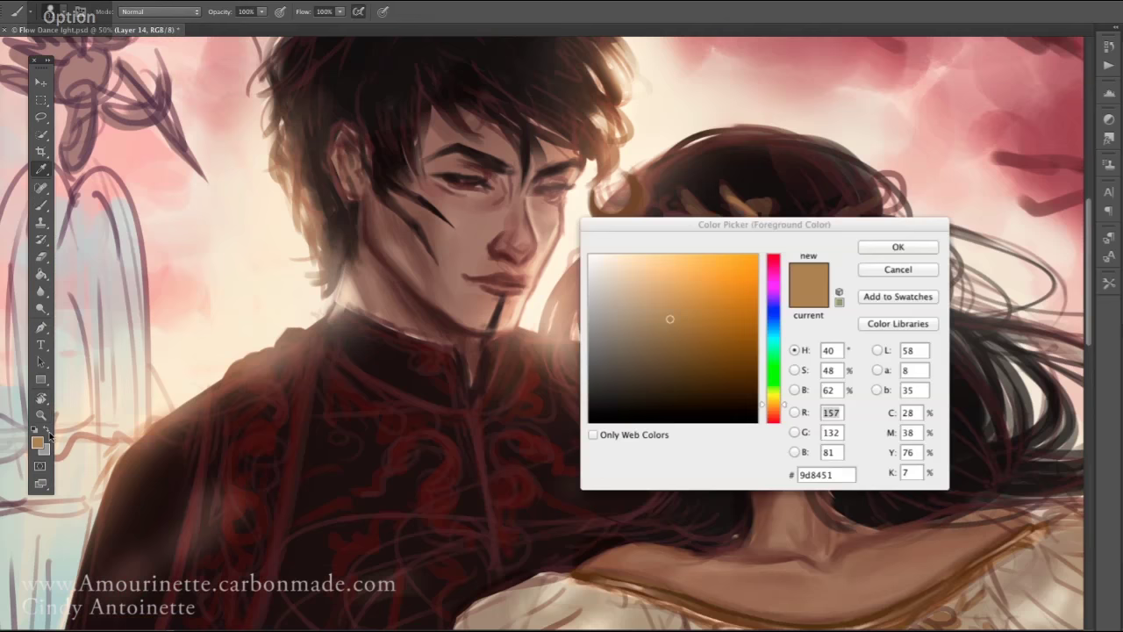
{"action": "key", "text": "Return"}
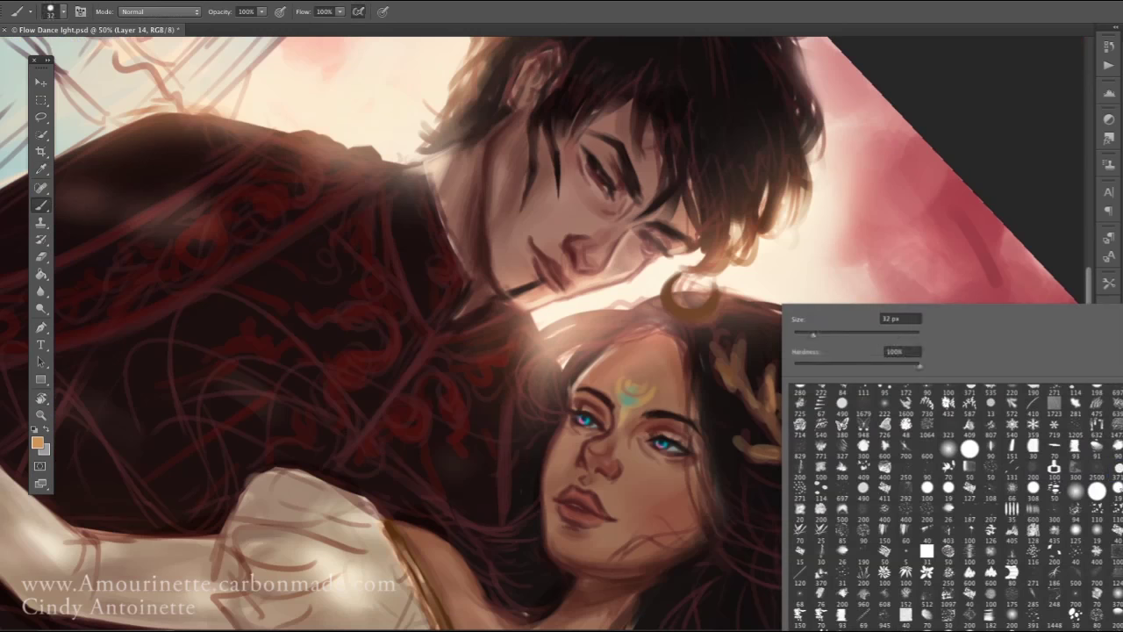
{"action": "key", "text": "Return"}
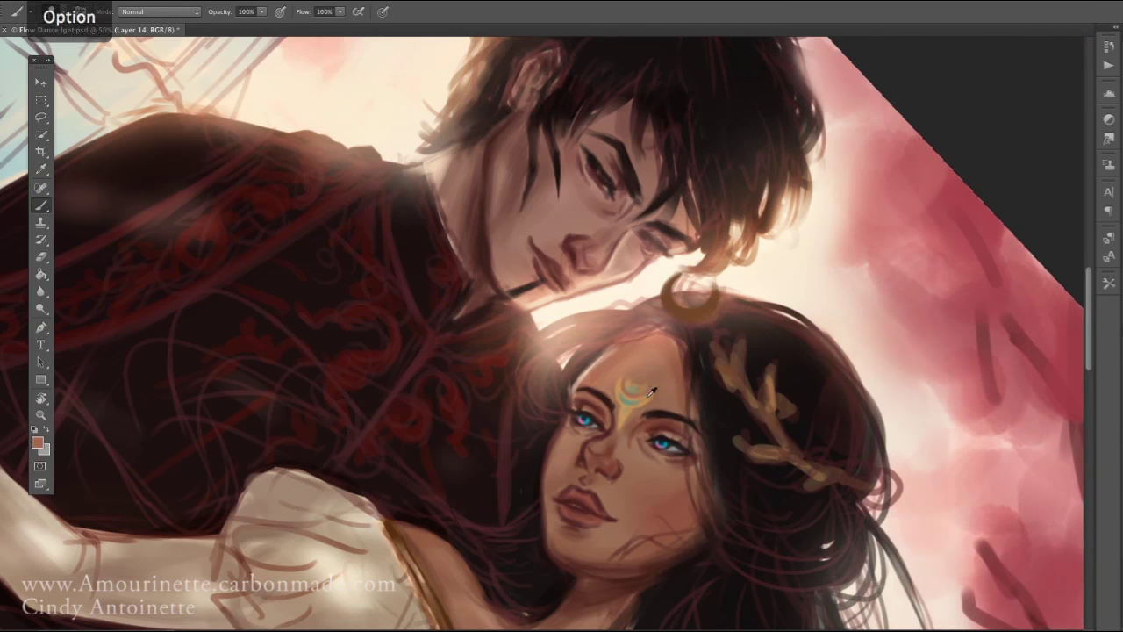
Sample tones around the woman's forehead mark and paint a bright turquoise gem in it with a 13 px brush
{"action": "left_click", "coordinate": [646, 376], "text": "alt"}
{"action": "left_click", "coordinate": [649, 383], "text": "alt"}
{"action": "left_click", "coordinate": [651, 391], "text": "alt"}
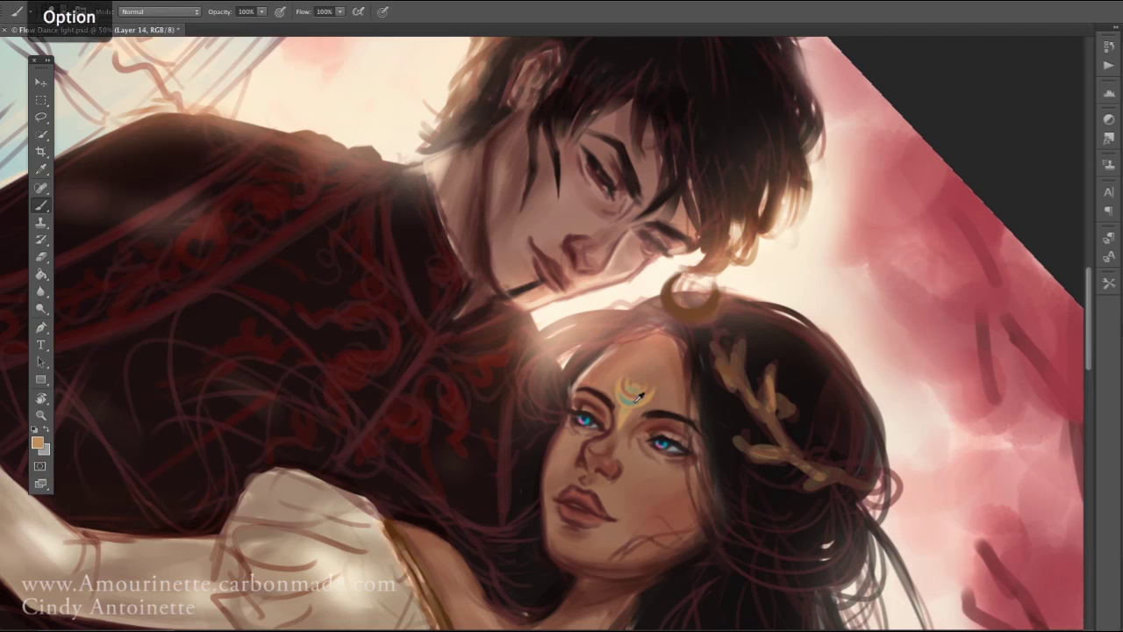
{"action": "left_click", "coordinate": [39, 445]}
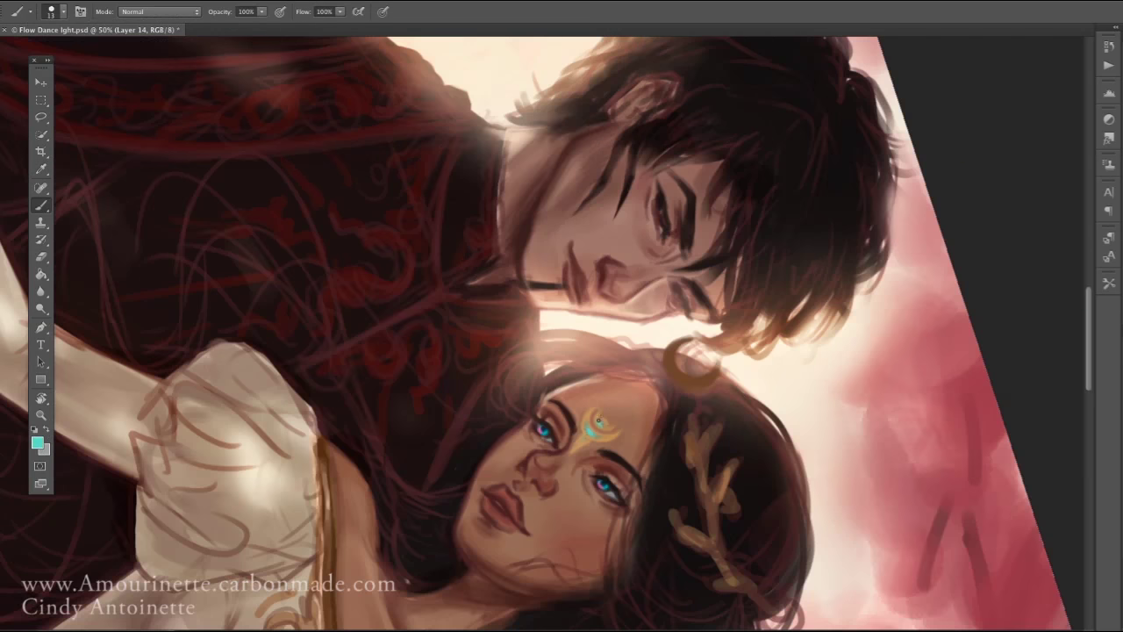
Finish the turquoise stem of the woman's forehead mark and brighten it with a 26 px Dodge tool on Highlights at 14% exposure
{"action": "key", "text": "r"}
{"action": "left_click_drag", "start_coordinate": [581, 441], "coordinate": [871, 345]}
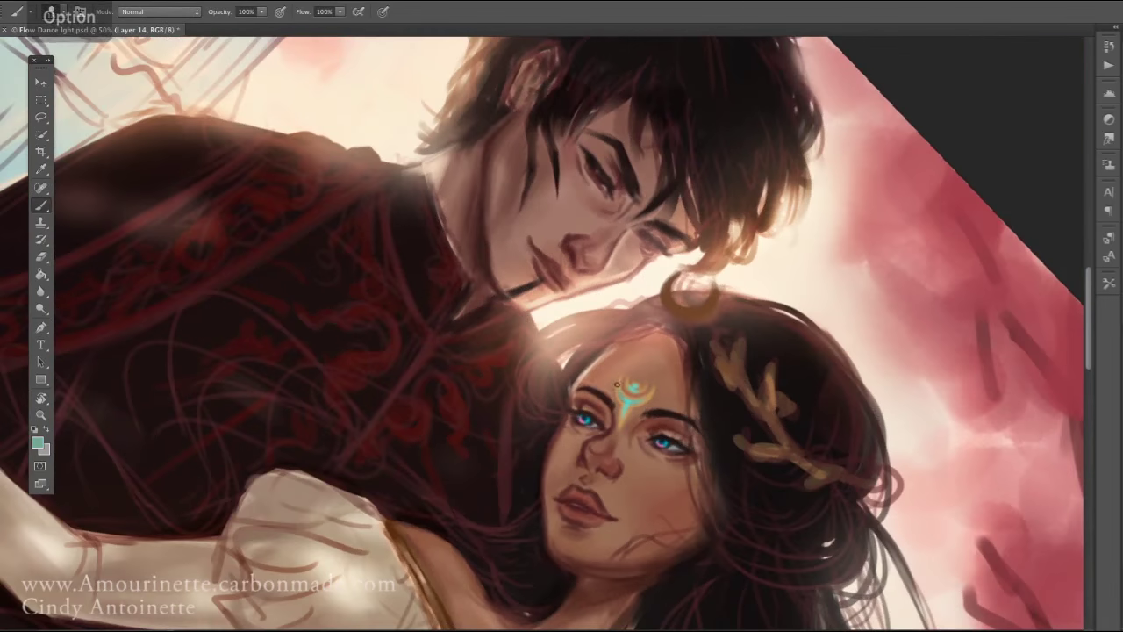
{"action": "key", "text": "o"}
{"action": "right_click", "coordinate": [698, 307]}
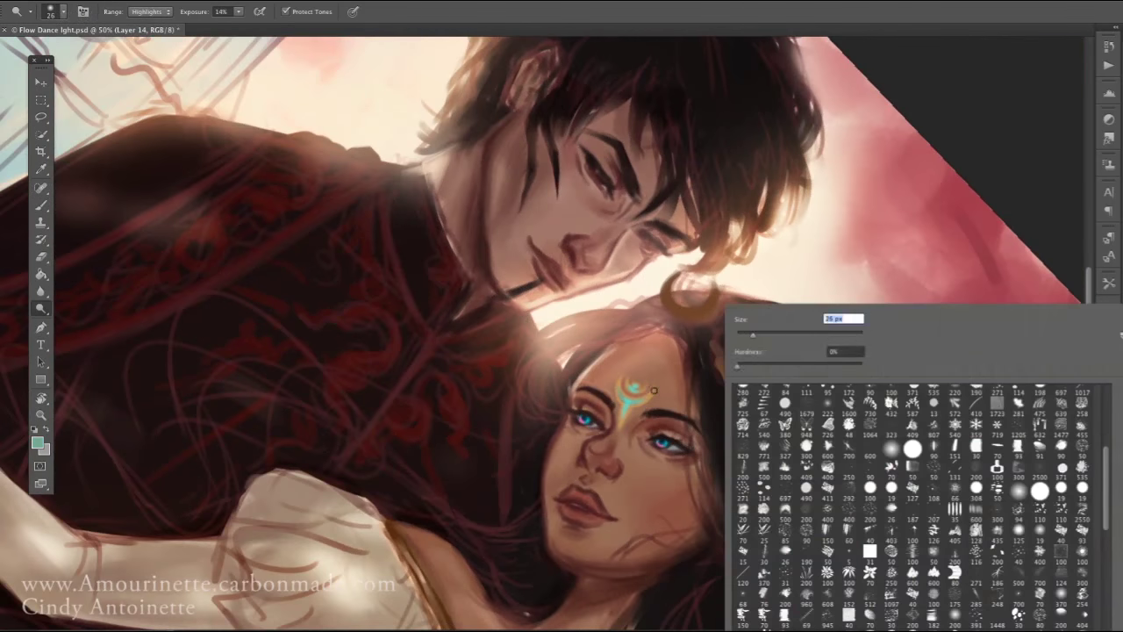
{"action": "key", "text": "Escape"}
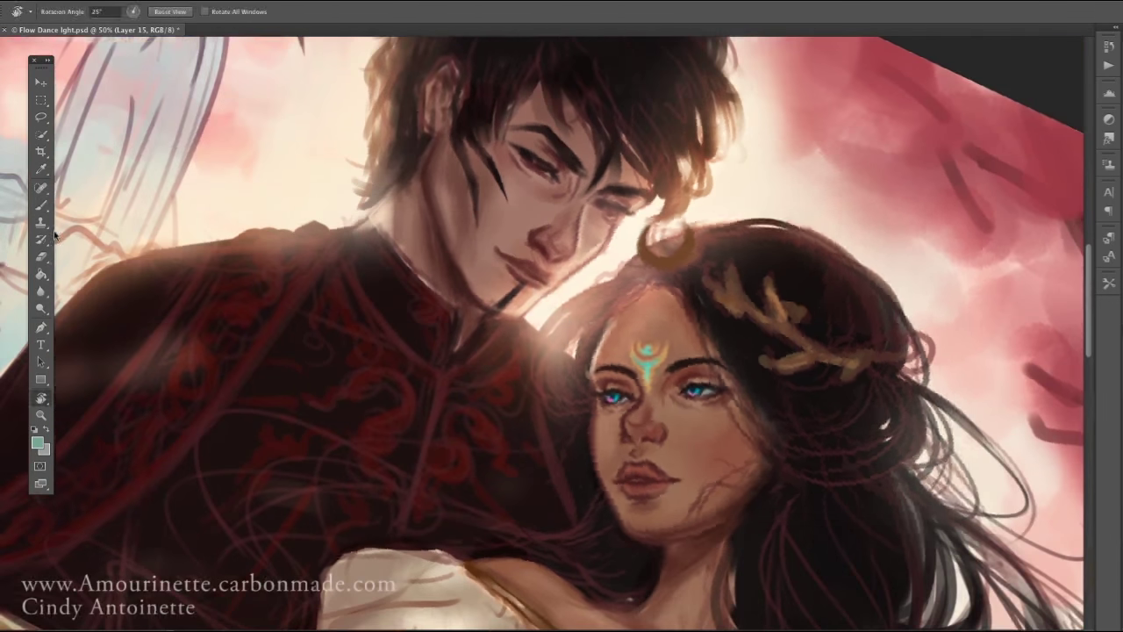
On a new layer, mix a light peach skin tone for the woman's face and set the brush to 8 px
{"action": "left_click", "coordinate": [37, 443]}
{"action": "key", "text": "Return"}
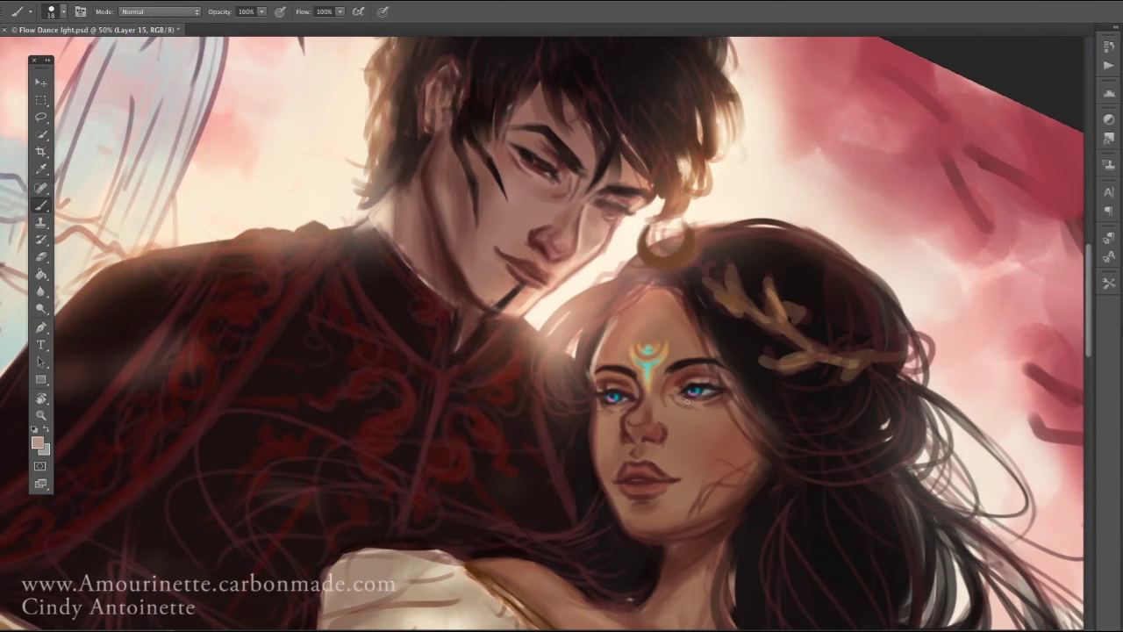
{"action": "left_click", "coordinate": [37, 443]}
{"action": "key", "text": "Return"}
{"action": "key", "text": "b"}
{"action": "right_click", "coordinate": [705, 305]}
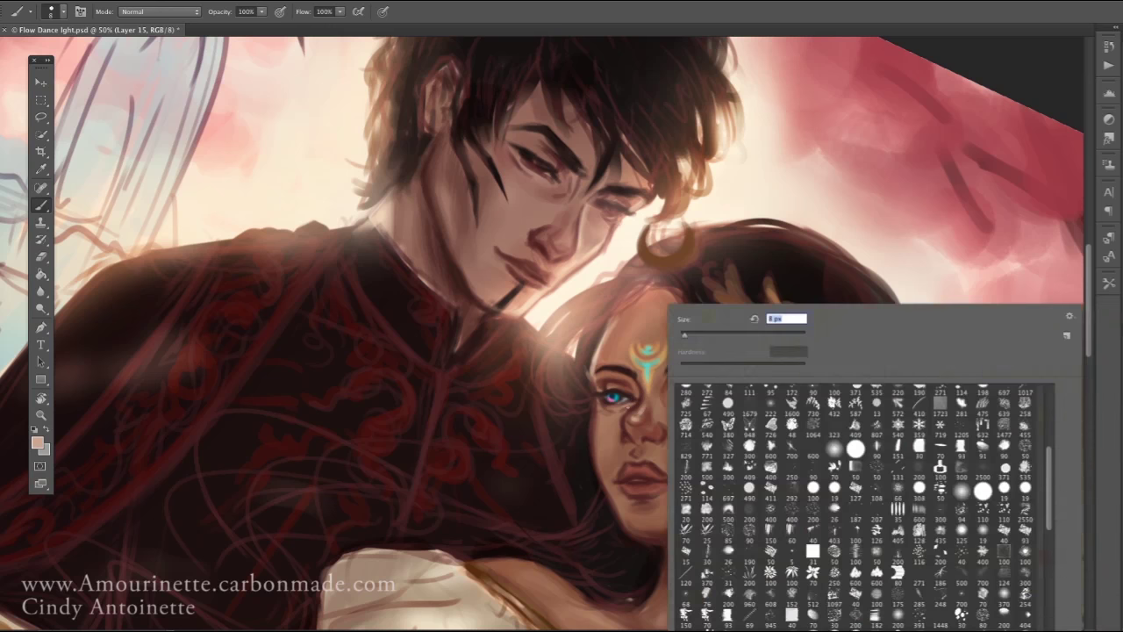
Paint light peach skin tone around the woman's forehead and hairline with a 67 px brush
{"action": "key", "text": "Escape"}
{"action": "key", "text": "e"}
{"action": "key", "text": "F5"}
{"action": "key", "text": "F5"}
{"action": "right_click", "coordinate": [704, 304]}
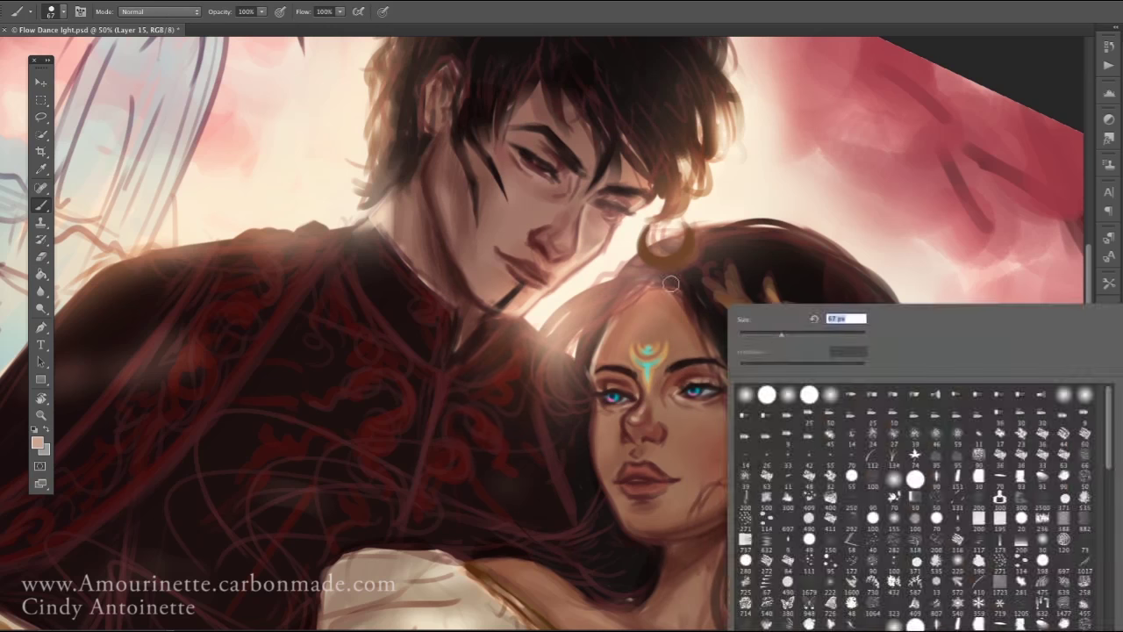
{"action": "key", "text": "Return"}
{"action": "left_click_drag", "start_coordinate": [561, 351], "coordinate": [614, 289]}
Add fine highlights around the woman's nose and cheek with a 16 px brush, softening them with a 44 px eraser
{"action": "right_click", "coordinate": [694, 304]}
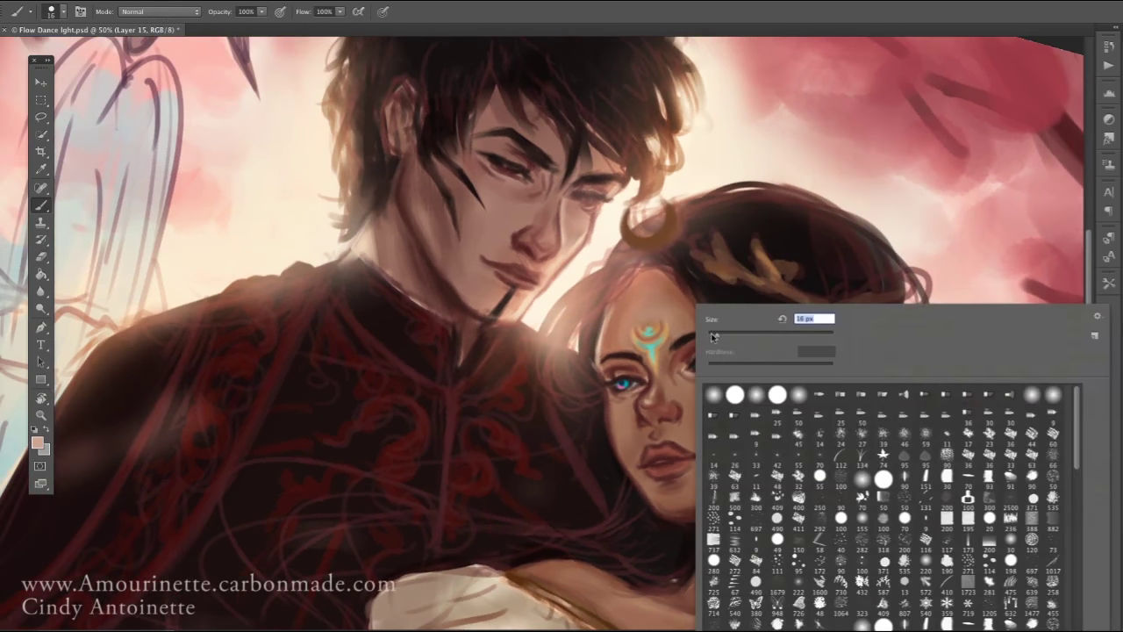
{"action": "key", "text": "Return"}
{"action": "right_click", "coordinate": [741, 304]}
{"action": "key", "text": "Return"}
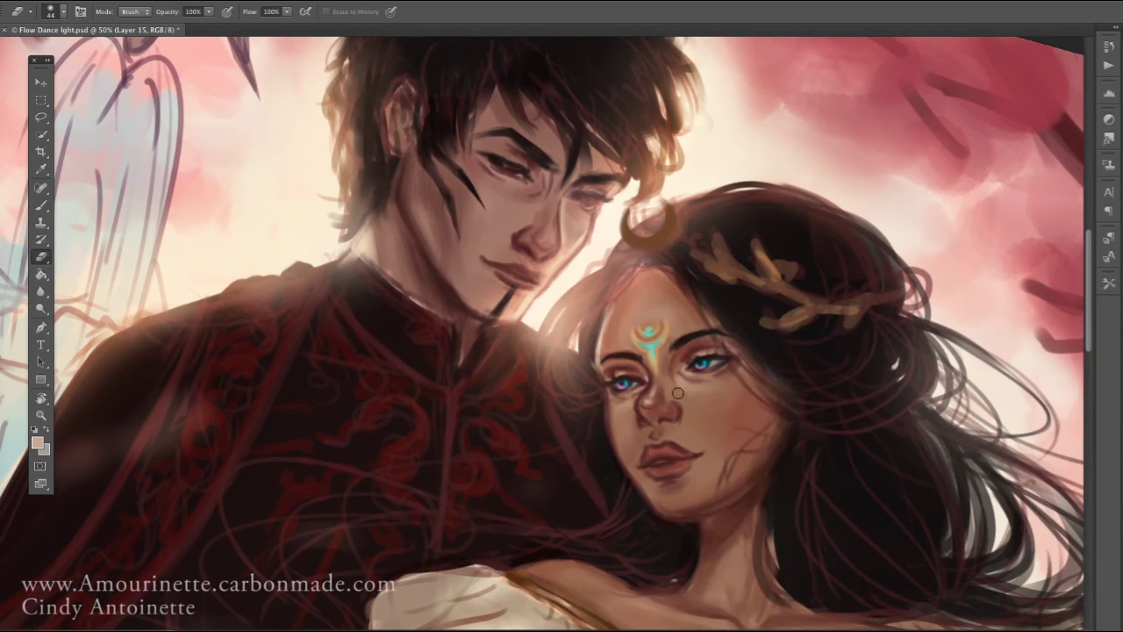
{"action": "key", "text": "b"}
{"action": "key", "text": "e"}
Soften the highlights around the woman's mouth and chin with a 67 px eraser at 0% hardness
{"action": "left_click_drag", "start_coordinate": [730, 342], "coordinate": [620, 528]}
{"action": "key", "text": "b"}
{"action": "right_click", "coordinate": [701, 492]}
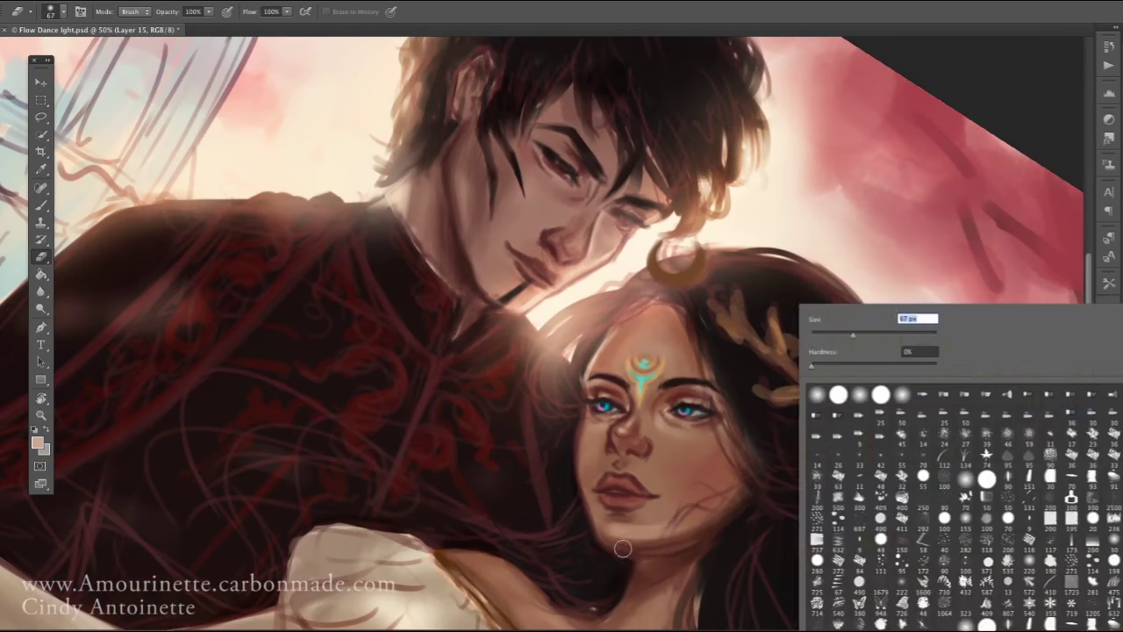
{"action": "key", "text": "Return"}
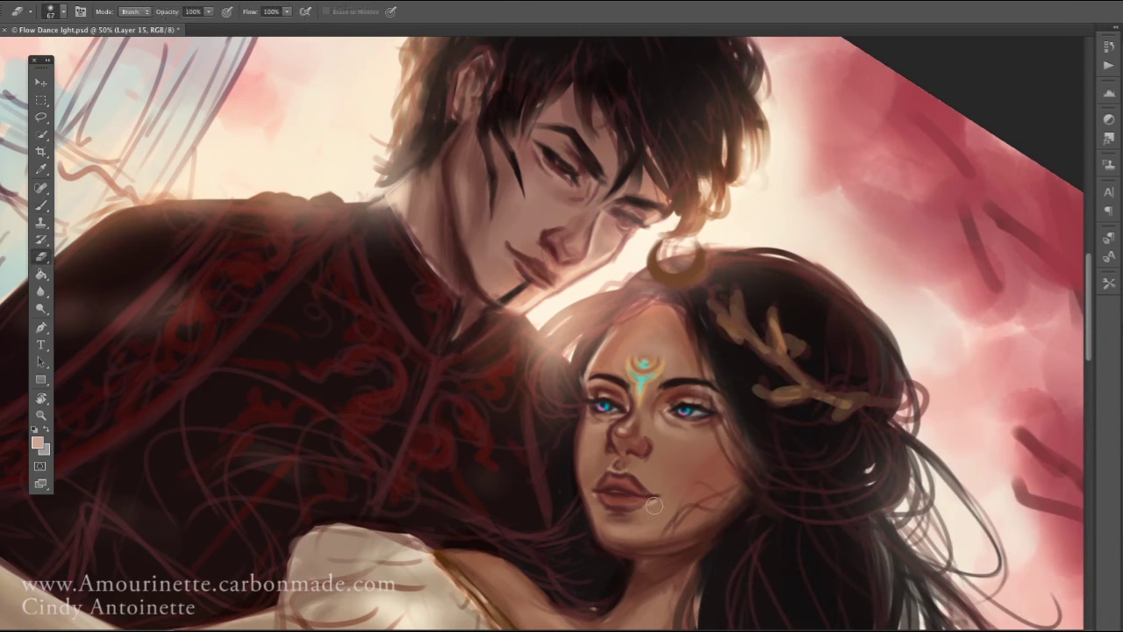
Refine the woman's chin, jaw and lips with sampled skin and reddish shadow tones
{"action": "left_click_drag", "start_coordinate": [579, 452], "coordinate": [351, 436]}
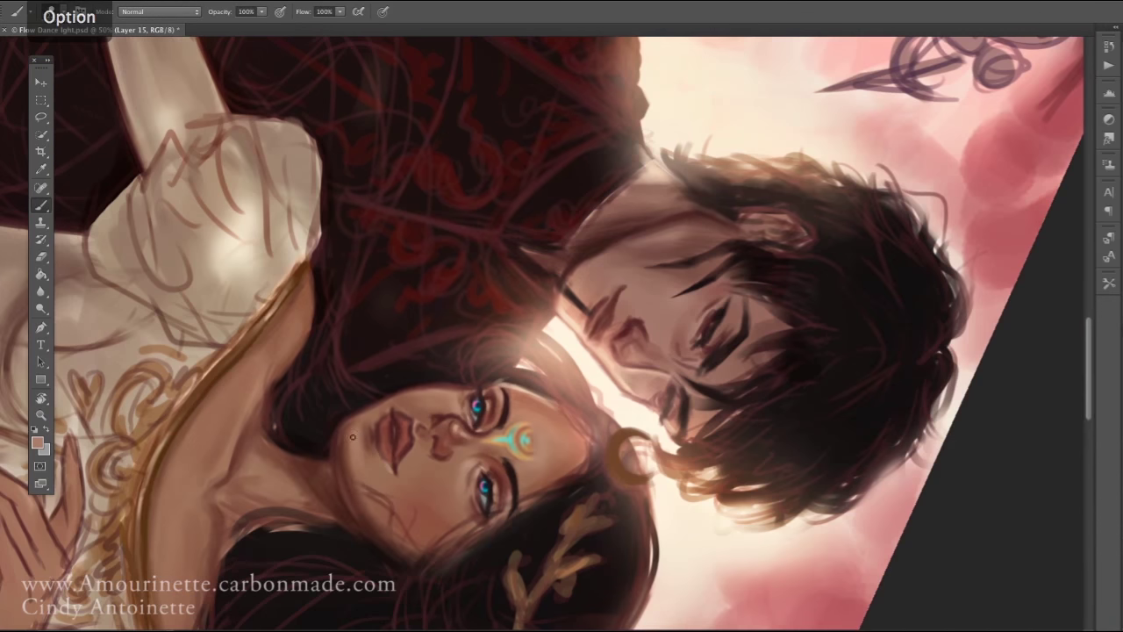
{"action": "key", "text": "Escape"}
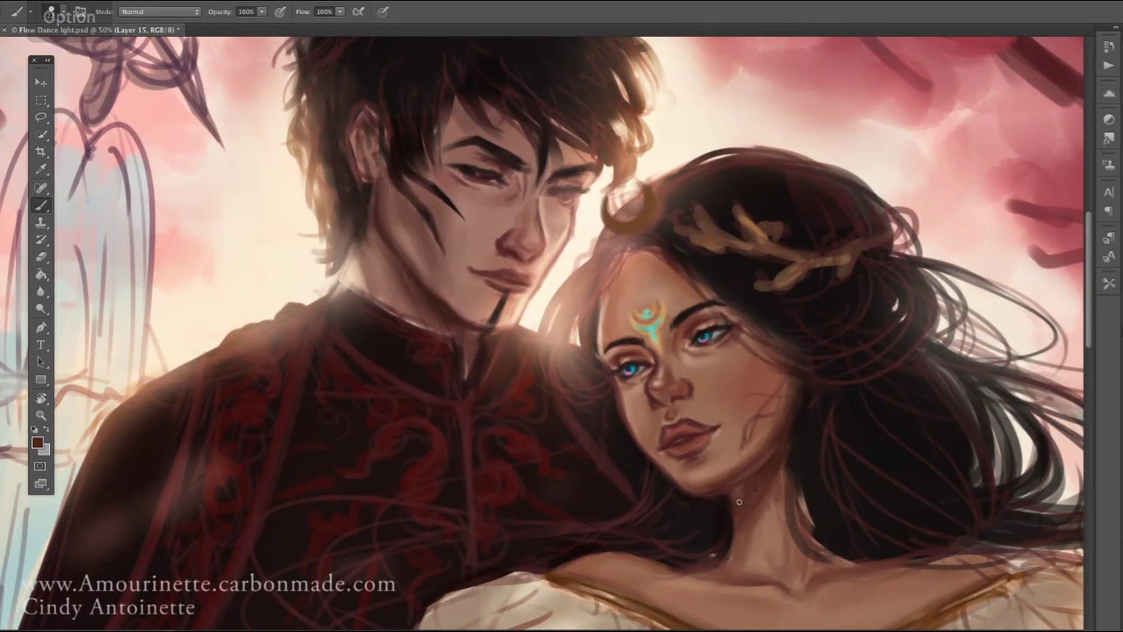
{"action": "key", "text": "alt"}
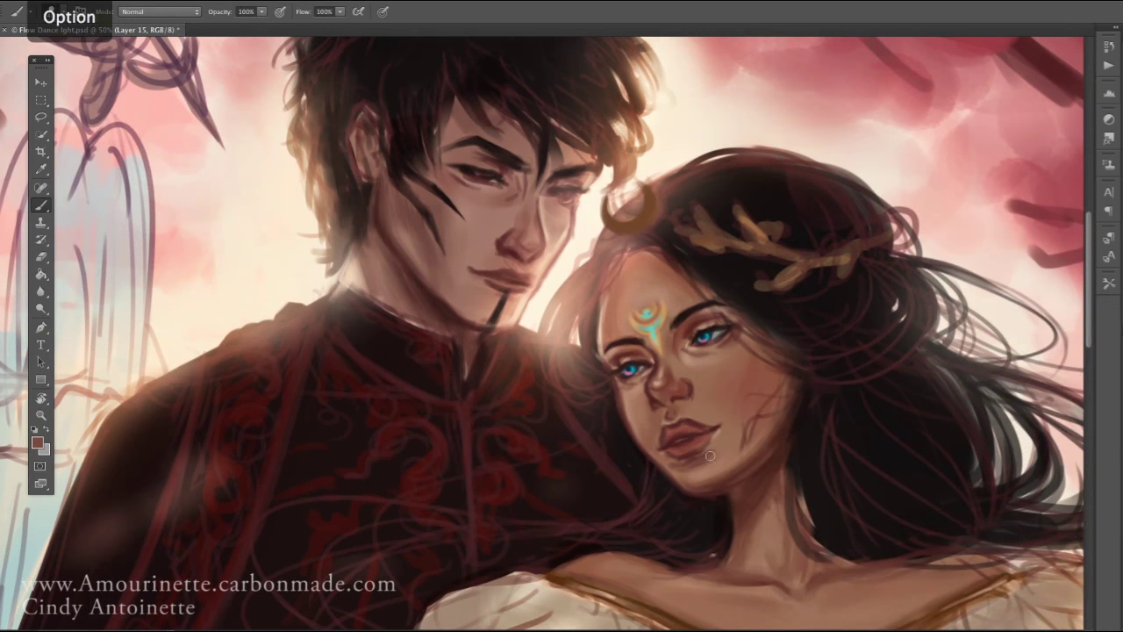
{"action": "left_click_drag", "start_coordinate": [710, 458], "coordinate": [471, 526]}
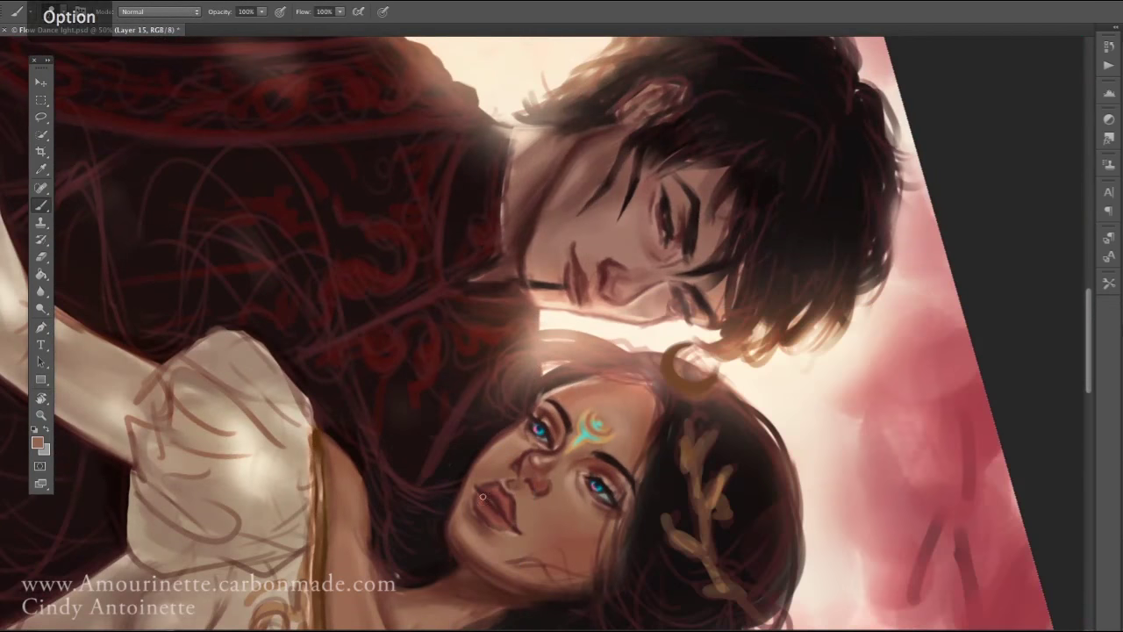
{"action": "key", "text": "Escape"}
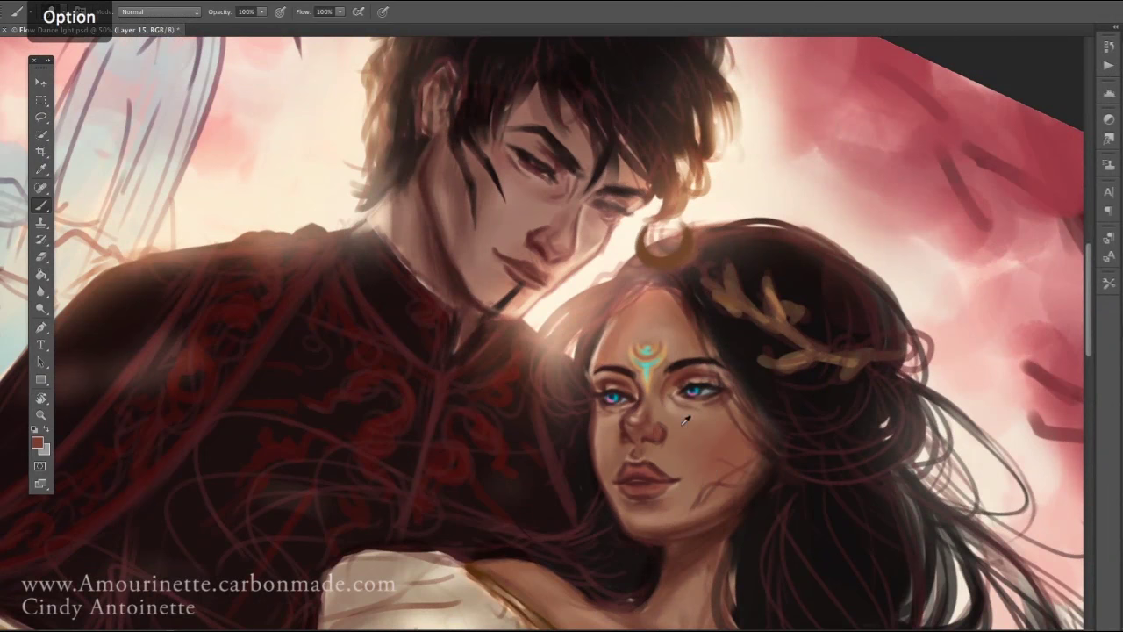
Shade the underside and tip of the woman's nose with sampled skin tones and a 10 px brush
{"action": "left_click", "coordinate": [672, 323], "text": "alt"}
{"action": "right_click", "coordinate": [672, 324]}
{"action": "key", "text": "Escape"}
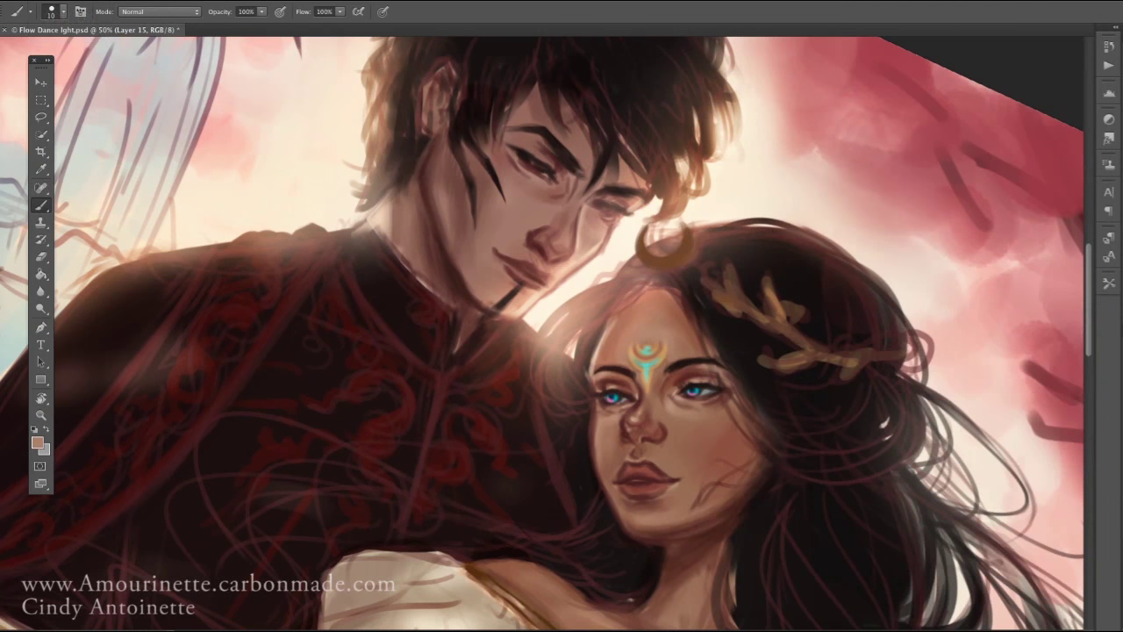
{"action": "left_click", "coordinate": [631, 438], "text": "alt"}
{"action": "left_click", "coordinate": [640, 424], "text": "alt"}
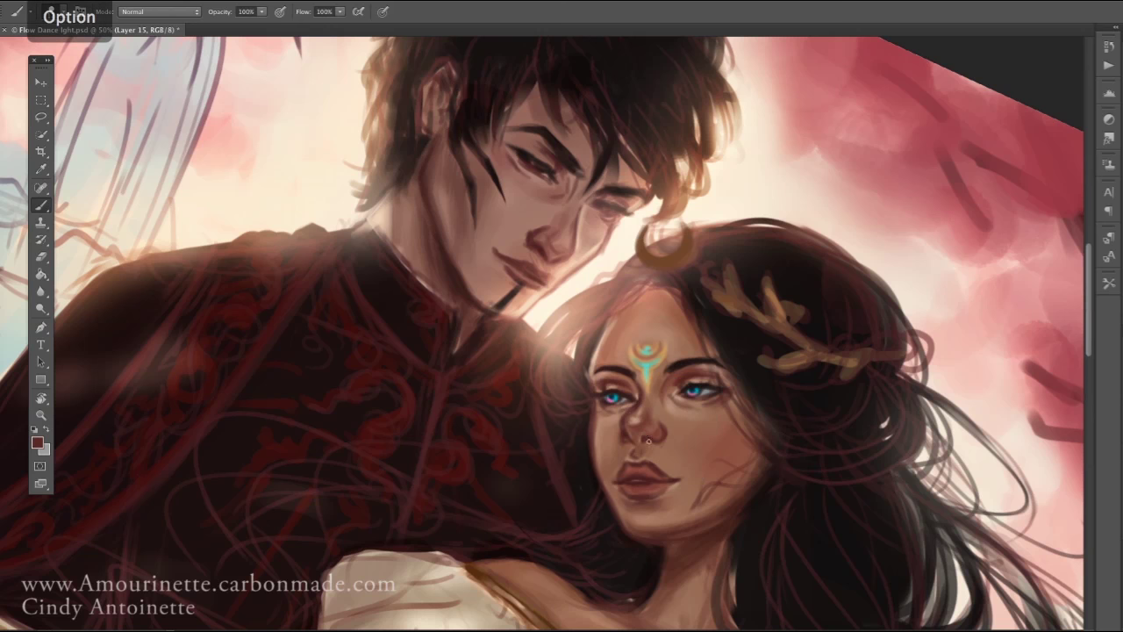
Sample a reddish brown beside the woman's eye and refine the shading around her nose bridge and brow
{"action": "right_click", "coordinate": [656, 428]}
{"action": "key", "text": "Escape"}
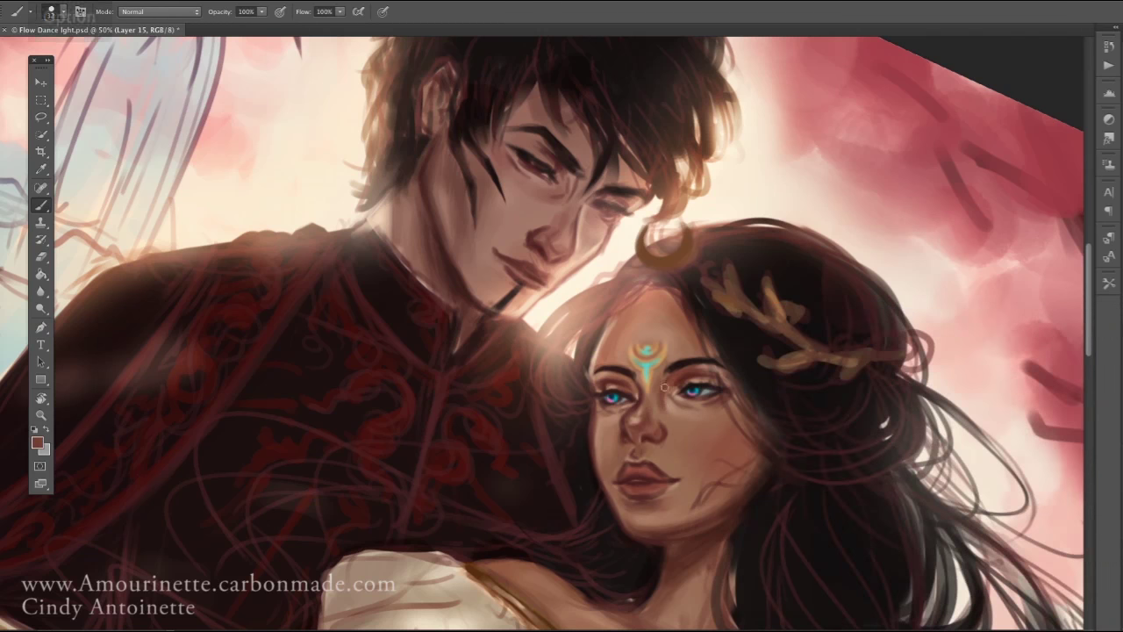
{"action": "left_click", "coordinate": [682, 368], "text": "alt"}
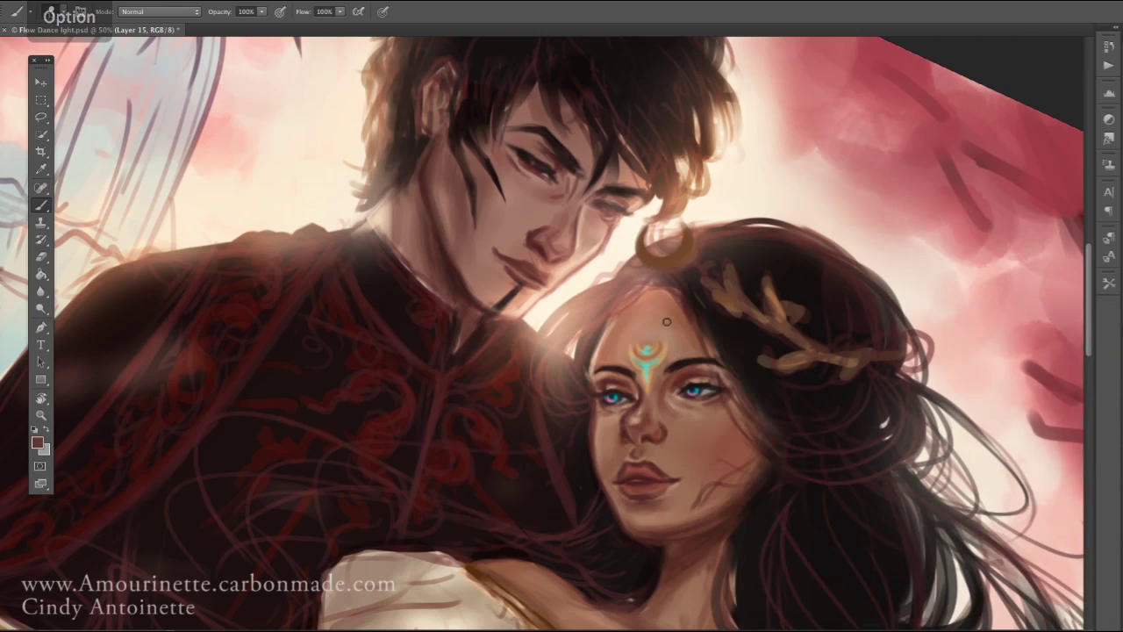
{"action": "right_click", "coordinate": [772, 339]}
{"action": "key", "text": "Escape"}
Paint the woman's cheek with a sampled light skin tone and blend it with a 67 px eraser
{"action": "left_click", "coordinate": [707, 455], "text": "alt"}
{"action": "left_click_drag", "start_coordinate": [702, 413], "coordinate": [737, 456]}
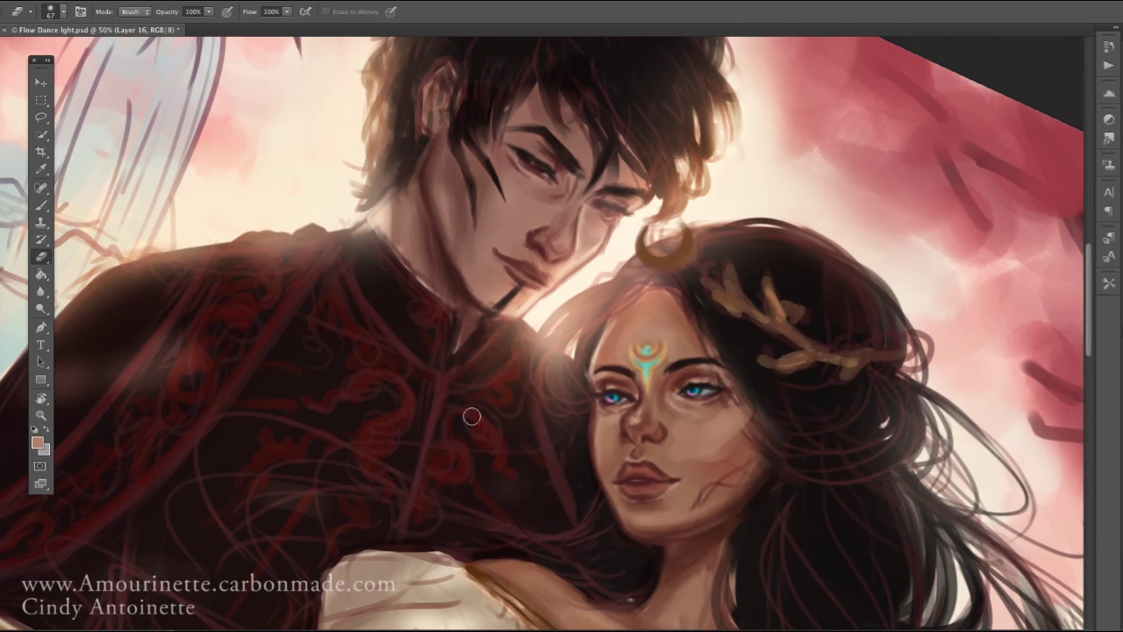
{"action": "right_click", "coordinate": [772, 342]}
{"action": "key", "text": "Escape"}
Straighten the canvas and tint the woman's lips red on a new layer with a 26 px brush, erasing the excess
{"action": "key", "text": "r"}
{"action": "mouse_move", "coordinate": [175, 201]}
{"action": "left_mouse_down"}
{"action": "mouse_move", "coordinate": [143, 347]}
{"action": "mouse_move", "coordinate": [175, 202]}
{"action": "left_mouse_up"}
{"action": "key", "text": "b"}
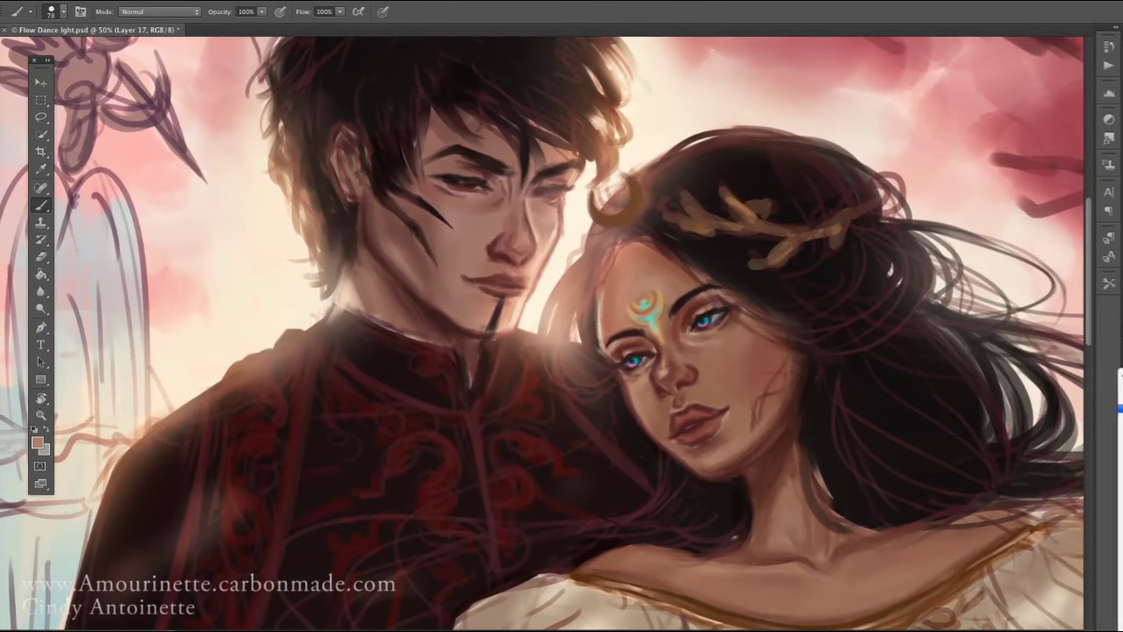
{"action": "left_click", "coordinate": [698, 414], "text": "alt"}
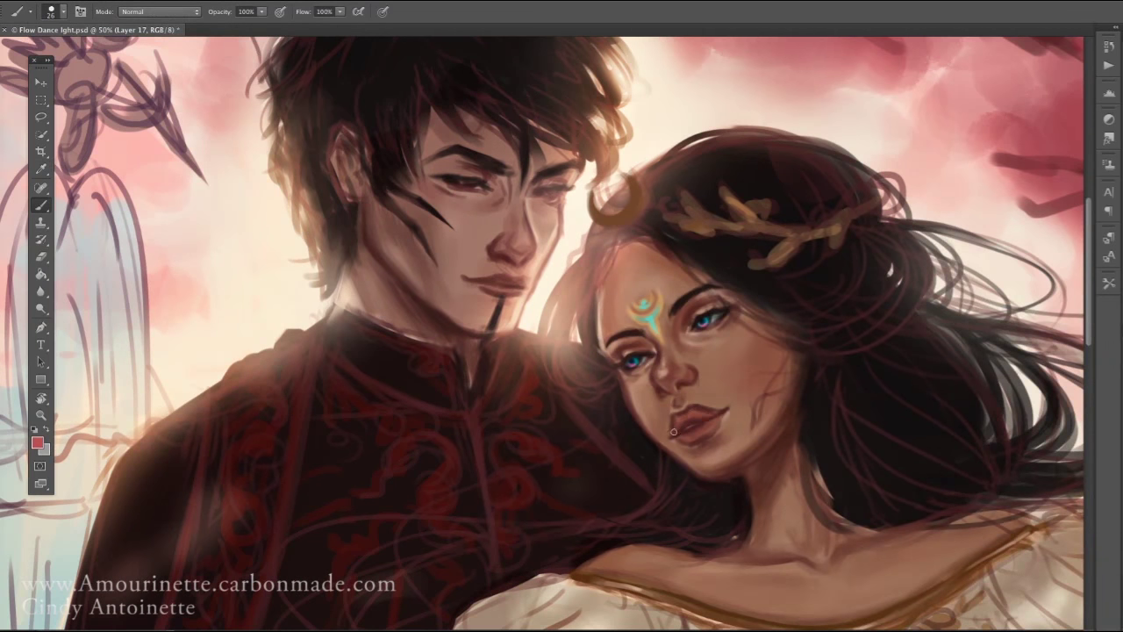
{"action": "left_click", "coordinate": [42, 256]}
{"action": "key", "text": "b"}
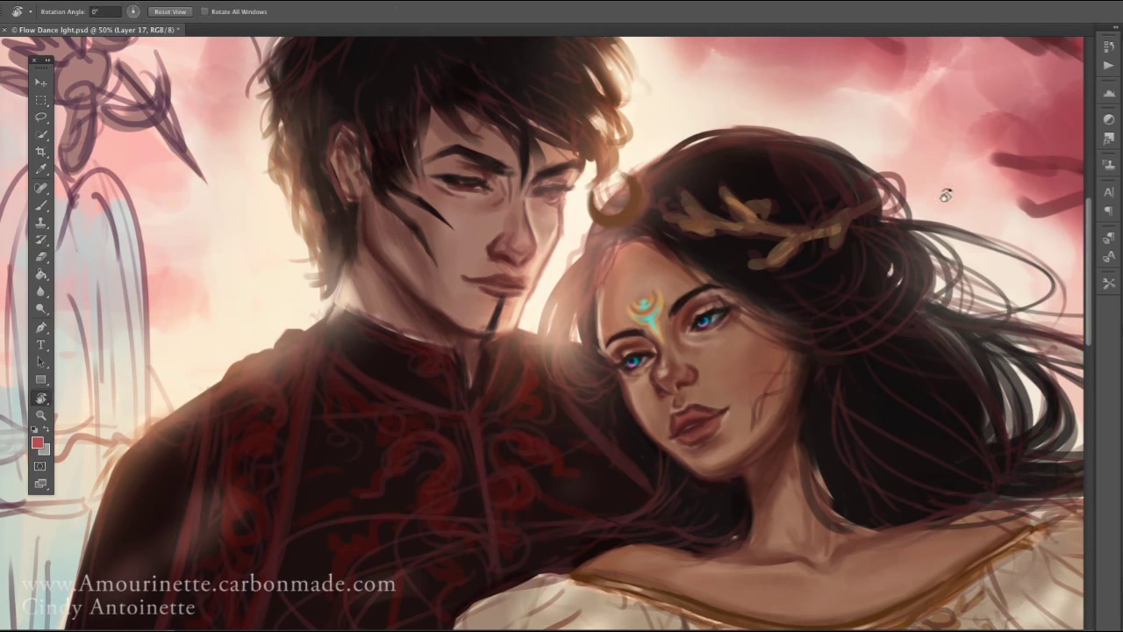
Flip the canvas horizontally to check the drawing, and tilt the view for work on the man's face
{"action": "left_click_drag", "start_coordinate": [939, 193], "coordinate": [614, 329]}
{"action": "left_click", "coordinate": [219, 2]}
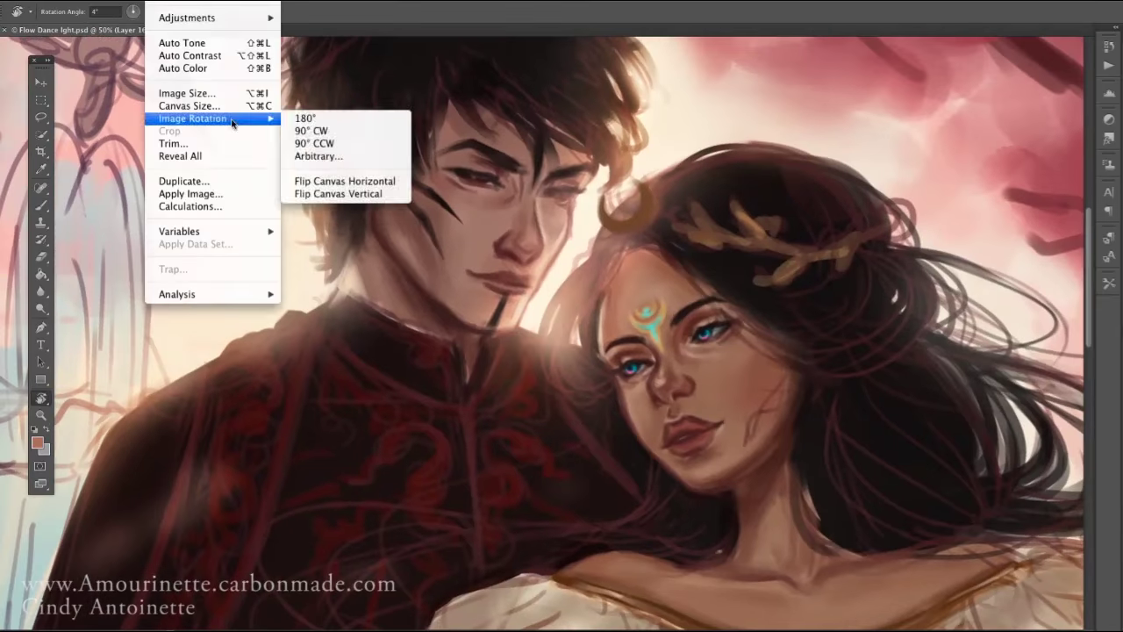
{"action": "left_click", "coordinate": [326, 181]}
{"action": "key", "text": "r"}
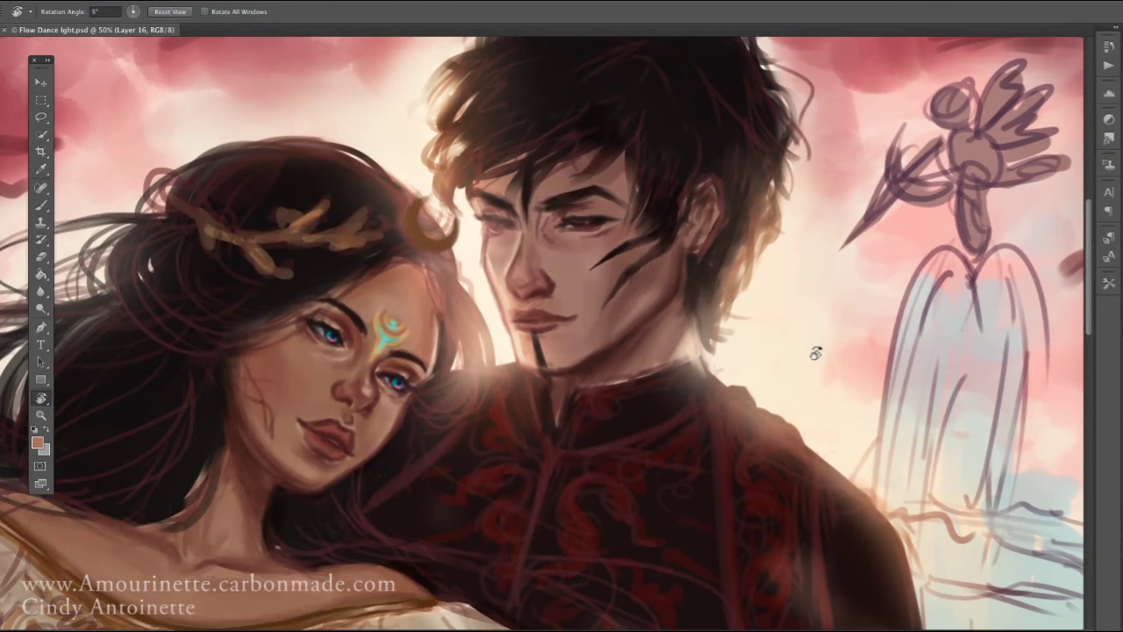
{"action": "left_click_drag", "start_coordinate": [815, 353], "coordinate": [812, 384]}
Mix a light peach skin tone for the man's face and set the brush to 27 px
{"action": "left_click", "coordinate": [37, 442]}
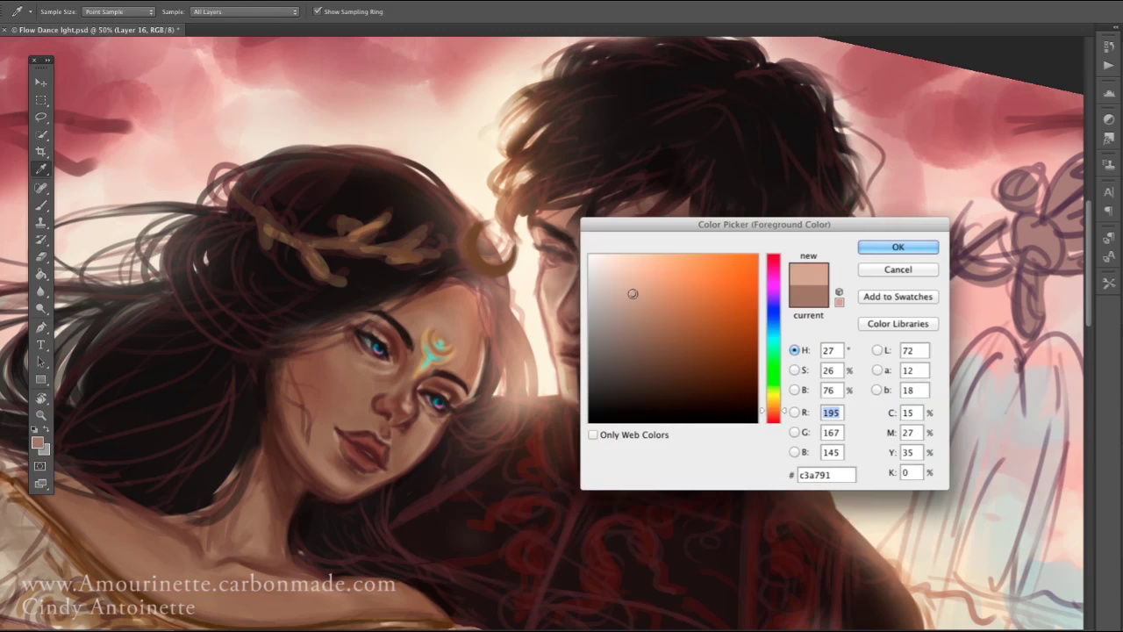
{"action": "key", "text": "Return"}
{"action": "key", "text": "e"}
{"action": "right_click", "coordinate": [667, 291]}
{"action": "key", "text": "b"}
{"action": "right_click", "coordinate": [702, 237]}
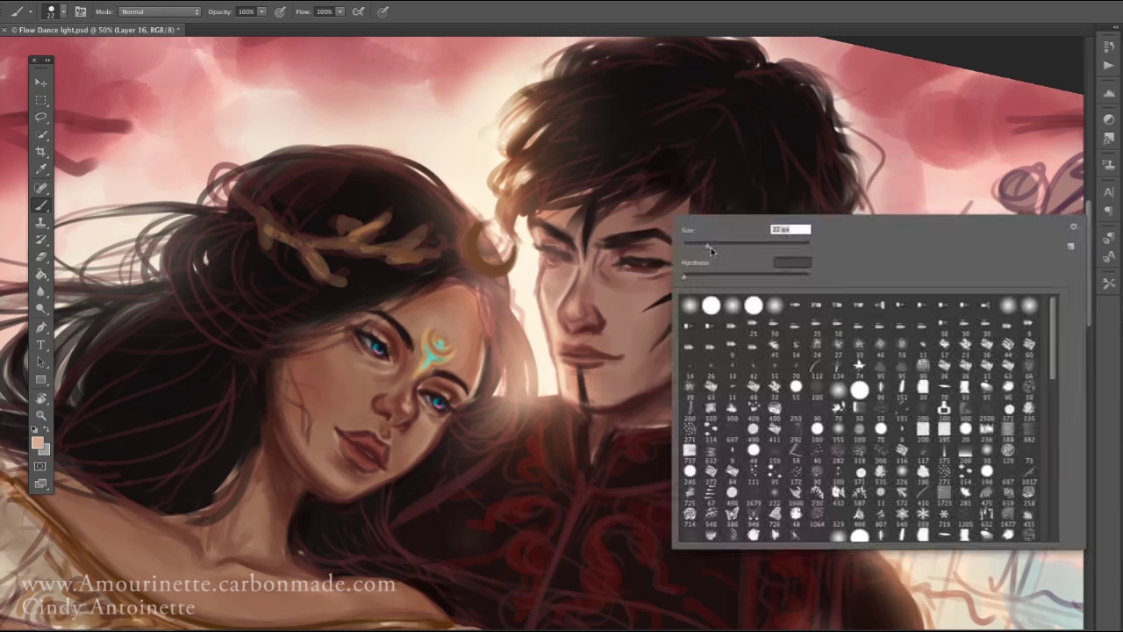
{"action": "key", "text": "Escape"}
{"action": "right_click", "coordinate": [676, 209]}
{"action": "key", "text": "Escape"}
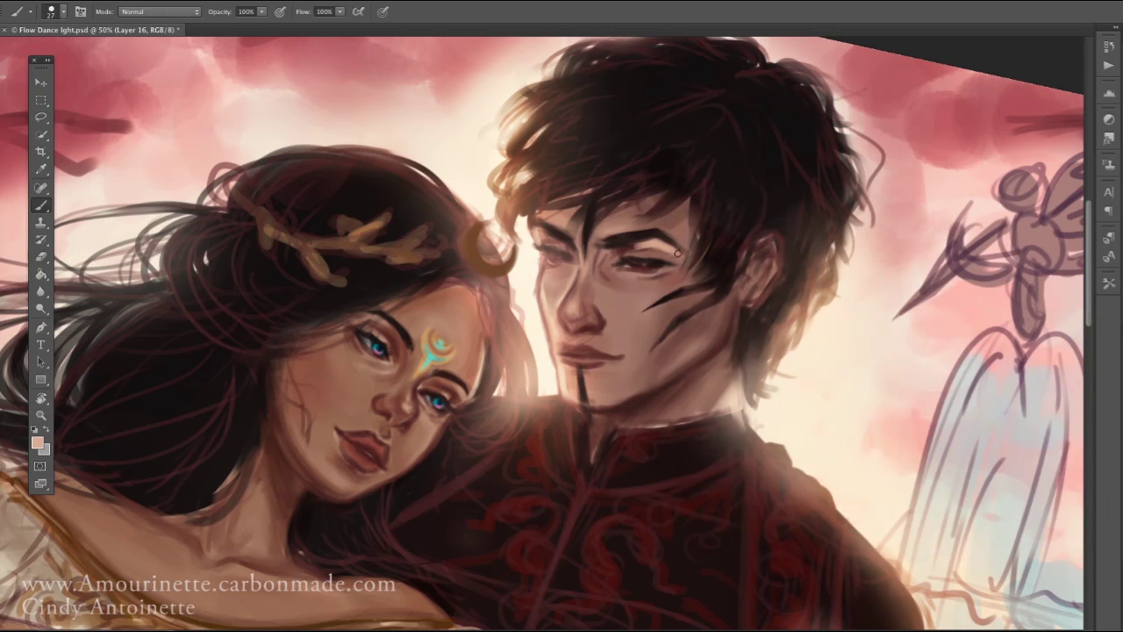
Lighten the skin around the man's eye and cheek with the peach tone, enlarging the brush to 35 px
{"action": "right_click", "coordinate": [677, 253]}
{"action": "key", "text": "Escape"}
{"action": "right_click", "coordinate": [660, 245]}
{"action": "key", "text": "Escape"}
{"action": "key", "text": "e"}
{"action": "key", "text": "b"}
{"action": "right_click", "coordinate": [665, 301]}
{"action": "key", "text": "Escape"}
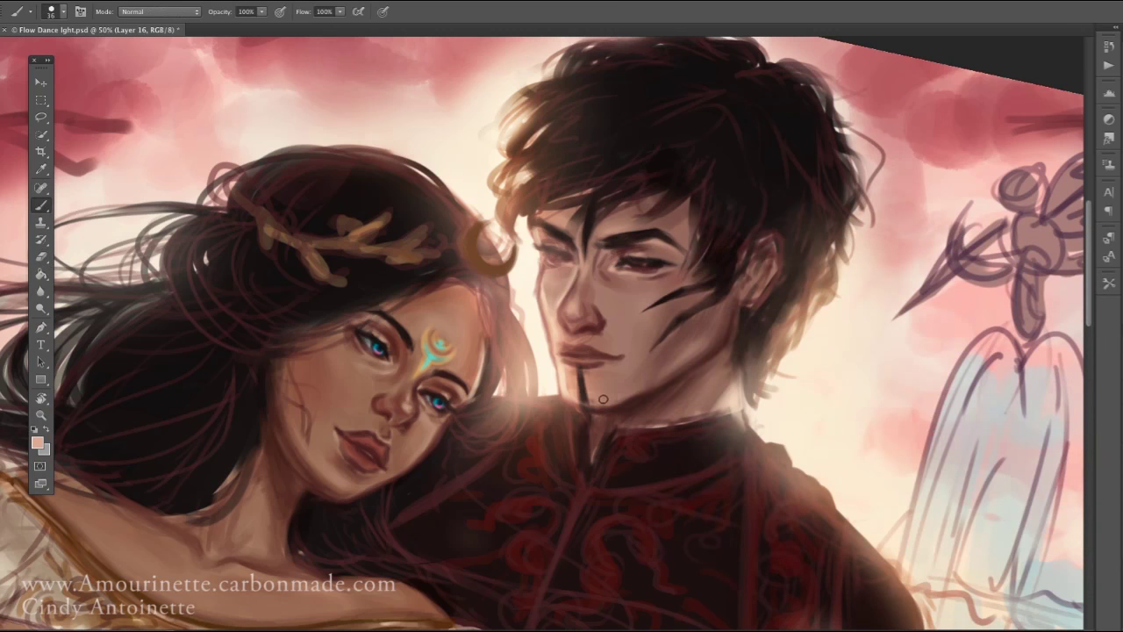
Soften the light on the man's jaw with a 33 px eraser and enlarge the brush to 53 px
{"action": "key", "text": "e"}
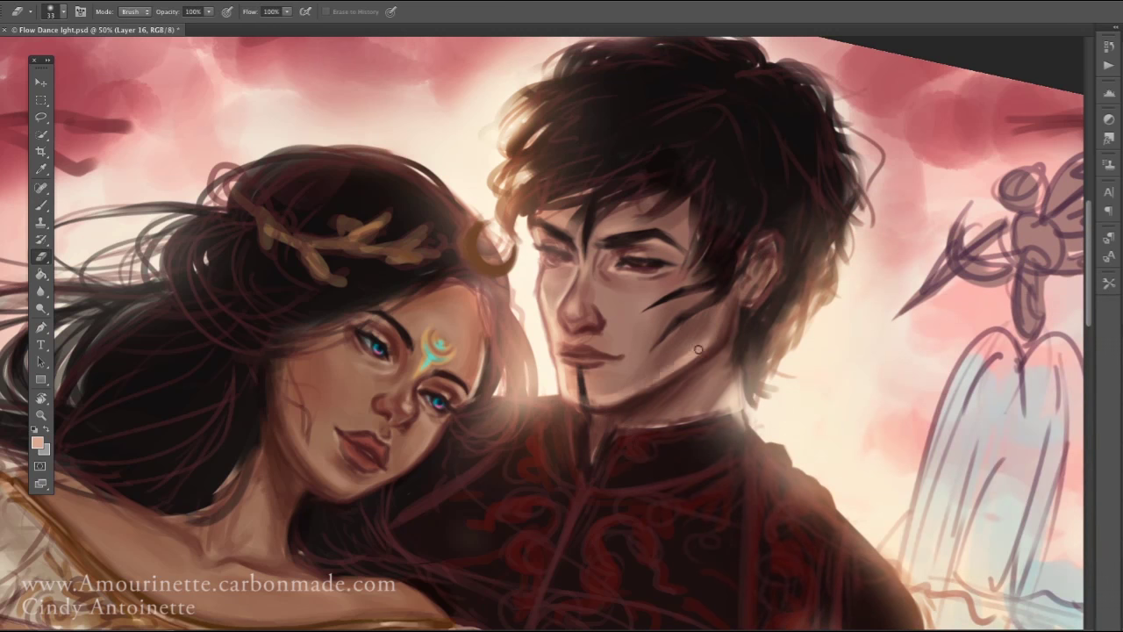
{"action": "key", "text": "b"}
{"action": "right_click", "coordinate": [693, 279]}
{"action": "key", "text": "Escape"}
{"action": "right_click", "coordinate": [661, 297]}
{"action": "key", "text": "Escape"}
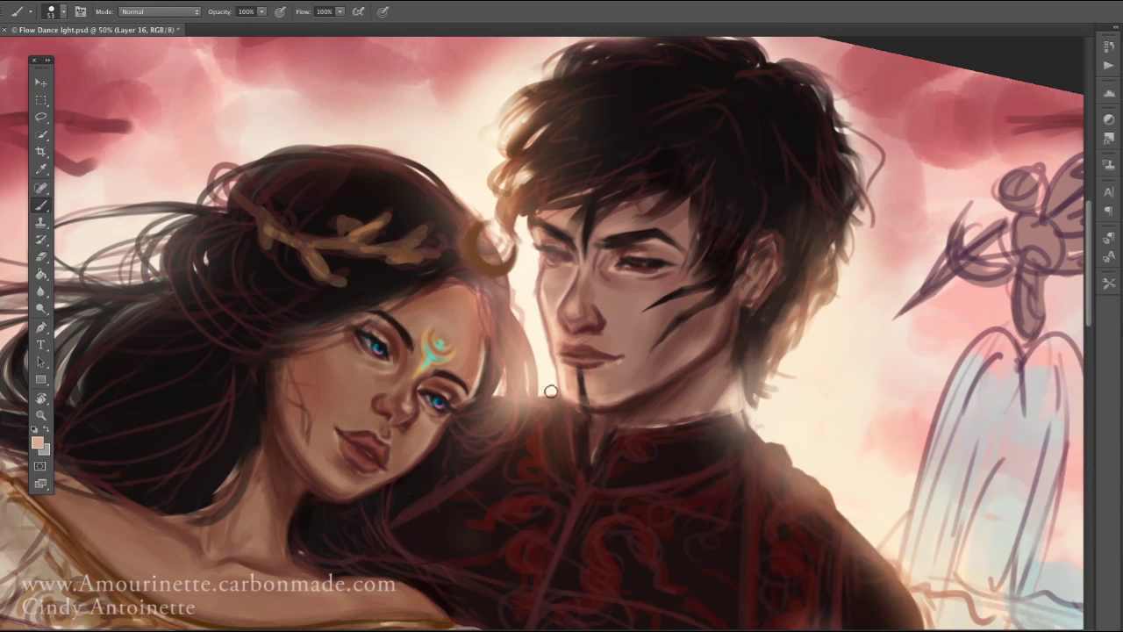
Try painting a bold light patch over the man's cheek and blending it with a 68 px eraser at 0% hardness
{"action": "right_click", "coordinate": [720, 251]}
{"action": "key", "text": "Escape"}
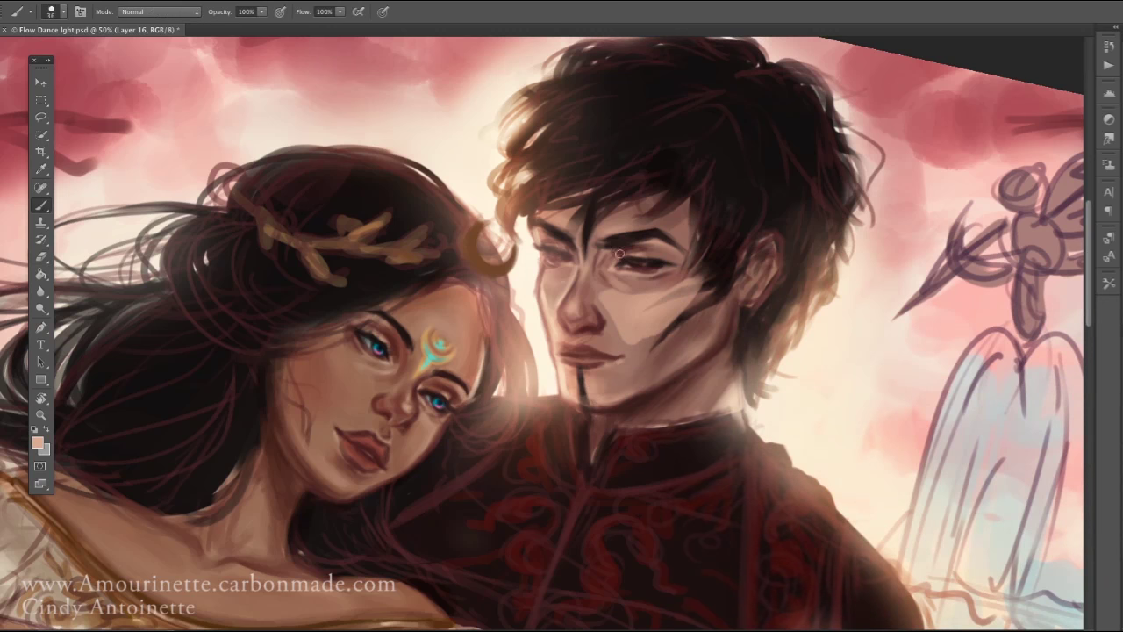
{"action": "key", "text": "e"}
{"action": "right_click", "coordinate": [655, 284]}
{"action": "key", "text": "Escape"}
{"action": "right_click", "coordinate": [688, 291]}
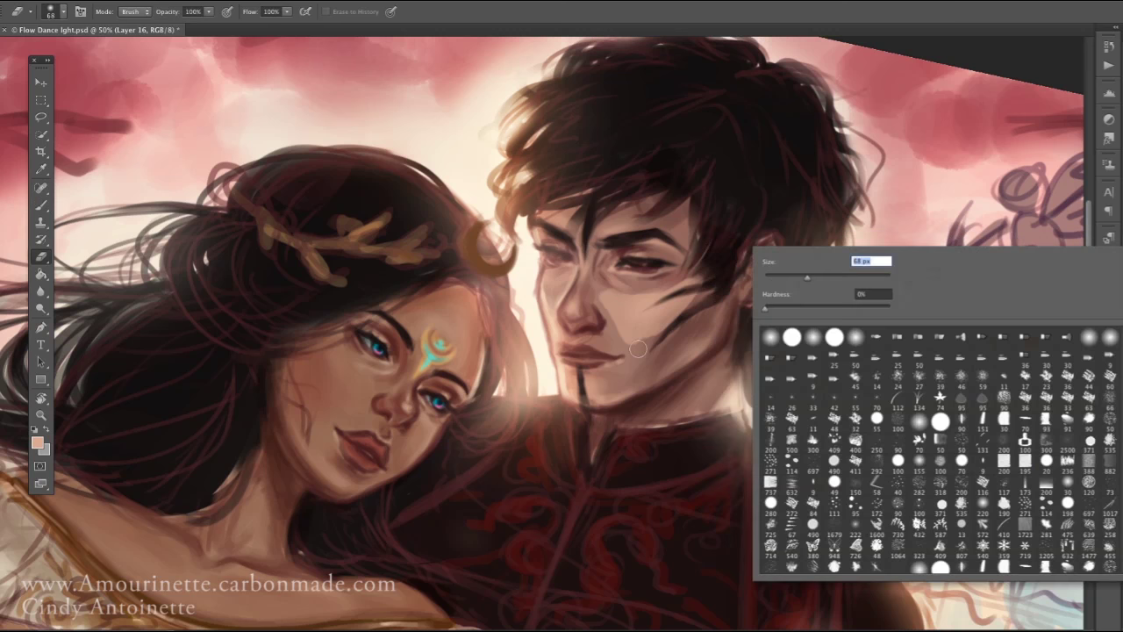
{"action": "key", "text": "Escape"}
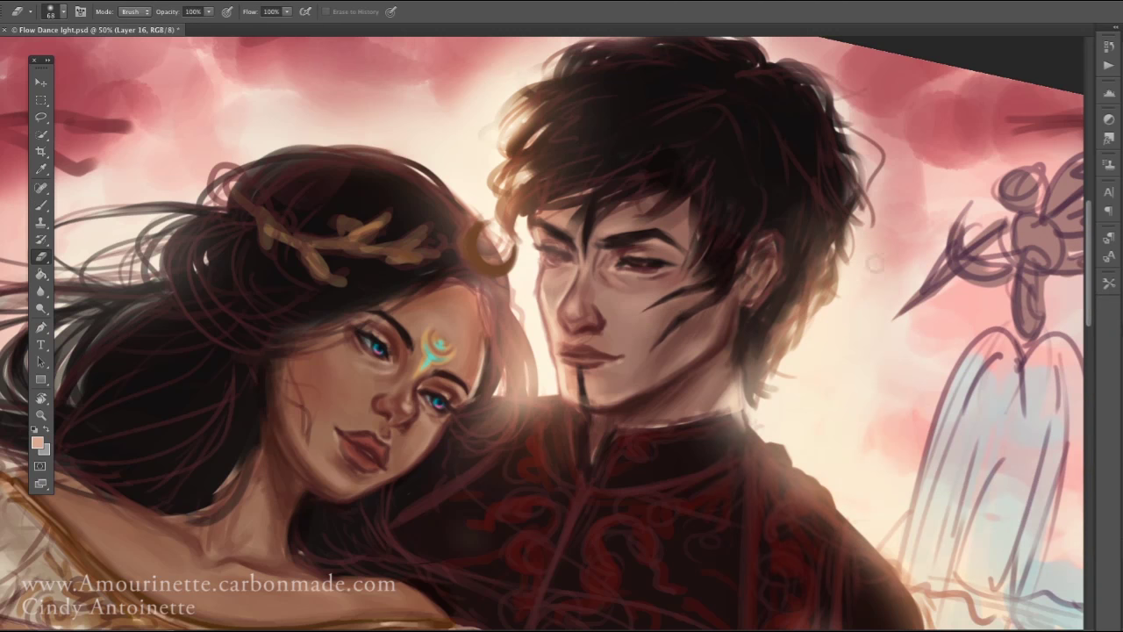
Refine the shading on the man's nose and cheek with skin tones sampled from his face
{"action": "key", "text": "b"}
{"action": "left_click", "coordinate": [607, 314], "text": "alt"}
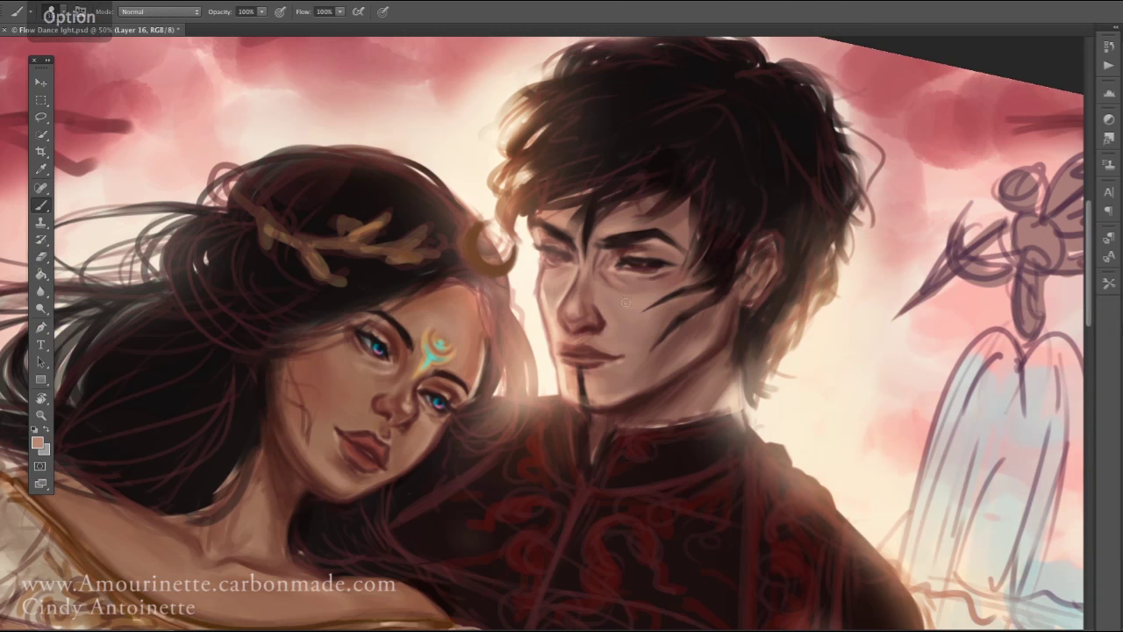
{"action": "left_click", "coordinate": [582, 268], "text": "alt"}
{"action": "left_click", "coordinate": [588, 287], "text": "alt"}
{"action": "left_click", "coordinate": [595, 308], "text": "alt"}
{"action": "left_click", "coordinate": [591, 327], "text": "alt"}
{"action": "left_click", "coordinate": [594, 318], "text": "alt"}
Define the man's mouth and the area under his nose with a sampled dark reddish brown and nearby lip tones
{"action": "left_click", "coordinate": [708, 119], "text": "alt"}
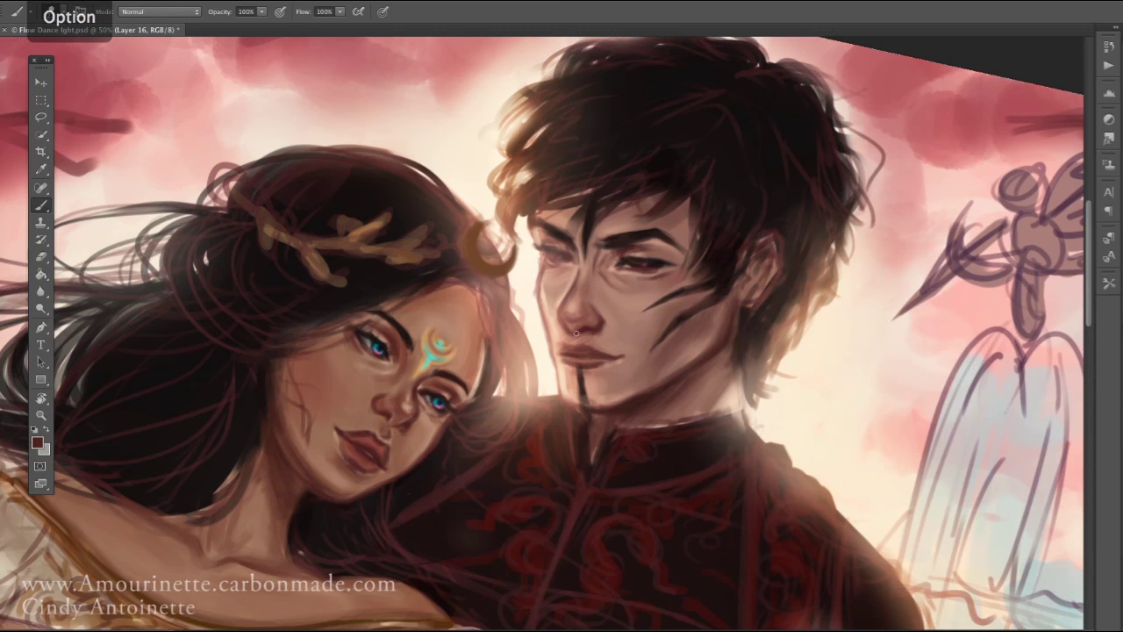
{"action": "left_click", "coordinate": [556, 334], "text": "alt"}
{"action": "left_click", "coordinate": [564, 349], "text": "alt"}
{"action": "mouse_move", "coordinate": [575, 344]}
{"action": "left_mouse_down"}
{"action": "mouse_move", "coordinate": [593, 335]}
{"action": "mouse_move", "coordinate": [613, 357]}
{"action": "left_mouse_up"}
{"action": "right_click", "coordinate": [710, 207]}
{"action": "key", "text": "Escape"}
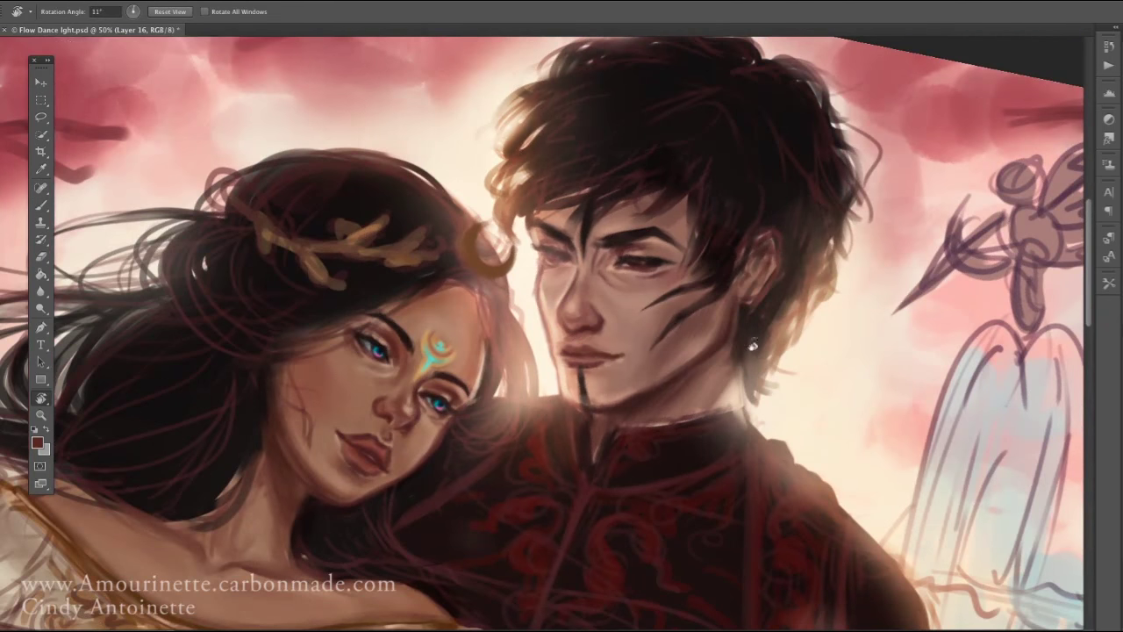
Touch up the shading around the man's nose, brow and eyes with sampled tones, enlarging the brush from 14 to 23 px
{"action": "left_click", "coordinate": [579, 330], "text": "alt"}
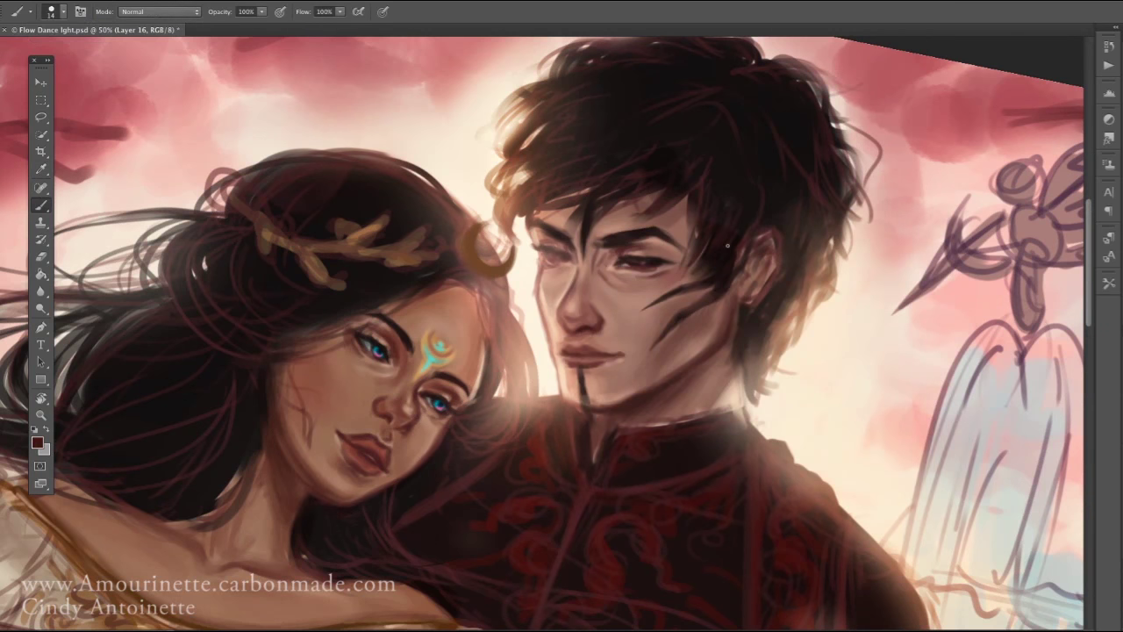
{"action": "left_click", "coordinate": [596, 231], "text": "alt"}
{"action": "mouse_move", "coordinate": [628, 243]}
{"action": "left_mouse_down"}
{"action": "mouse_move", "coordinate": [595, 232]}
{"action": "mouse_move", "coordinate": [561, 263]}
{"action": "left_mouse_up"}
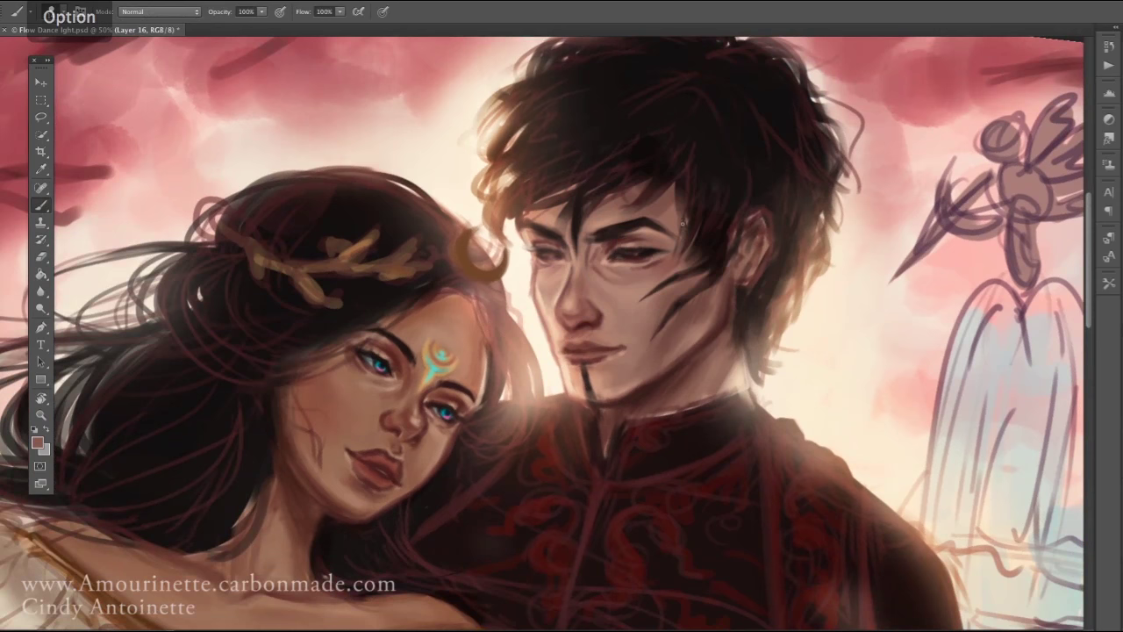
{"action": "left_click", "coordinate": [616, 255], "text": "alt"}
{"action": "left_click", "coordinate": [643, 300], "text": "alt"}
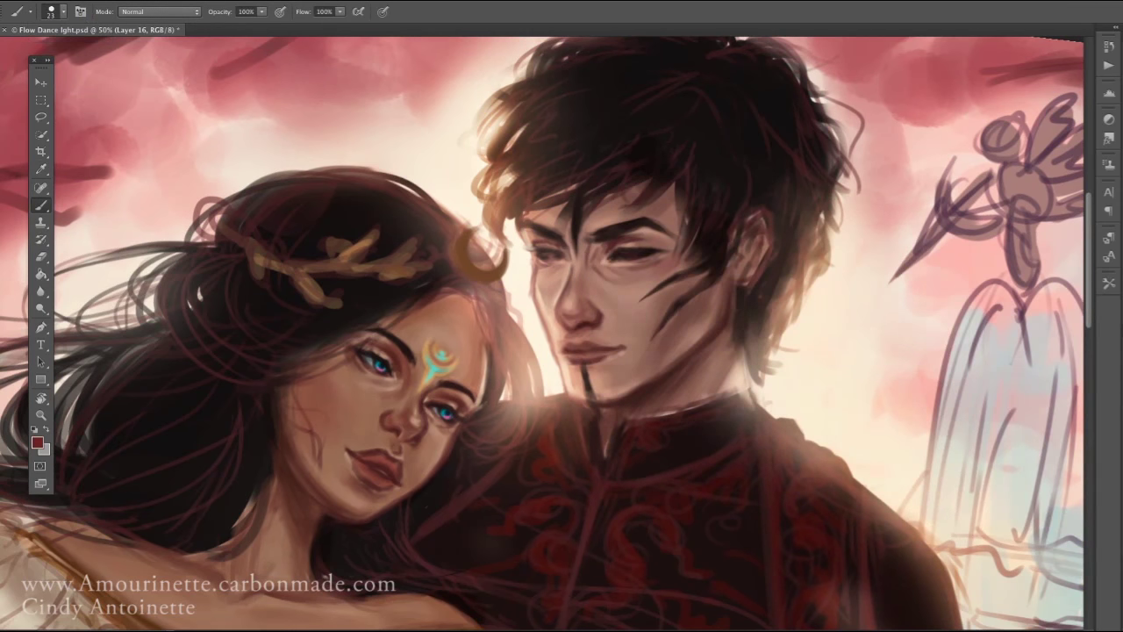
Paint the iris of the man's eye red
{"action": "left_click_drag", "start_coordinate": [717, 175], "coordinate": [669, 396]}
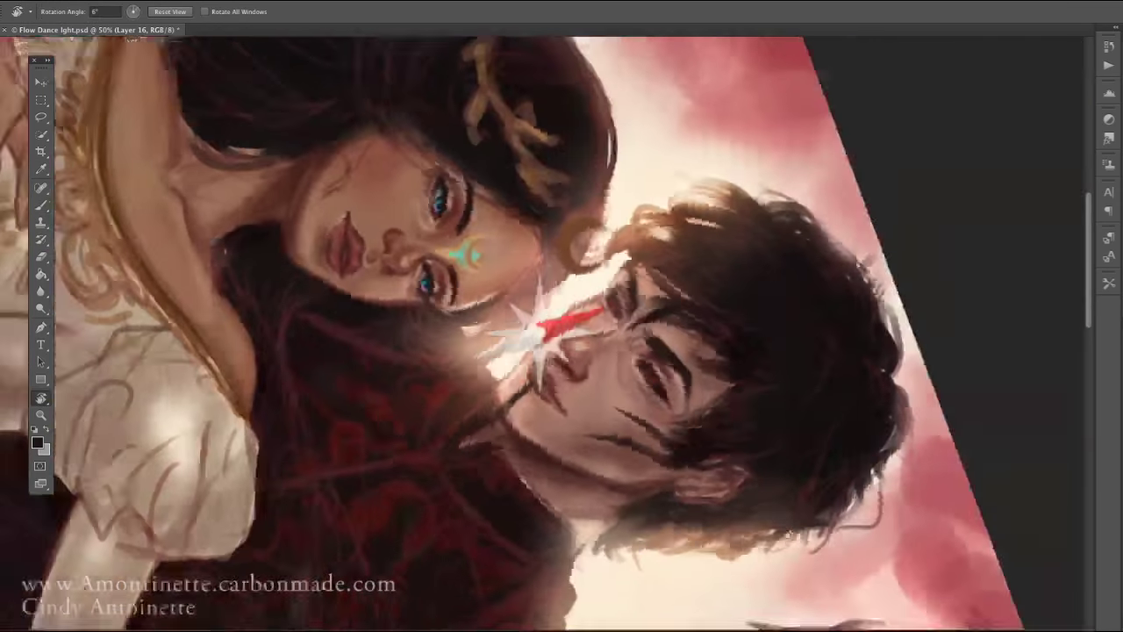
{"action": "left_click", "coordinate": [668, 397], "text": "alt"}
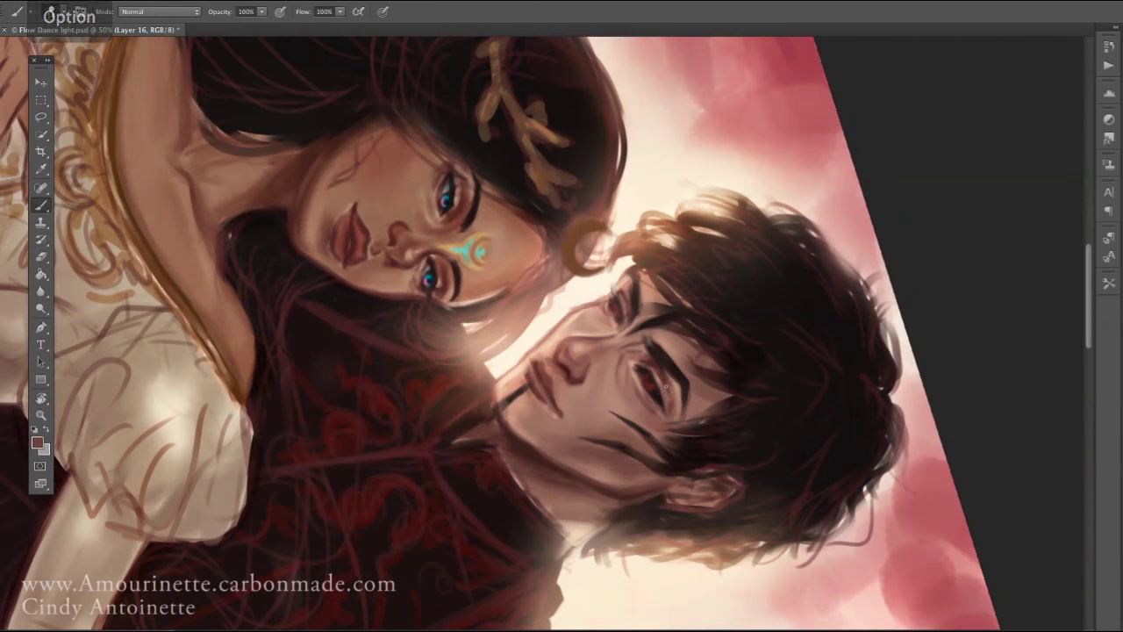
{"action": "left_click_drag", "start_coordinate": [668, 371], "coordinate": [606, 253]}
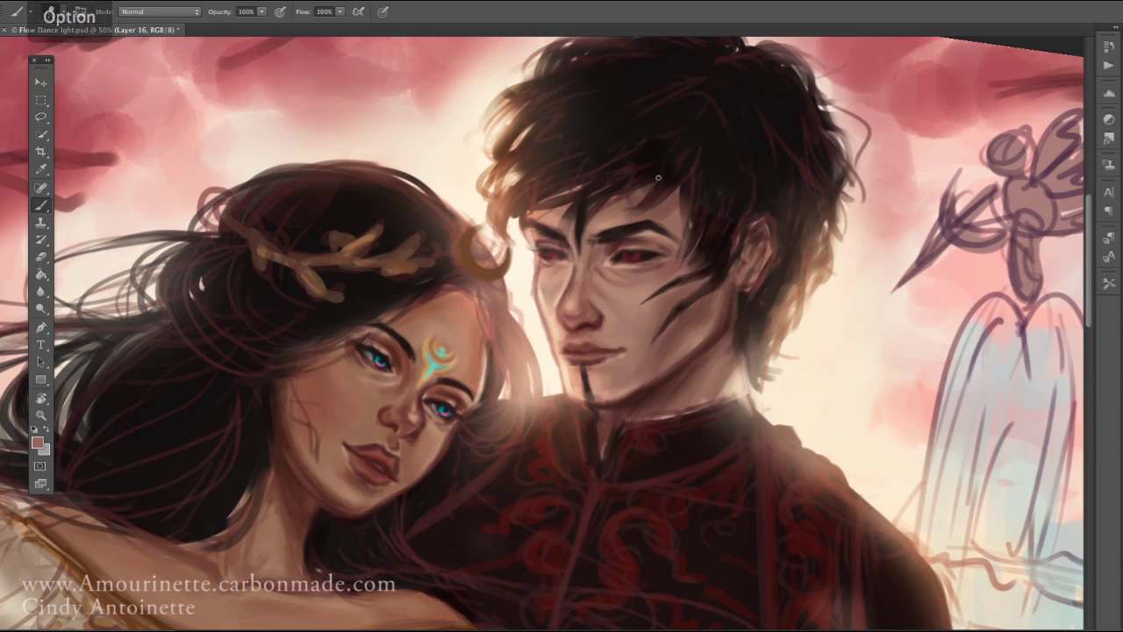
Darken the upper edge of the man's collar with a near-black brush stroke
{"action": "right_click", "coordinate": [732, 325]}
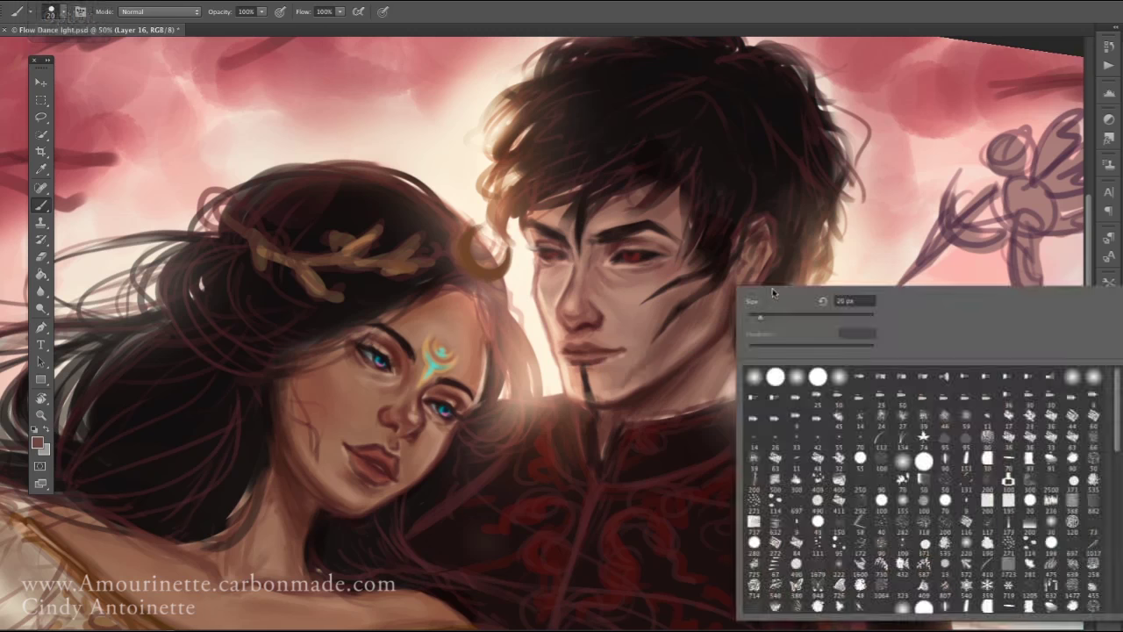
{"action": "left_click", "coordinate": [645, 359]}
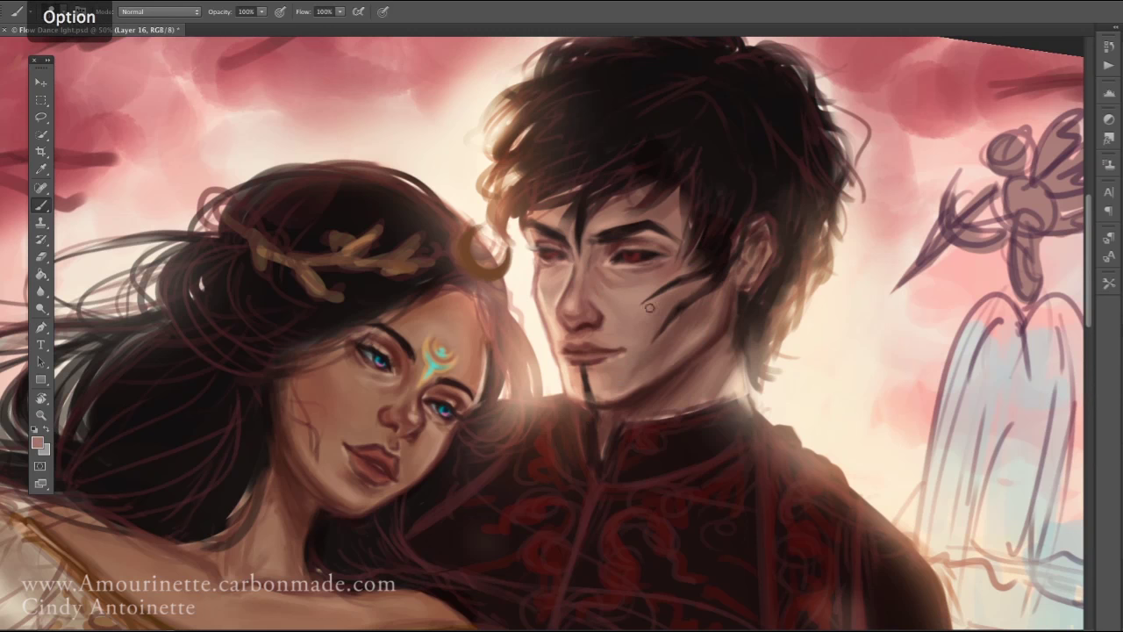
{"action": "left_click_drag", "start_coordinate": [625, 426], "coordinate": [738, 396]}
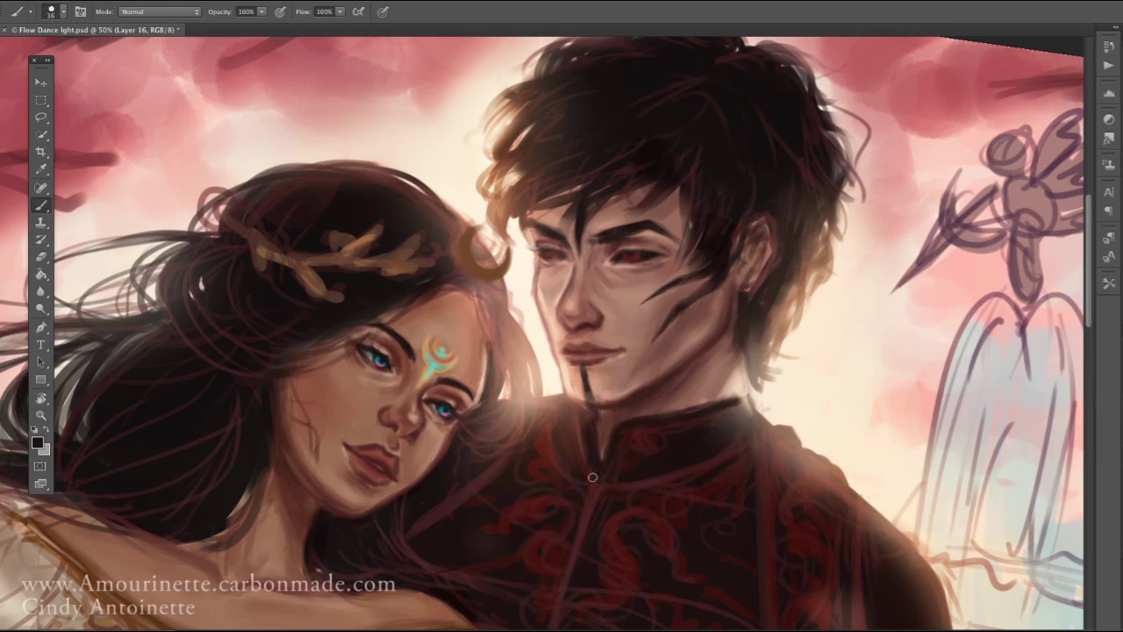
Sample a skin tone from the man's face and flip the canvas horizontally
{"action": "left_click_drag", "start_coordinate": [762, 283], "coordinate": [596, 363]}
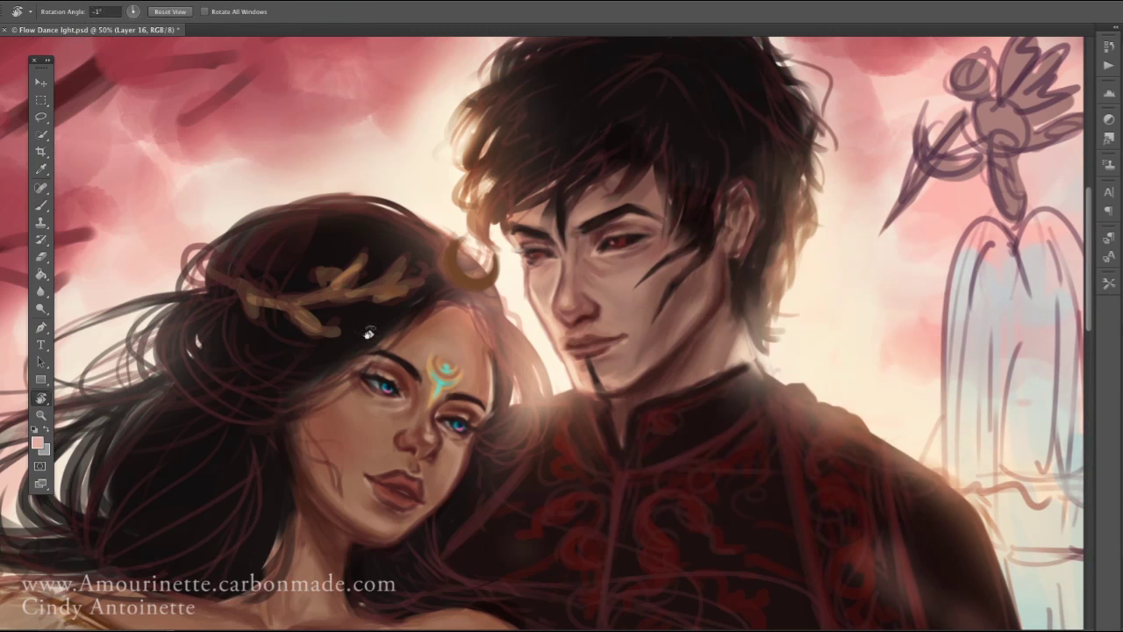
{"action": "left_click_drag", "start_coordinate": [865, 243], "coordinate": [666, 342]}
{"action": "left_click", "coordinate": [633, 355], "text": "alt"}
{"action": "key", "text": "ctrl+shift+h"}
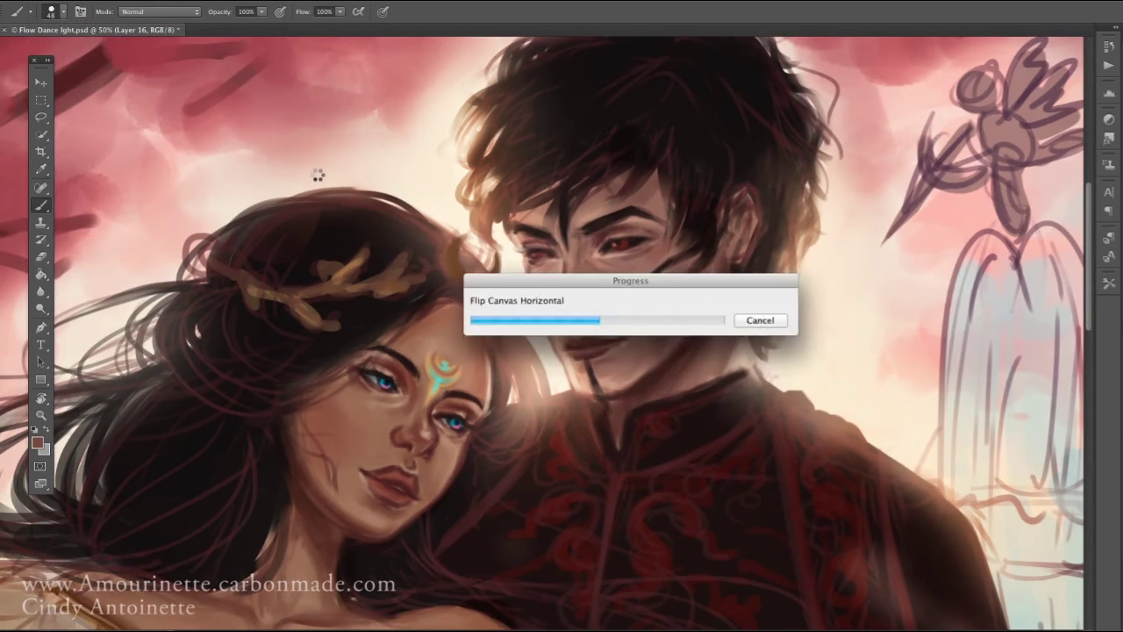
Touch up the skin around the woman's nose and eyes with a tone sampled from her face
{"action": "left_click_drag", "start_coordinate": [992, 391], "coordinate": [676, 355]}
{"action": "right_click", "coordinate": [632, 356]}
{"action": "left_click", "coordinate": [582, 365], "text": "alt"}
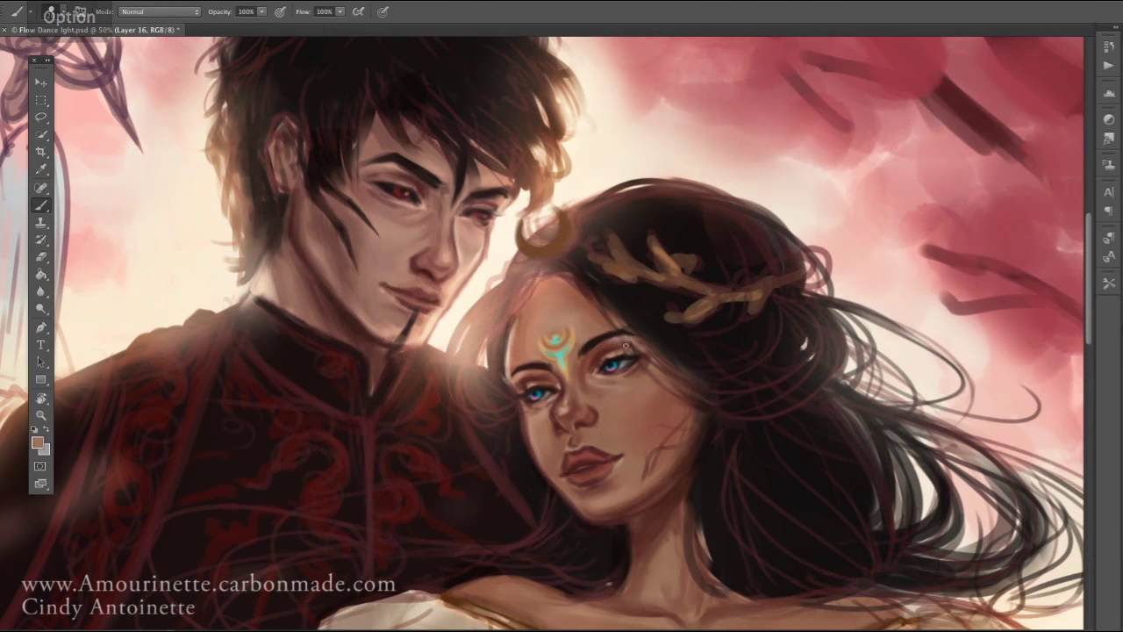
{"action": "left_click_drag", "start_coordinate": [570, 408], "coordinate": [551, 360]}
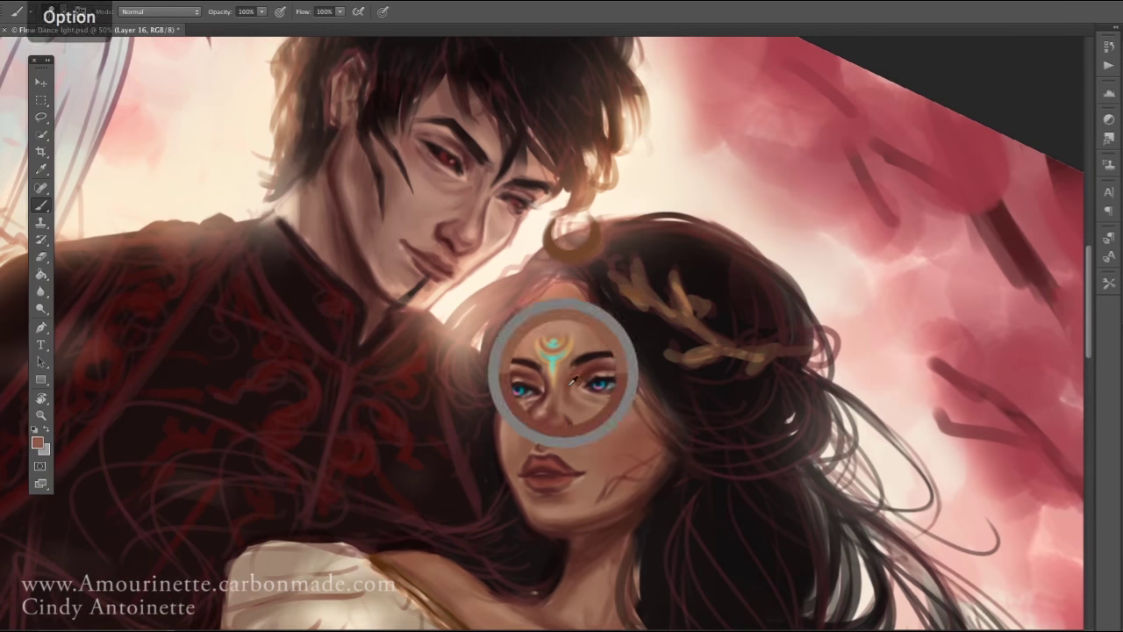
Refine the edges of the woman's lips and the skin around her mouth with sampled tones and a 17 px brush
{"action": "left_click", "coordinate": [548, 469], "text": "alt"}
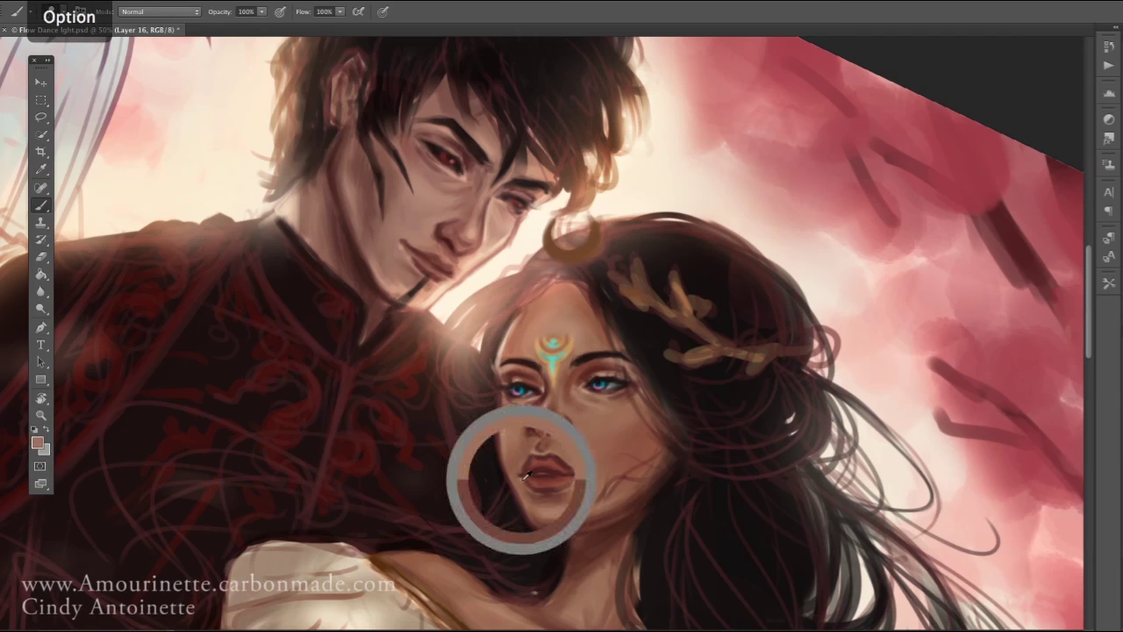
{"action": "left_click_drag", "start_coordinate": [71, 420], "coordinate": [445, 288]}
{"action": "left_click", "coordinate": [445, 288], "text": "alt"}
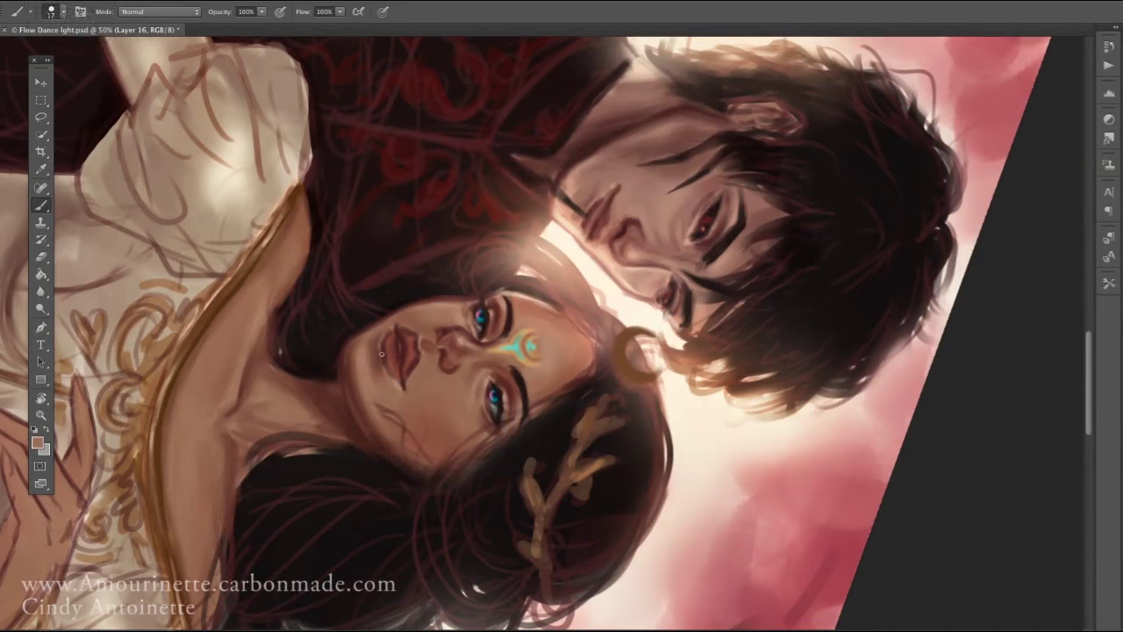
{"action": "left_click", "coordinate": [395, 385], "text": "alt"}
{"action": "key", "text": "r"}
{"action": "left_click_drag", "start_coordinate": [395, 384], "coordinate": [604, 505]}
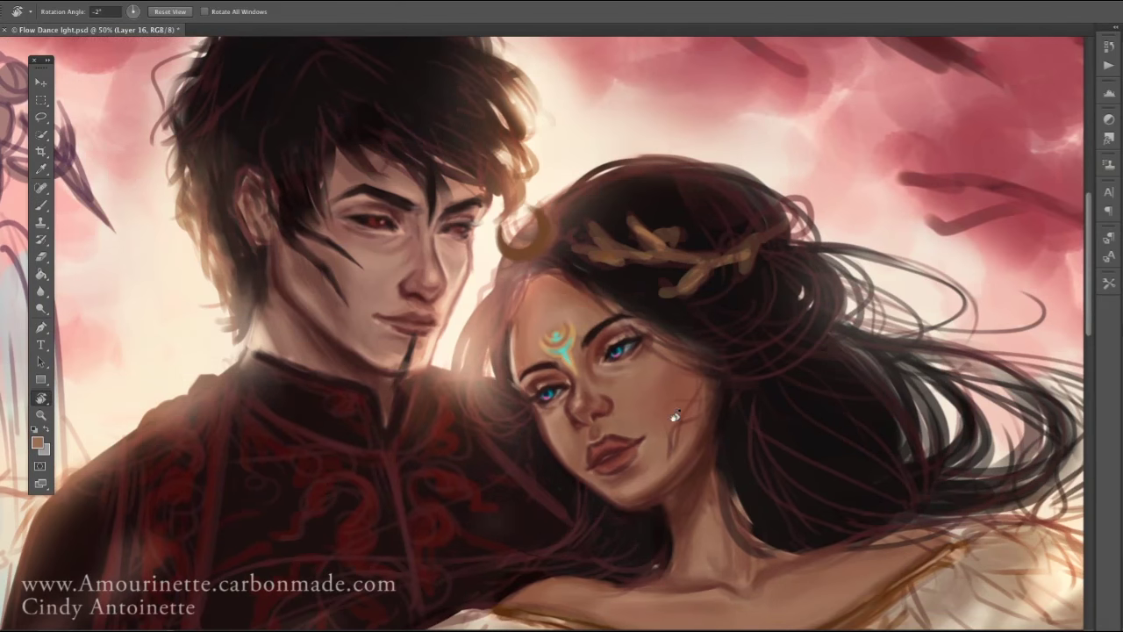
Examine the whole flipped composition and both faces with the canvas rotation reset
{"action": "key", "text": "b"}
{"action": "right_click", "coordinate": [675, 417]}
{"action": "key", "text": "Escape"}
{"action": "key", "text": "z"}
{"action": "left_click", "coordinate": [675, 417], "text": "alt"}
{"action": "key", "text": "r"}
{"action": "left_click_drag", "start_coordinate": [965, 351], "coordinate": [990, 387]}
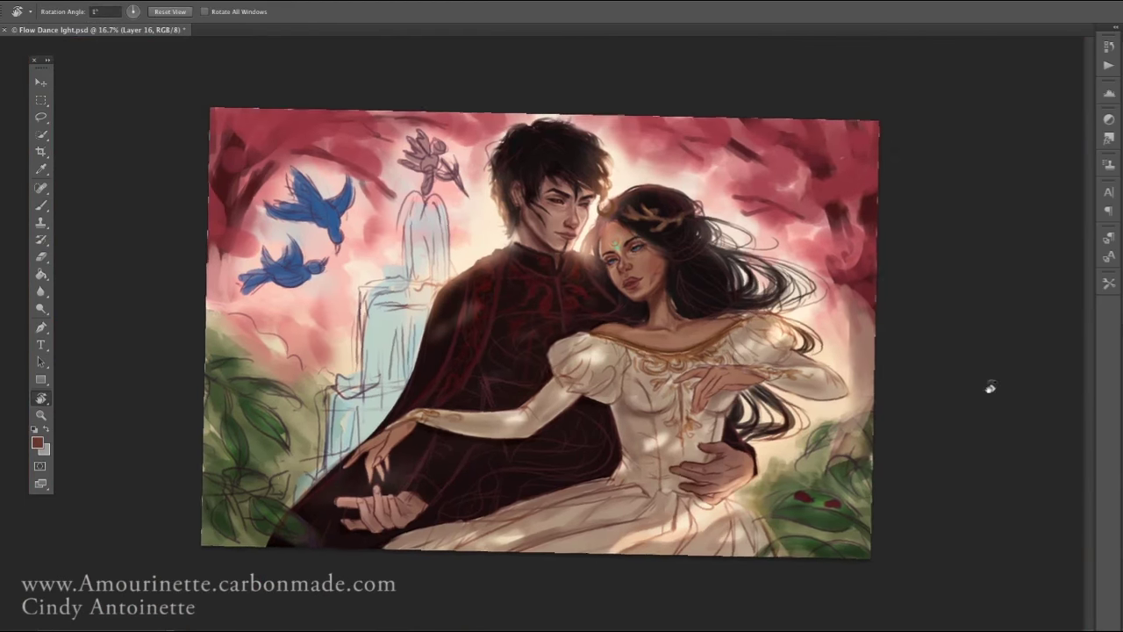
{"action": "left_click", "coordinate": [170, 11]}
{"action": "key", "text": "z"}
{"action": "left_click", "coordinate": [667, 176]}
Merge the selected layers
{"action": "key", "text": "b"}
{"action": "right_click", "coordinate": [1110, 228]}
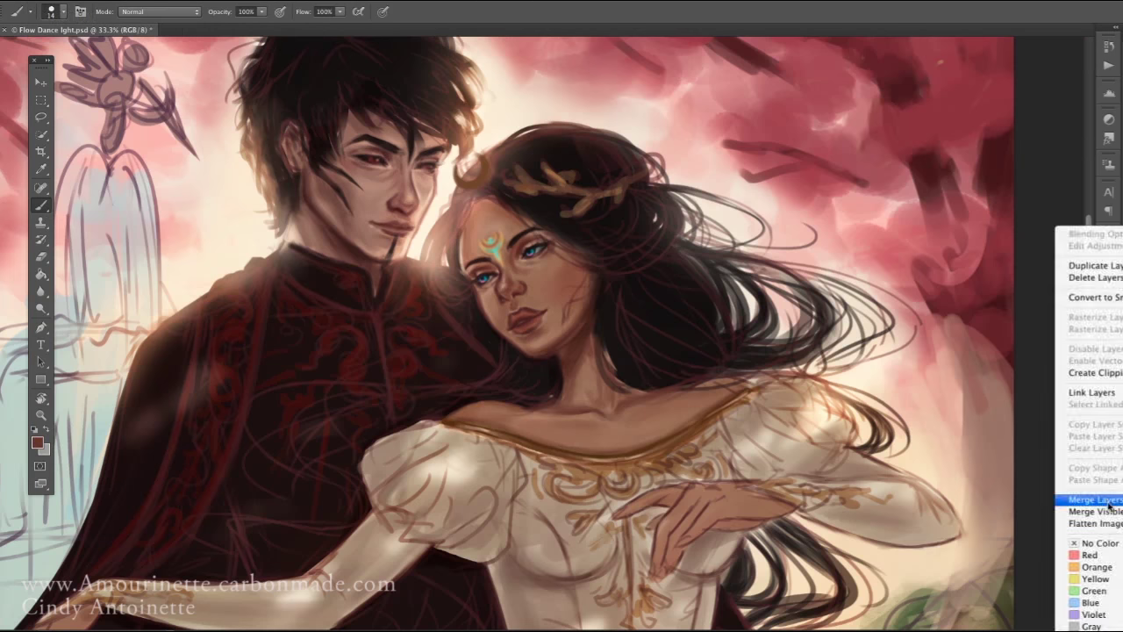
{"action": "left_click", "coordinate": [1095, 499]}
Pick a new foreground colour and touch up the woman's lips on a new layer with a 14 px brush
{"action": "left_click", "coordinate": [37, 441]}
{"action": "left_click", "coordinate": [953, 105]}
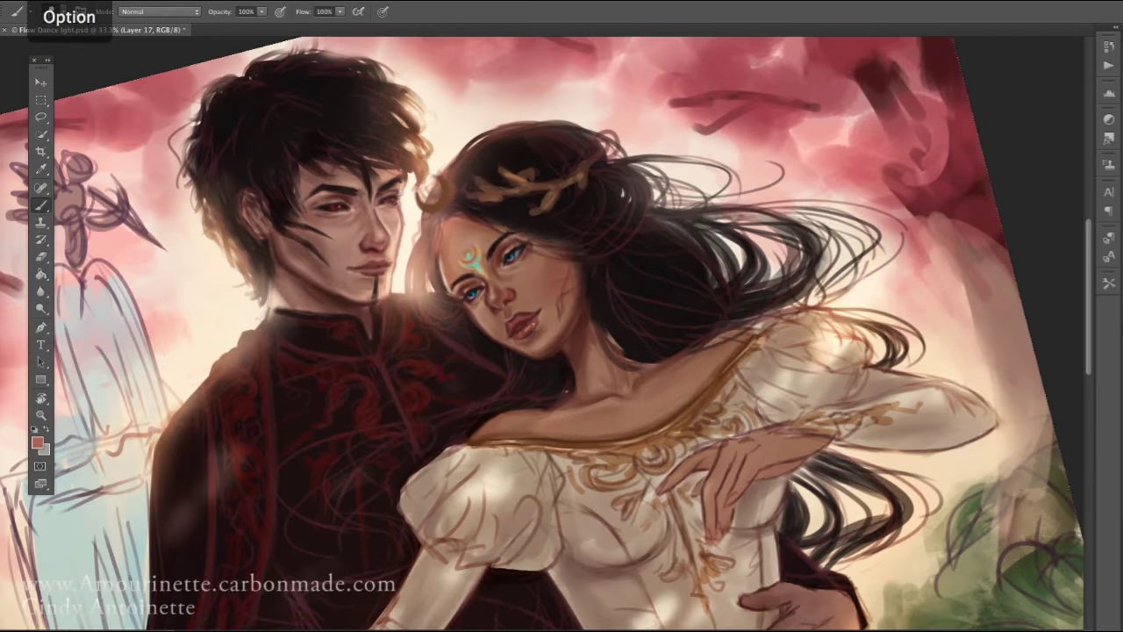
{"action": "left_click", "coordinate": [537, 315], "text": "alt"}
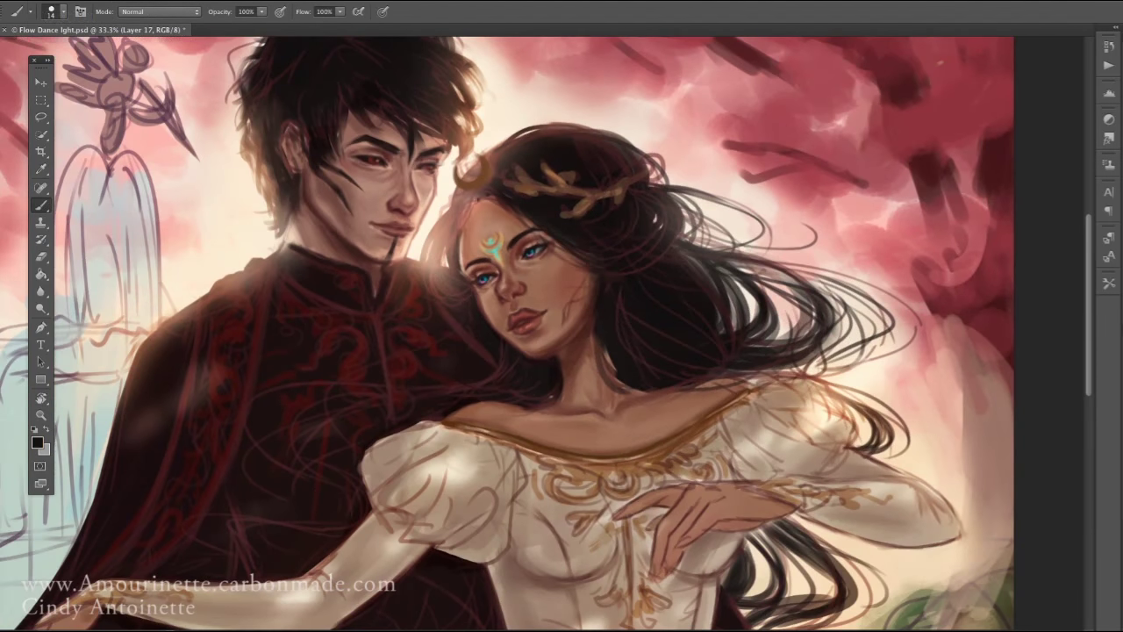
{"action": "right_click", "coordinate": [451, 134]}
{"action": "key", "text": "Escape"}
{"action": "key", "text": "r"}
{"action": "left_click_drag", "start_coordinate": [526, 325], "coordinate": [526, 325]}
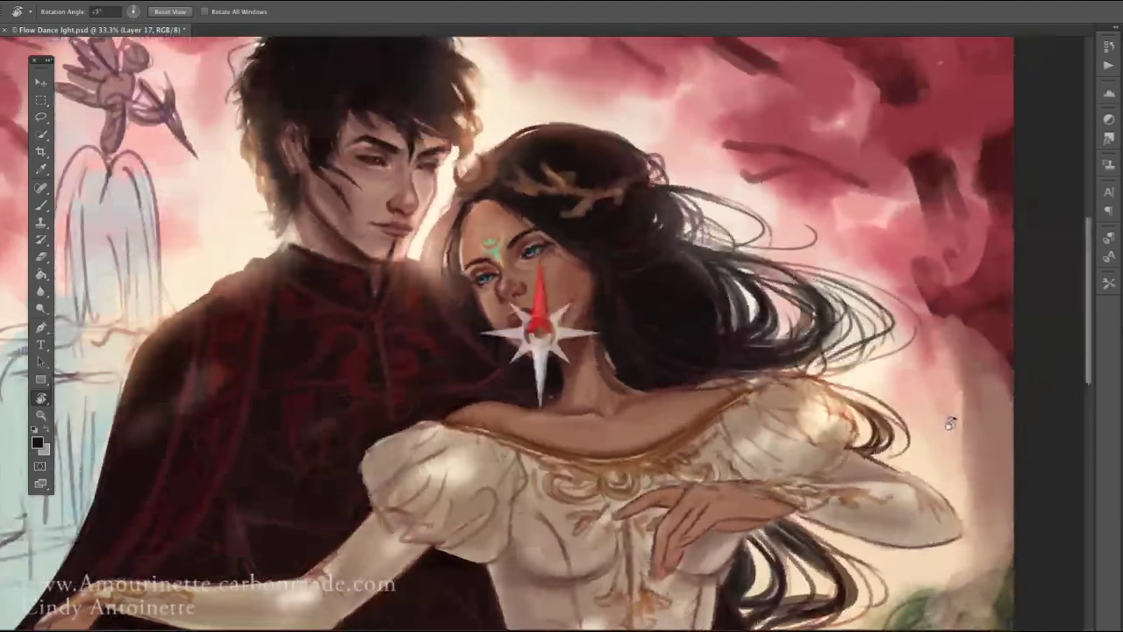
{"action": "key", "text": "ctrl+minus"}
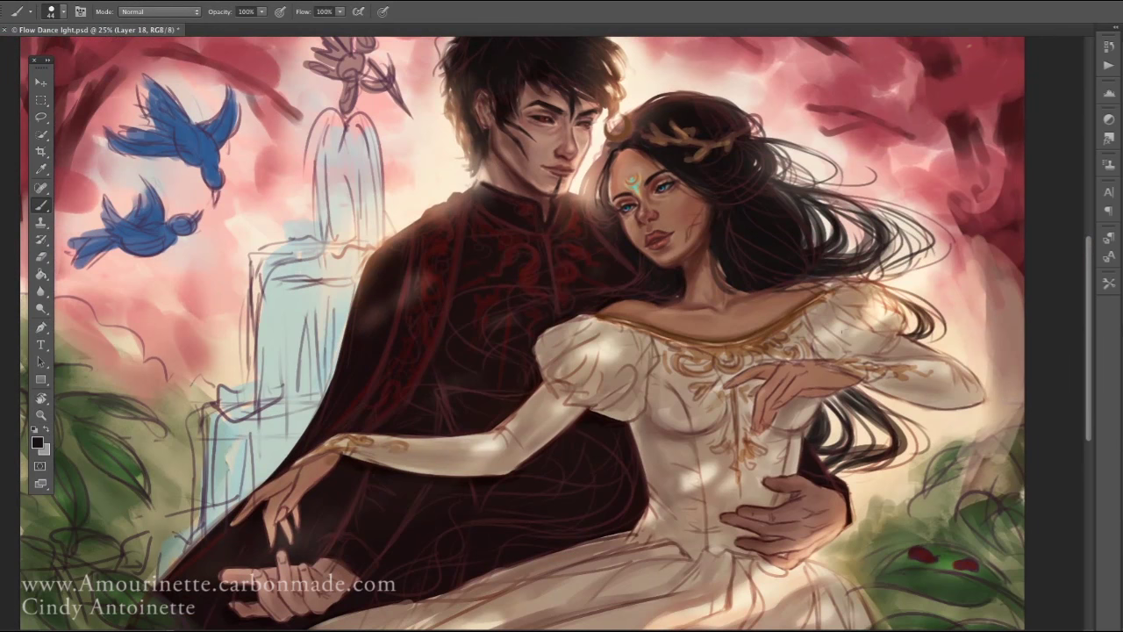
Shade the bodice of the woman's dress on a new layer with a soft brown and a 101 px brush
{"action": "right_click", "coordinate": [877, 397]}
{"action": "key", "text": "Escape"}
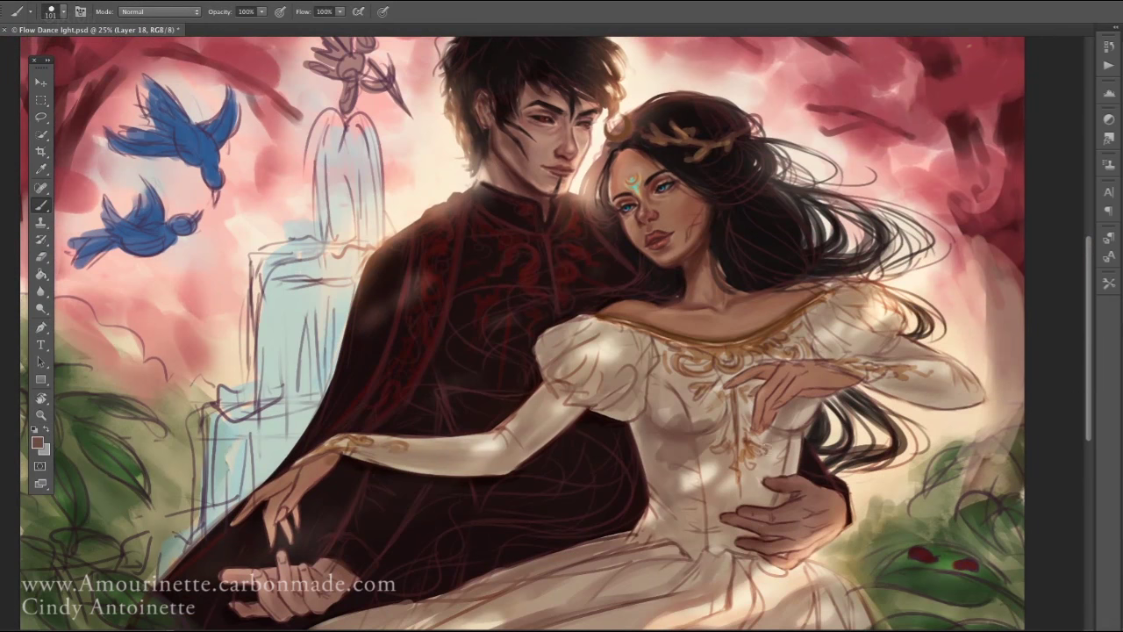
{"action": "key", "text": "b"}
{"action": "left_click_drag", "start_coordinate": [804, 436], "coordinate": [819, 393]}
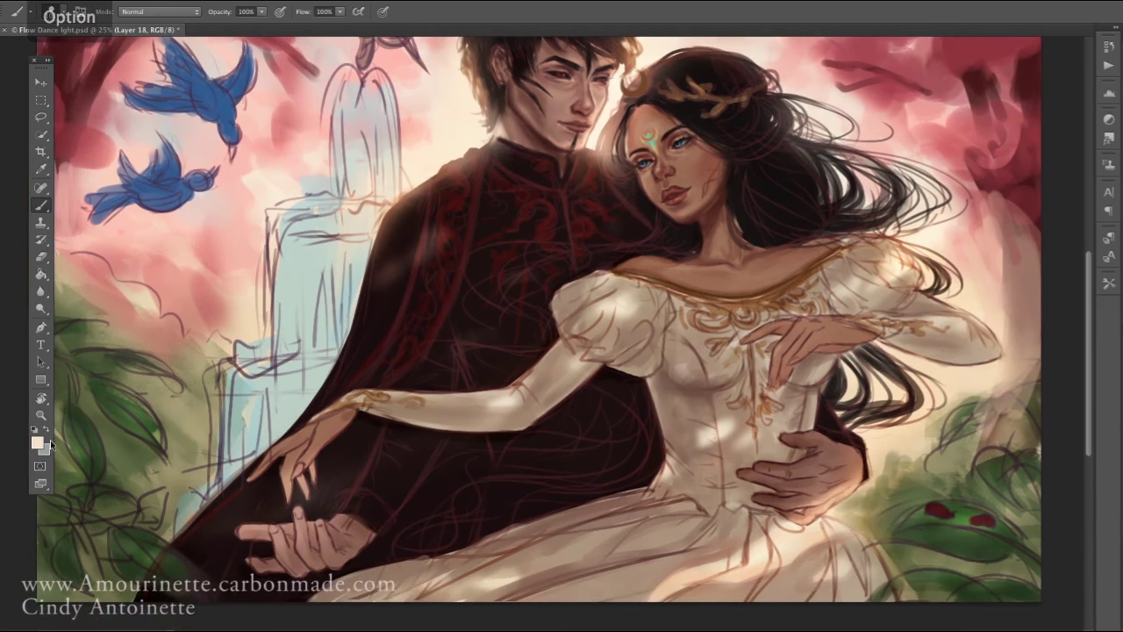
Clean up the edge between the dark cloak and the skirt with sampled tones and a 64 px brush
{"action": "left_click", "coordinate": [825, 530], "text": "alt"}
{"action": "right_click", "coordinate": [770, 298]}
{"action": "key", "text": "Escape"}
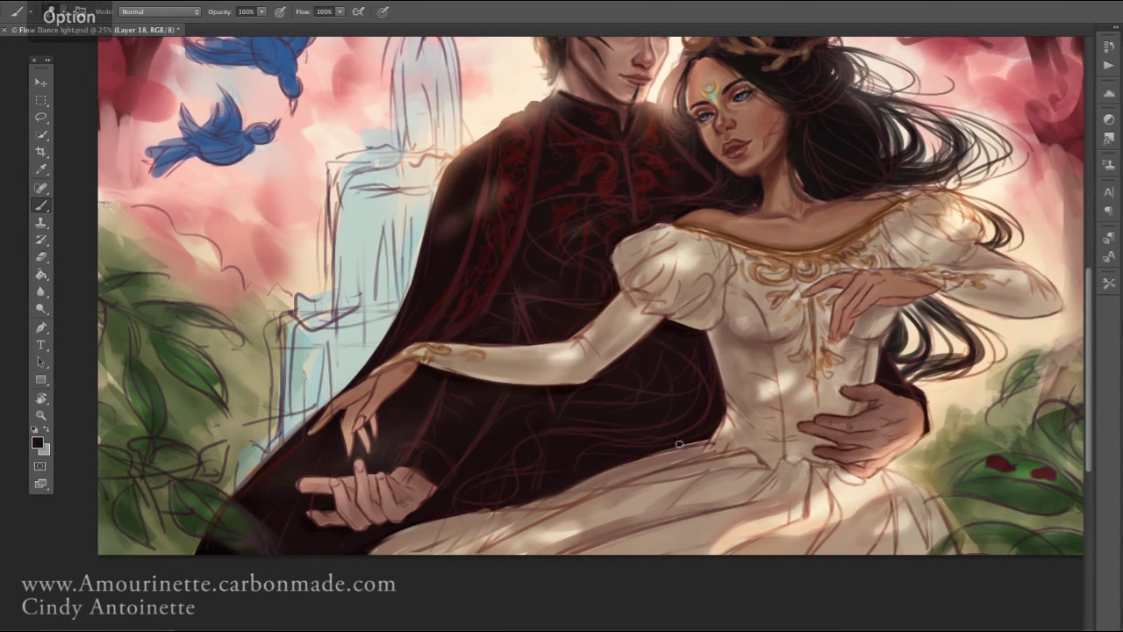
{"action": "key", "text": "r"}
{"action": "left_click_drag", "start_coordinate": [614, 264], "coordinate": [526, 289]}
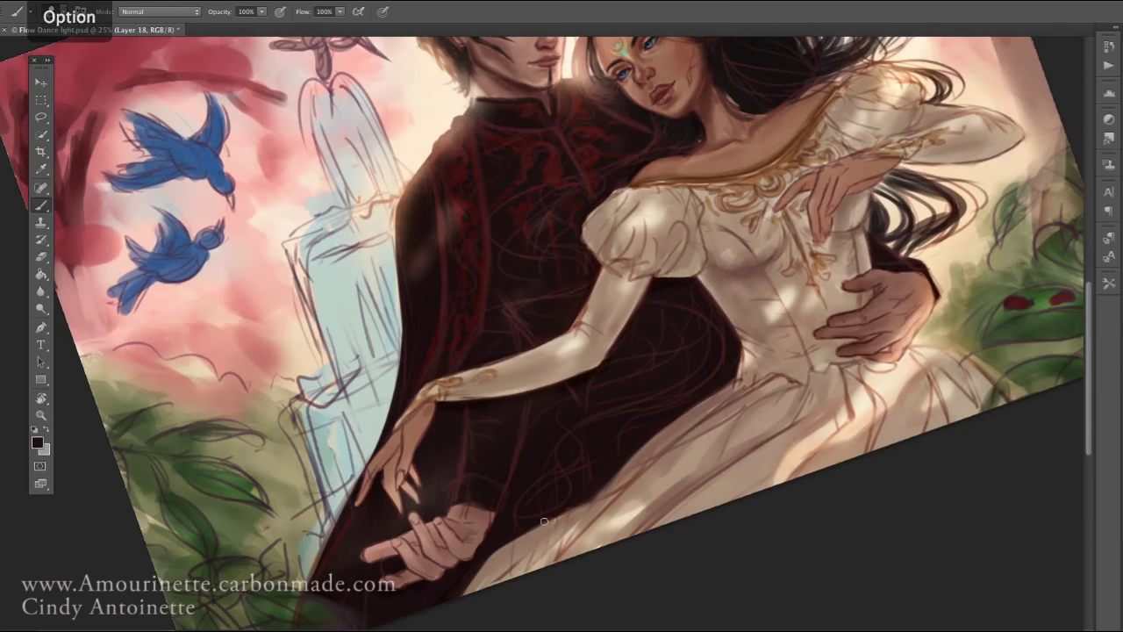
{"action": "left_click_drag", "start_coordinate": [610, 482], "coordinate": [924, 517]}
{"action": "key", "text": "b"}
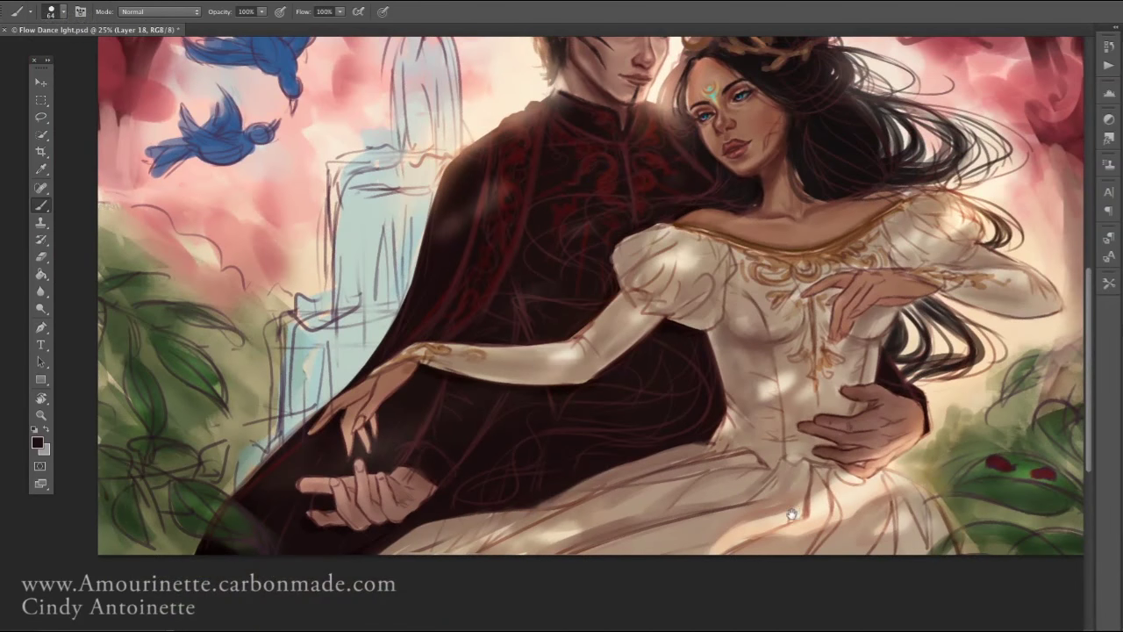
Sample a brown tone and open the Liquify filter
{"action": "left_click", "coordinate": [700, 302], "text": "alt"}
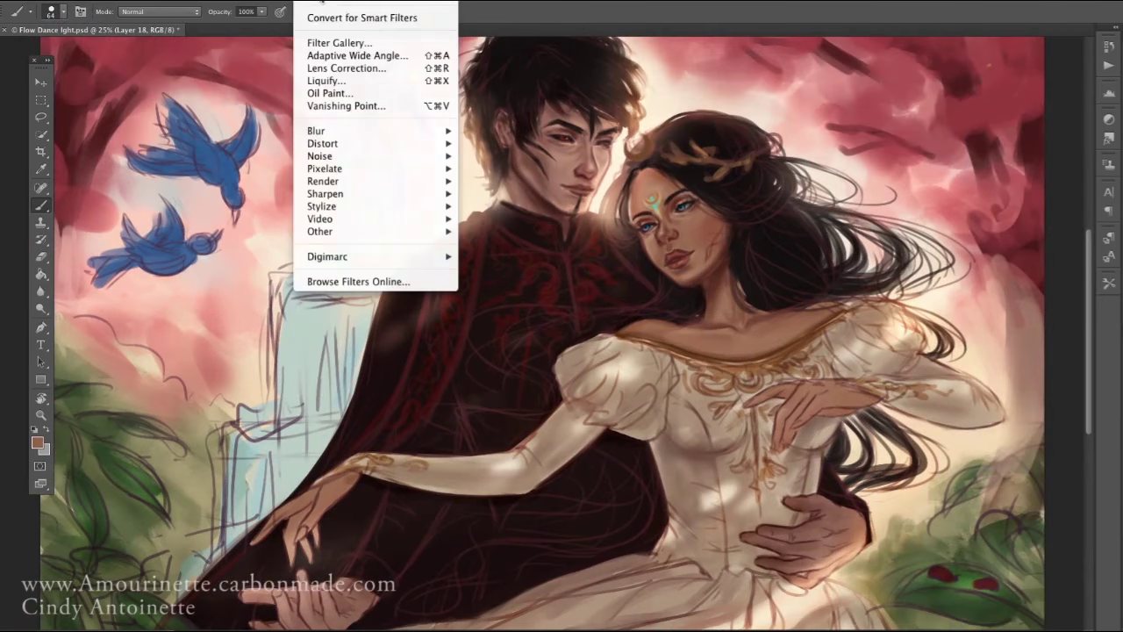
{"action": "left_click", "coordinate": [348, 77]}
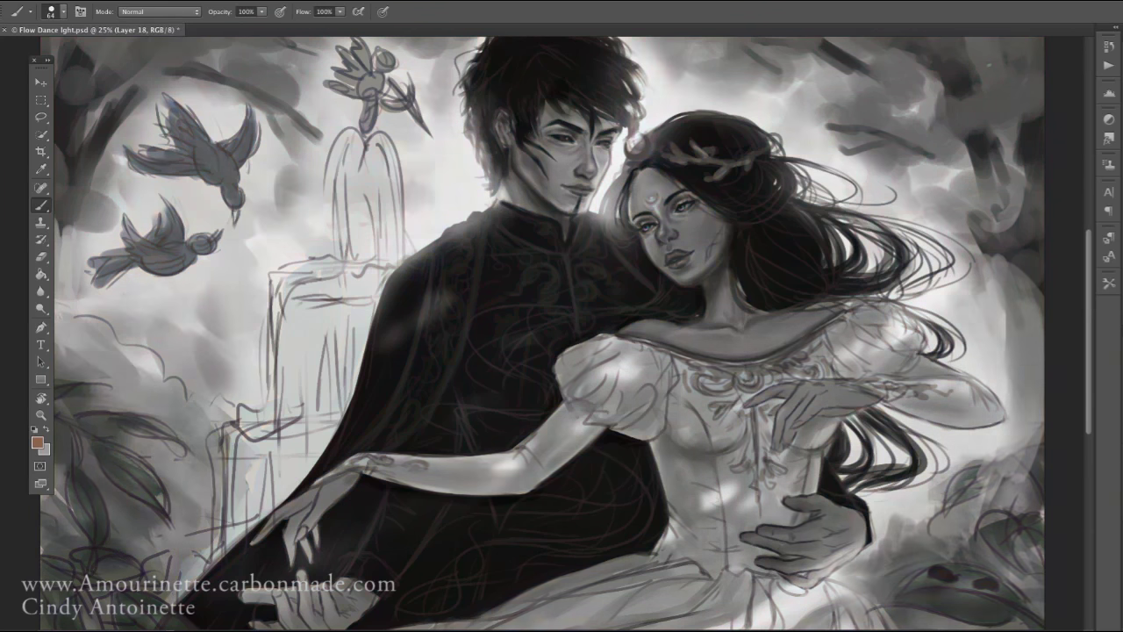
Sample a tone from the woman's bodice and enlarge the brush by six increments
{"action": "left_click", "coordinate": [693, 474], "text": "alt"}
{"action": "key", "text": "bracketright"}
{"action": "key", "text": "bracketright"}
{"action": "key", "text": "bracketright"}
{"action": "key", "text": "bracketright"}
{"action": "key", "text": "bracketright"}
{"action": "key", "text": "bracketright"}
Refine the bodice, waist and outstretched sleeve with tones sampled from the dress and skirt
{"action": "mouse_move", "coordinate": [596, 114]}
{"action": "left_mouse_down"}
{"action": "mouse_move", "coordinate": [605, 210]}
{"action": "mouse_move", "coordinate": [632, 263]}
{"action": "mouse_move", "coordinate": [579, 245]}
{"action": "left_mouse_up"}
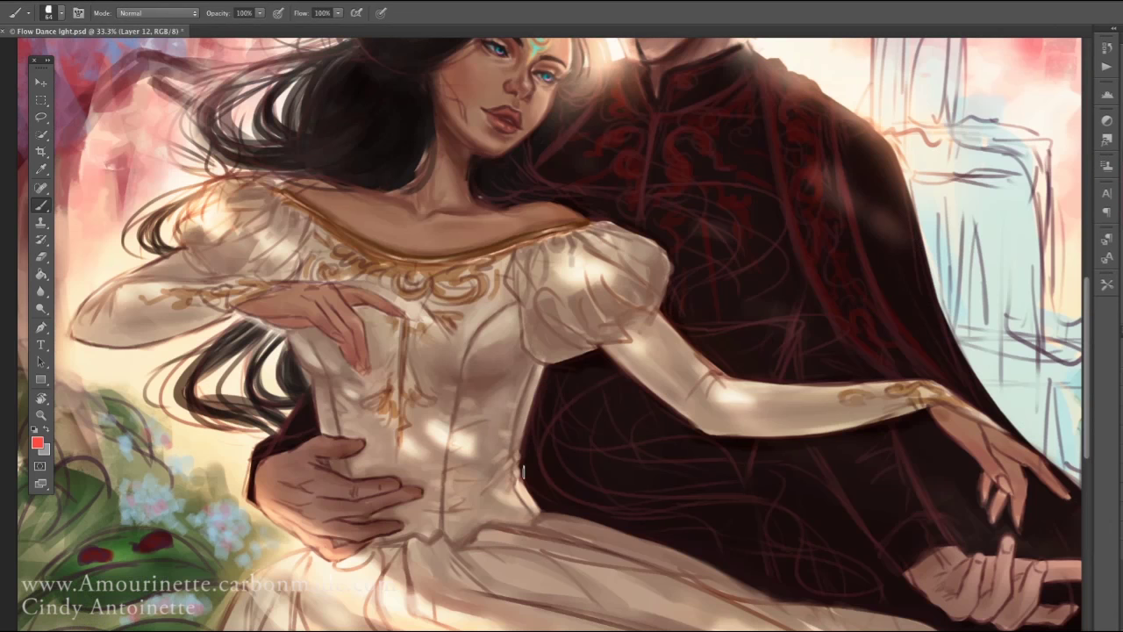
{"action": "left_click", "coordinate": [443, 364], "text": "alt"}
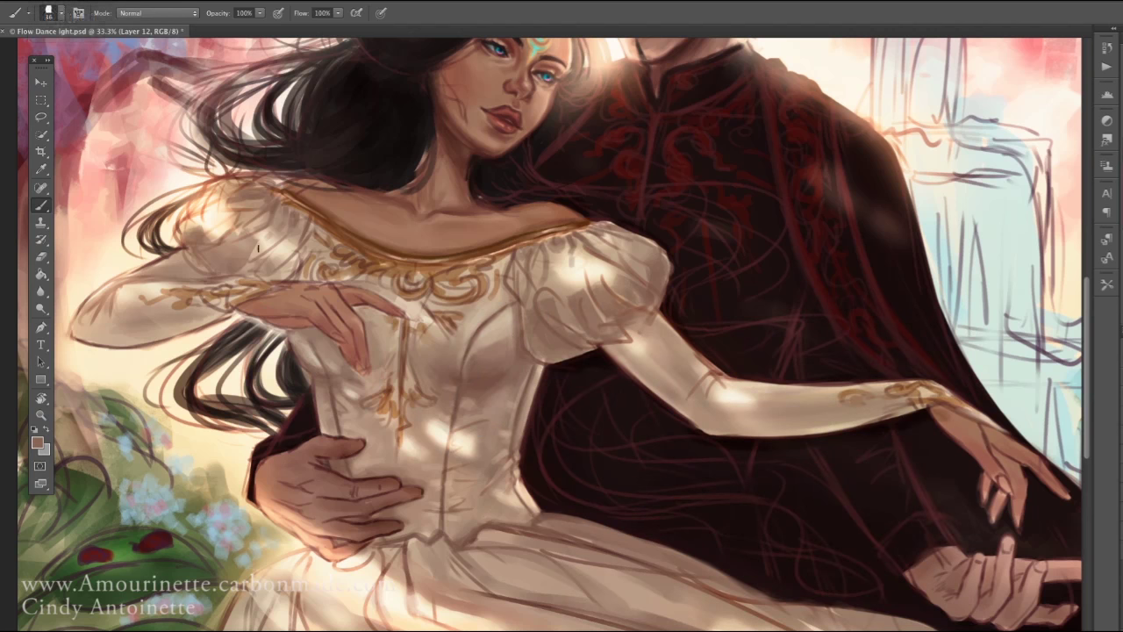
{"action": "scroll", "coordinate": [258, 248], "scroll_direction": "down", "scroll_amount": 2}
{"action": "left_click", "coordinate": [379, 537], "text": "alt"}
{"action": "left_click", "coordinate": [372, 537], "text": "alt"}
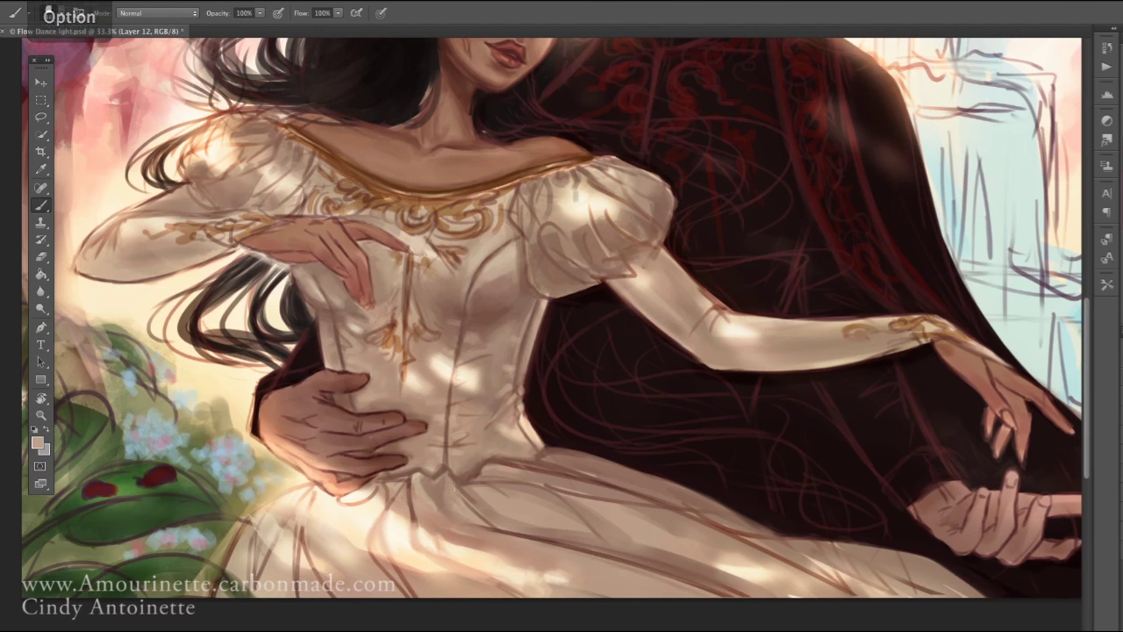
{"action": "key", "text": "alt"}
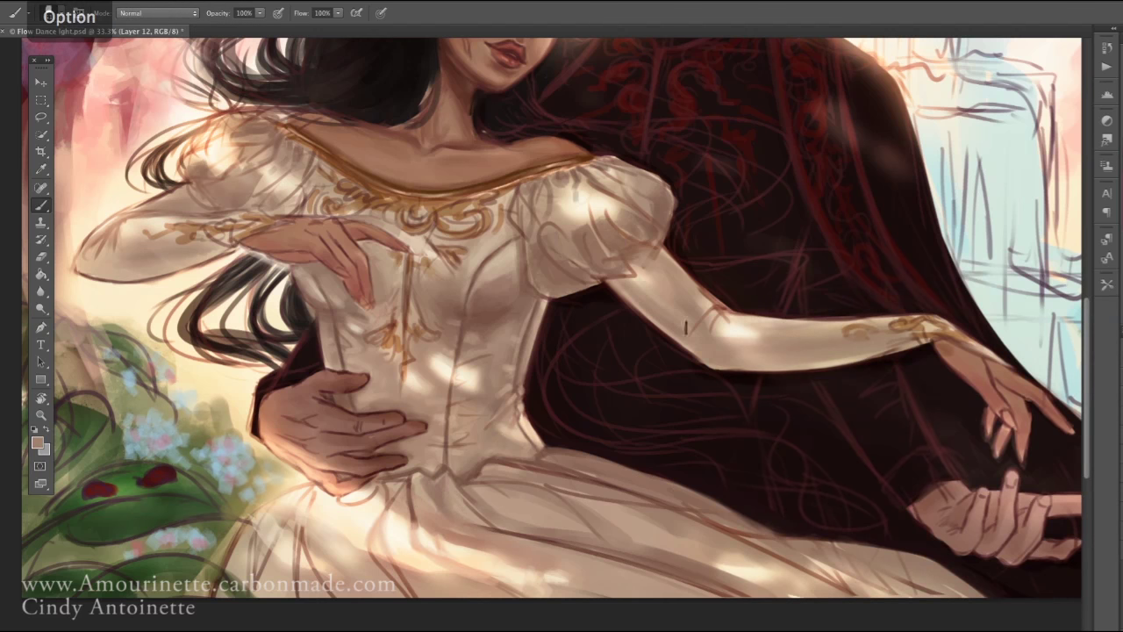
{"action": "left_click", "coordinate": [712, 355], "text": "alt"}
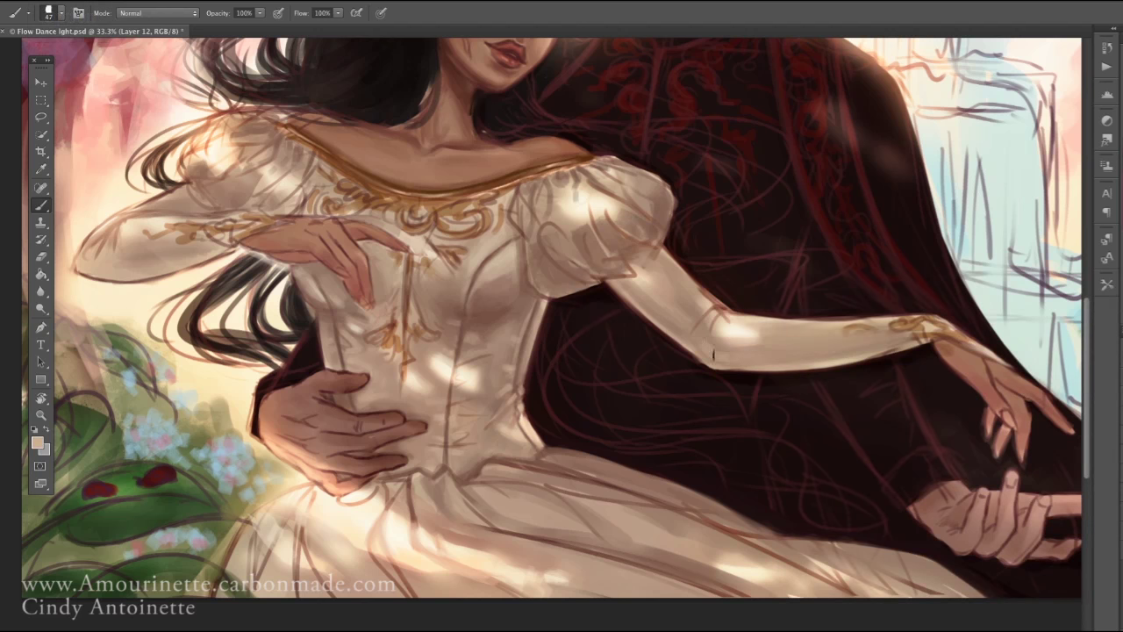
Touch up the raised sleeve with sampled tones and dab pale cream highlights on the skirt with a 24 px brush
{"action": "left_click", "coordinate": [231, 172], "text": "alt"}
{"action": "left_click_drag", "start_coordinate": [88, 256], "coordinate": [211, 243]}
{"action": "left_click", "coordinate": [204, 244], "text": "alt"}
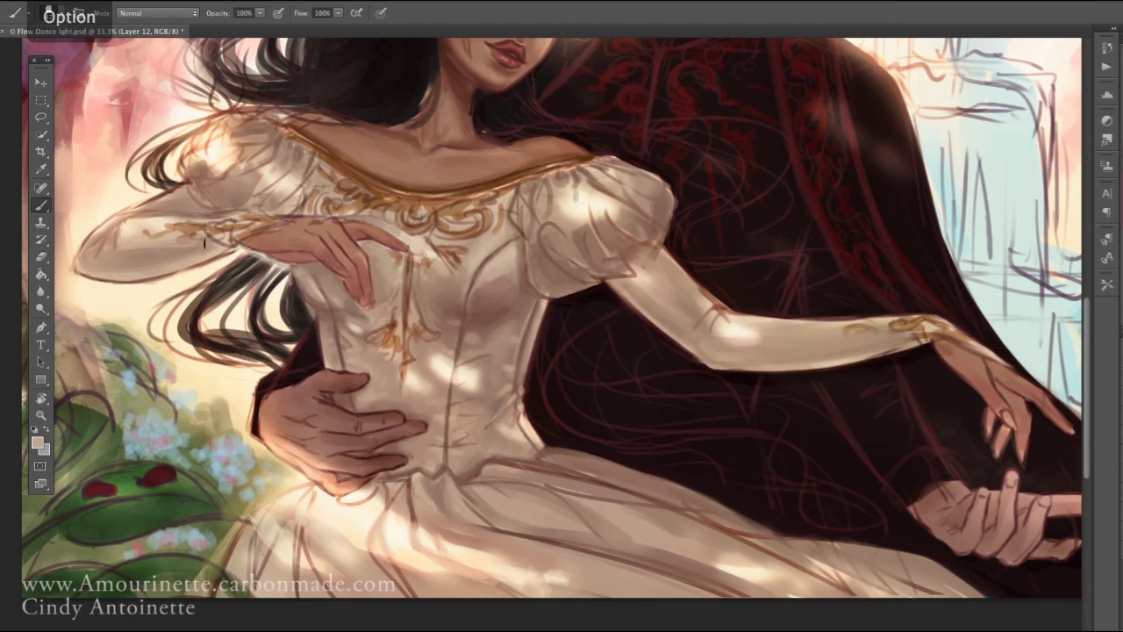
{"action": "left_click", "coordinate": [101, 269], "text": "alt"}
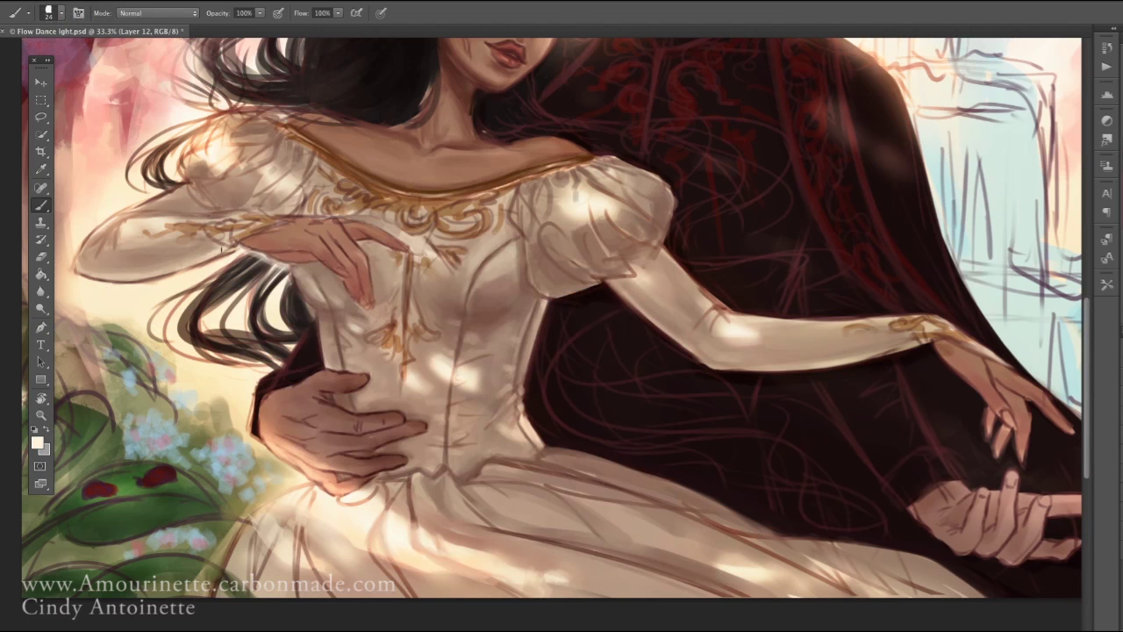
{"action": "left_click_drag", "start_coordinate": [558, 508], "coordinate": [640, 521]}
Sample tones from the puffed sleeves and soften the shading of the sleeve beside the cloak with a 93 px brush
{"action": "left_click", "coordinate": [272, 173], "text": "alt"}
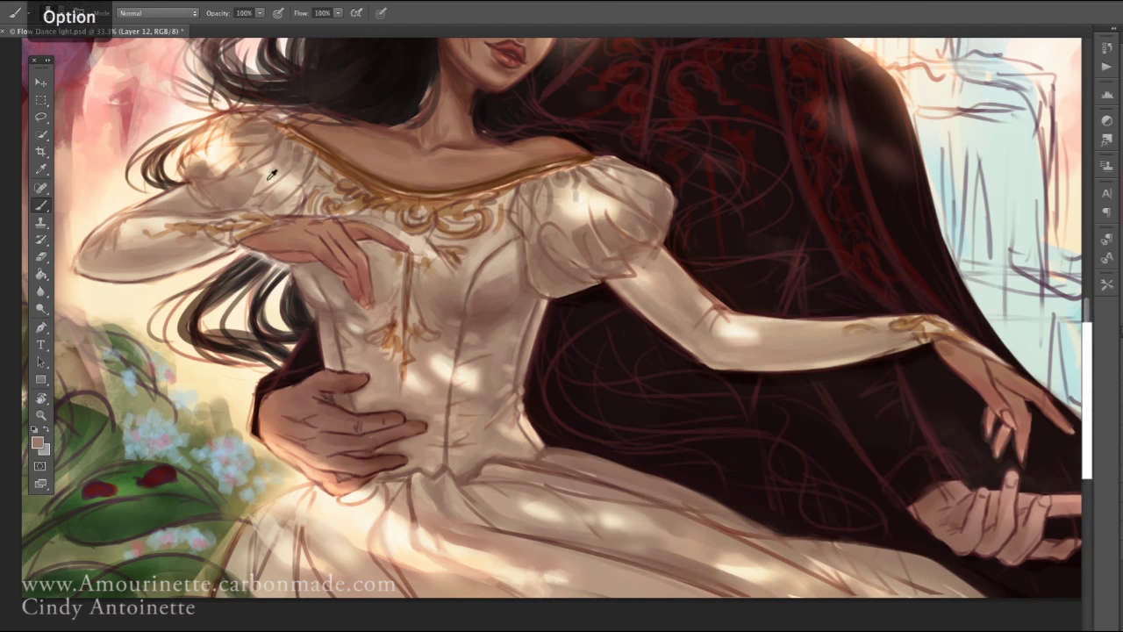
{"action": "left_click", "coordinate": [575, 226], "text": "alt"}
{"action": "right_click", "coordinate": [571, 283]}
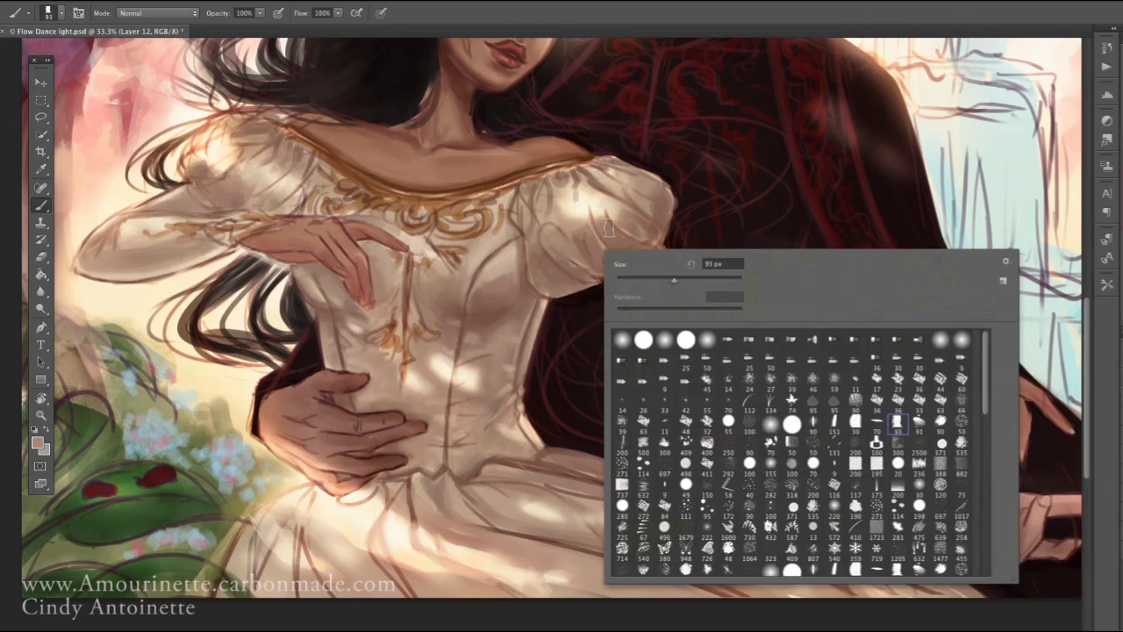
{"action": "left_click", "coordinate": [609, 228]}
Sample a skin tone from the woman's neck and black from her hair
{"action": "scroll", "coordinate": [594, 476], "scroll_direction": "up", "scroll_amount": 3}
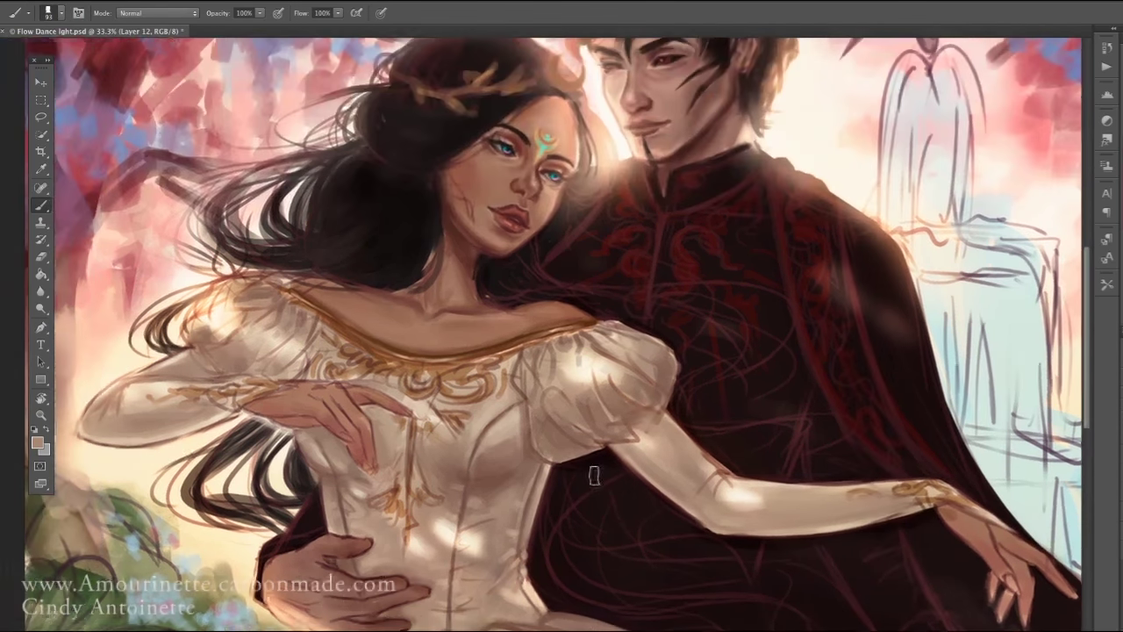
{"action": "left_click", "coordinate": [456, 310], "text": "alt"}
{"action": "scroll", "coordinate": [461, 311], "scroll_direction": "right", "scroll_amount": 2}
{"action": "left_click", "coordinate": [349, 226], "text": "alt"}
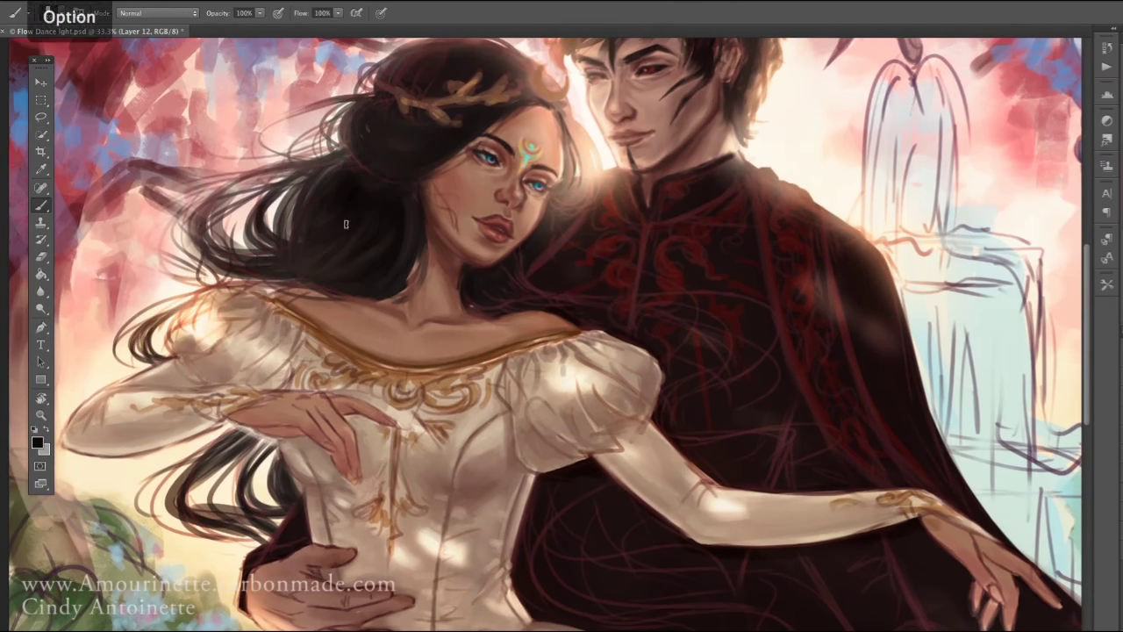
{"action": "scroll", "coordinate": [664, 310], "scroll_direction": "down", "scroll_amount": 4}
{"action": "scroll", "coordinate": [664, 310], "scroll_direction": "right", "scroll_amount": 3}
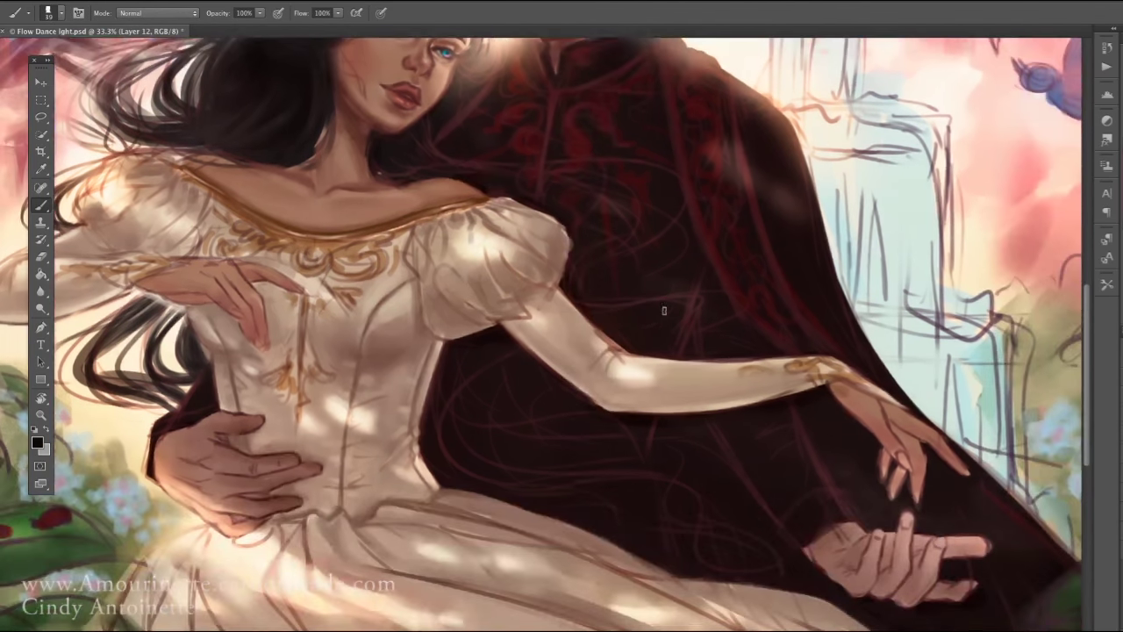
Add a new layer and touch up the hand at the woman's waist with a reddish brown sampled from her outstretched hand
{"action": "key", "text": "ctrl+shift+alt+n"}
{"action": "left_click", "coordinate": [909, 447], "text": "alt"}
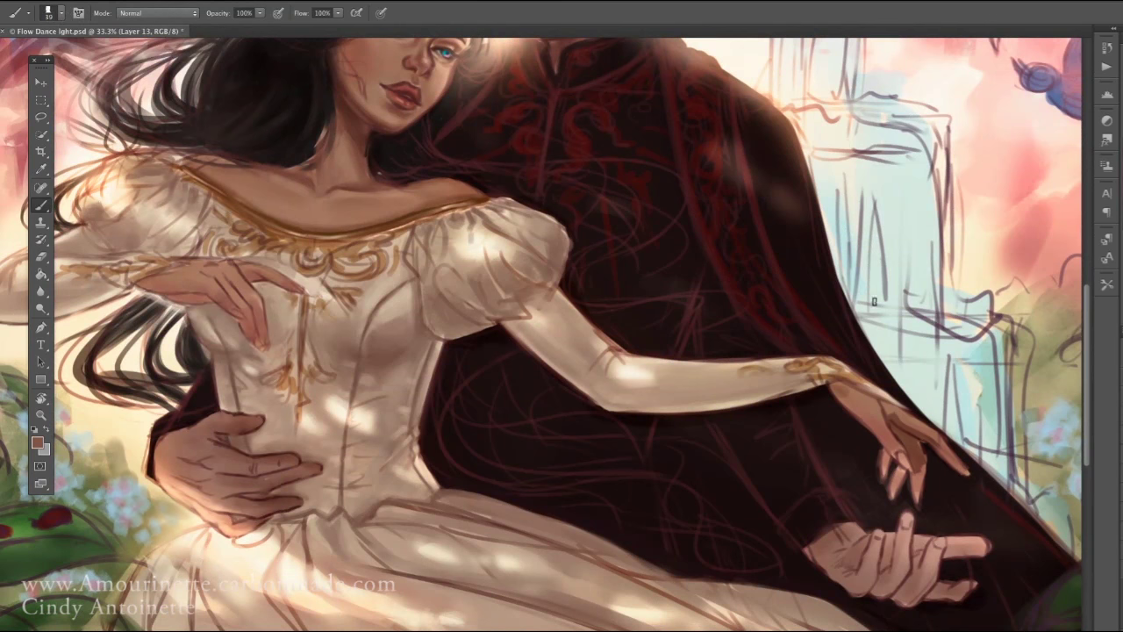
{"action": "right_click", "coordinate": [909, 447]}
{"action": "key", "text": "Escape"}
{"action": "left_click", "coordinate": [48, 203]}
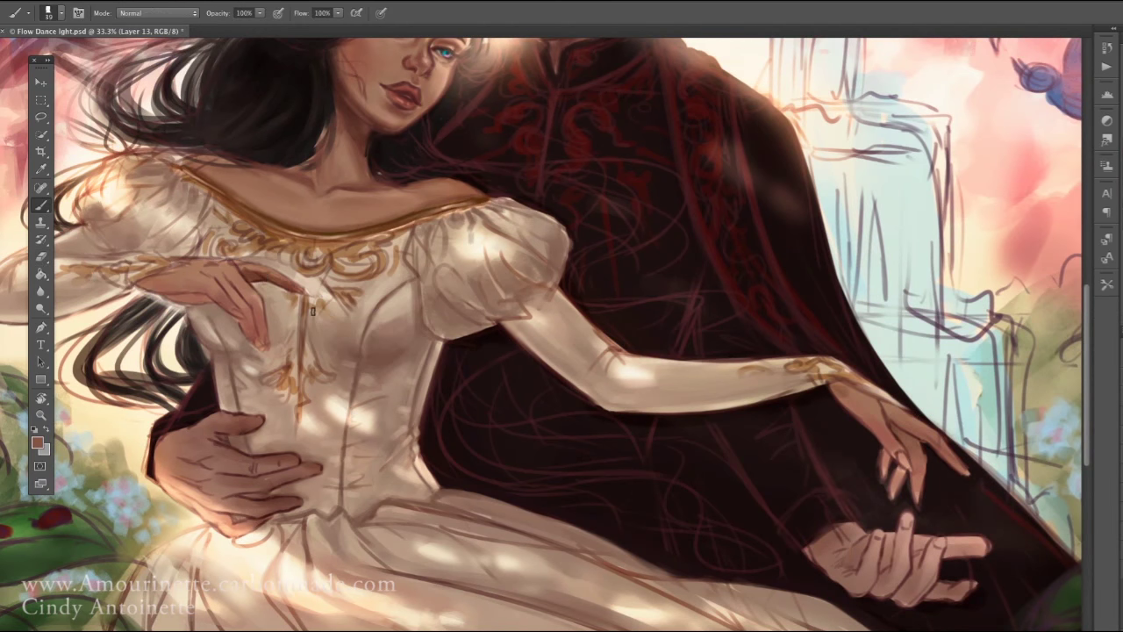
{"action": "left_click", "coordinate": [41, 255]}
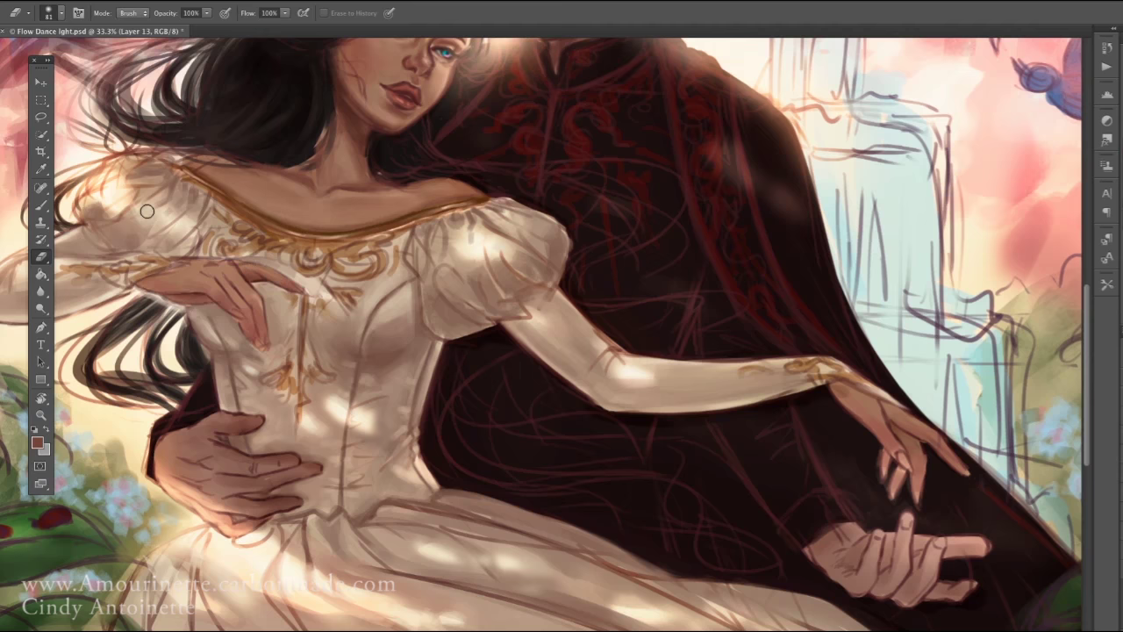
Shade both of the man's hands with a reddish skin tone and a 48 px brush, tidying the strokes with the Eraser
{"action": "key", "text": "b"}
{"action": "scroll", "coordinate": [800, 471], "scroll_direction": "down", "scroll_amount": 3}
{"action": "scroll", "coordinate": [800, 471], "scroll_direction": "up", "scroll_amount": 3}
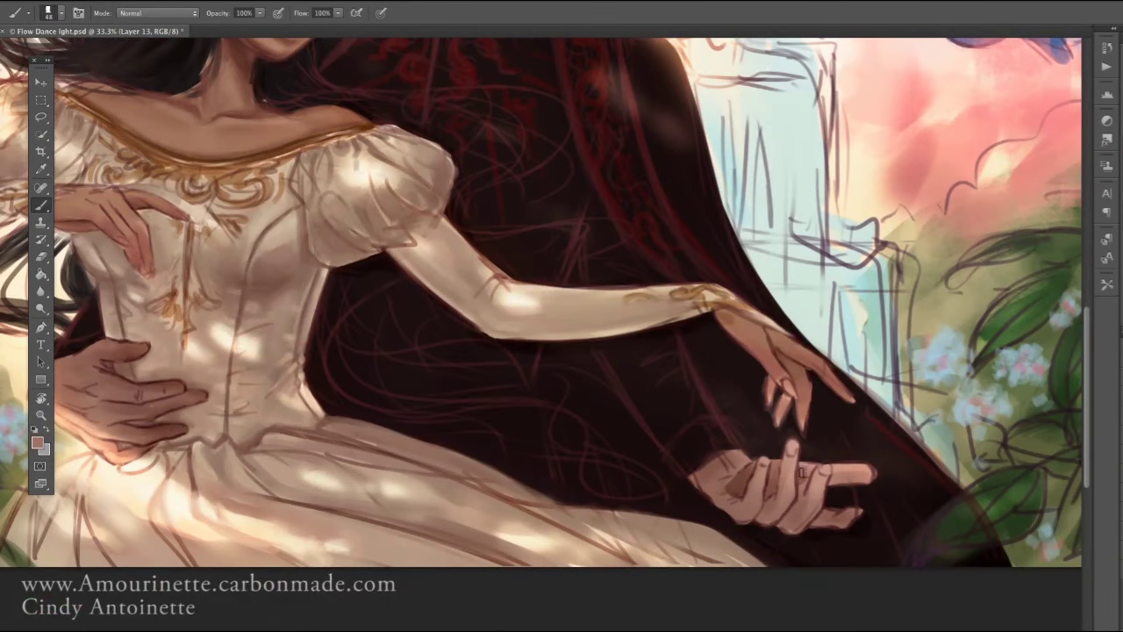
{"action": "scroll", "coordinate": [351, 386], "scroll_direction": "left", "scroll_amount": 5}
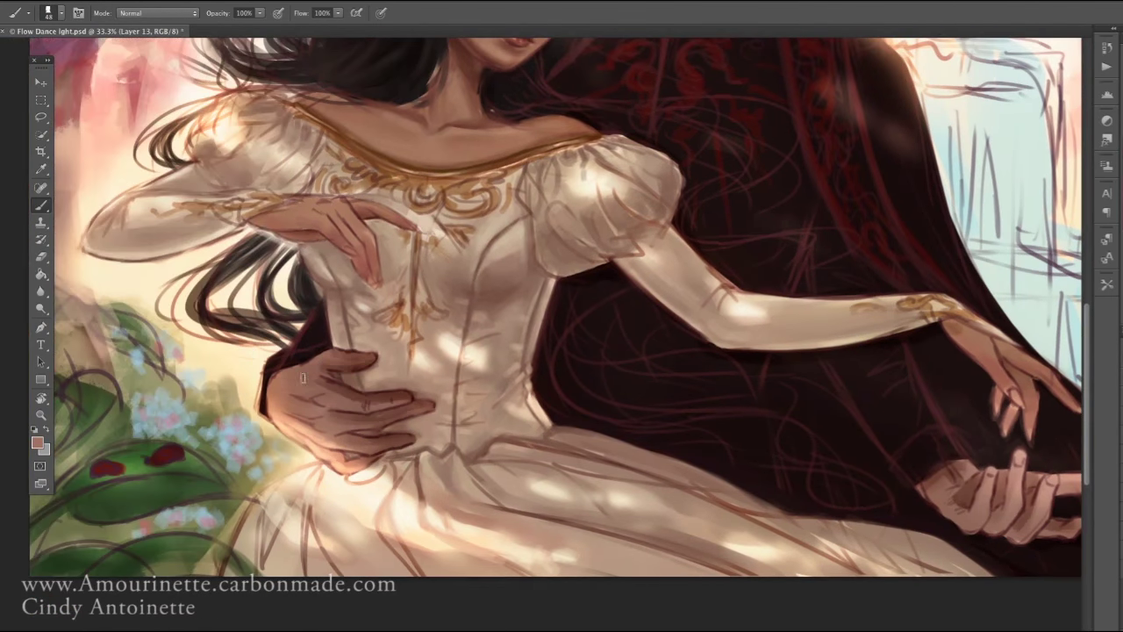
{"action": "key", "text": "e"}
{"action": "scroll", "coordinate": [867, 514], "scroll_direction": "right", "scroll_amount": 2}
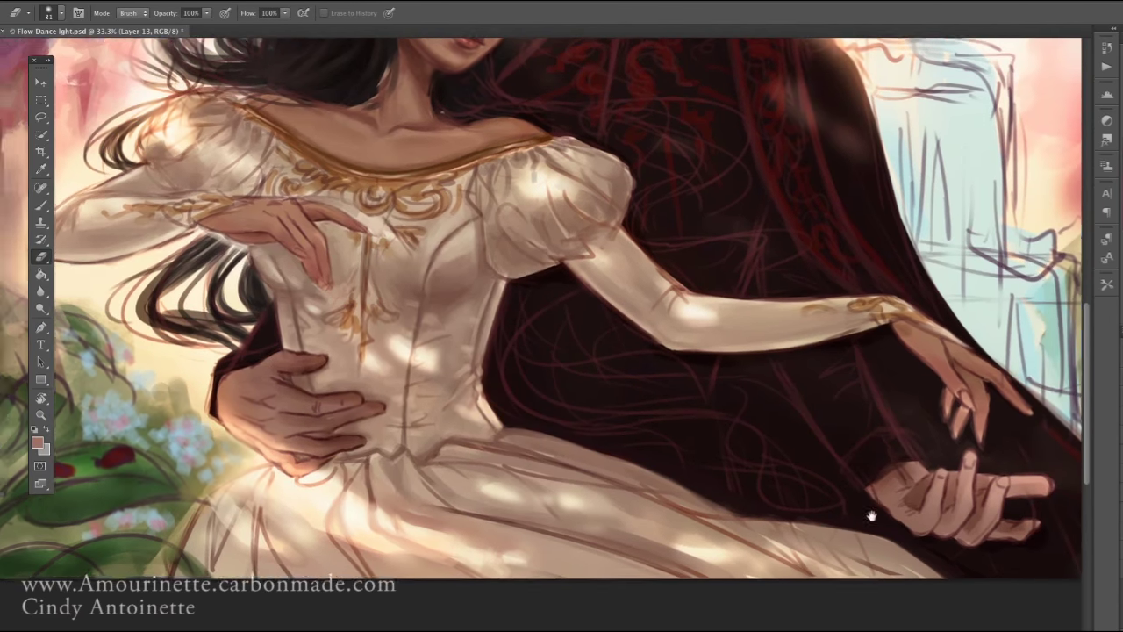
Set the foreground colour to a more saturated reddish pink and the brush size to 157 px
{"action": "scroll", "coordinate": [562, 307], "scroll_direction": "up", "scroll_amount": 5}
{"action": "left_click", "coordinate": [37, 441]}
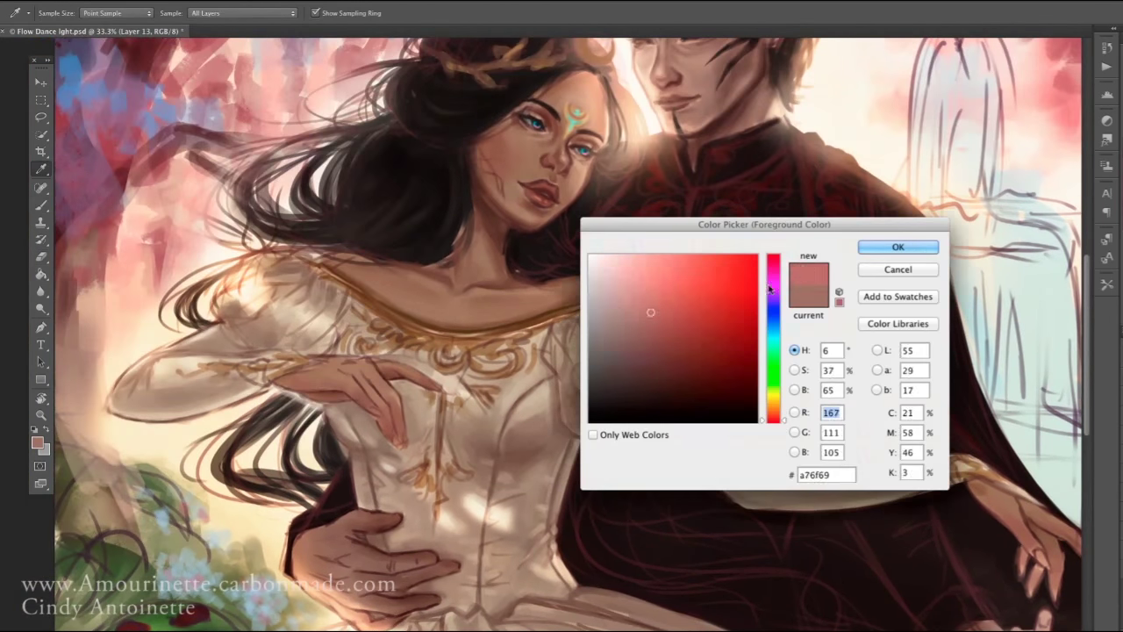
{"action": "left_click", "coordinate": [948, 248]}
{"action": "right_click", "coordinate": [542, 167]}
{"action": "key", "text": "Return"}
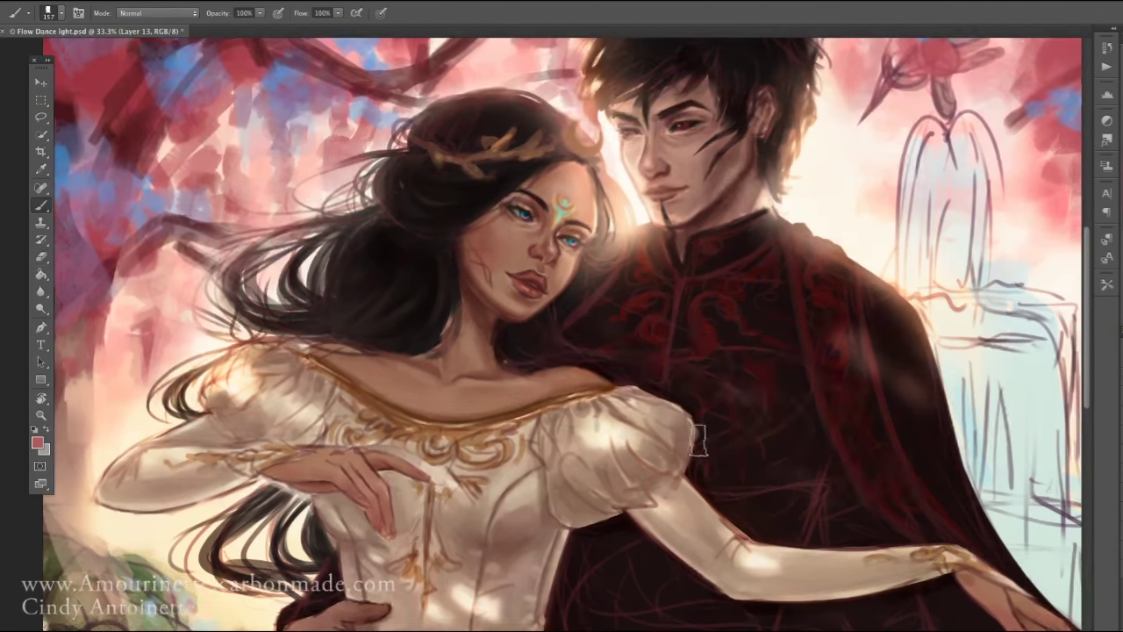
On a new layer, paint light peach accents along the skirt, bodice and puffed sleeve with a 64 px brush
{"action": "left_click", "coordinate": [37, 441]}
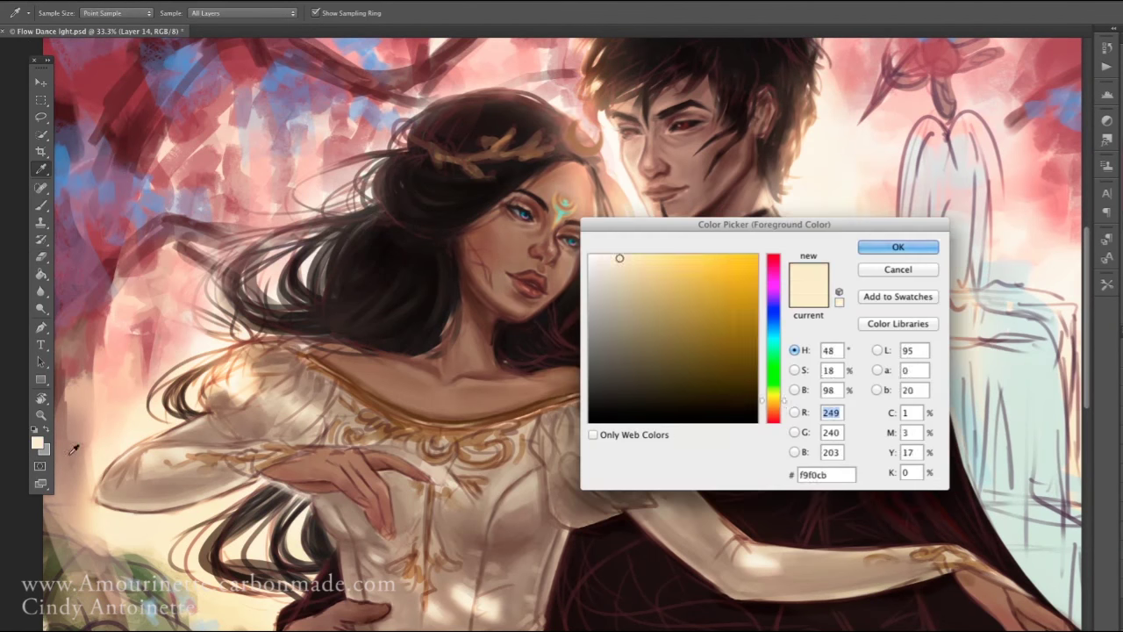
{"action": "left_click", "coordinate": [912, 243]}
{"action": "right_click", "coordinate": [846, 162]}
{"action": "key", "text": "Return"}
{"action": "key", "text": "b"}
{"action": "scroll", "coordinate": [859, 271], "scroll_direction": "down", "scroll_amount": 5}
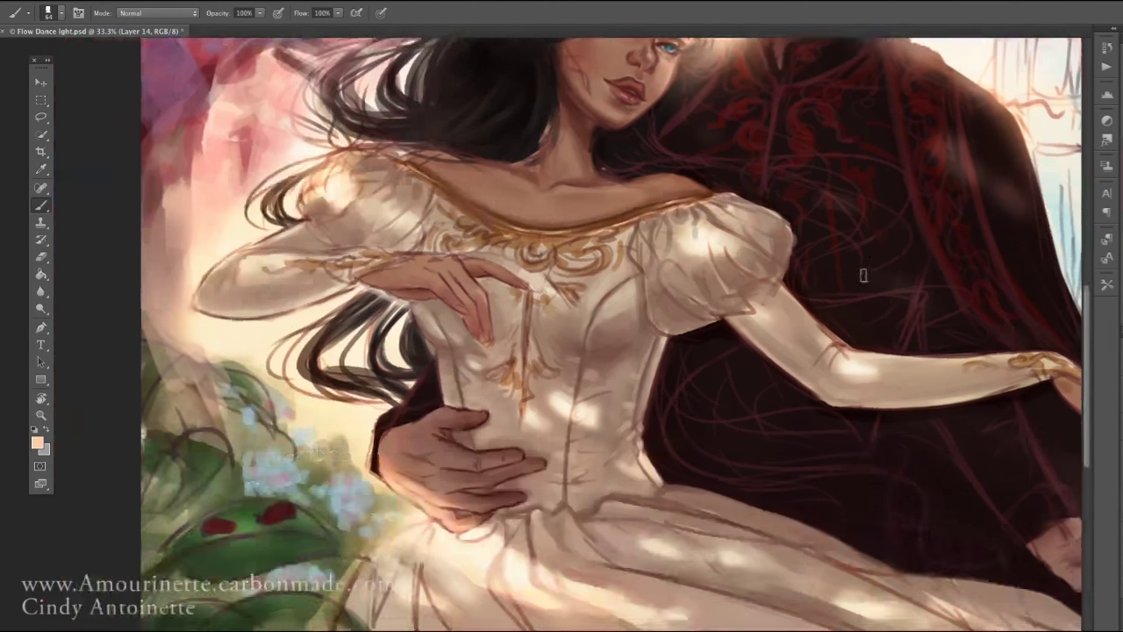
{"action": "left_click_drag", "start_coordinate": [457, 451], "coordinate": [650, 562]}
{"action": "mouse_move", "coordinate": [421, 527]}
{"action": "left_mouse_down"}
{"action": "mouse_move", "coordinate": [561, 364]}
{"action": "mouse_move", "coordinate": [649, 412]}
{"action": "left_mouse_up"}
{"action": "left_click_drag", "start_coordinate": [720, 184], "coordinate": [855, 301]}
{"action": "key", "text": "ctrl+minus"}
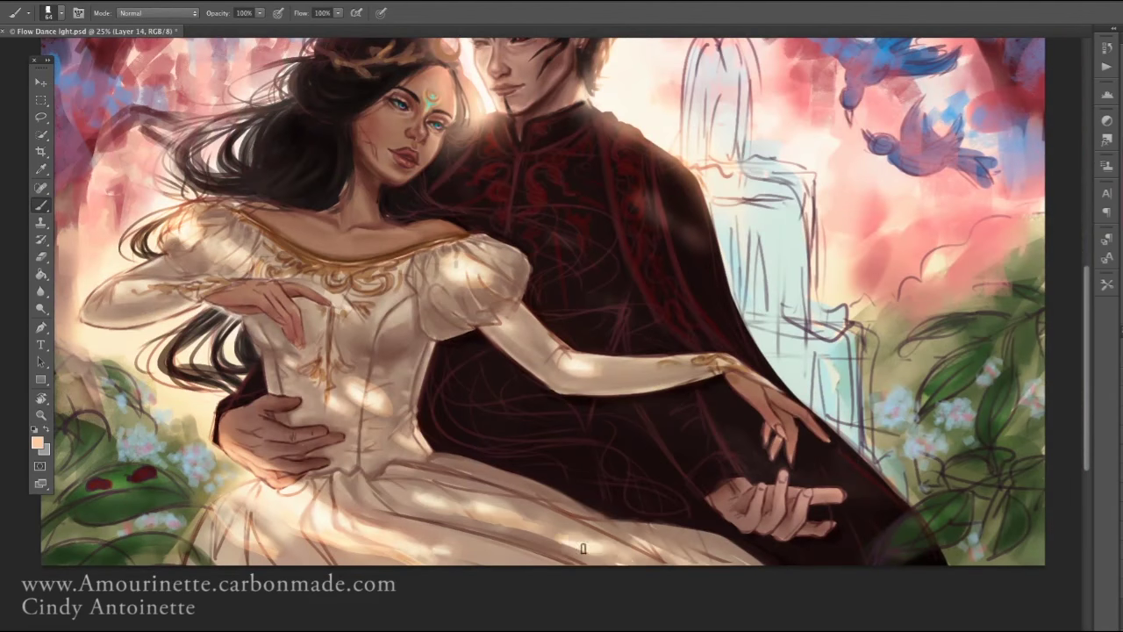
Erase the excess light strokes across the skirt with a 72 px eraser
{"action": "key", "text": "e"}
{"action": "key", "text": "bracketleft"}
{"action": "key", "text": "bracketleft"}
{"action": "key", "text": "bracketleft"}
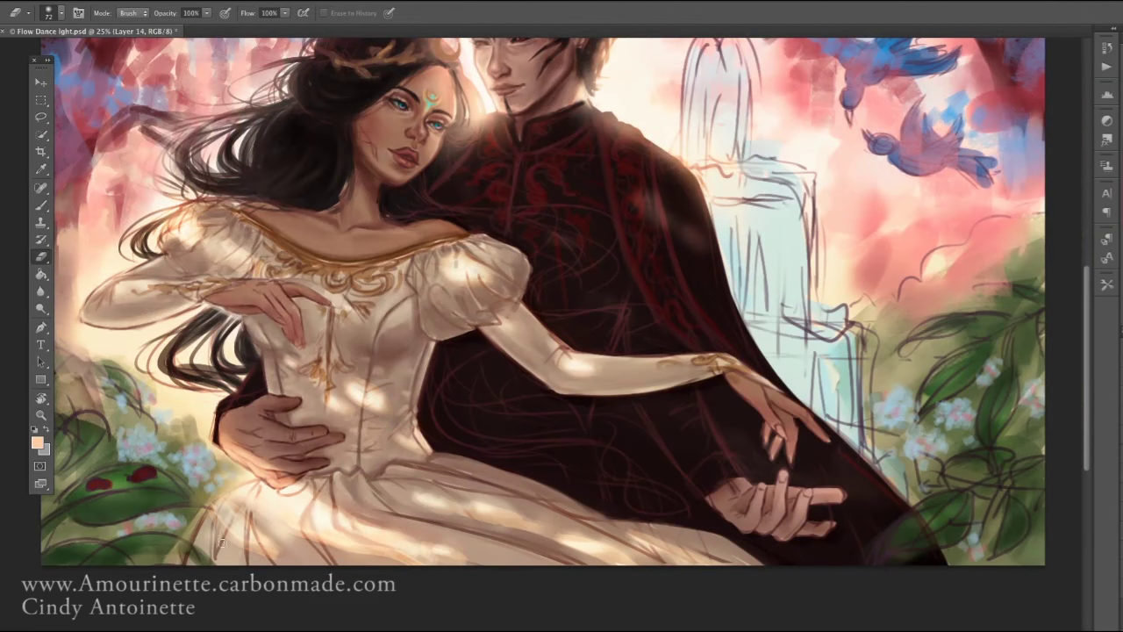
{"action": "mouse_move", "coordinate": [222, 543]}
{"action": "left_mouse_down"}
{"action": "mouse_move", "coordinate": [487, 526]}
{"action": "mouse_move", "coordinate": [693, 542]}
{"action": "left_mouse_up"}
Add a new layer and set the foreground colour to a near-white cream
{"action": "key", "text": "ctrl+shift+alt+n"}
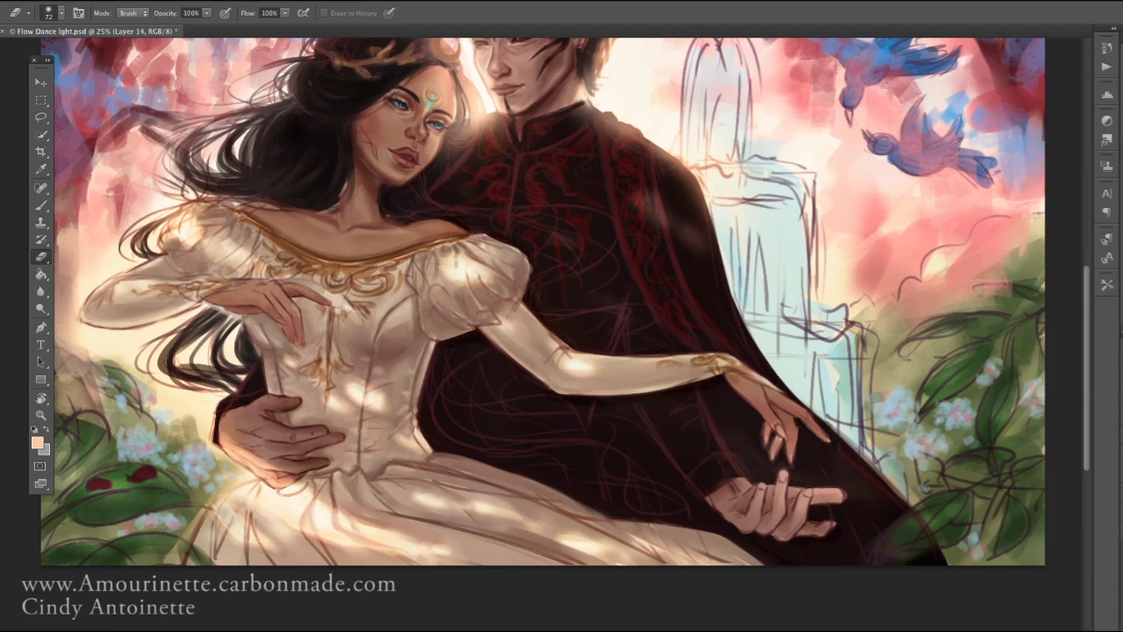
{"action": "key", "text": "b"}
{"action": "left_click", "coordinate": [37, 442]}
{"action": "left_click", "coordinate": [619, 276]}
{"action": "key", "text": "Return"}
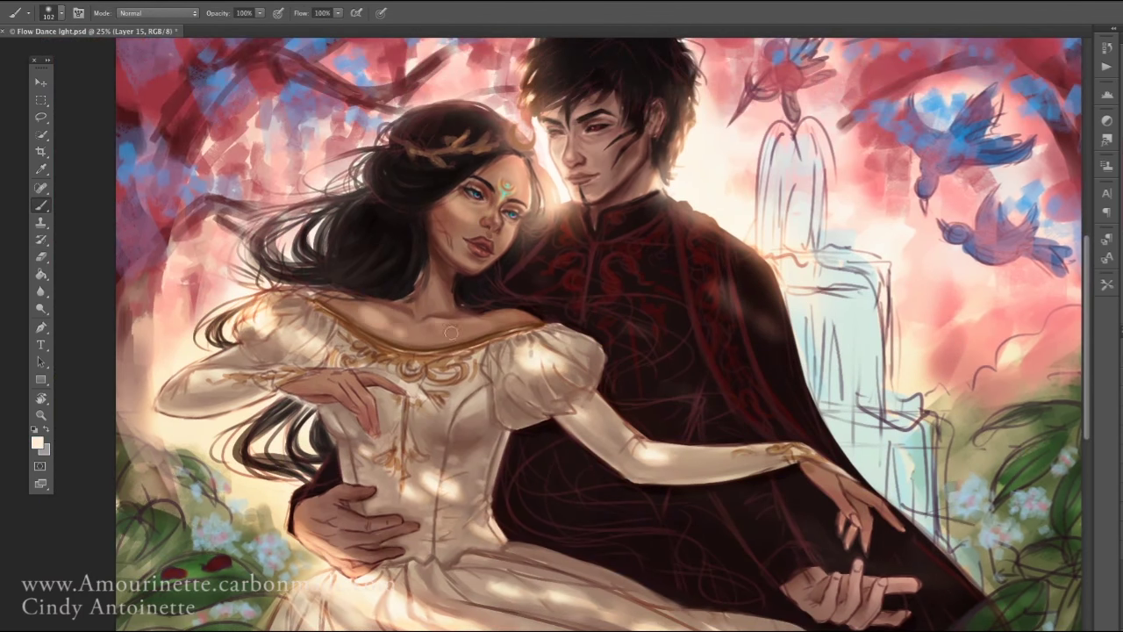
Try dabbing soft light peach spots of light on the woman's collarbones and hair and on the man's head
{"action": "key", "text": "e"}
{"action": "key", "text": "b"}
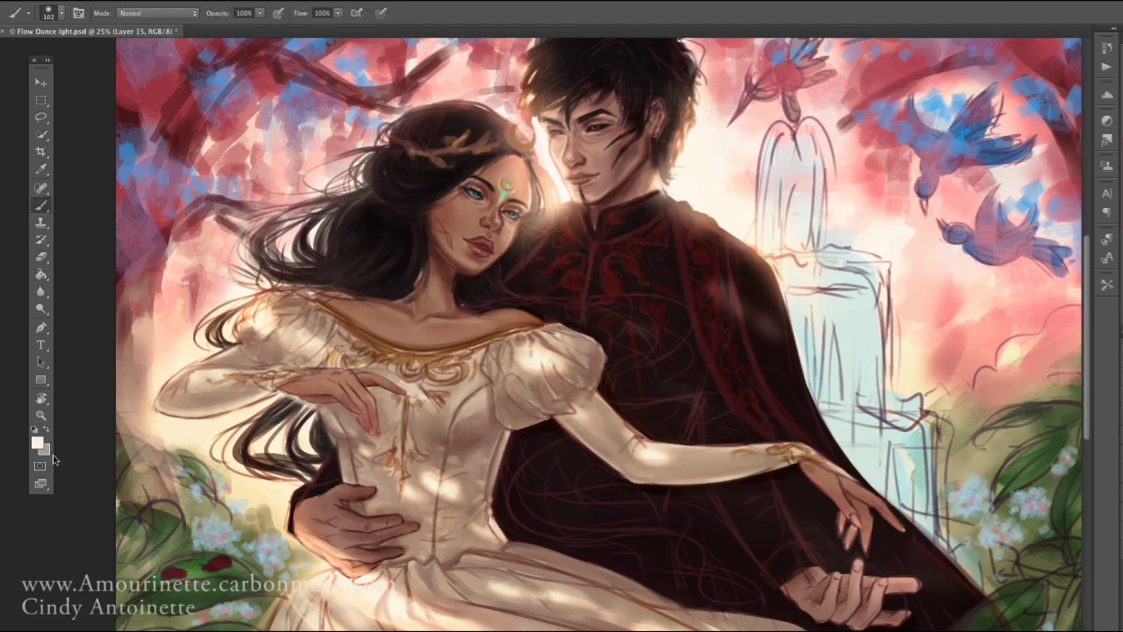
{"action": "left_click", "coordinate": [336, 294], "text": "alt"}
{"action": "left_click_drag", "start_coordinate": [382, 321], "coordinate": [412, 335]}
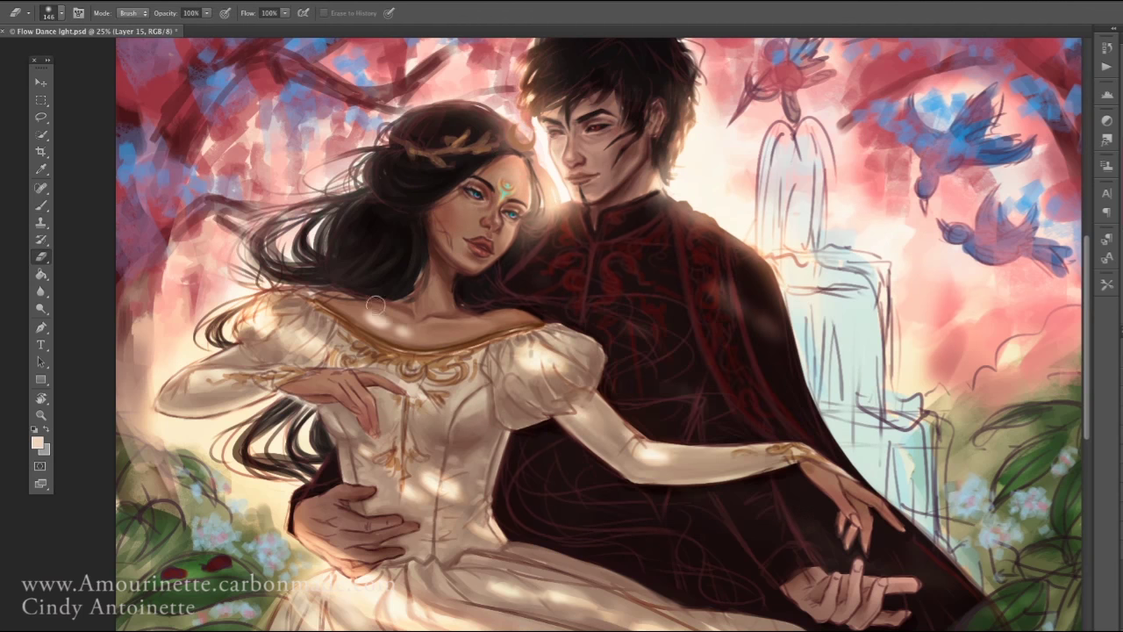
{"action": "left_click_drag", "start_coordinate": [614, 144], "coordinate": [658, 175]}
Remove the trial light spots from both figures and reduce the eraser to 113 px
{"action": "key", "text": "ctrl+minus"}
{"action": "key", "text": "e"}
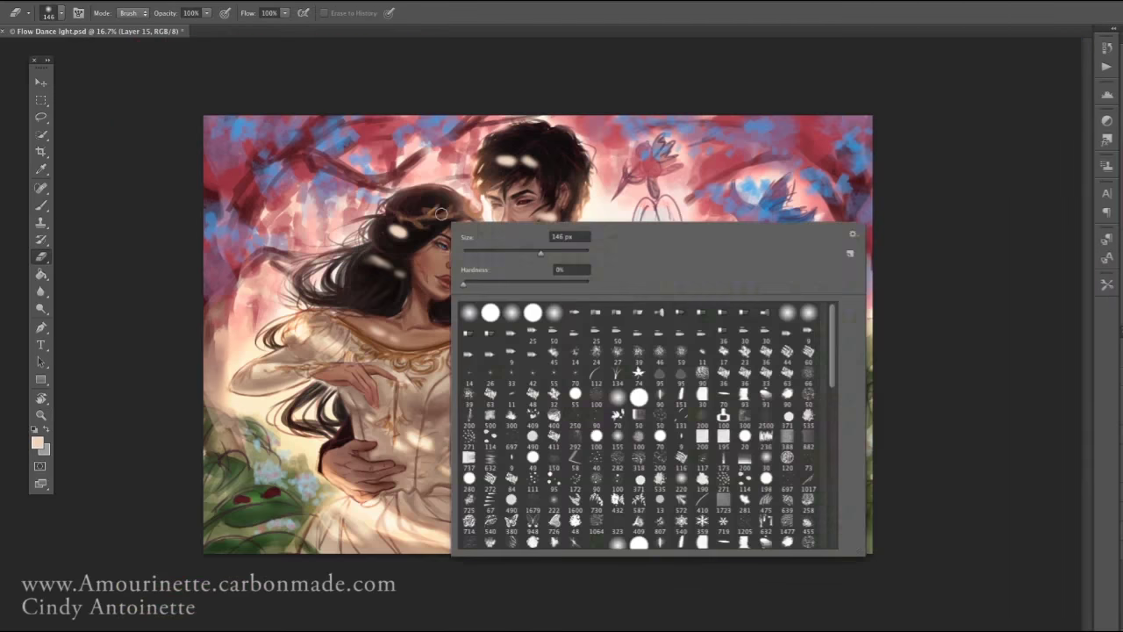
{"action": "key", "text": "bracketleft"}
{"action": "key", "text": "bracketleft"}
{"action": "key", "text": "bracketleft"}
{"action": "key", "text": "bracketleft"}
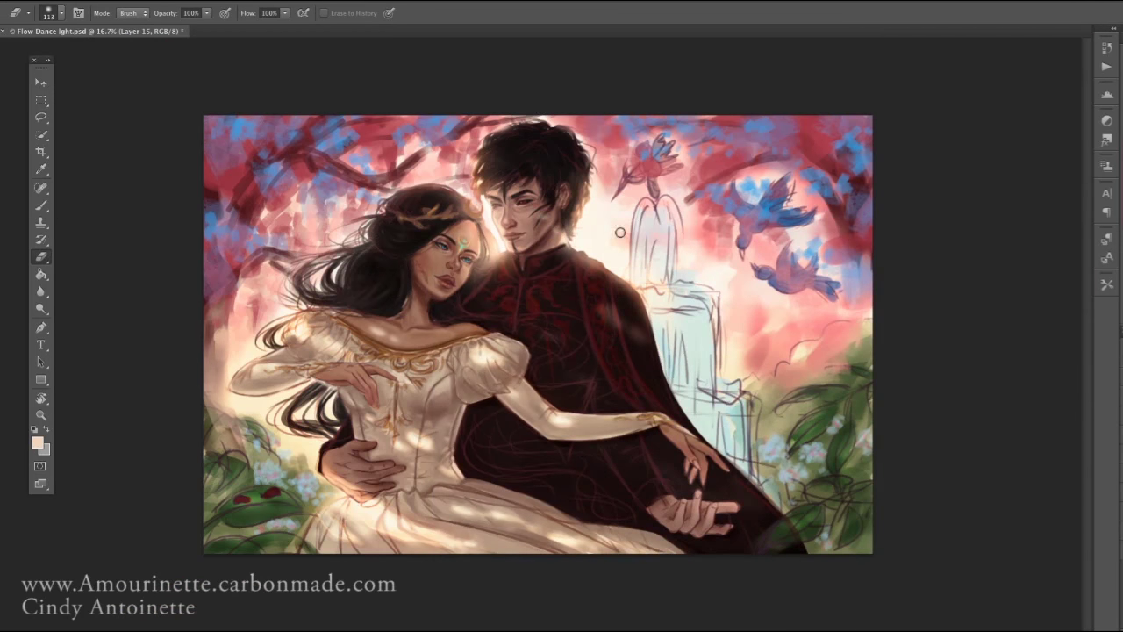
Choose the Ragged Hard Round Brush for painting and keep its name
{"action": "key", "text": "b"}
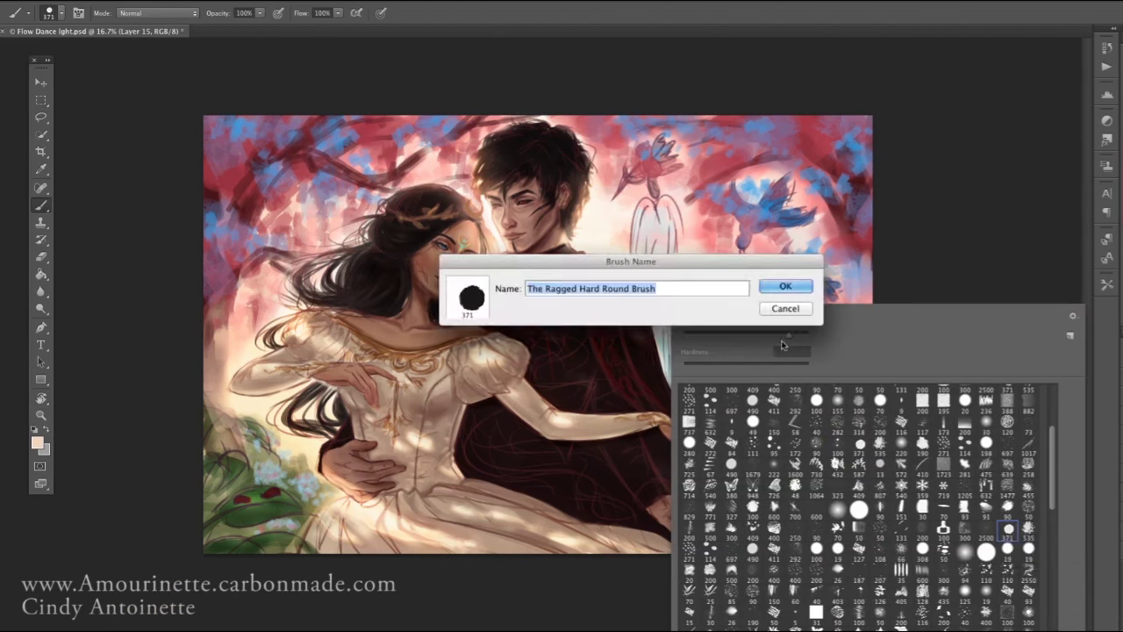
{"action": "key", "text": "Return"}
{"action": "left_click", "coordinate": [453, 385], "text": "ctrl"}
{"action": "right_click", "coordinate": [571, 297]}
{"action": "key", "text": "Return"}
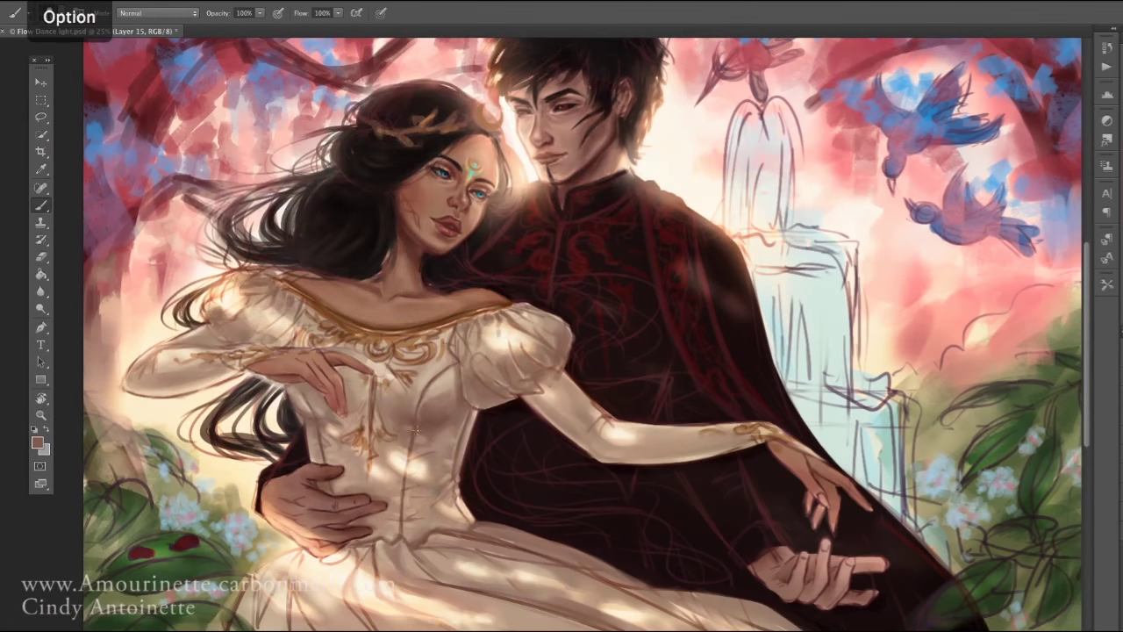
Refine the curved seam and shading beneath the bust on the bodice with tones sampled from the dress
{"action": "left_click", "coordinate": [421, 457], "text": "ctrl"}
{"action": "left_click", "coordinate": [378, 351], "text": "alt"}
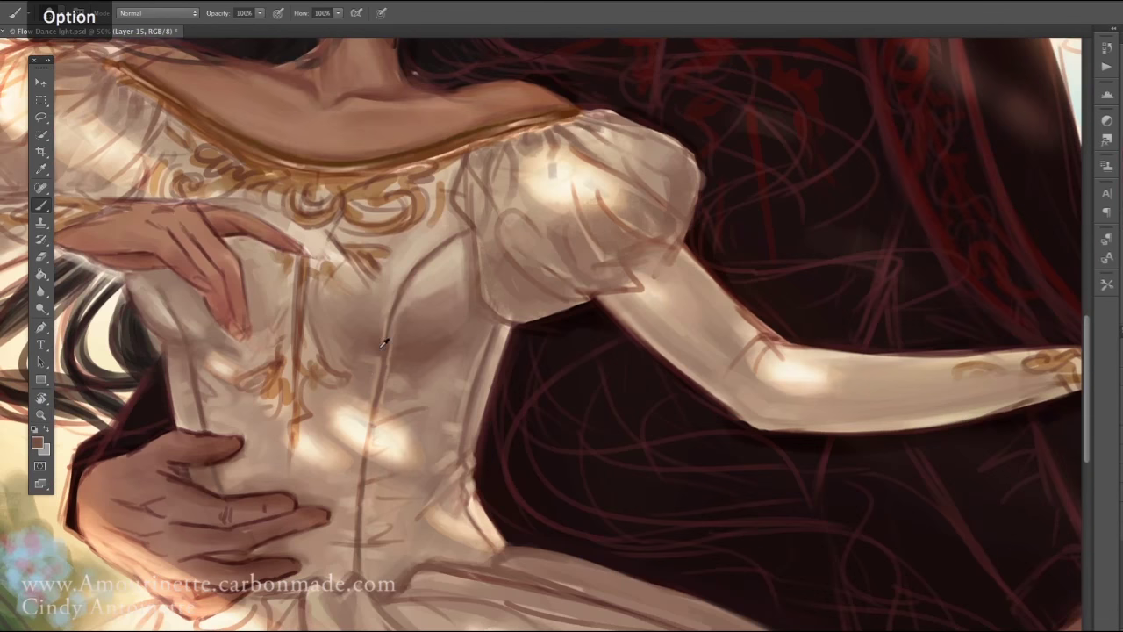
{"action": "left_click", "coordinate": [382, 338], "text": "alt"}
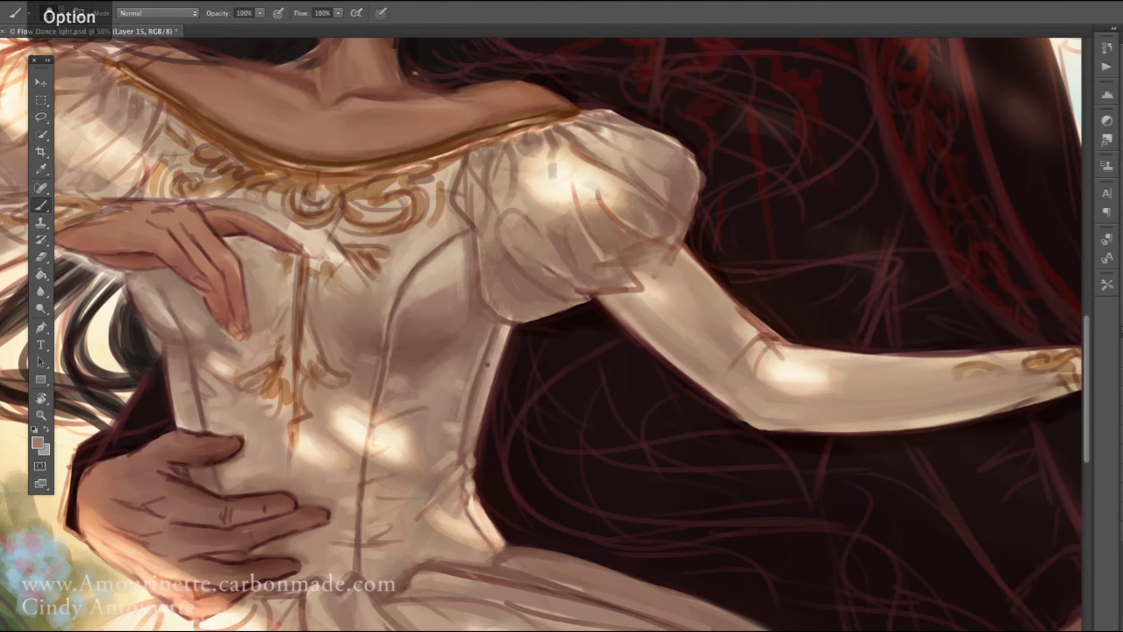
{"action": "right_click", "coordinate": [482, 338]}
{"action": "key", "text": "Return"}
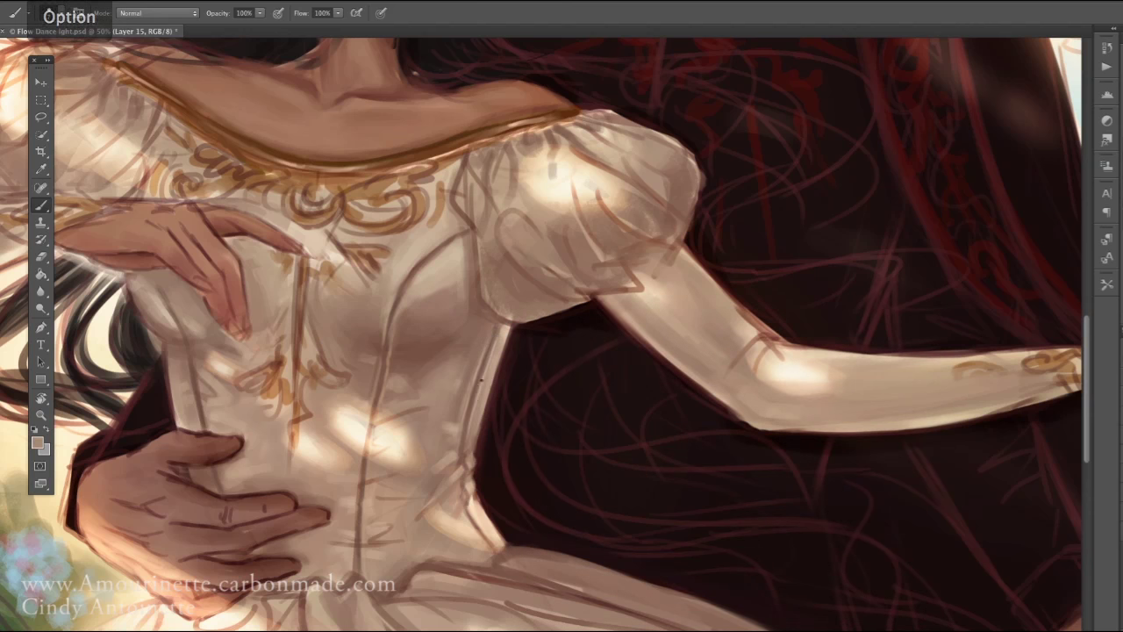
{"action": "right_click", "coordinate": [469, 367]}
{"action": "left_click", "coordinate": [418, 277], "text": "alt"}
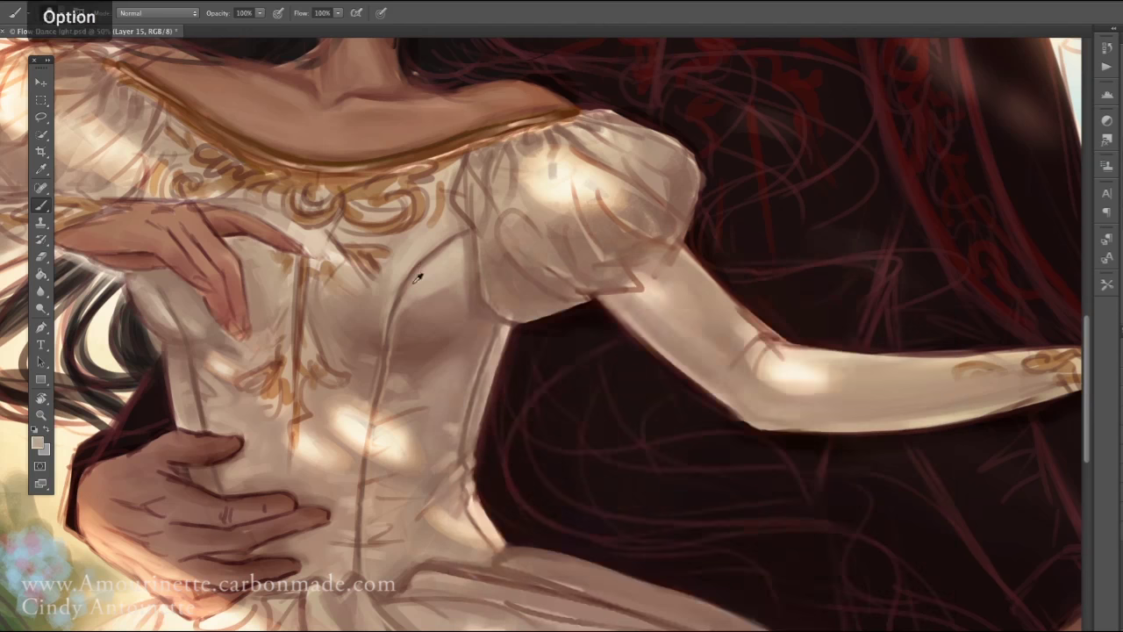
{"action": "left_click_drag", "start_coordinate": [377, 358], "coordinate": [418, 305]}
Clean up the bodice's centre seam and the shading along its side with a small brush and sampled dress tones
{"action": "right_click", "coordinate": [410, 411]}
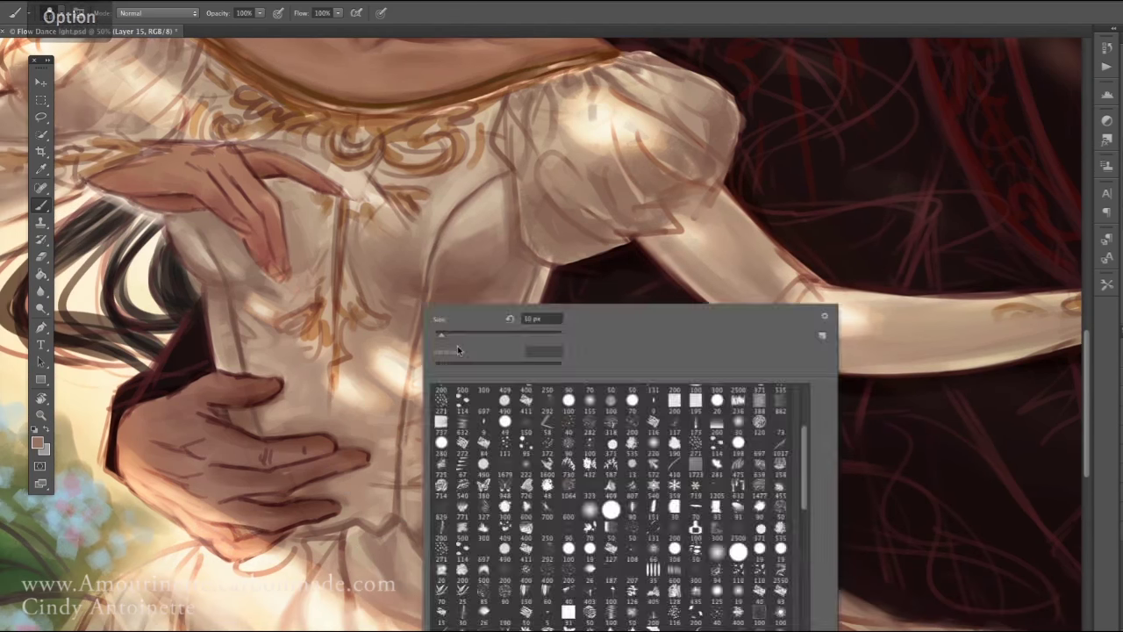
{"action": "left_click", "coordinate": [408, 446], "text": "alt"}
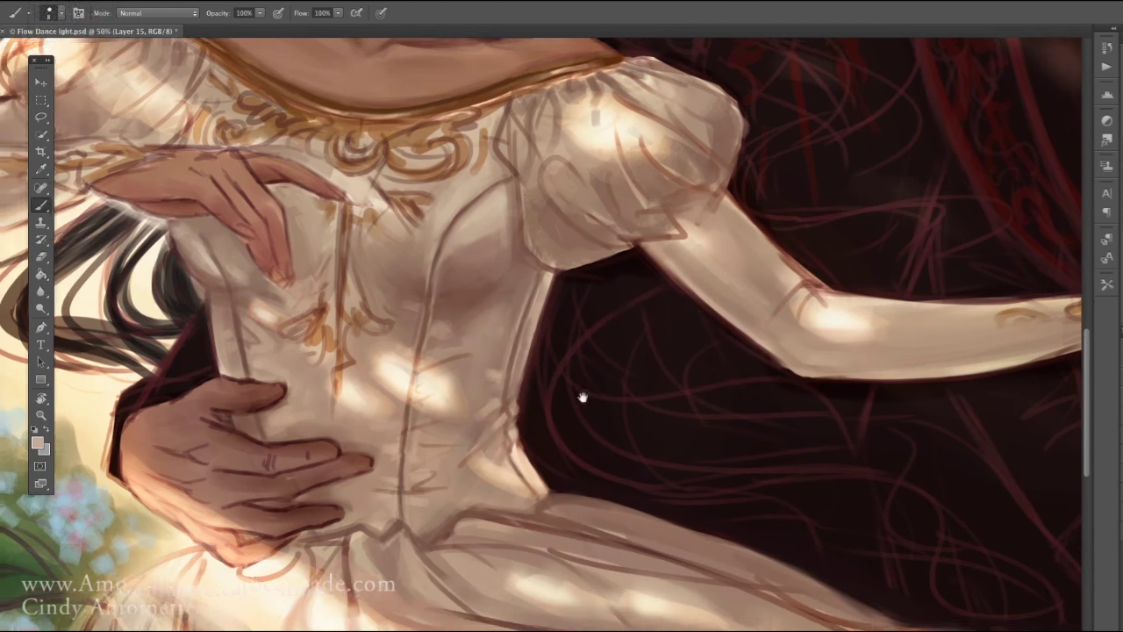
{"action": "scroll", "coordinate": [581, 394], "scroll_direction": "up", "scroll_amount": 2}
{"action": "right_click", "coordinate": [530, 307]}
{"action": "left_click", "coordinate": [450, 357], "text": "alt"}
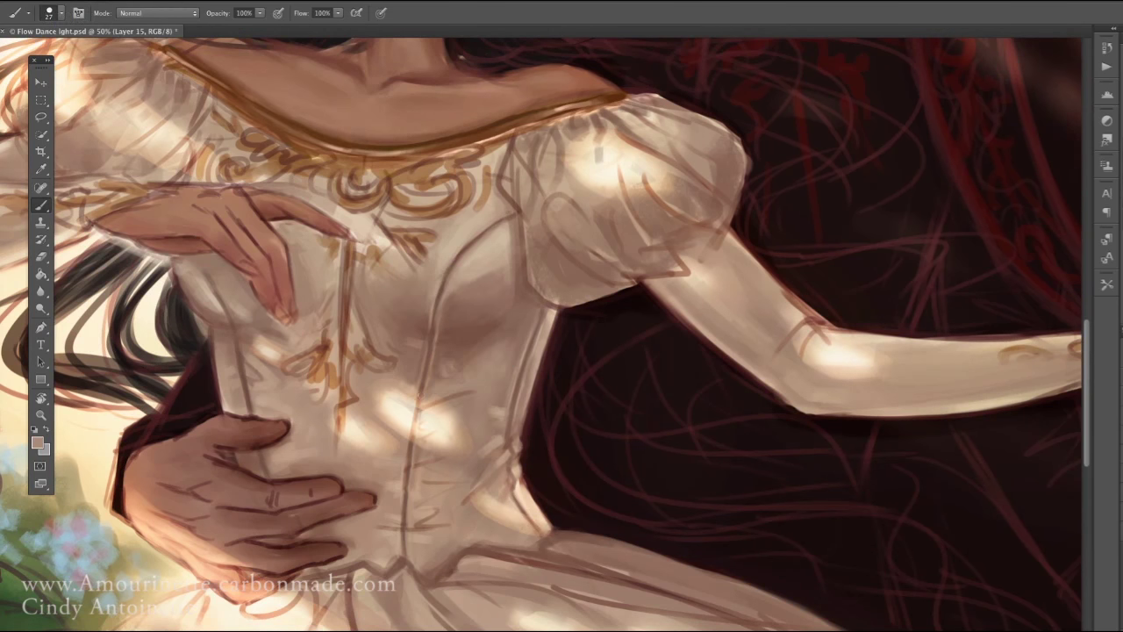
{"action": "left_click_drag", "start_coordinate": [402, 280], "coordinate": [534, 306]}
{"action": "right_click", "coordinate": [534, 306]}
{"action": "double_click", "coordinate": [544, 336]}
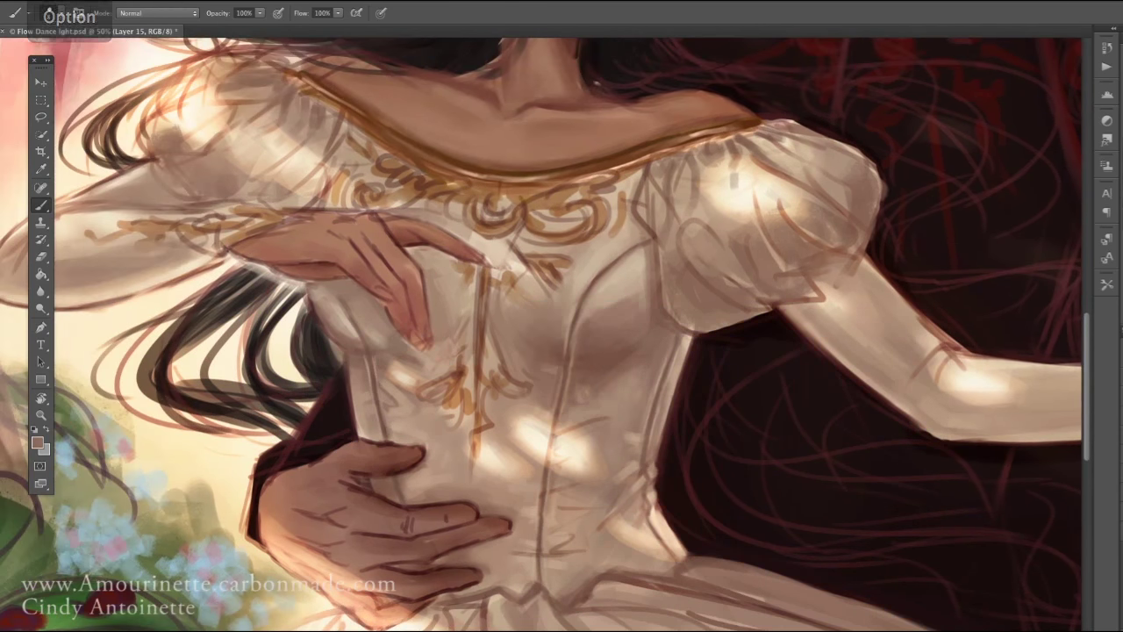
Refine the outline and fabric folds where the bodice meets the skirt at the woman's waist, using sampled beige-brown tones
{"action": "left_click_drag", "start_coordinate": [795, 501], "coordinate": [763, 475]}
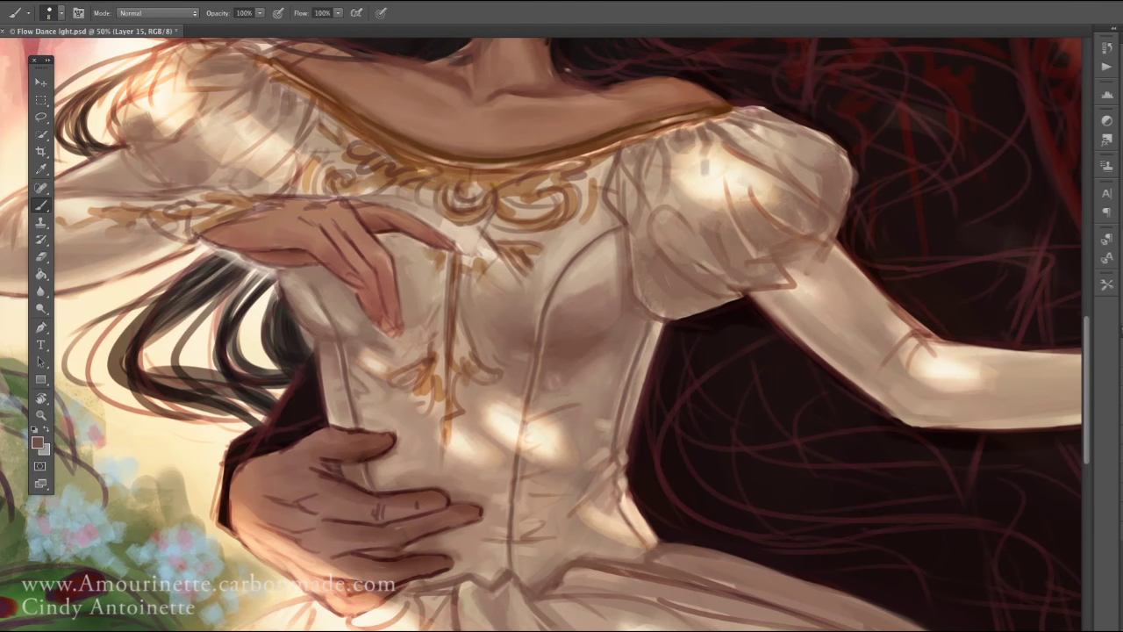
{"action": "left_click", "coordinate": [617, 482], "text": "alt"}
{"action": "right_click", "coordinate": [619, 484]}
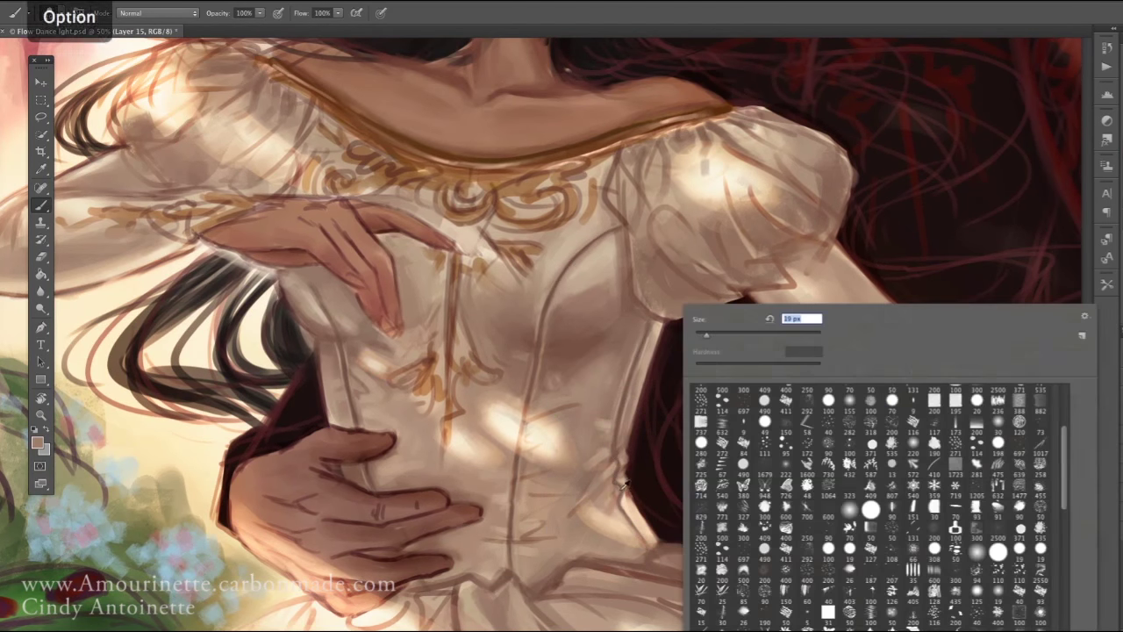
{"action": "key", "text": "Escape"}
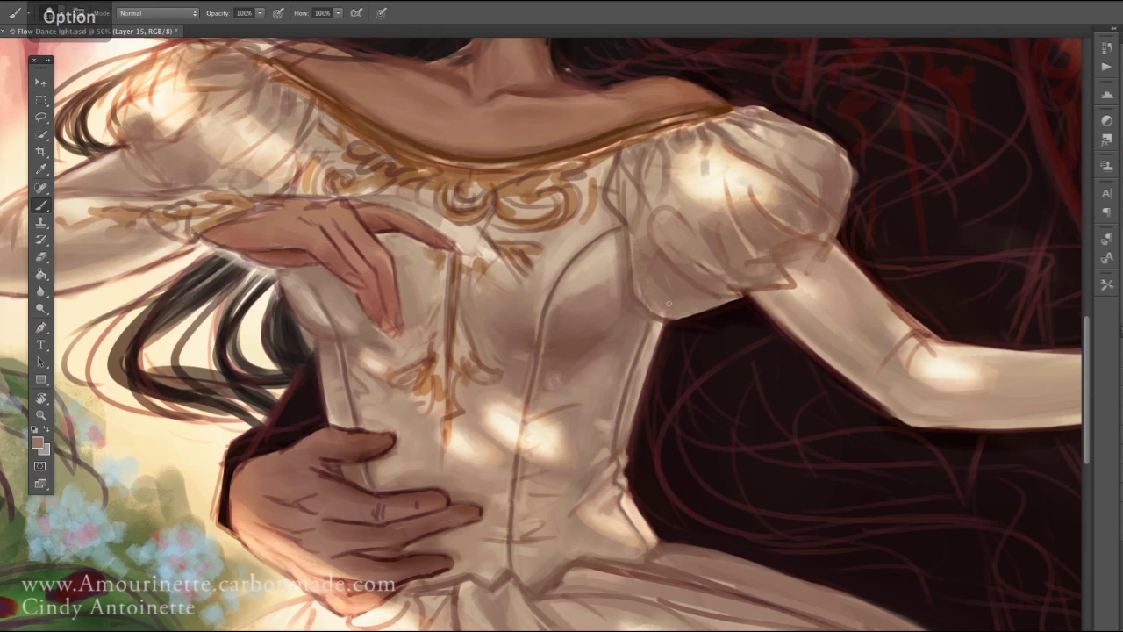
{"action": "right_click", "coordinate": [589, 443]}
{"action": "key", "text": "Escape"}
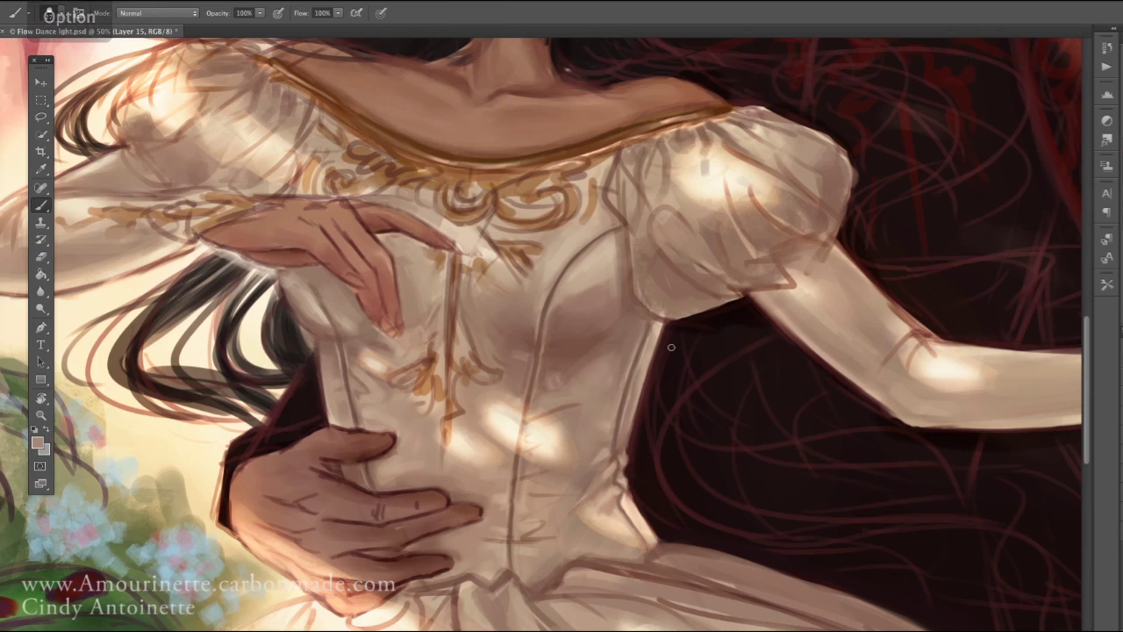
{"action": "right_click", "coordinate": [538, 569]}
{"action": "key", "text": "Escape"}
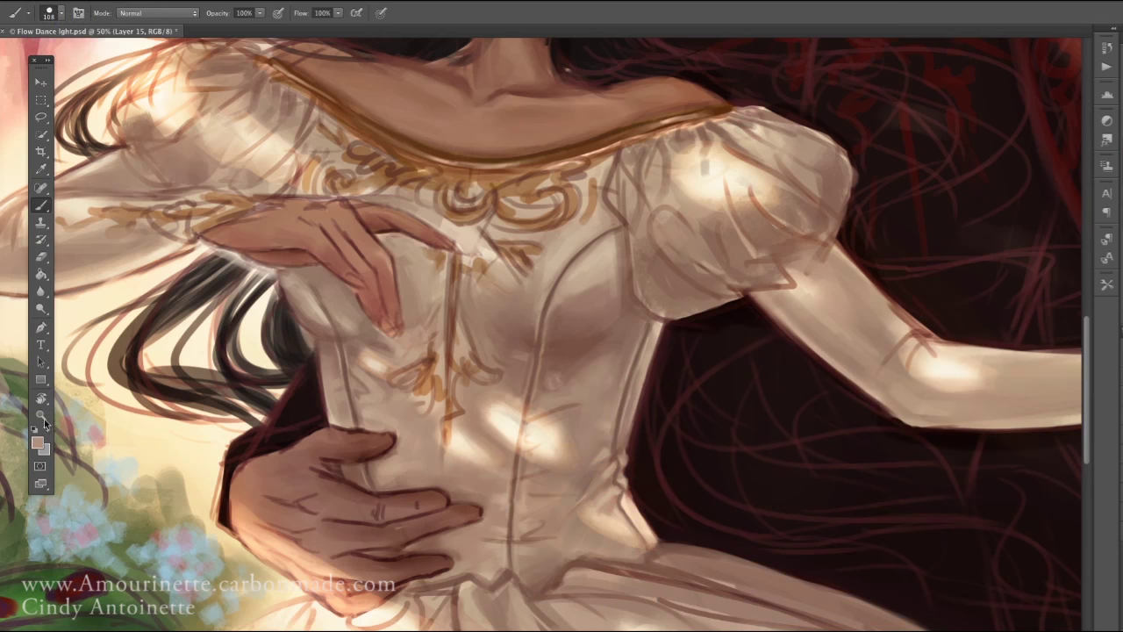
Sample a light dress tone, choose a soft round brush with 0% hardness for the bodice, and save the document
{"action": "key", "text": "super+0"}
{"action": "key", "text": "super+plus"}
{"action": "key", "text": "super+plus"}
{"action": "left_click", "coordinate": [424, 403], "text": "alt"}
{"action": "right_click", "coordinate": [561, 261]}
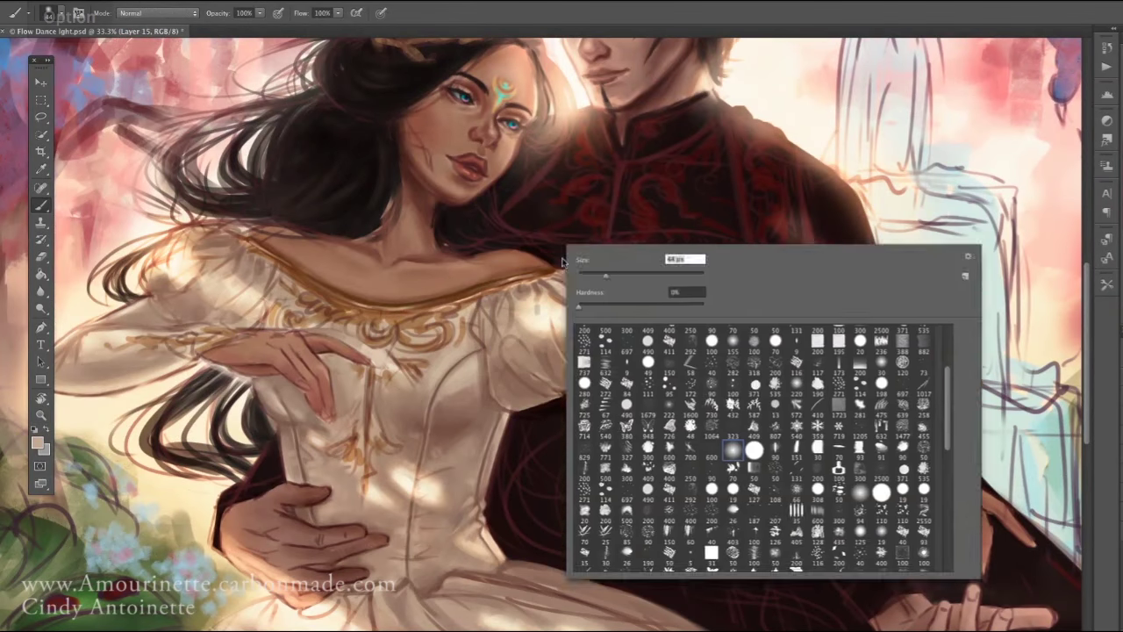
{"action": "key", "text": "Escape"}
{"action": "key", "text": "super+s"}
Lasso the shaded bust area of the bodice, copy it to a new layer, transform it and merge it back down
{"action": "left_click", "coordinate": [46, 405]}
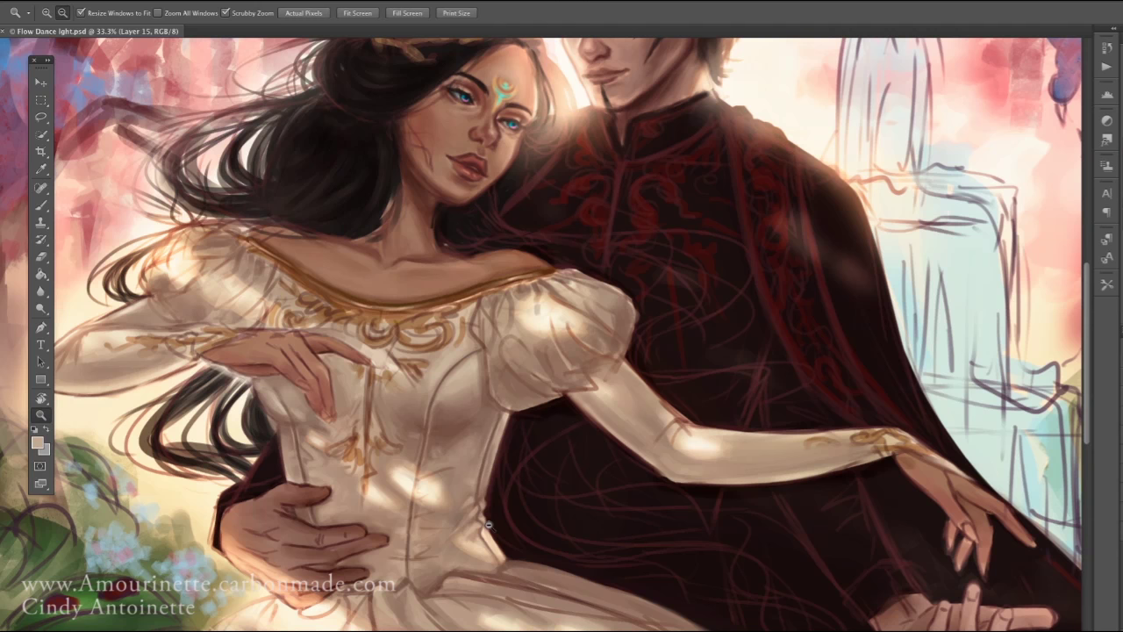
{"action": "left_click_drag", "start_coordinate": [487, 524], "coordinate": [558, 542]}
{"action": "key", "text": "l"}
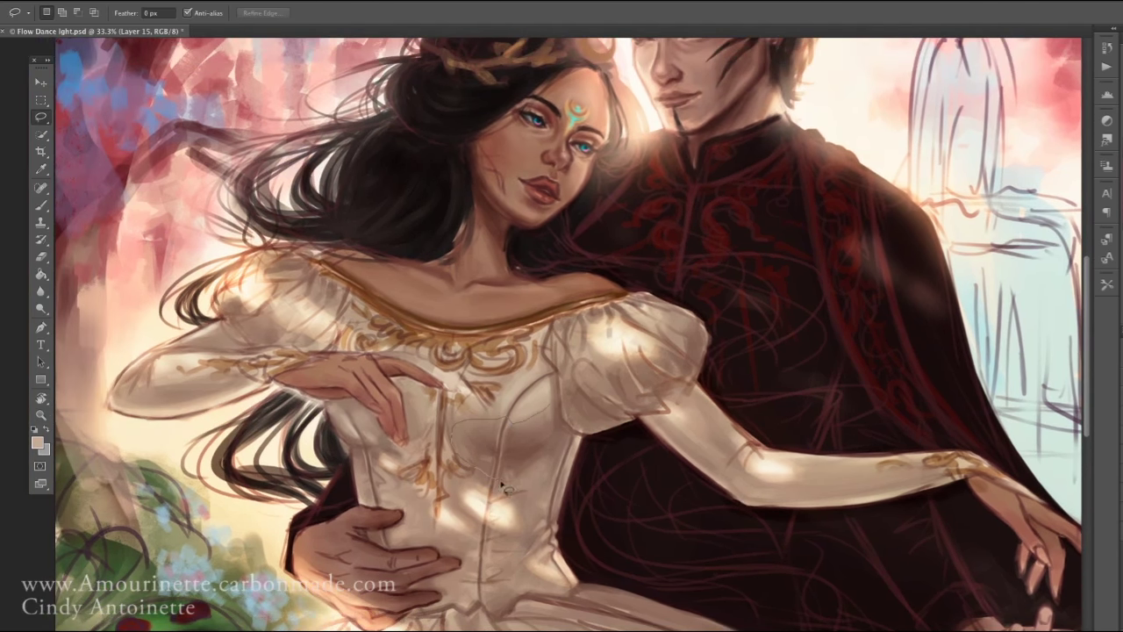
{"action": "left_click", "coordinate": [151, 110]}
{"action": "key", "text": "ctrl+t"}
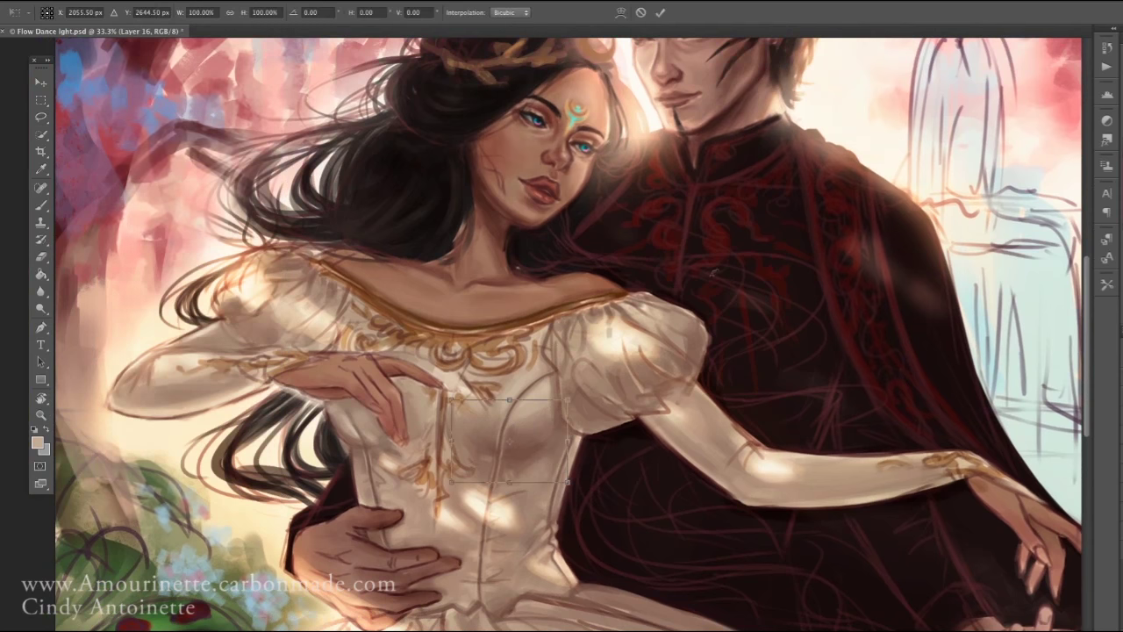
{"action": "key", "text": "Return"}
{"action": "key", "text": "ctrl+e"}
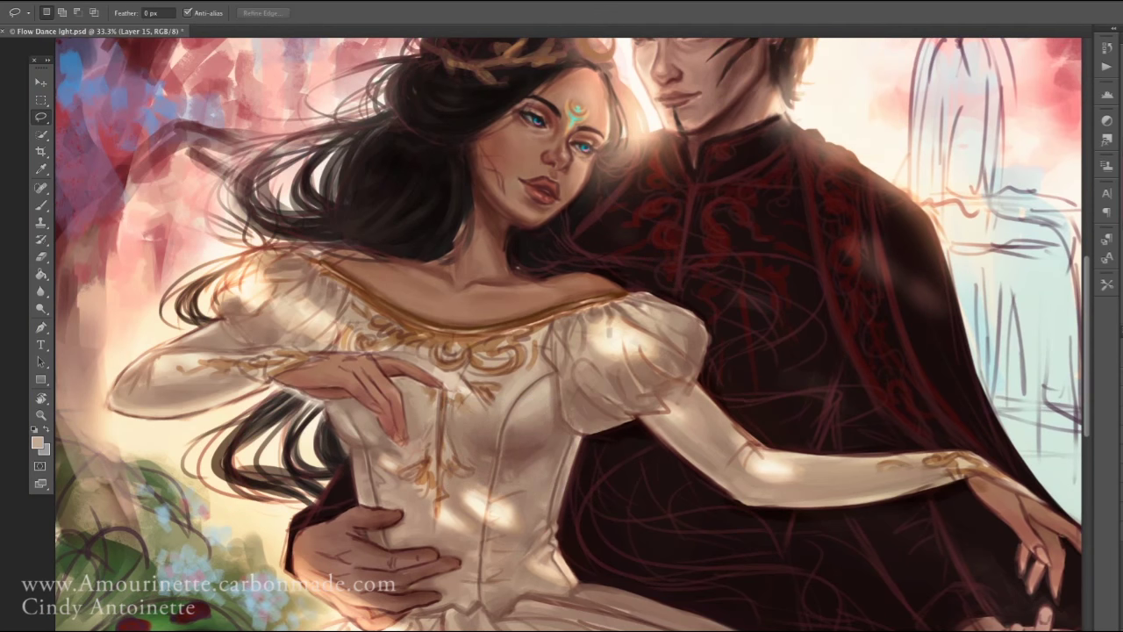
Flip the whole painting horizontally and save the document
{"action": "key", "text": "ctrl+minus"}
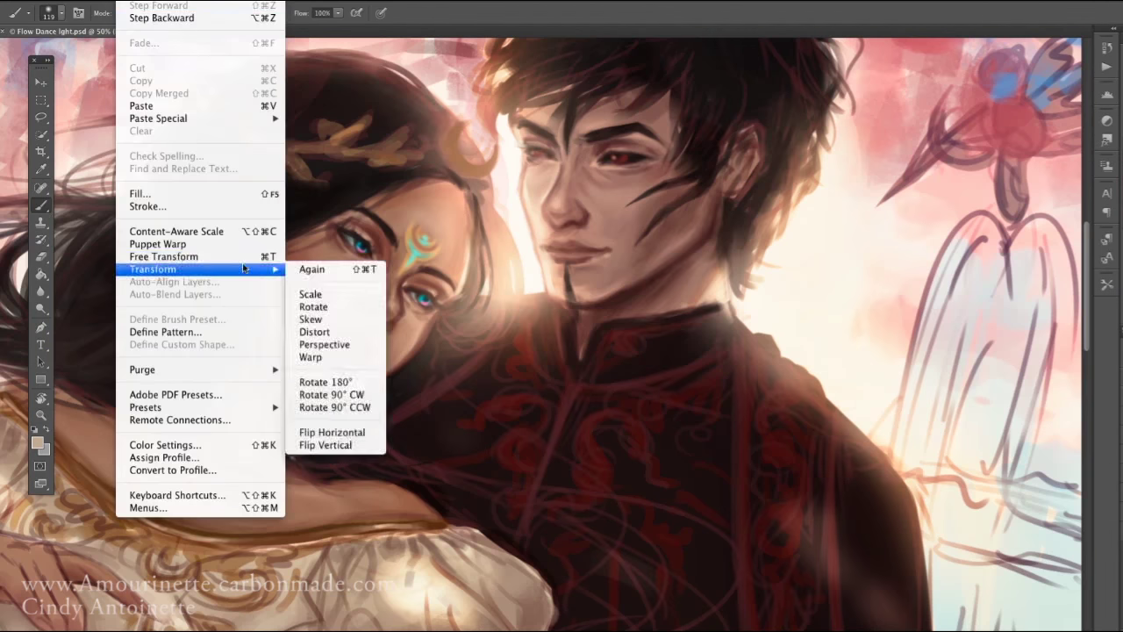
{"action": "left_click", "coordinate": [333, 514]}
{"action": "key", "text": "b"}
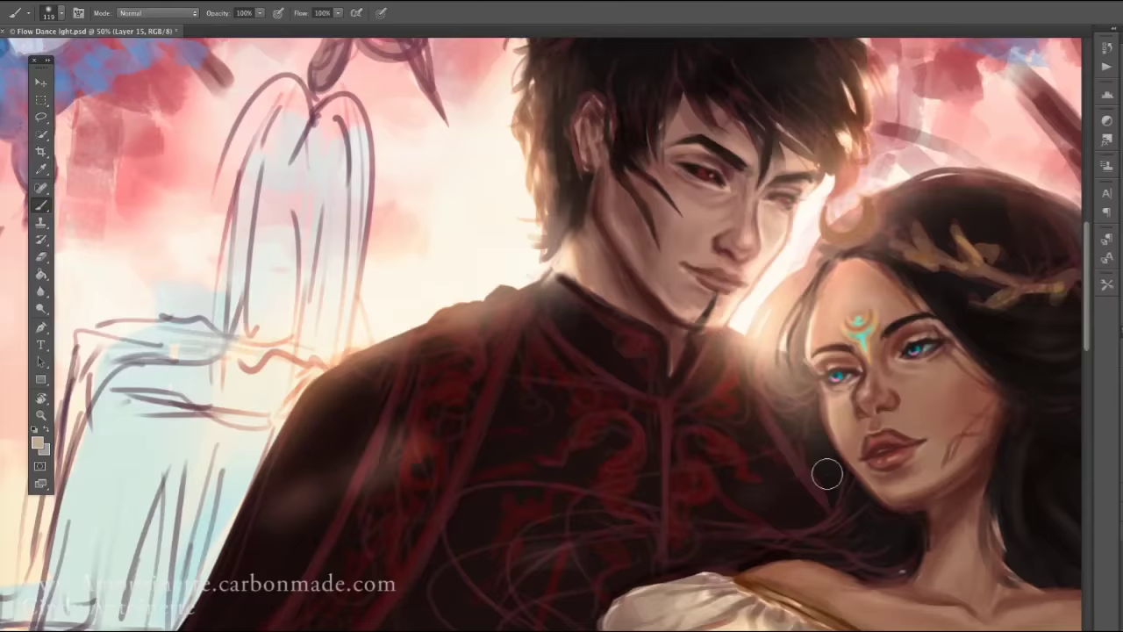
{"action": "key", "text": "ctrl+z"}
{"action": "right_click", "coordinate": [763, 303]}
{"action": "key", "text": "Escape"}
{"action": "key", "text": "ctrl+s"}
Sharpen the woman's eyebrow with a smaller brush and a sampled near-black colour
{"action": "right_click", "coordinate": [805, 292]}
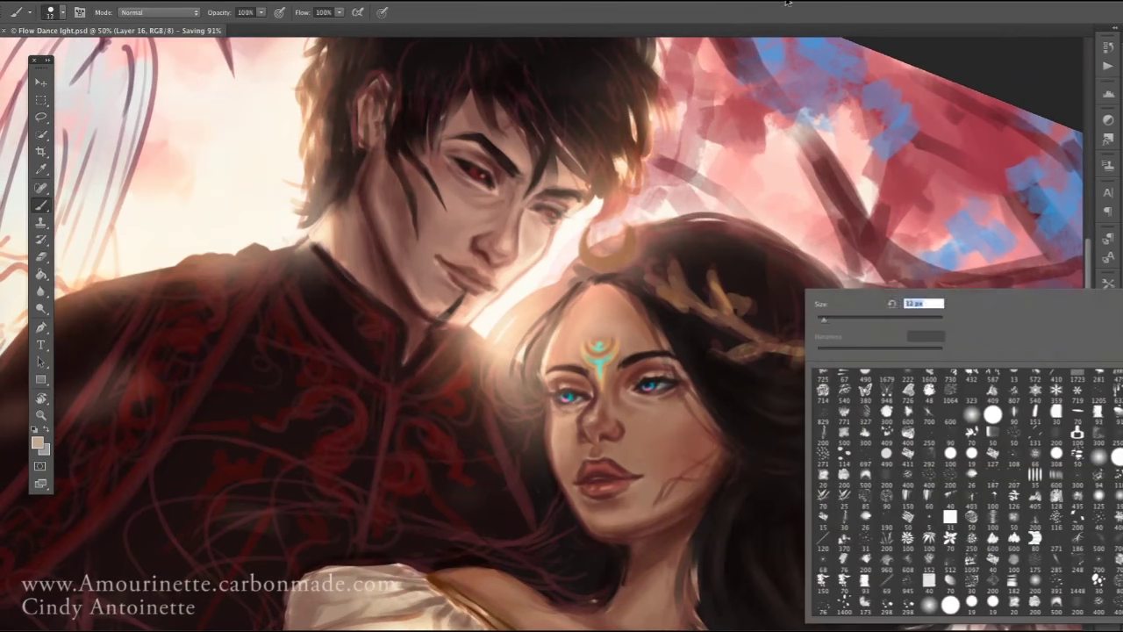
{"action": "key", "text": "Escape"}
{"action": "key", "text": "ctrl+plus"}
{"action": "left_click", "coordinate": [567, 324], "text": "alt"}
{"action": "right_click", "coordinate": [727, 307]}
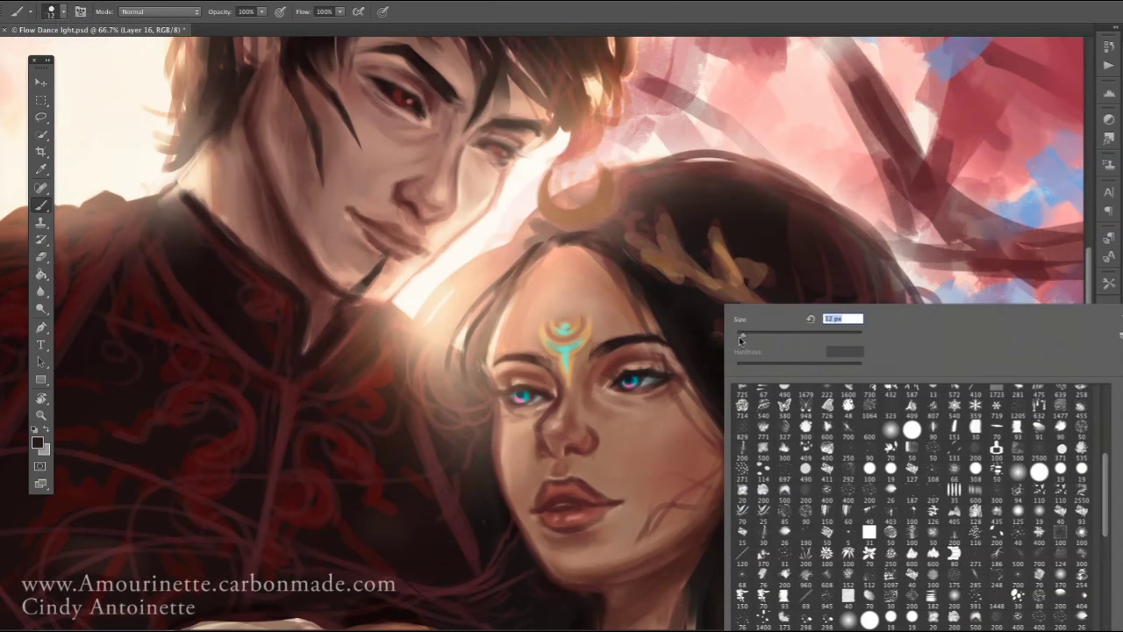
{"action": "left_click_drag", "start_coordinate": [739, 339], "coordinate": [737, 340]}
{"action": "key", "text": "Return"}
{"action": "left_click_drag", "start_coordinate": [586, 358], "coordinate": [605, 350]}
{"action": "right_click", "coordinate": [535, 359]}
{"action": "key", "text": "Escape"}
Refine the woman's upper eyelid with a sampled reddish brown and set the foreground colour to a dark red-brown
{"action": "left_click", "coordinate": [633, 344], "text": "alt"}
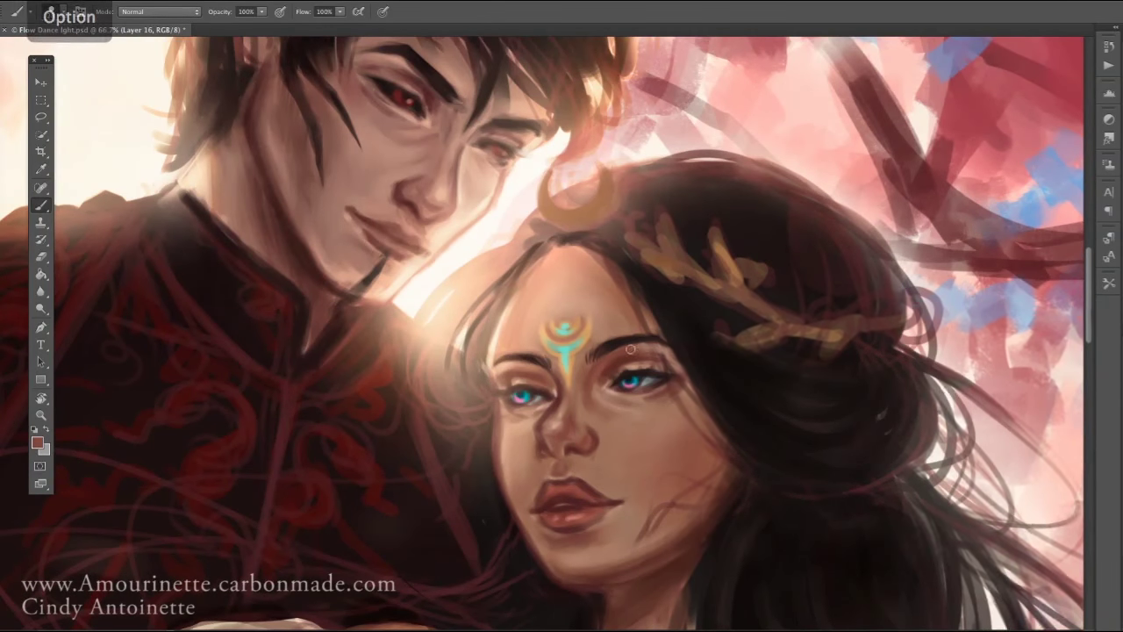
{"action": "right_click", "coordinate": [632, 344]}
{"action": "key", "text": "Return"}
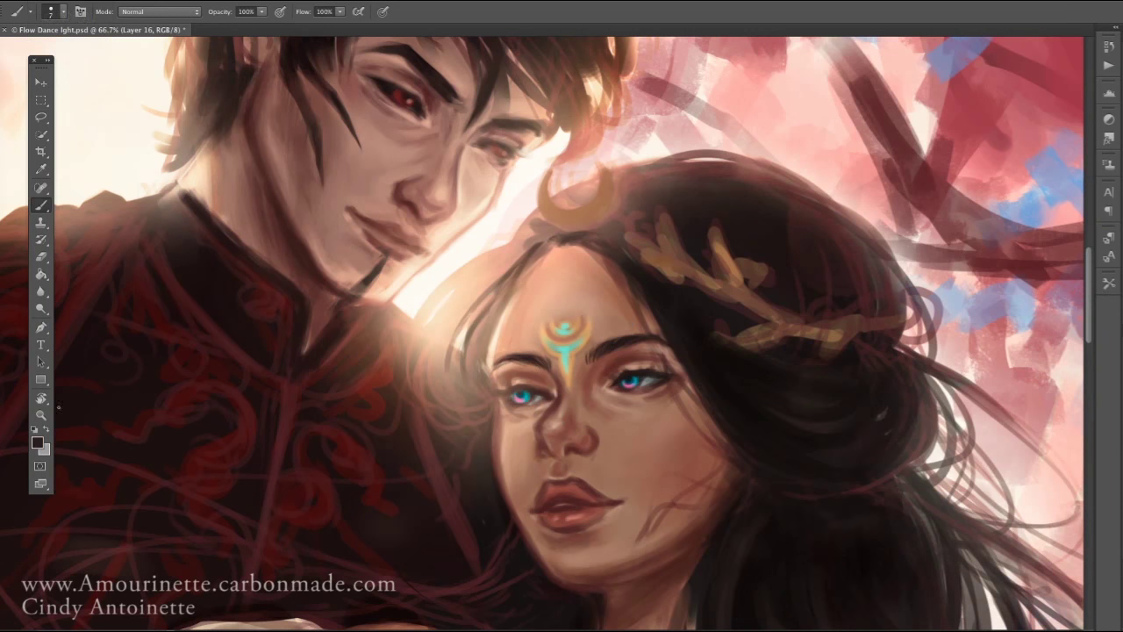
{"action": "left_click", "coordinate": [37, 442]}
{"action": "left_click", "coordinate": [1023, 243]}
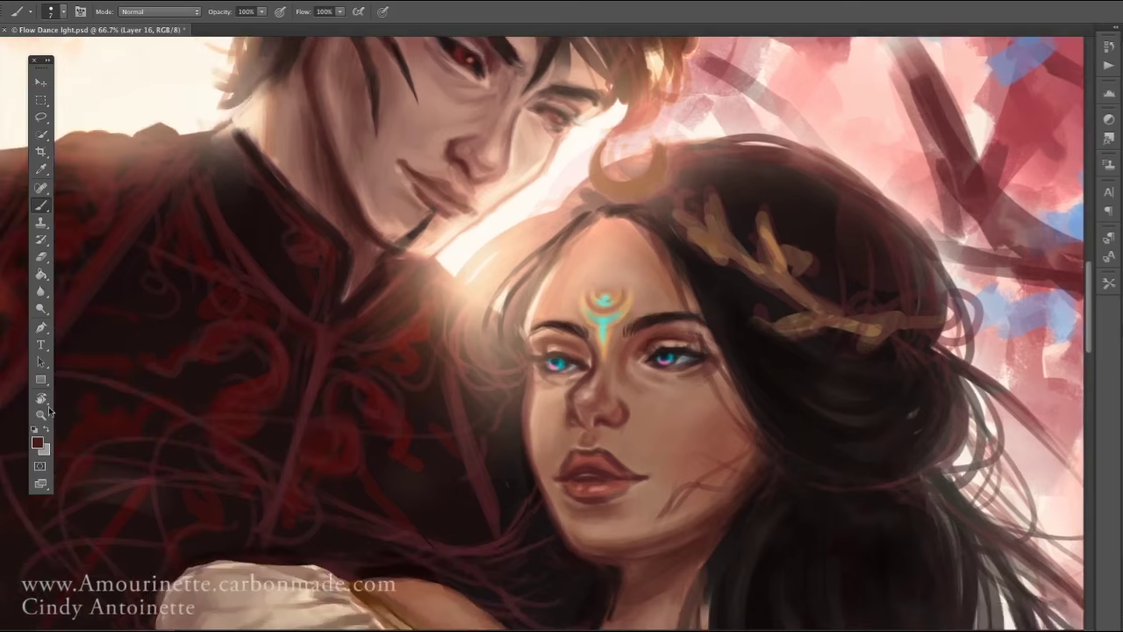
Refine the contours and shading around the woman's eyes with a fine brush in dark red and sampled reddish skin tones
{"action": "right_click", "coordinate": [693, 272]}
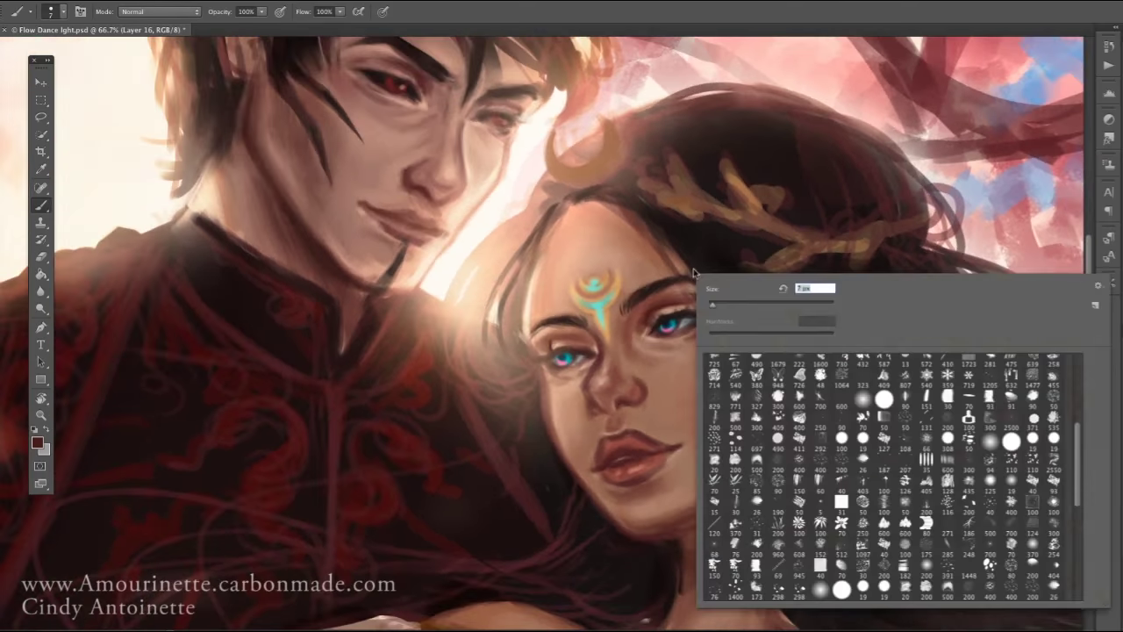
{"action": "key", "text": "Escape"}
{"action": "left_click", "coordinate": [41, 397], "text": "alt"}
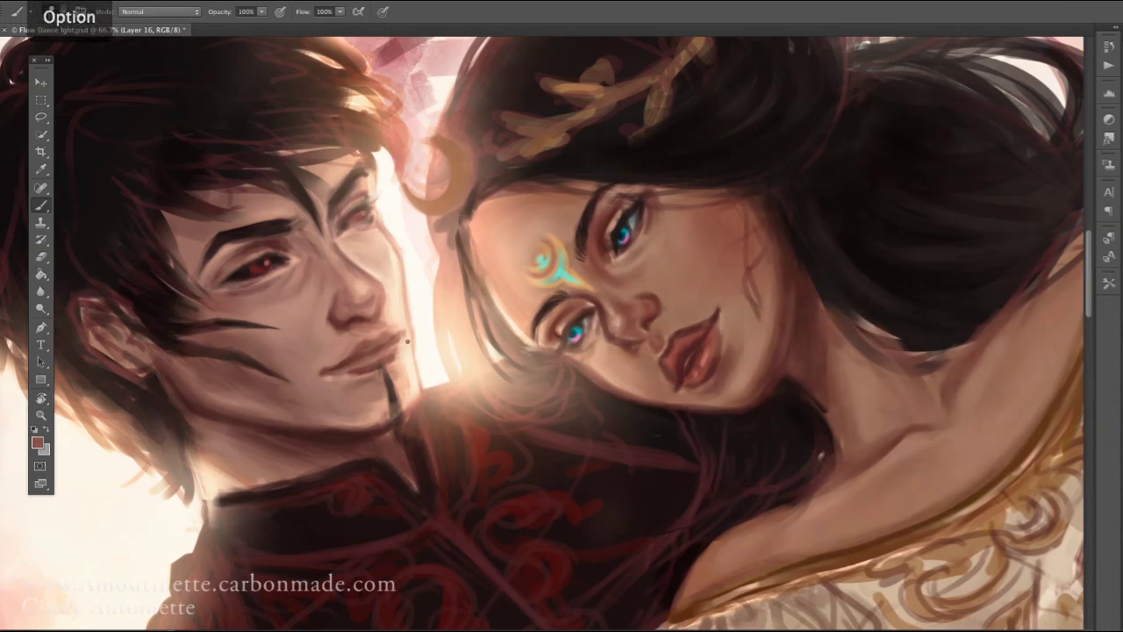
{"action": "key", "text": "b"}
{"action": "right_click", "coordinate": [698, 305]}
{"action": "key", "text": "Escape"}
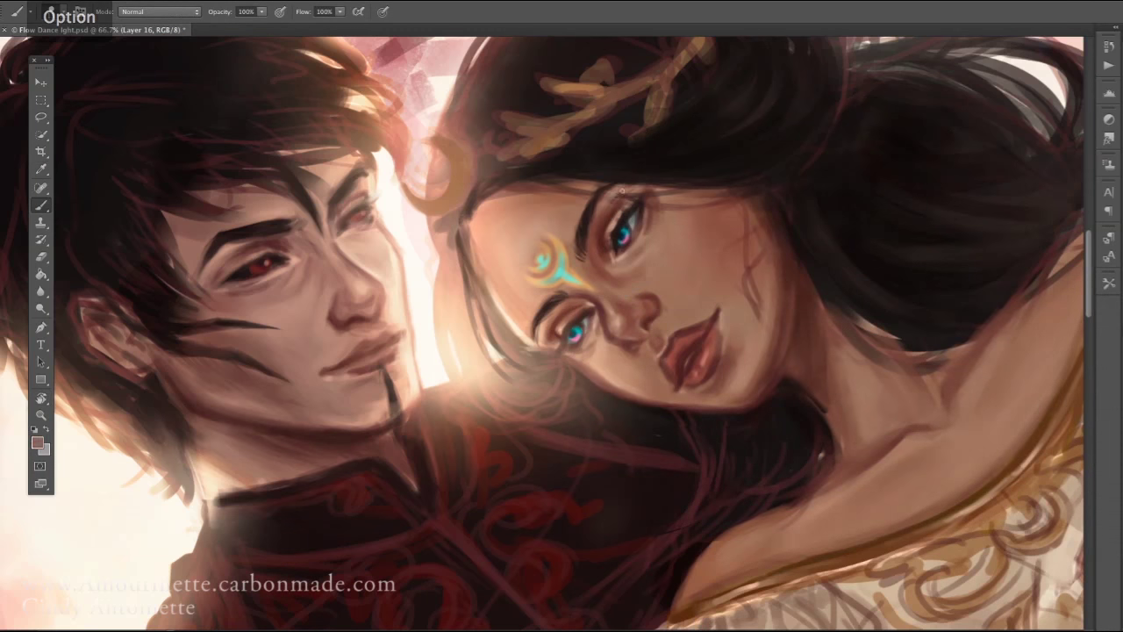
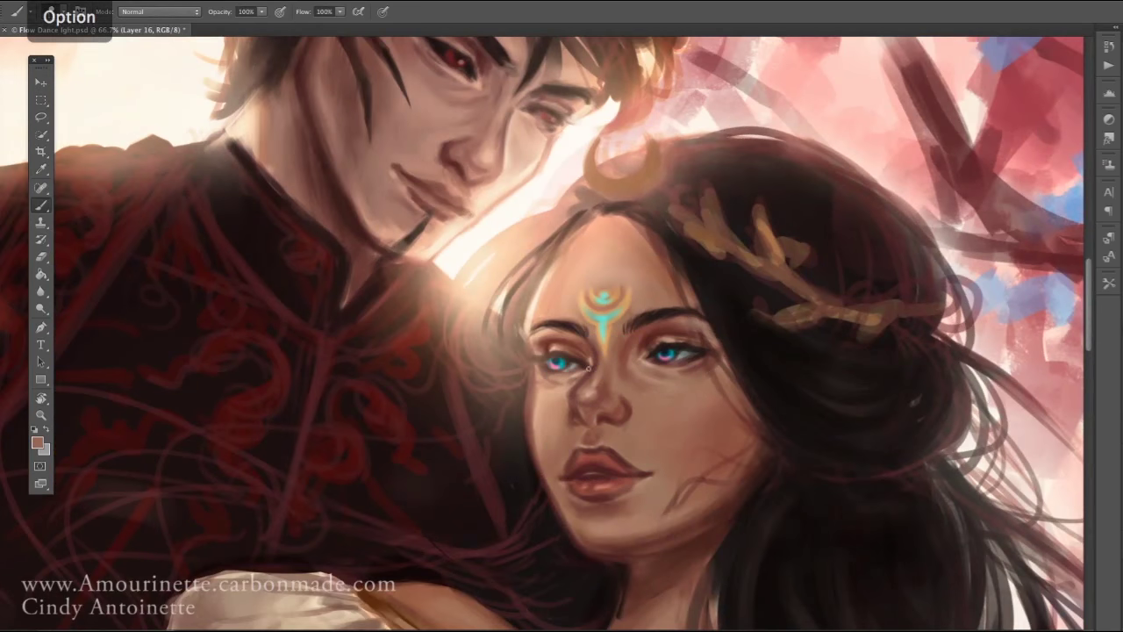
Shade the side, tip and nostrils of the woman's nose with sampled skin tones, using a 13 px brush
{"action": "right_click", "coordinate": [589, 370]}
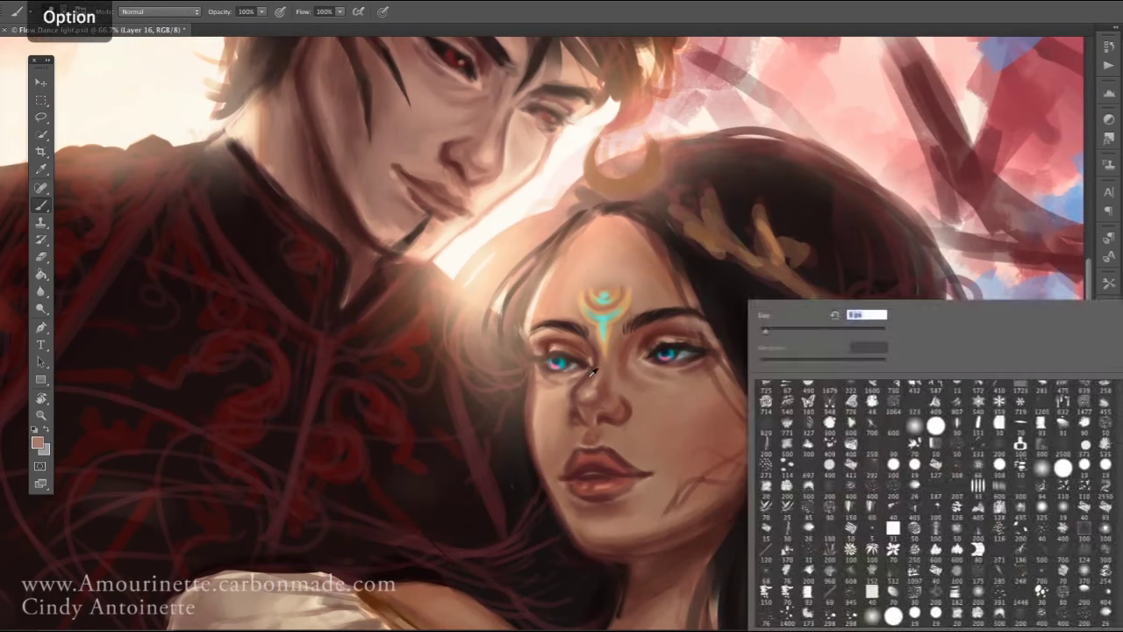
{"action": "left_click", "coordinate": [574, 399], "text": "alt"}
{"action": "right_click", "coordinate": [573, 419]}
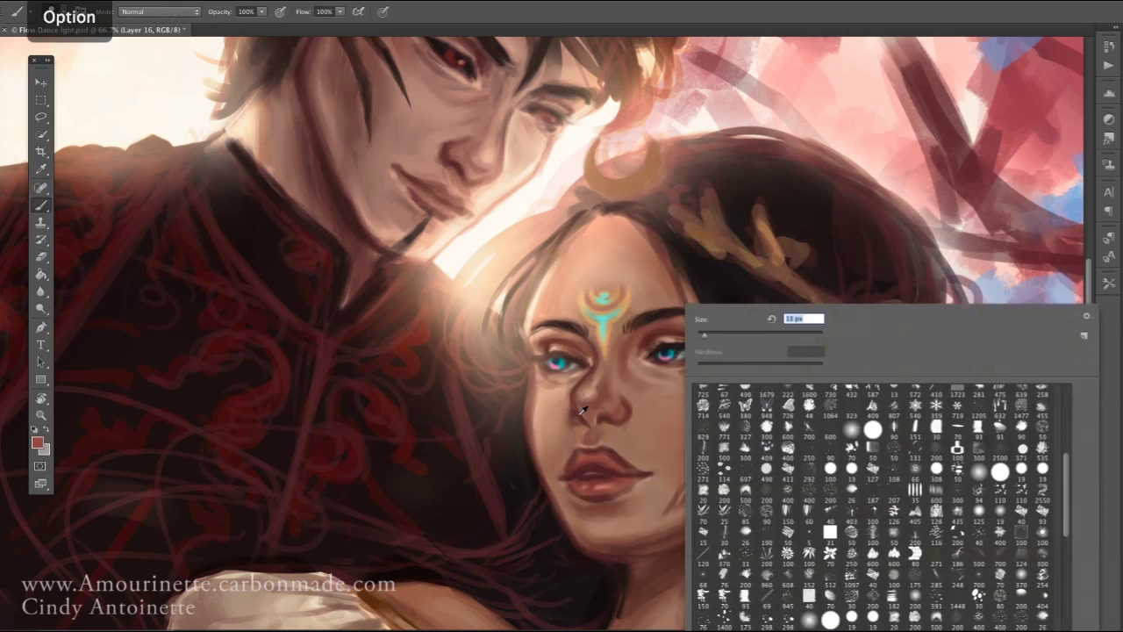
{"action": "left_click", "coordinate": [573, 419], "text": "alt"}
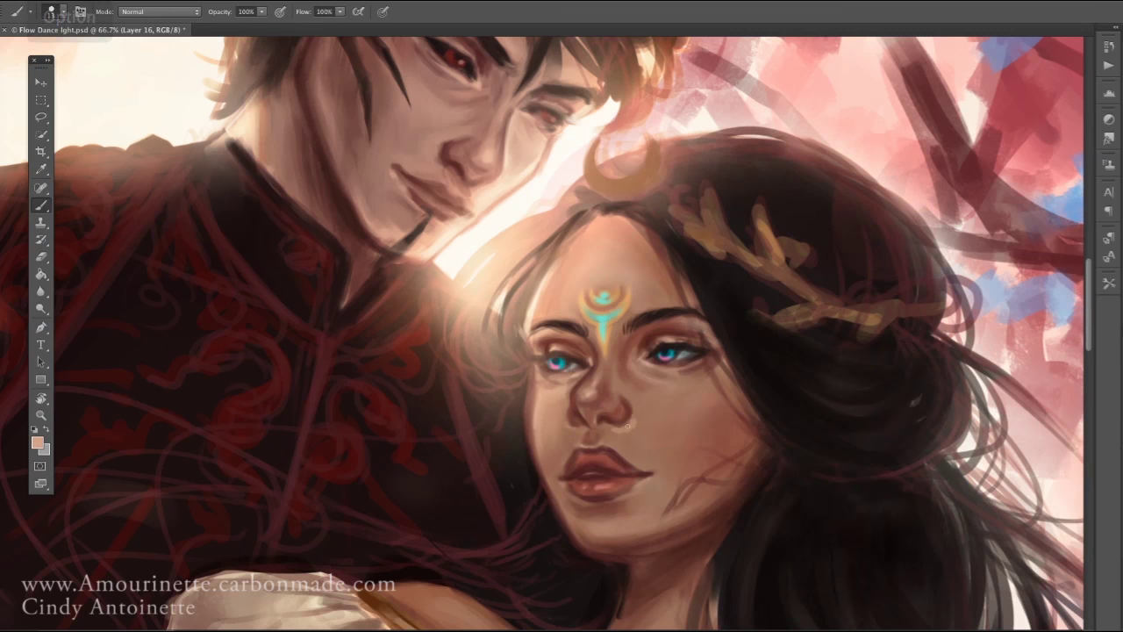
{"action": "left_click", "coordinate": [619, 432], "text": "alt"}
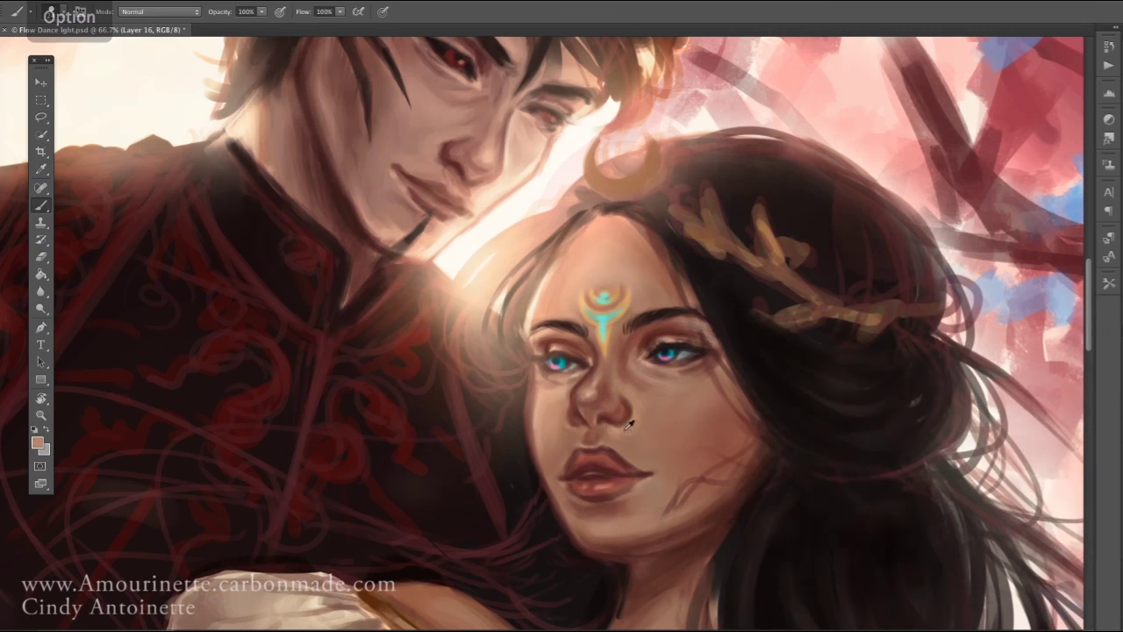
{"action": "left_click", "coordinate": [613, 429], "text": "alt"}
Set the foreground colour to a reddish brown and deepen the woman's nostrils with a 15 px brush
{"action": "left_click", "coordinate": [639, 397]}
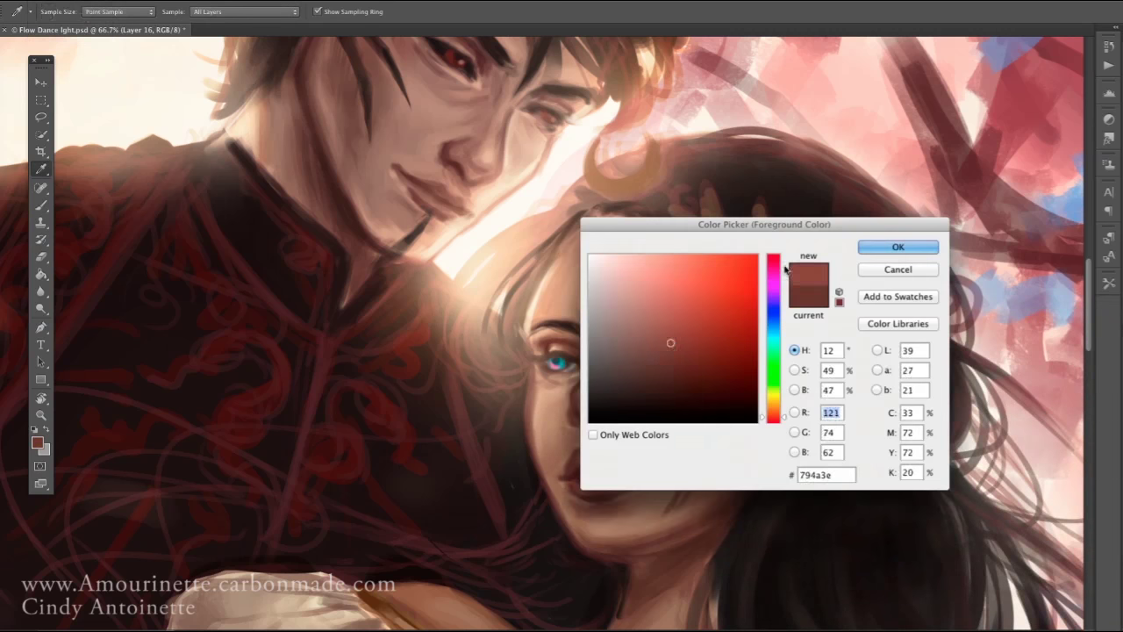
{"action": "key", "text": "r"}
{"action": "left_click_drag", "start_coordinate": [851, 264], "coordinate": [840, 428]}
{"action": "key", "text": "r"}
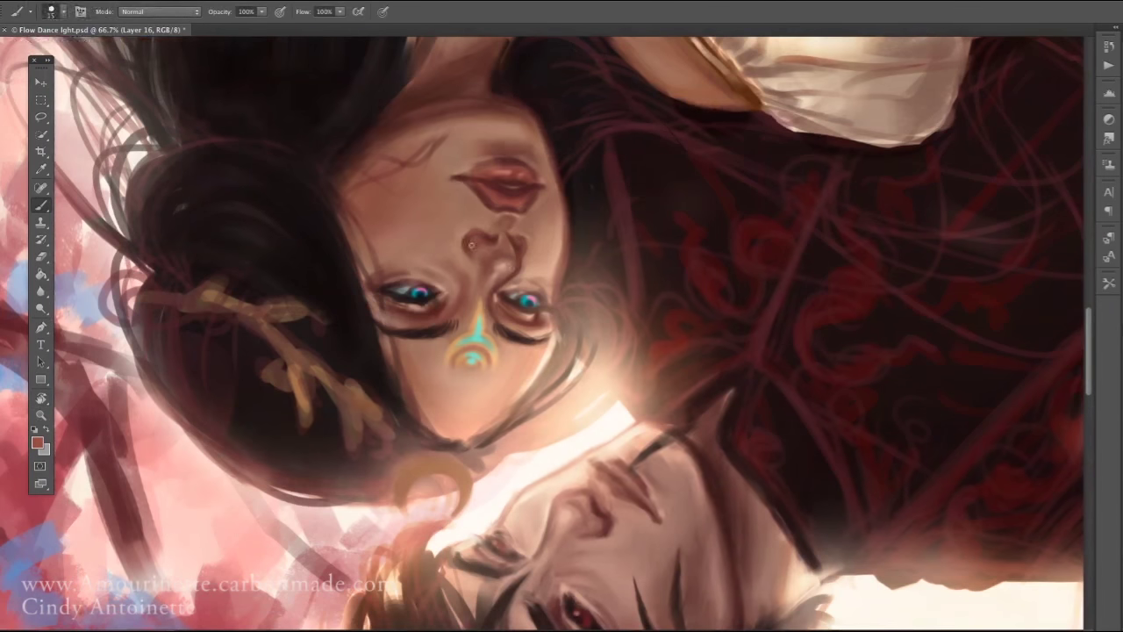
Refine the edges and corners of the woman's lips with tones sampled around her mouth
{"action": "key", "text": "r"}
{"action": "left_click_drag", "start_coordinate": [476, 261], "coordinate": [678, 392]}
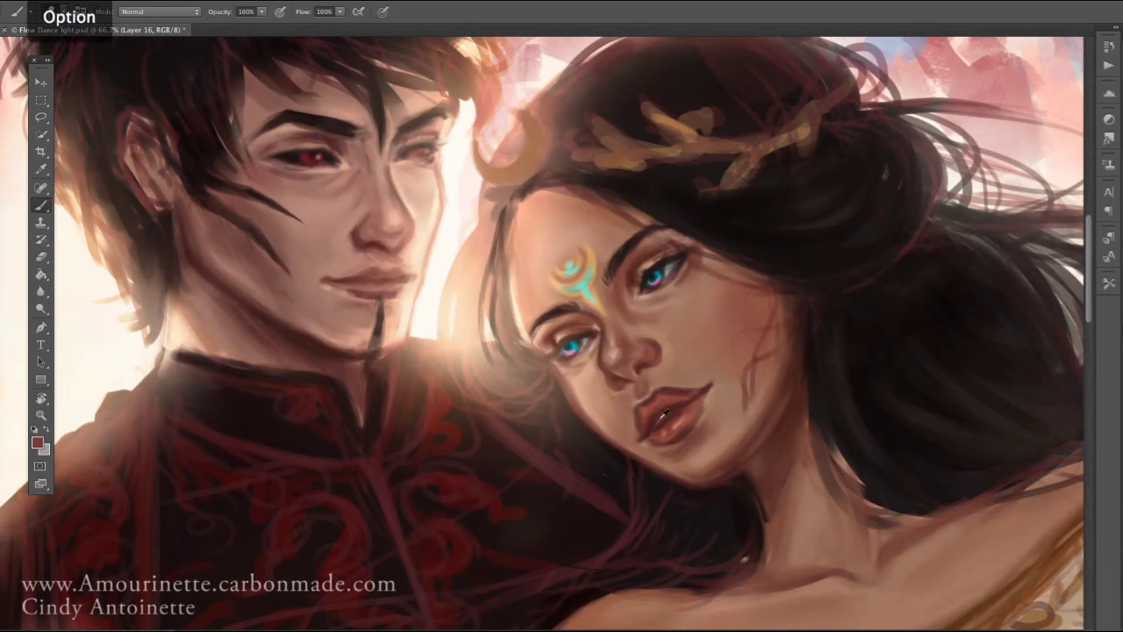
{"action": "left_click", "coordinate": [715, 379], "text": "alt"}
{"action": "left_click", "coordinate": [636, 434], "text": "alt"}
{"action": "key", "text": "r"}
{"action": "left_click_drag", "start_coordinate": [637, 434], "coordinate": [952, 340]}
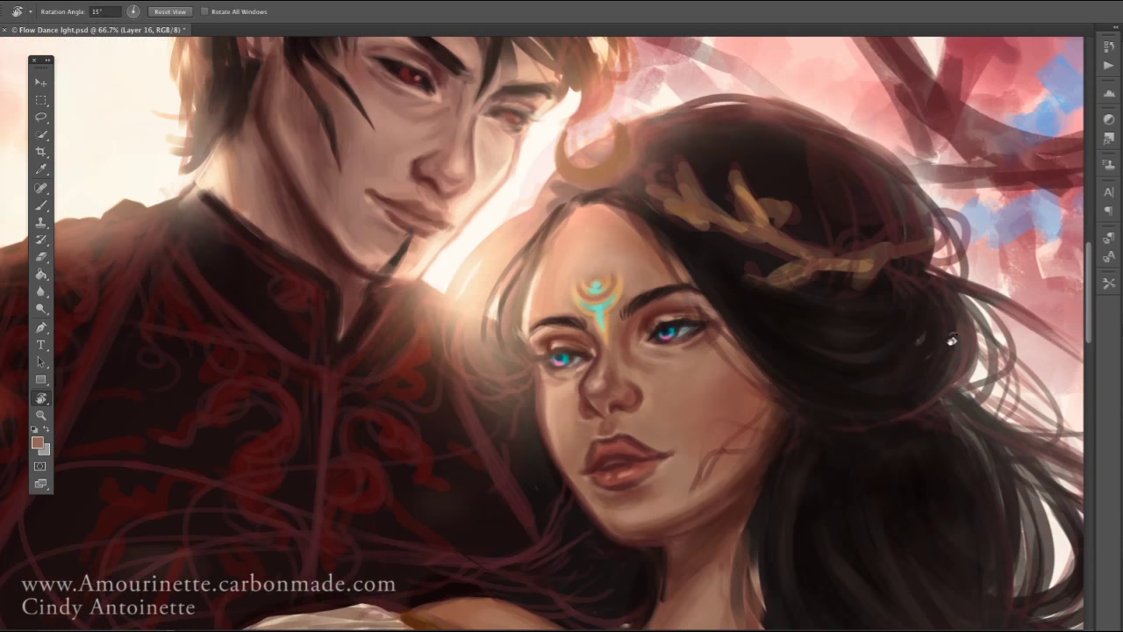
Paint black eyelashes at the outer corners of the woman's eyes with a 6 px brush
{"action": "key", "text": "alt"}
{"action": "key", "text": "r"}
{"action": "left_click_drag", "start_coordinate": [571, 349], "coordinate": [535, 353]}
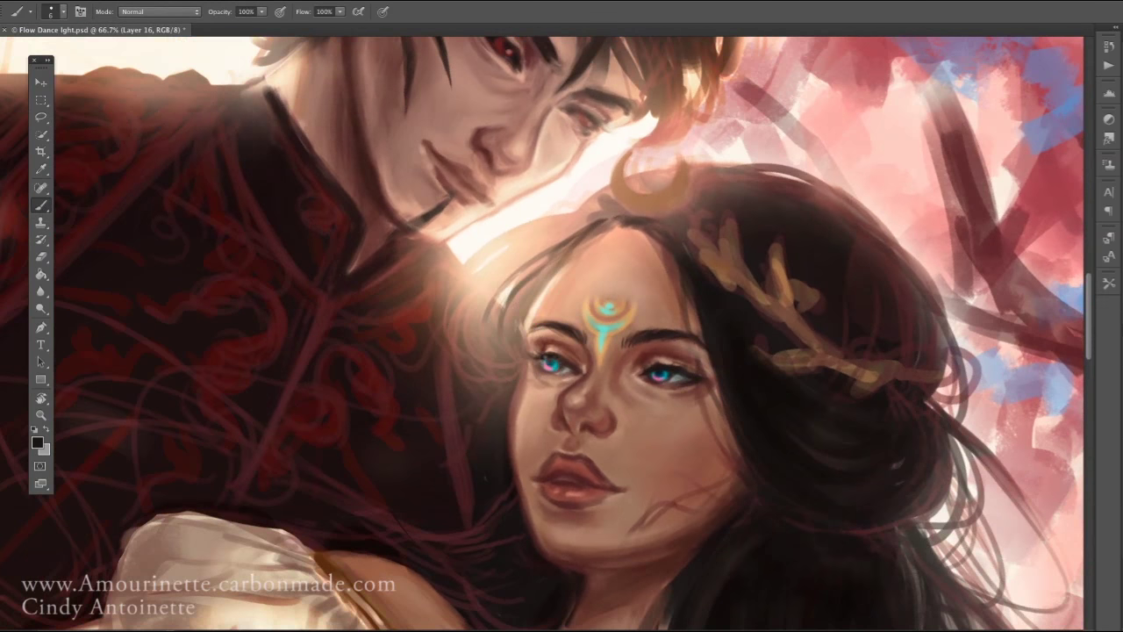
Refine the skin around the woman's eyelids with a fine brush in dark reddish brown and a tone sampled beside the eye
{"action": "left_click", "coordinate": [37, 442]}
{"action": "left_click", "coordinate": [915, 245]}
{"action": "key", "text": "r"}
{"action": "left_click_drag", "start_coordinate": [42, 404], "coordinate": [561, 333]}
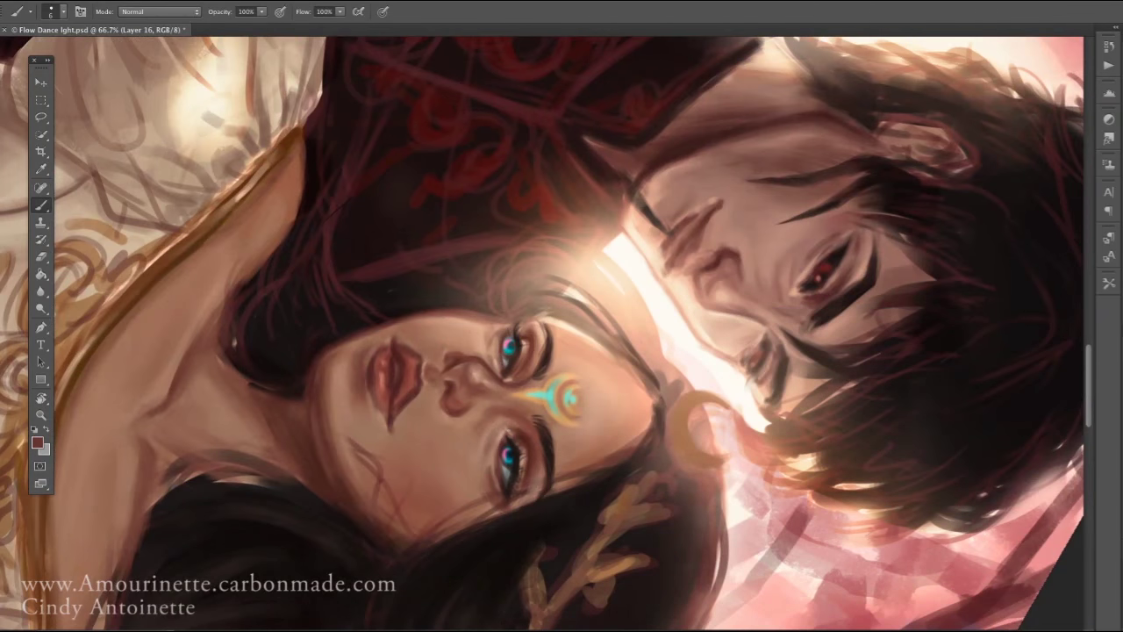
{"action": "left_click", "coordinate": [37, 442]}
{"action": "right_click", "coordinate": [510, 307]}
{"action": "key", "text": "r"}
{"action": "left_click_drag", "start_coordinate": [351, 458], "coordinate": [439, 263]}
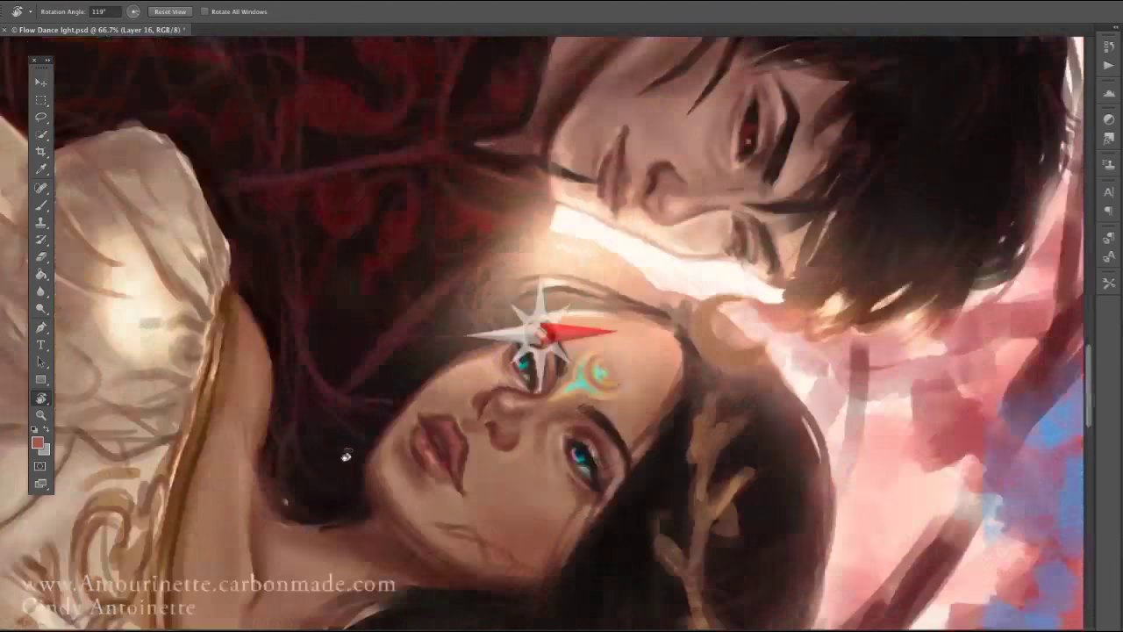
{"action": "left_click", "coordinate": [546, 367], "text": "alt"}
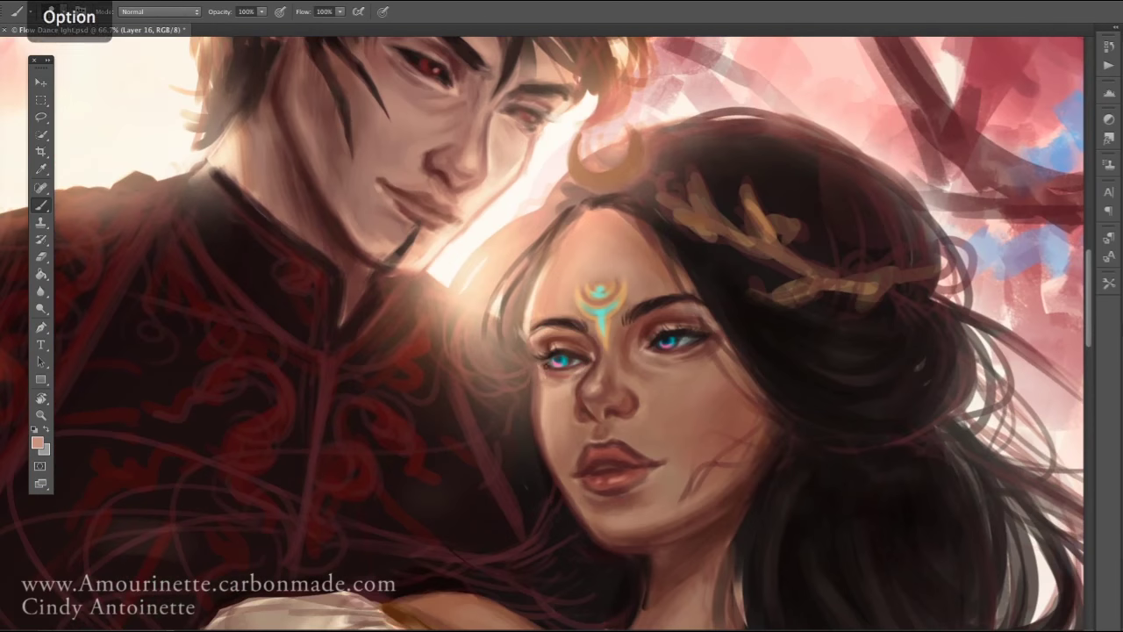
Add small light highlights to the woman's upper eyelids with a fine brush in a sampled peach tone
{"action": "right_click", "coordinate": [622, 363]}
{"action": "key", "text": "r"}
{"action": "mouse_move", "coordinate": [622, 362]}
{"action": "left_mouse_down"}
{"action": "mouse_move", "coordinate": [650, 325]}
{"action": "mouse_move", "coordinate": [562, 386]}
{"action": "left_mouse_up"}
{"action": "key", "text": "r"}
{"action": "right_click", "coordinate": [537, 386]}
{"action": "key", "text": "Escape"}
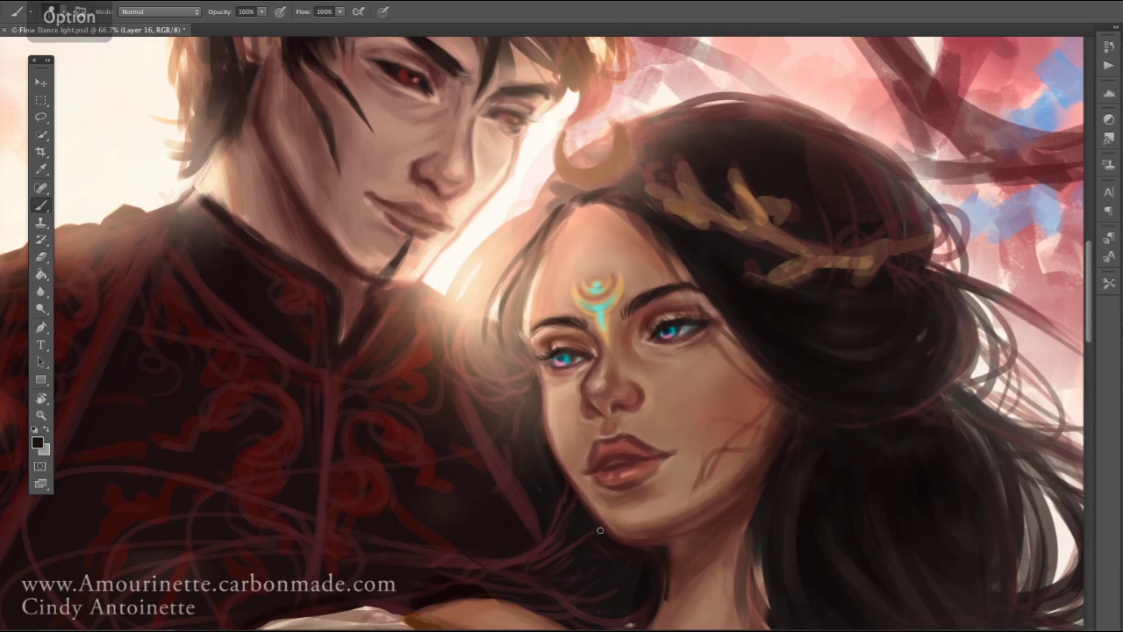
Darken the woman's lash lines and extend her eyelashes with a fine brush in black
{"action": "key", "text": "r"}
{"action": "left_click_drag", "start_coordinate": [600, 530], "coordinate": [527, 438]}
{"action": "right_click", "coordinate": [264, 333]}
{"action": "key", "text": "Escape"}
{"action": "key", "text": "r"}
{"action": "left_click_drag", "start_coordinate": [278, 409], "coordinate": [932, 446]}
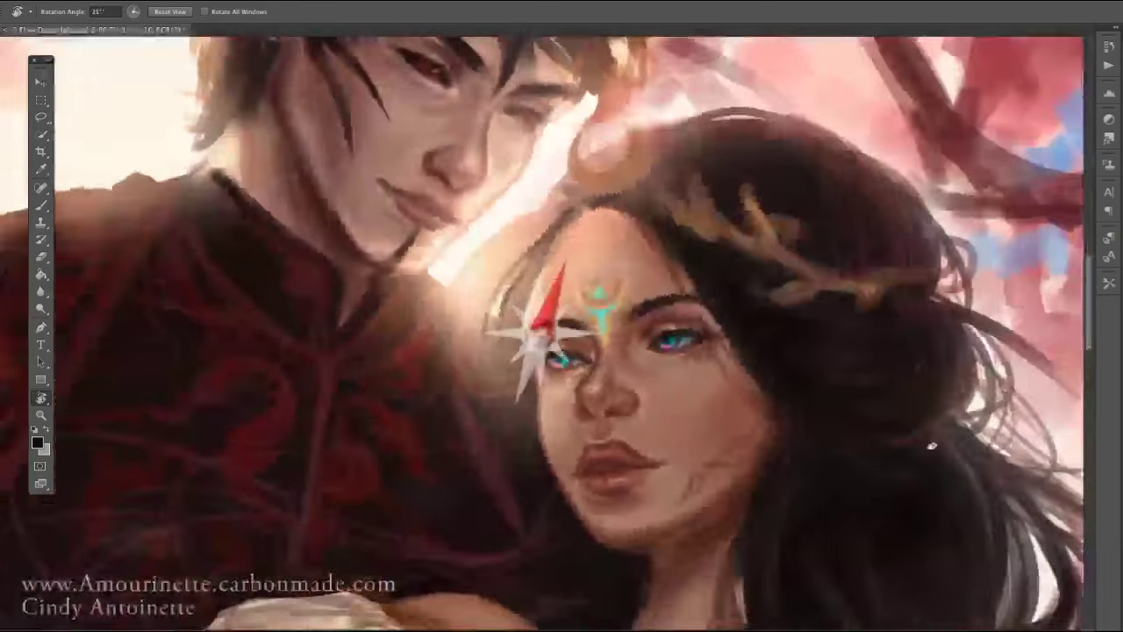
Sample a dark brown from the woman's face, change the foreground colour to a lighter reddish brown and enlarge the brush
{"action": "key", "text": "b"}
{"action": "right_click", "coordinate": [840, 327]}
{"action": "key", "text": "Escape"}
{"action": "left_click", "coordinate": [706, 445], "text": "alt"}
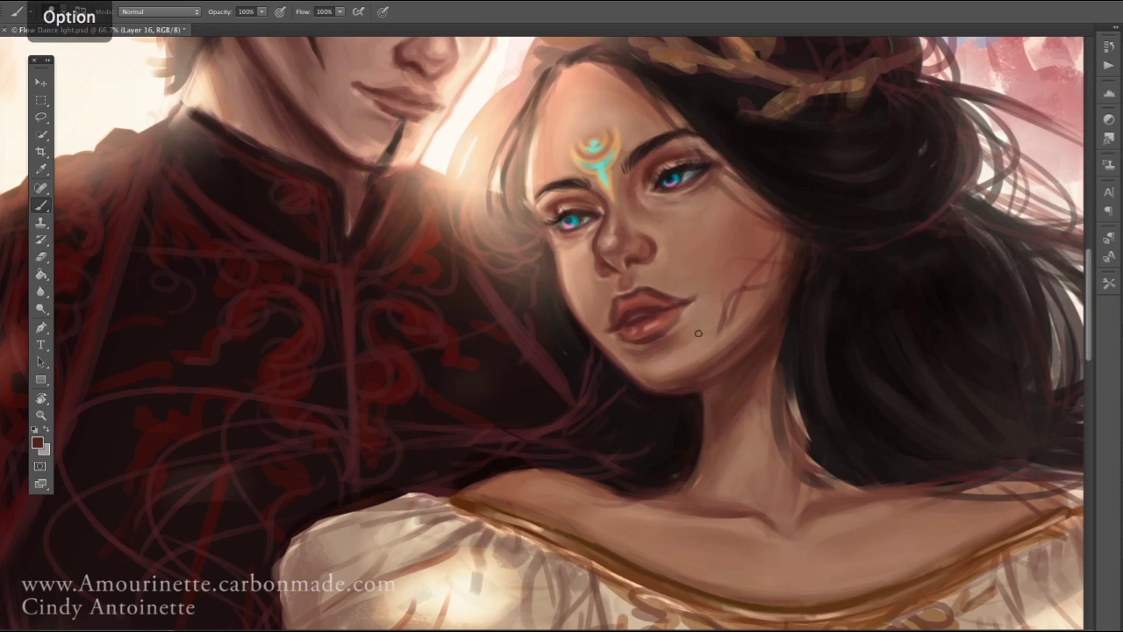
{"action": "left_click", "coordinate": [669, 364]}
{"action": "key", "text": "Return"}
{"action": "right_click", "coordinate": [795, 260]}
{"action": "key", "text": "Escape"}
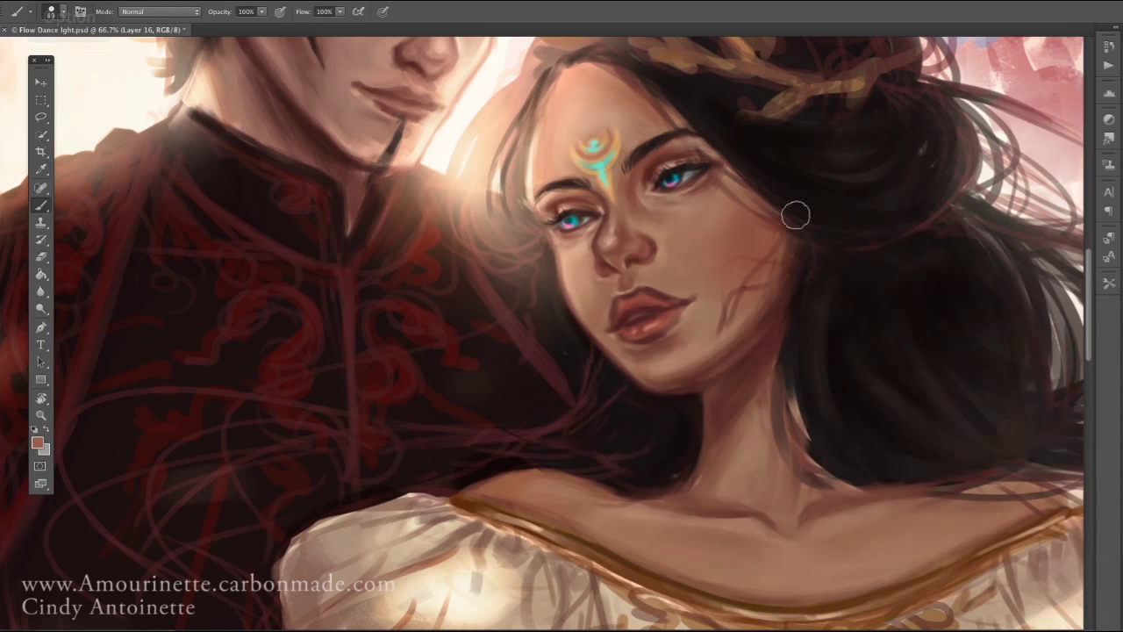
Warm and smooth the woman's cheek with reddish skin tones, adjusting the brush size
{"action": "key", "text": "r"}
{"action": "left_click_drag", "start_coordinate": [926, 368], "coordinate": [619, 394]}
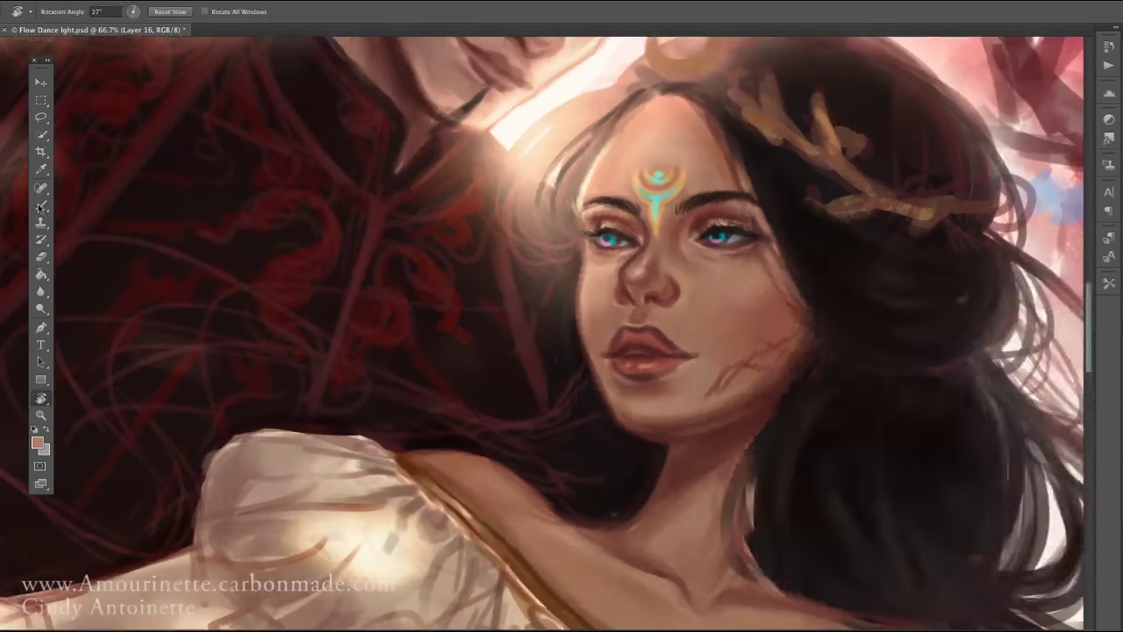
{"action": "key", "text": "b"}
{"action": "right_click", "coordinate": [649, 302]}
{"action": "key", "text": "Escape"}
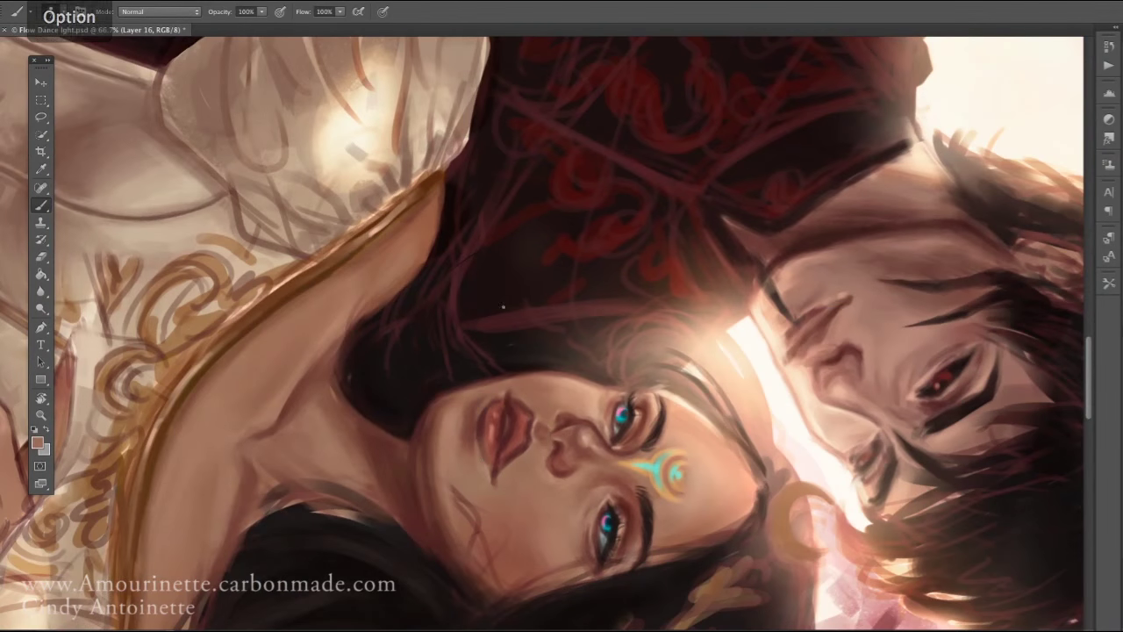
Sample a dark red and refine the woman's lips with a 12 px brush, turning the canvas so her face is upright
{"action": "left_click", "coordinate": [873, 252], "text": "alt"}
{"action": "left_click", "coordinate": [875, 248]}
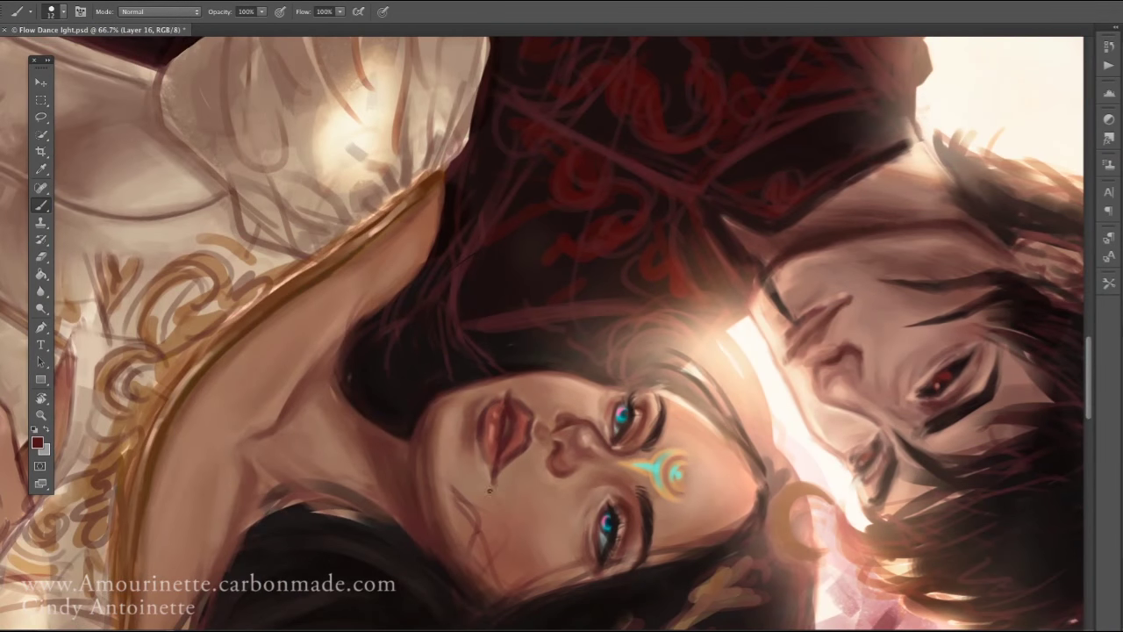
{"action": "key", "text": "r"}
{"action": "left_click_drag", "start_coordinate": [490, 490], "coordinate": [300, 282]}
{"action": "right_click", "coordinate": [635, 285]}
{"action": "key", "text": "Escape"}
{"action": "right_click", "coordinate": [742, 382]}
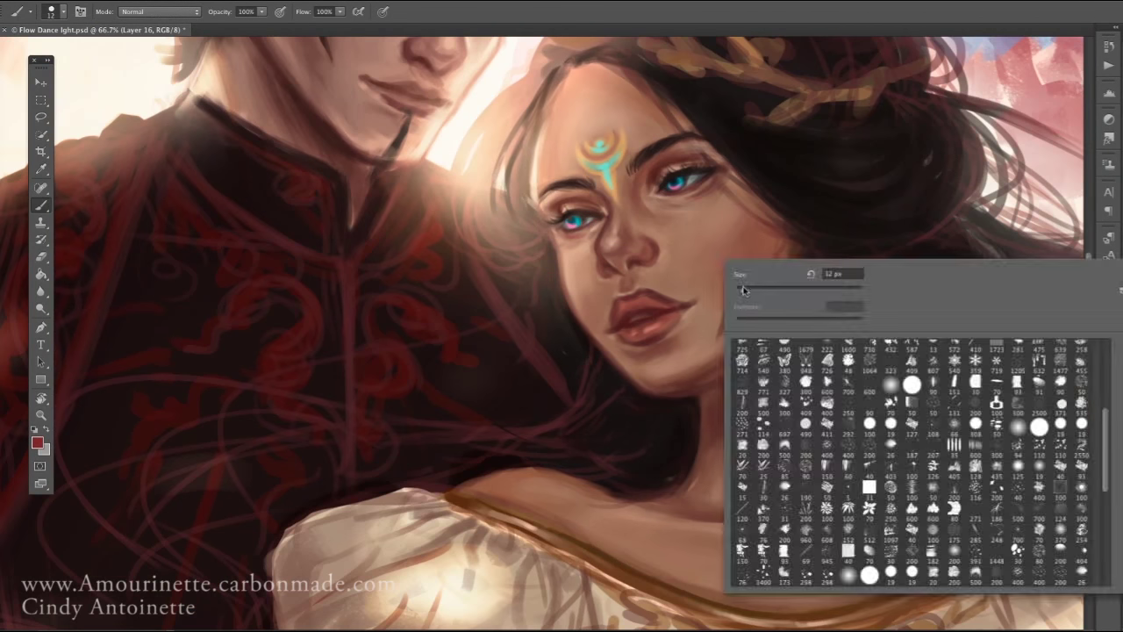
{"action": "key", "text": "Escape"}
Refine the shading of the woman's face with sampled and adjusted reddish-brown skin tones
{"action": "left_click", "coordinate": [662, 300], "text": "alt"}
{"action": "key", "text": "r"}
{"action": "left_click_drag", "start_coordinate": [672, 258], "coordinate": [604, 239]}
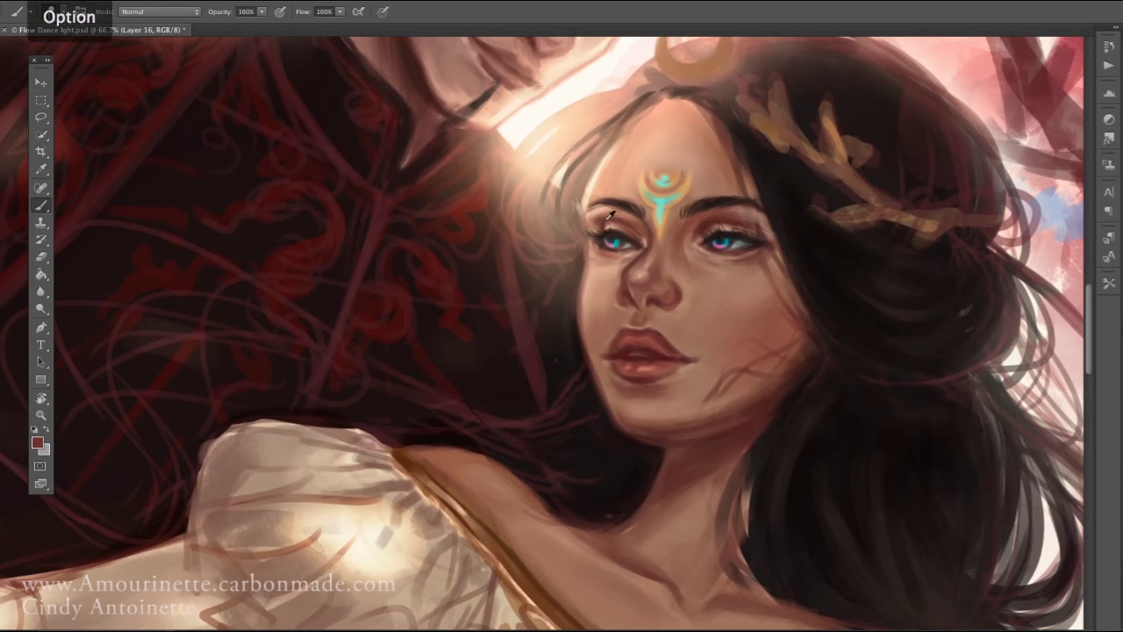
{"action": "left_click", "coordinate": [37, 441]}
{"action": "key", "text": "Return"}
{"action": "key", "text": "r"}
{"action": "left_click_drag", "start_coordinate": [614, 220], "coordinate": [719, 351]}
{"action": "left_click", "coordinate": [37, 442]}
{"action": "key", "text": "Return"}
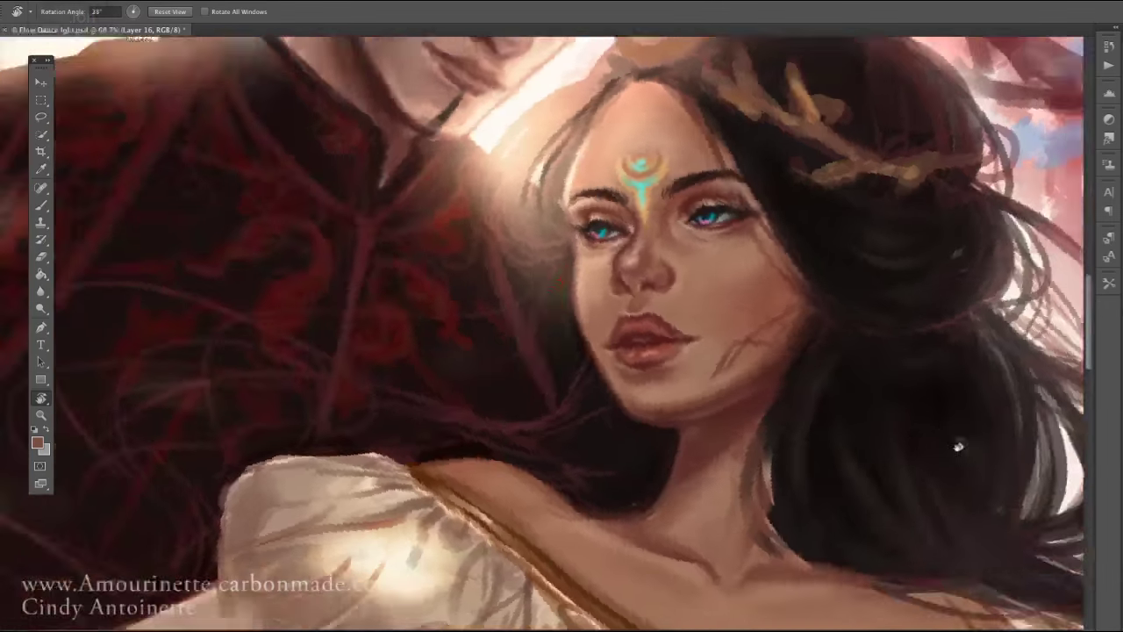
{"action": "key", "text": "Escape"}
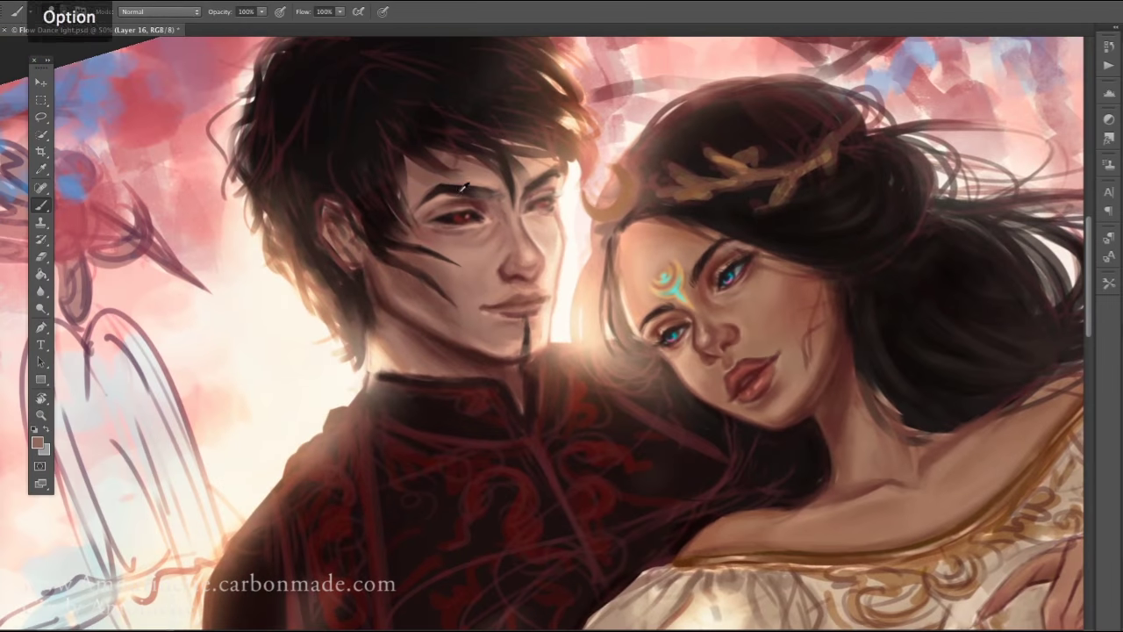
Flip the canvas horizontally and strengthen the man's eyebrow with a near-black tone sampled from the painting
{"action": "left_click", "coordinate": [311, 176], "text": "alt"}
{"action": "key", "text": "ctrl+alt+shift+h"}
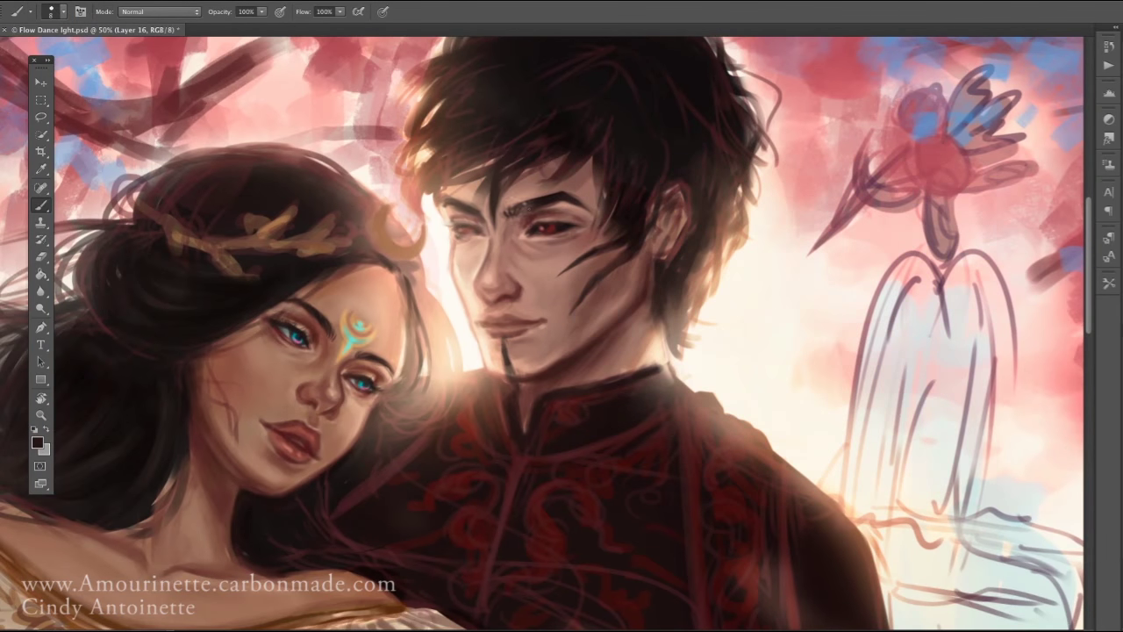
{"action": "left_click", "coordinate": [509, 215], "text": "alt"}
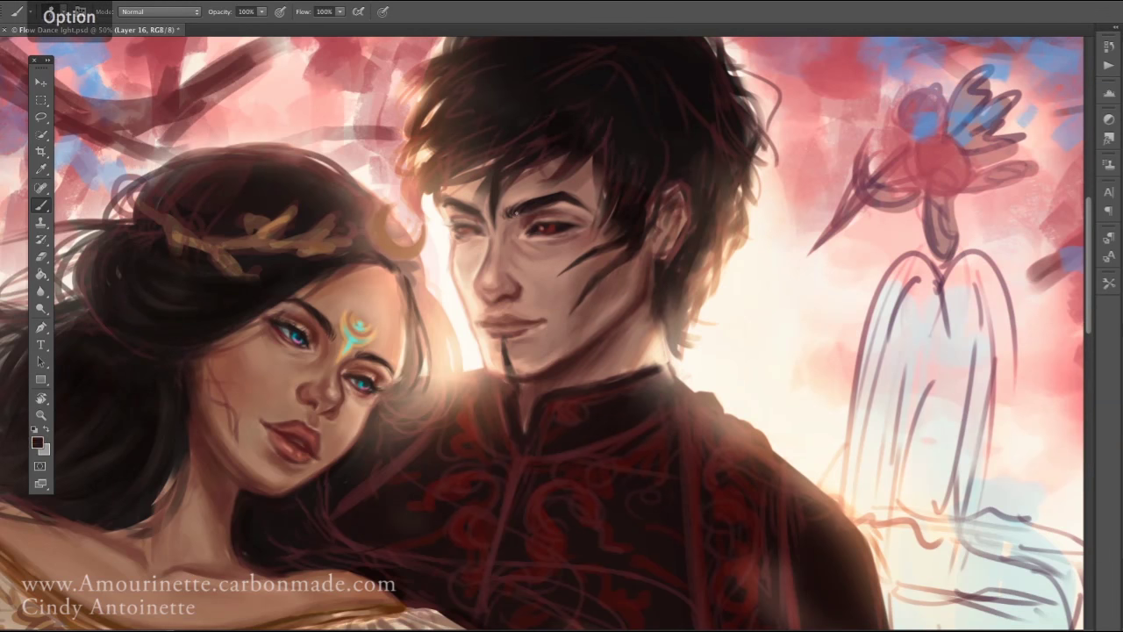
{"action": "left_click_drag", "start_coordinate": [577, 202], "coordinate": [722, 213]}
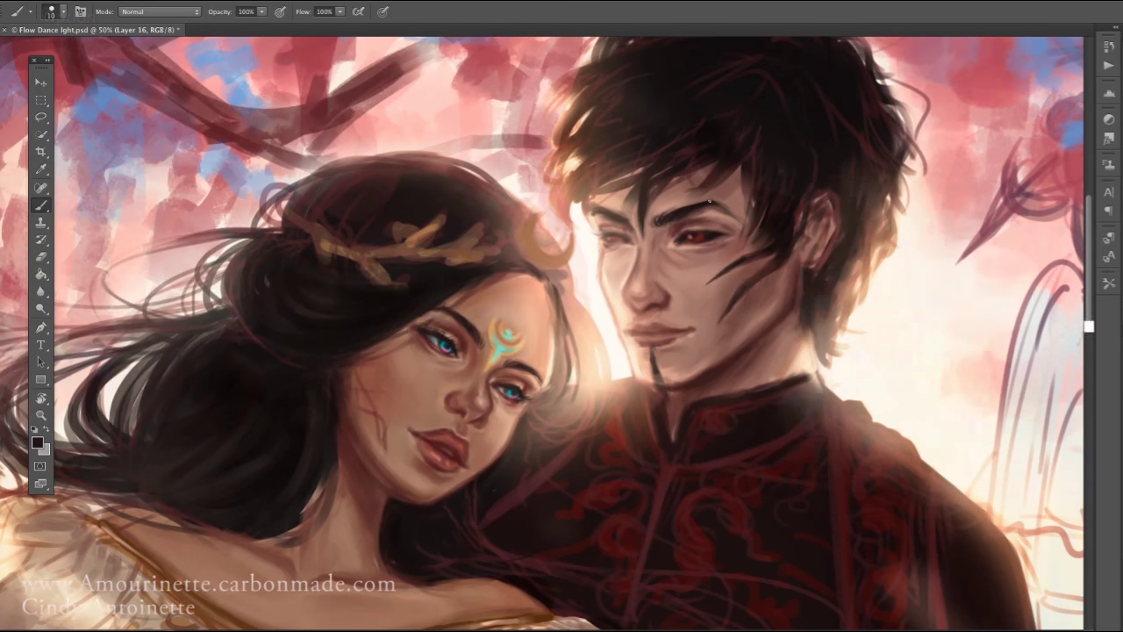
{"action": "key", "text": "bracketleft"}
{"action": "key", "text": "bracketleft"}
{"action": "key", "text": "bracketleft"}
{"action": "key", "text": "bracketleft"}
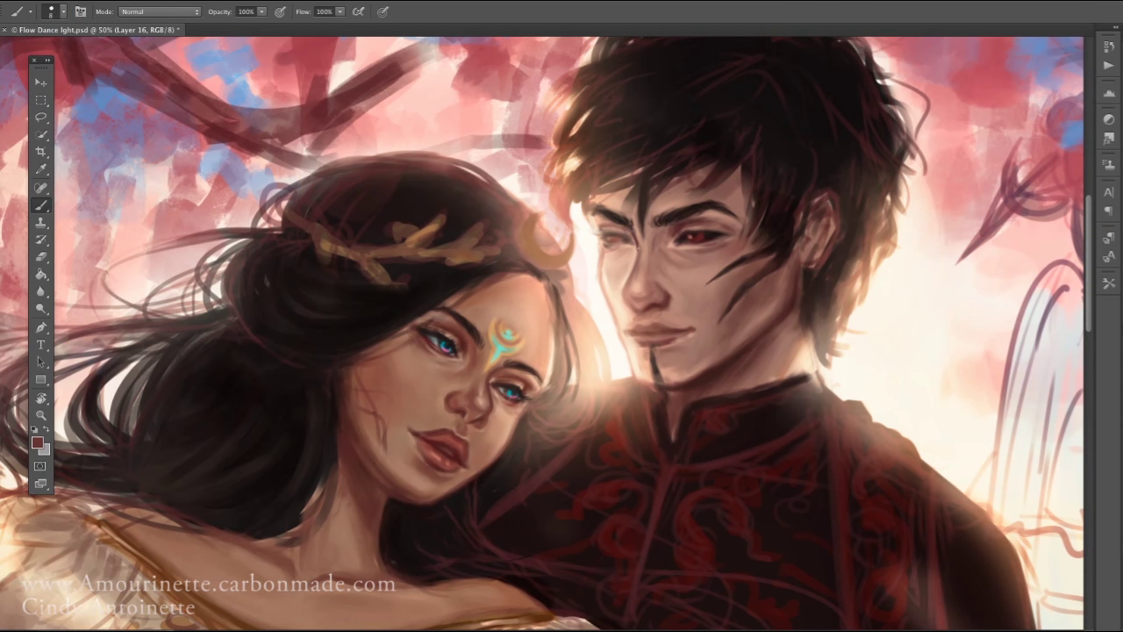
Define the shadow along the man's nose with reddish-brown tones sampled from his face
{"action": "key", "text": "e"}
{"action": "right_click", "coordinate": [614, 246]}
{"action": "key", "text": "b"}
{"action": "left_click", "coordinate": [633, 272], "text": "alt"}
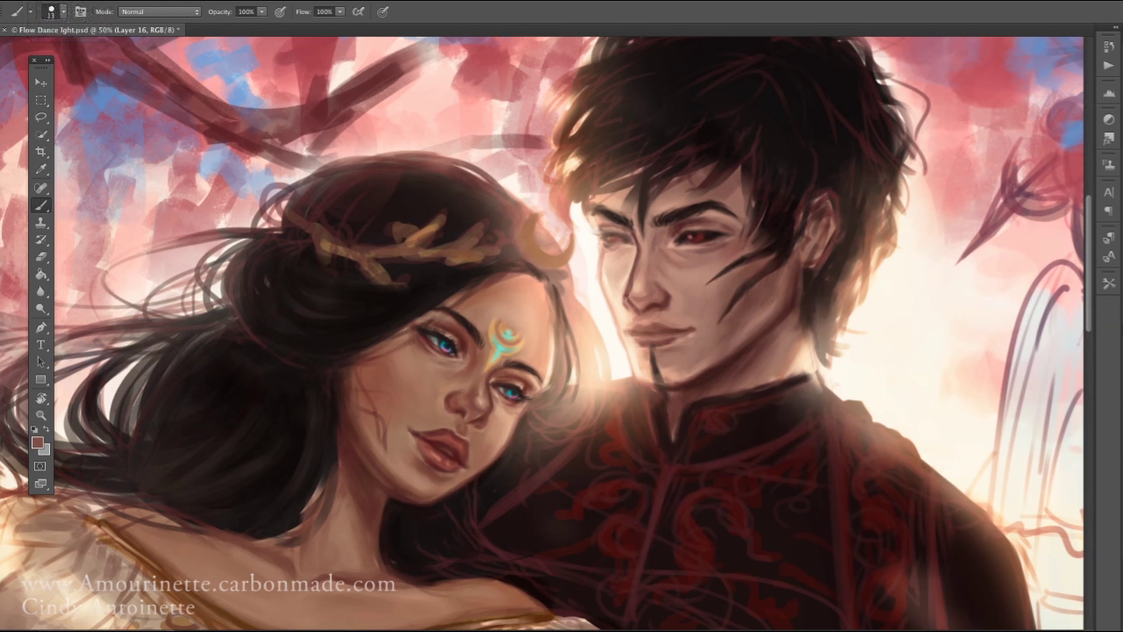
{"action": "left_click", "coordinate": [631, 286], "text": "alt"}
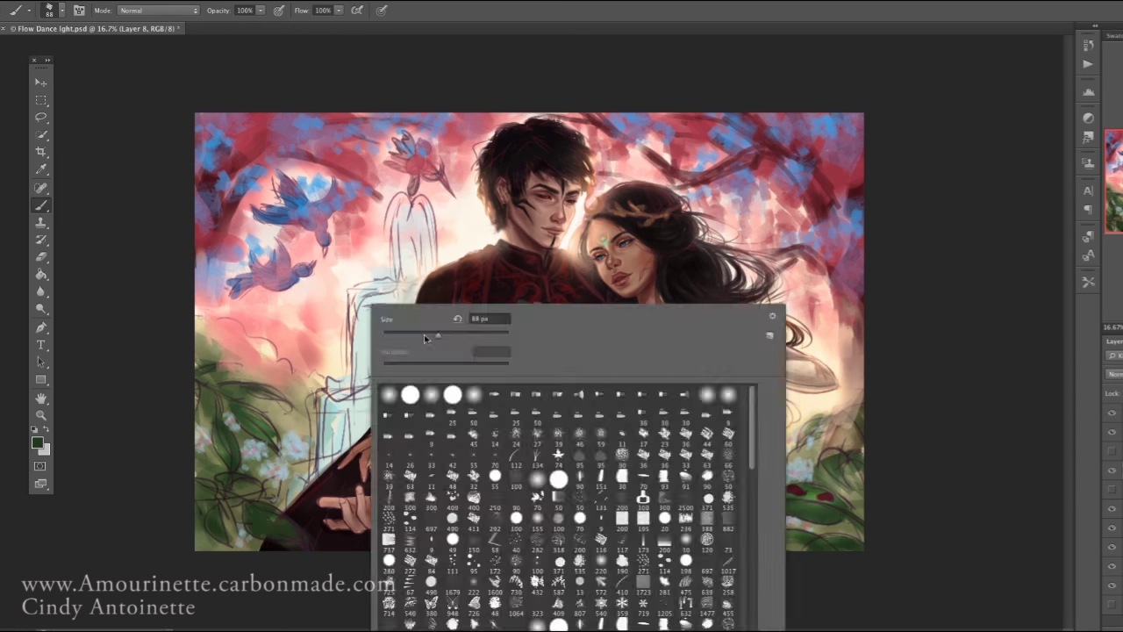
Paint large dark green leaves over the lower-left foliage on Layer 8 with a 125 px brush
{"action": "right_click", "coordinate": [277, 518]}
{"action": "double_click", "coordinate": [412, 413]}
{"action": "left_click_drag", "start_coordinate": [237, 412], "coordinate": [272, 443]}
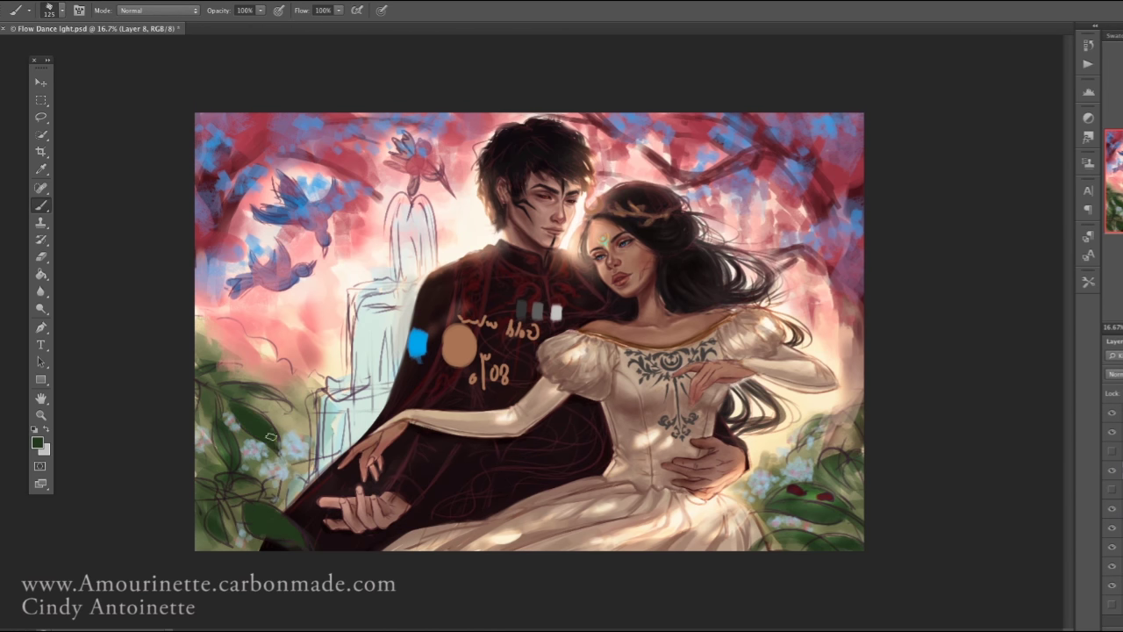
Paint small dark green leaves at the lower edge of the skirt with an 82 px brush
{"action": "right_click", "coordinate": [368, 492]}
{"action": "double_click", "coordinate": [421, 395]}
{"action": "right_click", "coordinate": [728, 526]}
{"action": "double_click", "coordinate": [790, 395]}
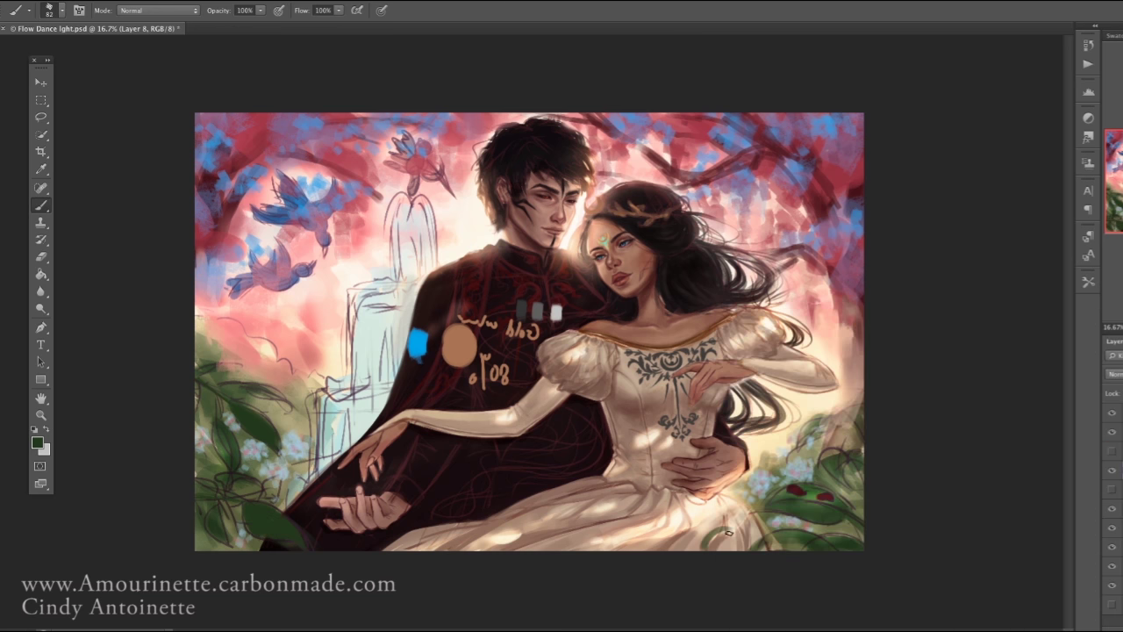
{"action": "mouse_move", "coordinate": [702, 535]}
{"action": "left_mouse_down"}
{"action": "mouse_move", "coordinate": [733, 536]}
{"action": "mouse_move", "coordinate": [732, 548]}
{"action": "mouse_move", "coordinate": [700, 550]}
{"action": "left_mouse_up"}
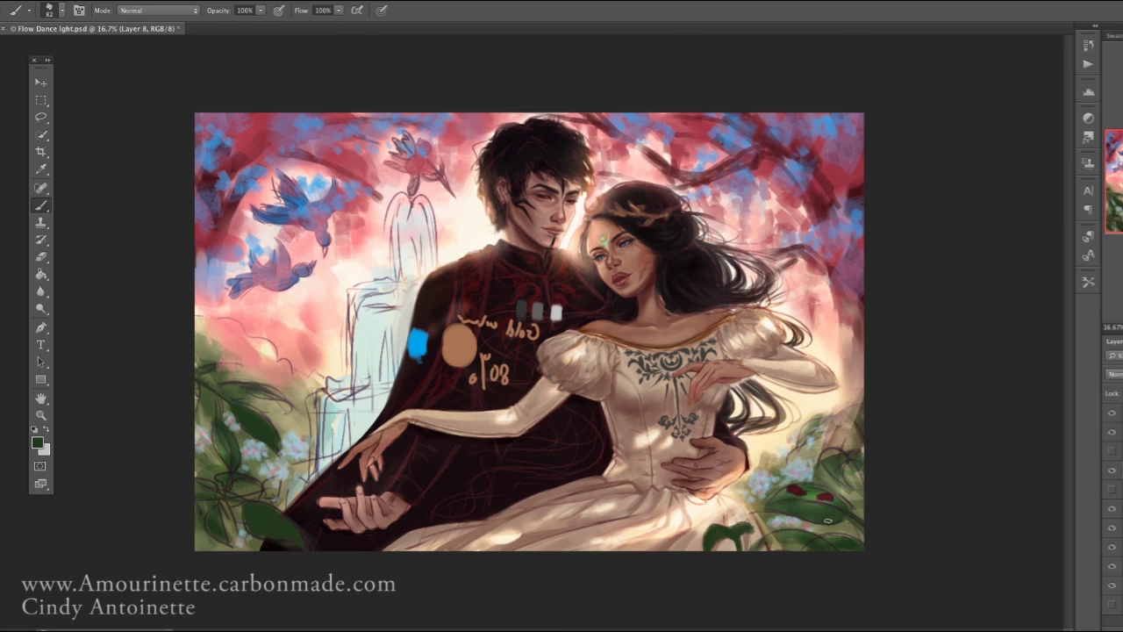
Block in large dark green leaves over the lower-right foliage and clean up their edges with the Eraser
{"action": "mouse_move", "coordinate": [800, 551]}
{"action": "left_mouse_down"}
{"action": "mouse_move", "coordinate": [779, 528]}
{"action": "mouse_move", "coordinate": [842, 509]}
{"action": "mouse_move", "coordinate": [865, 527]}
{"action": "left_mouse_up"}
{"action": "right_click", "coordinate": [764, 506]}
{"action": "left_click", "coordinate": [835, 453], "text": "alt"}
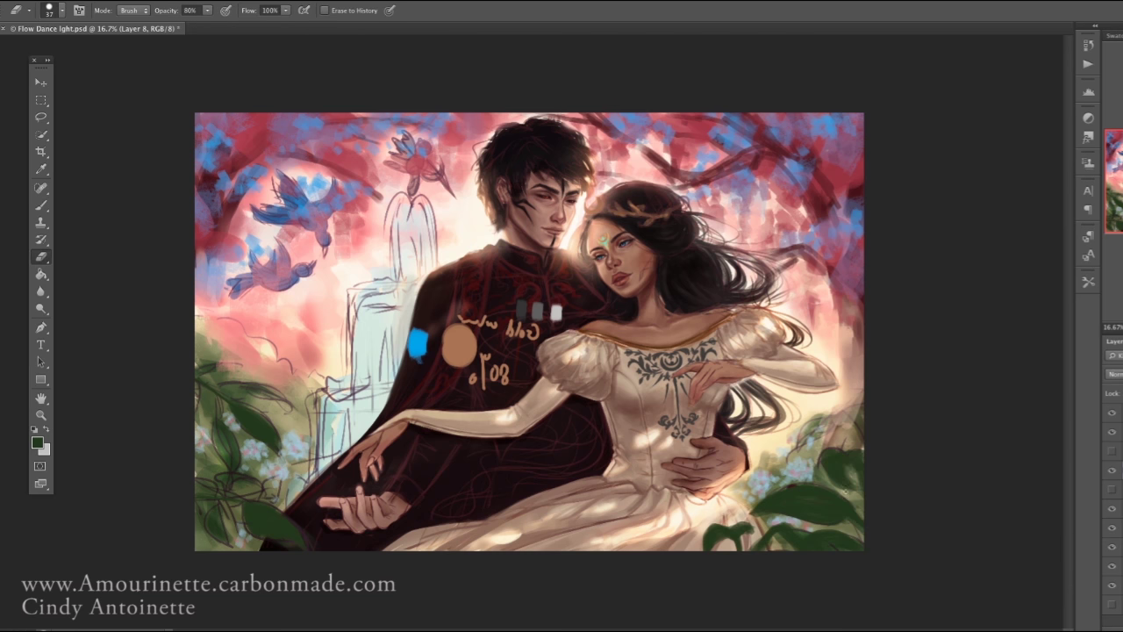
{"action": "mouse_move", "coordinate": [856, 473]}
{"action": "left_mouse_down"}
{"action": "mouse_move", "coordinate": [820, 421]}
{"action": "mouse_move", "coordinate": [798, 443]}
{"action": "left_mouse_up"}
{"action": "key", "text": "e"}
{"action": "key", "text": "b"}
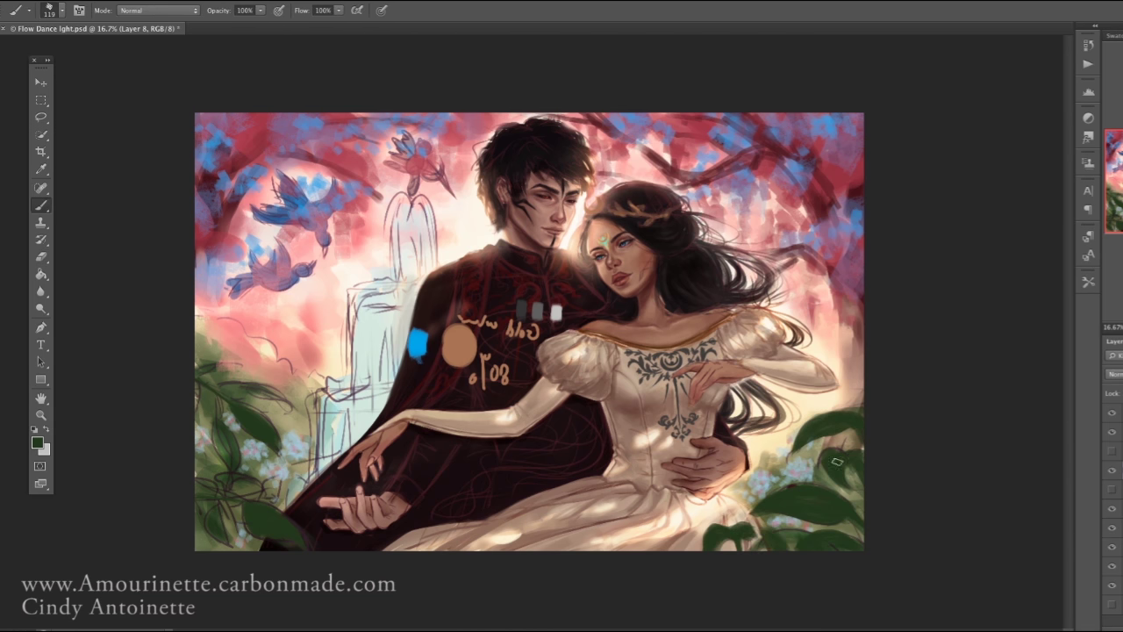
Choose a dark red and paint two ladybug bodies on the big leaf in the lower-right foliage
{"action": "left_click", "coordinate": [38, 442]}
{"action": "left_click", "coordinate": [468, 438]}
{"action": "left_click", "coordinate": [579, 261]}
{"action": "right_click", "coordinate": [677, 307]}
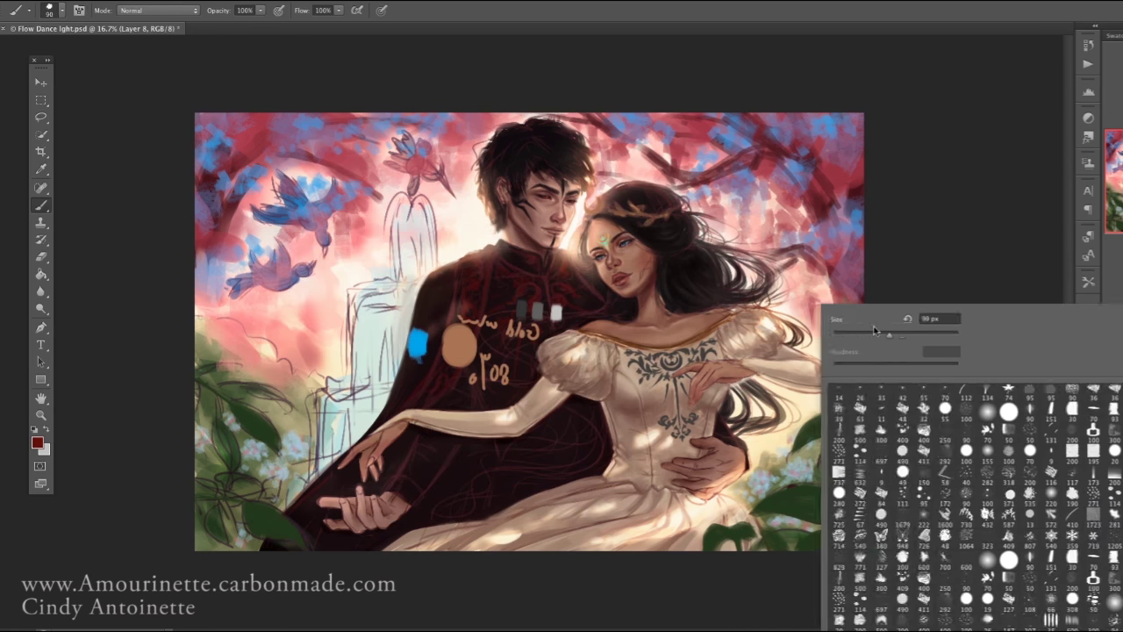
{"action": "left_click", "coordinate": [830, 498]}
{"action": "scroll", "coordinate": [823, 496], "scroll_direction": "up", "scroll_amount": 3}
Choose a very dark red-brown and paint the spots and heads of the two ladybugs
{"action": "left_click", "coordinate": [38, 443]}
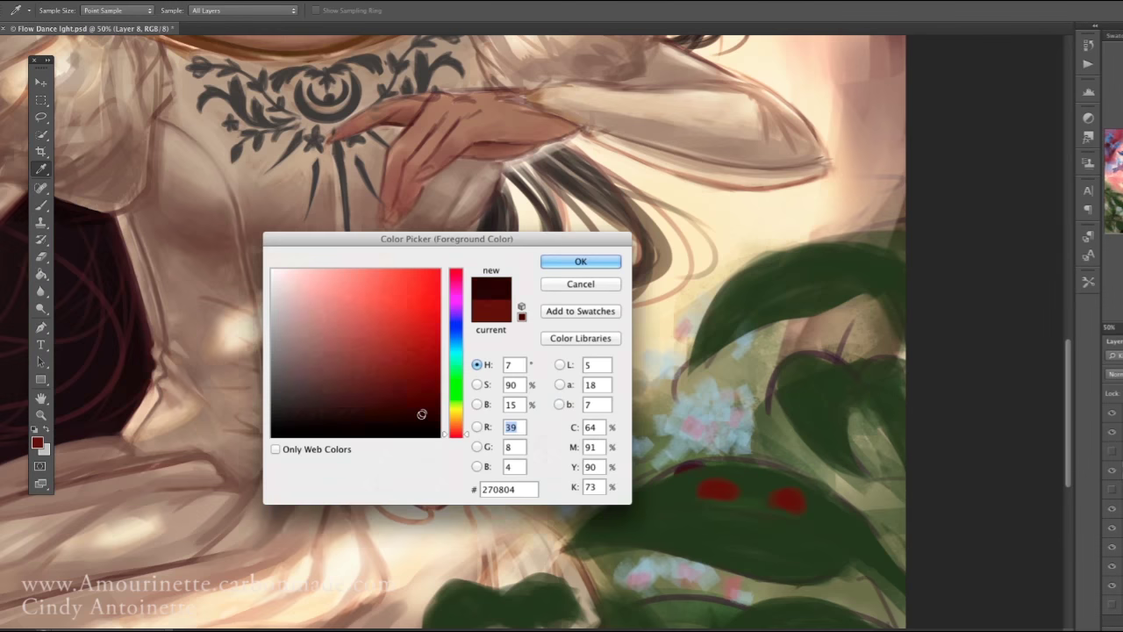
{"action": "left_click", "coordinate": [579, 261]}
{"action": "right_click", "coordinate": [731, 464]}
{"action": "key", "text": "Return"}
{"action": "left_click", "coordinate": [707, 487]}
{"action": "left_click", "coordinate": [719, 493]}
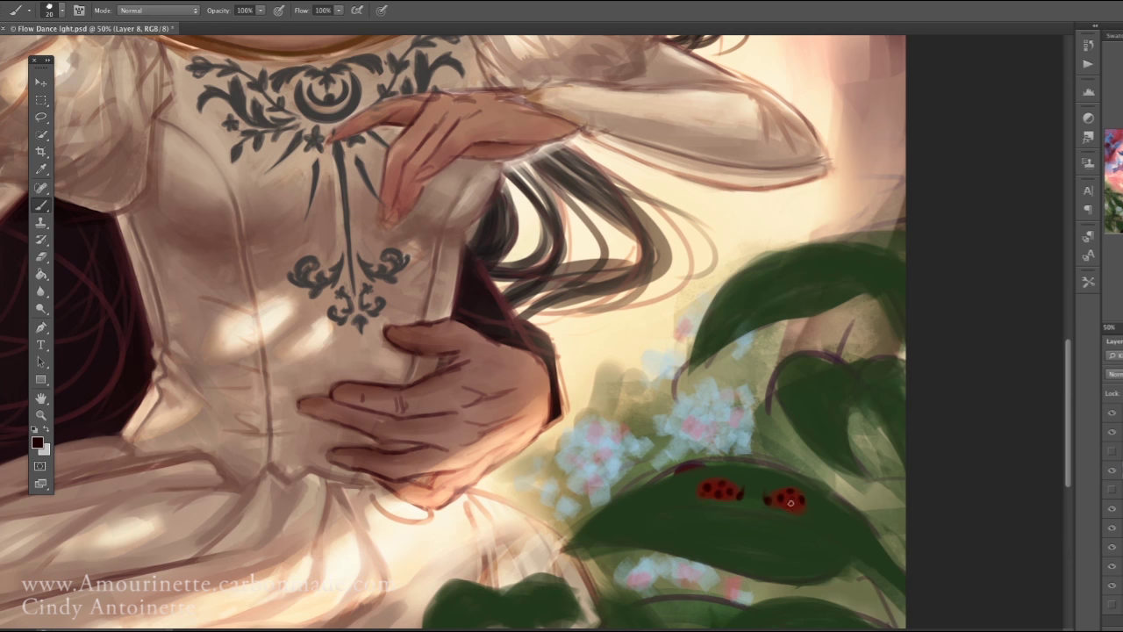
Brighten the two ladybugs using a sampled red and the Dodge tool with Highlights range at 14% exposure
{"action": "left_click", "coordinate": [790, 502], "text": "alt"}
{"action": "right_click", "coordinate": [805, 504]}
{"action": "key", "text": "Escape"}
{"action": "key", "text": "o"}
{"action": "right_click", "coordinate": [773, 505]}
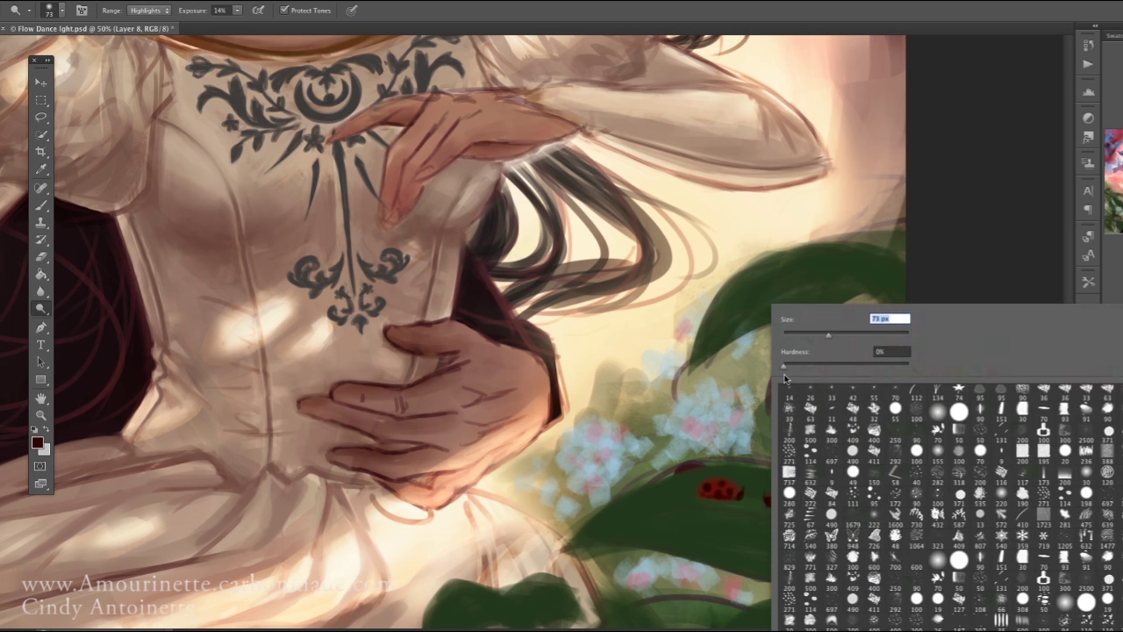
{"action": "key", "text": "Escape"}
{"action": "key", "text": "z"}
{"action": "scroll", "coordinate": [918, 328], "scroll_direction": "down", "scroll_amount": 3}
{"action": "left_click", "coordinate": [830, 505]}
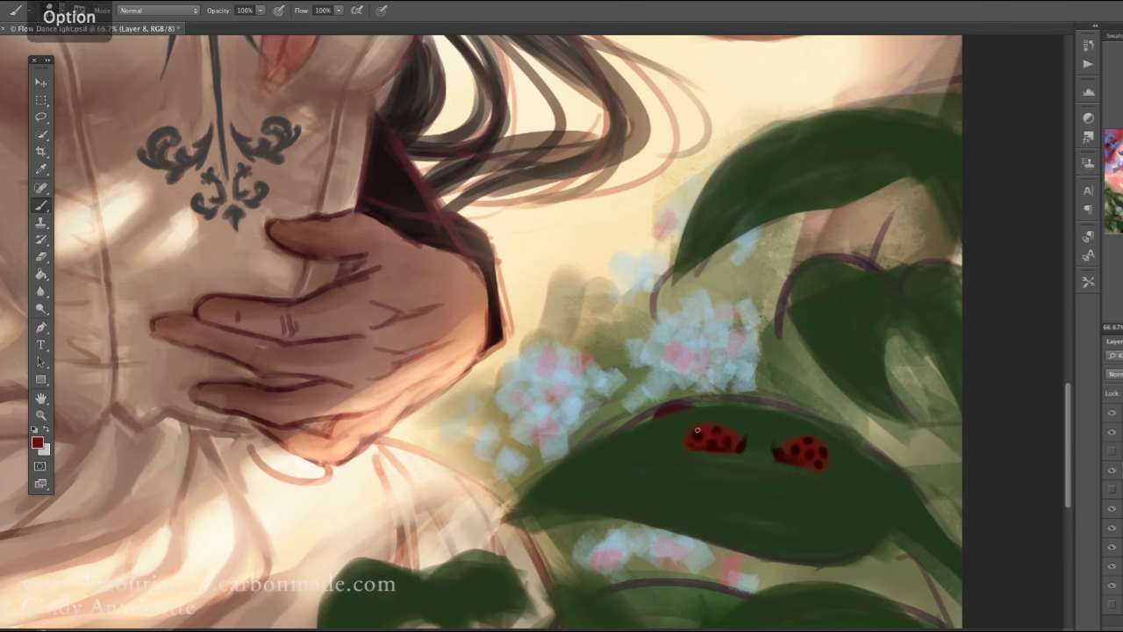
Enrich the foliage in both lower corners of the painting with bright green leaves and blue flower dabs
{"action": "key", "text": "super+0"}
{"action": "key", "text": "b"}
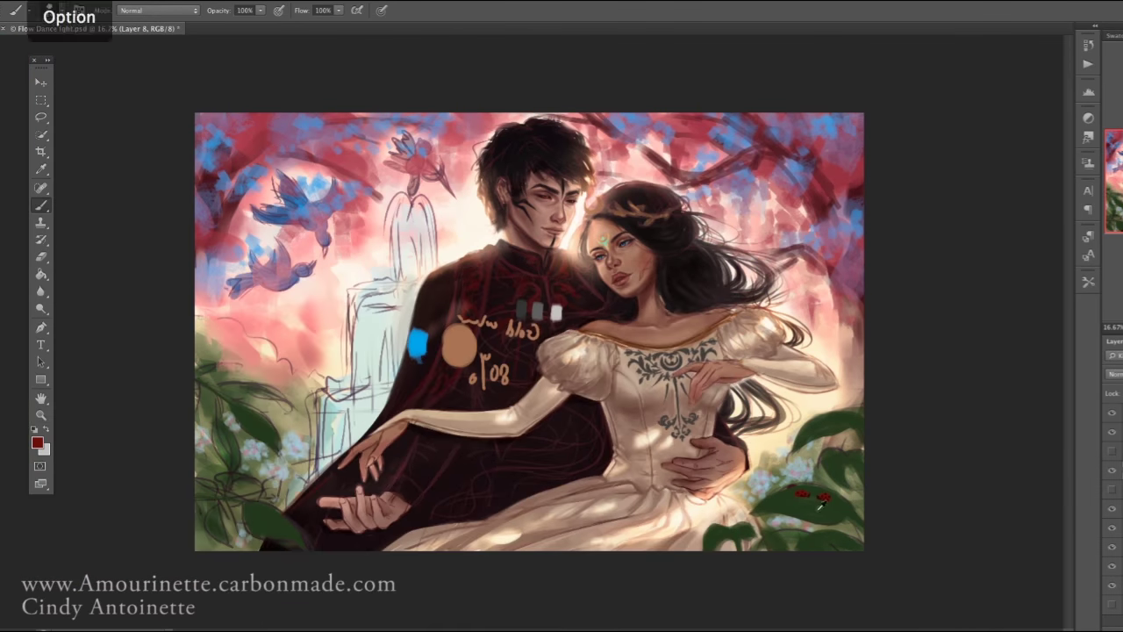
{"action": "right_click", "coordinate": [268, 302]}
{"action": "left_click", "coordinate": [214, 511], "text": "alt"}
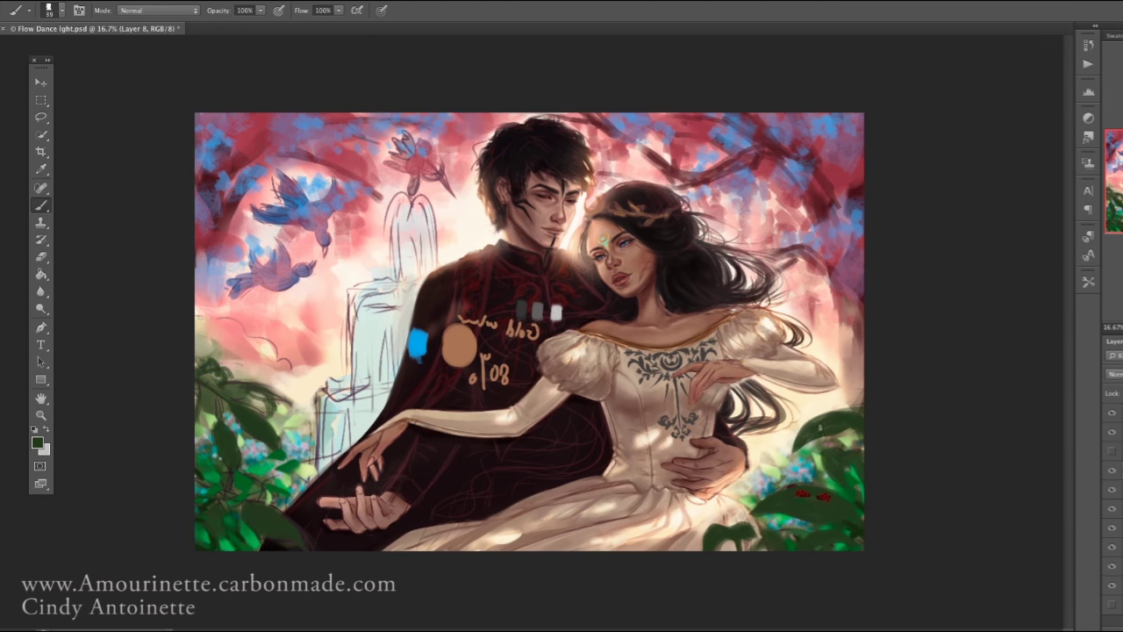
Paint more dark green leaves in the left foliage and below the man's open hand, varying the brush size
{"action": "right_click", "coordinate": [671, 541]}
{"action": "key", "text": "Escape"}
{"action": "key", "text": "e"}
{"action": "key", "text": "b"}
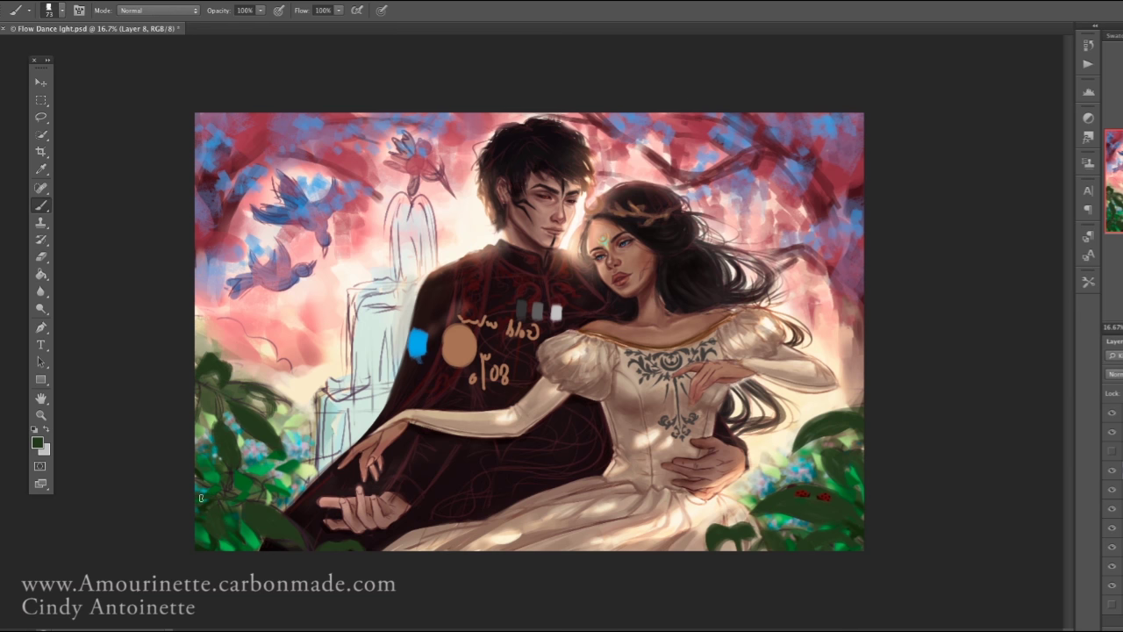
{"action": "right_click", "coordinate": [338, 333]}
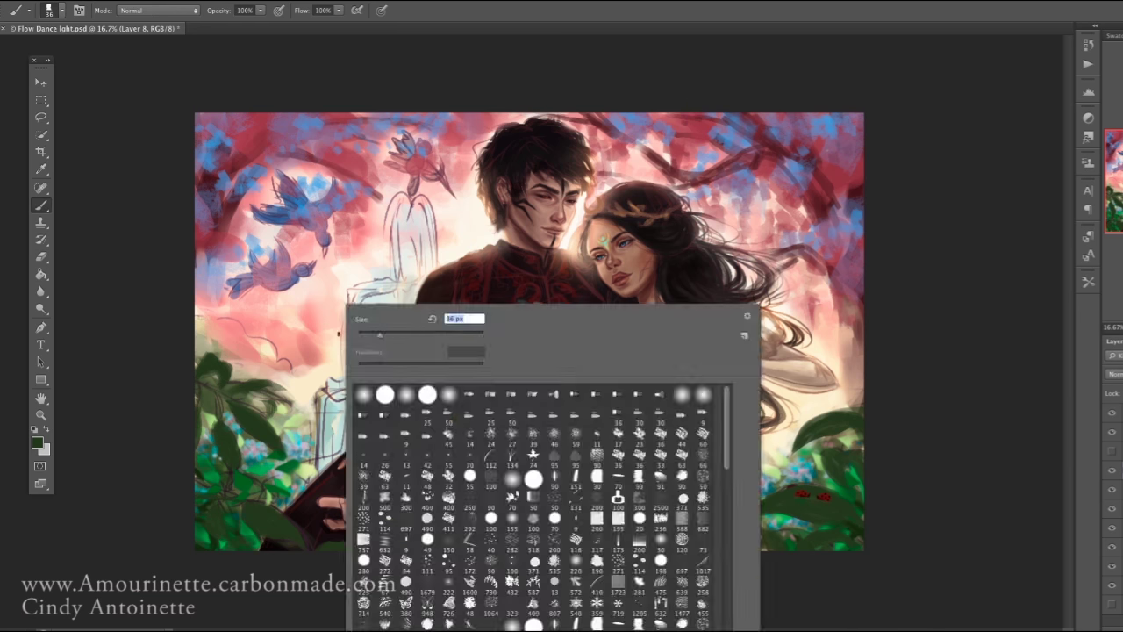
{"action": "key", "text": "Return"}
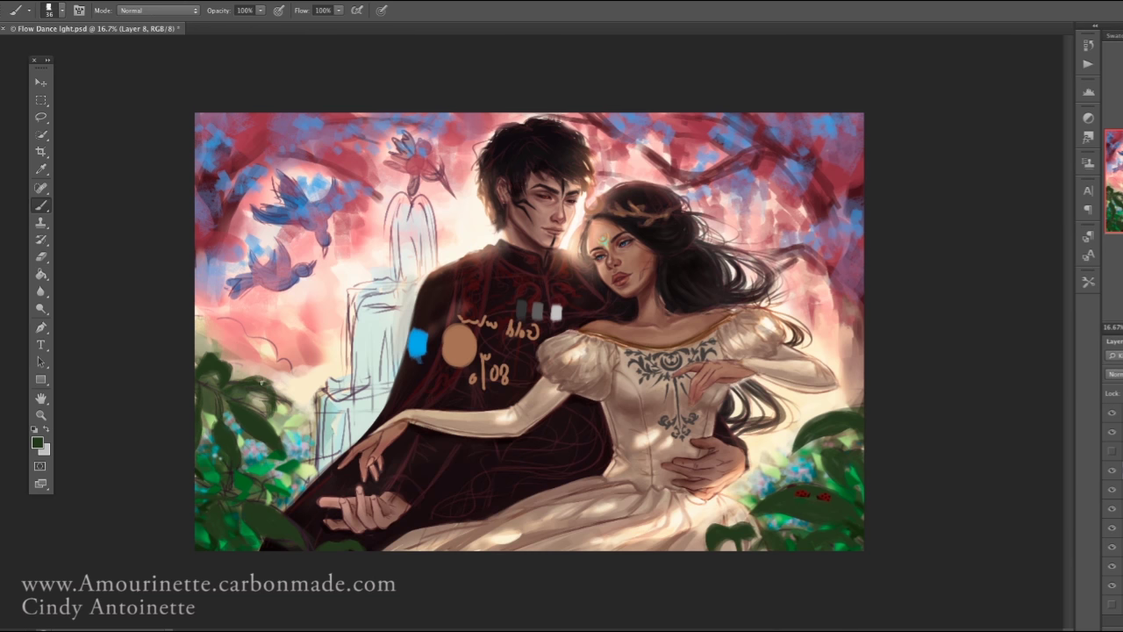
Reshape the upper leaves of the left foliage in dark green with a resized brush
{"action": "right_click", "coordinate": [284, 386]}
{"action": "key", "text": "Return"}
{"action": "right_click", "coordinate": [209, 364]}
{"action": "key", "text": "Return"}
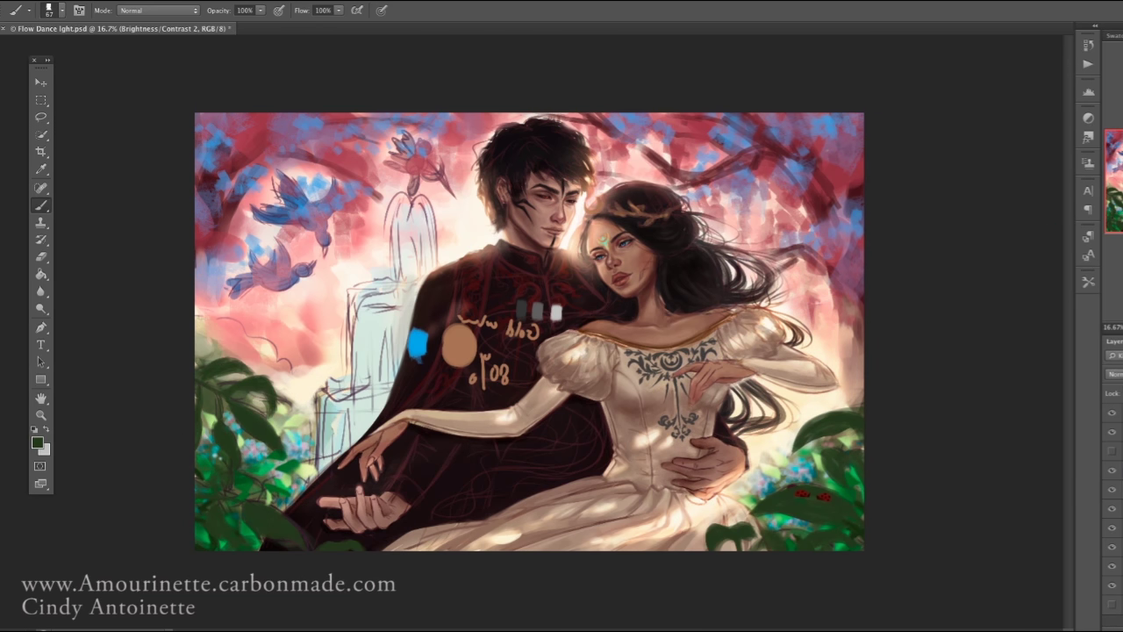
Choose a very dark green and deepen the foliage shadows with a soft 416 px brush
{"action": "right_click", "coordinate": [449, 302]}
{"action": "left_click", "coordinate": [36, 442]}
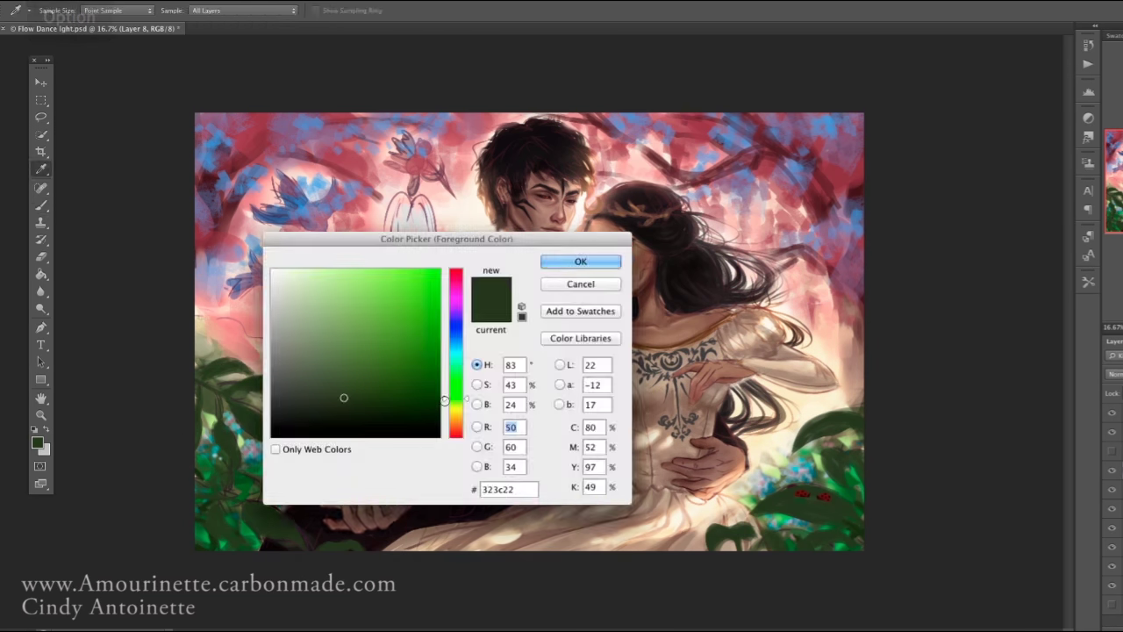
{"action": "key", "text": "Return"}
{"action": "key", "text": "super+z"}
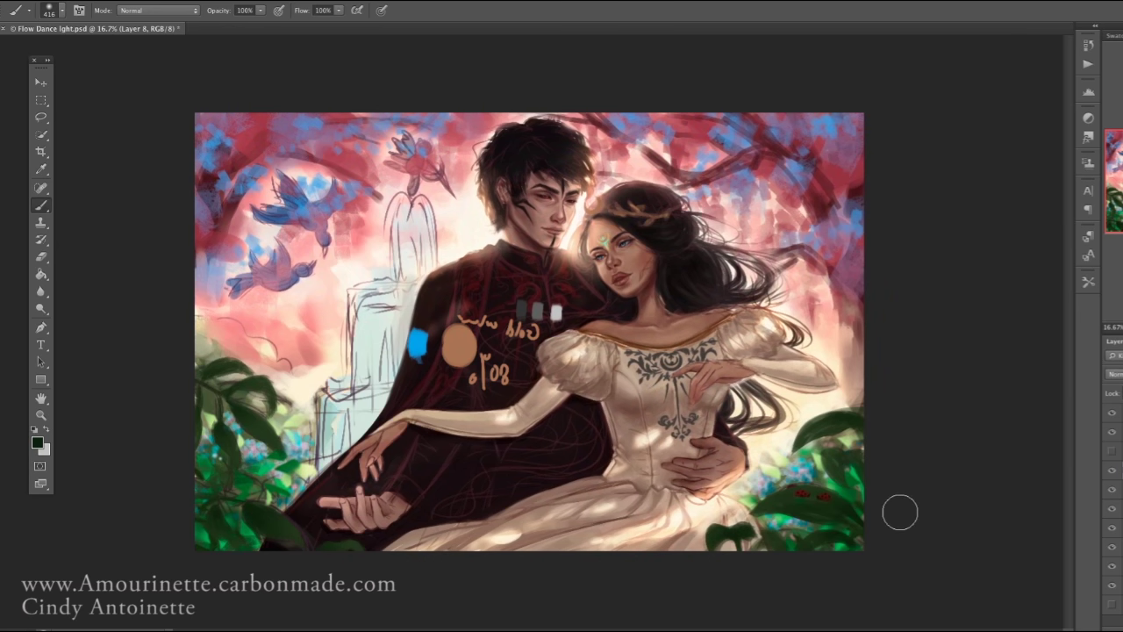
Paint medium green highlights on the lower-right leaves on Layer 12 with a 53 px brush, softening them with the Eraser
{"action": "key", "text": "alt"}
{"action": "right_click", "coordinate": [762, 511]}
{"action": "key", "text": "Escape"}
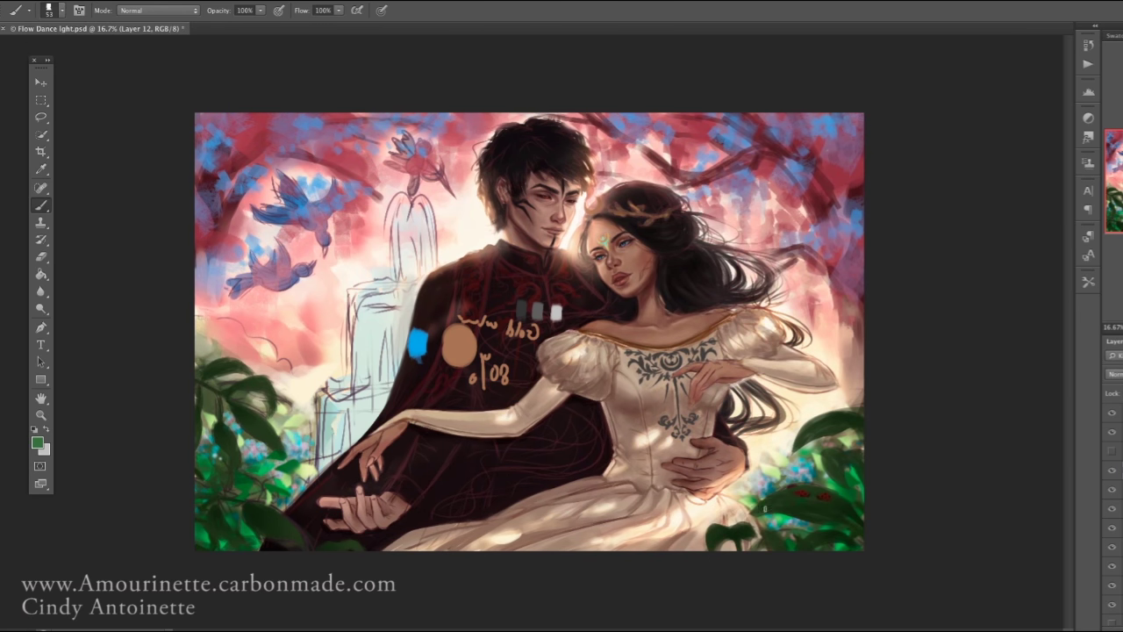
{"action": "key", "text": "e"}
{"action": "key", "text": "b"}
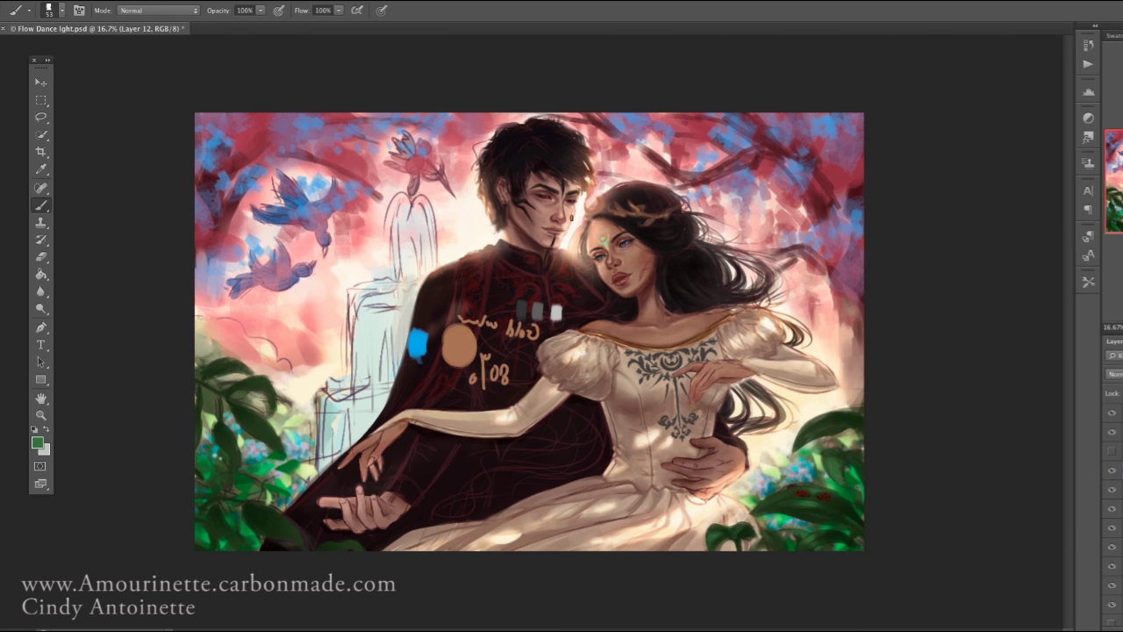
Paint medium green highlights on the lower-left leaves, alternating between the Brush and an 80% opacity Eraser
{"action": "key", "text": "e"}
{"action": "key", "text": "b"}
{"action": "key", "text": "e"}
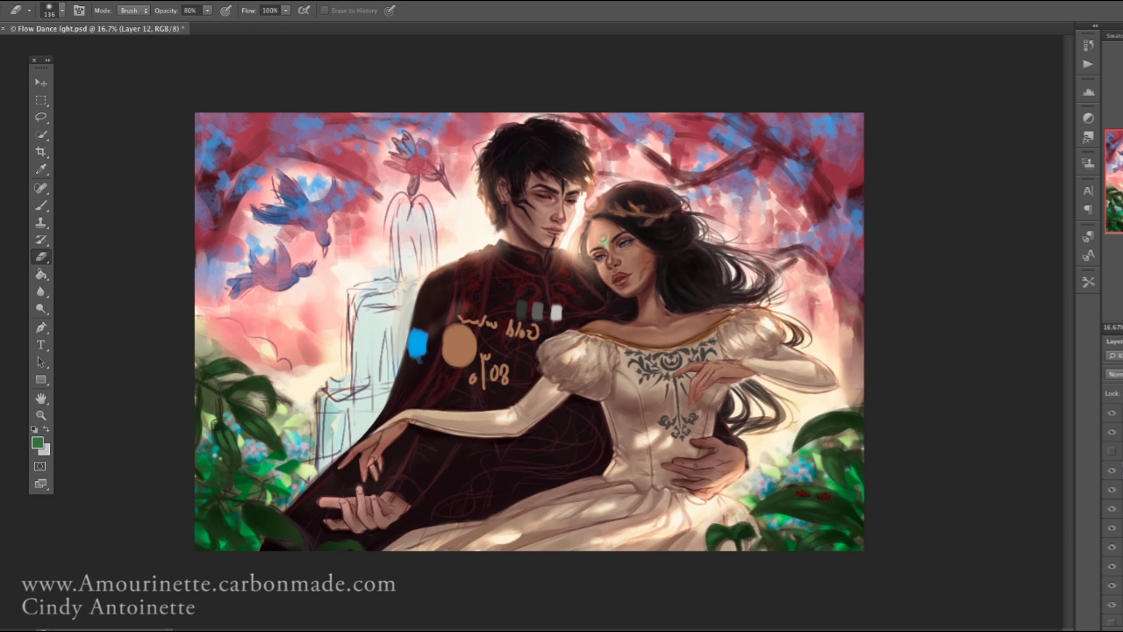
{"action": "key", "text": "b"}
{"action": "key", "text": "e"}
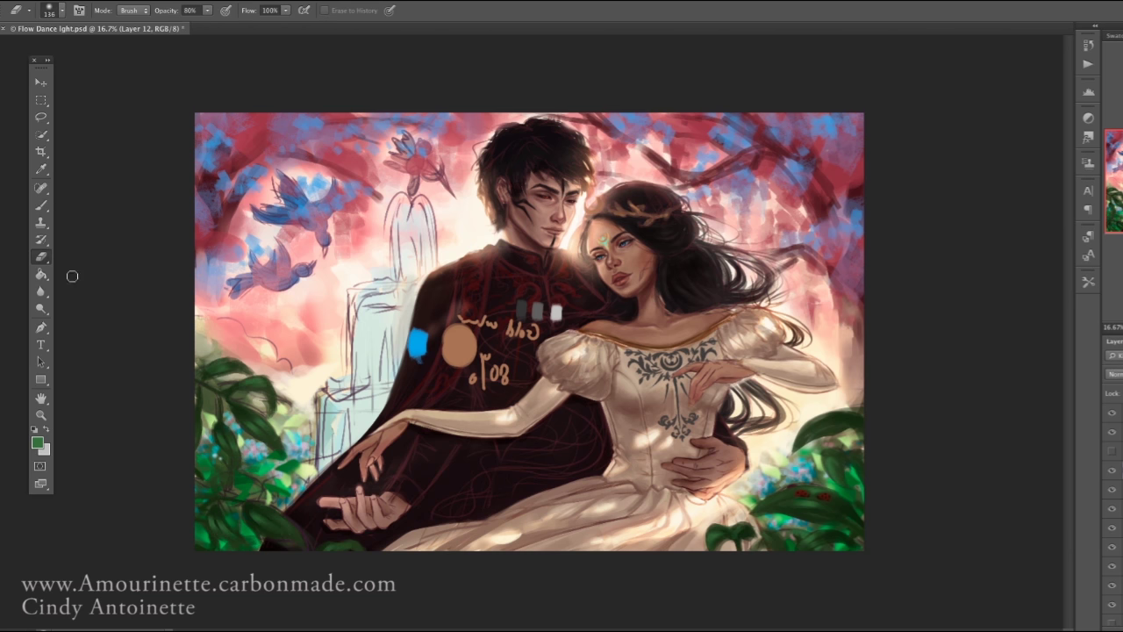
On a new layer, paint thin pale yellow-green highlights on the leaf edges of both foliage areas with a small brush
{"action": "key", "text": "b"}
{"action": "left_click", "coordinate": [37, 443]}
{"action": "left_click", "coordinate": [338, 278]}
{"action": "left_click", "coordinate": [581, 262]}
{"action": "key", "text": "ctrl+shift+alt+n"}
{"action": "right_click", "coordinate": [790, 309]}
{"action": "key", "text": "Escape"}
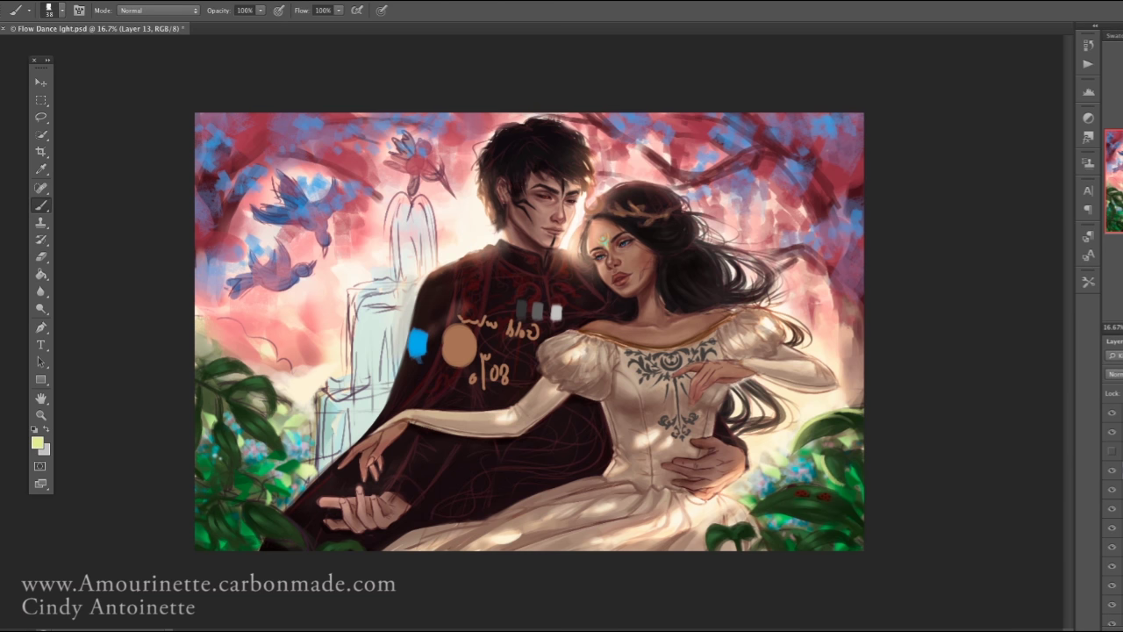
{"action": "right_click", "coordinate": [800, 305]}
{"action": "key", "text": "b"}
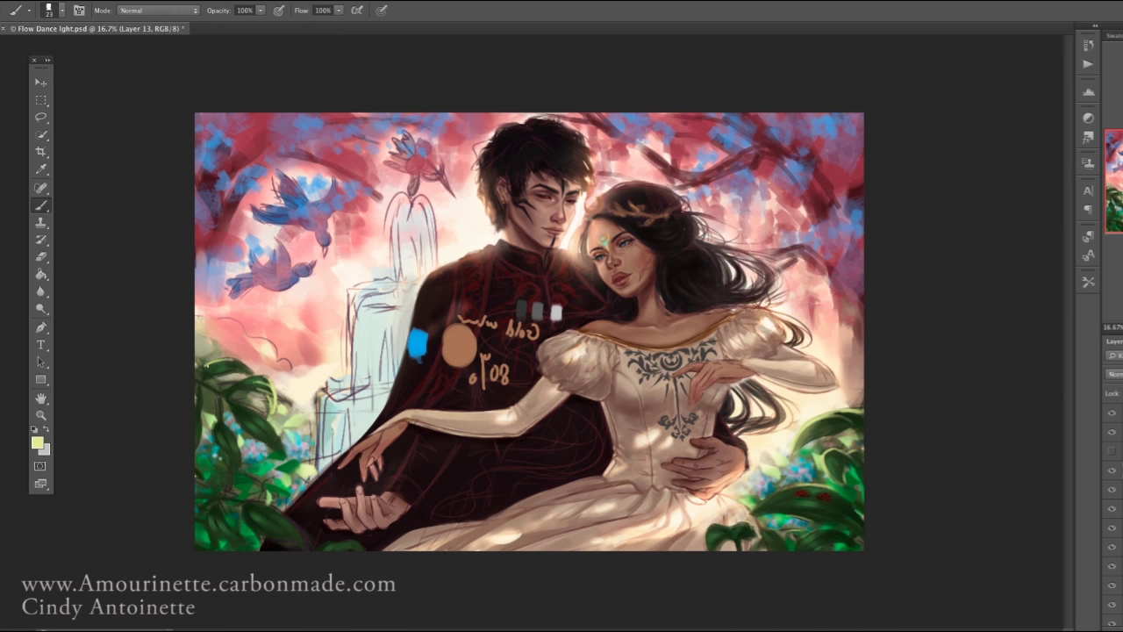
Refine the yellow-green leaf highlights on Layer 13 with a smaller brush, softening them with the 80% opacity Eraser
{"action": "right_click", "coordinate": [434, 307]}
{"action": "key", "text": "Escape"}
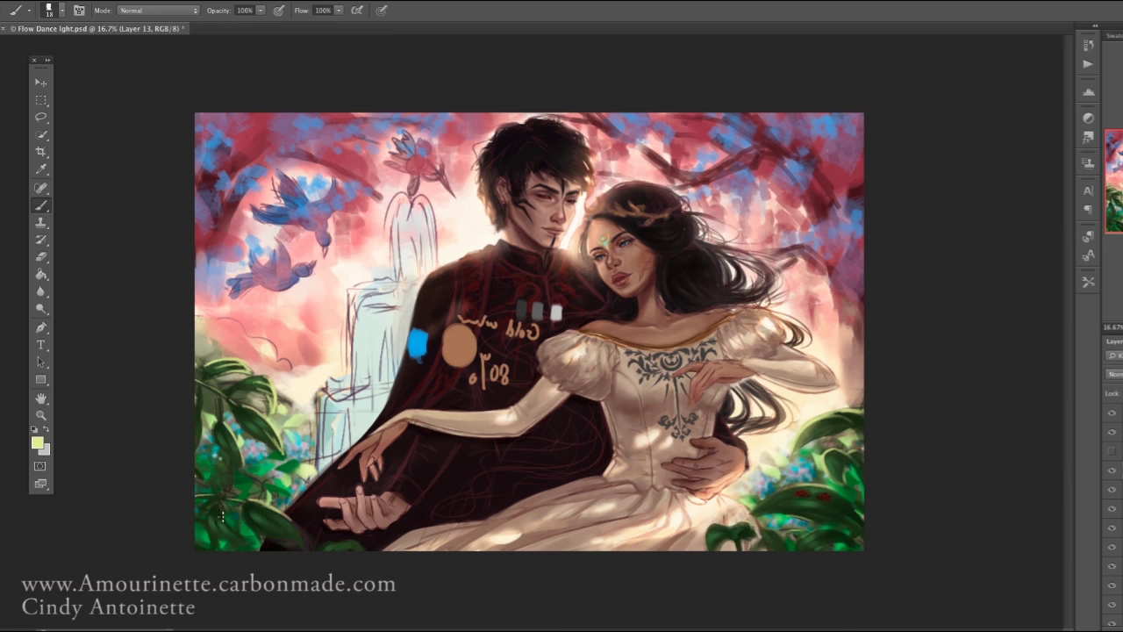
{"action": "key", "text": "e"}
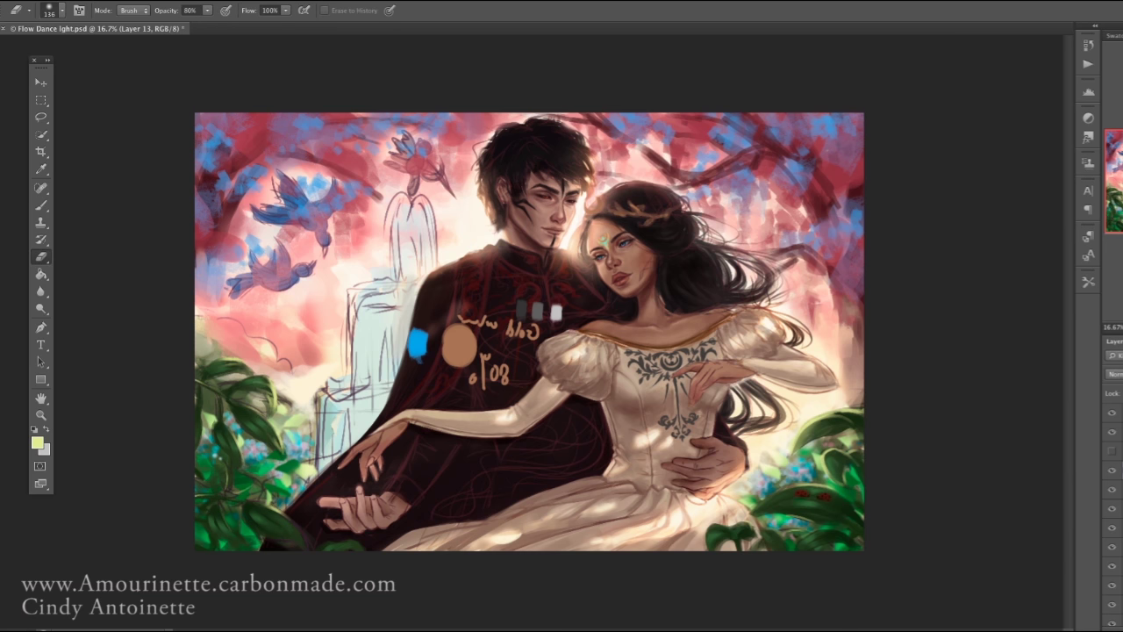
{"action": "key", "text": "b"}
{"action": "key", "text": "e"}
{"action": "right_click", "coordinate": [680, 305]}
Choose a muted beige and paint glowing light spots on the foliage on Layer 14 with a soft brush
{"action": "left_click", "coordinate": [37, 442]}
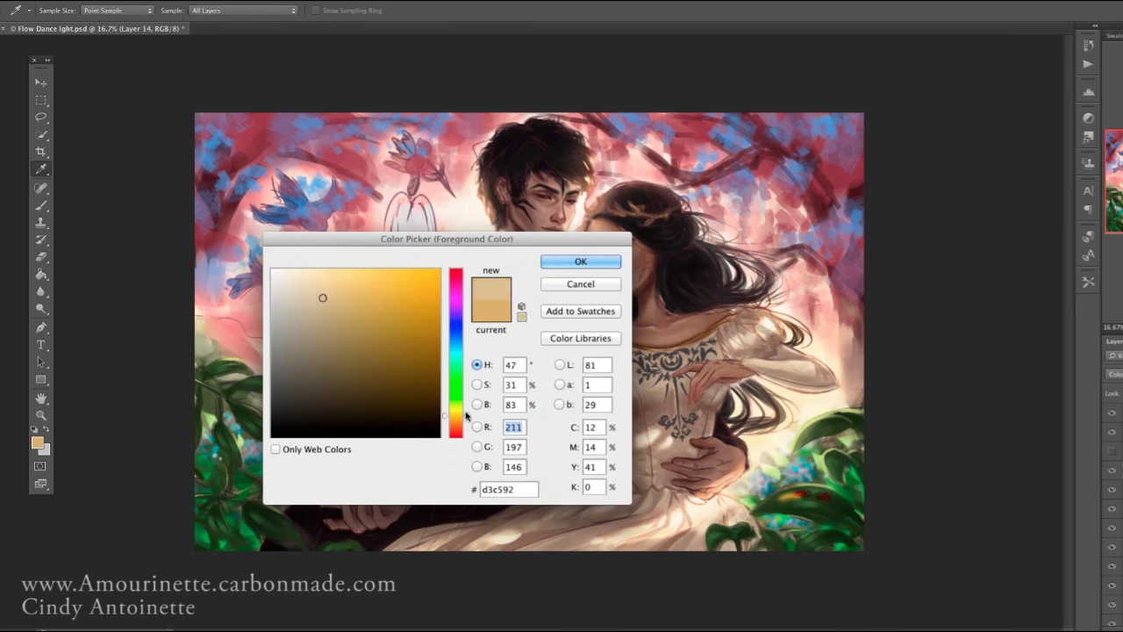
{"action": "left_click", "coordinate": [580, 262]}
{"action": "left_click", "coordinate": [801, 493]}
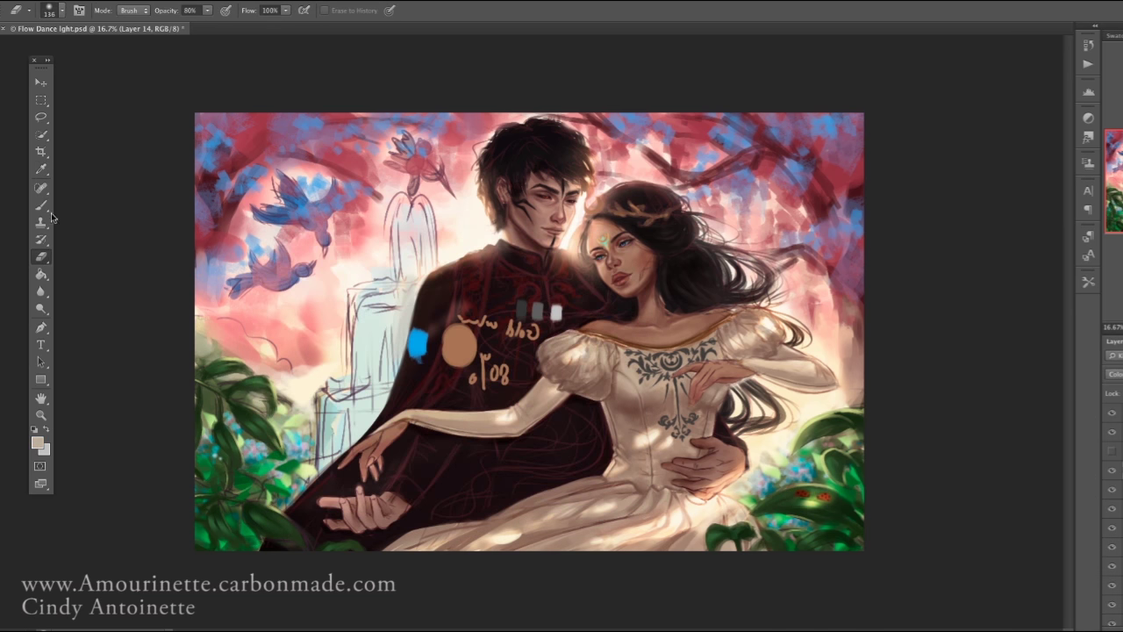
{"action": "key", "text": "e"}
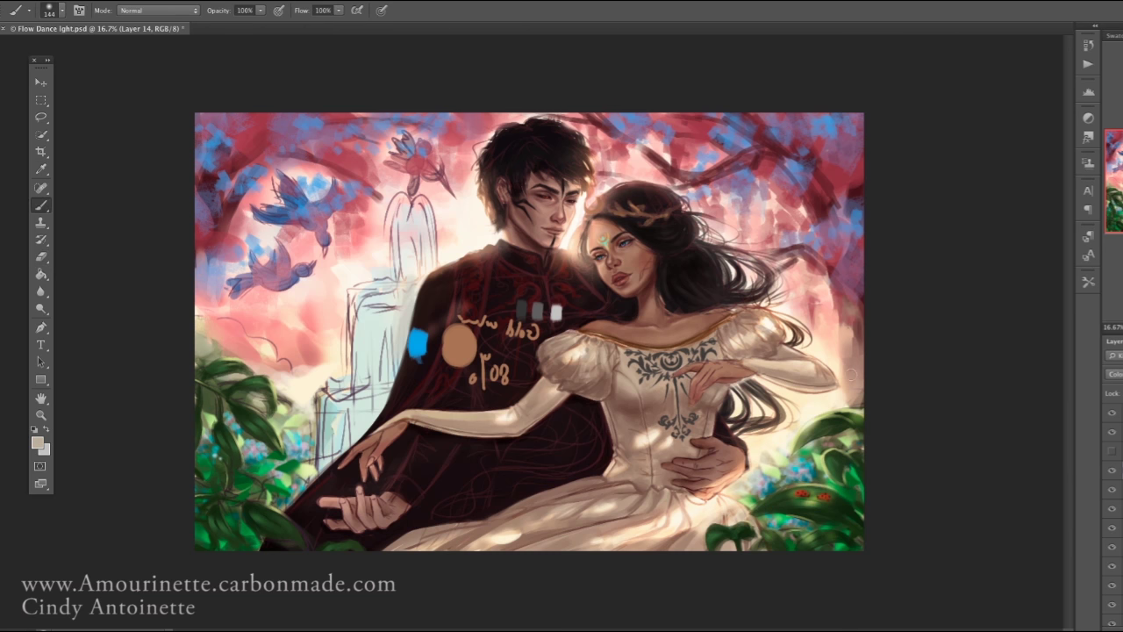
{"action": "right_click", "coordinate": [261, 425]}
{"action": "key", "text": "Escape"}
{"action": "key", "text": "b"}
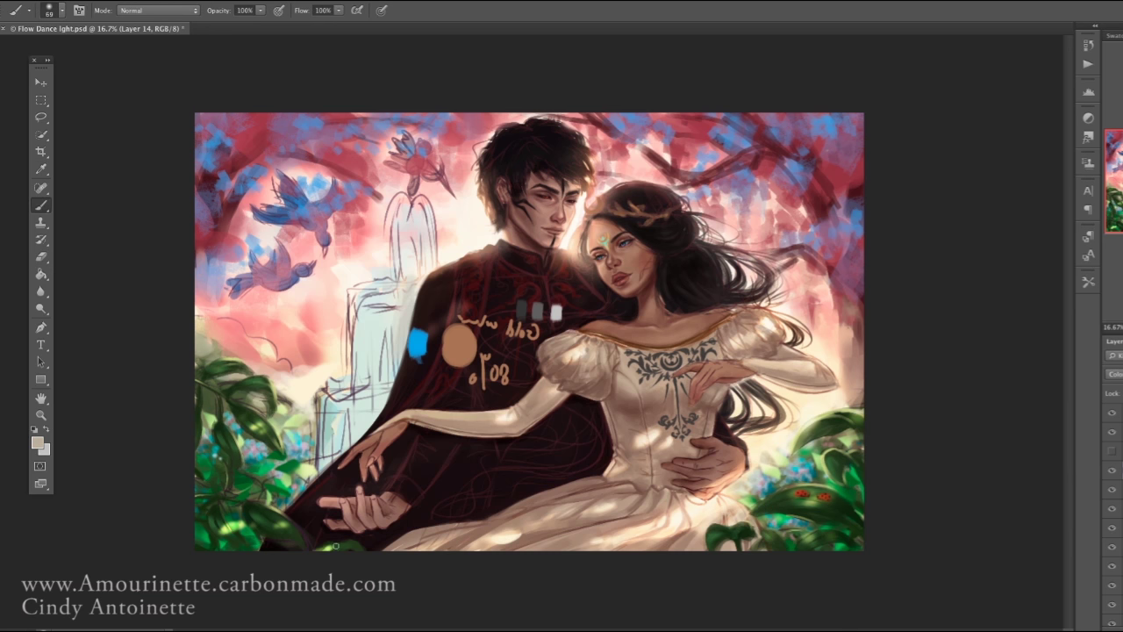
Enlarge the soft brush and add dappled light across the leaves on both sides, fading it with the 80% opacity Eraser
{"action": "key", "text": "bracketright"}
{"action": "key", "text": "bracketright"}
{"action": "key", "text": "bracketright"}
{"action": "key", "text": "bracketright"}
{"action": "key", "text": "bracketright"}
{"action": "key", "text": "e"}
{"action": "key", "text": "b"}
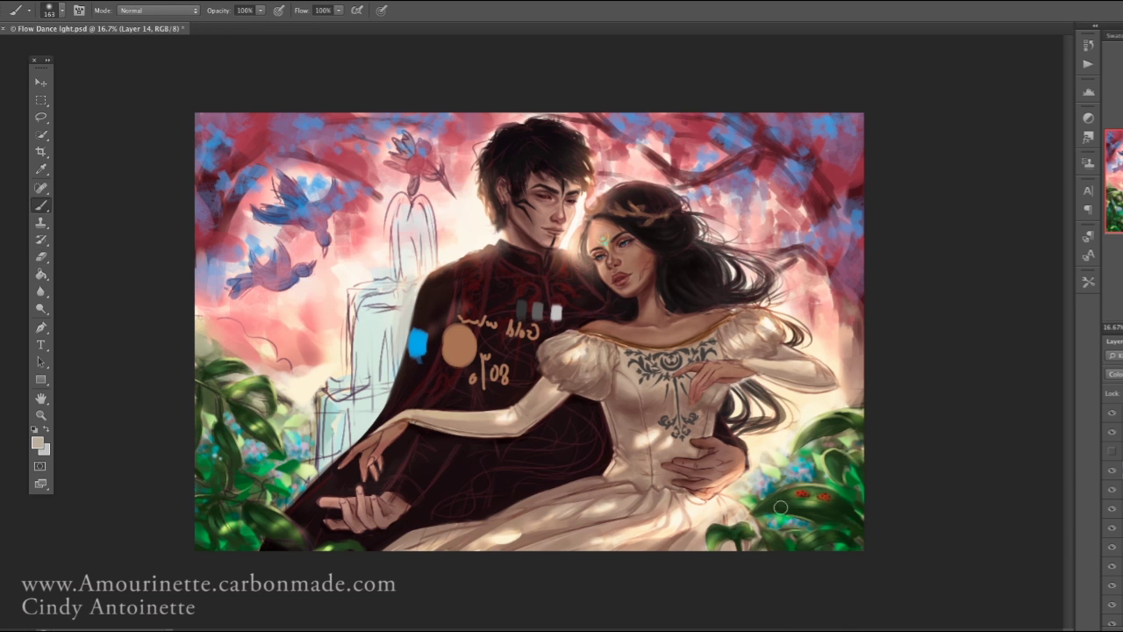
{"action": "key", "text": "e"}
{"action": "key", "text": "b"}
{"action": "key", "text": "e"}
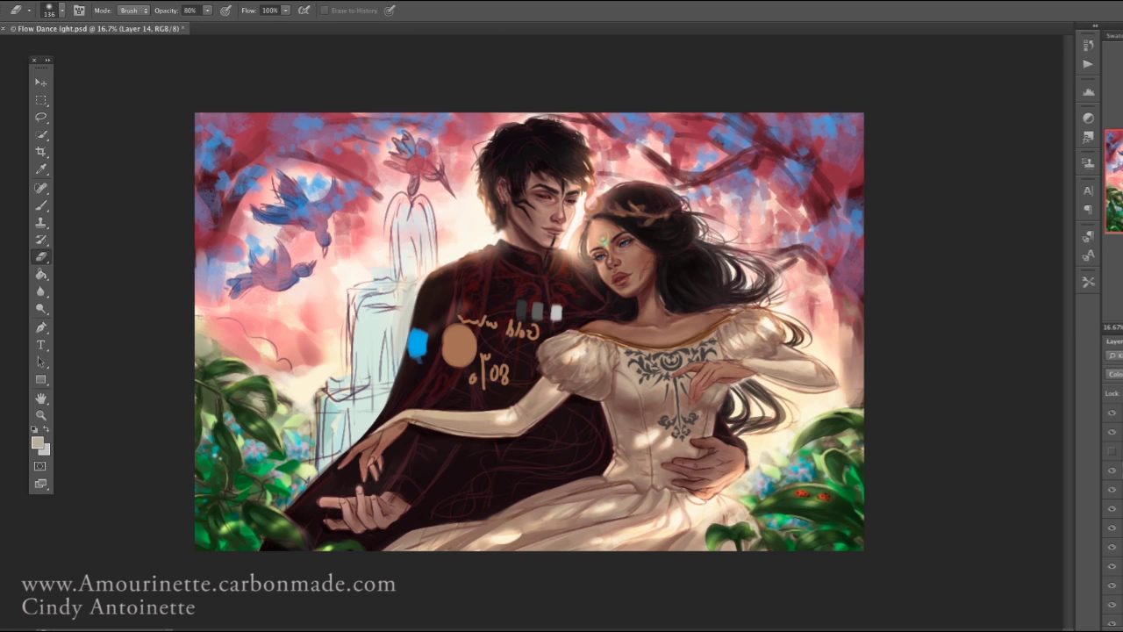
Apply a Lens Blur with a radius of 27 to the leaf and ladybug layer
{"action": "left_click", "coordinate": [386, 2]}
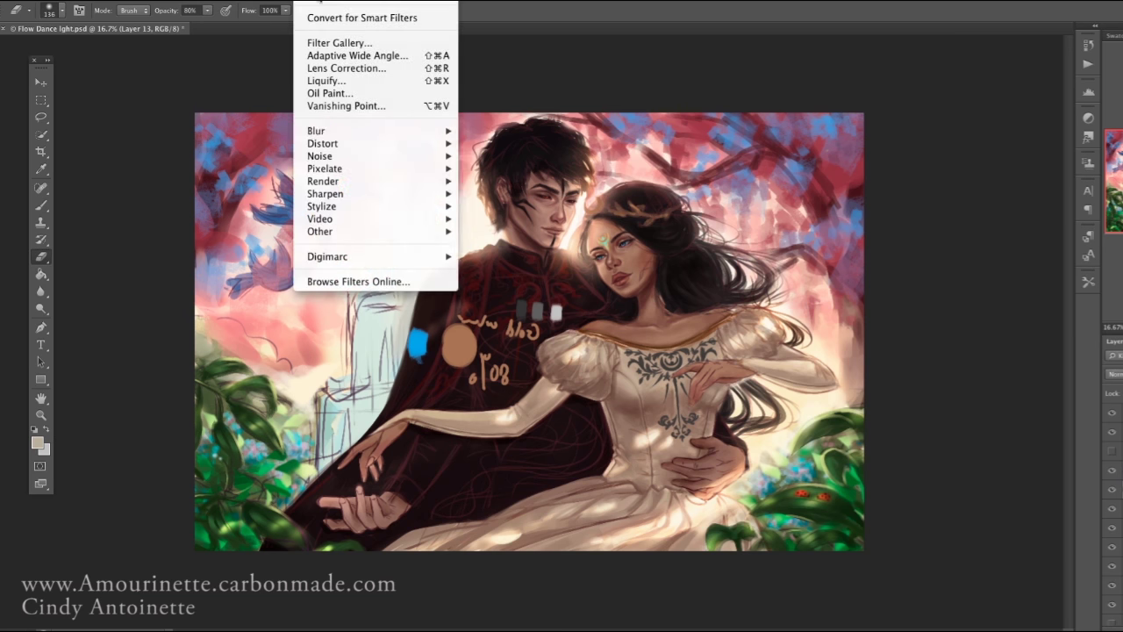
{"action": "mouse_move", "coordinate": [388, 195]}
{"action": "left_click", "coordinate": [508, 250]}
{"action": "type", "text": "32"}
{"action": "key", "text": "Return"}
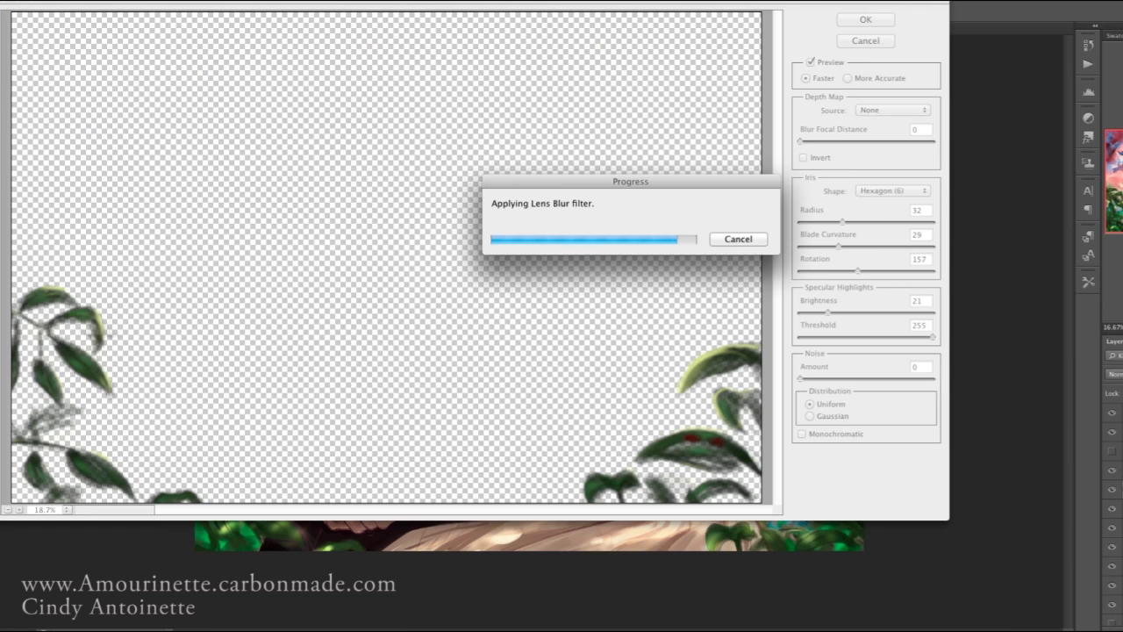
{"action": "key", "text": "ctrl+alt+f"}
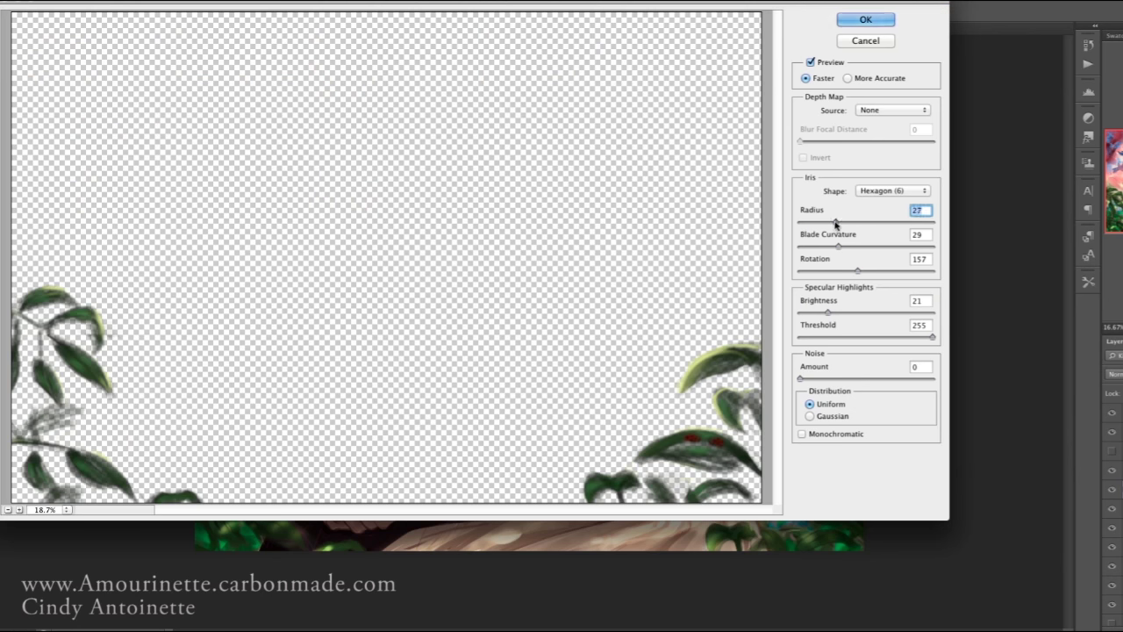
{"action": "key", "text": "Return"}
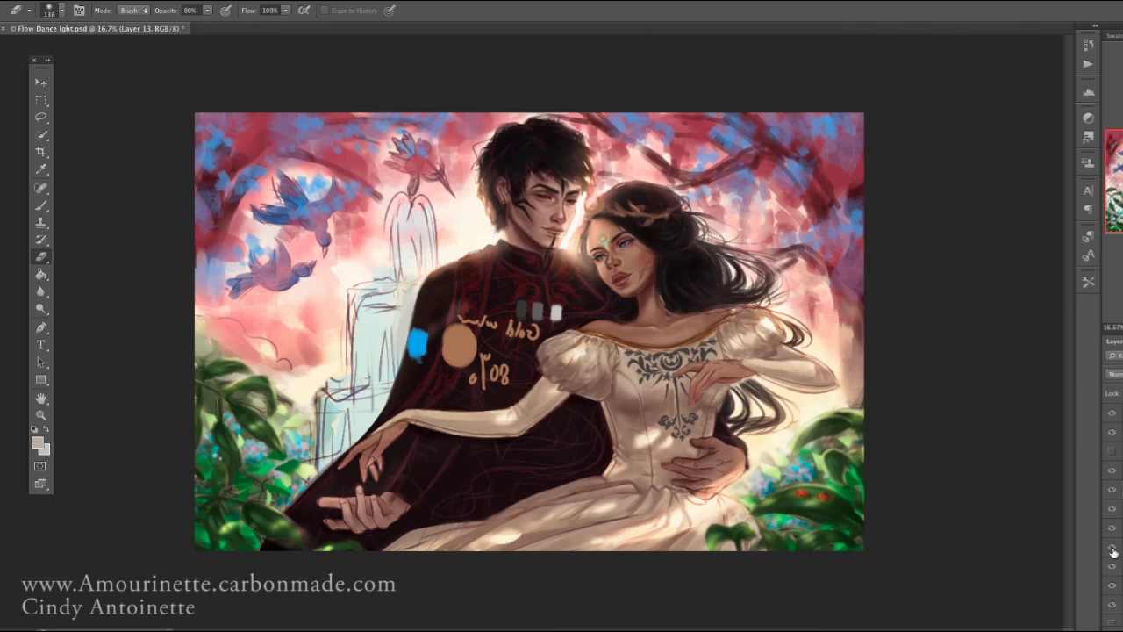
Flip the canvas horizontally and soften the foliage near the dress on Layer 15 with a soft brush, sampling cream and dark green
{"action": "scroll", "coordinate": [857, 413], "scroll_direction": "up", "scroll_amount": 1}
{"action": "right_click", "coordinate": [857, 412]}
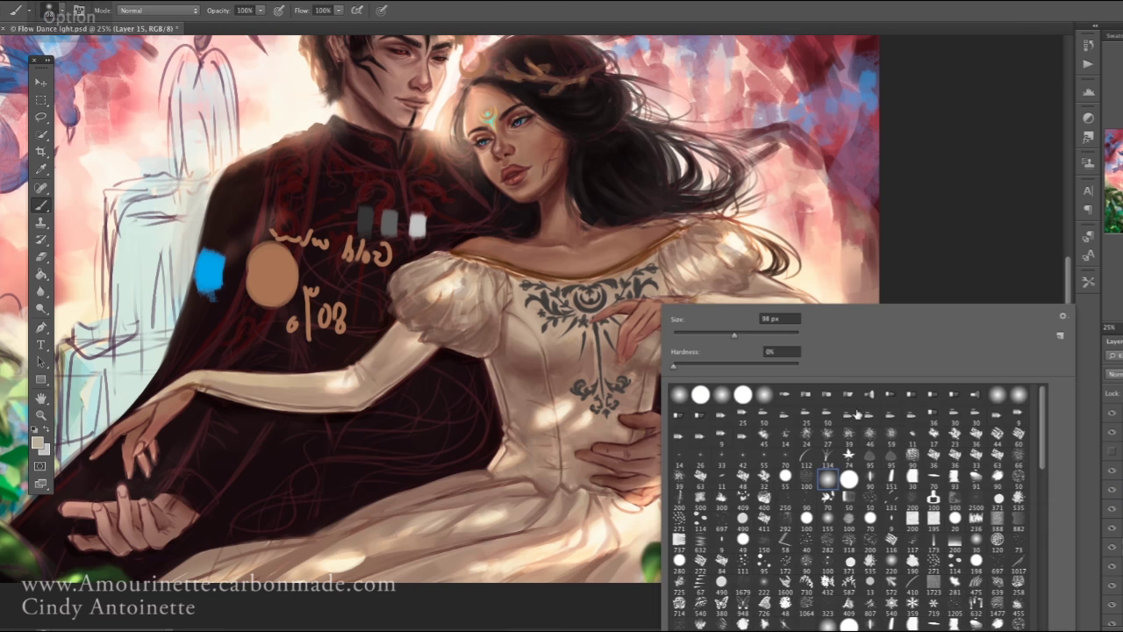
{"action": "key", "text": "Escape"}
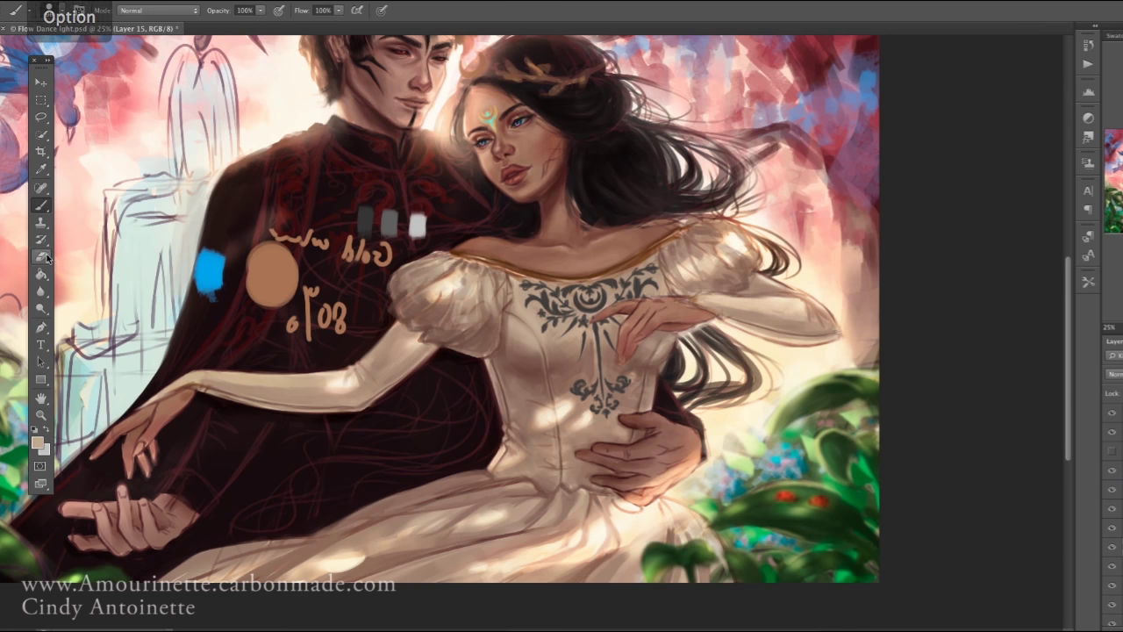
{"action": "key", "text": "alt+h"}
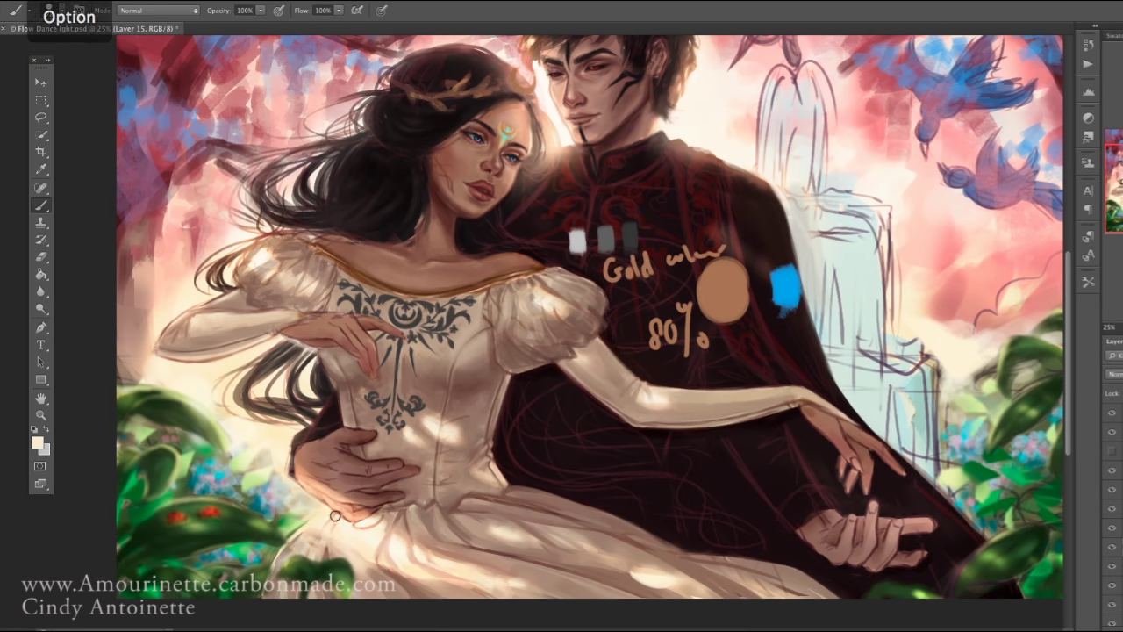
{"action": "left_click", "coordinate": [292, 546], "text": "alt"}
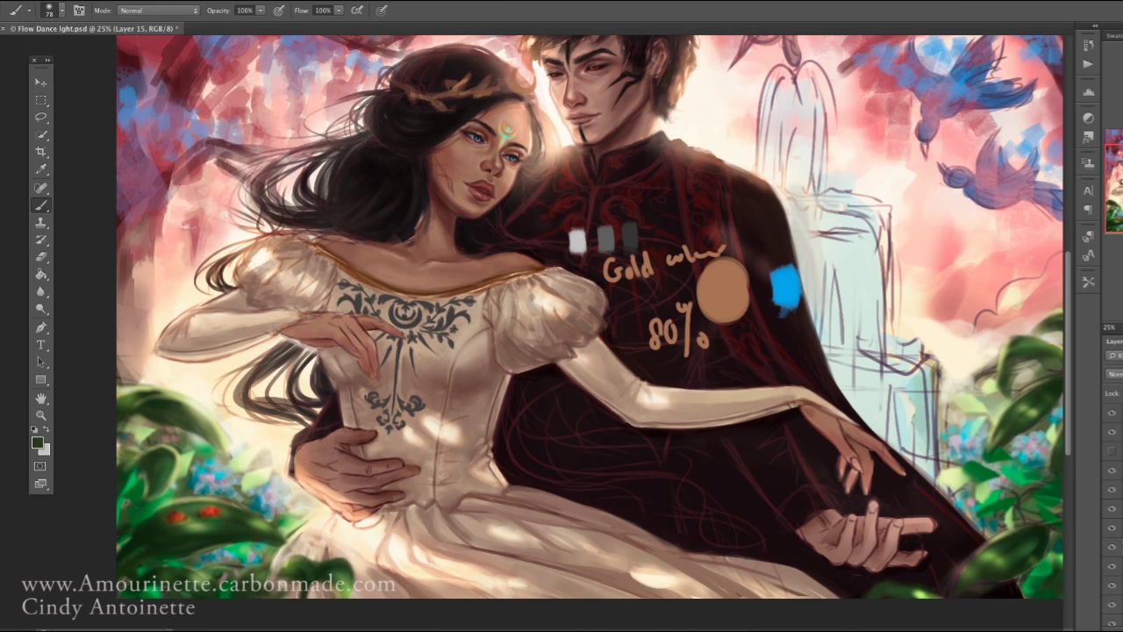
{"action": "right_click", "coordinate": [370, 302]}
{"action": "key", "text": "Escape"}
On a new layer, paint small background leaves around both foliage areas using green, cream and mauve tones sampled from the painting
{"action": "key", "text": "ctrl+shift+alt+n"}
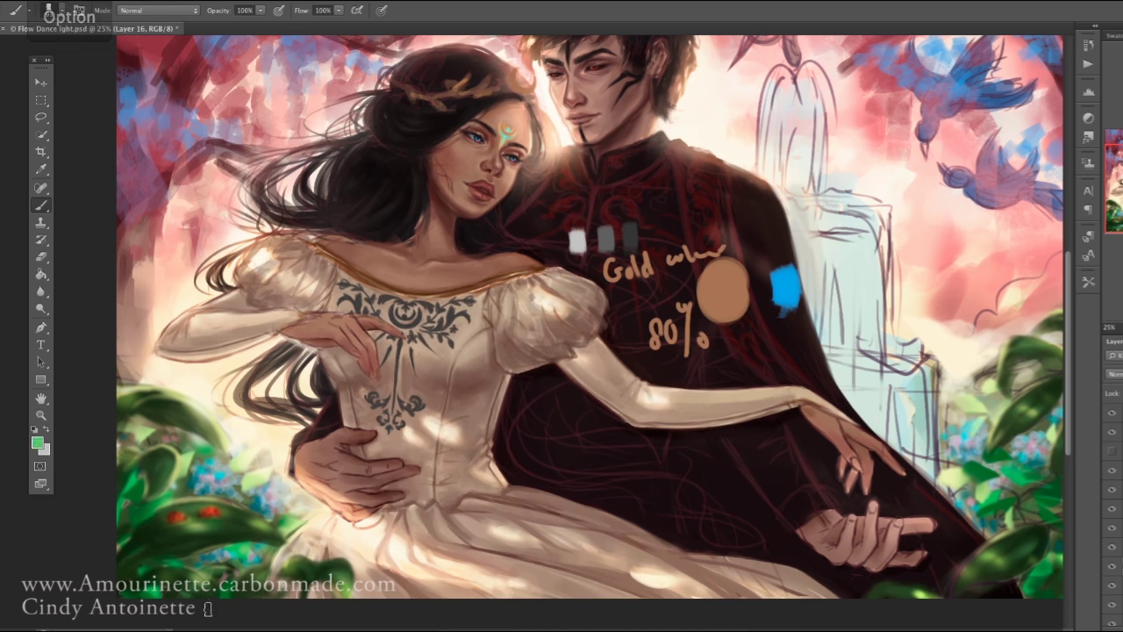
{"action": "left_click_drag", "start_coordinate": [216, 413], "coordinate": [0, 453]}
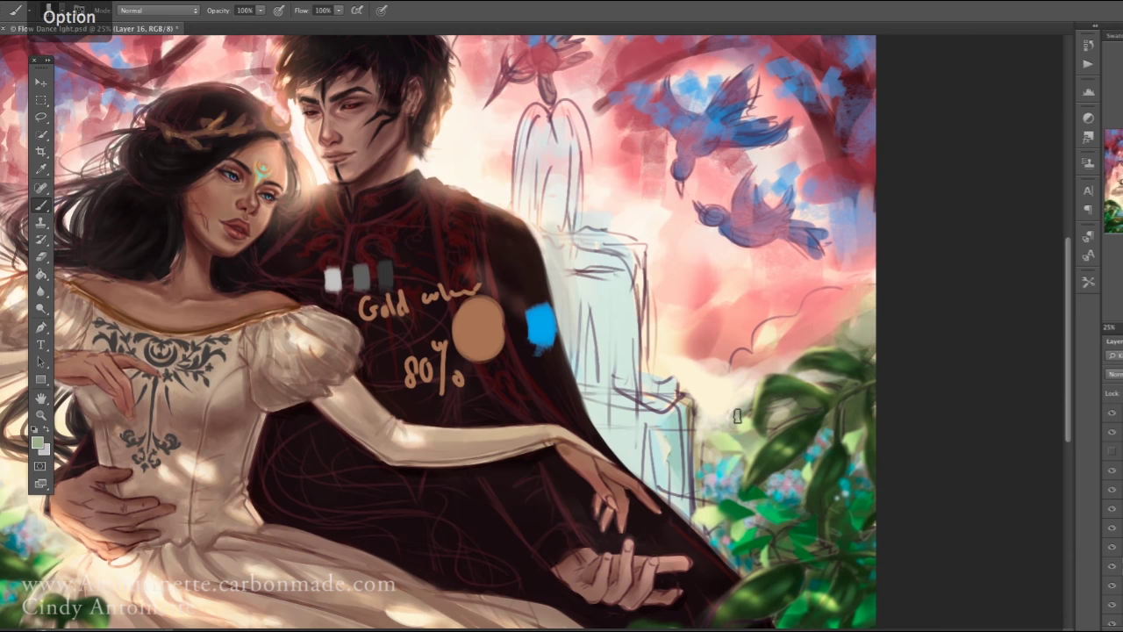
{"action": "mouse_move", "coordinate": [772, 328]}
{"action": "left_mouse_down"}
{"action": "mouse_move", "coordinate": [842, 298]}
{"action": "mouse_move", "coordinate": [856, 373]}
{"action": "left_mouse_up"}
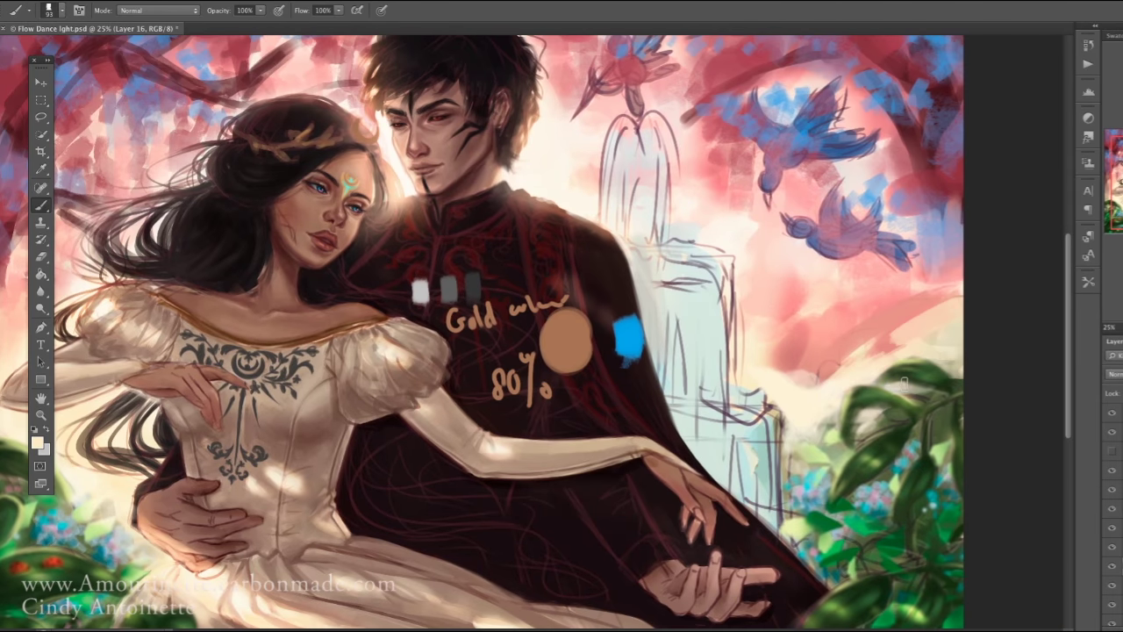
{"action": "scroll", "coordinate": [989, 549], "scroll_direction": "down", "scroll_amount": 5}
{"action": "scroll", "coordinate": [990, 550], "scroll_direction": "left", "scroll_amount": 3}
{"action": "left_click", "coordinate": [989, 549], "text": "alt"}
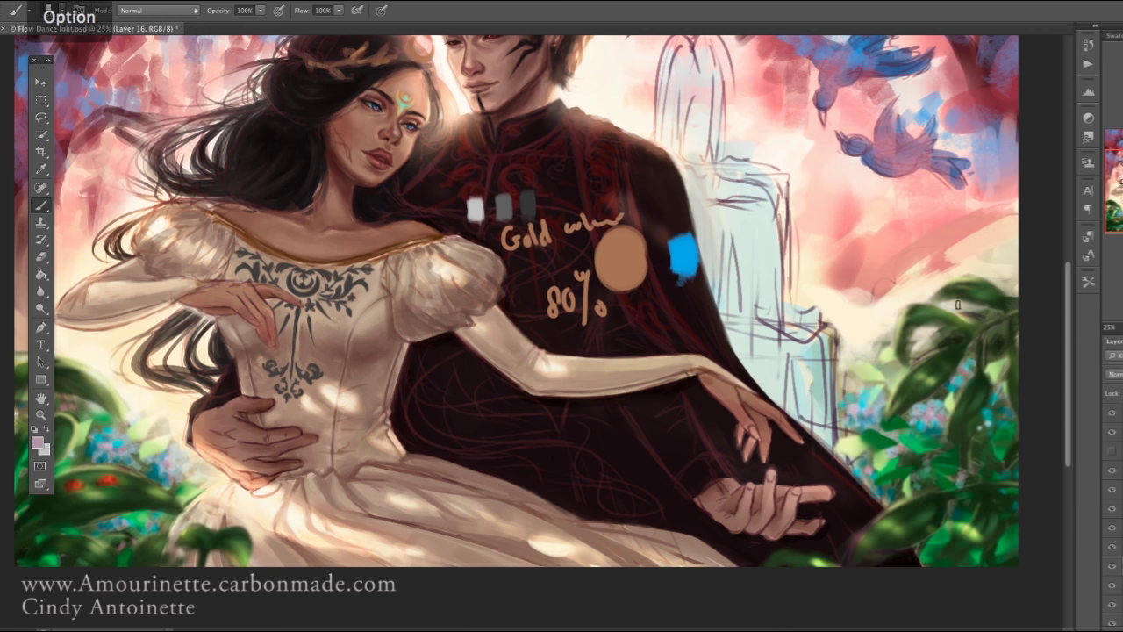
{"action": "left_click", "coordinate": [886, 359], "text": "alt"}
{"action": "scroll", "coordinate": [904, 351], "scroll_direction": "left", "scroll_amount": 3}
{"action": "scroll", "coordinate": [934, 358], "scroll_direction": "right", "scroll_amount": 1}
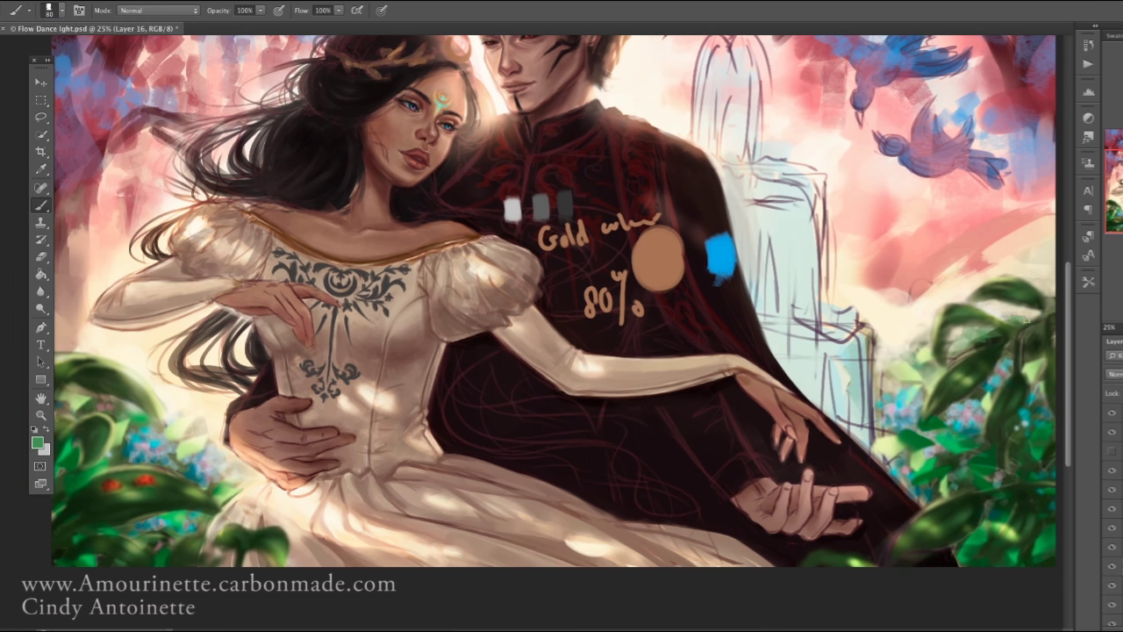
Compare the foliage with Layer 16 hidden, and sample a teal tone for soft touches around the leaves by the fountain
{"action": "scroll", "coordinate": [992, 335], "scroll_direction": "down", "scroll_amount": 1}
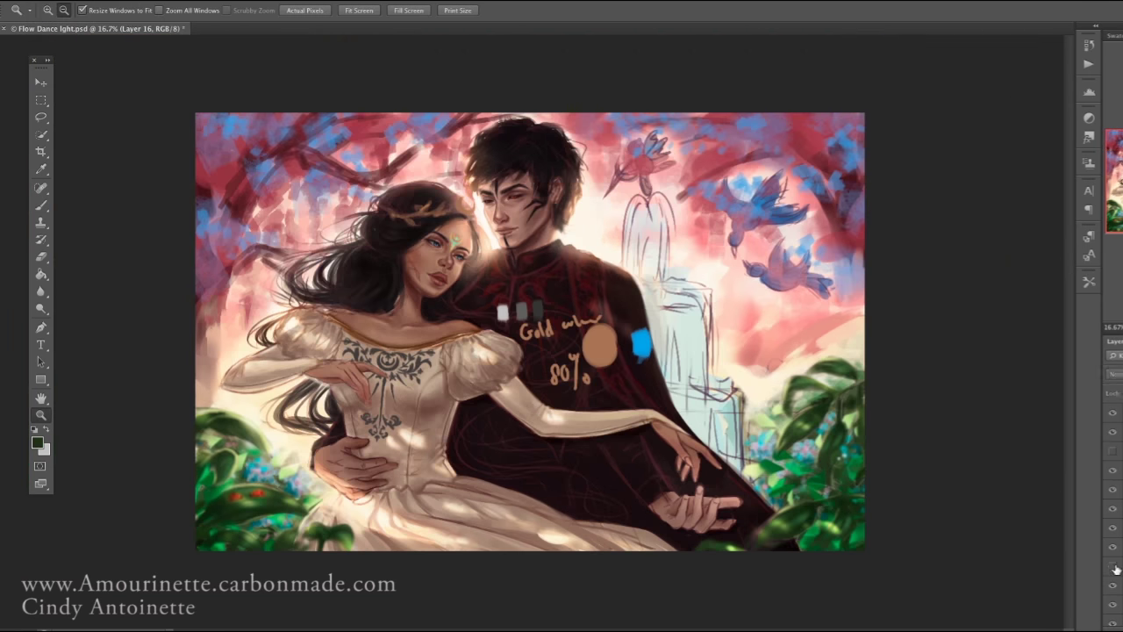
{"action": "scroll", "coordinate": [877, 378], "scroll_direction": "up", "scroll_amount": 1}
{"action": "left_click", "coordinate": [890, 379], "text": "alt"}
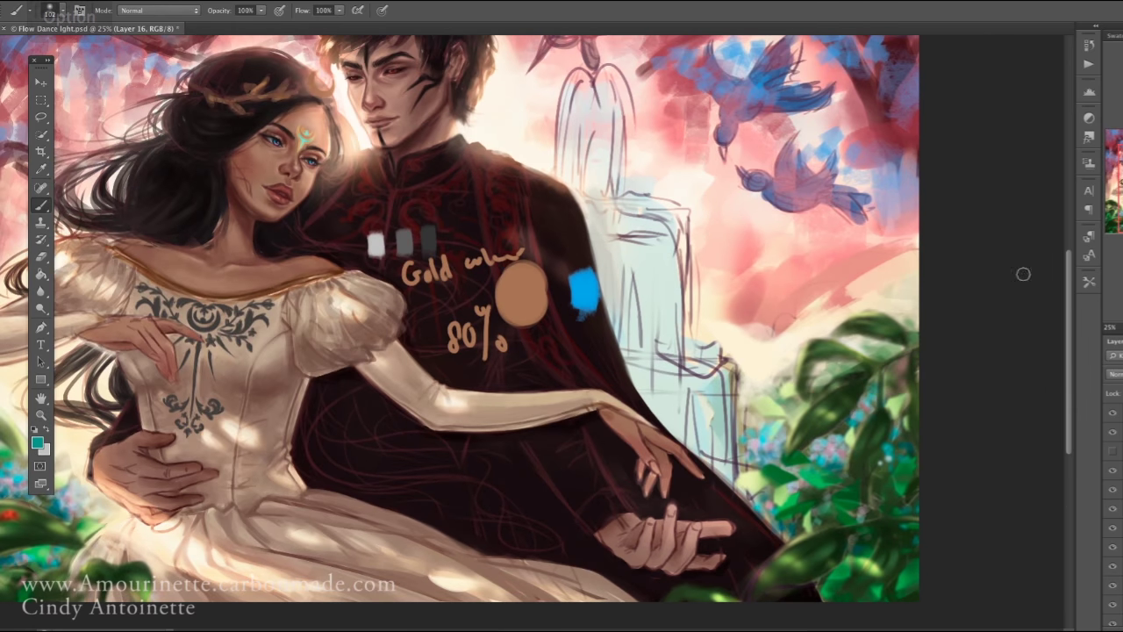
{"action": "key", "text": "z"}
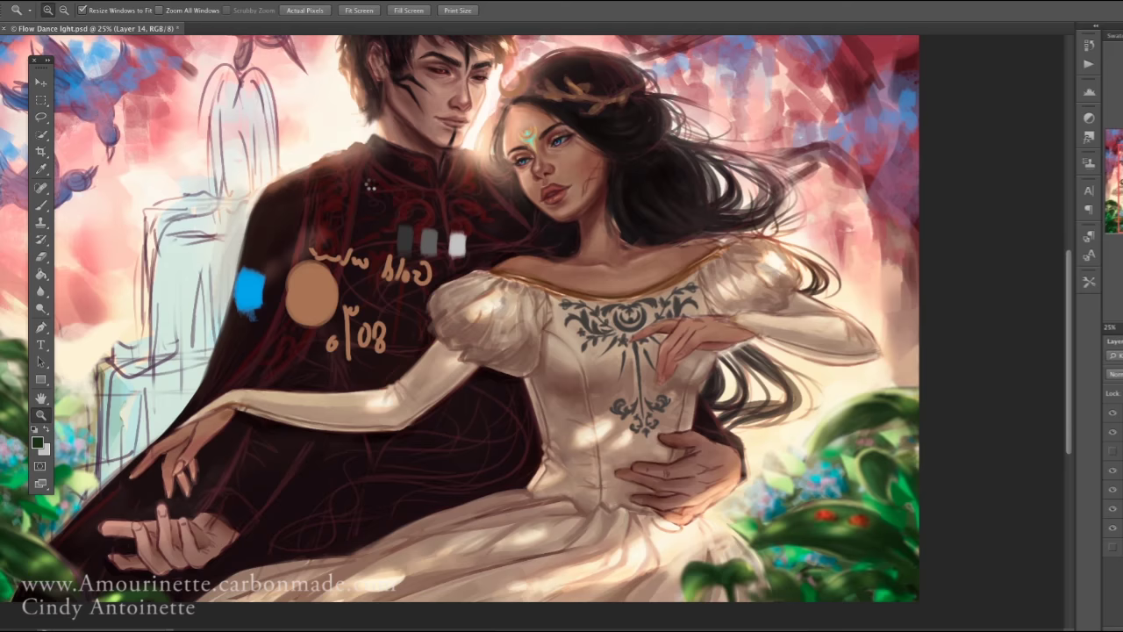
Flip the canvas to check the composition and hide the colour layers to work in grayscale on Layer 11
{"action": "key", "text": "ctrl+minus"}
{"action": "key", "text": "b"}
{"action": "key", "text": "z"}
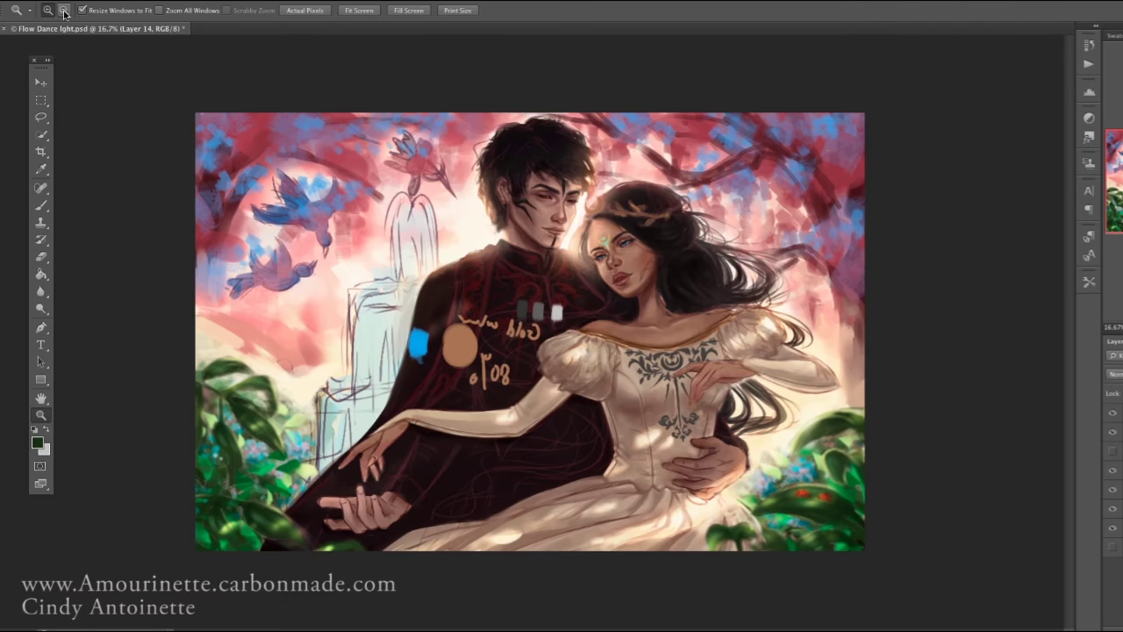
{"action": "left_click", "coordinate": [635, 358]}
{"action": "left_click", "coordinate": [149, 0]}
{"action": "left_click", "coordinate": [158, 18]}
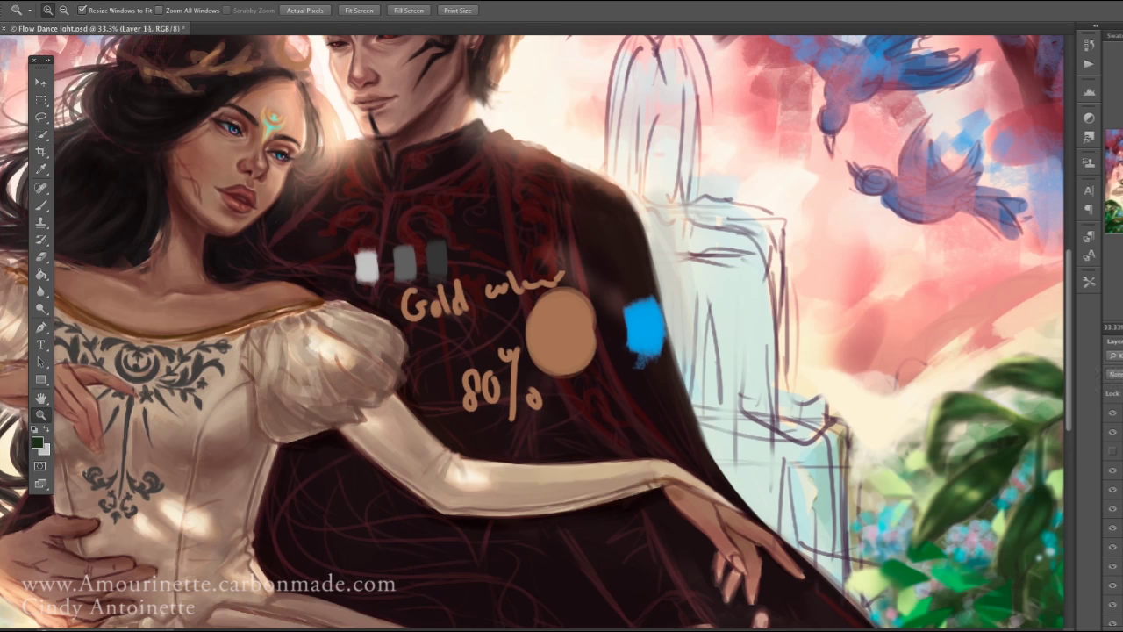
{"action": "left_click", "coordinate": [101, 0]}
{"action": "key", "text": "ctrl+shift+z"}
{"action": "key", "text": "ctrl+y"}
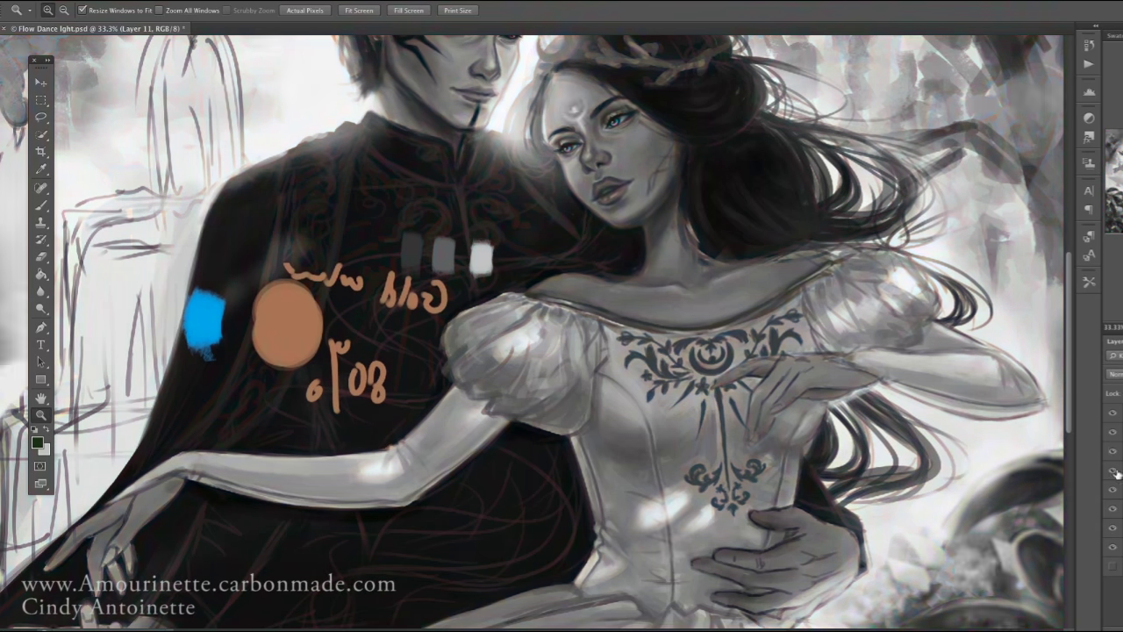
Sample a dark grey and detail the crescent embroidery on the dress bodice with a very fine brush
{"action": "key", "text": "ctrl+plus"}
{"action": "key", "text": "b"}
{"action": "right_click", "coordinate": [584, 290]}
{"action": "key", "text": "Escape"}
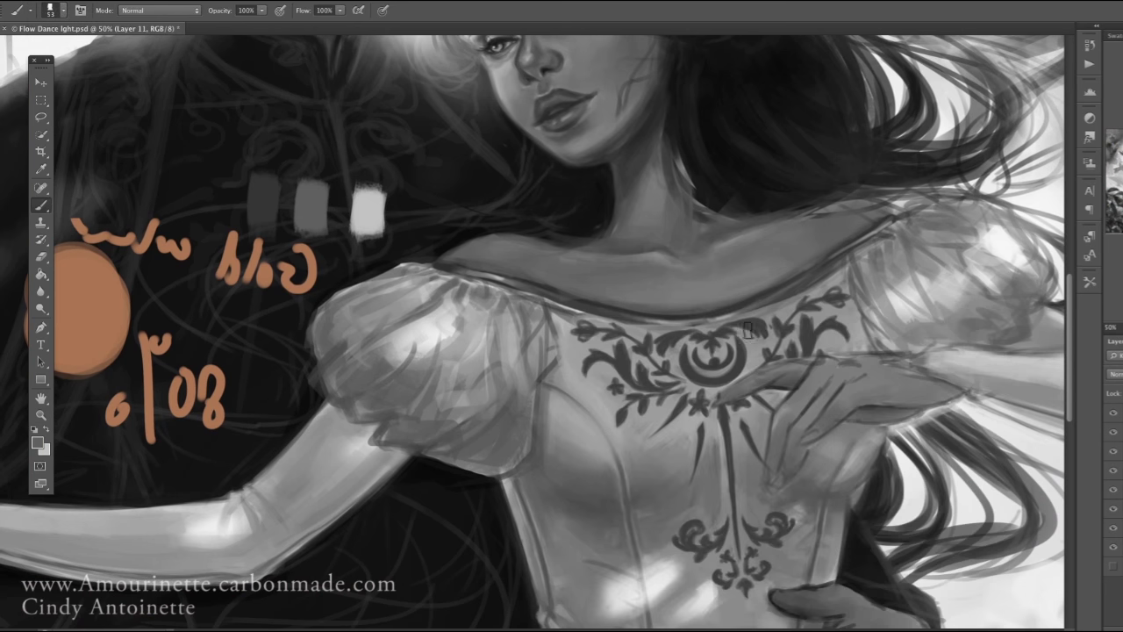
{"action": "right_click", "coordinate": [699, 359]}
{"action": "key", "text": "Return"}
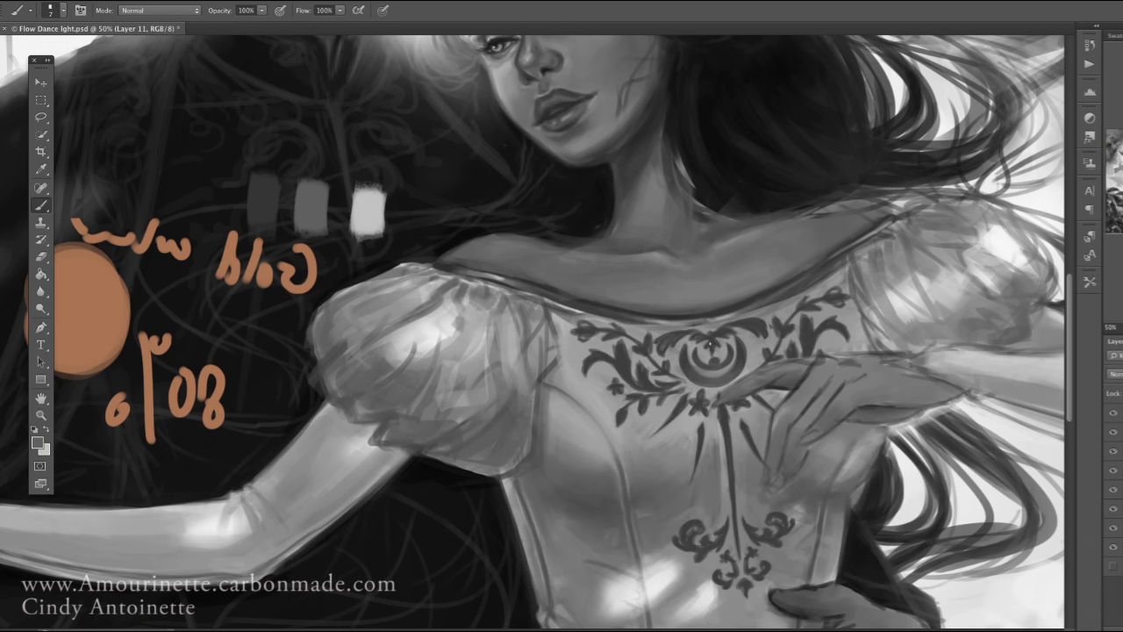
Clean up and shade the leafy embroidery along the neckline with small brushes starting at 15 px and the Eraser
{"action": "right_click", "coordinate": [763, 331]}
{"action": "type", "text": "15"}
{"action": "key", "text": "Return"}
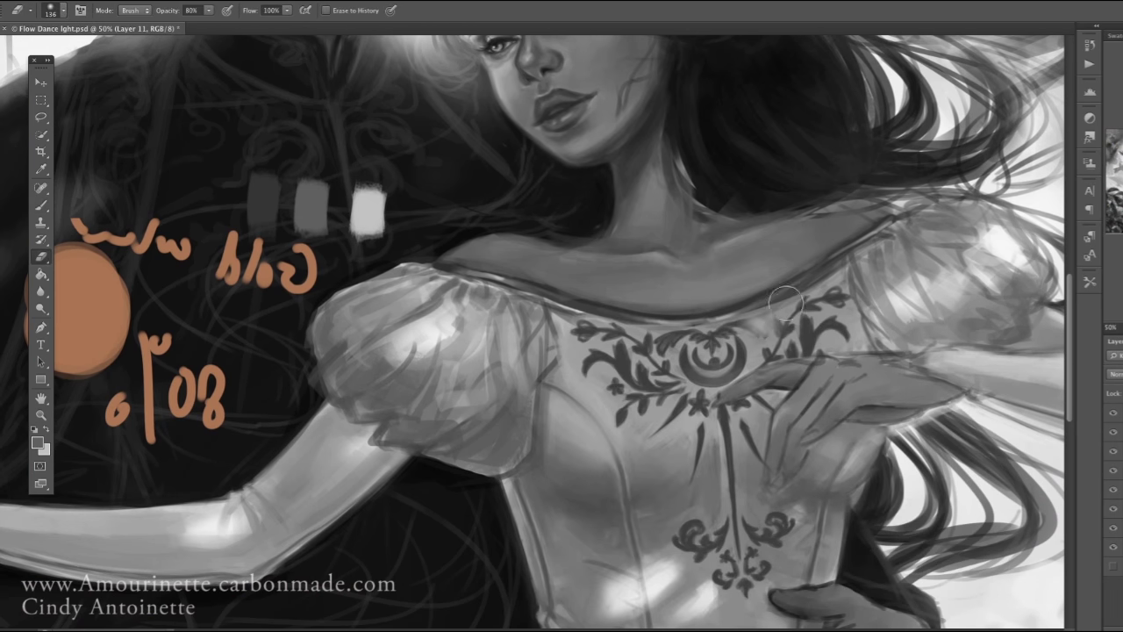
{"action": "left_click", "coordinate": [763, 330], "text": "alt"}
{"action": "left_click", "coordinate": [781, 311], "text": "alt"}
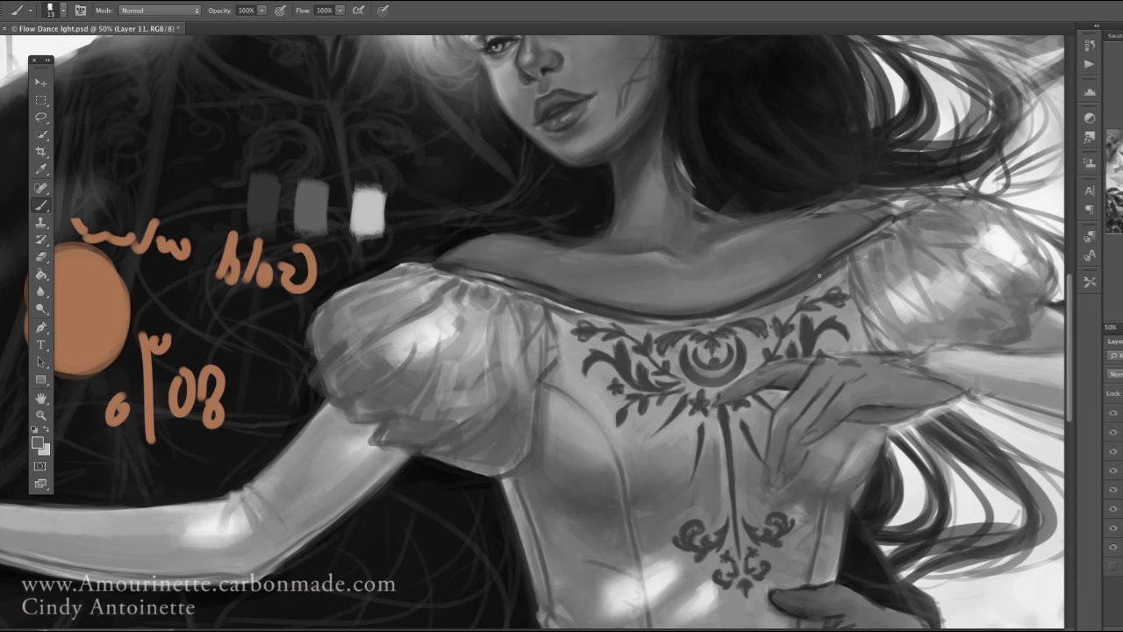
{"action": "right_click", "coordinate": [803, 322]}
{"action": "key", "text": "Return"}
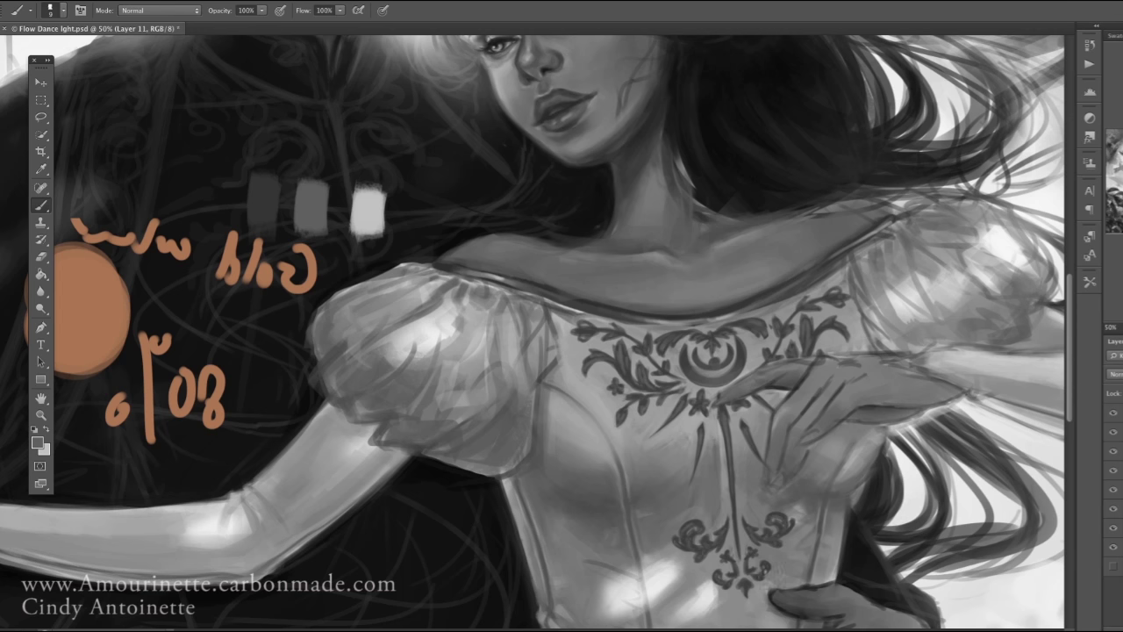
Pick a light grey and paint thin highlights on the embroidery's crescent, leaves and central stem with 9 and 12 px brushes
{"action": "right_click", "coordinate": [714, 361]}
{"action": "key", "text": "Escape"}
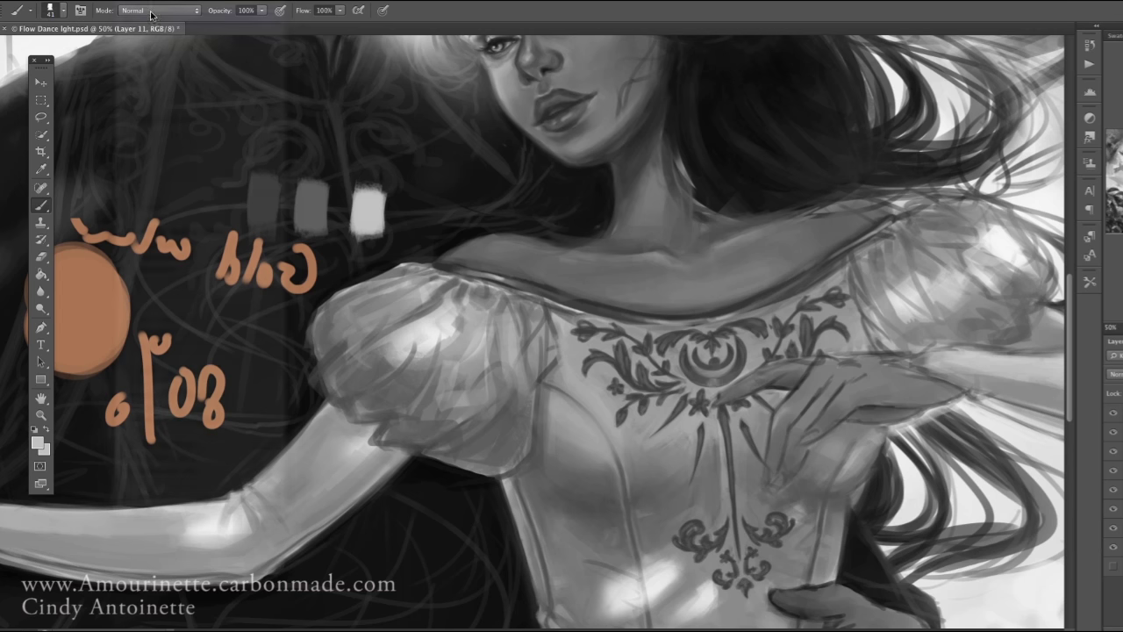
{"action": "left_click", "coordinate": [715, 361], "text": "alt"}
{"action": "right_click", "coordinate": [715, 360]}
{"action": "type", "text": "9"}
{"action": "key", "text": "Return"}
{"action": "right_click", "coordinate": [715, 377]}
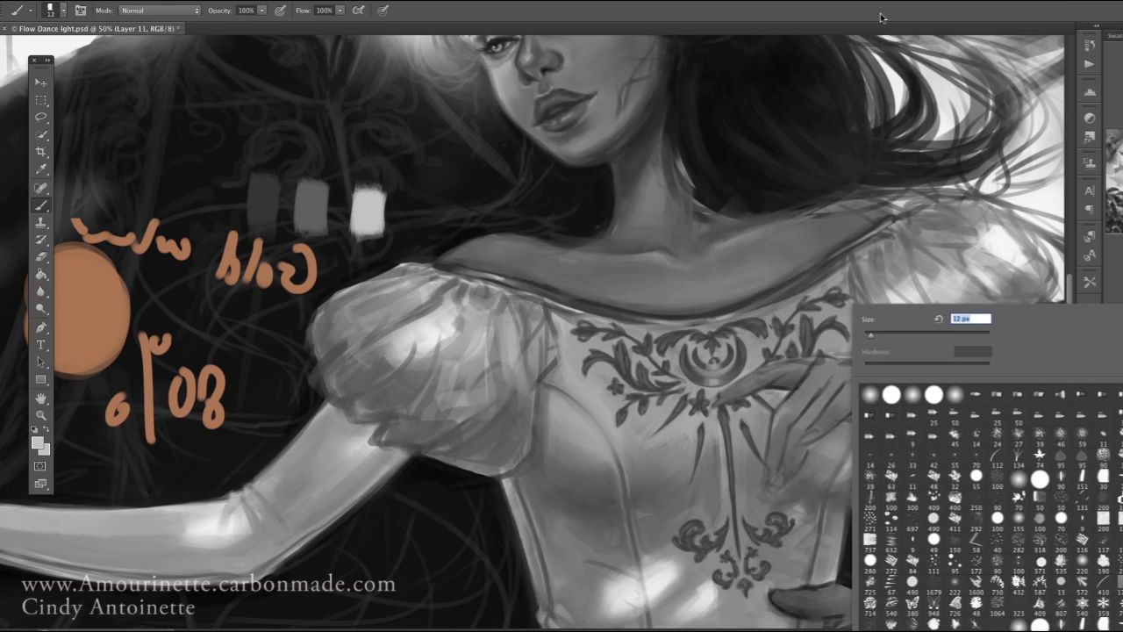
{"action": "key", "text": "Escape"}
{"action": "key", "text": "bracketright"}
{"action": "key", "text": "bracketright"}
{"action": "key", "text": "bracketright"}
{"action": "key", "text": "bracketright"}
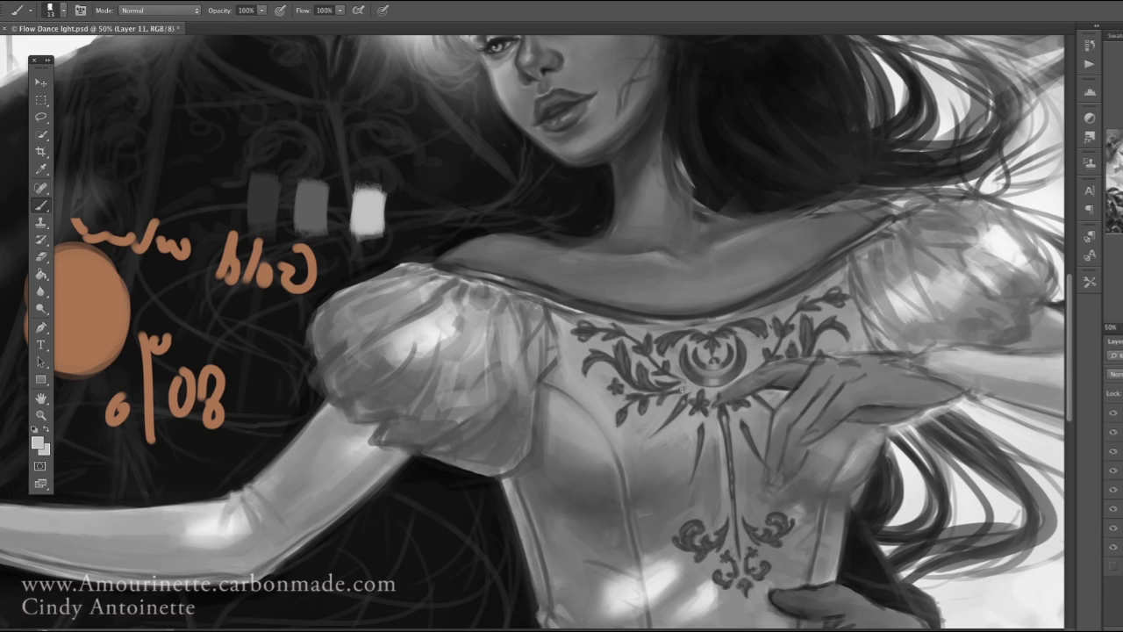
Refine the fine light details of the dress embroidery with 4 and 7 px brushes and sample a grey from the leaves
{"action": "right_click", "coordinate": [828, 412]}
{"action": "key", "text": "alt+e"}
{"action": "key", "text": "Escape"}
{"action": "right_click", "coordinate": [828, 412]}
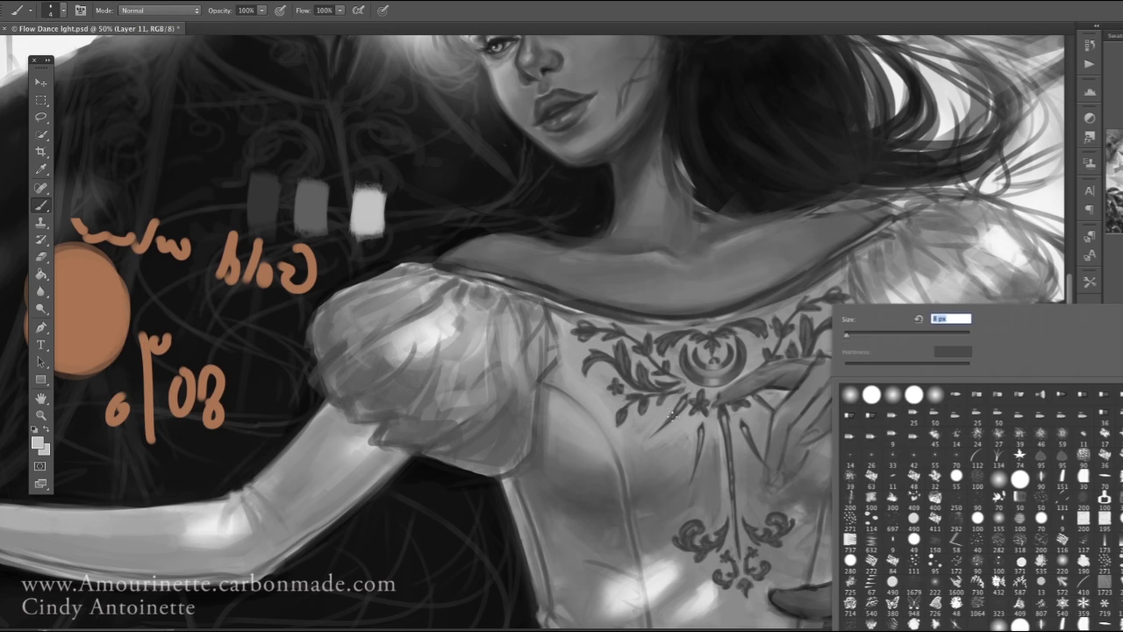
{"action": "type", "text": "4"}
{"action": "key", "text": "Return"}
{"action": "right_click", "coordinate": [875, 415]}
{"action": "type", "text": "7"}
{"action": "key", "text": "Return"}
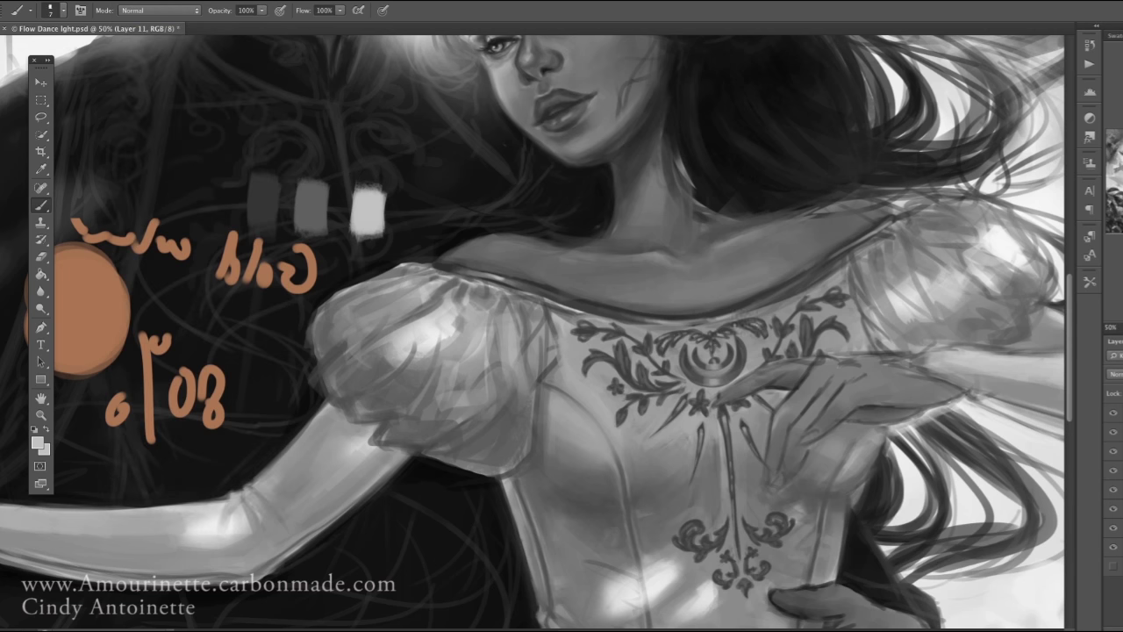
{"action": "key", "text": "alt+e"}
{"action": "key", "text": "Escape"}
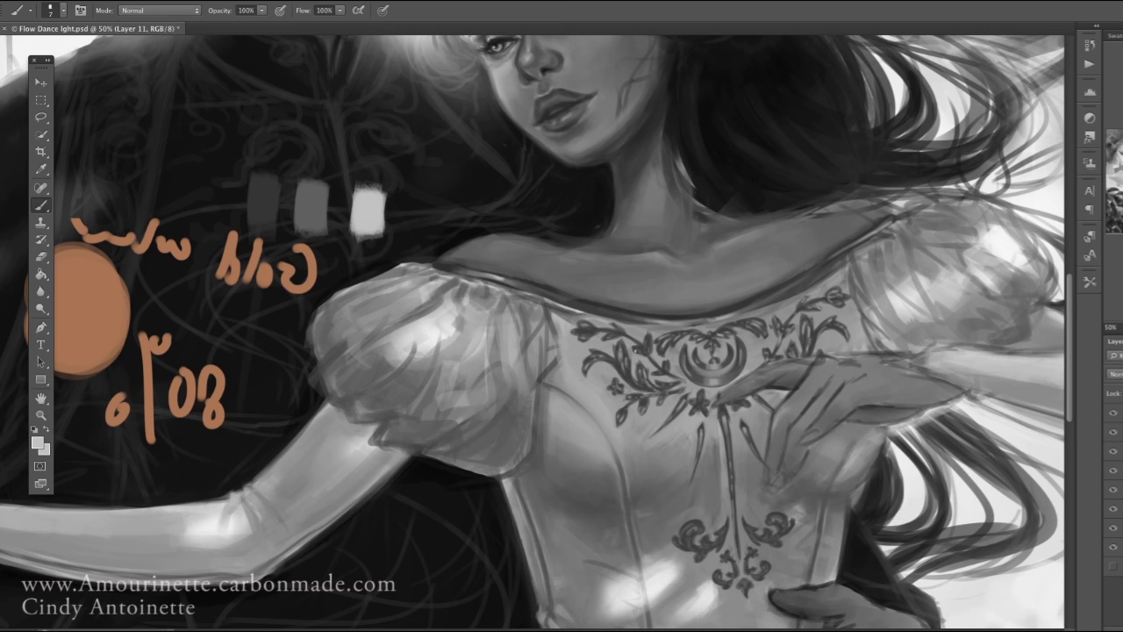
{"action": "left_click_drag", "start_coordinate": [690, 537], "coordinate": [682, 507]}
{"action": "left_click", "coordinate": [635, 317], "text": "alt"}
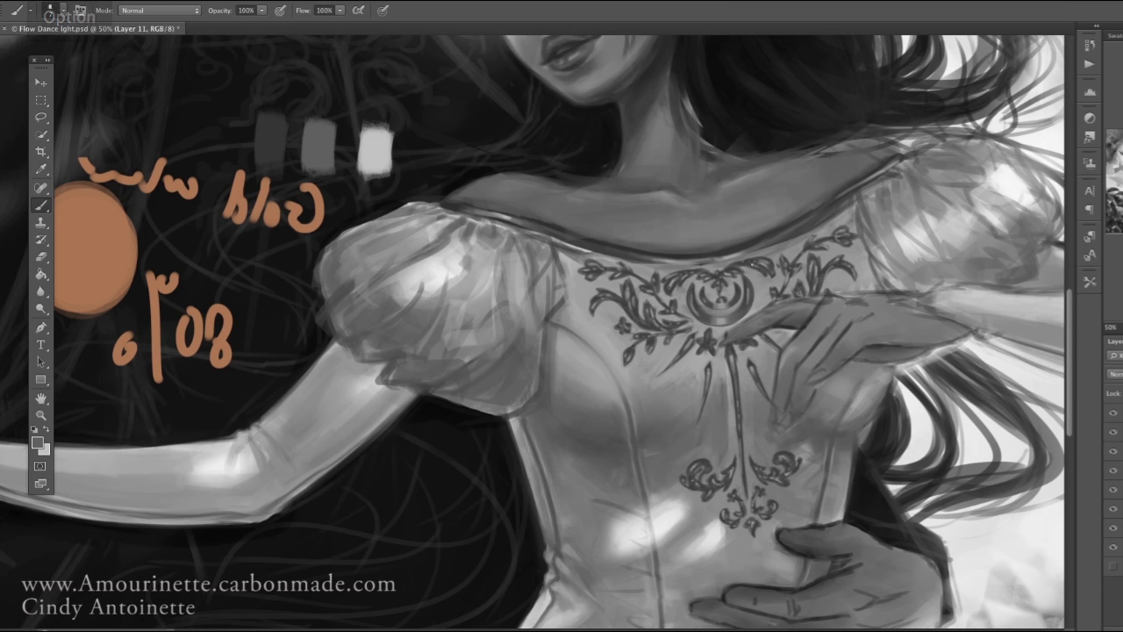
Bring back the colour layers and load the dress embroidery's shape as a selection
{"action": "key", "text": "z"}
{"action": "left_click", "coordinate": [942, 510], "text": "alt"}
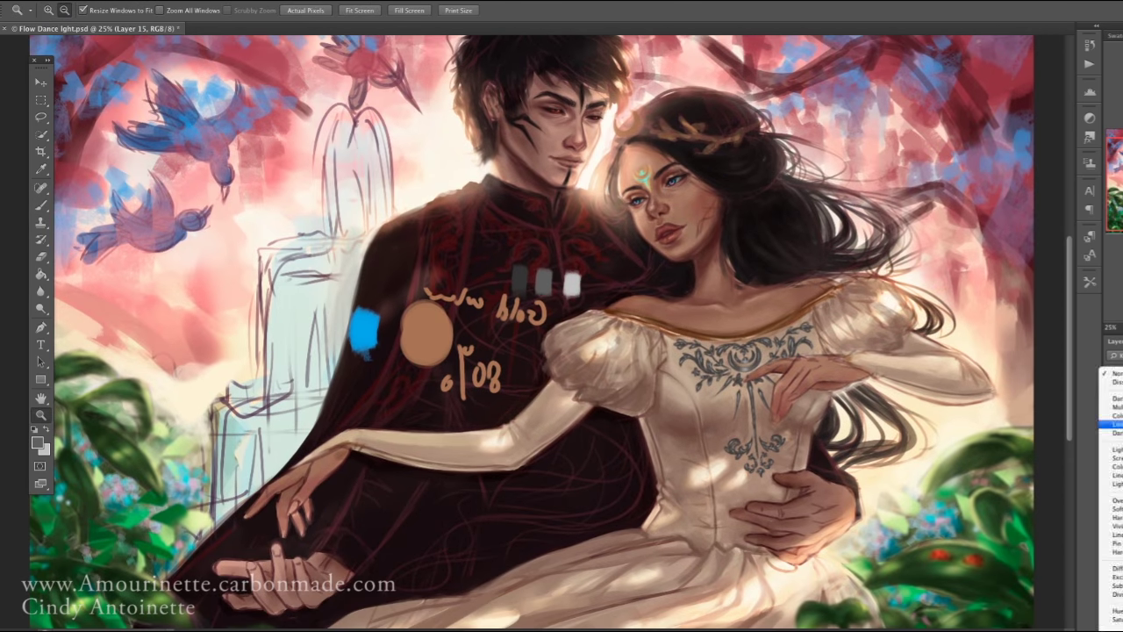
{"action": "right_click", "coordinate": [1079, 228]}
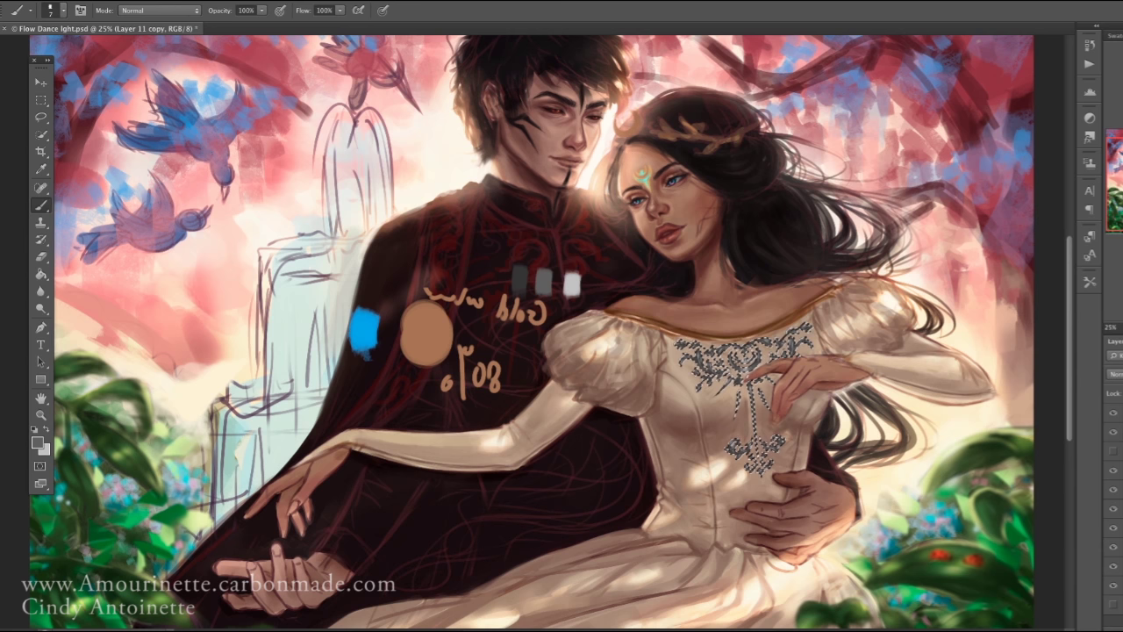
{"action": "left_click", "coordinate": [857, 322], "text": "alt"}
Pick a golden tone and tint the dress embroidery gold, keeping the brush at 48 px
{"action": "key", "text": "ctrl+plus"}
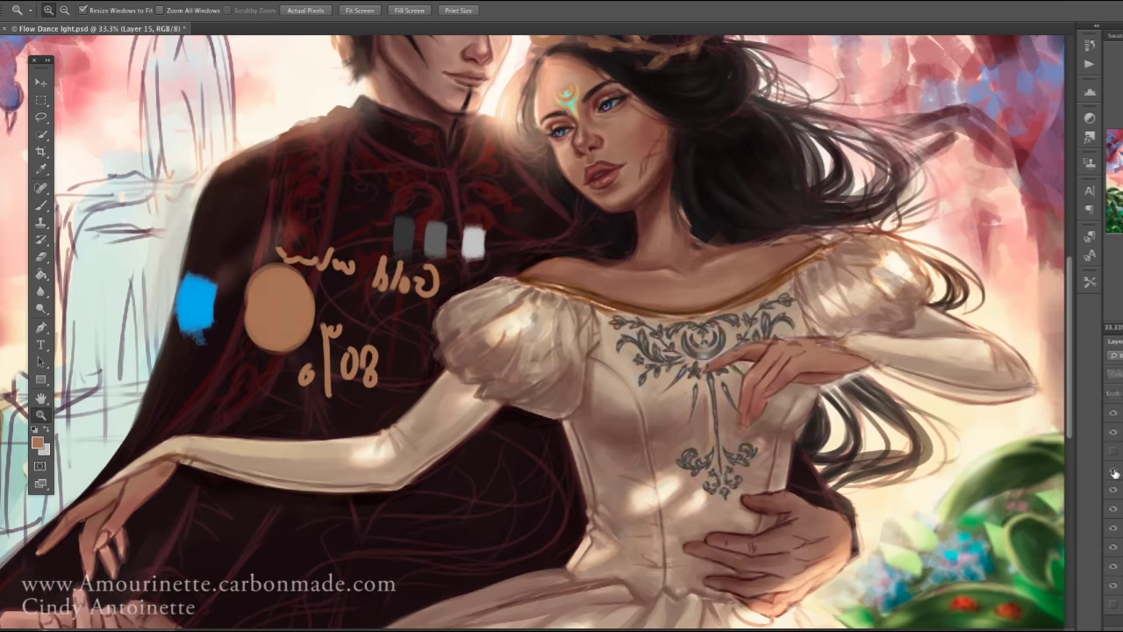
{"action": "left_click", "coordinate": [37, 442]}
{"action": "left_click", "coordinate": [647, 258]}
{"action": "left_click", "coordinate": [37, 442]}
{"action": "left_click", "coordinate": [646, 258]}
{"action": "right_click", "coordinate": [777, 306]}
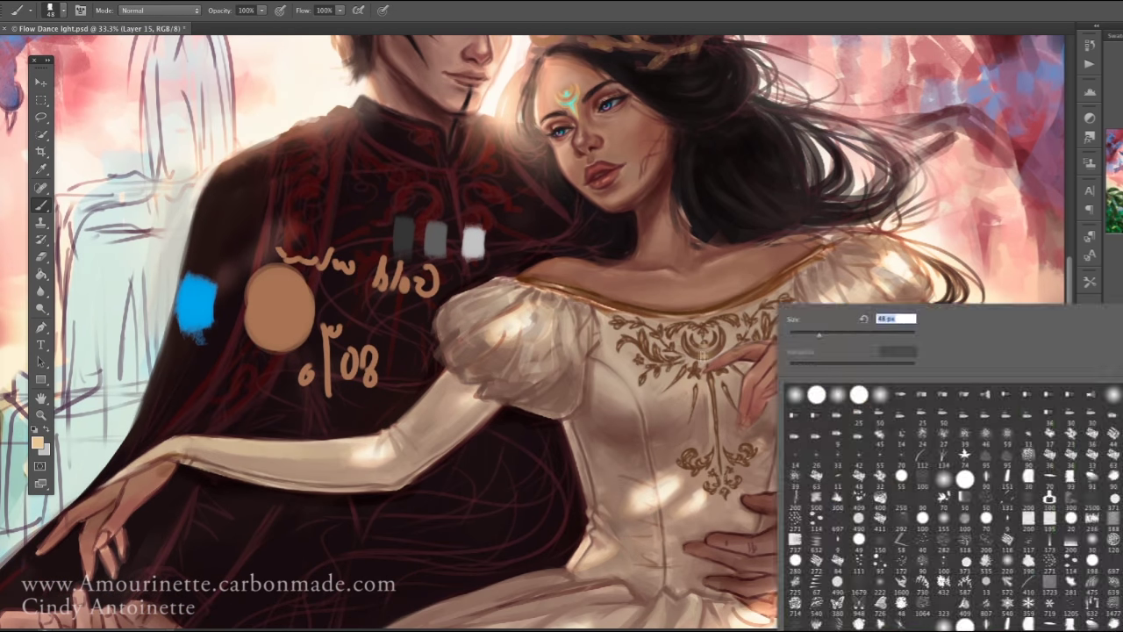
{"action": "key", "text": "Return"}
Add a new layer, enrich the gold inside the embroidery selection and clear the selection
{"action": "right_click", "coordinate": [1081, 226]}
{"action": "key", "text": "Escape"}
{"action": "key", "text": "ctrl+shift+alt+n"}
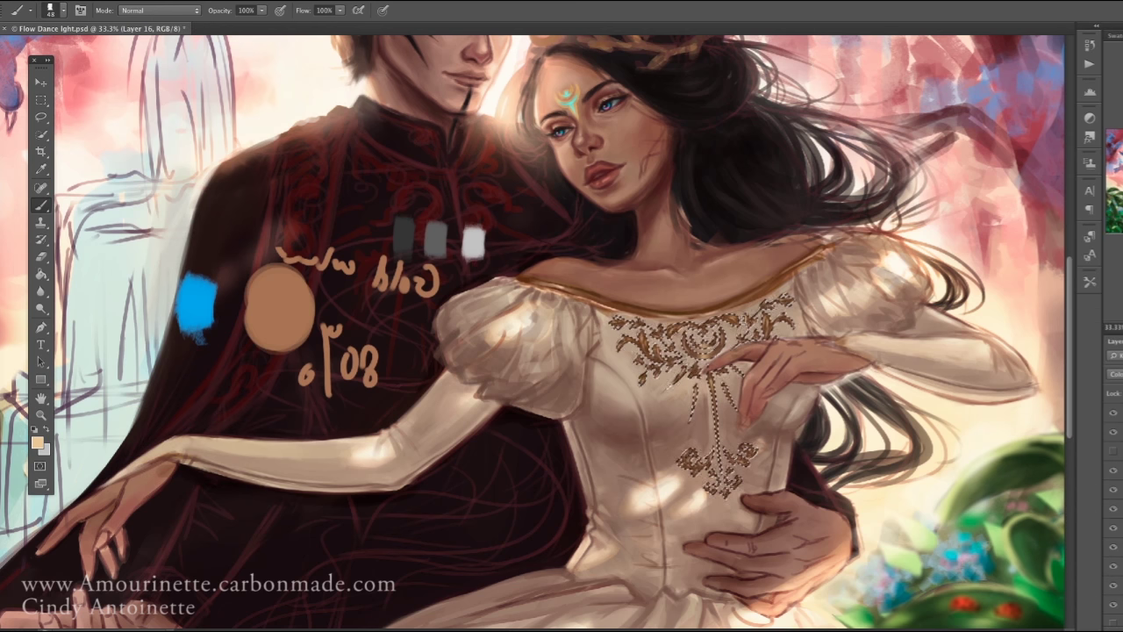
{"action": "key", "text": "m"}
{"action": "key", "text": "ctrl+d"}
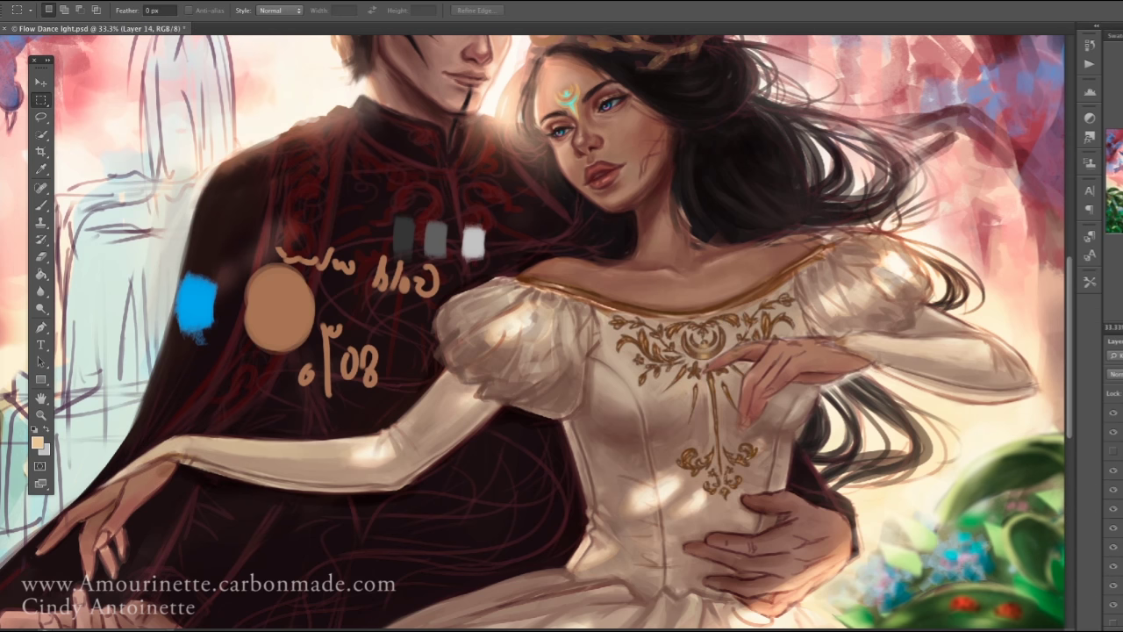
Flip the canvas horizontally to check the gold embroidery against the whole composition
{"action": "left_click", "coordinate": [342, 341]}
{"action": "key", "text": "b"}
{"action": "left_click", "coordinate": [349, 313], "text": "alt"}
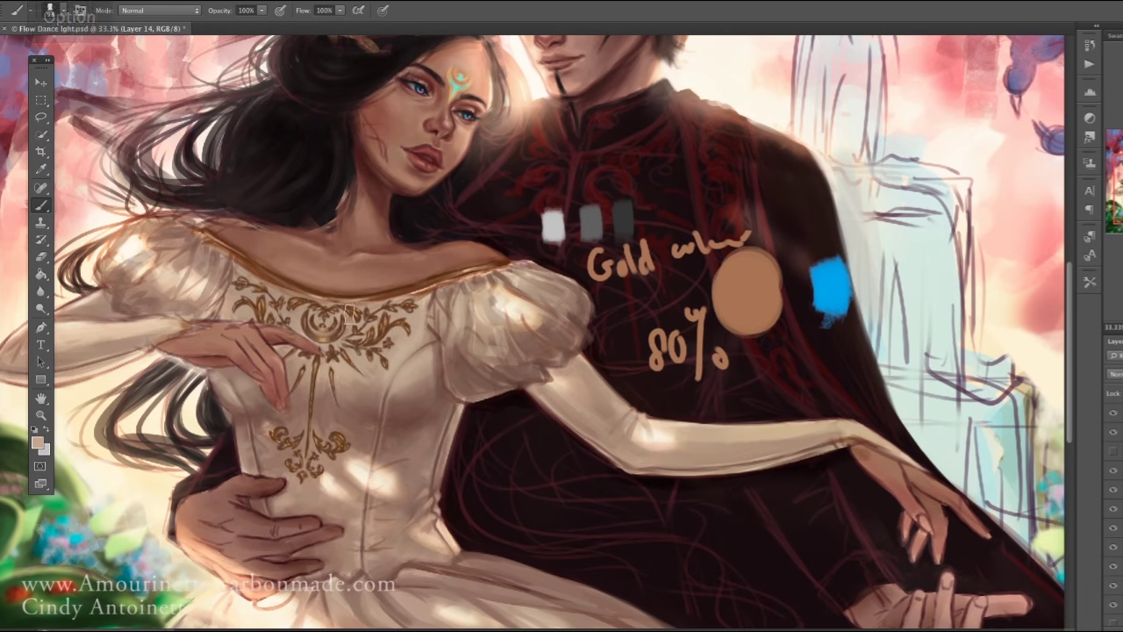
{"action": "scroll", "coordinate": [697, 458], "scroll_direction": "down", "scroll_amount": 1}
{"action": "key", "text": "z"}
{"action": "left_click", "coordinate": [758, 447], "text": "alt"}
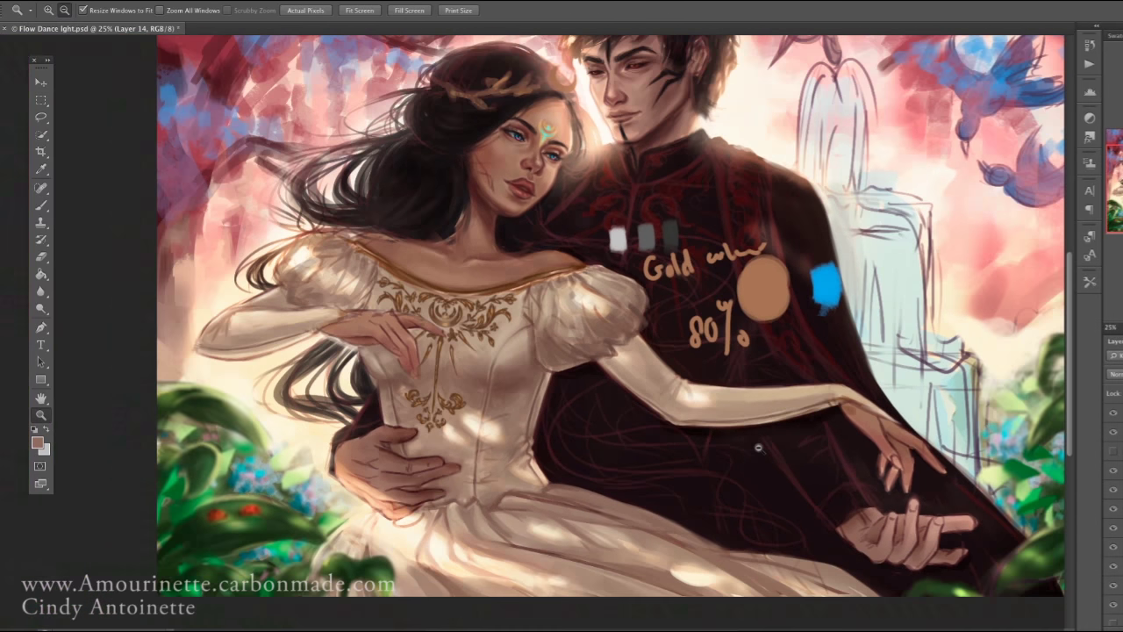
{"action": "left_click", "coordinate": [619, 313]}
{"action": "left_click", "coordinate": [618, 313], "text": "alt"}
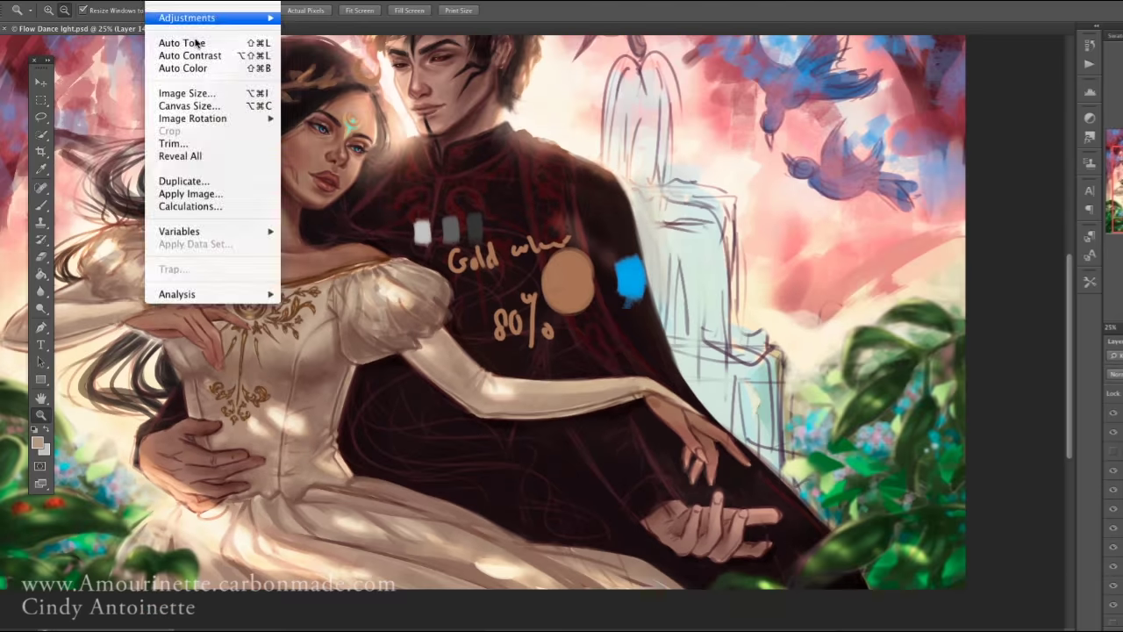
{"action": "left_click", "coordinate": [333, 66]}
Merge the embroidery colour layers and save the painting
{"action": "right_click", "coordinate": [1112, 473]}
{"action": "left_click", "coordinate": [1079, 502]}
{"action": "key", "text": "ctrl+s"}
{"action": "left_click", "coordinate": [943, 411], "text": "alt"}
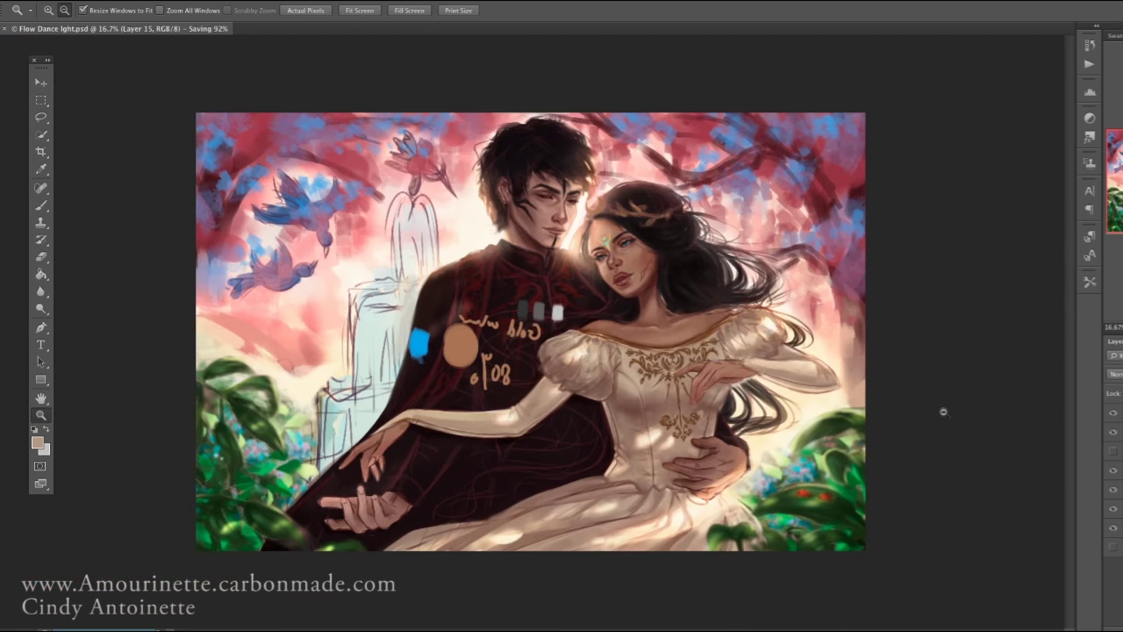
Add a new layer above the merged artwork, choose a fine brush and pick a light warm tone
{"action": "key", "text": "ctrl+plus"}
{"action": "key", "text": "ctrl+plus"}
{"action": "key", "text": "ctrl+shift+alt+n"}
{"action": "key", "text": "b"}
{"action": "right_click", "coordinate": [652, 271]}
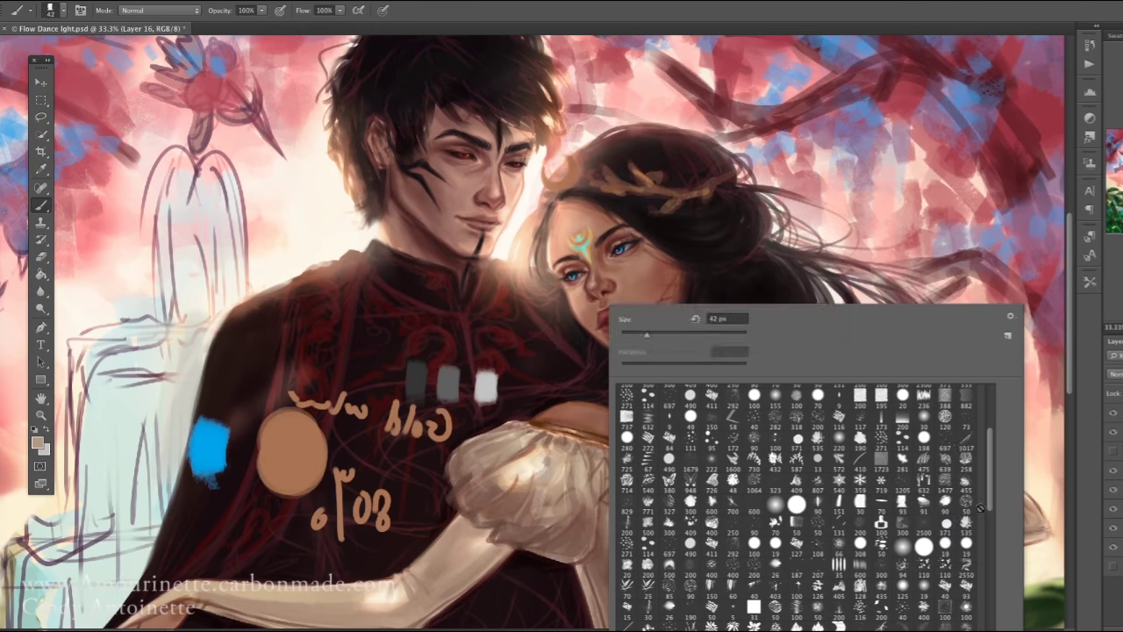
{"action": "right_click", "coordinate": [627, 169]}
{"action": "key", "text": "Escape"}
{"action": "left_click", "coordinate": [37, 441]}
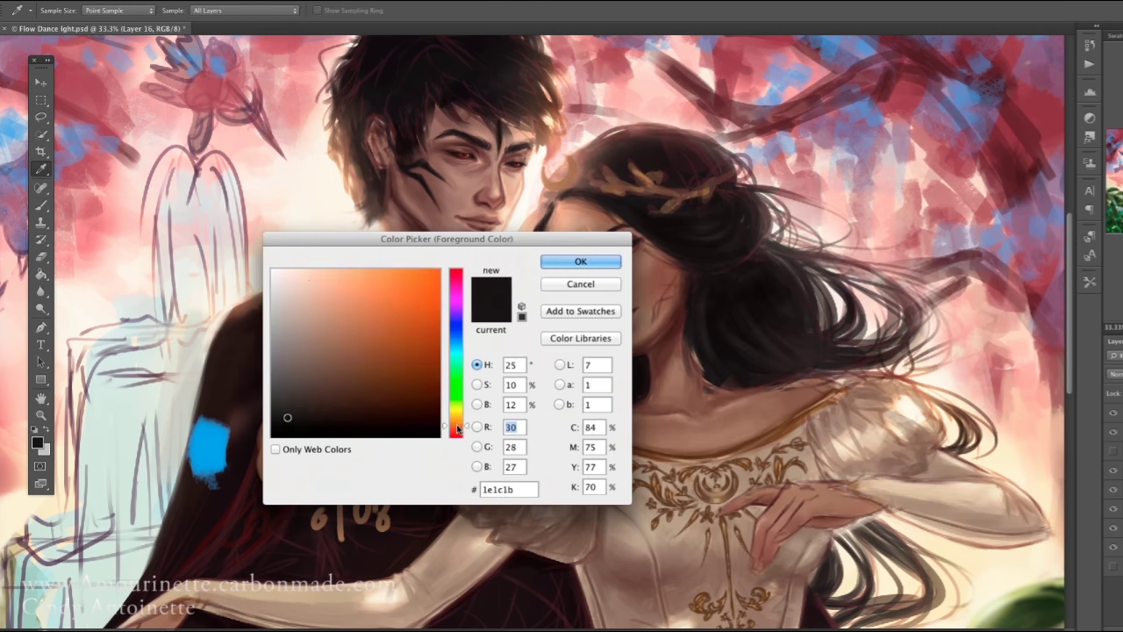
{"action": "left_click", "coordinate": [354, 293]}
{"action": "left_click", "coordinate": [579, 259]}
Paint loose hair strands around the woman's forehead with 19 and 9 px brushes, sampling nearby tones and using the Eraser
{"action": "left_click", "coordinate": [553, 201], "text": "alt"}
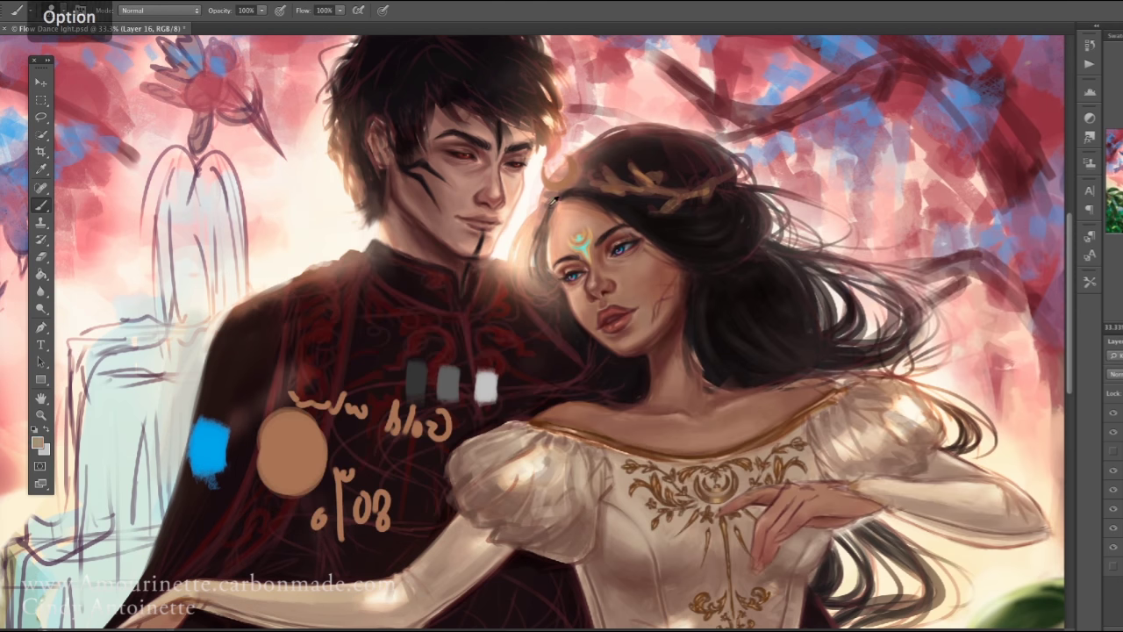
{"action": "left_click", "coordinate": [544, 254], "text": "alt"}
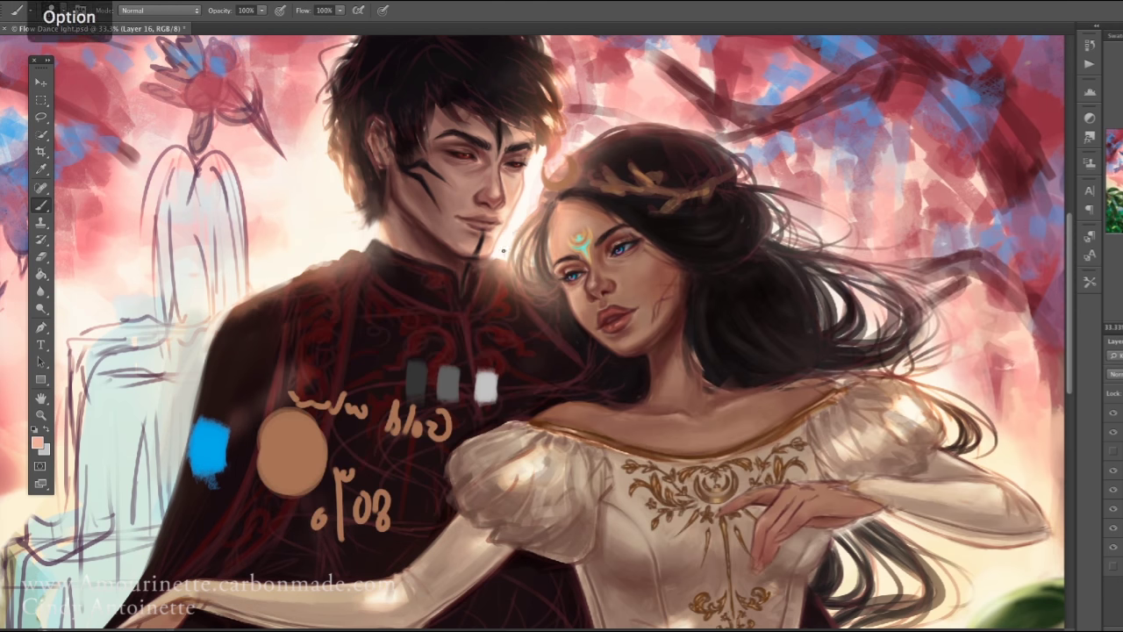
{"action": "left_click", "coordinate": [553, 212], "text": "alt"}
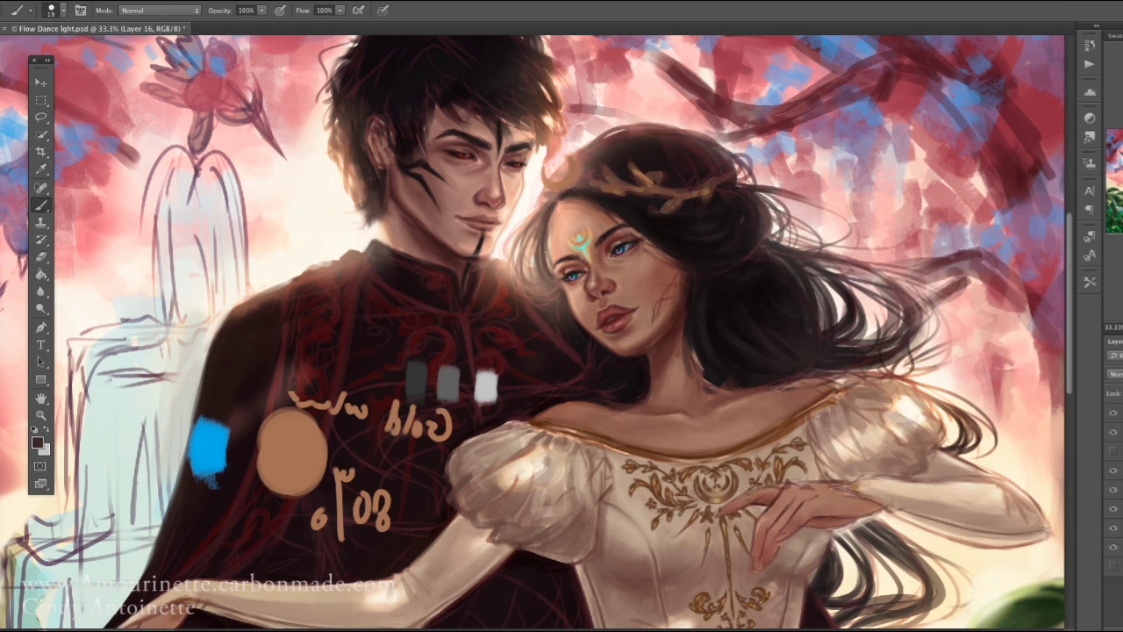
{"action": "left_click", "coordinate": [534, 279], "text": "alt"}
{"action": "left_click", "coordinate": [41, 255]}
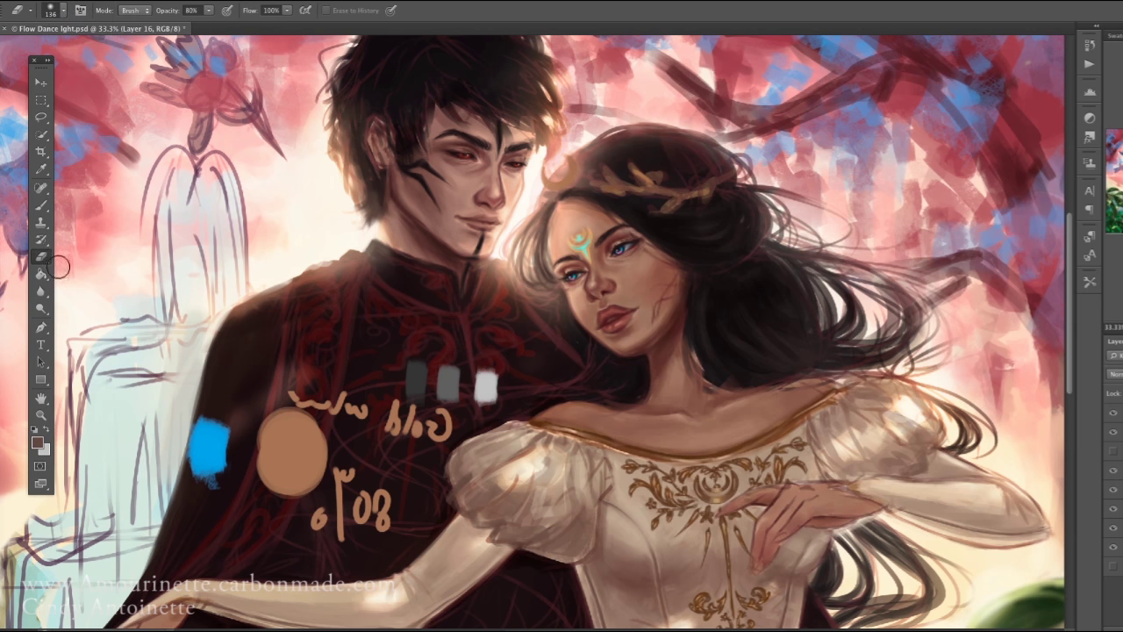
{"action": "key", "text": "b"}
{"action": "left_click", "coordinate": [572, 188], "text": "alt"}
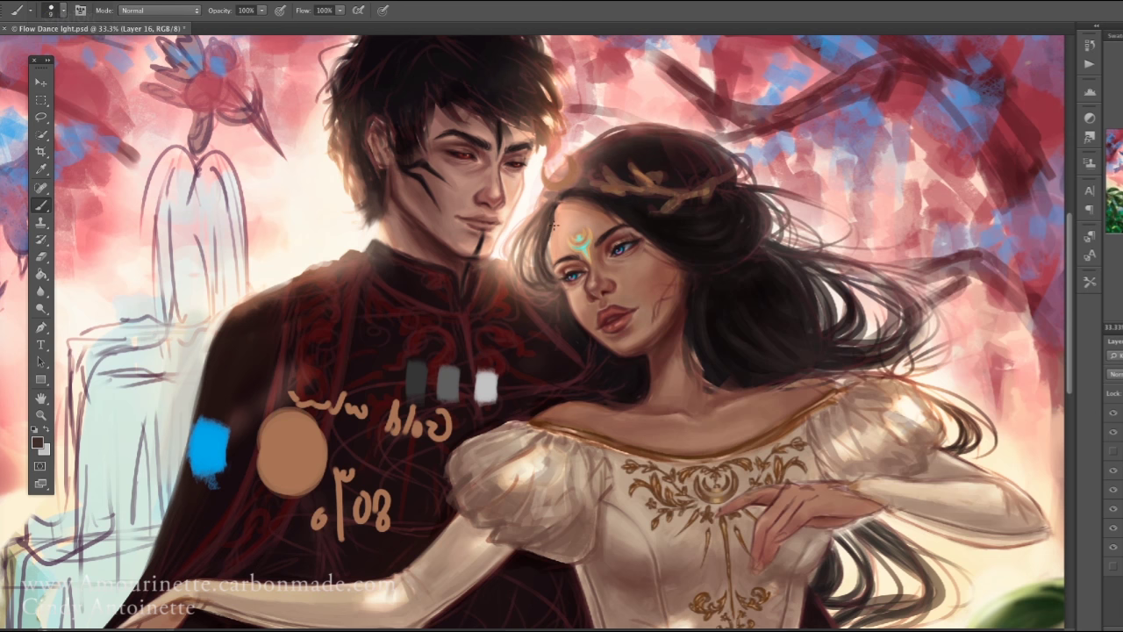
{"action": "key", "text": "e"}
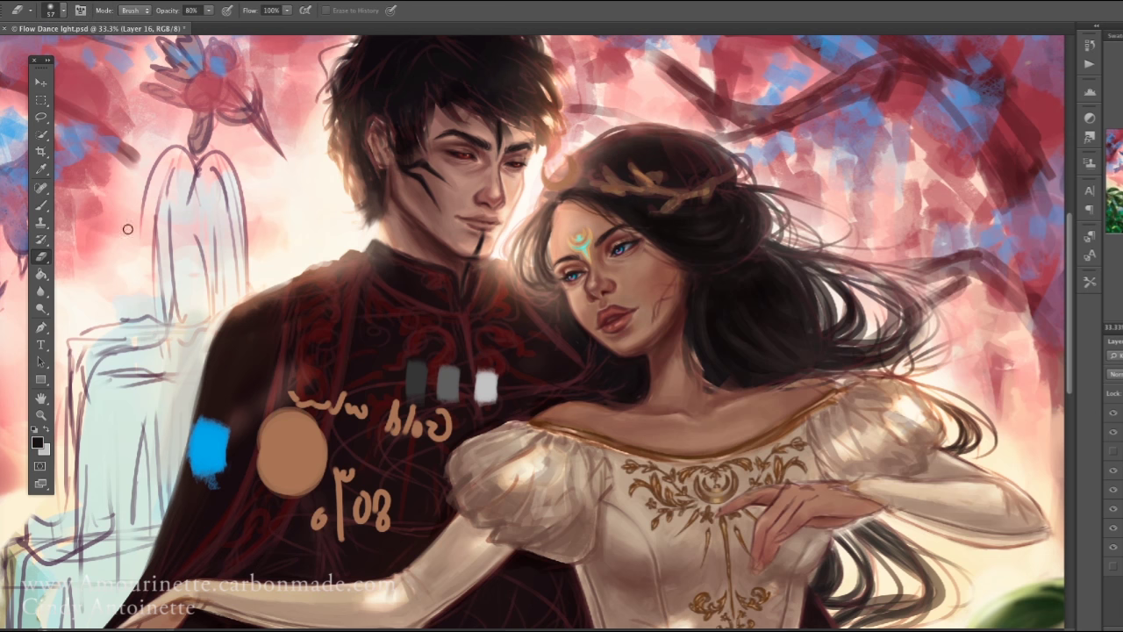
Add dark hair strands beside the woman's cheek and neck with 23 and 15 px brushes
{"action": "left_click", "coordinate": [127, 229], "text": "alt"}
{"action": "key", "text": "b"}
{"action": "right_click", "coordinate": [729, 263]}
{"action": "key", "text": "Escape"}
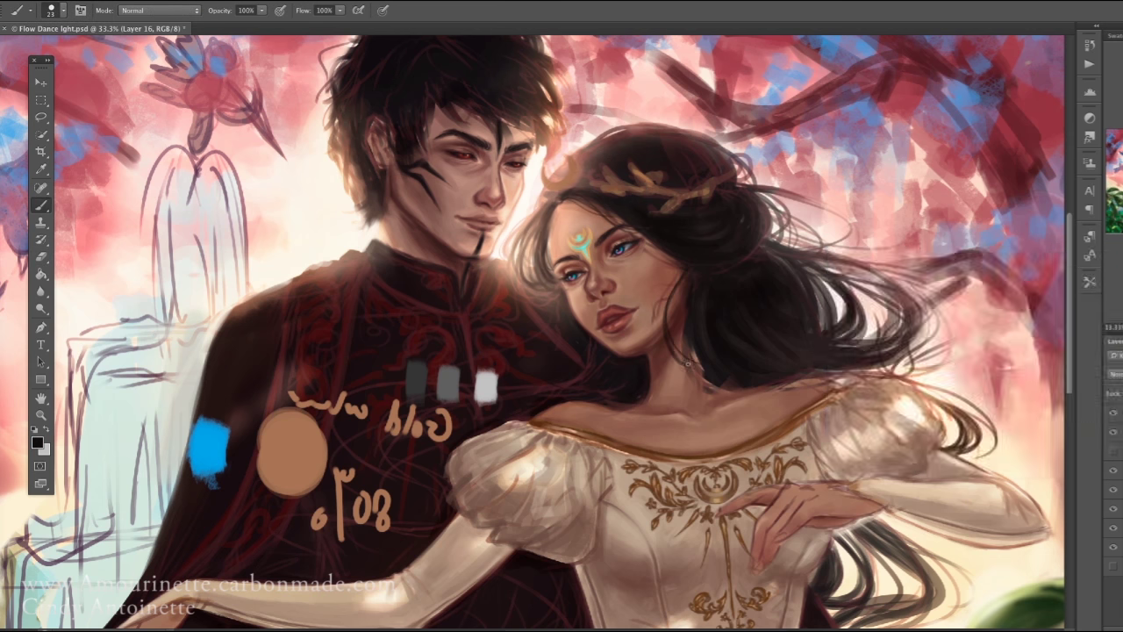
{"action": "right_click", "coordinate": [799, 272]}
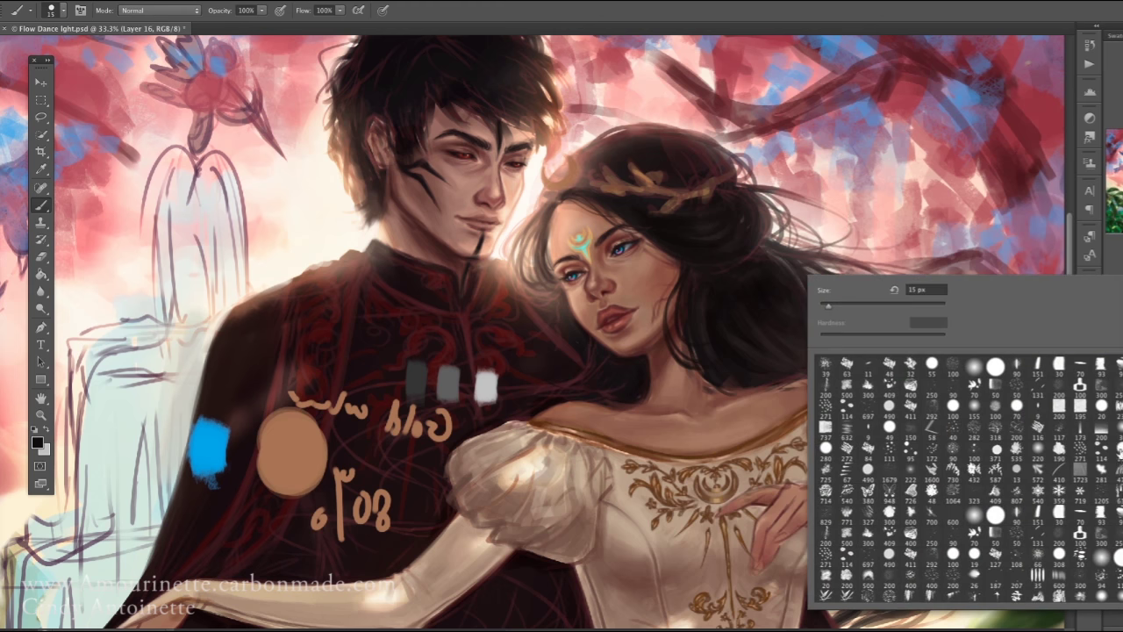
{"action": "left_click", "coordinate": [842, 368]}
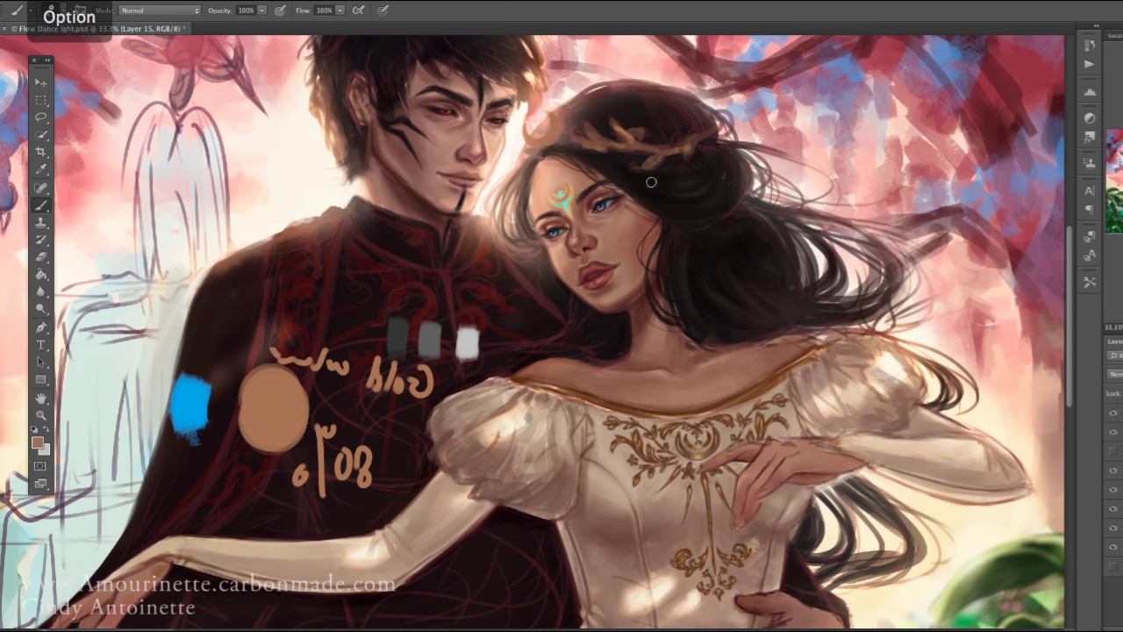
On a new Multiply layer, shade the woman's face and hairline in dusty pink with a soft 106 px brush
{"action": "left_click", "coordinate": [652, 181], "text": "alt"}
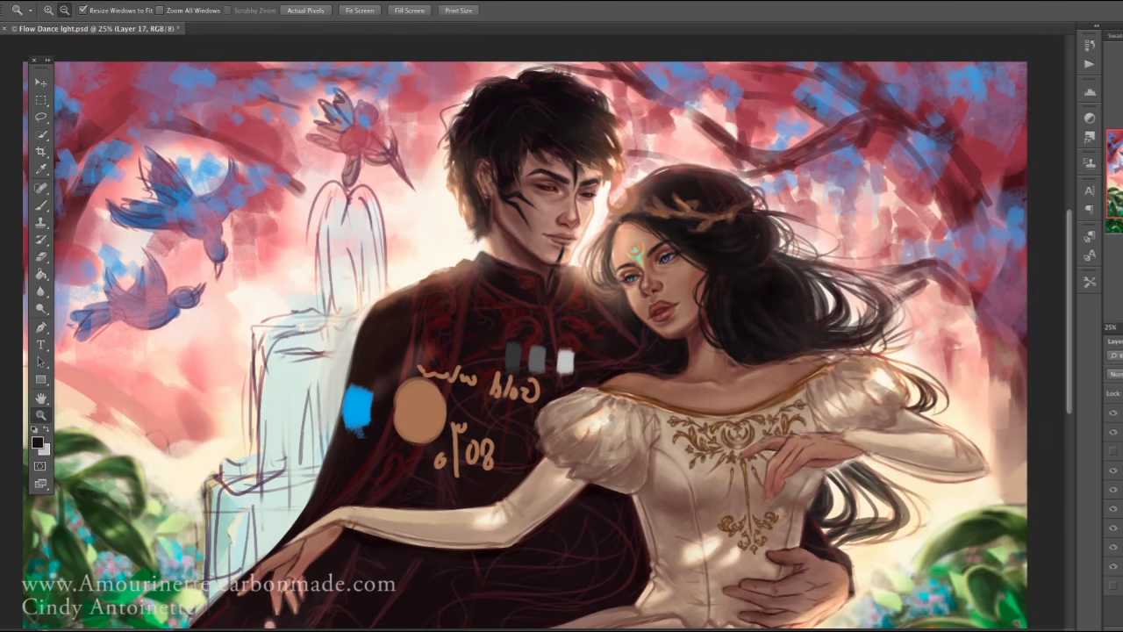
{"action": "right_click", "coordinate": [733, 254]}
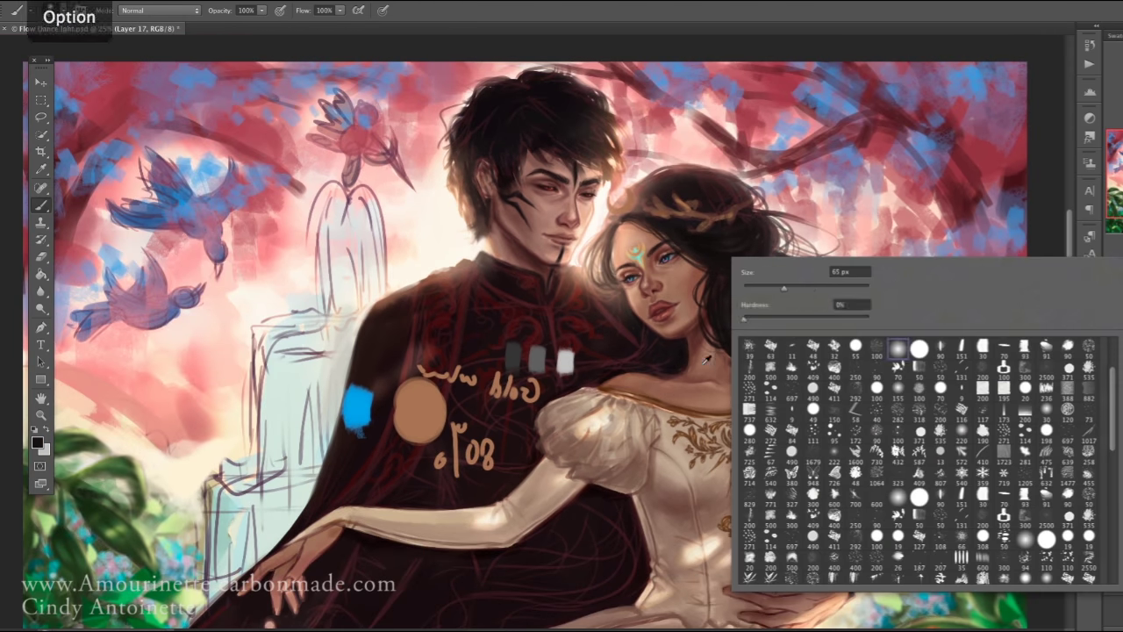
{"action": "left_click", "coordinate": [37, 441]}
{"action": "left_click", "coordinate": [582, 258]}
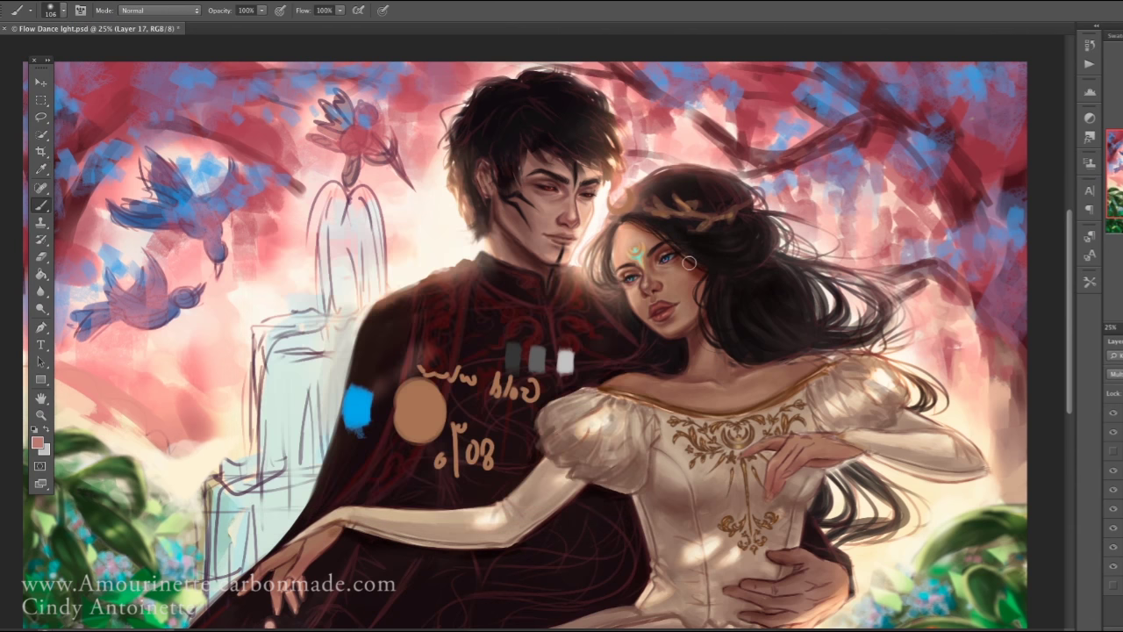
{"action": "left_click", "coordinate": [141, 2]}
{"action": "left_click", "coordinate": [146, 19]}
Soften the face shading with a 163 px Eraser and merge it into the layer below
{"action": "key", "text": "e"}
{"action": "right_click", "coordinate": [794, 307]}
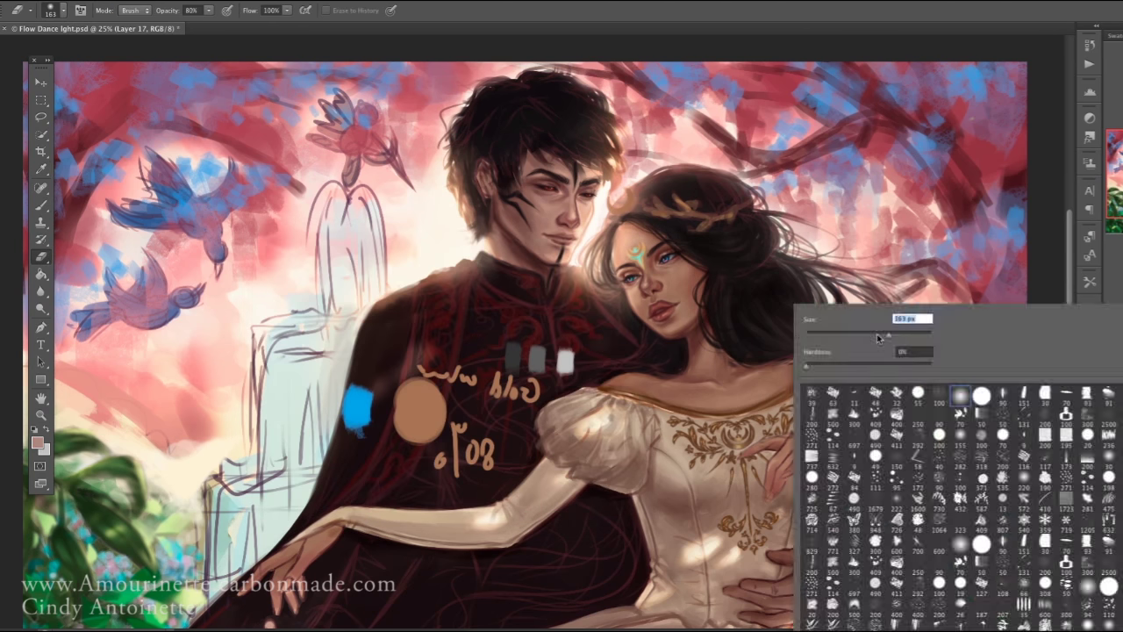
{"action": "key", "text": "Return"}
{"action": "right_click", "coordinate": [1112, 465]}
{"action": "key", "text": "Escape"}
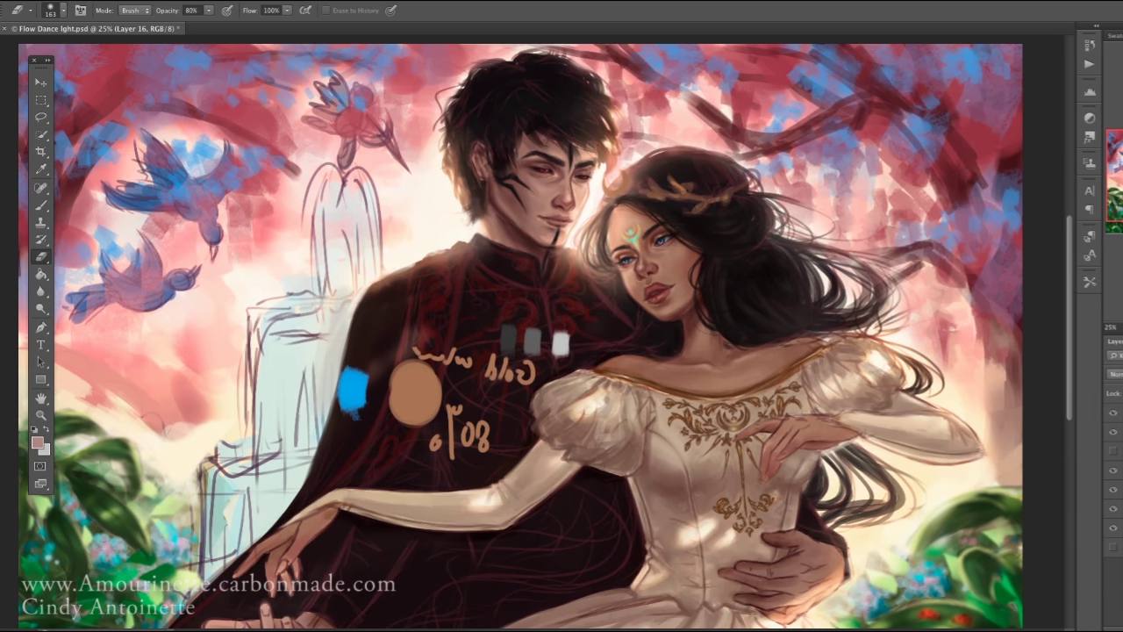
Change a new layer's blend mode and sample a light cream for highlights with a soft 106 px brush
{"action": "left_click", "coordinate": [1115, 373]}
{"action": "right_click", "coordinate": [840, 305]}
{"action": "key", "text": "Return"}
{"action": "key", "text": "i"}
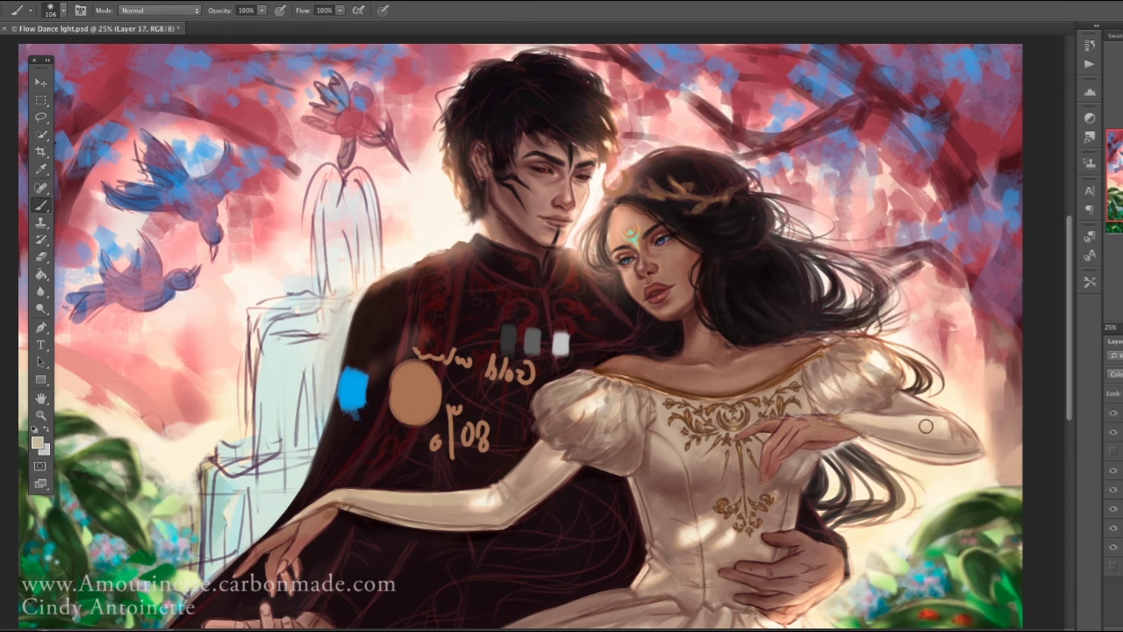
Paint a near-black backing behind the colour swatches and notes, and fill a rectangular selection around them
{"action": "left_click", "coordinate": [36, 441]}
{"action": "key", "text": "Return"}
{"action": "key", "text": "b"}
{"action": "mouse_move", "coordinate": [167, 263]}
{"action": "left_mouse_down"}
{"action": "mouse_move", "coordinate": [289, 351]}
{"action": "mouse_move", "coordinate": [369, 215]}
{"action": "left_mouse_up"}
{"action": "right_click", "coordinate": [420, 282]}
{"action": "key", "text": "Escape"}
{"action": "key", "text": "m"}
{"action": "left_click_drag", "start_coordinate": [138, 203], "coordinate": [387, 357]}
{"action": "key", "text": "alt+BackSpace"}
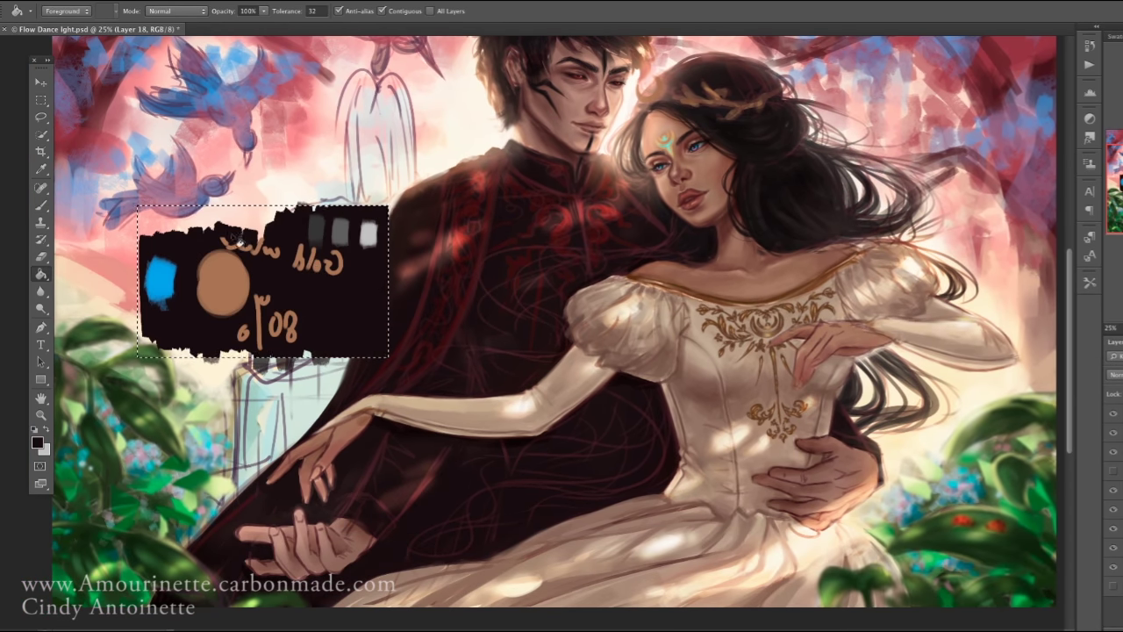
{"action": "key", "text": "ctrl+d"}
Try a Brightness/Contrast adjustment with brightness 11 and contrast -20 on the grayscale view, and remove it
{"action": "key", "text": "z"}
{"action": "key", "text": "ctrl+minus"}
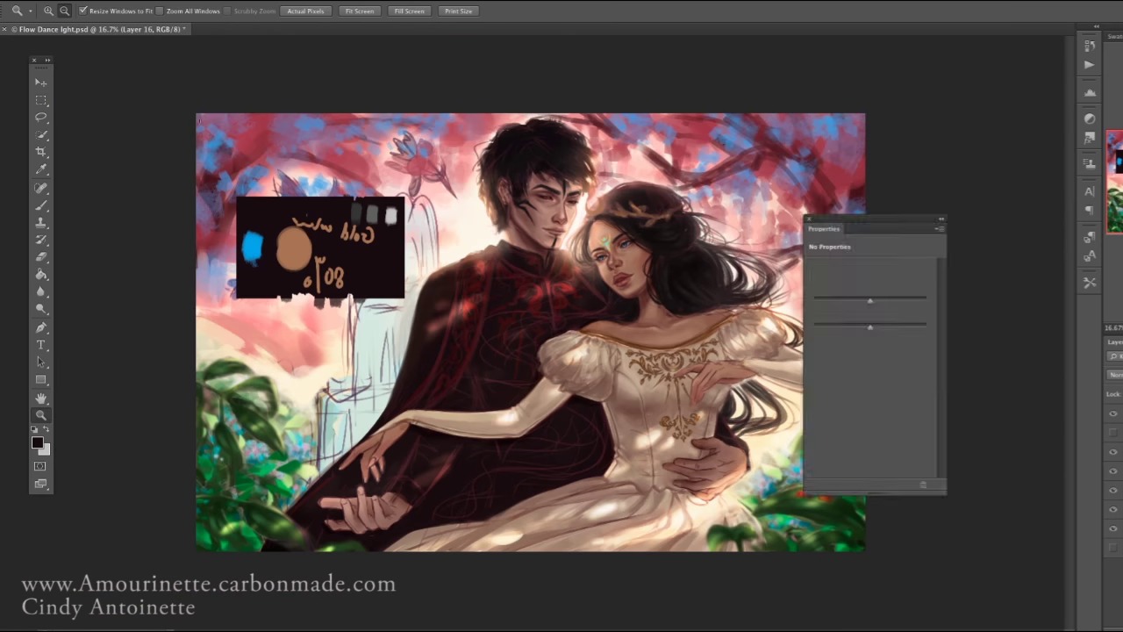
{"action": "left_click_drag", "start_coordinate": [985, 278], "coordinate": [990, 281]}
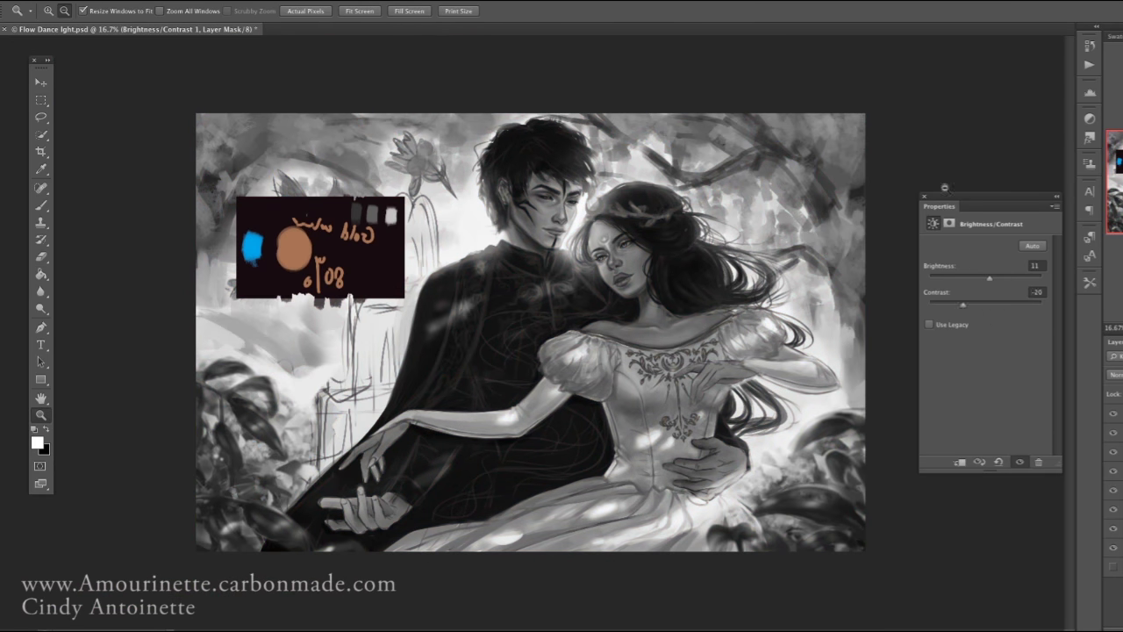
{"action": "key", "text": "Delete"}
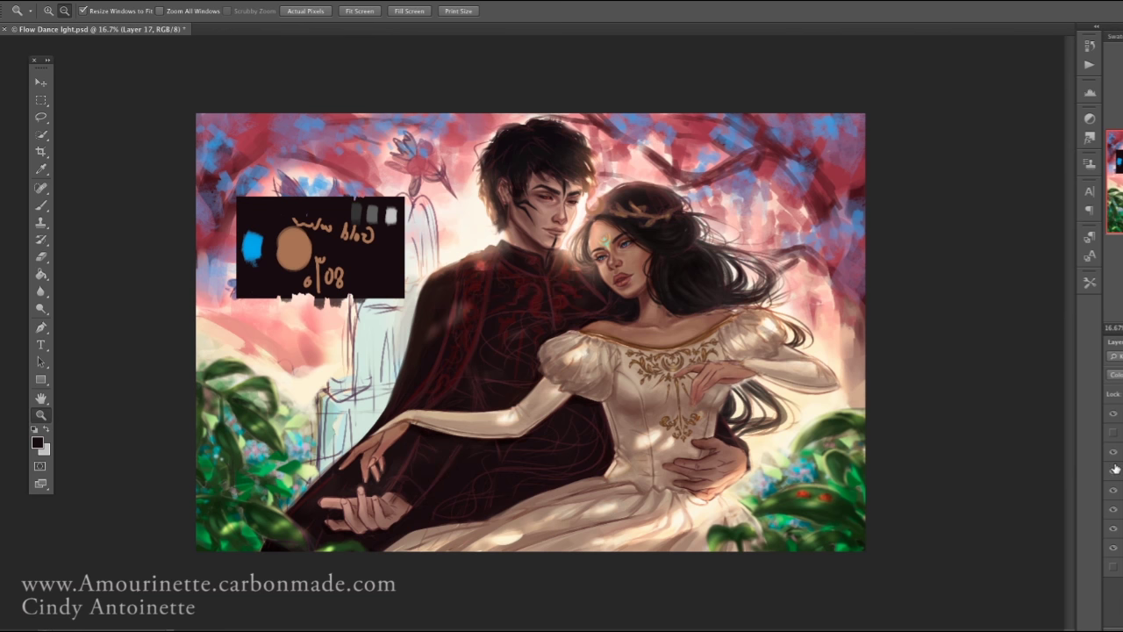
Add a Brightness/Contrast adjustment with brightness 9 and contrast 12, and a Curves adjustment raising input 210 to output 221
{"action": "key", "text": "ctrl+z"}
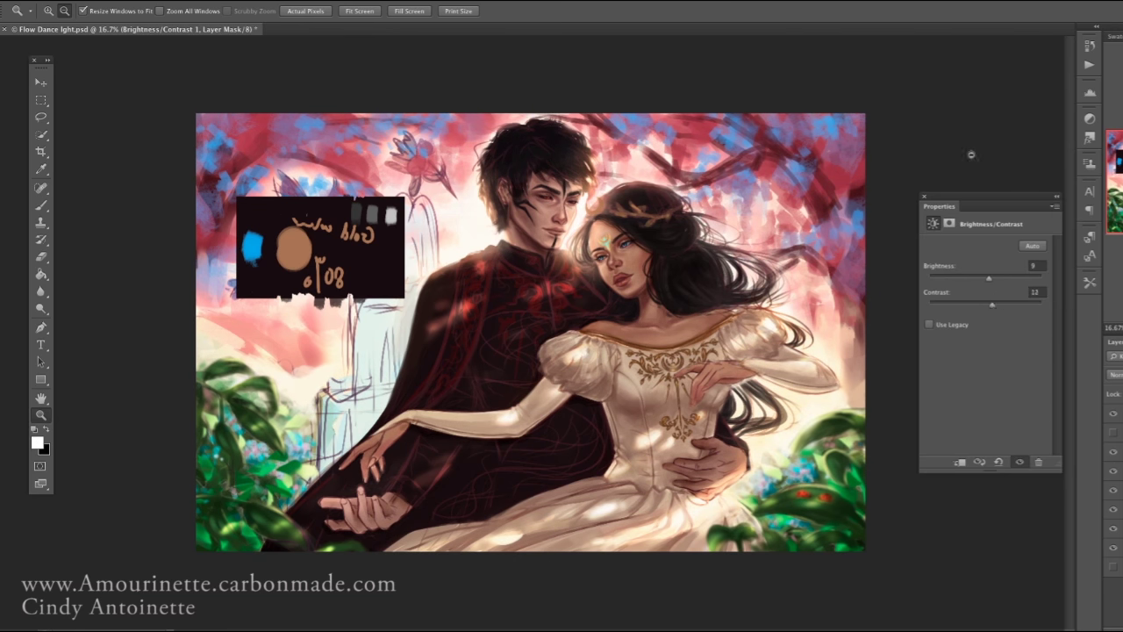
{"action": "key", "text": "ctrl+m"}
{"action": "left_click_drag", "start_coordinate": [994, 322], "coordinate": [994, 307]}
{"action": "left_click", "coordinate": [1025, 288]}
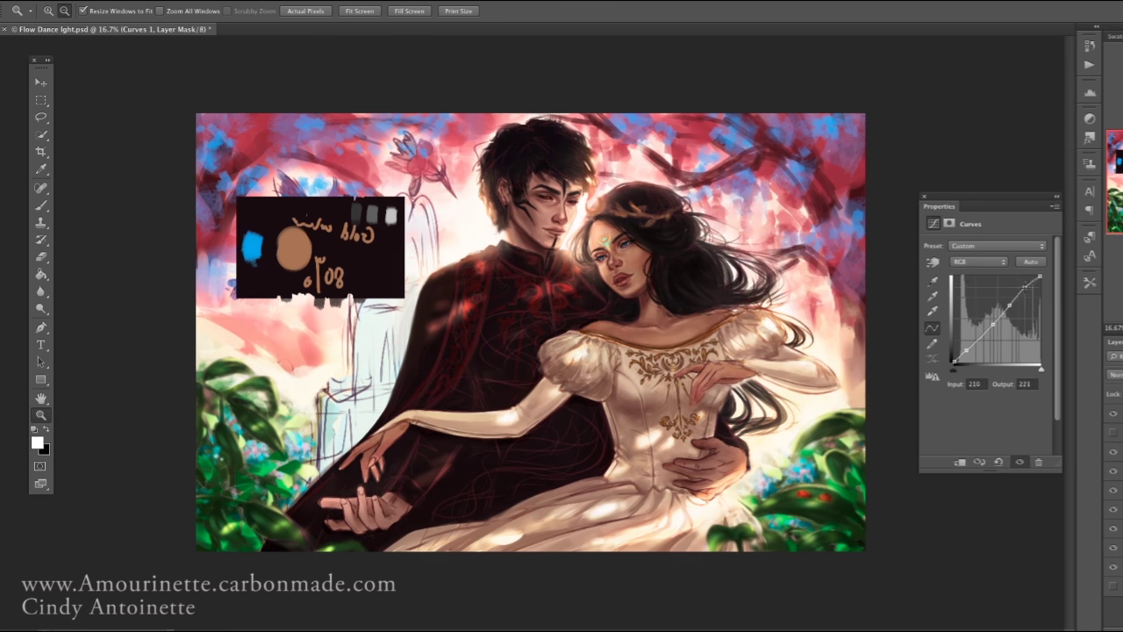
Compare the painting with and without the adjustments, and merge them into the painting layer
{"action": "left_click", "coordinate": [1117, 454]}
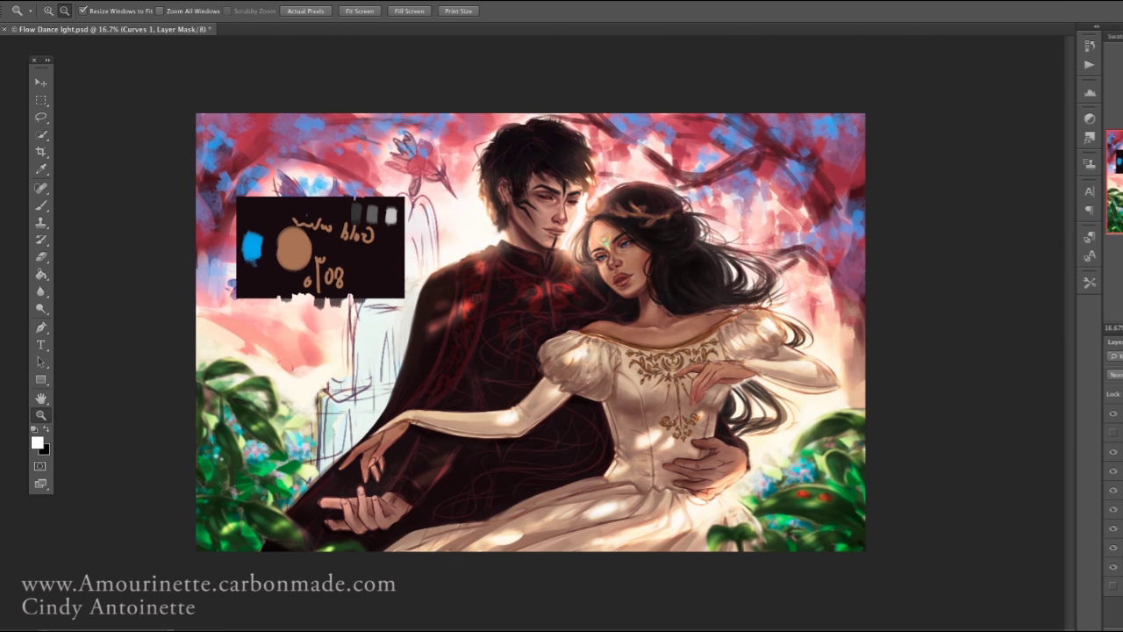
{"action": "left_click", "coordinate": [1113, 451]}
{"action": "left_click", "coordinate": [1113, 451]}
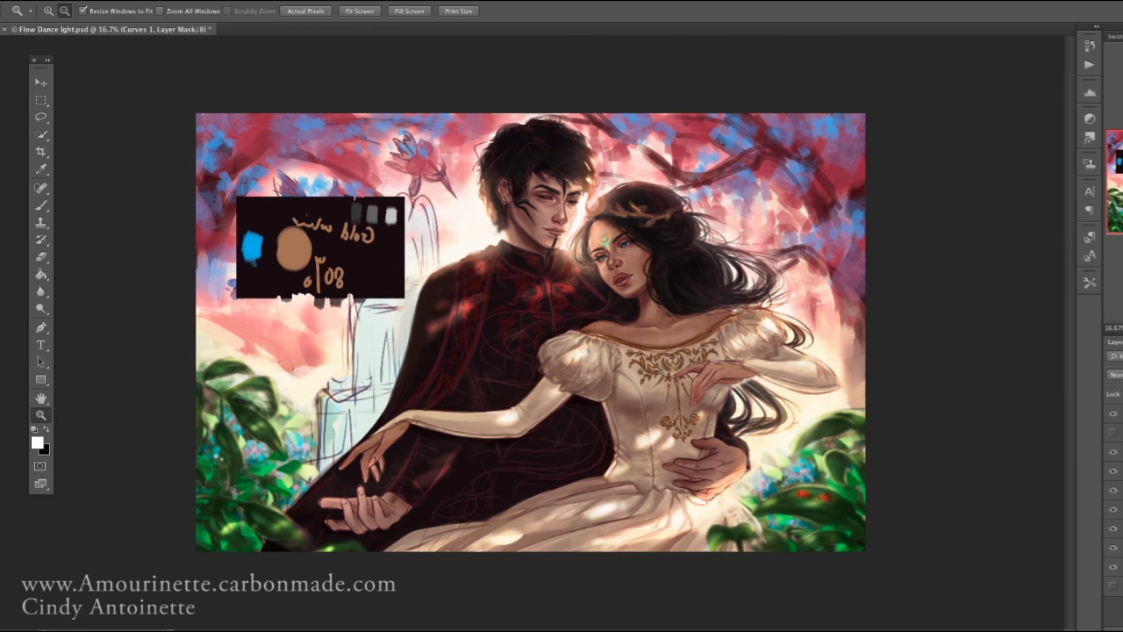
{"action": "key", "text": "ctrl+e"}
Set the foreground colour to a muted grey-brown, #6d655b, for the hair highlights
{"action": "key", "text": "b"}
{"action": "right_click", "coordinate": [789, 298]}
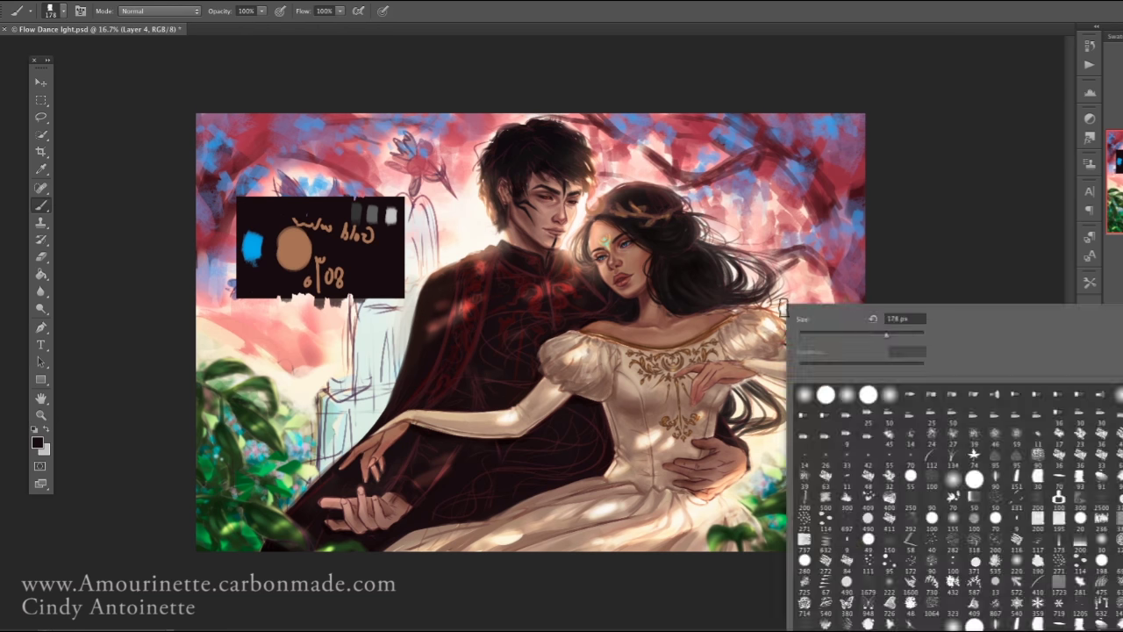
{"action": "key", "text": "i"}
{"action": "left_click", "coordinate": [37, 442]}
{"action": "key", "text": "Return"}
{"action": "right_click", "coordinate": [658, 247]}
{"action": "key", "text": "Escape"}
{"action": "left_click", "coordinate": [37, 443]}
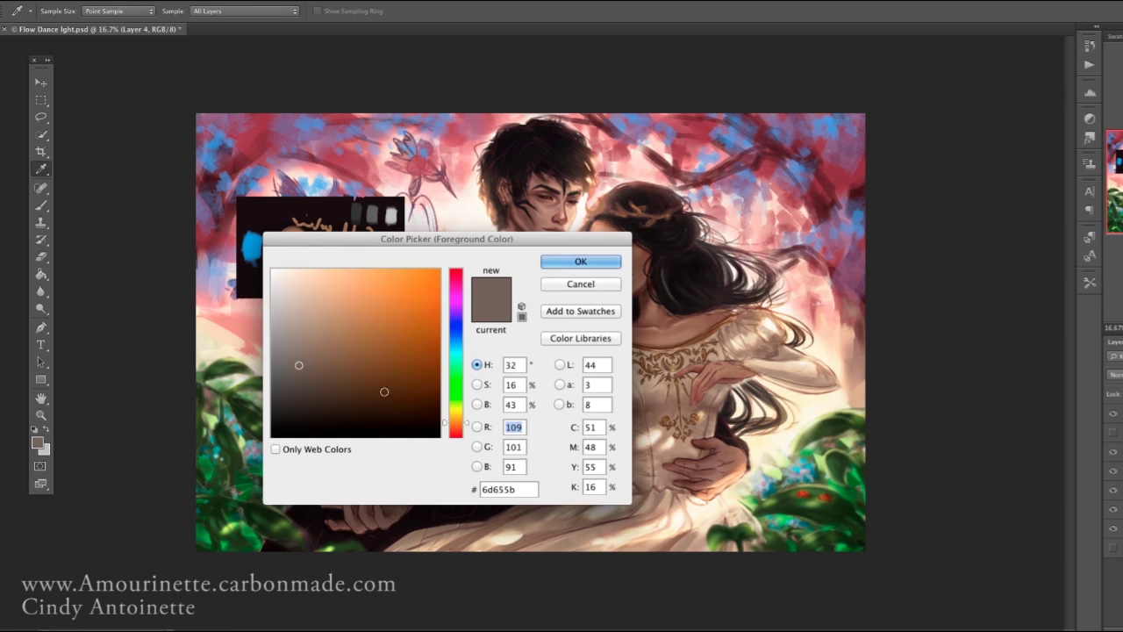
{"action": "key", "text": "Return"}
Adjust the highlight colour to grey and paint highlight strands through the woman's dark hair with a 28 px brush
{"action": "key", "text": "b"}
{"action": "key", "text": "e"}
{"action": "mouse_move", "coordinate": [665, 268]}
{"action": "left_mouse_down"}
{"action": "mouse_move", "coordinate": [702, 304]}
{"action": "mouse_move", "coordinate": [676, 276]}
{"action": "left_mouse_up"}
{"action": "key", "text": "b"}
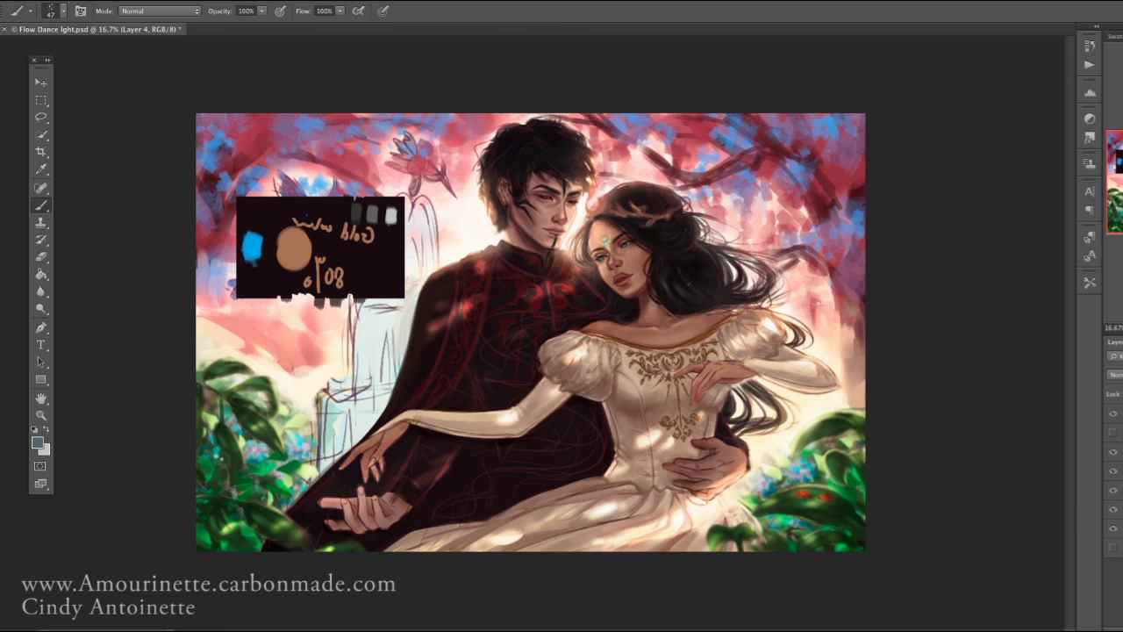
{"action": "key", "text": "e"}
{"action": "key", "text": "b"}
{"action": "key", "text": "e"}
{"action": "left_click", "coordinate": [38, 442]}
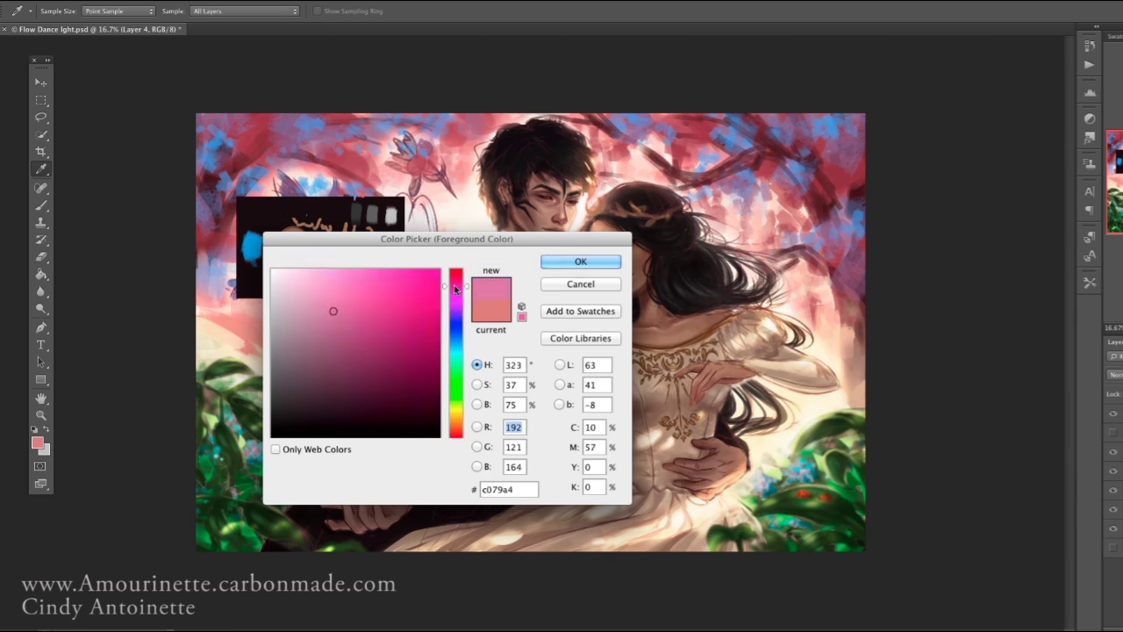
{"action": "left_click", "coordinate": [579, 261]}
{"action": "key", "text": "b"}
{"action": "key", "text": "ctrl+plus"}
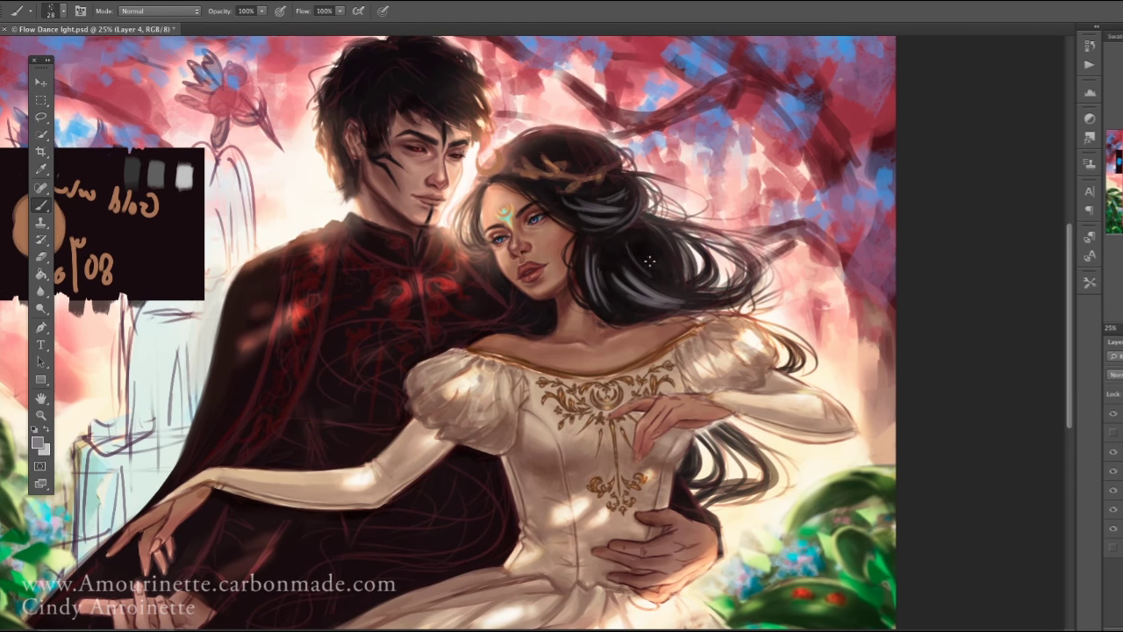
Soften the grey hair highlights with a 129 px Eraser at 80% opacity
{"action": "key", "text": "e"}
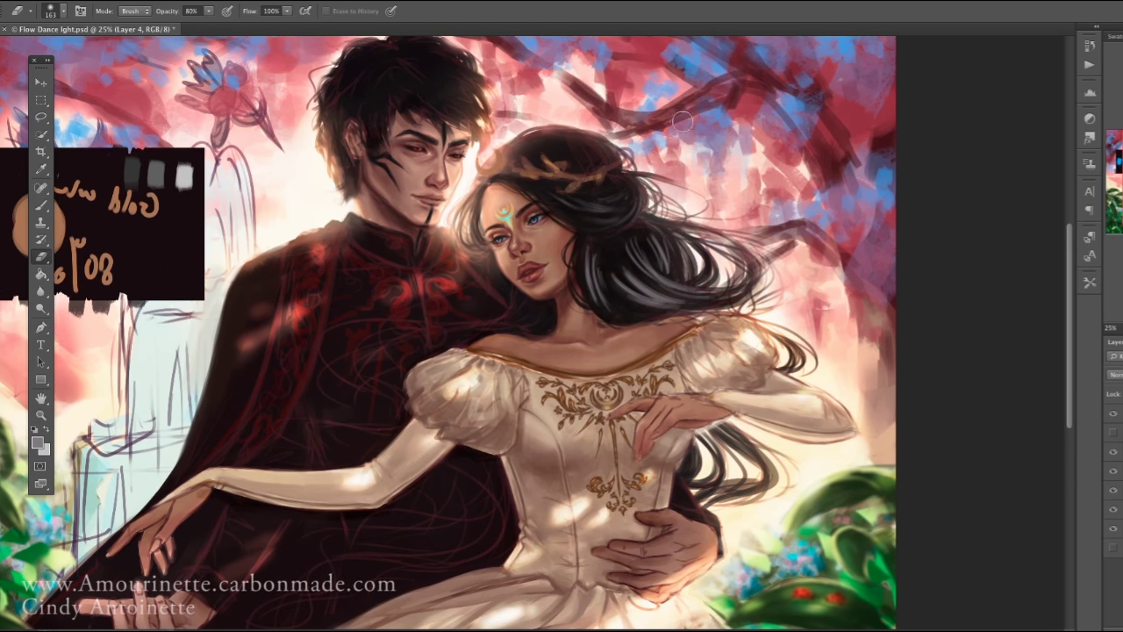
{"action": "right_click", "coordinate": [677, 198]}
{"action": "key", "text": "Return"}
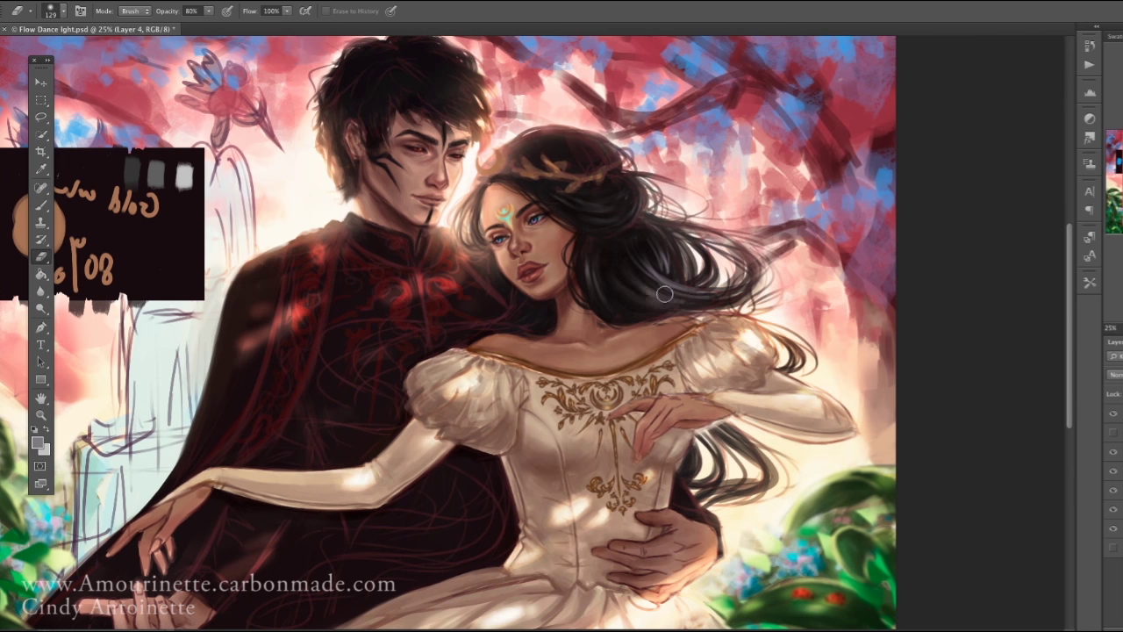
{"action": "right_click", "coordinate": [665, 294]}
{"action": "key", "text": "Return"}
Add a new layer and sketch loose grey hair strands across the man's dark cloak above the skirt, undoing unwanted strokes
{"action": "key", "text": "ctrl+shift+alt+n"}
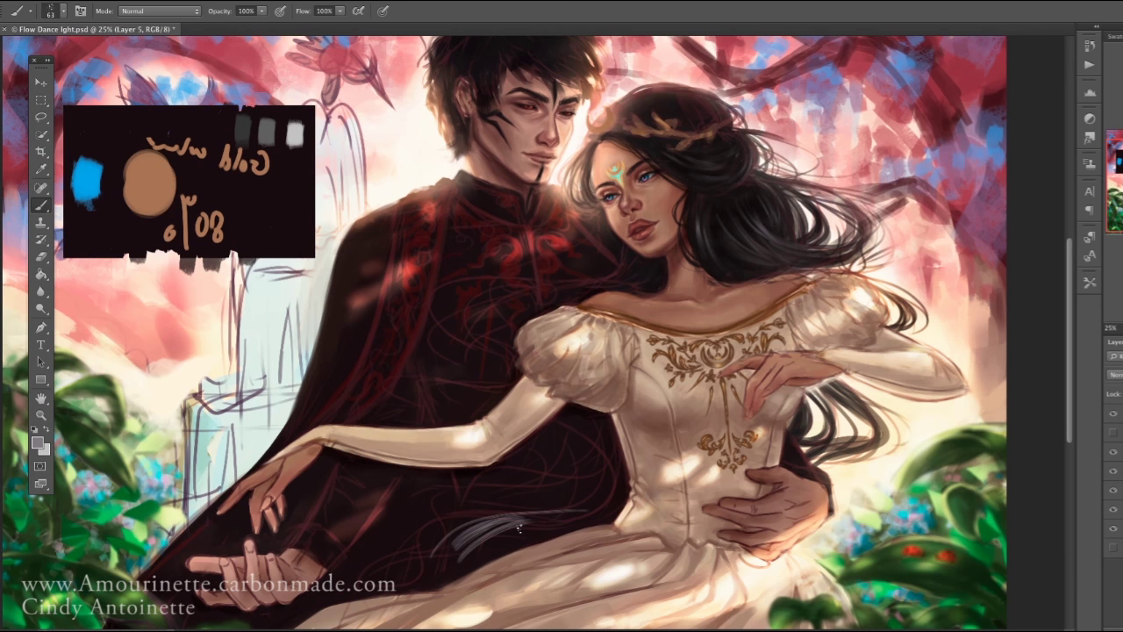
{"action": "left_click_drag", "start_coordinate": [434, 540], "coordinate": [570, 510]}
{"action": "mouse_move", "coordinate": [596, 423]}
{"action": "left_mouse_down"}
{"action": "mouse_move", "coordinate": [612, 462]}
{"action": "mouse_move", "coordinate": [447, 492]}
{"action": "left_mouse_up"}
{"action": "key", "text": "ctrl+alt+z"}
{"action": "key", "text": "ctrl+alt+z"}
{"action": "key", "text": "ctrl+alt+z"}
{"action": "key", "text": "z"}
{"action": "left_click", "coordinate": [879, 396], "text": "alt"}
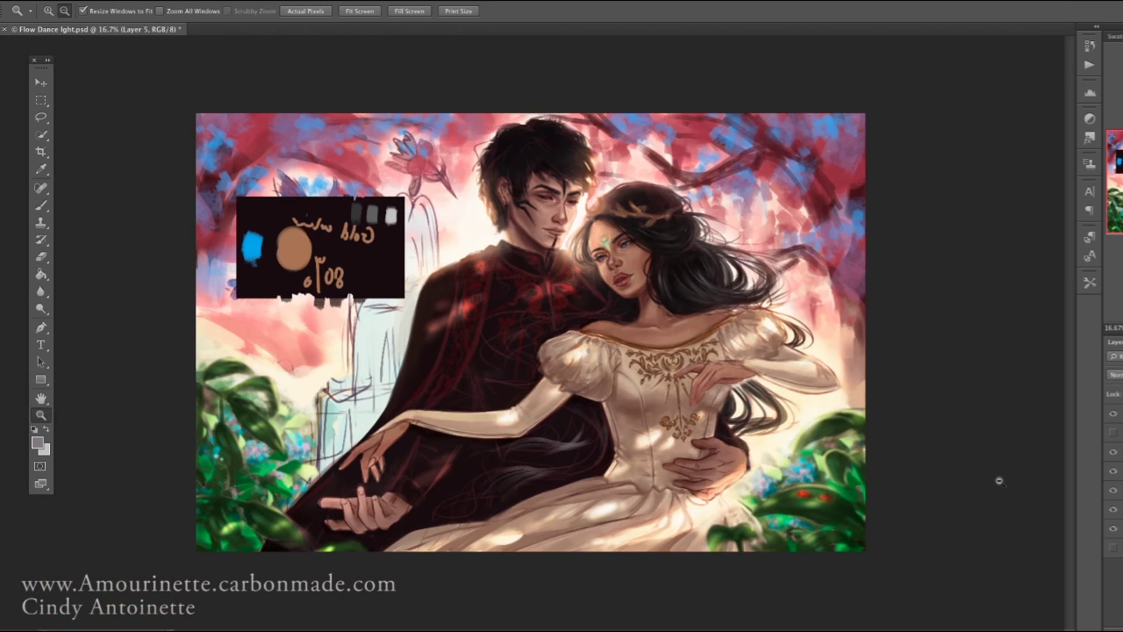
Extend the grey strands over the cloak and behind the puffed sleeve, refining them with a 134 px Eraser
{"action": "key", "text": "e"}
{"action": "right_click", "coordinate": [903, 379]}
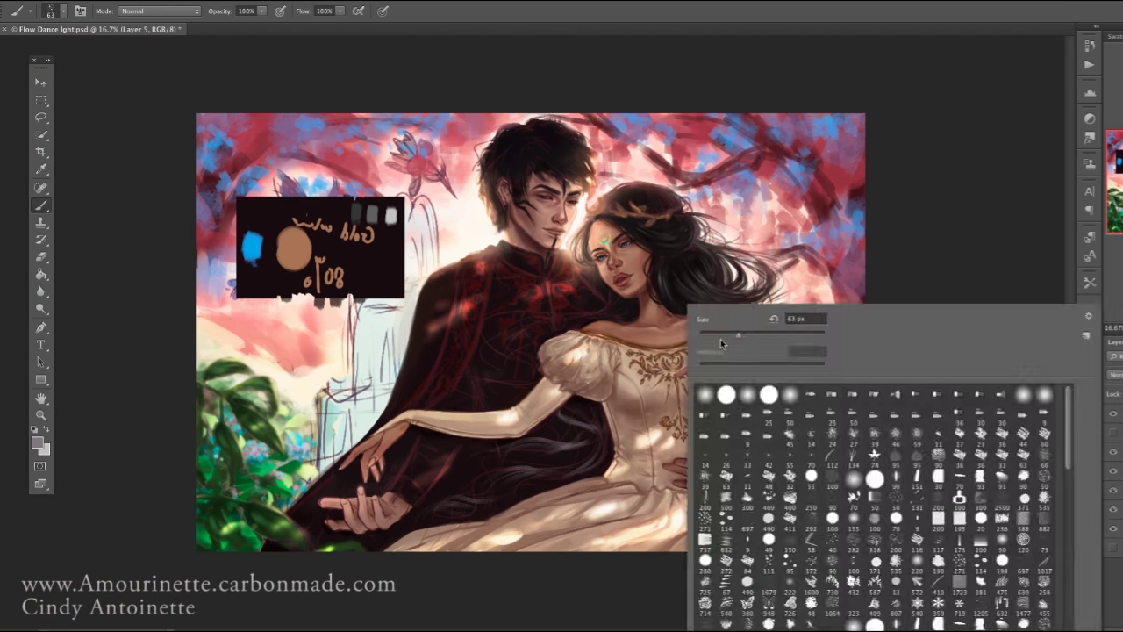
{"action": "key", "text": "Escape"}
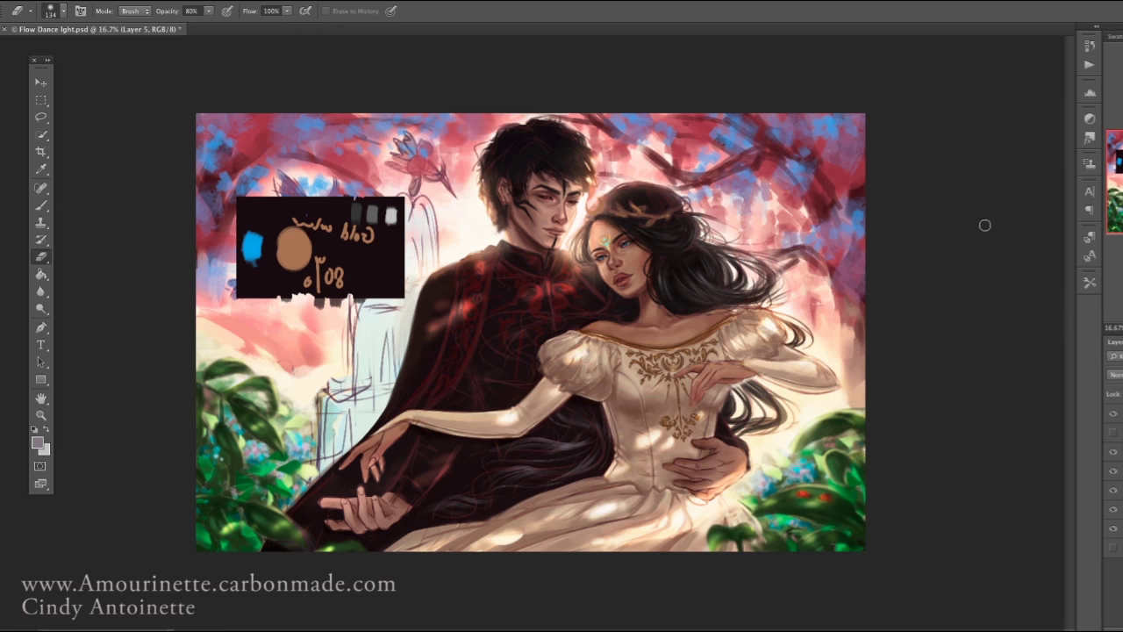
{"action": "key", "text": "b"}
{"action": "key", "text": "e"}
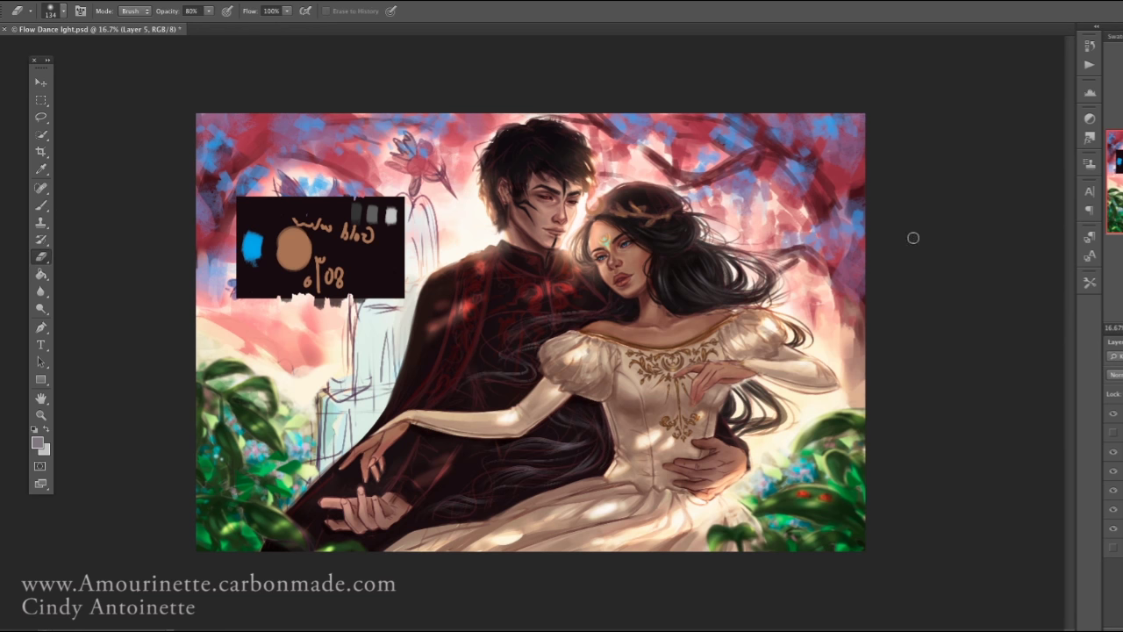
Paint near-black locks beneath the grey strands across the cloak with a brush of about 100 px
{"action": "key", "text": "b"}
{"action": "right_click", "coordinate": [912, 237]}
{"action": "left_click", "coordinate": [704, 482]}
{"action": "key", "text": "Return"}
{"action": "scroll", "coordinate": [789, 395], "scroll_direction": "up", "scroll_amount": 1}
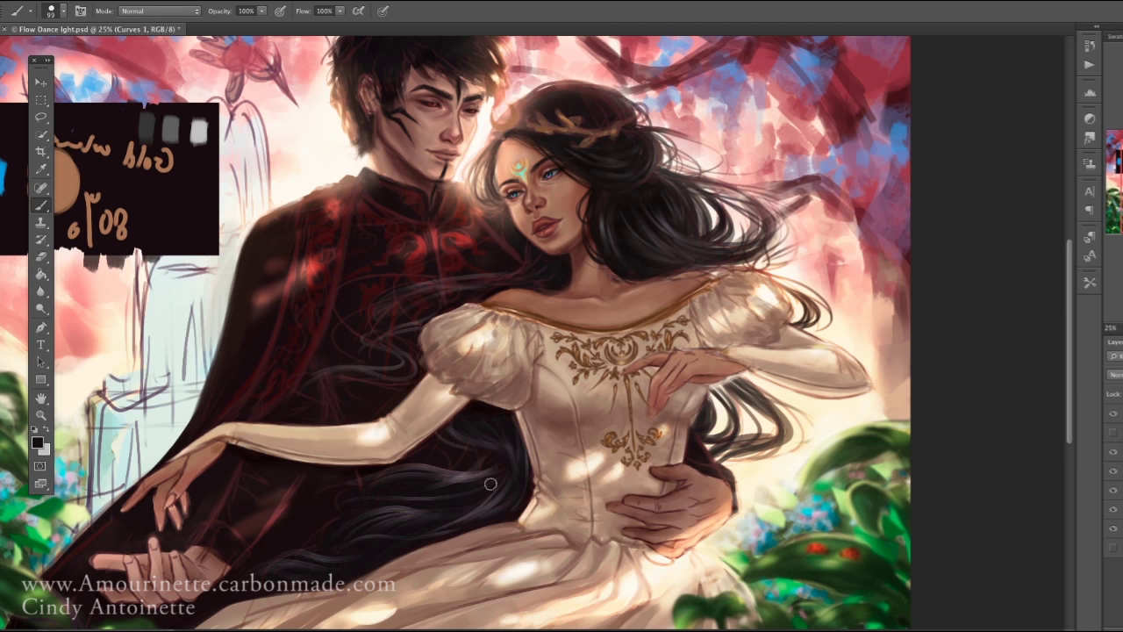
{"action": "right_click", "coordinate": [537, 268]}
{"action": "right_click", "coordinate": [428, 324]}
{"action": "key", "text": "Return"}
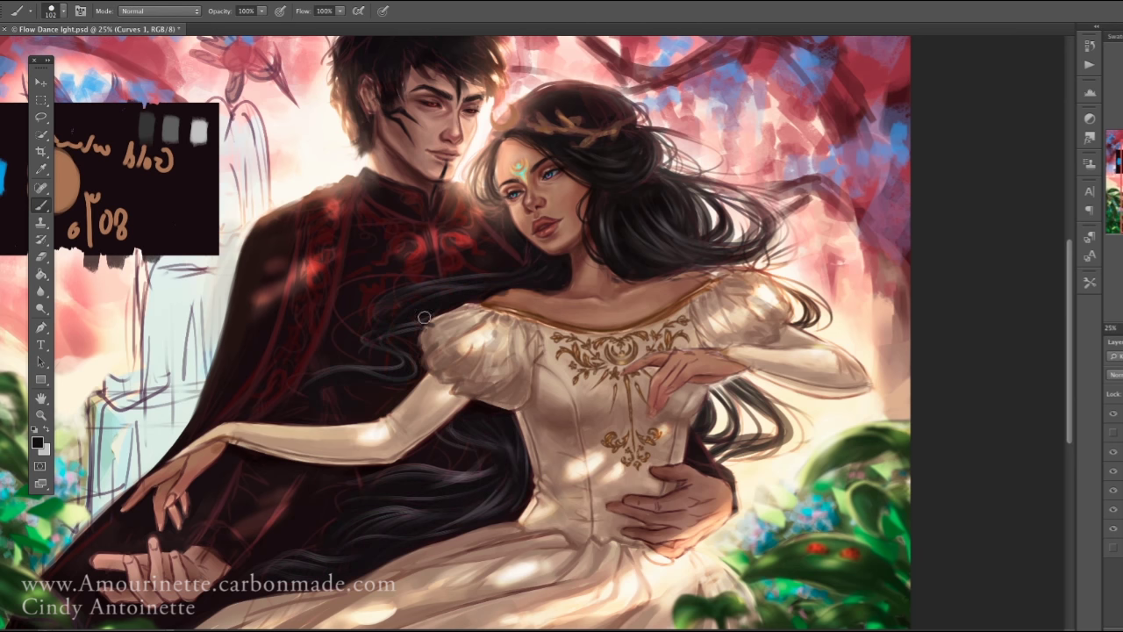
Build up the dark flowing locks around the sleeve and along the cloak with the near-black brush
{"action": "key", "text": "e"}
{"action": "key", "text": "b"}
{"action": "right_click", "coordinate": [486, 302]}
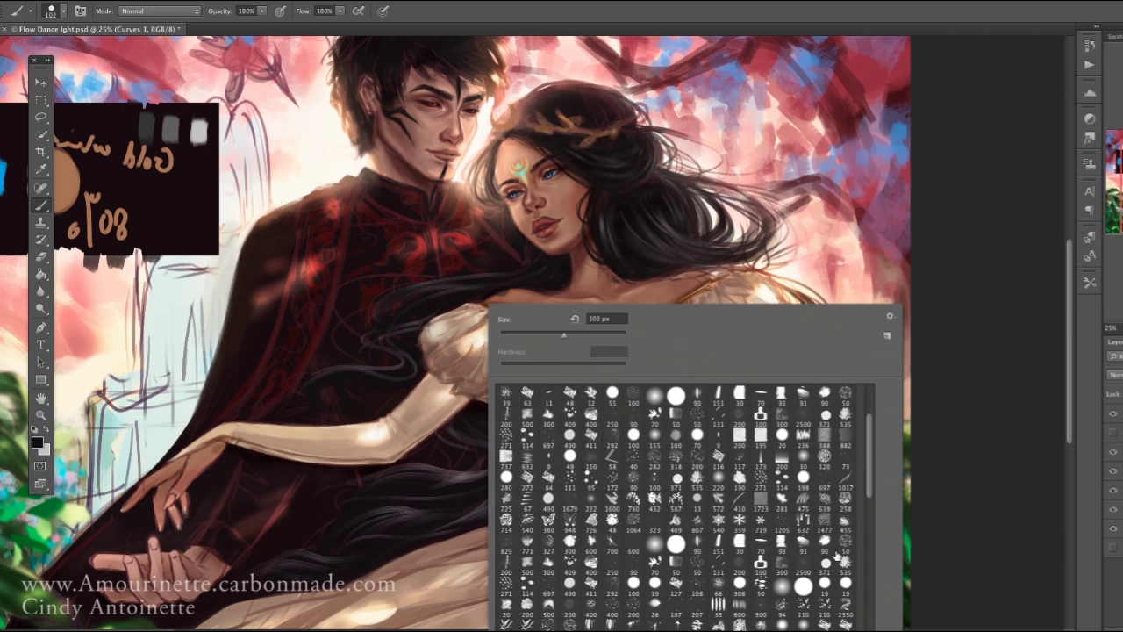
{"action": "key", "text": "Return"}
{"action": "right_click", "coordinate": [373, 285]}
{"action": "key", "text": "Return"}
{"action": "key", "text": "alt"}
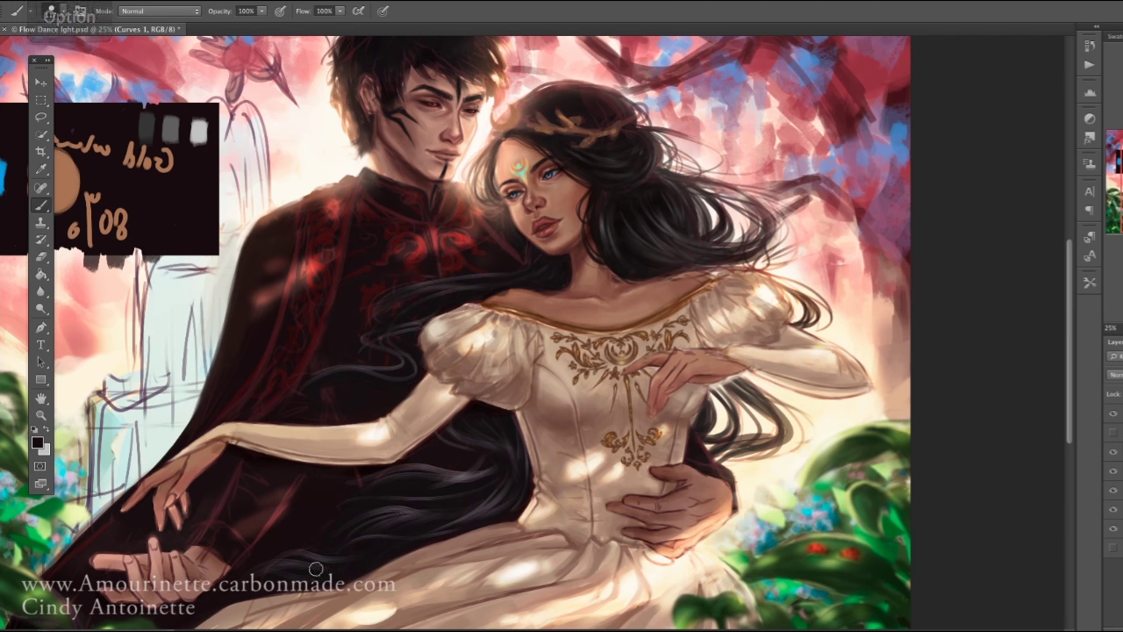
{"action": "left_click_drag", "start_coordinate": [335, 501], "coordinate": [423, 367]}
{"action": "right_click", "coordinate": [519, 304]}
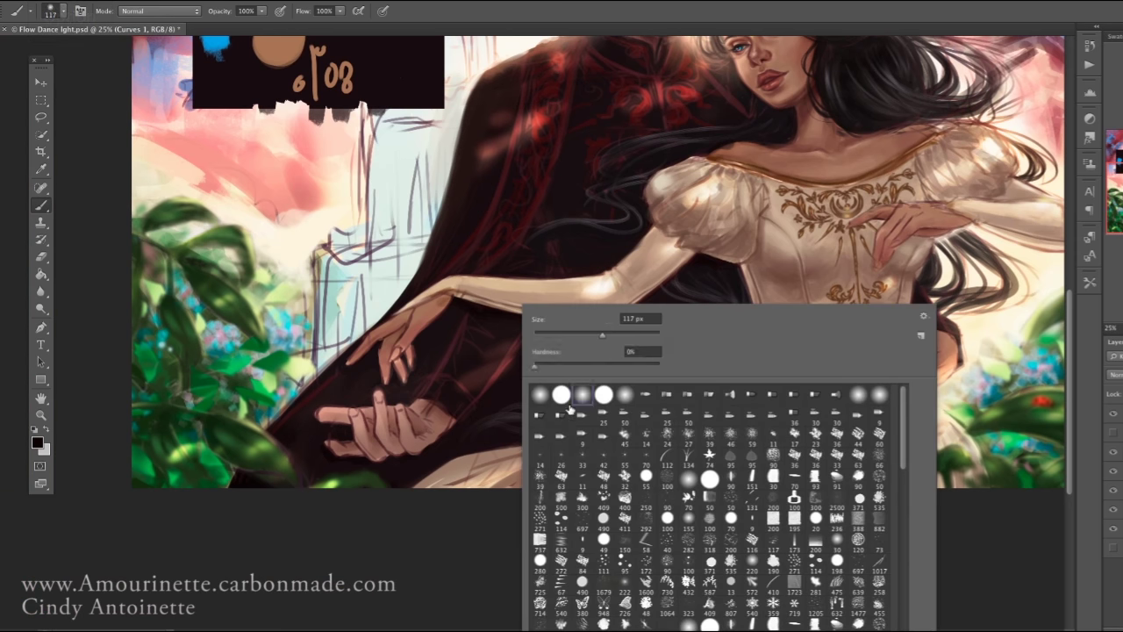
{"action": "key", "text": "Escape"}
{"action": "key", "text": "z"}
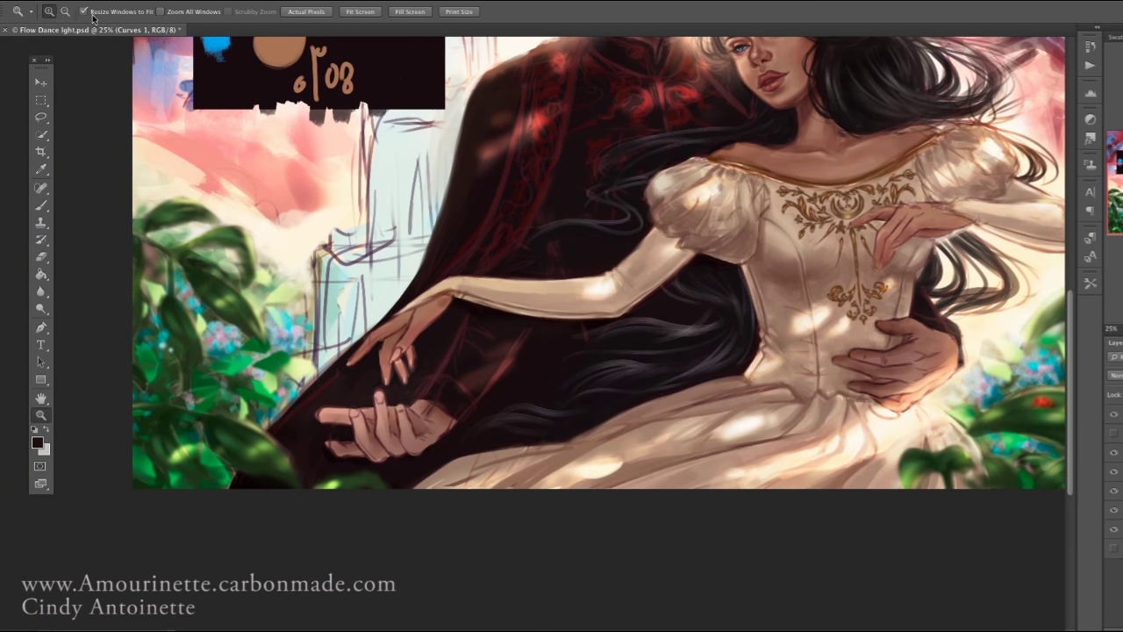
Toggle the visibility of the hair strand layers to compare the whole painting with and without them
{"action": "key", "text": "ctrl+minus"}
{"action": "key", "text": "e"}
{"action": "left_click", "coordinate": [1115, 458]}
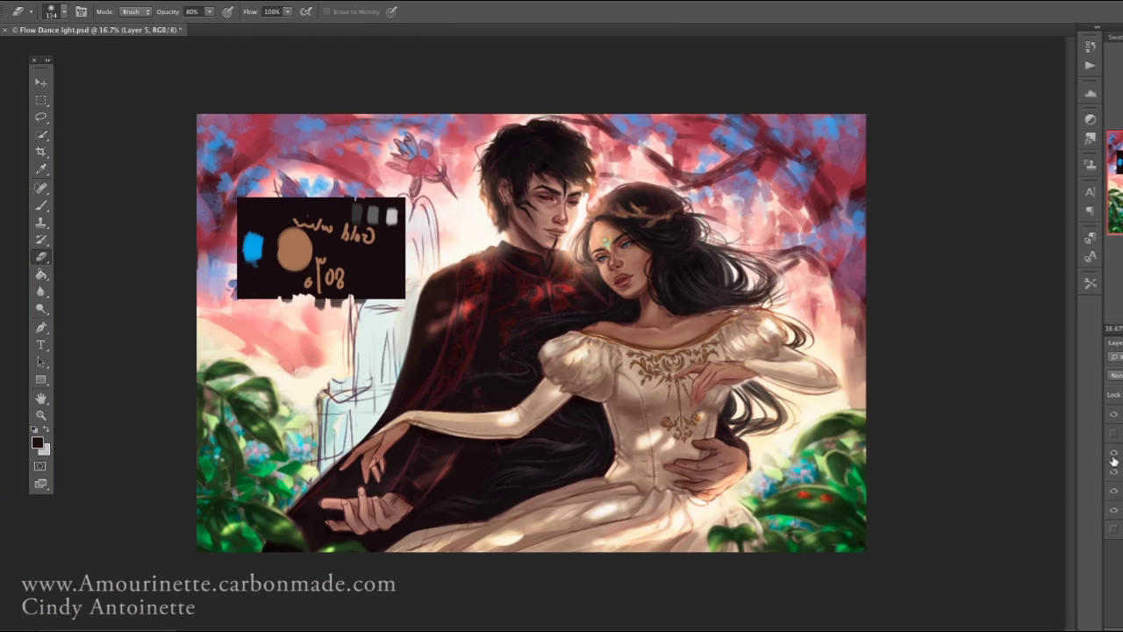
{"action": "left_click", "coordinate": [1114, 467]}
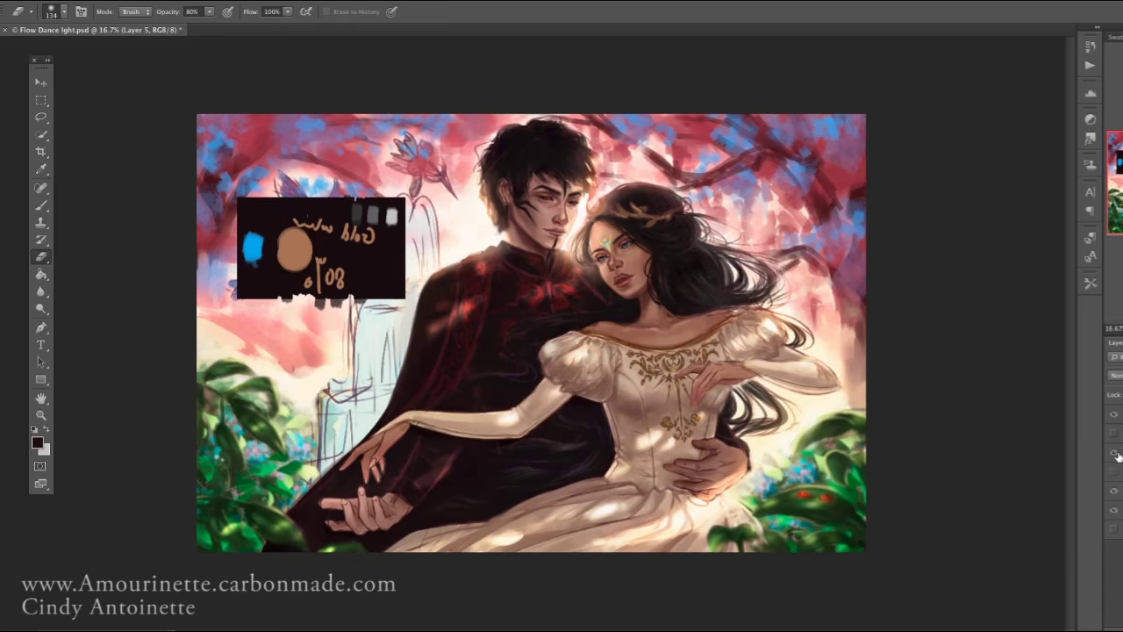
Lasso the man's near eye and brow, copy them onto a new layer and transform the copy
{"action": "key", "text": "l"}
{"action": "key", "text": "ctrl+plus"}
{"action": "key", "text": "ctrl+plus"}
{"action": "key", "text": "ctrl+plus"}
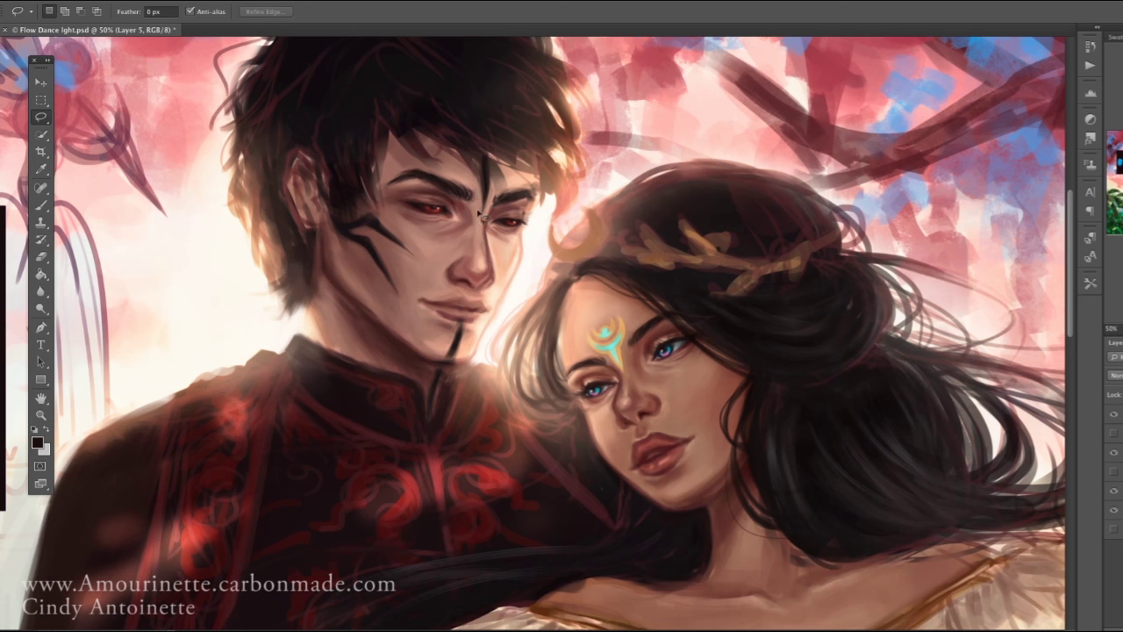
{"action": "key", "text": "ctrl+c"}
{"action": "key", "text": "ctrl+v"}
{"action": "key", "text": "ctrl+plus"}
{"action": "key", "text": "ctrl+t"}
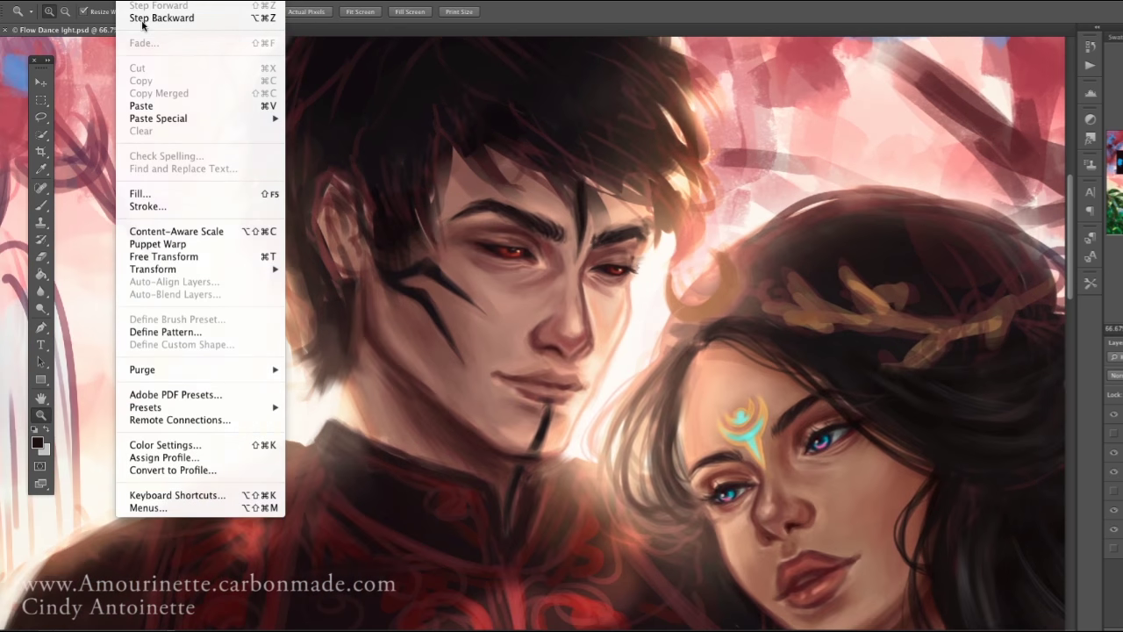
{"action": "key", "text": "Return"}
Blend the edges of the copied eye into the face with a 54 px Eraser at 80% opacity
{"action": "key", "text": "e"}
{"action": "right_click", "coordinate": [604, 364]}
{"action": "key", "text": "Escape"}
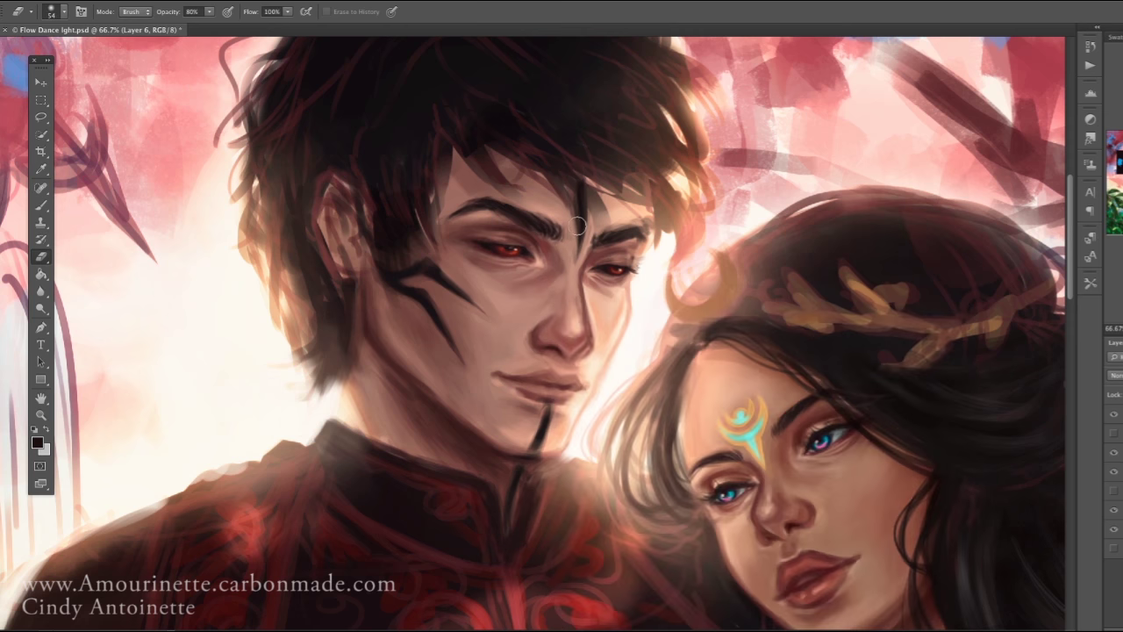
Flip the canvas horizontally to check the whole composition
{"action": "left_click", "coordinate": [40, 414]}
{"action": "key", "text": "ctrl+minus"}
{"action": "key", "text": "ctrl+minus"}
{"action": "key", "text": "ctrl+minus"}
{"action": "key", "text": "ctrl+minus"}
{"action": "key", "text": "alt+i"}
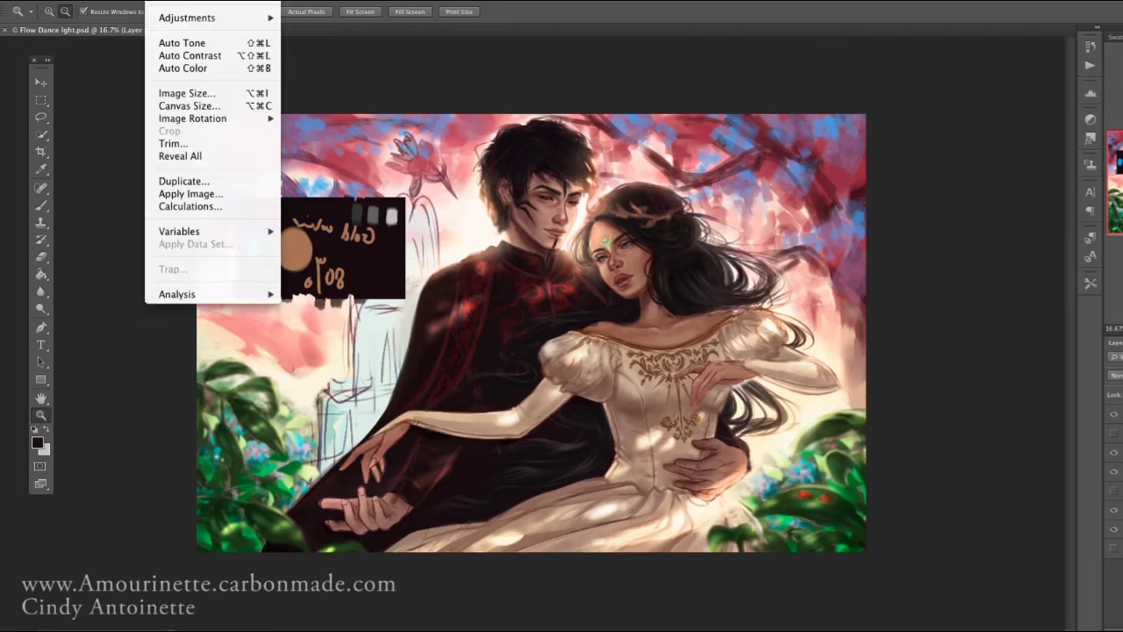
Rotate the copied near eye and brow of the man by 1.88 degrees
{"action": "key", "text": "ctrl+plus"}
{"action": "key", "text": "ctrl+plus"}
{"action": "key", "text": "ctrl+plus"}
{"action": "key", "text": "ctrl+plus"}
{"action": "key", "text": "b"}
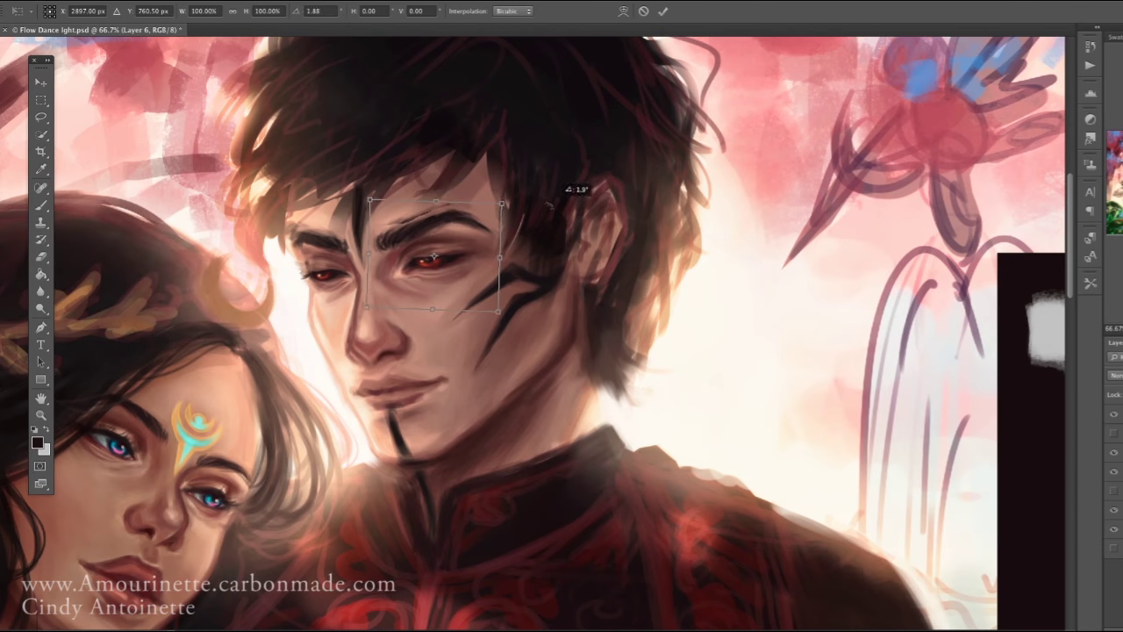
{"action": "key", "text": "alt+e"}
{"action": "key", "text": "Escape"}
Sample the skin tone by the man's near brow, touch up around it and check the full painting
{"action": "right_click", "coordinate": [521, 250]}
{"action": "key", "text": "Escape"}
{"action": "left_click", "coordinate": [421, 213], "text": "alt"}
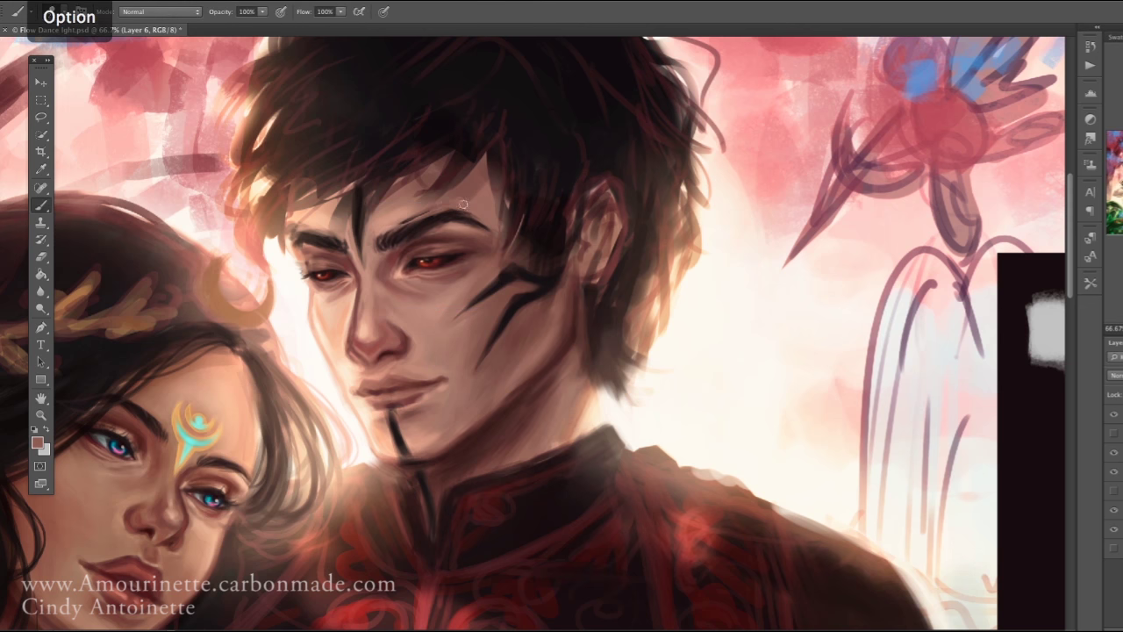
{"action": "key", "text": "z"}
{"action": "key", "text": "ctrl+minus"}
{"action": "key", "text": "ctrl+minus"}
{"action": "key", "text": "ctrl+minus"}
{"action": "key", "text": "ctrl+minus"}
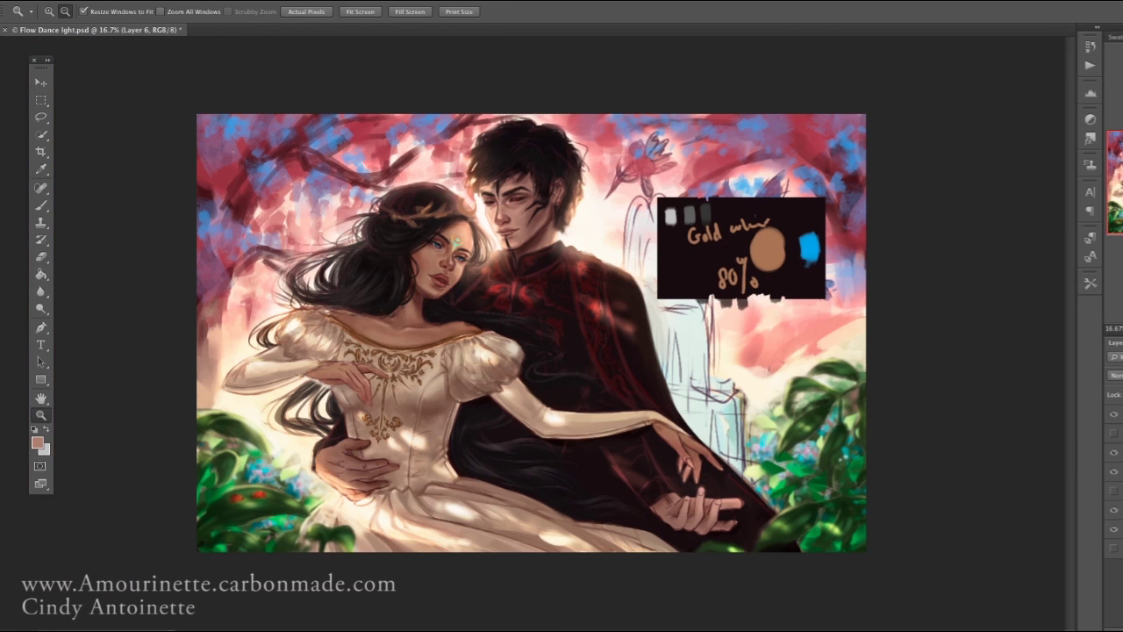
Lasso the man's far eye and brow, copy them onto a new layer and reposition the copy
{"action": "left_click", "coordinate": [529, 169]}
{"action": "left_click", "coordinate": [530, 169]}
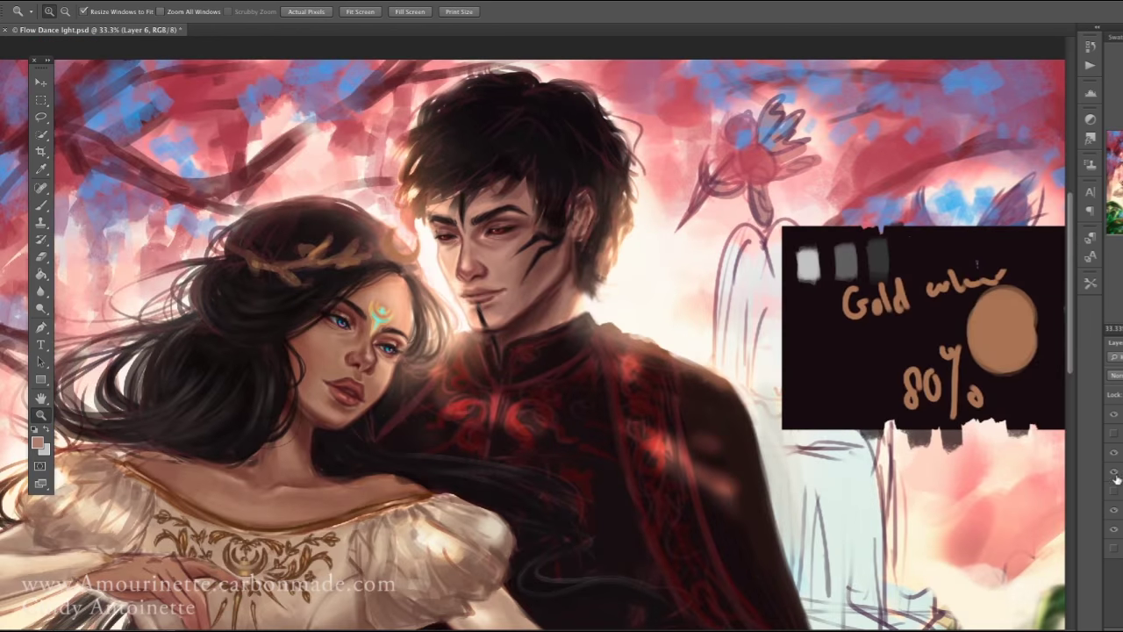
{"action": "left_click", "coordinate": [530, 169]}
{"action": "left_click", "coordinate": [530, 169]}
{"action": "key", "text": "l"}
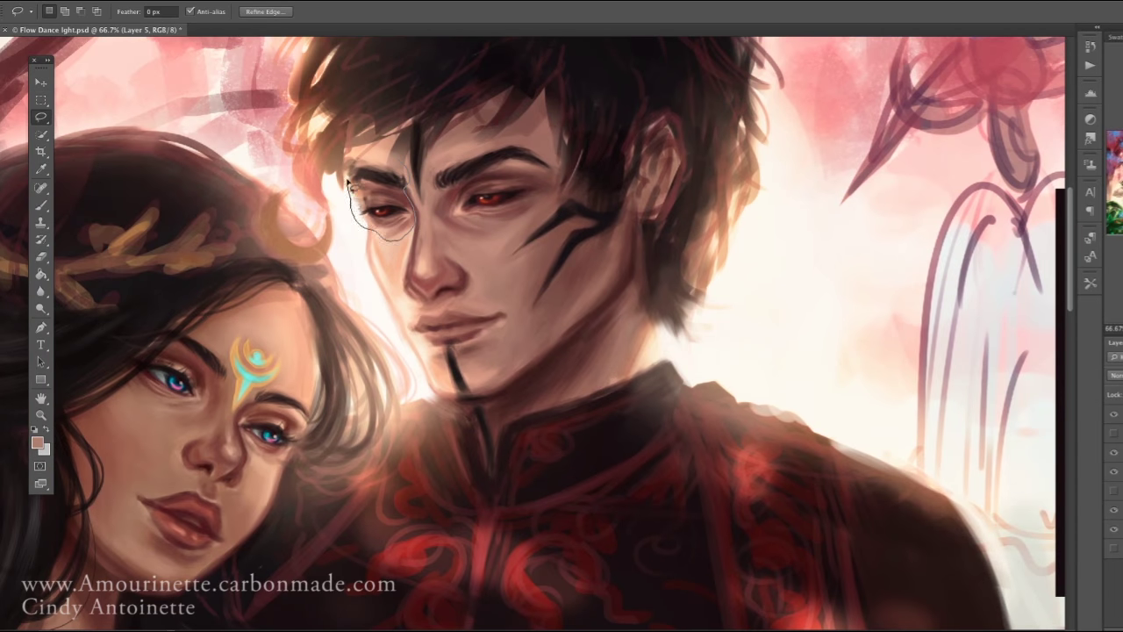
{"action": "key", "text": "ctrl+j"}
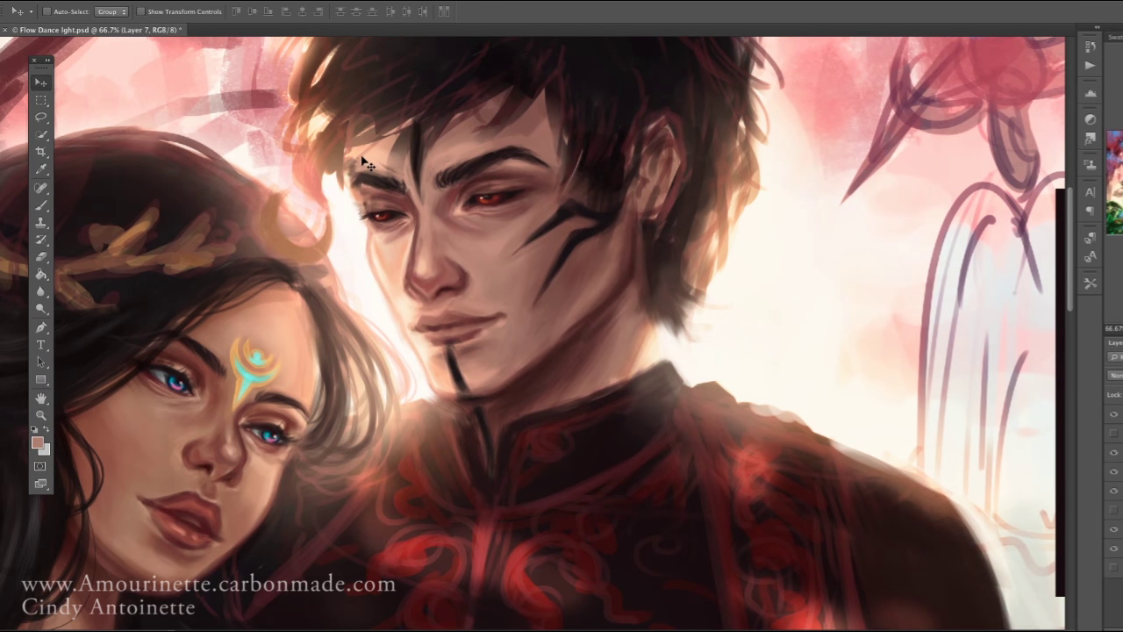
{"action": "key", "text": "v"}
{"action": "scroll", "coordinate": [386, 211], "scroll_direction": "up", "scroll_amount": 1}
{"action": "key", "text": "e"}
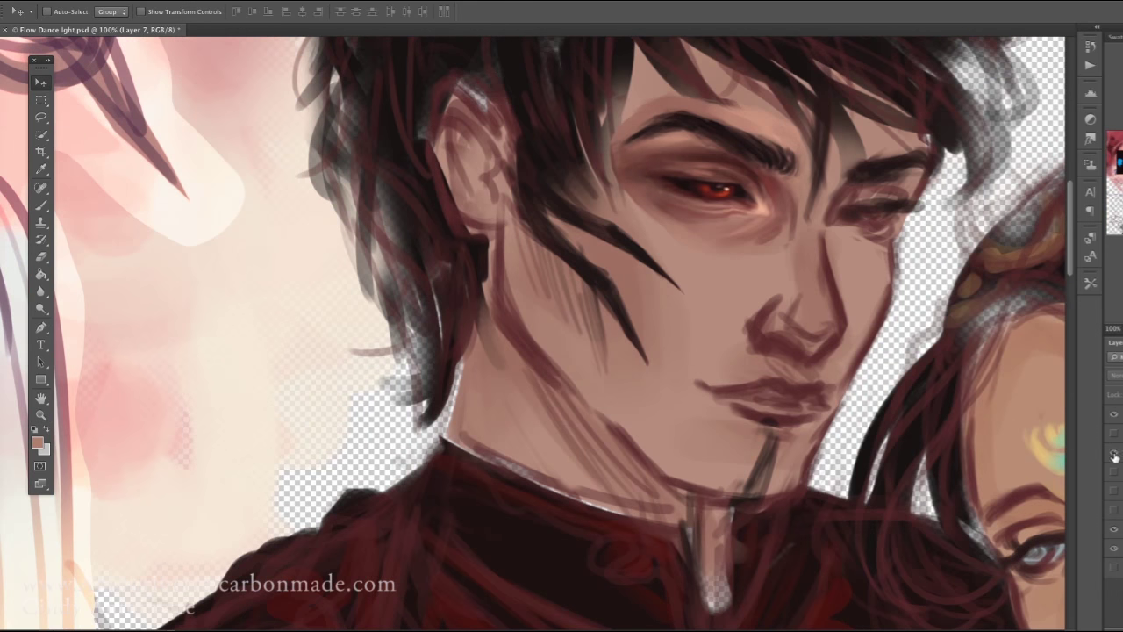
Reposition the copied far eye on the man's face, adjust it with Free Transform and save the painting
{"action": "left_click", "coordinate": [1114, 456]}
{"action": "left_click_drag", "start_coordinate": [899, 210], "coordinate": [914, 207]}
{"action": "left_click", "coordinate": [132, 2]}
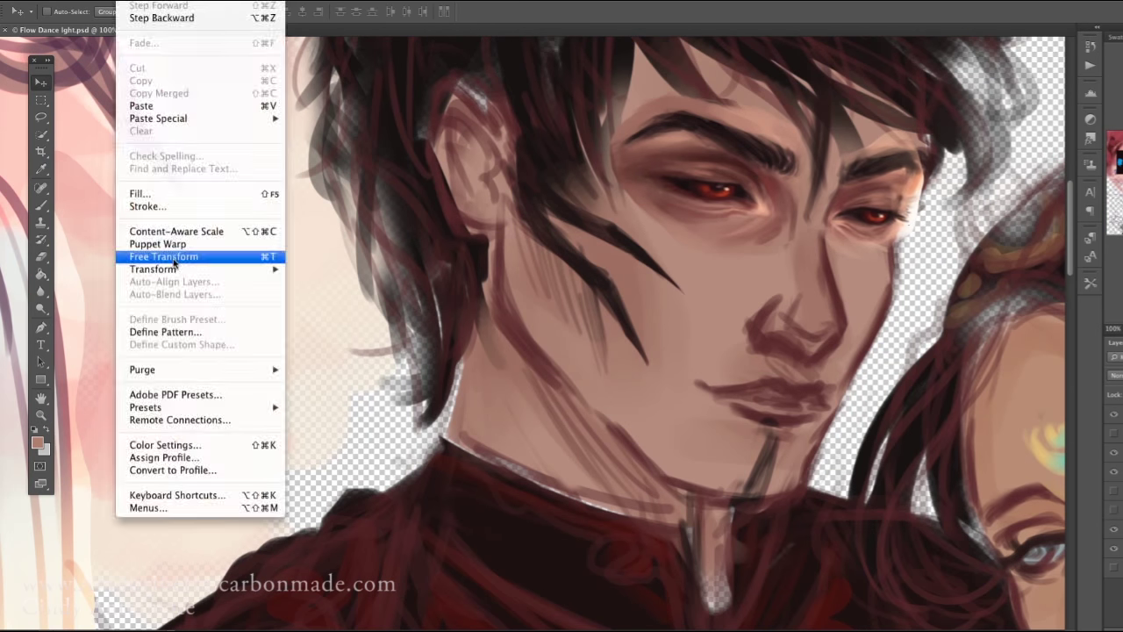
{"action": "left_click", "coordinate": [174, 257]}
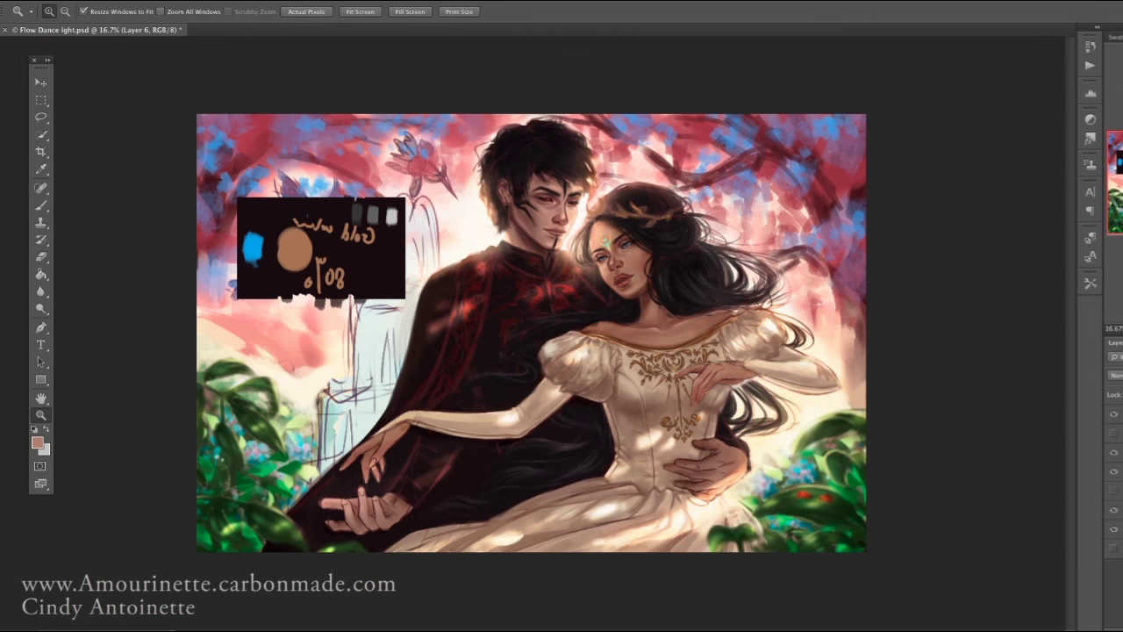
{"action": "key", "text": "ctrl+s"}
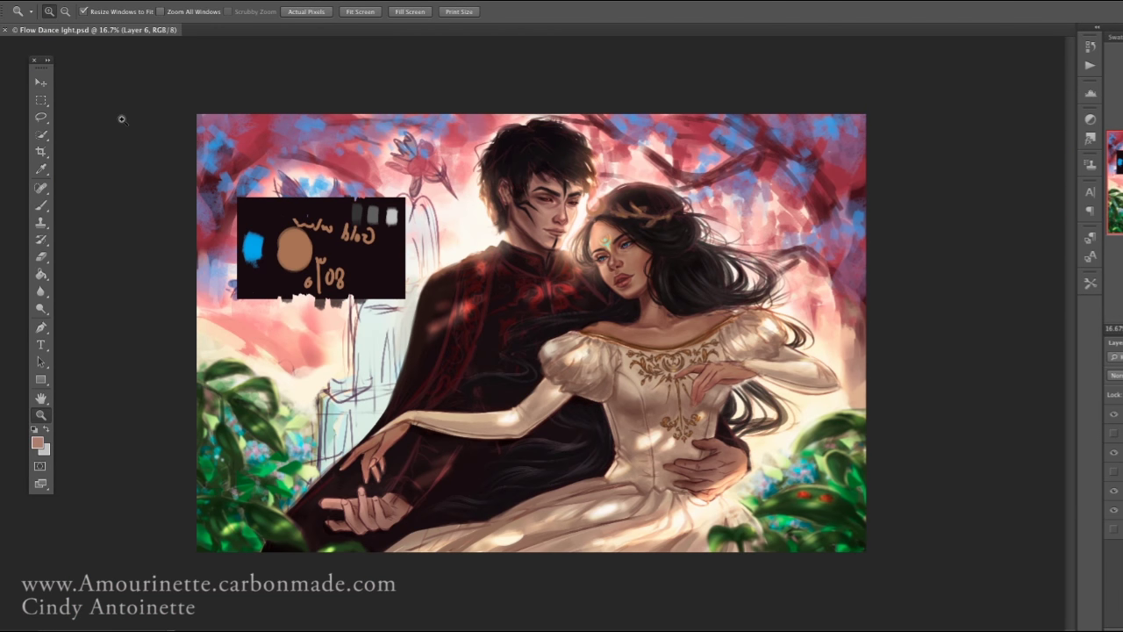
Set the brush to 11 px, sample the tan swatch and touch up the couple with small strokes
{"action": "key", "text": "ctrl+plus"}
{"action": "key", "text": "b"}
{"action": "right_click", "coordinate": [764, 302]}
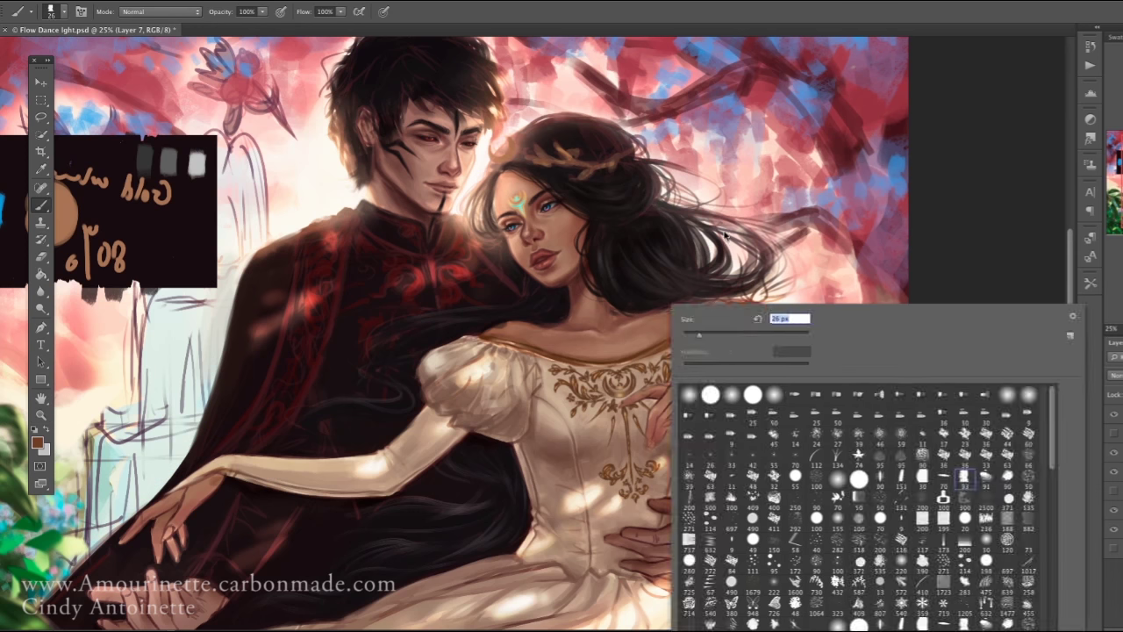
{"action": "key", "text": "Escape"}
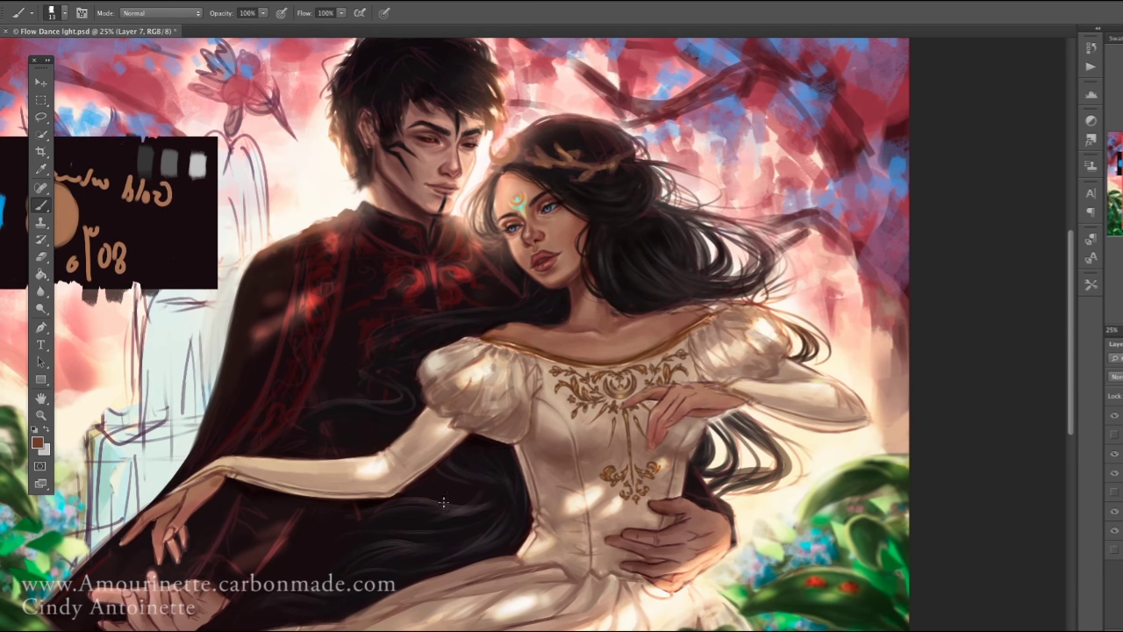
{"action": "left_click", "coordinate": [68, 238], "text": "alt"}
{"action": "key", "text": "e"}
{"action": "key", "text": "b"}
{"action": "left_click_drag", "start_coordinate": [439, 368], "coordinate": [544, 298]}
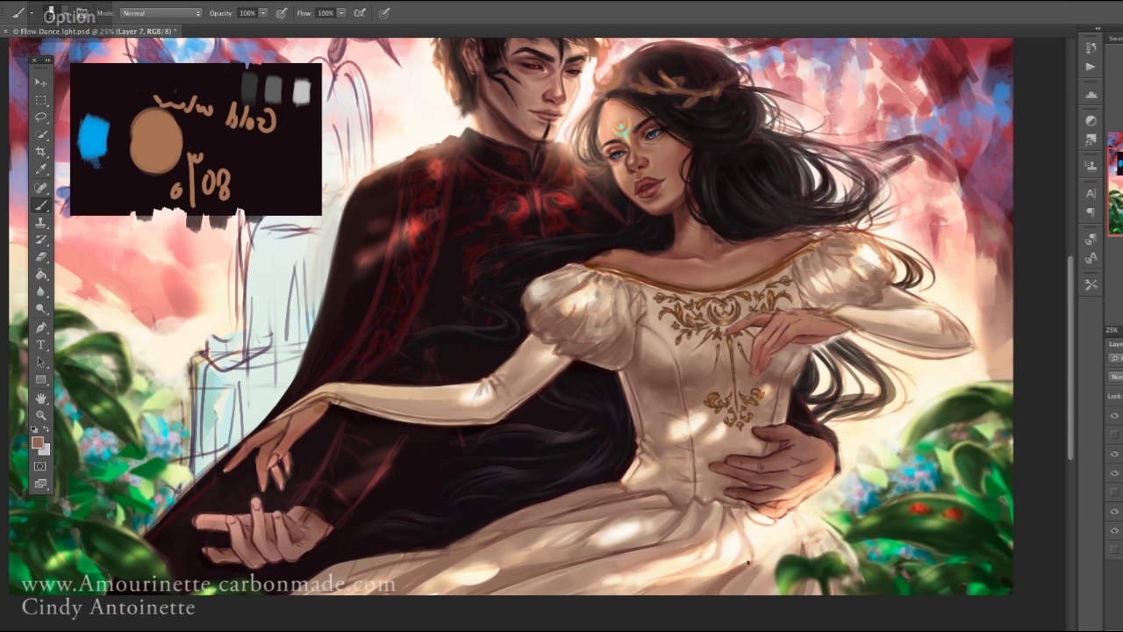
Sample the dark cloak colour and refine the cloak's edge along the white skirt with a resized brush
{"action": "key", "text": "alt"}
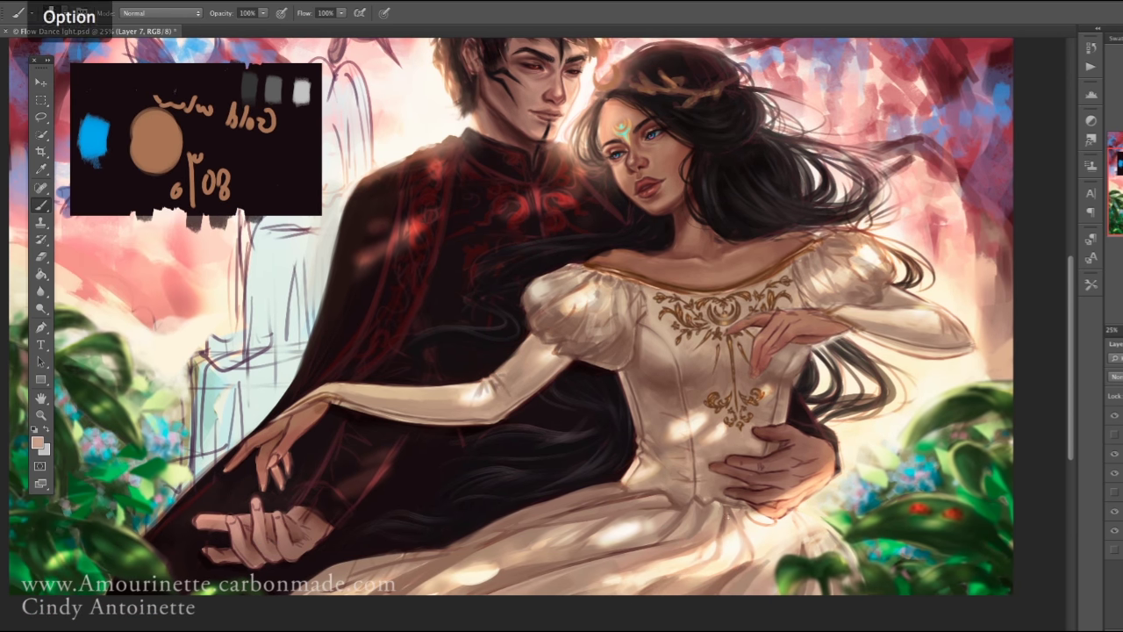
{"action": "right_click", "coordinate": [321, 587]}
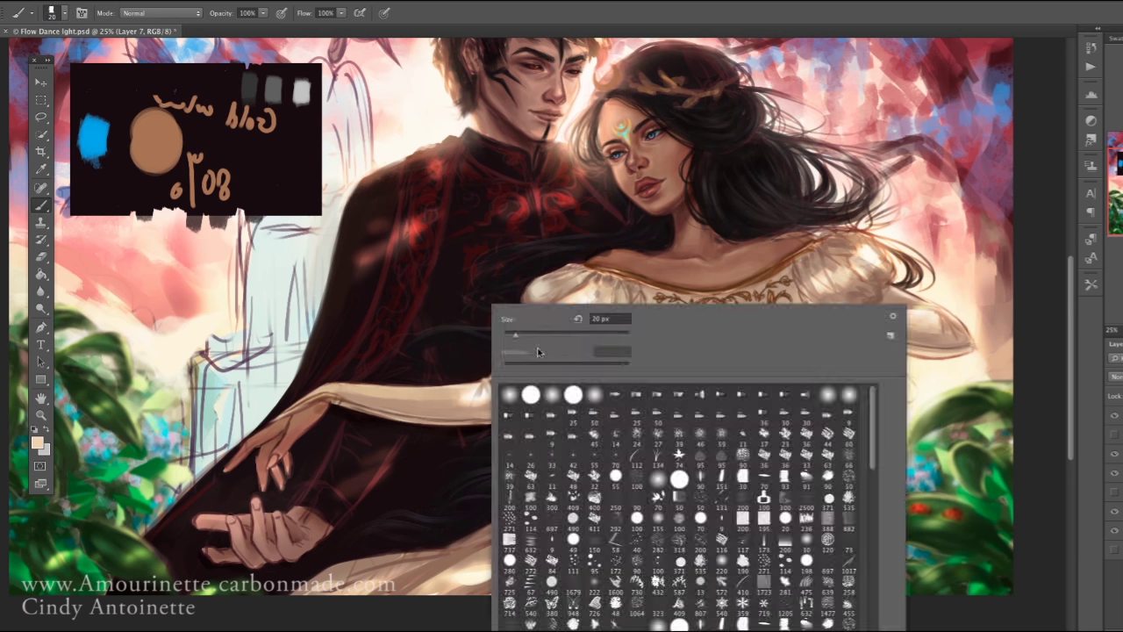
{"action": "key", "text": "Escape"}
{"action": "left_click", "coordinate": [351, 576], "text": "alt"}
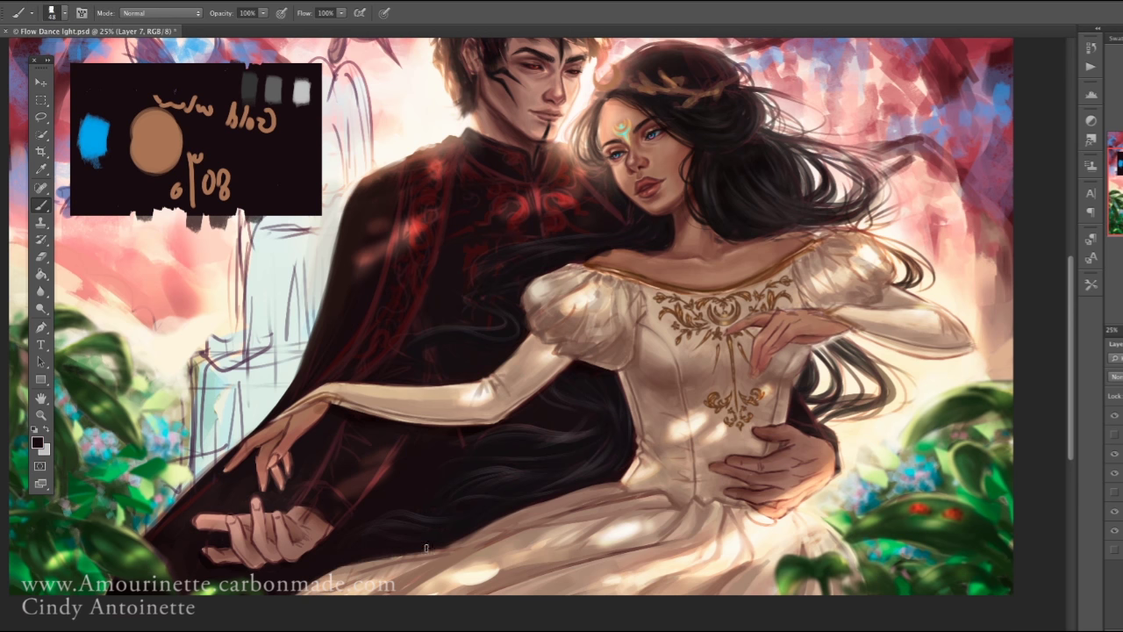
{"action": "right_click", "coordinate": [824, 340]}
{"action": "left_click_drag", "start_coordinate": [825, 340], "coordinate": [819, 341]}
{"action": "key", "text": "Return"}
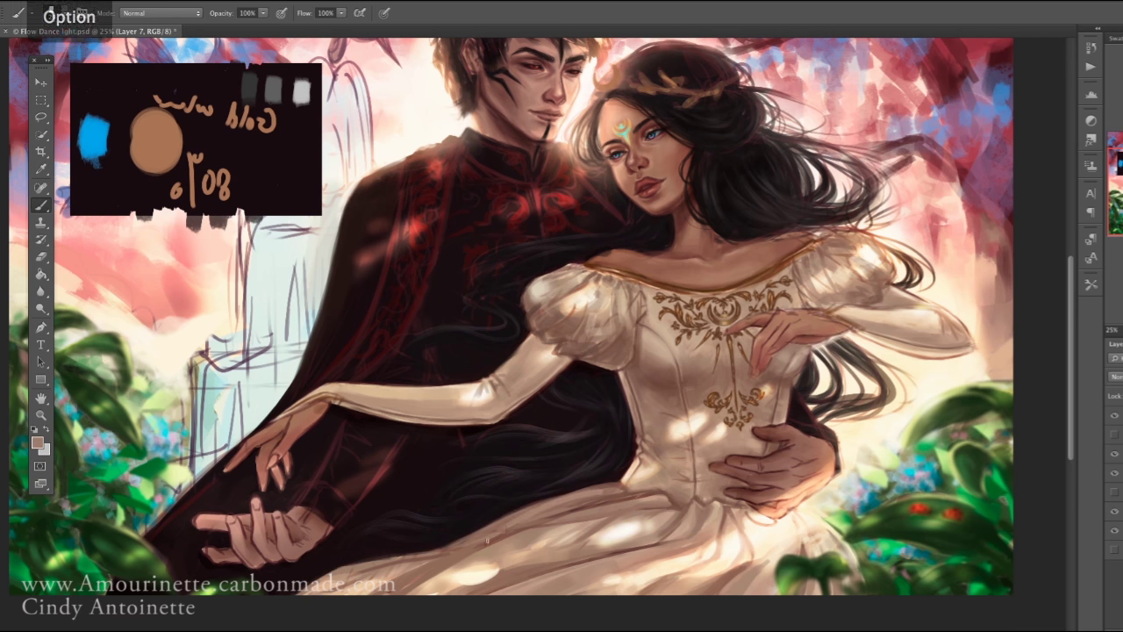
Sample tones from the dress and set a light beige foreground colour for touching up the bodice
{"action": "left_click", "coordinate": [664, 479], "text": "alt"}
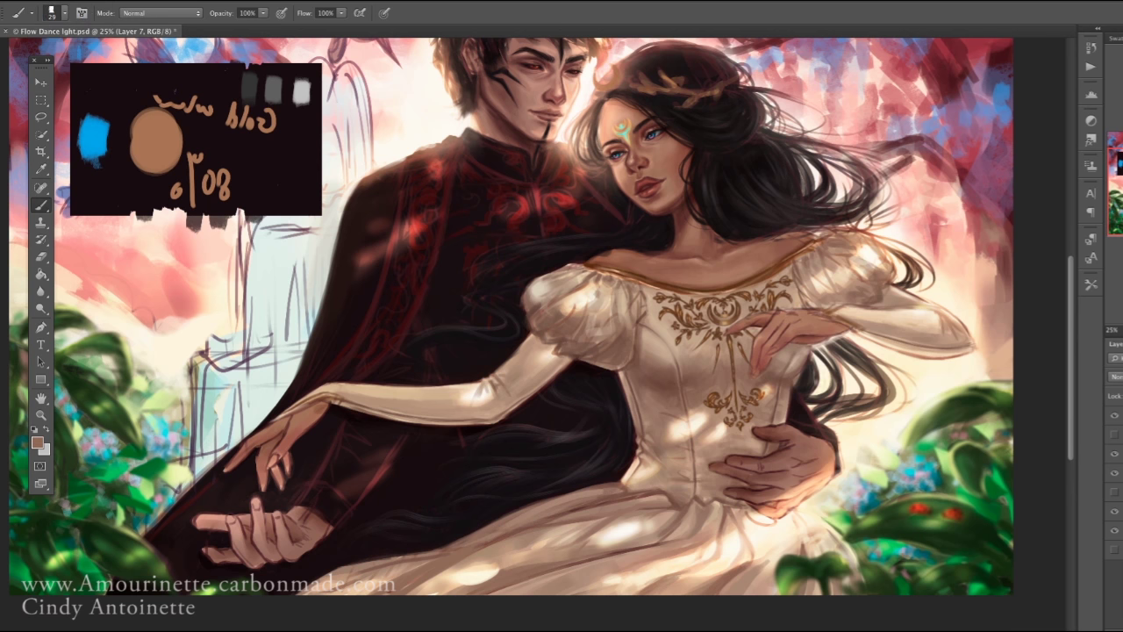
{"action": "left_click", "coordinate": [671, 318], "text": "alt"}
{"action": "left_click", "coordinate": [37, 442]}
{"action": "left_click", "coordinate": [579, 261]}
Dodge the highlights at 14% exposure on the man's hand at the woman's waist and check the whole painting
{"action": "key", "text": "o"}
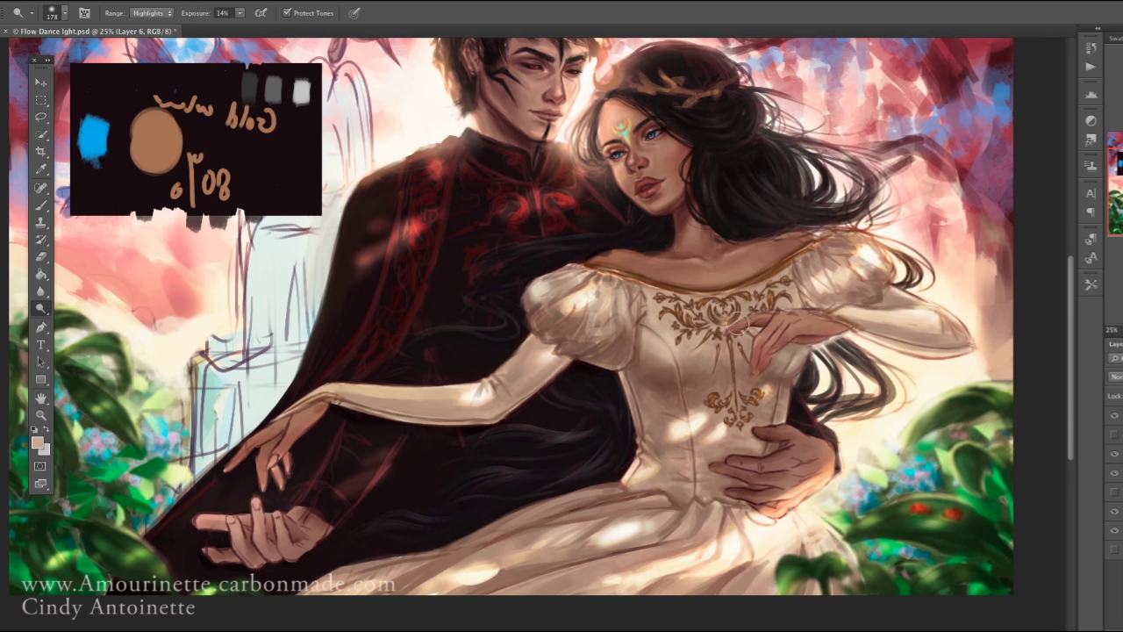
{"action": "right_click", "coordinate": [1109, 421]}
{"action": "left_click", "coordinate": [1009, 494]}
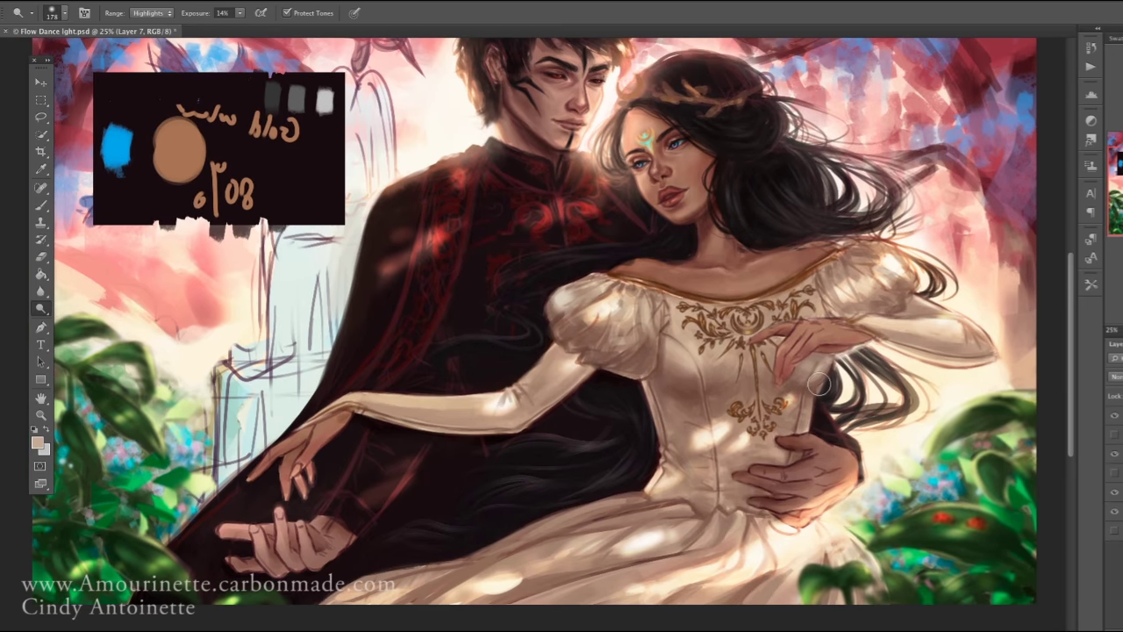
{"action": "left_click_drag", "start_coordinate": [833, 473], "coordinate": [856, 482]}
{"action": "key", "text": "z"}
{"action": "left_click", "coordinate": [968, 556], "text": "alt"}
Hide the colour-notes layer, show the birds and fountain, erase along the fountain beside the cloak and save
{"action": "left_click", "coordinate": [1114, 453]}
{"action": "left_click", "coordinate": [1115, 472]}
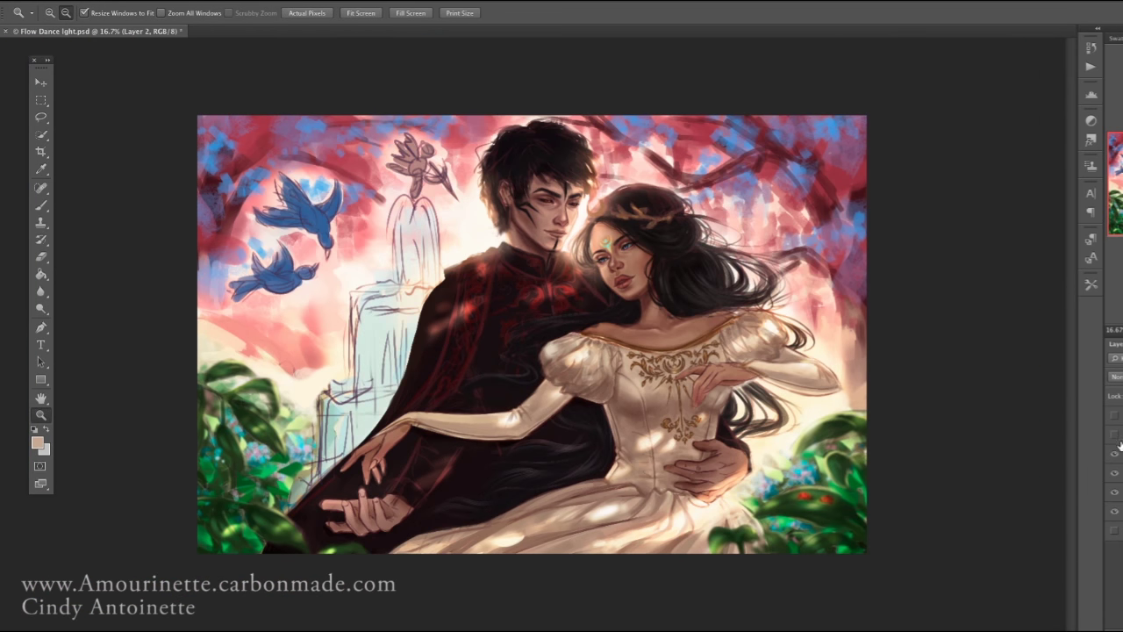
{"action": "key", "text": "e"}
{"action": "left_click_drag", "start_coordinate": [454, 289], "coordinate": [302, 505]}
{"action": "left_click", "coordinate": [96, 0]}
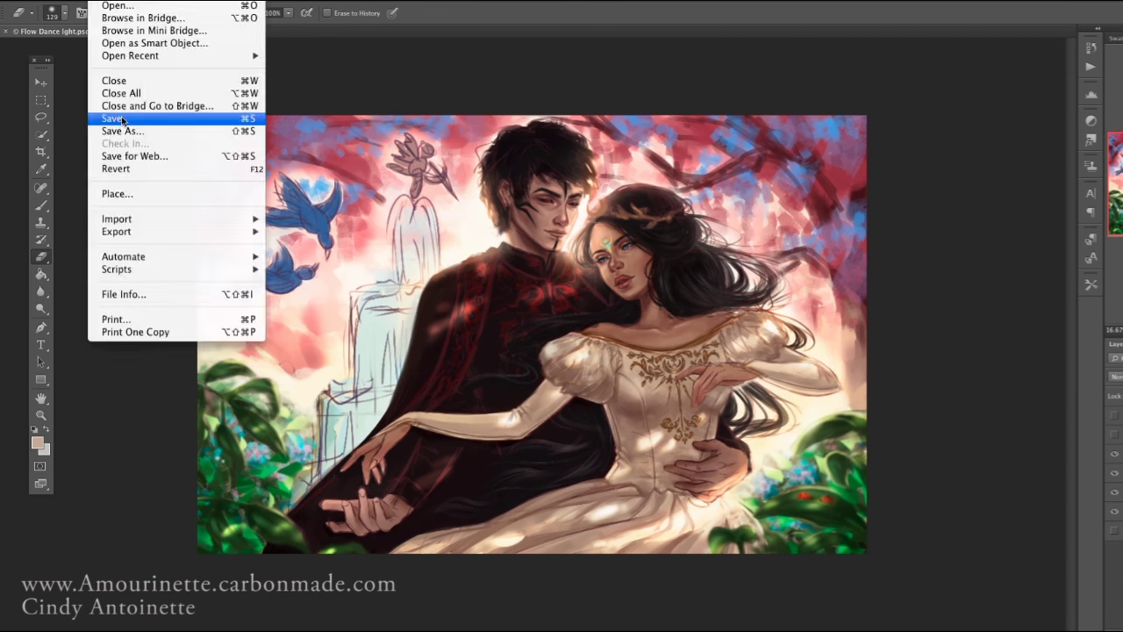
{"action": "left_click", "coordinate": [122, 114]}
Add a new layer and paint hanging dark red foliage around the birds and above the fountain
{"action": "key", "text": "b"}
{"action": "key", "text": "ctrl+shift+alt+n"}
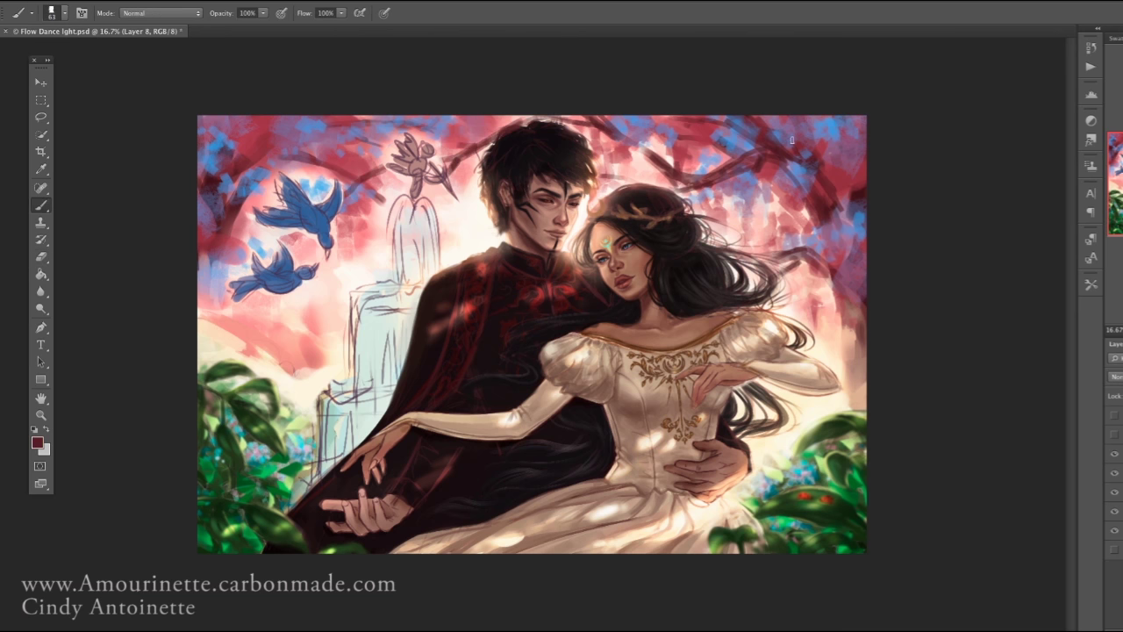
{"action": "left_click_drag", "start_coordinate": [325, 193], "coordinate": [250, 290]}
{"action": "left_click_drag", "start_coordinate": [382, 175], "coordinate": [382, 259]}
{"action": "left_click_drag", "start_coordinate": [368, 158], "coordinate": [456, 237]}
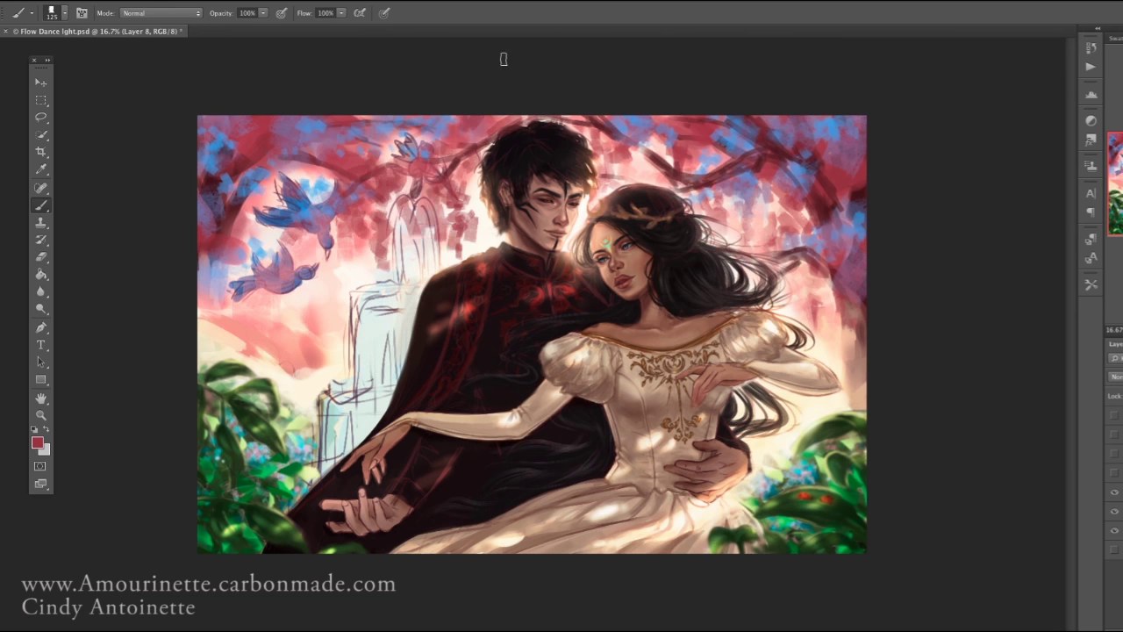
Paint pale cream over the foliage in the upper-left background, from the canvas corner down around the birds
{"action": "left_click", "coordinate": [493, 118], "text": "alt"}
{"action": "left_click_drag", "start_coordinate": [263, 184], "coordinate": [219, 141]}
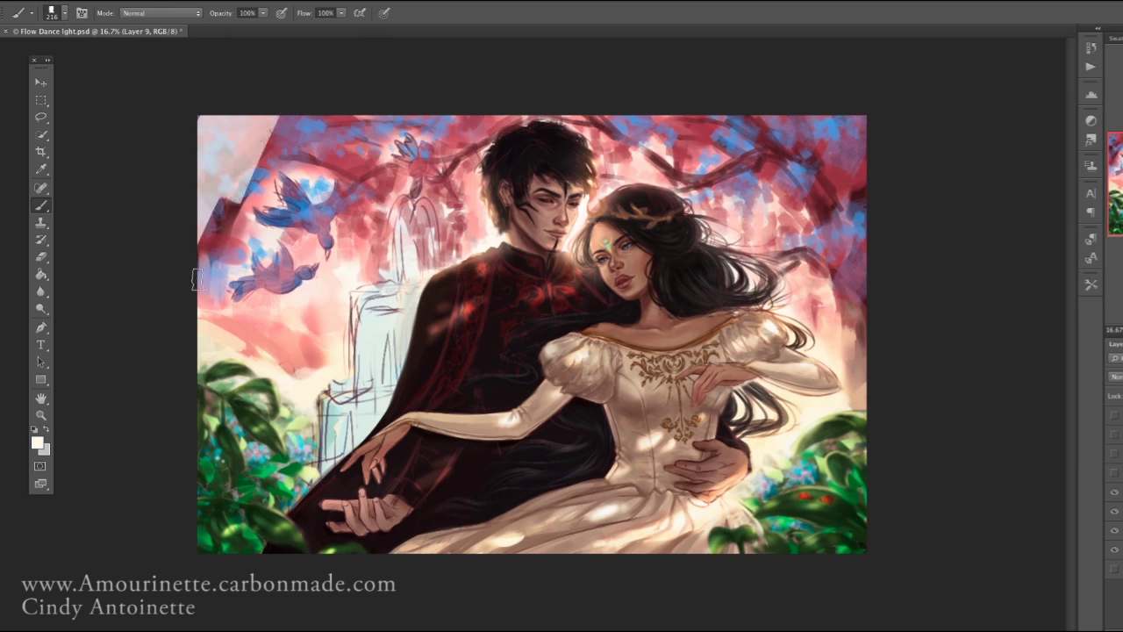
{"action": "left_click_drag", "start_coordinate": [334, 158], "coordinate": [243, 118]}
{"action": "left_click_drag", "start_coordinate": [228, 229], "coordinate": [298, 351]}
{"action": "left_click_drag", "start_coordinate": [289, 149], "coordinate": [333, 263]}
{"action": "left_click", "coordinate": [291, 351], "text": "alt"}
{"action": "mouse_move", "coordinate": [291, 351]}
{"action": "left_mouse_down"}
{"action": "mouse_move", "coordinate": [220, 170]}
{"action": "mouse_move", "coordinate": [383, 95]}
{"action": "mouse_move", "coordinate": [331, 257]}
{"action": "left_mouse_up"}
{"action": "left_click", "coordinate": [268, 144], "text": "alt"}
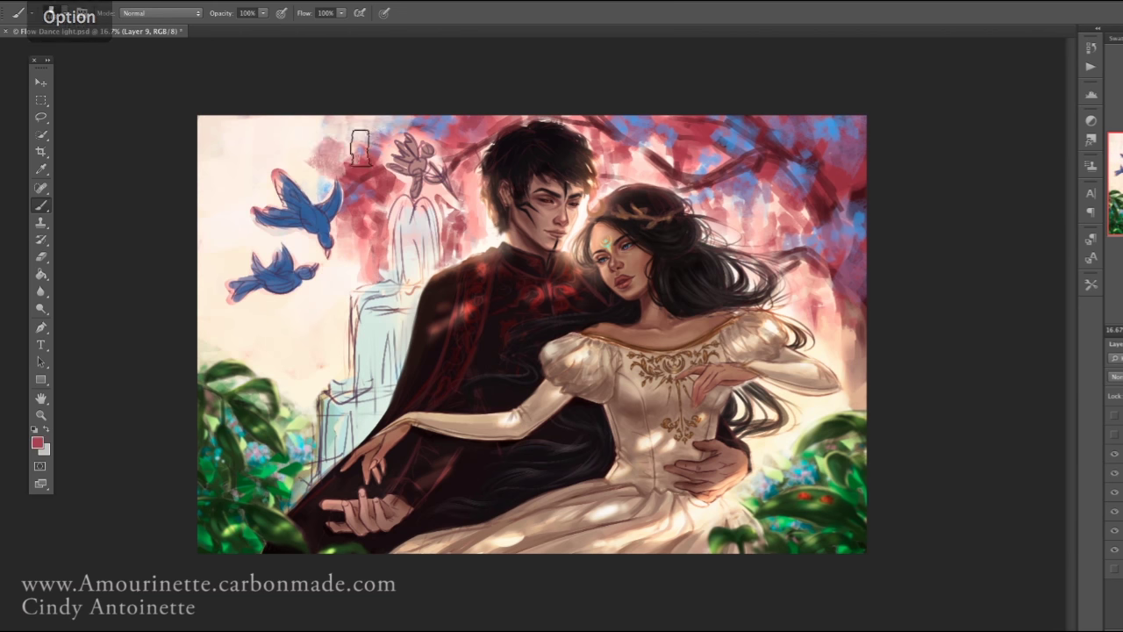
Change the foreground colour, paint the background below the birds and erase the excess above the leaves
{"action": "left_click", "coordinate": [37, 443]}
{"action": "key", "text": "Return"}
{"action": "mouse_move", "coordinate": [206, 346]}
{"action": "left_mouse_down"}
{"action": "mouse_move", "coordinate": [334, 326]}
{"action": "mouse_move", "coordinate": [333, 395]}
{"action": "left_mouse_up"}
{"action": "key", "text": "e"}
{"action": "right_click", "coordinate": [465, 305]}
{"action": "key", "text": "Return"}
{"action": "left_click_drag", "start_coordinate": [272, 368], "coordinate": [202, 329]}
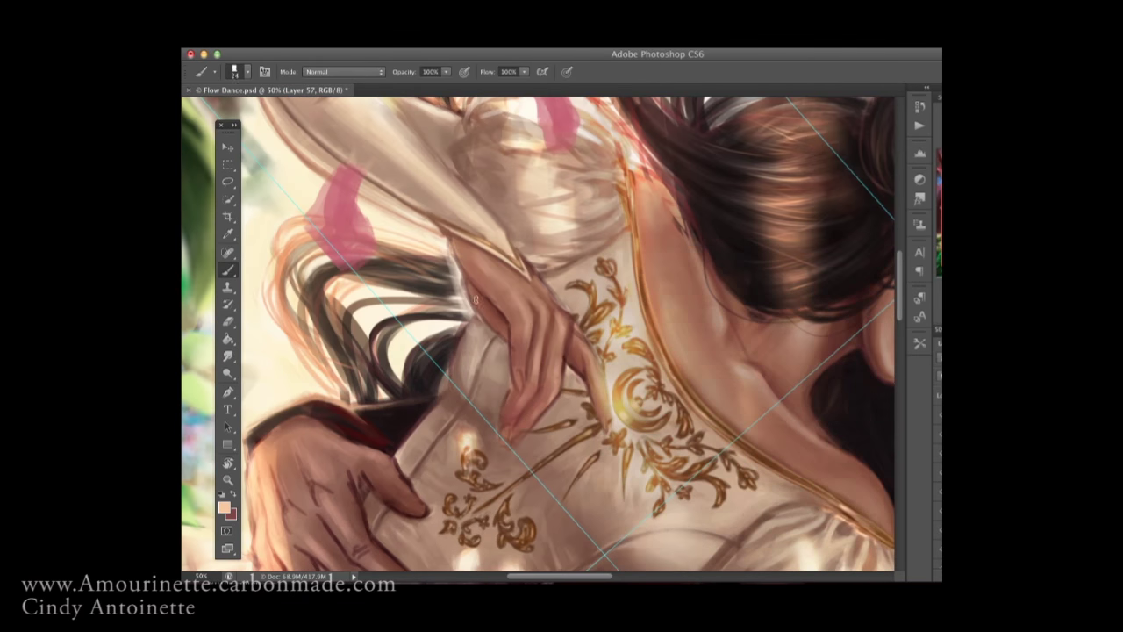
Paint red-brown shading on the wrist and back of the woman's hand resting on the bodice
{"action": "left_click_drag", "start_coordinate": [292, 226], "coordinate": [739, 394]}
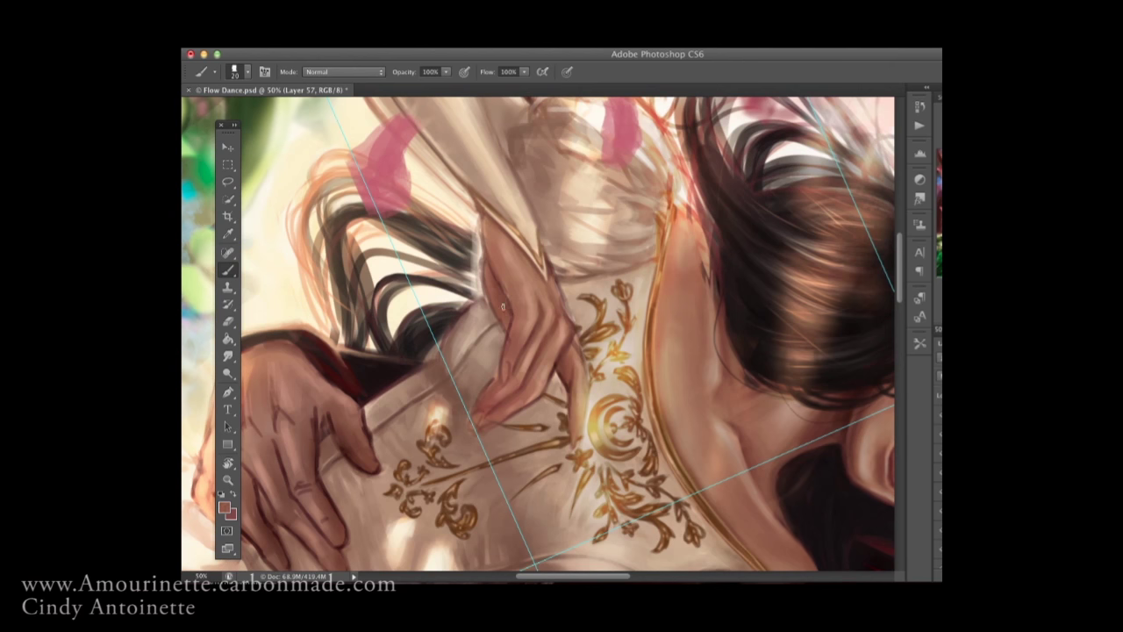
{"action": "key", "text": "r"}
{"action": "left_click_drag", "start_coordinate": [464, 263], "coordinate": [491, 289]}
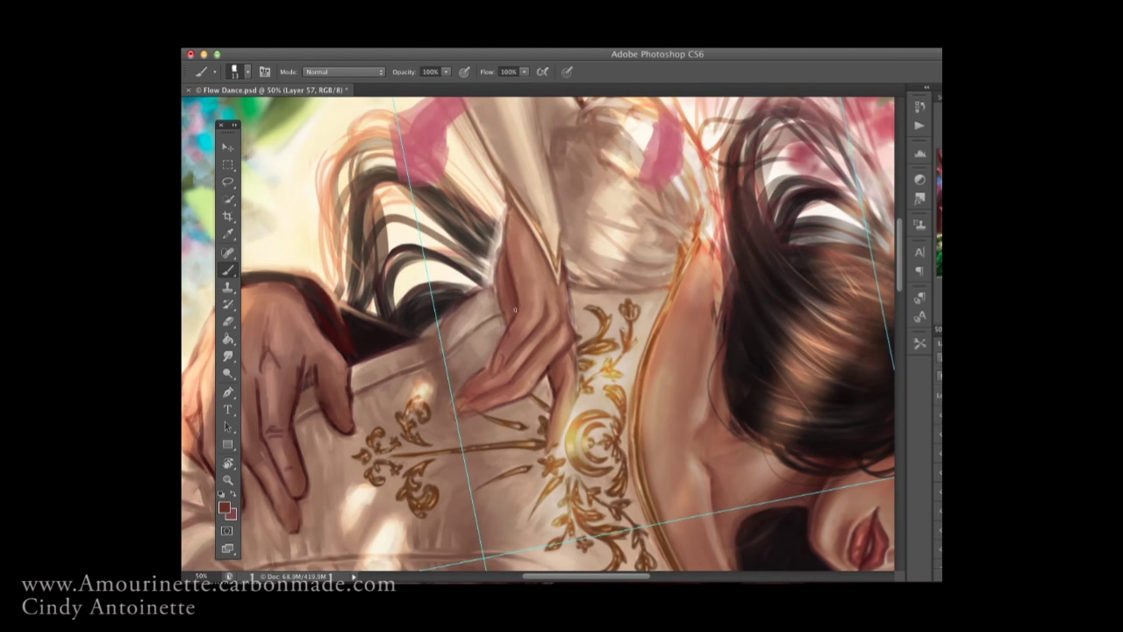
{"action": "left_click", "coordinate": [529, 299]}
{"action": "left_click", "coordinate": [508, 216]}
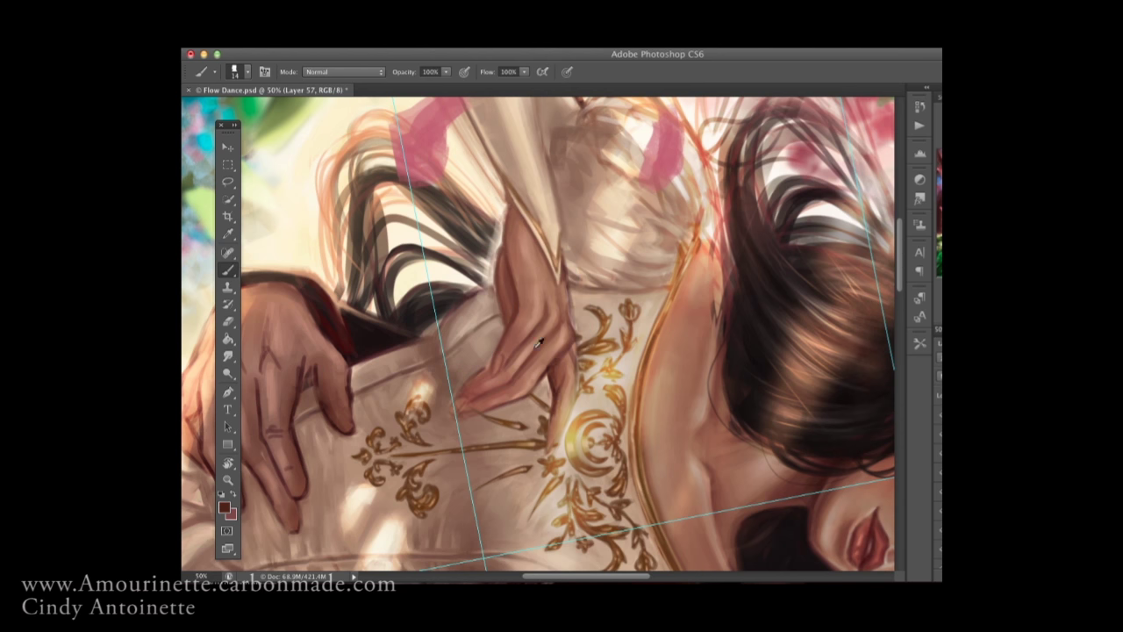
Blend the skin tones on the fingers of the woman's raised hand and on her shoulder by the neckline
{"action": "left_click_drag", "start_coordinate": [582, 330], "coordinate": [527, 280]}
{"action": "left_click", "coordinate": [514, 272]}
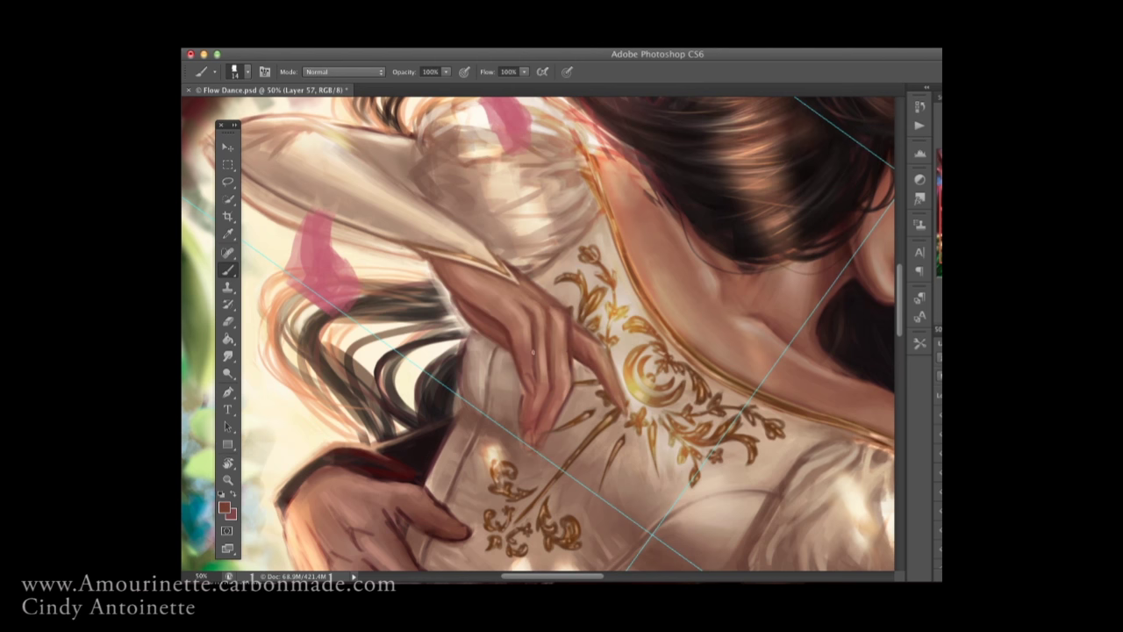
{"action": "mouse_move", "coordinate": [518, 349]}
{"action": "left_mouse_down"}
{"action": "mouse_move", "coordinate": [419, 325]}
{"action": "mouse_move", "coordinate": [421, 347]}
{"action": "left_mouse_up"}
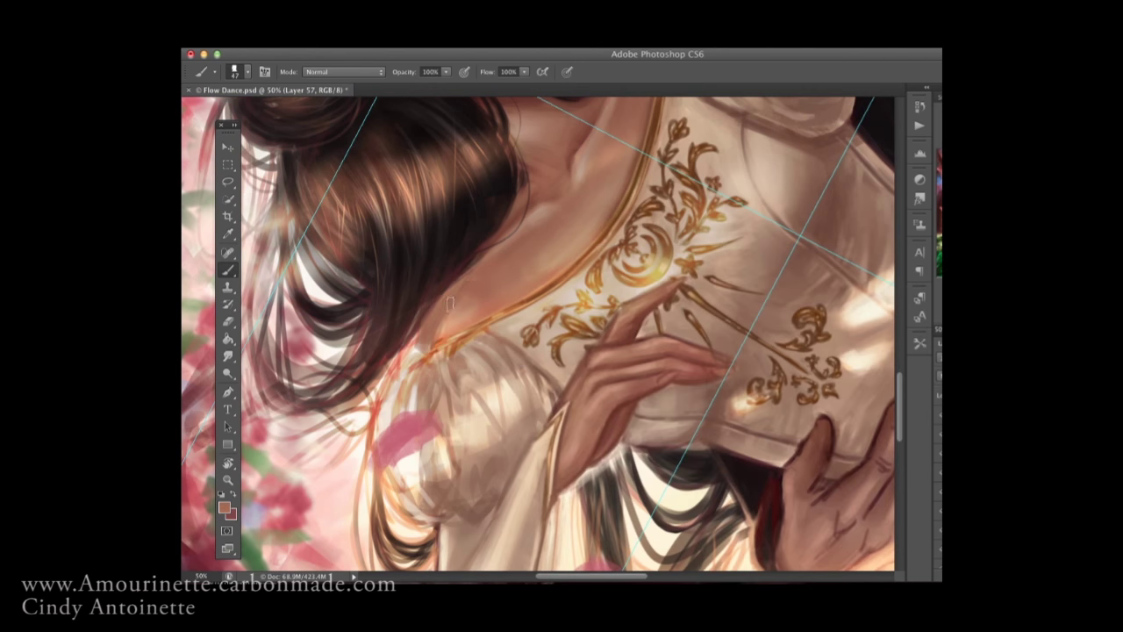
{"action": "mouse_move", "coordinate": [494, 277]}
{"action": "left_mouse_down"}
{"action": "mouse_move", "coordinate": [351, 316]}
{"action": "mouse_move", "coordinate": [239, 319]}
{"action": "mouse_move", "coordinate": [562, 217]}
{"action": "mouse_move", "coordinate": [521, 445]}
{"action": "mouse_move", "coordinate": [453, 432]}
{"action": "left_mouse_up"}
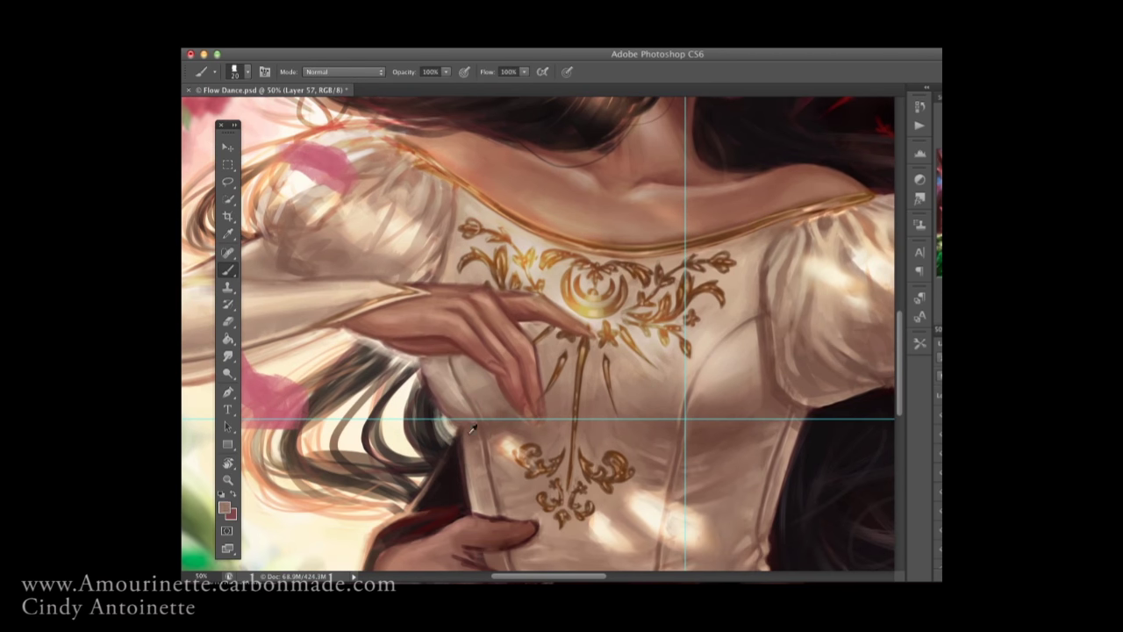
Sample the dark sleeve colour and refine the man's cuff around his hand at the woman's waist
{"action": "scroll", "coordinate": [412, 402], "scroll_direction": "down", "scroll_amount": 5}
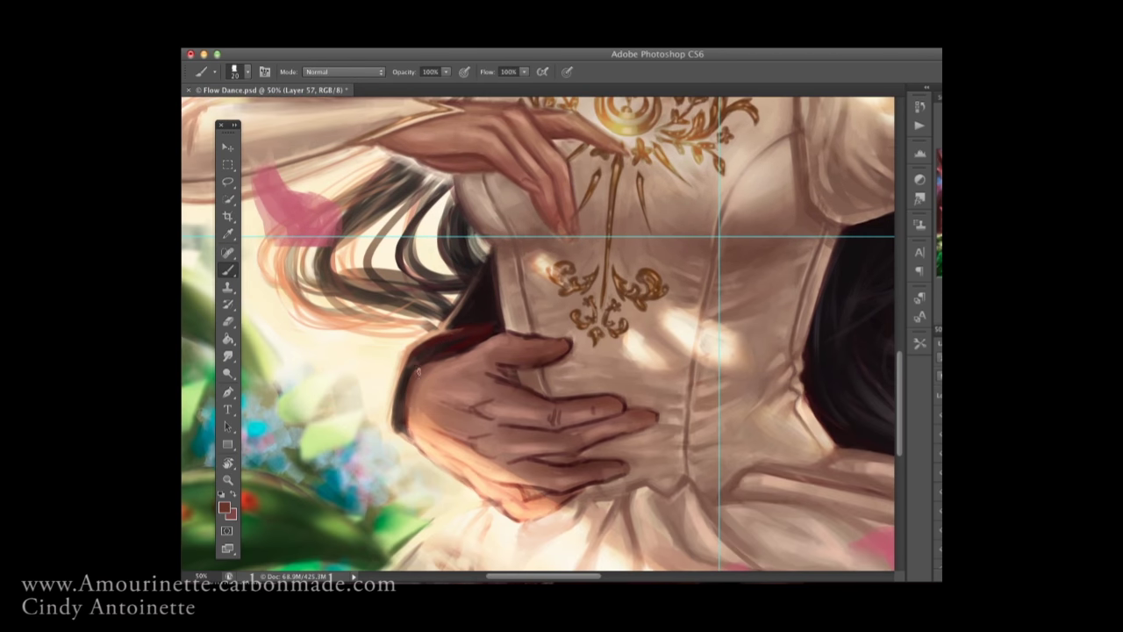
{"action": "right_click", "coordinate": [418, 372]}
{"action": "right_click", "coordinate": [421, 387]}
{"action": "left_click", "coordinate": [414, 412], "text": "alt"}
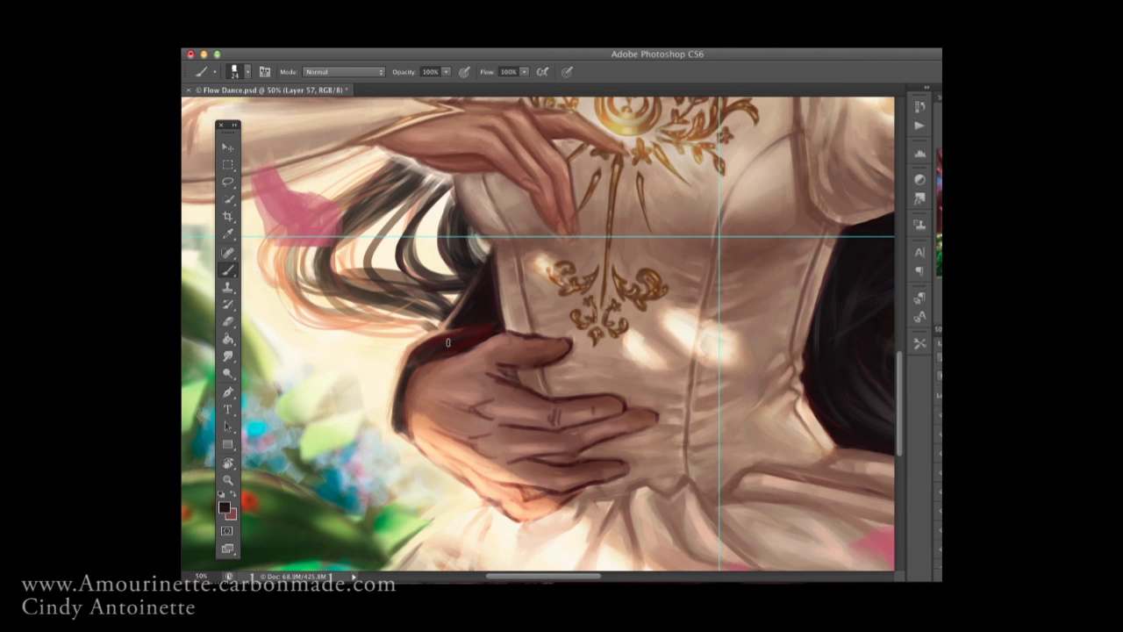
{"action": "right_click", "coordinate": [473, 327]}
{"action": "mouse_move", "coordinate": [473, 327]}
{"action": "left_mouse_down"}
{"action": "mouse_move", "coordinate": [492, 412]}
{"action": "mouse_move", "coordinate": [614, 456]}
{"action": "mouse_move", "coordinate": [666, 386]}
{"action": "left_mouse_up"}
Undo stray strokes and soften the dark sketch lines on the back of the man's hand with skin tones
{"action": "key", "text": "super+alt+z"}
{"action": "key", "text": "super+alt+z"}
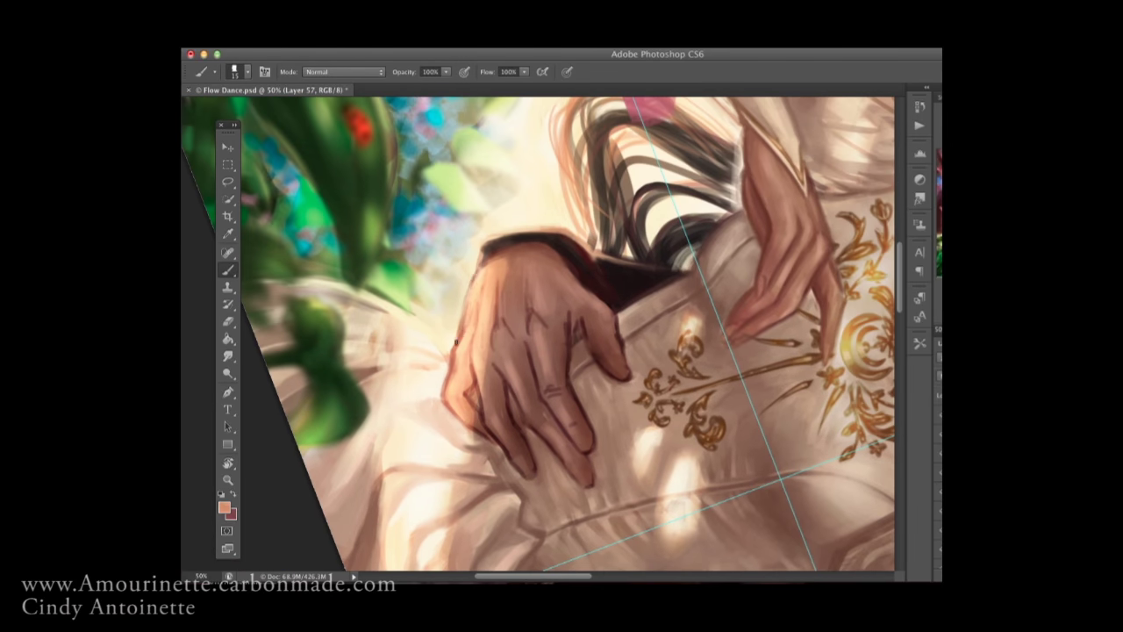
{"action": "key", "text": "super+alt+z"}
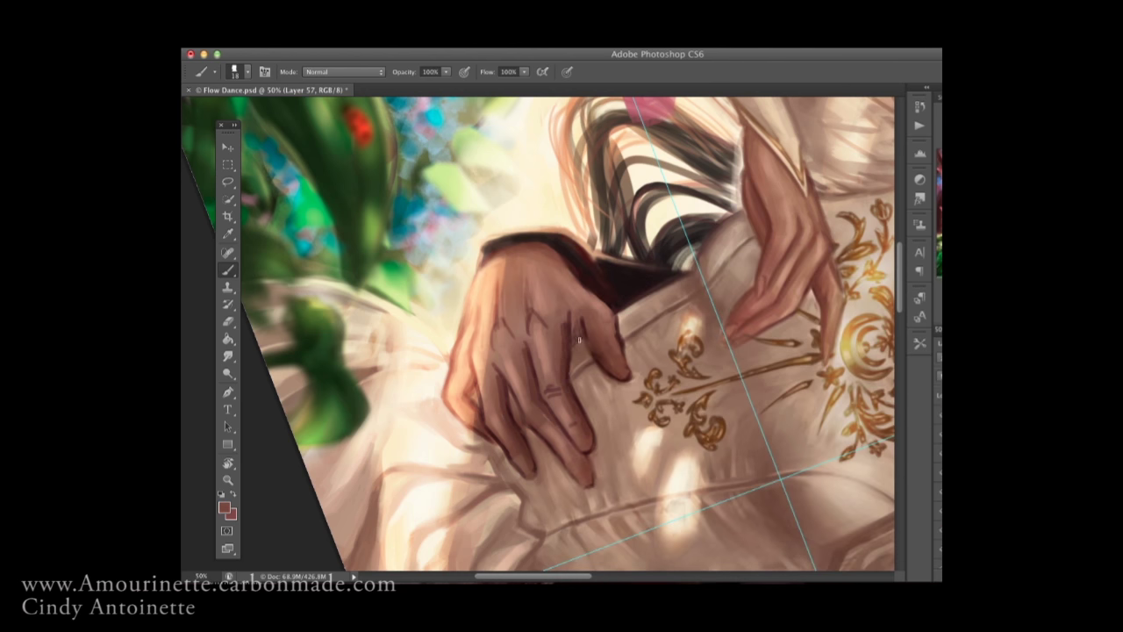
{"action": "key", "text": "bracketleft"}
{"action": "key", "text": "bracketleft"}
{"action": "key", "text": "bracketleft"}
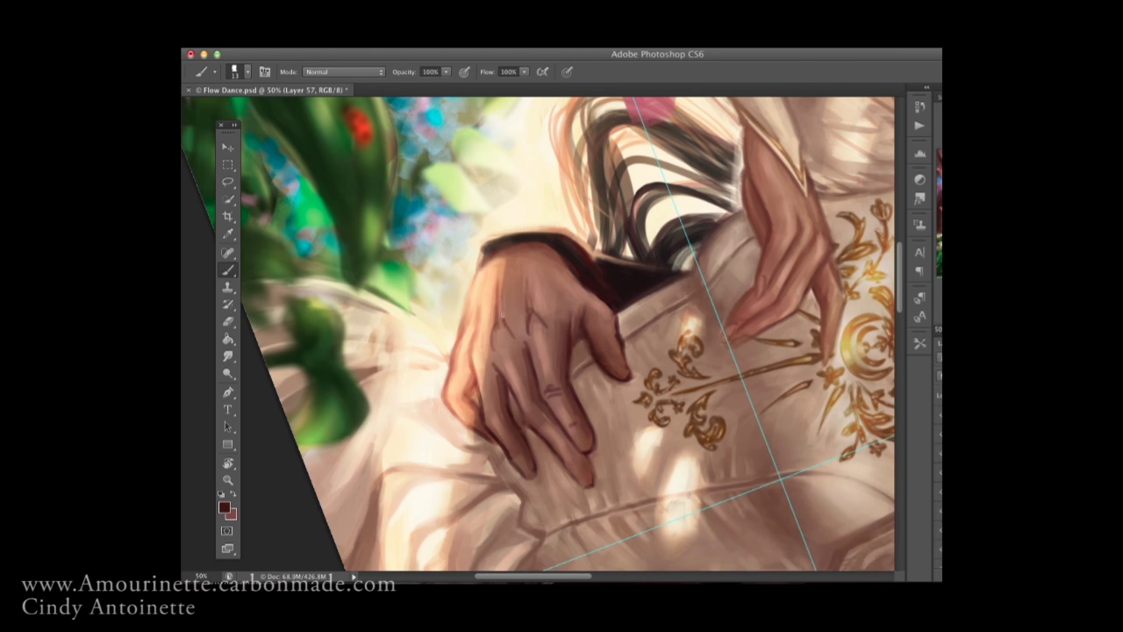
Sample the hand's shadow tone and define the creases between the man's fingers with a 10 px brush
{"action": "left_click", "coordinate": [512, 367], "text": "alt"}
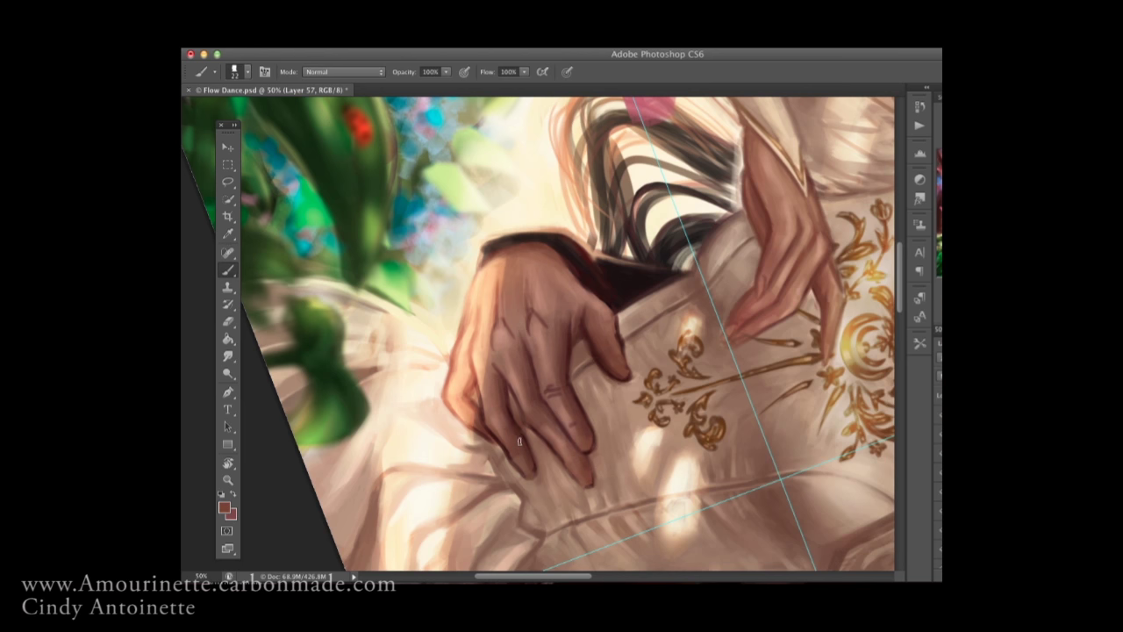
{"action": "key", "text": "bracketleft"}
{"action": "key", "text": "bracketleft"}
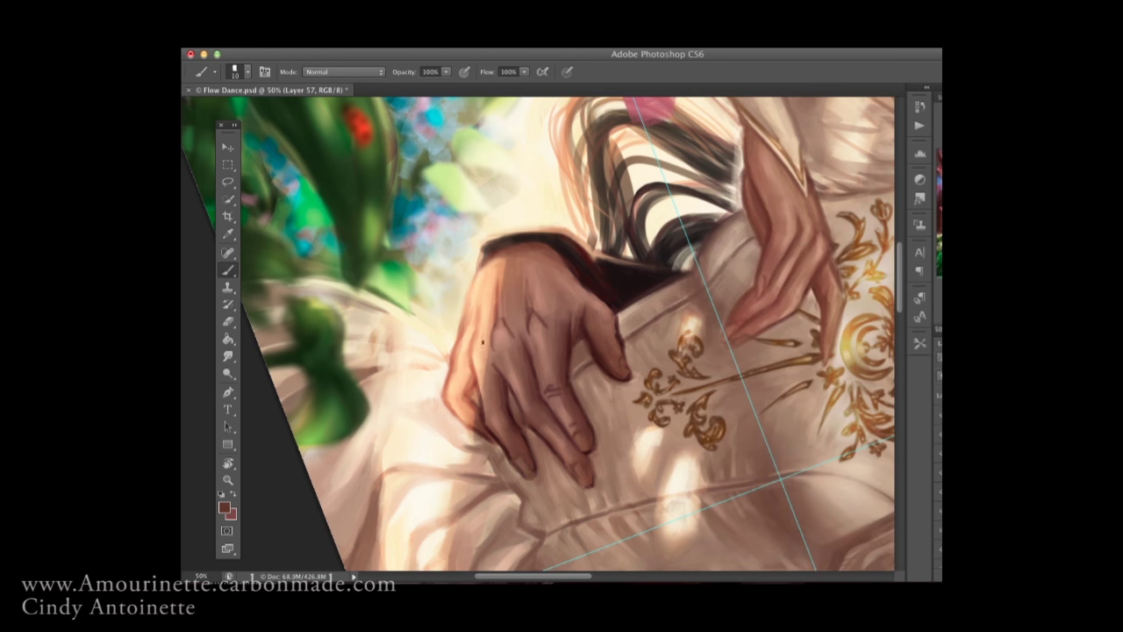
Paint the fingernails and fingertip shading on the man's hand at the woman's waist
{"action": "left_click", "coordinate": [478, 383], "text": "alt"}
{"action": "key", "text": "r"}
{"action": "mouse_move", "coordinate": [564, 333]}
{"action": "left_mouse_down"}
{"action": "mouse_move", "coordinate": [584, 326]}
{"action": "mouse_move", "coordinate": [574, 307]}
{"action": "left_mouse_up"}
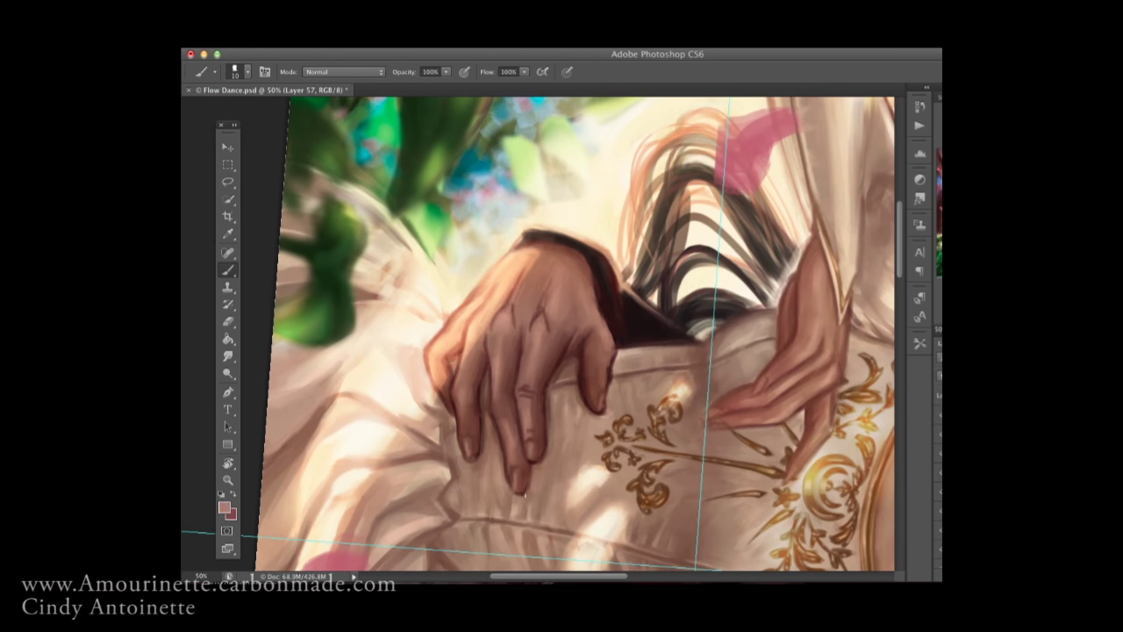
{"action": "key", "text": "r"}
{"action": "mouse_move", "coordinate": [614, 360]}
{"action": "left_mouse_down"}
{"action": "mouse_move", "coordinate": [491, 346]}
{"action": "mouse_move", "coordinate": [455, 299]}
{"action": "left_mouse_up"}
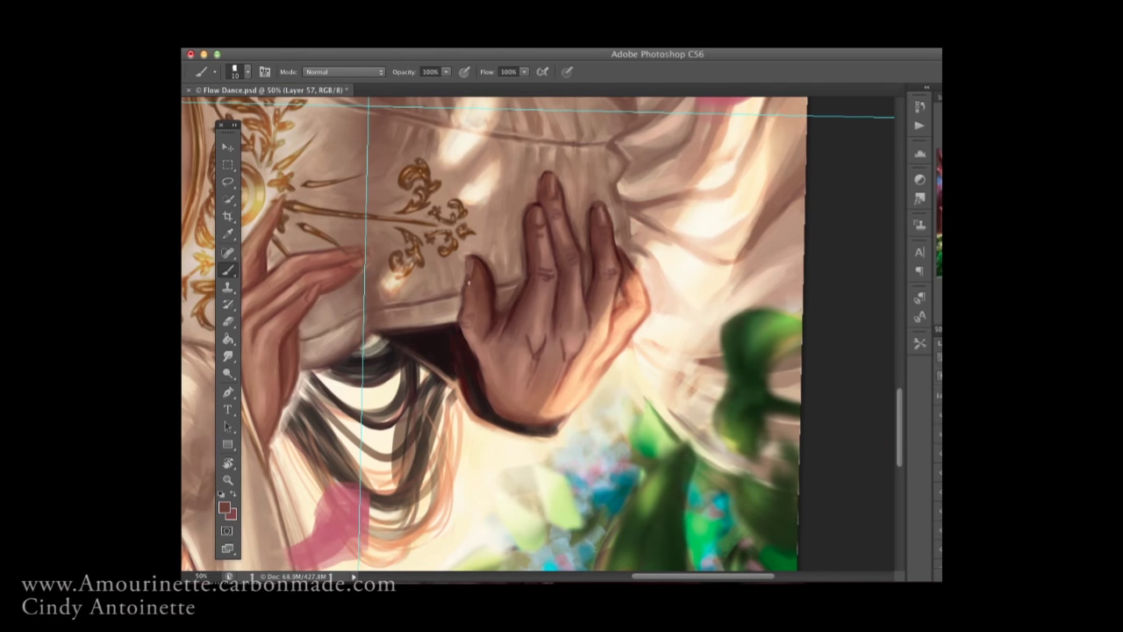
Sample skin and sleeve tones and touch up the woman's bodice hand and adjoining sleeve, enlarging the brush to 22 px
{"action": "key", "text": "r"}
{"action": "left_click_drag", "start_coordinate": [469, 283], "coordinate": [627, 336]}
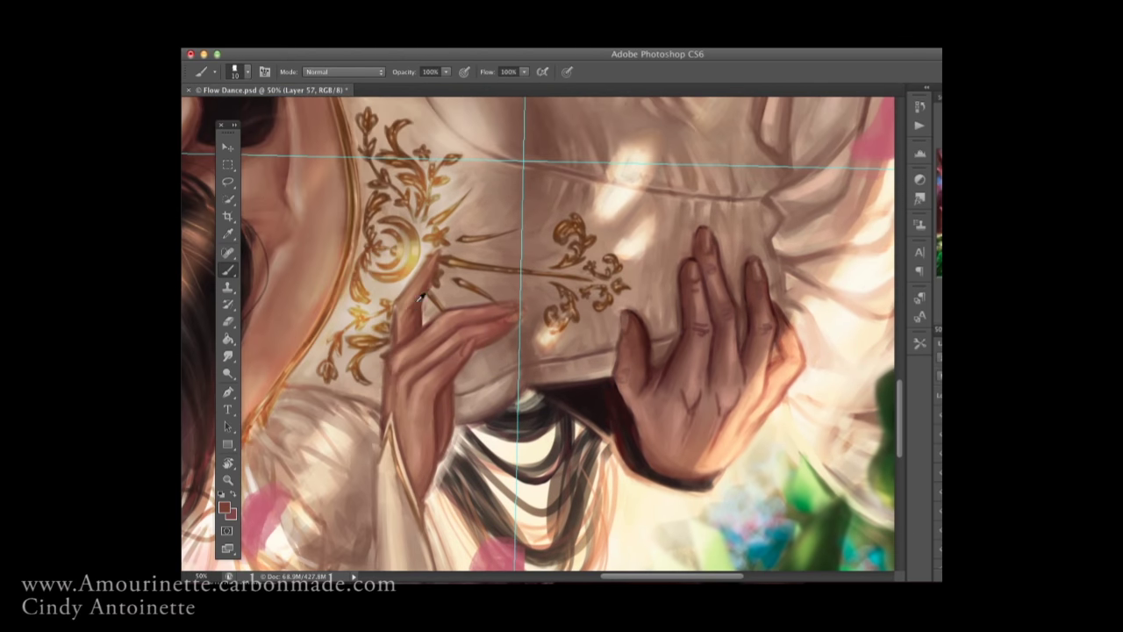
{"action": "scroll", "coordinate": [423, 261], "scroll_direction": "down", "scroll_amount": 3}
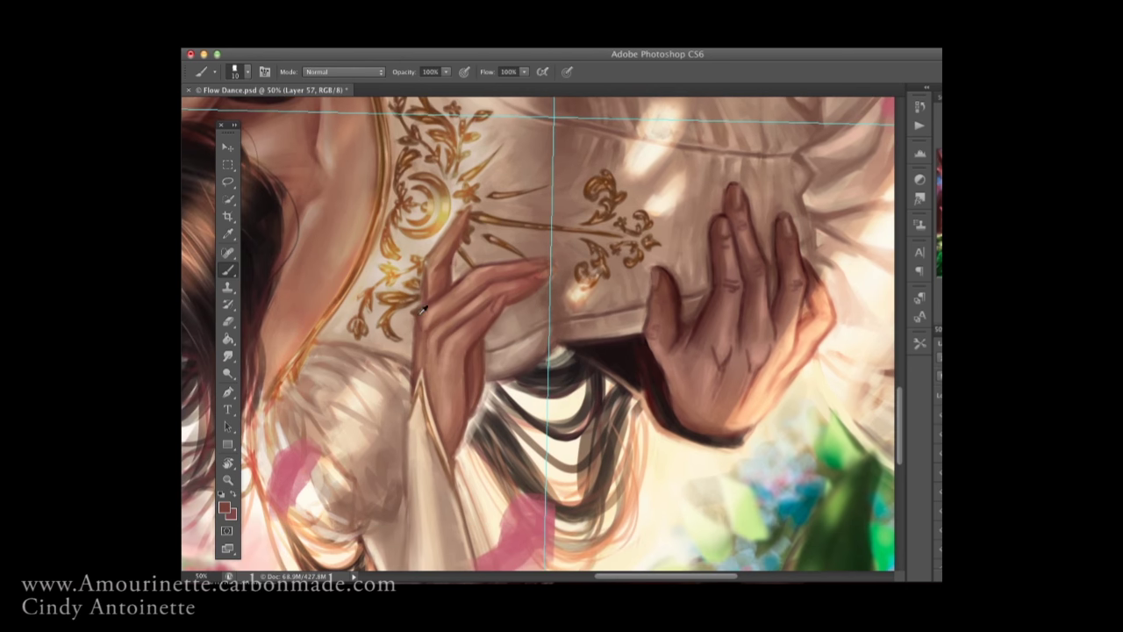
{"action": "left_click_drag", "start_coordinate": [406, 425], "coordinate": [454, 317]}
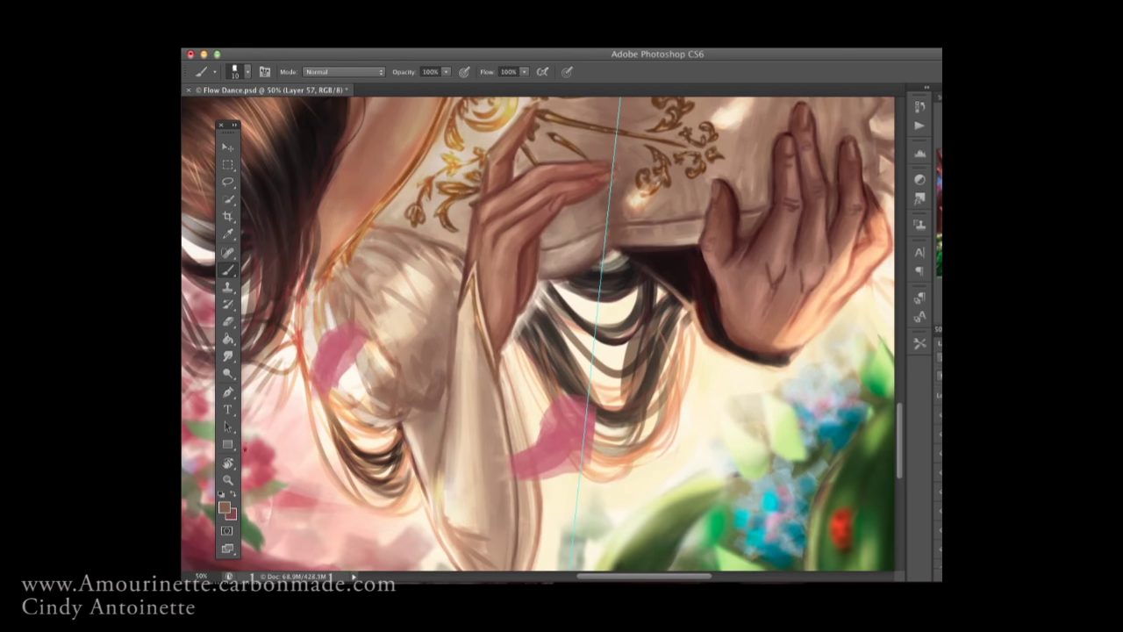
{"action": "right_click", "coordinate": [700, 279]}
{"action": "key", "text": "Return"}
{"action": "mouse_move", "coordinate": [609, 264]}
{"action": "left_mouse_down"}
{"action": "mouse_move", "coordinate": [589, 333]}
{"action": "mouse_move", "coordinate": [538, 338]}
{"action": "left_mouse_up"}
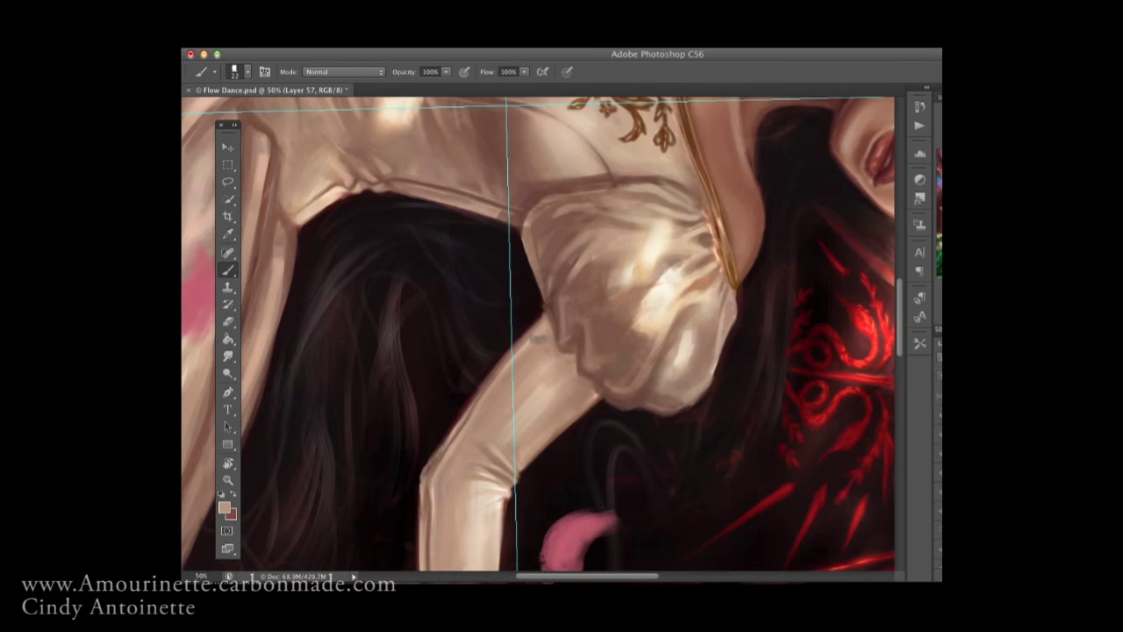
Flip the whole canvas horizontally and save the document
{"action": "key", "text": "r"}
{"action": "key", "text": "Escape"}
{"action": "key", "text": "z"}
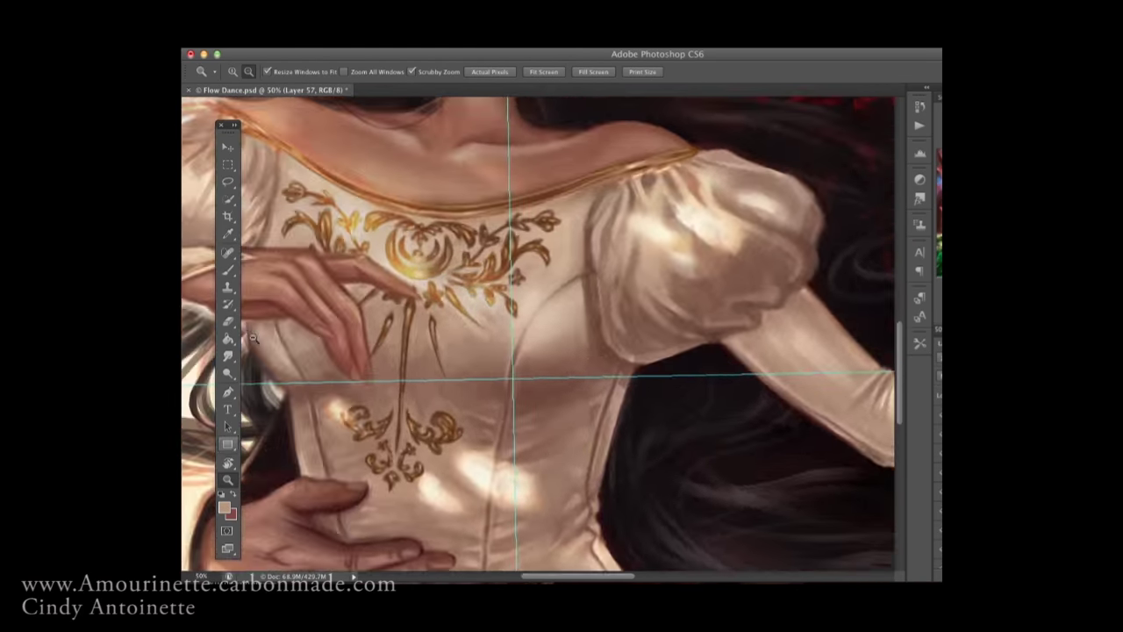
{"action": "key", "text": "ctrl+0"}
{"action": "key", "text": "r"}
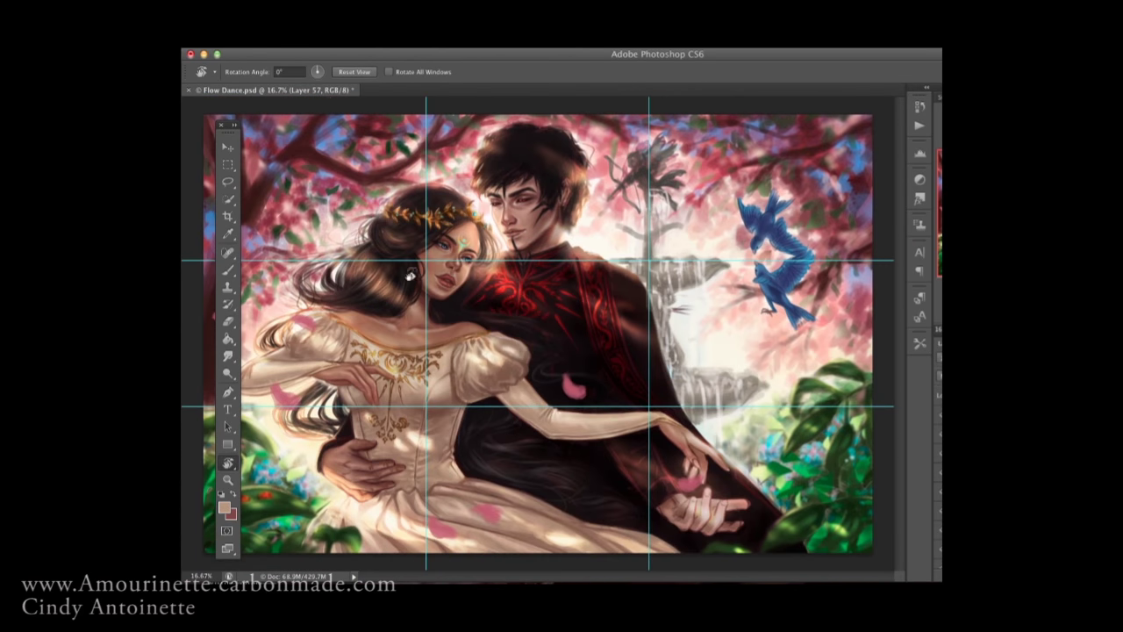
{"action": "left_click", "coordinate": [346, 39]}
{"action": "left_click", "coordinate": [478, 241]}
{"action": "left_click", "coordinate": [290, 39]}
{"action": "left_click", "coordinate": [303, 178]}
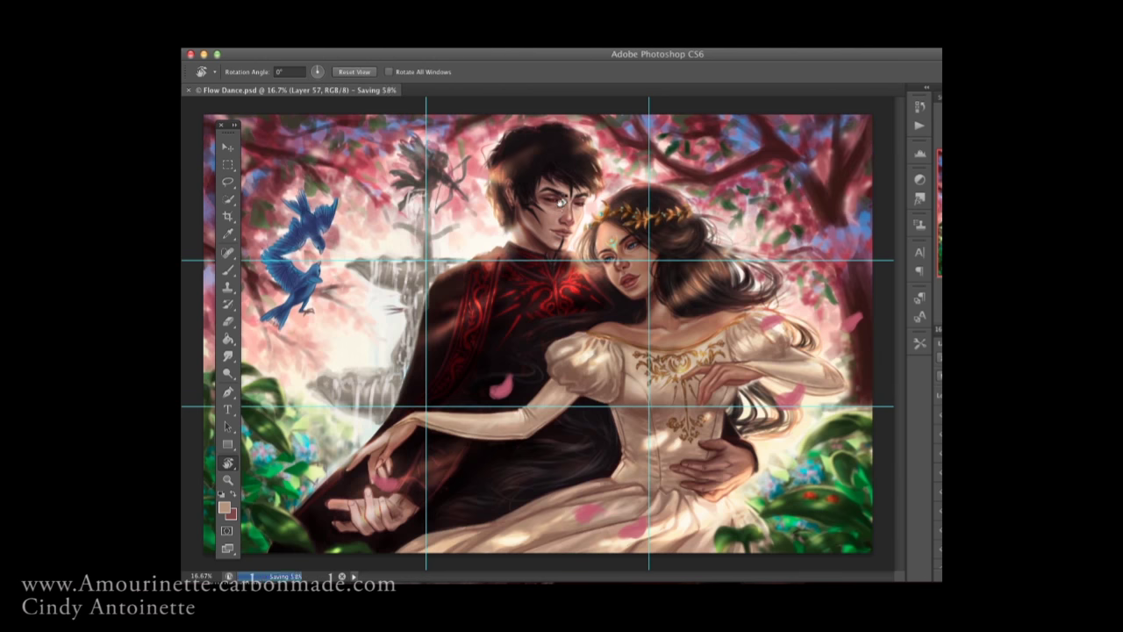
Sample reddish-brown skin shadows and refine the woman's outstretched hand and the man's open hand beneath it
{"action": "left_click_drag", "start_coordinate": [559, 223], "coordinate": [363, 419]}
{"action": "key", "text": "ctrl+plus"}
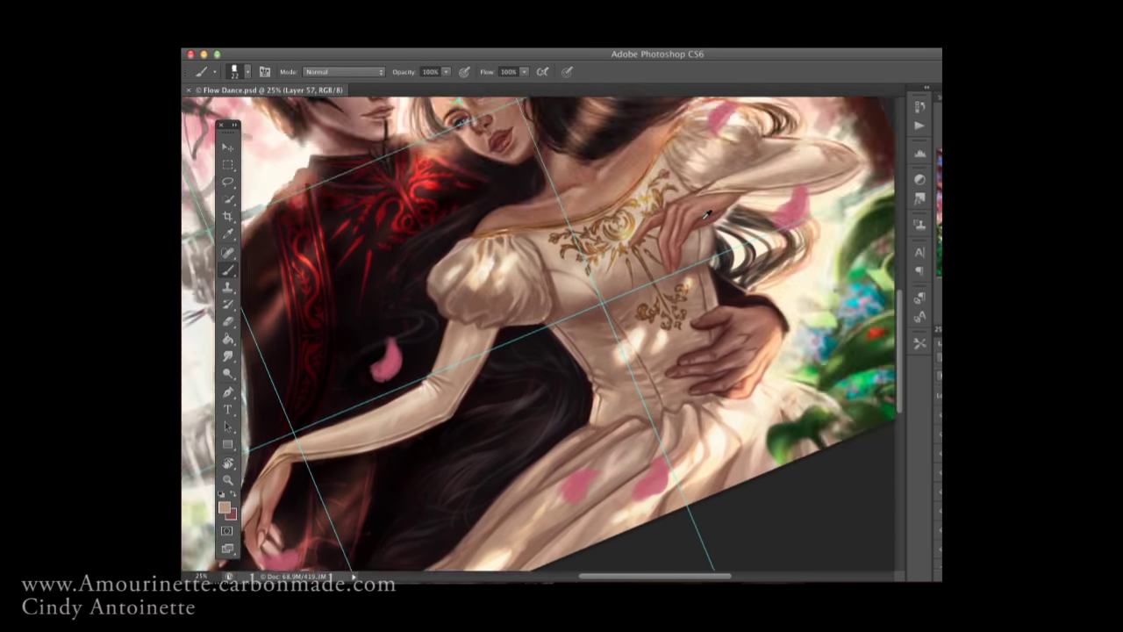
{"action": "key", "text": "b"}
{"action": "key", "text": "h"}
{"action": "left_click_drag", "start_coordinate": [537, 337], "coordinate": [517, 356]}
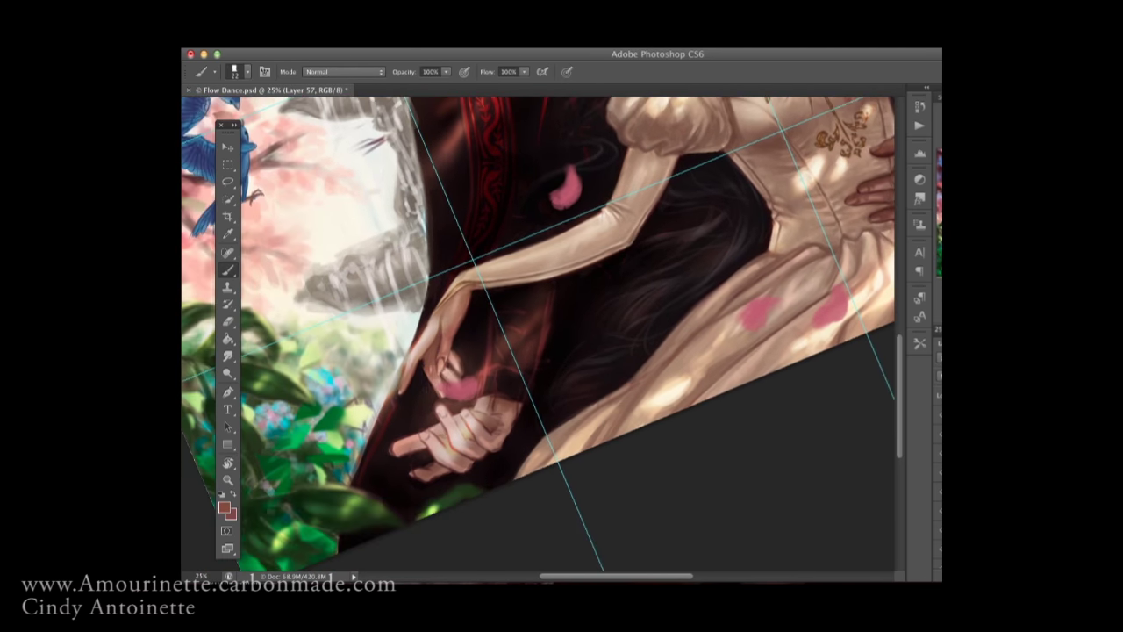
{"action": "left_click", "coordinate": [444, 334], "text": "alt"}
{"action": "right_click", "coordinate": [481, 274]}
{"action": "double_click", "coordinate": [481, 274]}
{"action": "mouse_move", "coordinate": [462, 339]}
{"action": "left_mouse_down"}
{"action": "mouse_move", "coordinate": [426, 359]}
{"action": "mouse_move", "coordinate": [559, 377]}
{"action": "left_mouse_up"}
{"action": "left_click_drag", "start_coordinate": [553, 401], "coordinate": [651, 418]}
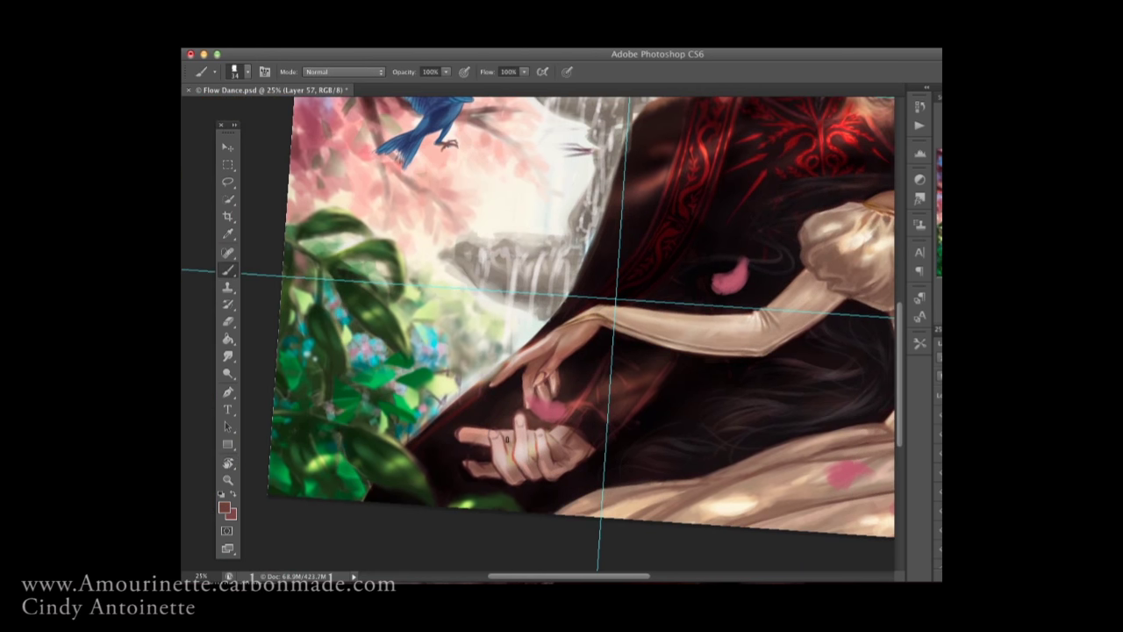
{"action": "mouse_move", "coordinate": [649, 311]}
{"action": "left_mouse_down"}
{"action": "mouse_move", "coordinate": [491, 281]}
{"action": "mouse_move", "coordinate": [561, 377]}
{"action": "mouse_move", "coordinate": [666, 412]}
{"action": "mouse_move", "coordinate": [694, 405]}
{"action": "mouse_move", "coordinate": [649, 351]}
{"action": "mouse_move", "coordinate": [593, 361]}
{"action": "mouse_move", "coordinate": [590, 381]}
{"action": "left_mouse_up"}
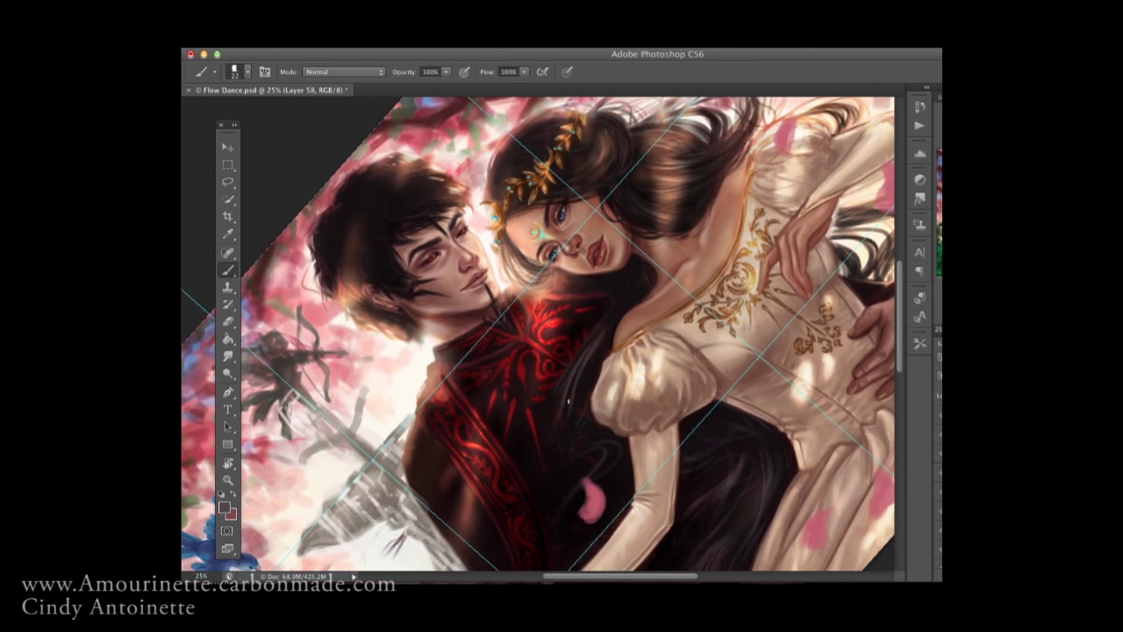
Paint wispy dark grey hair strands across the man's cloak around the pink petal with a 22 px brush
{"action": "key", "text": "e"}
{"action": "right_click", "coordinate": [609, 325]}
{"action": "key", "text": "Return"}
{"action": "key", "text": "b"}
{"action": "mouse_move", "coordinate": [558, 430]}
{"action": "left_mouse_down"}
{"action": "mouse_move", "coordinate": [492, 430]}
{"action": "mouse_move", "coordinate": [628, 334]}
{"action": "mouse_move", "coordinate": [569, 429]}
{"action": "left_mouse_up"}
{"action": "key", "text": "bracketleft"}
{"action": "key", "text": "bracketleft"}
{"action": "right_click", "coordinate": [629, 334]}
{"action": "key", "text": "Return"}
Soften the hair strands on the cloak with a 101 px eraser and blend them using a 114 px multi-bristle brush
{"action": "left_click", "coordinate": [229, 323]}
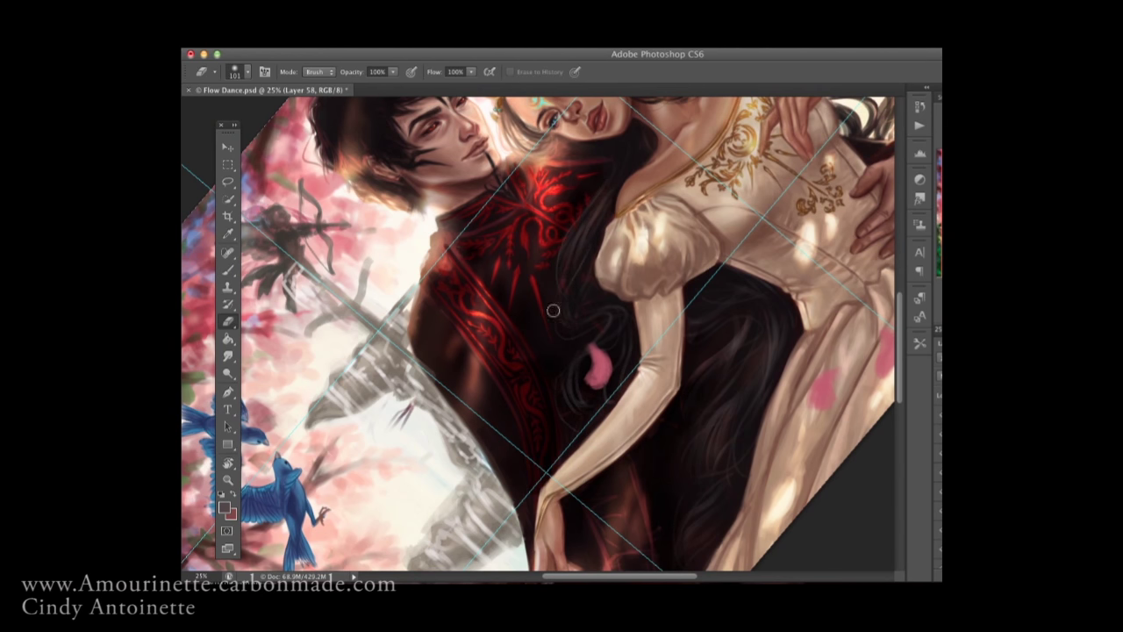
{"action": "left_click_drag", "start_coordinate": [579, 261], "coordinate": [649, 307]}
{"action": "key", "text": "b"}
{"action": "right_click", "coordinate": [720, 248]}
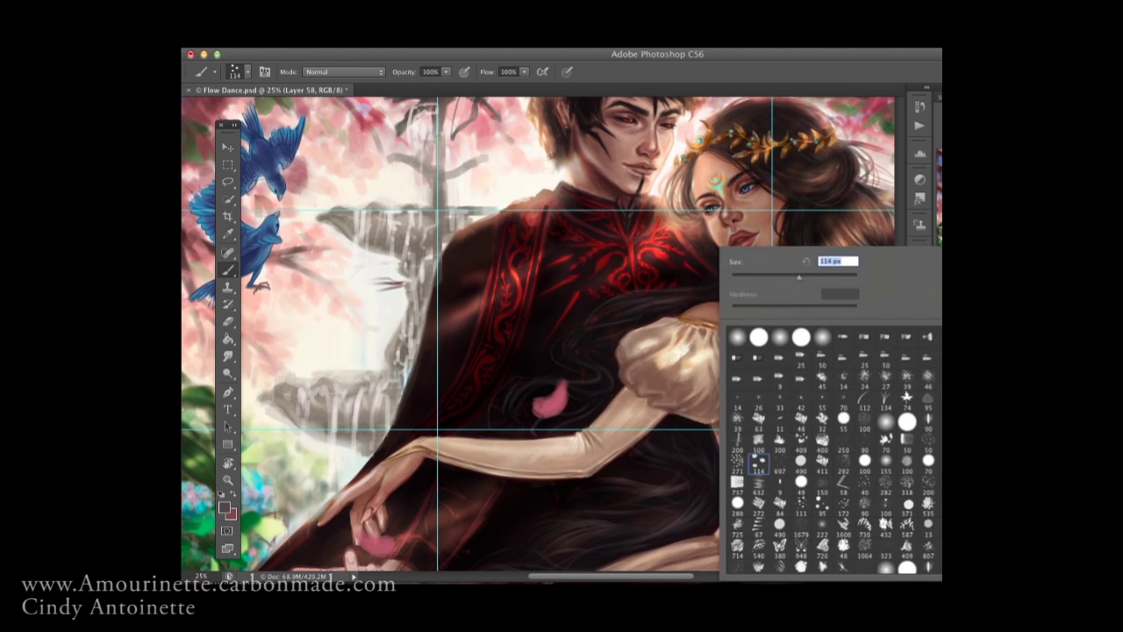
{"action": "key", "text": "Return"}
{"action": "key", "text": "e"}
{"action": "key", "text": "z"}
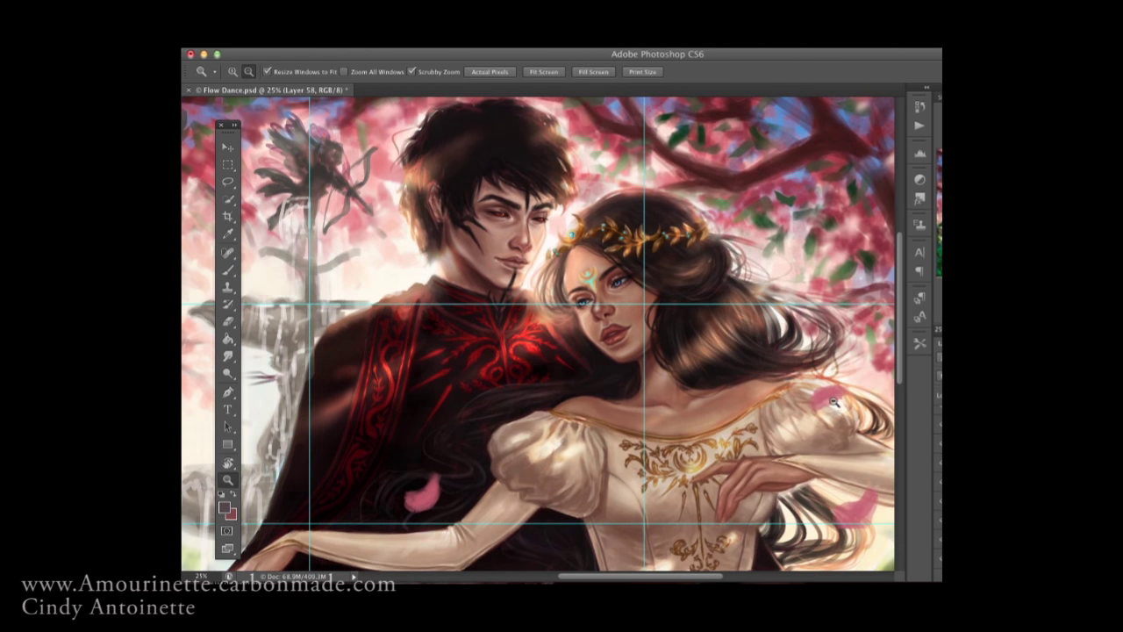
{"action": "left_click", "coordinate": [833, 402], "text": "alt"}
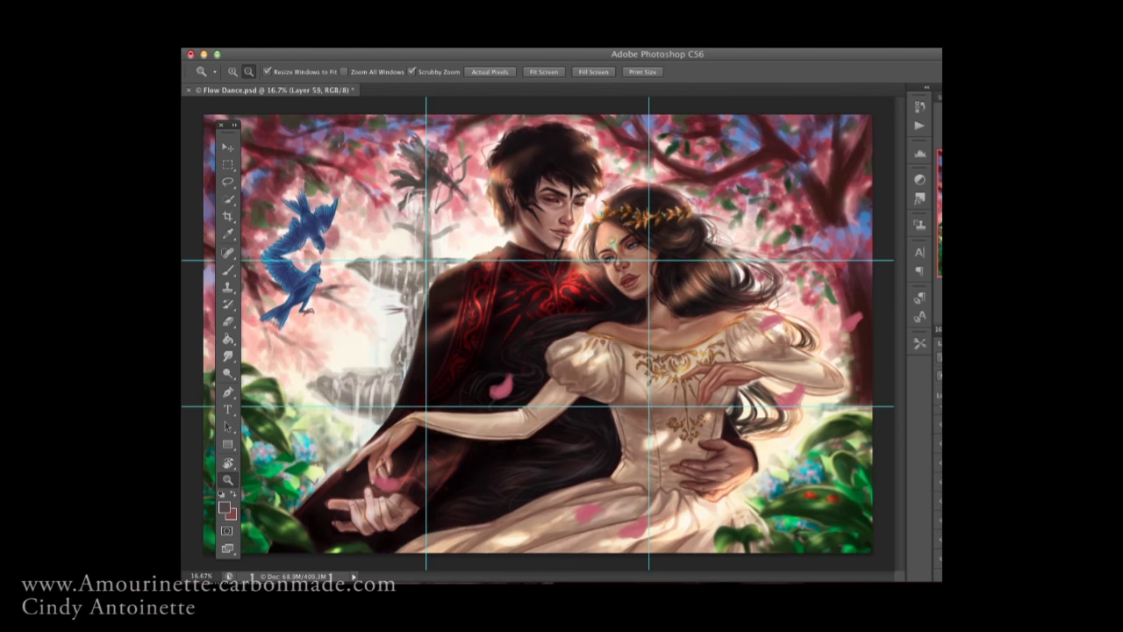
Glaze a sampled tan tone over the lower skirt with a large soft 363 px brush using pressure-controlled opacity and flow
{"action": "key", "text": "b"}
{"action": "right_click", "coordinate": [296, 243]}
{"action": "key", "text": "F5"}
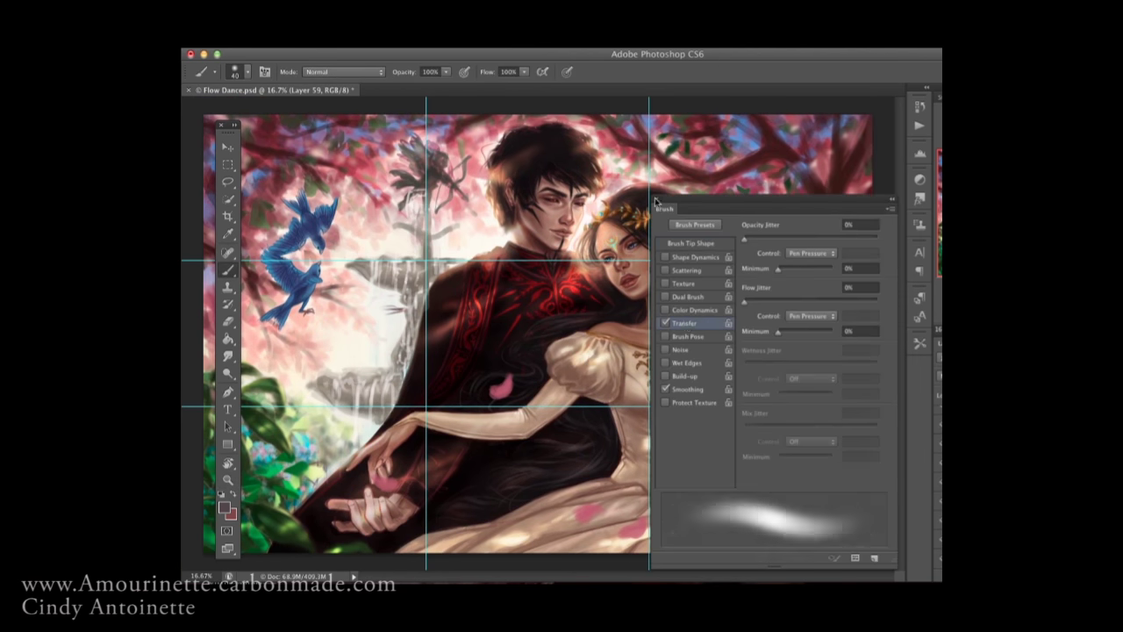
{"action": "key", "text": "F5"}
{"action": "left_click_drag", "start_coordinate": [447, 532], "coordinate": [606, 509]}
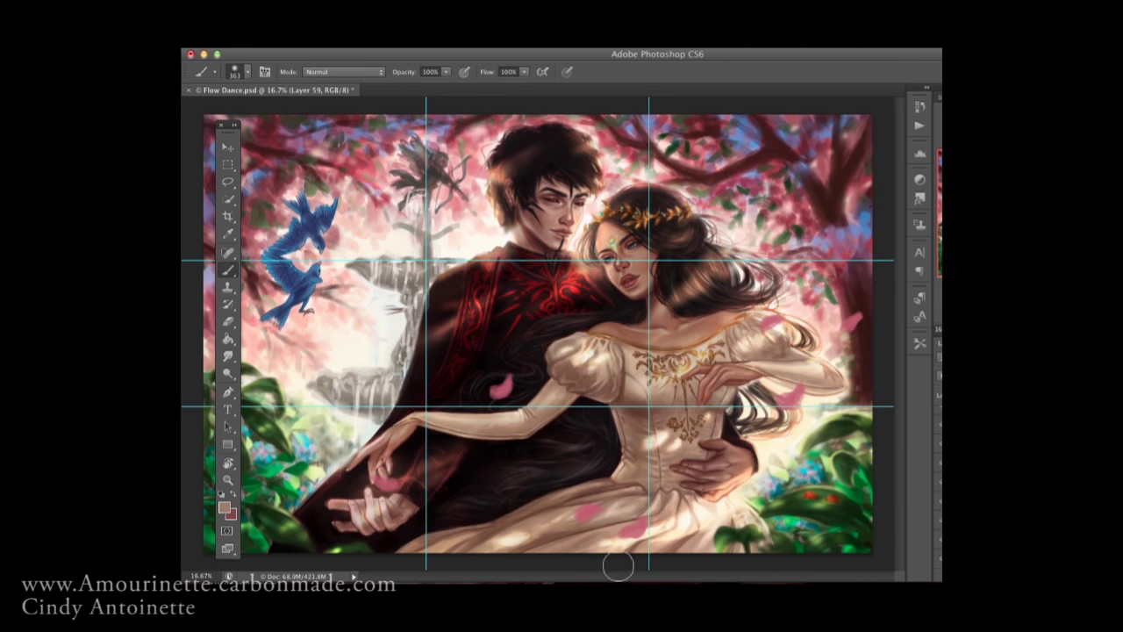
Check the light and dark values of the whole painting in greyscale
{"action": "left_click", "coordinate": [938, 436]}
{"action": "right_click", "coordinate": [568, 246]}
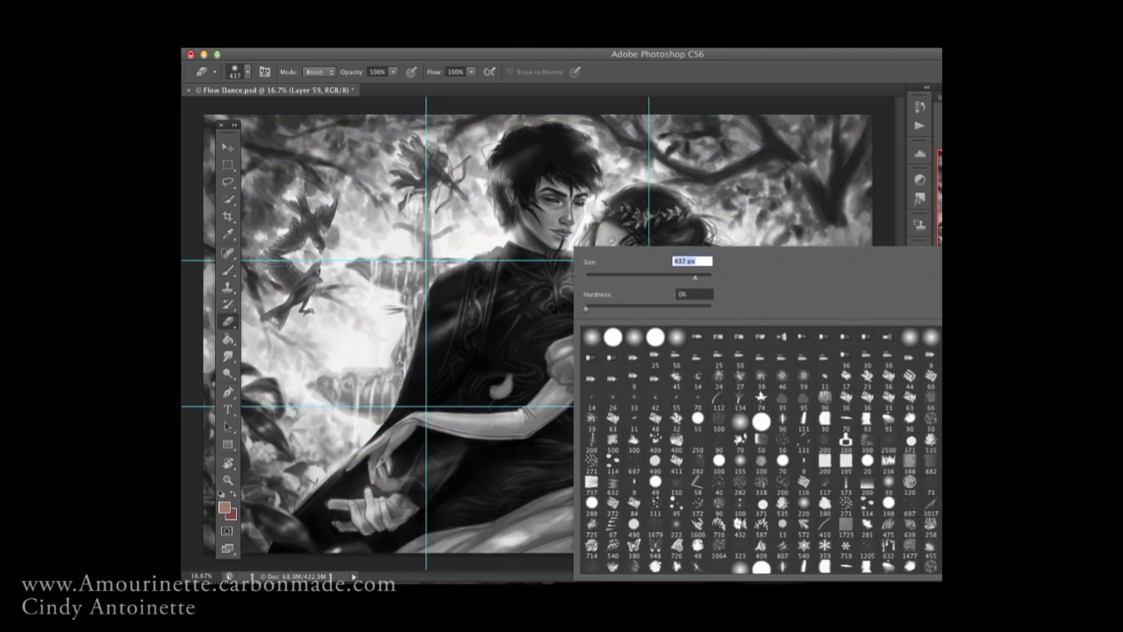
{"action": "key", "text": "Escape"}
{"action": "key", "text": "e"}
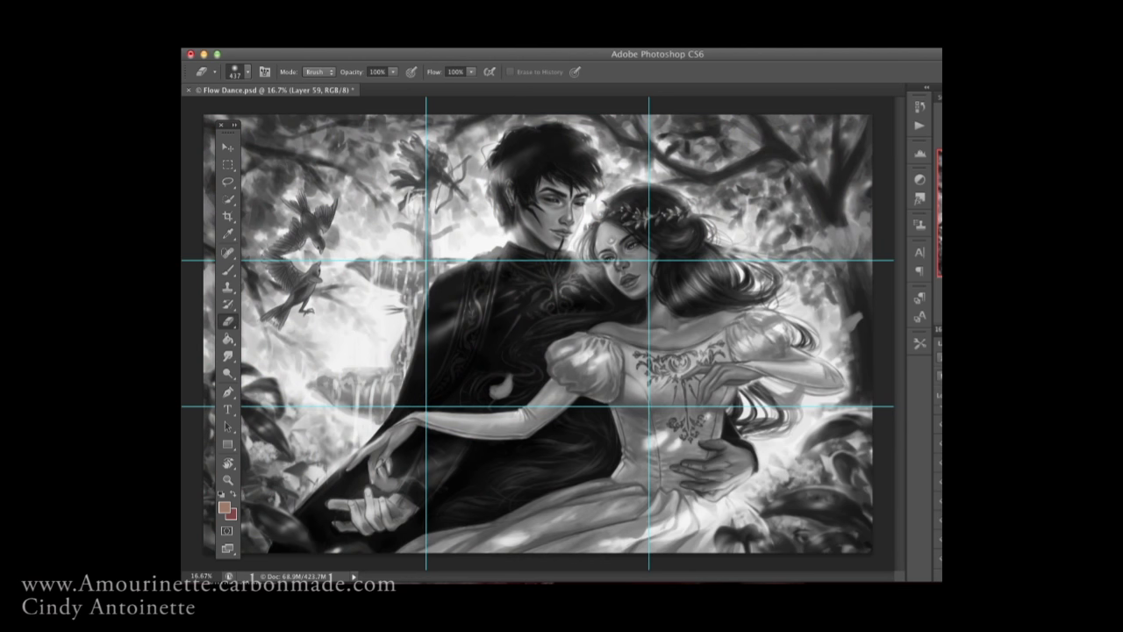
{"action": "left_click", "coordinate": [939, 436]}
{"action": "key", "text": "b"}
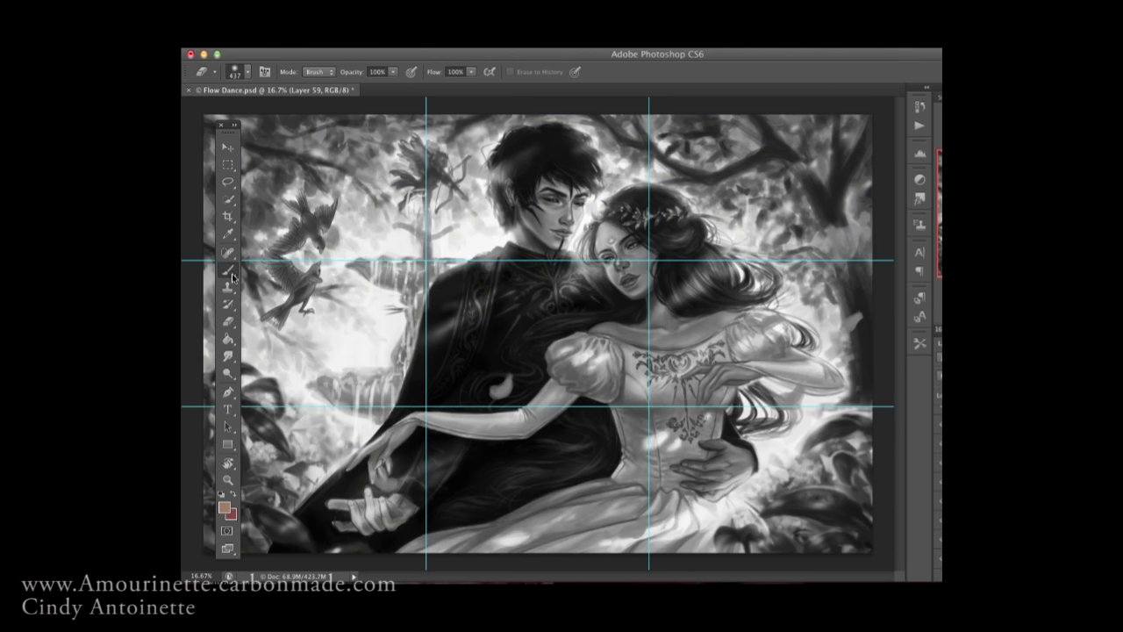
Add a new empty layer and save the document
{"action": "left_click", "coordinate": [282, 43]}
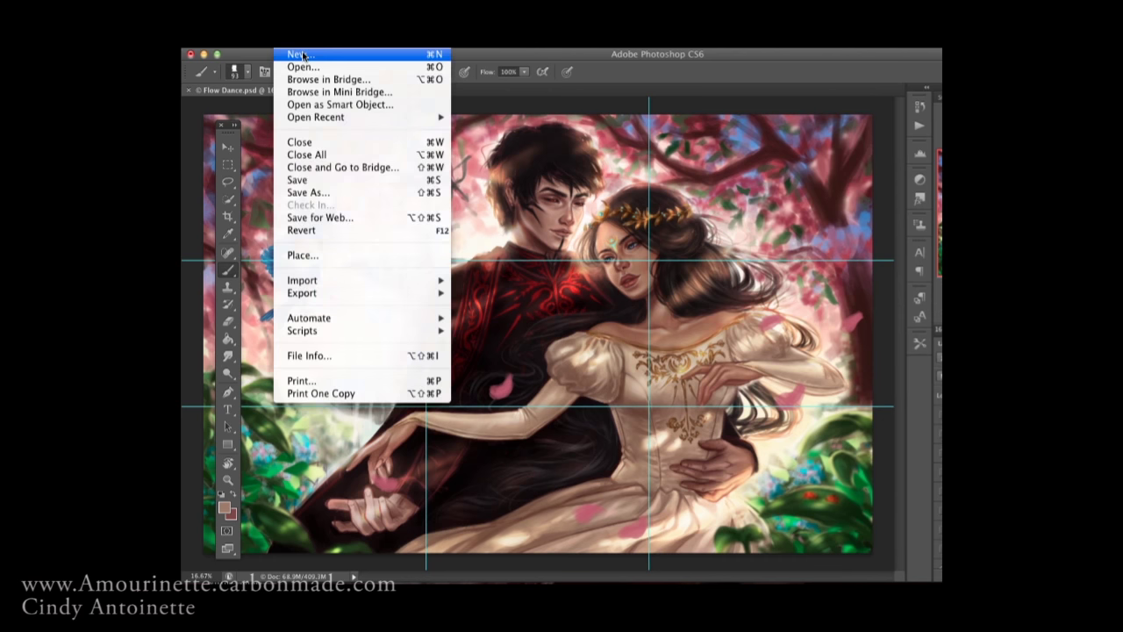
{"action": "left_click", "coordinate": [283, 42]}
{"action": "key", "text": "ctrl+shift+alt+n"}
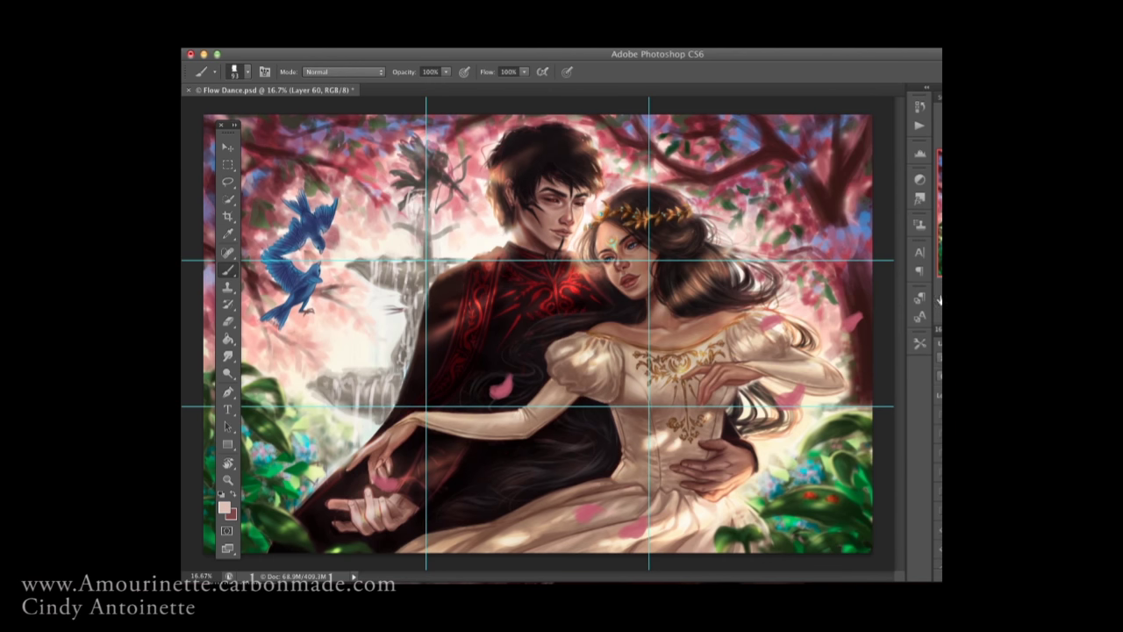
{"action": "left_click", "coordinate": [282, 42]}
{"action": "left_click", "coordinate": [289, 178]}
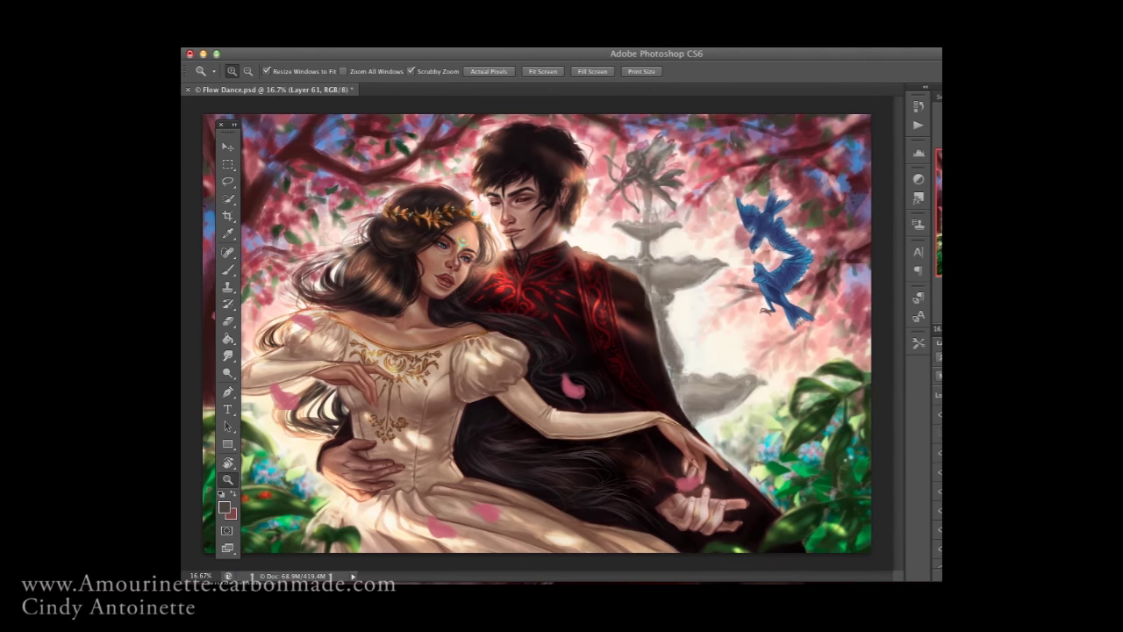
On a new layer, refine the fountain's statue base and small upper basin with grey 16 px and 29 px brushes
{"action": "key", "text": "ctrl+shift+alt+n"}
{"action": "right_click", "coordinate": [653, 236]}
{"action": "right_click", "coordinate": [679, 203]}
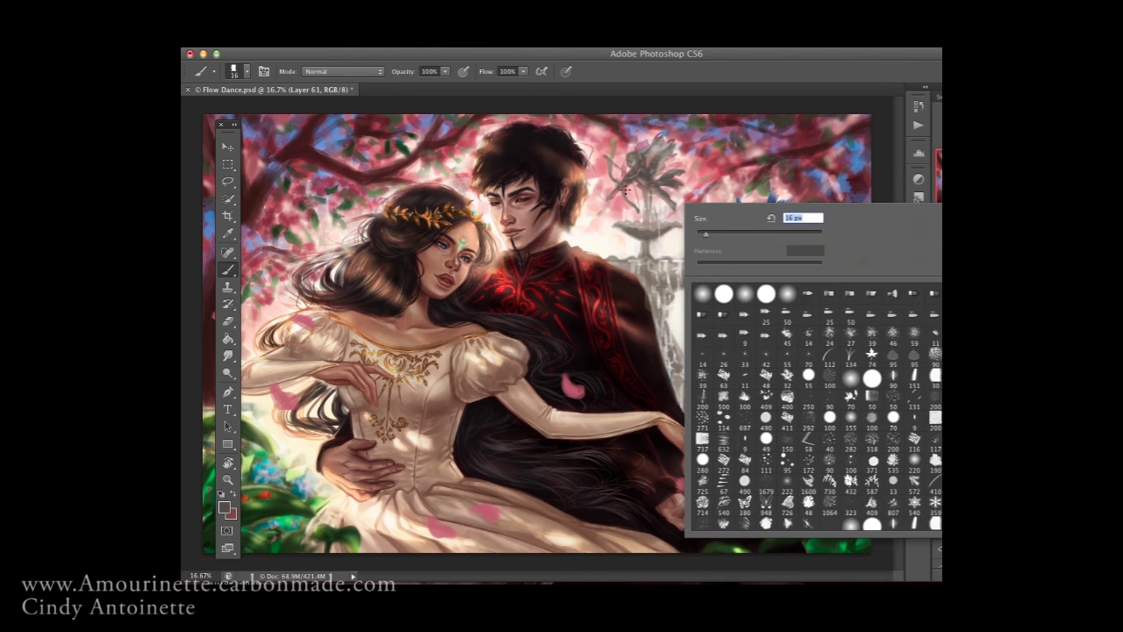
{"action": "right_click", "coordinate": [656, 222]}
{"action": "right_click", "coordinate": [647, 200]}
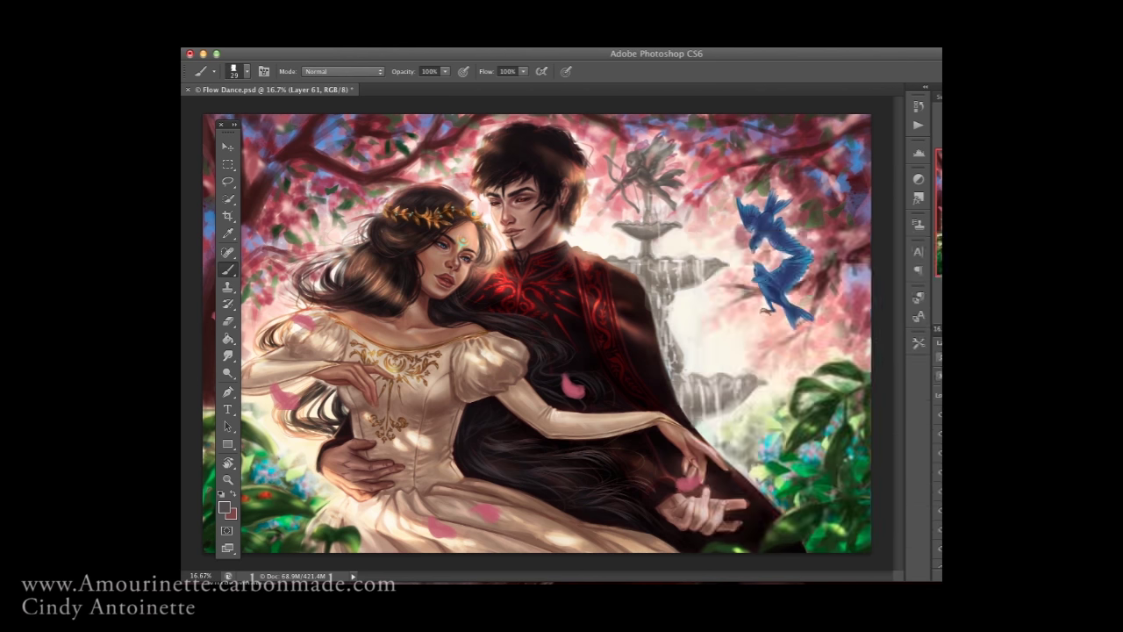
Refine the rims and falling water of the fountain's larger basins, starting with a 44 px brush
{"action": "right_click", "coordinate": [693, 230]}
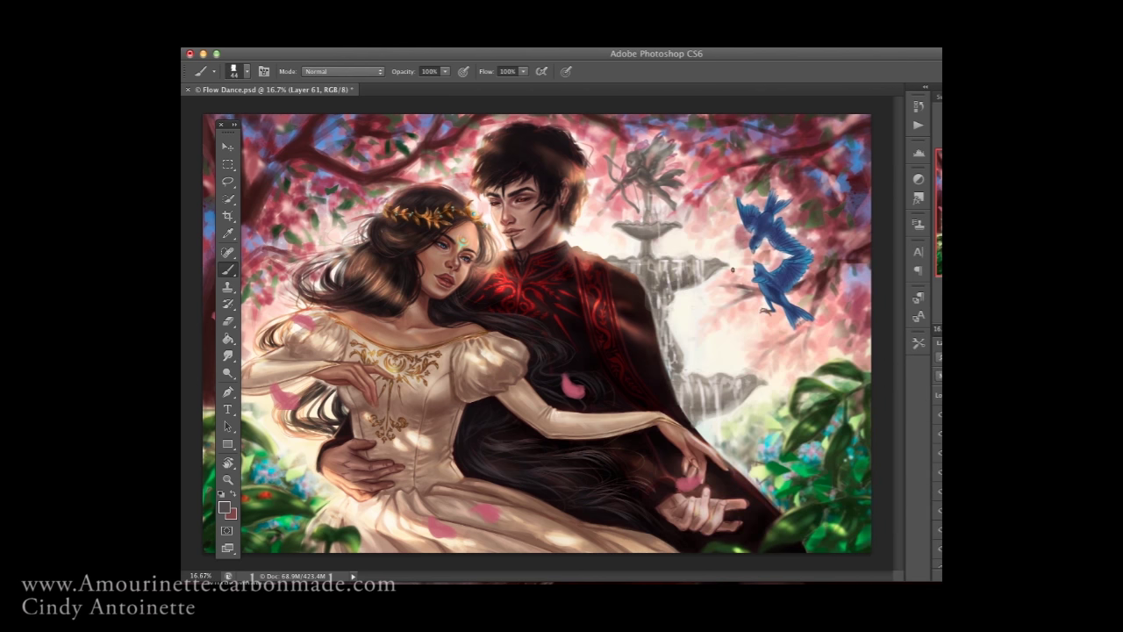
{"action": "right_click", "coordinate": [673, 246]}
{"action": "right_click", "coordinate": [698, 241]}
{"action": "right_click", "coordinate": [714, 246]}
{"action": "right_click", "coordinate": [713, 253]}
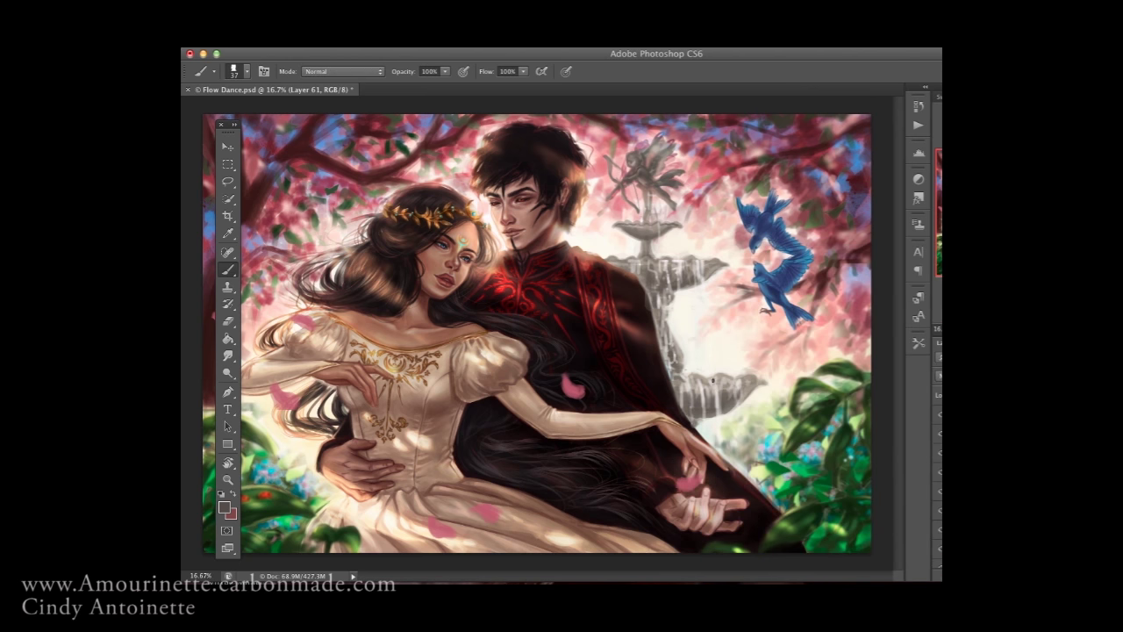
{"action": "right_click", "coordinate": [664, 223]}
Sample grey and off-white tones and clean up the fountain's edges and water streams with a 21 px brush
{"action": "key", "text": "r"}
{"action": "left_click_drag", "start_coordinate": [702, 255], "coordinate": [640, 413]}
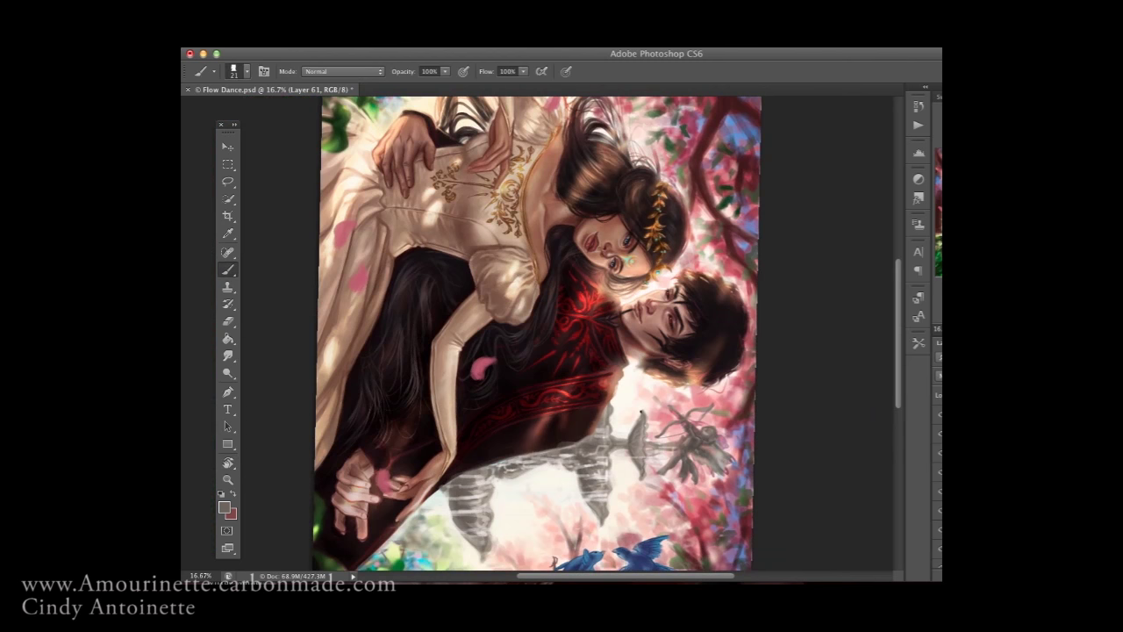
{"action": "left_click_drag", "start_coordinate": [582, 489], "coordinate": [608, 414]}
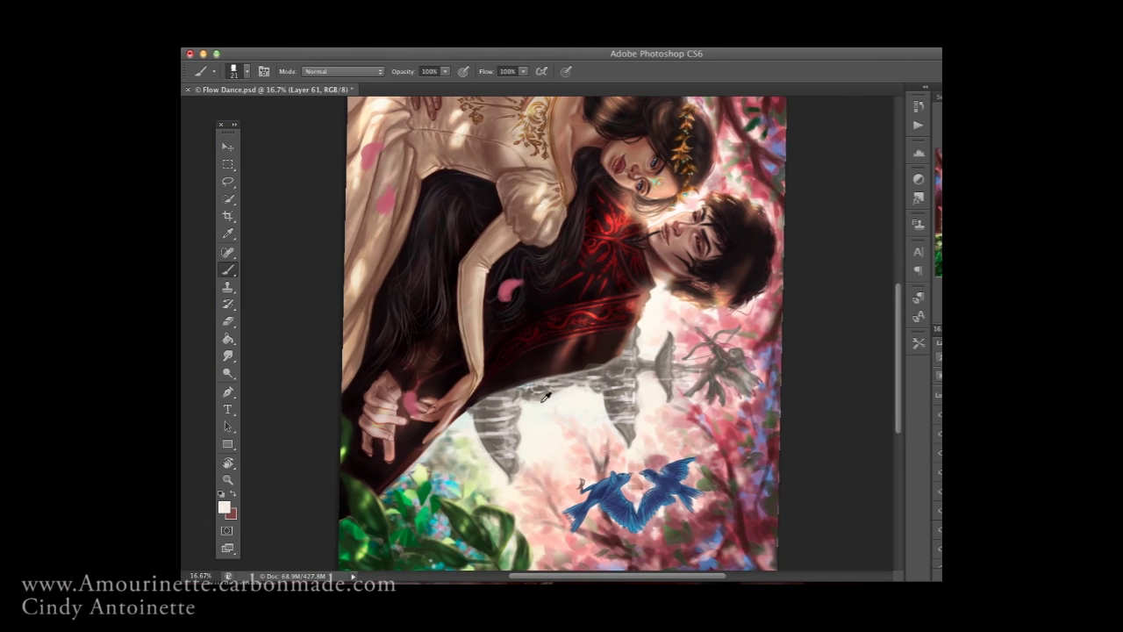
{"action": "double_click", "coordinate": [229, 464]}
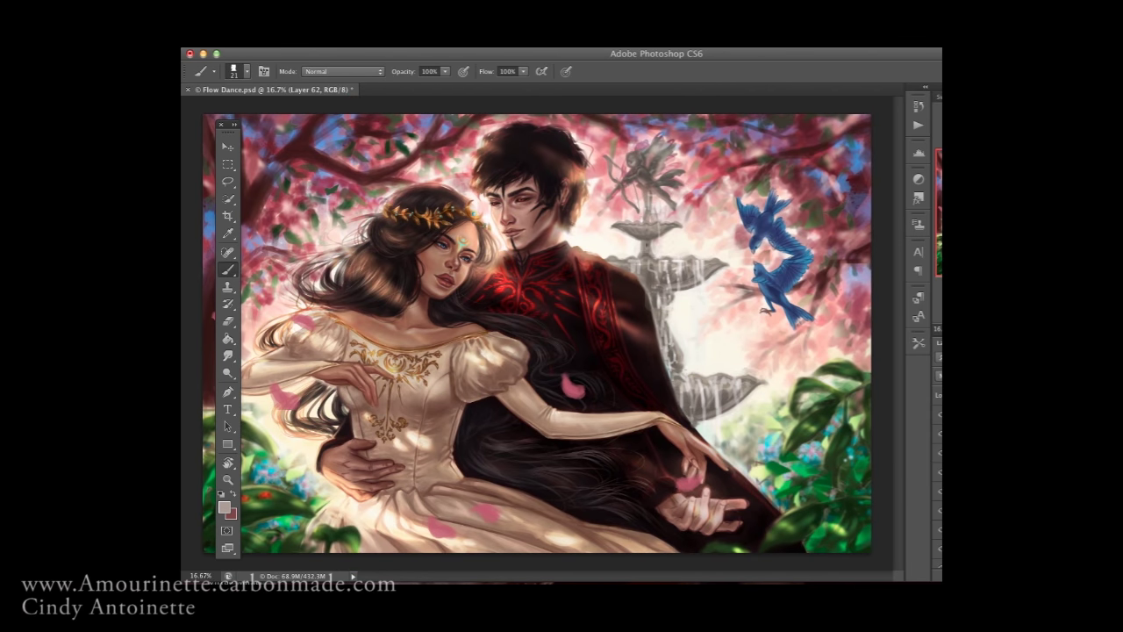
Brush soft off-white light onto the upper layer with a 300 px soft brush and trim it with a 188 px eraser
{"action": "mouse_move", "coordinate": [546, 176]}
{"action": "left_mouse_down"}
{"action": "mouse_move", "coordinate": [664, 225]}
{"action": "mouse_move", "coordinate": [713, 342]}
{"action": "left_mouse_up"}
{"action": "right_click", "coordinate": [616, 432]}
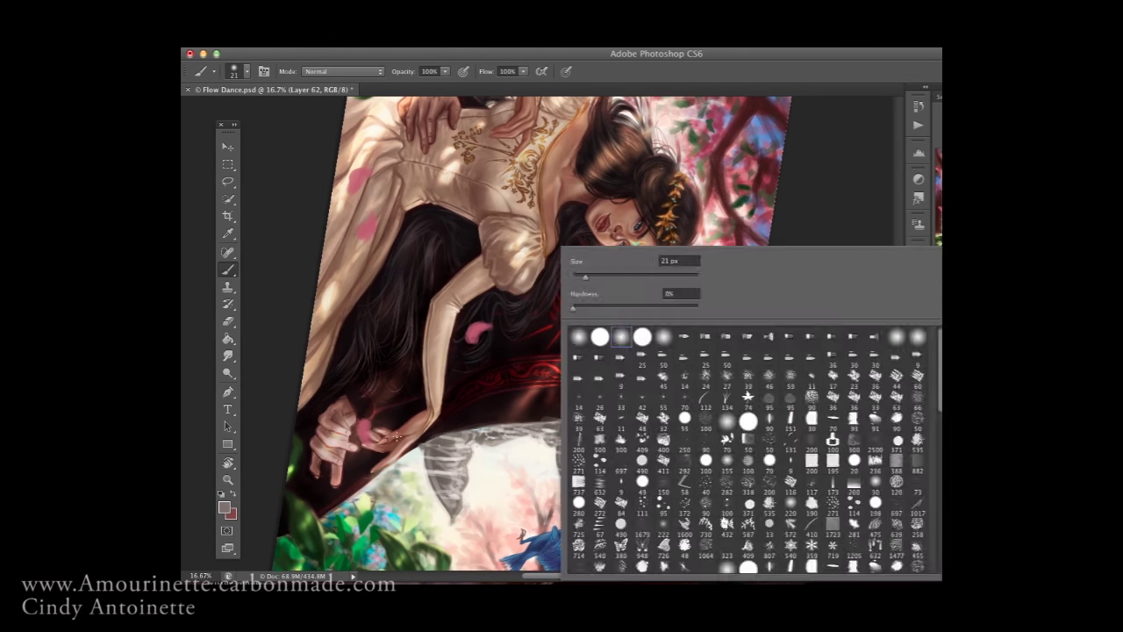
{"action": "double_click", "coordinate": [632, 336]}
{"action": "key", "text": "Escape"}
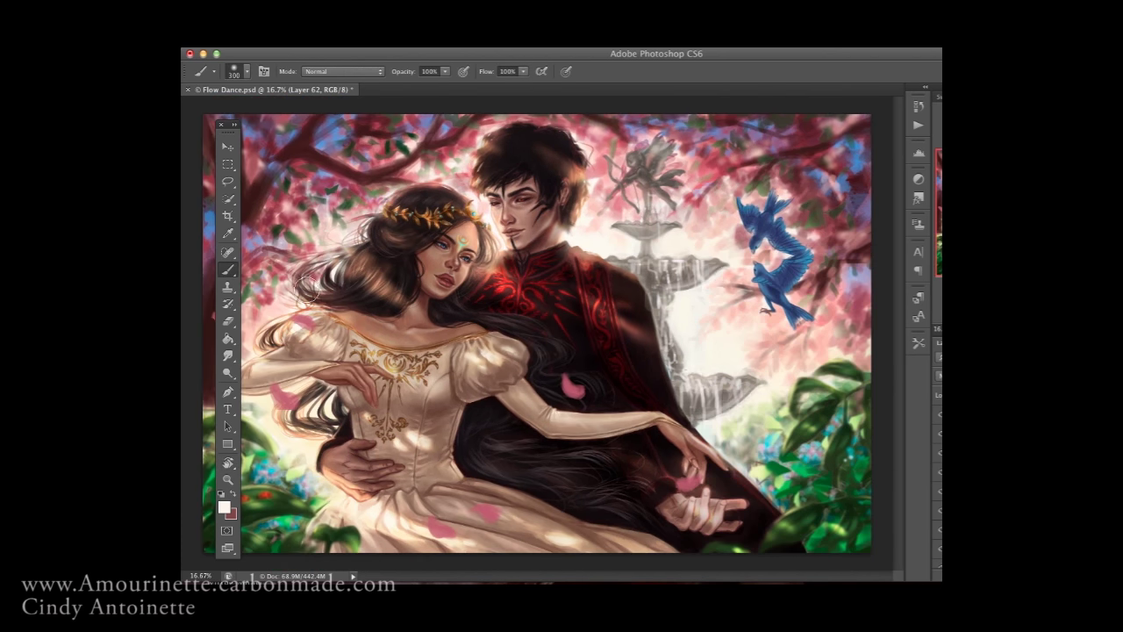
{"action": "key", "text": "e"}
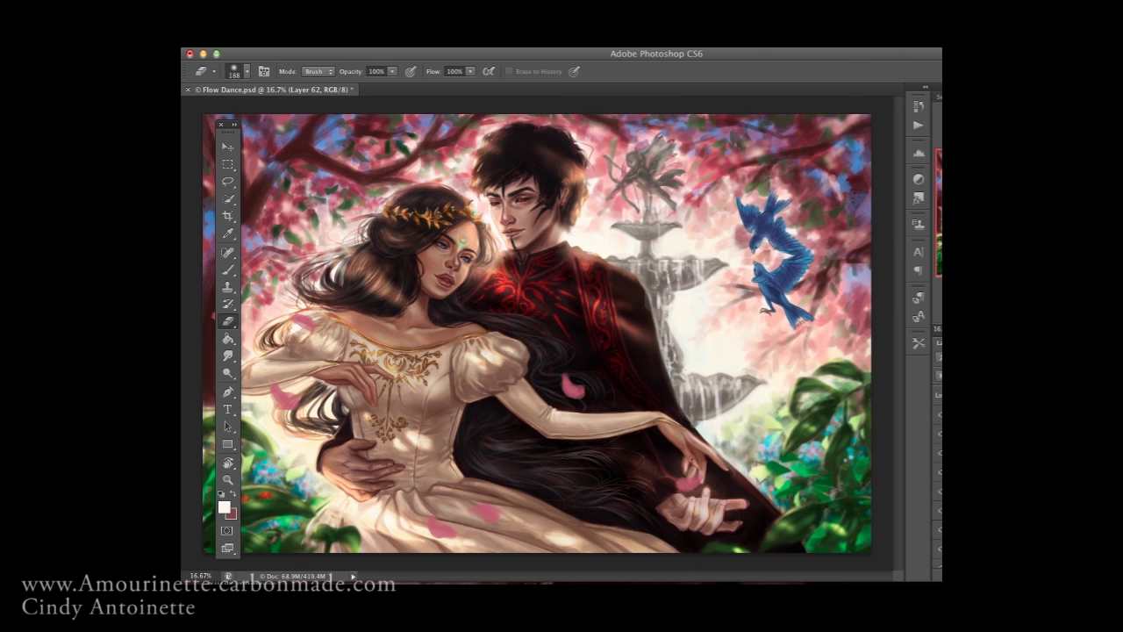
{"action": "key", "text": "alt+bracketleft"}
Touch up the background around the fountain's statue and small upper basin with sampled pink and a 93 px brush, and save the painting
{"action": "key", "text": "b"}
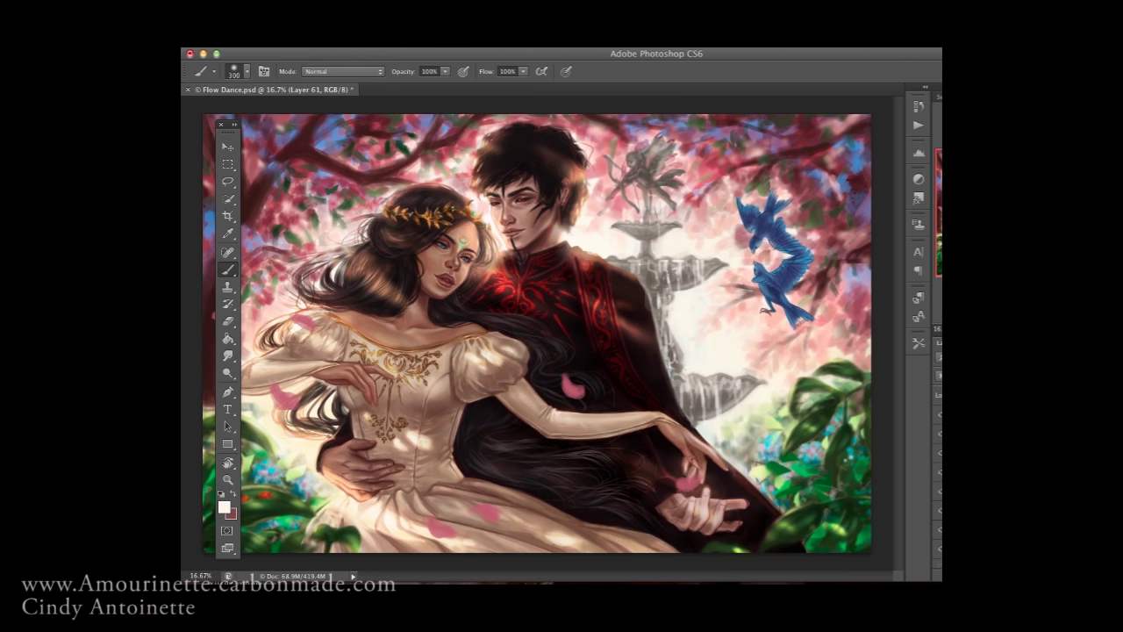
{"action": "left_click", "coordinate": [671, 136], "text": "alt"}
{"action": "key", "text": "alt+bracketleft"}
{"action": "left_click", "coordinate": [692, 214], "text": "alt"}
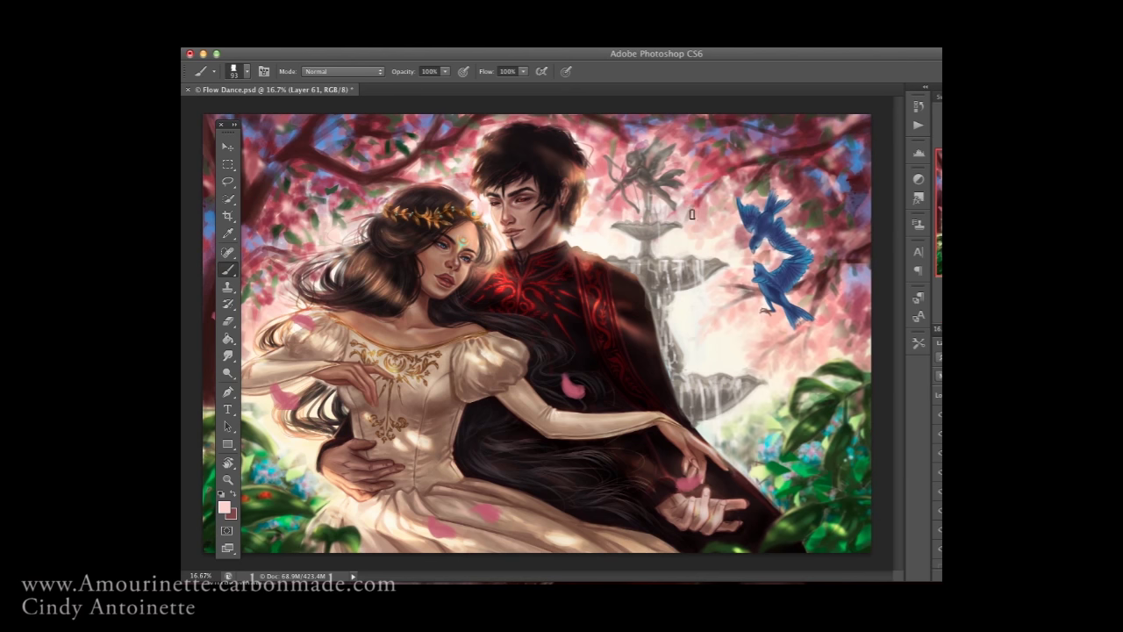
{"action": "key", "text": "ctrl+s"}
On a new layer, brush pale green light into the garden beside the woman's trailing hair with a 129 px soft brush
{"action": "left_click", "coordinate": [223, 506]}
{"action": "key", "text": "Return"}
{"action": "right_click", "coordinate": [722, 248]}
{"action": "key", "text": "Return"}
{"action": "key", "text": "ctrl+shift+alt+n"}
{"action": "mouse_move", "coordinate": [280, 445]}
{"action": "left_mouse_down"}
{"action": "mouse_move", "coordinate": [273, 418]}
{"action": "mouse_move", "coordinate": [296, 398]}
{"action": "left_mouse_up"}
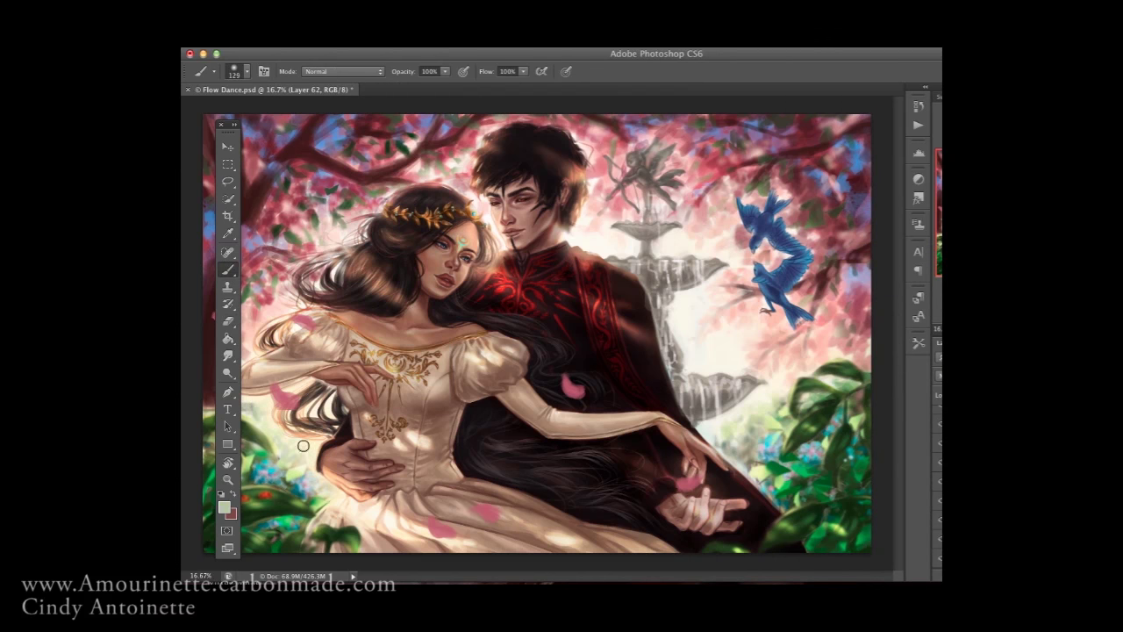
On another new layer, brush soft cream light around the woman's flowing hair with a 374 px soft brush
{"action": "right_click", "coordinate": [737, 243]}
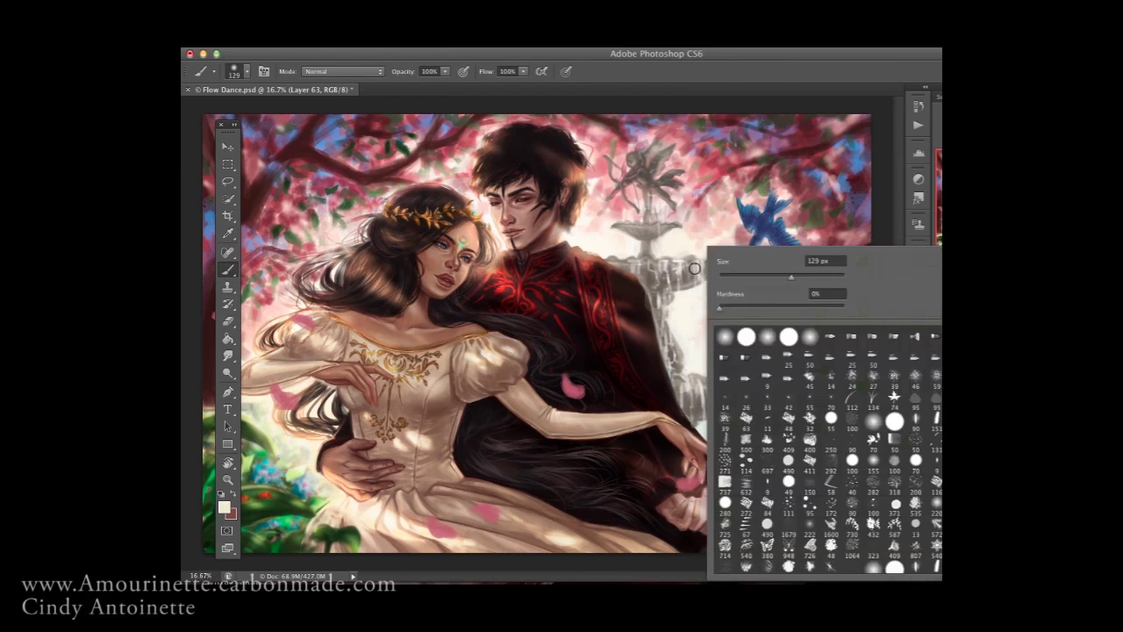
{"action": "key", "text": "Return"}
{"action": "key", "text": "ctrl+shift+alt+n"}
{"action": "key", "text": "e"}
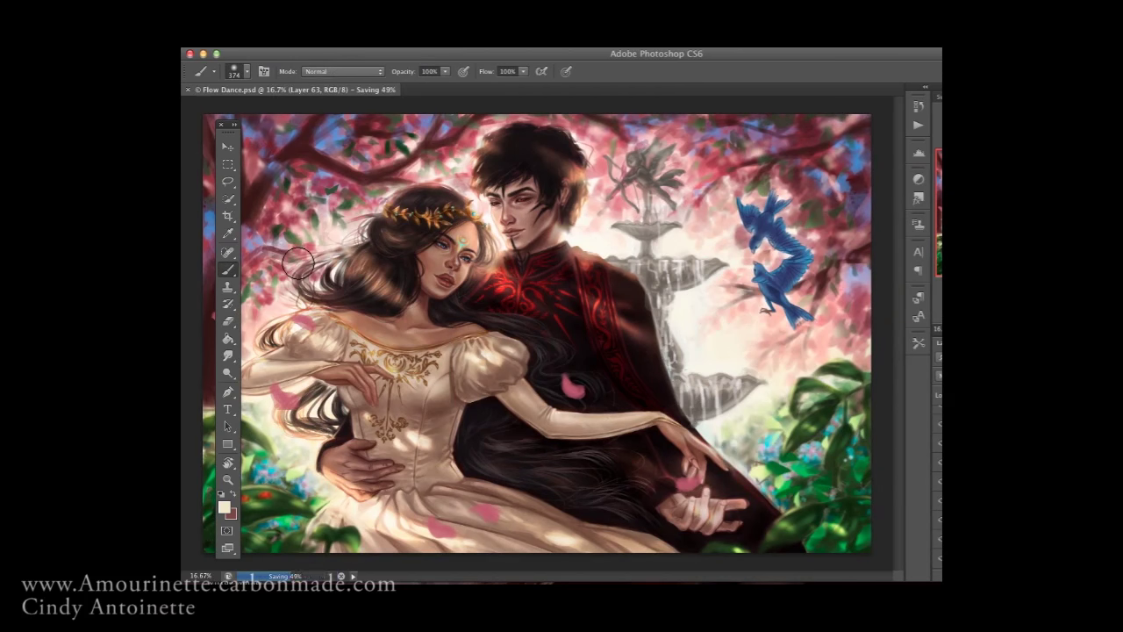
On a new layer, refine the woman's hair and near sleeve with brown tones, using a 52 px brush and a 416 px soft eraser
{"action": "key", "text": "ctrl+shift+alt+n"}
{"action": "key", "text": "b"}
{"action": "right_click", "coordinate": [595, 245]}
{"action": "key", "text": "Return"}
{"action": "left_click", "coordinate": [228, 478]}
{"action": "left_click", "coordinate": [508, 208]}
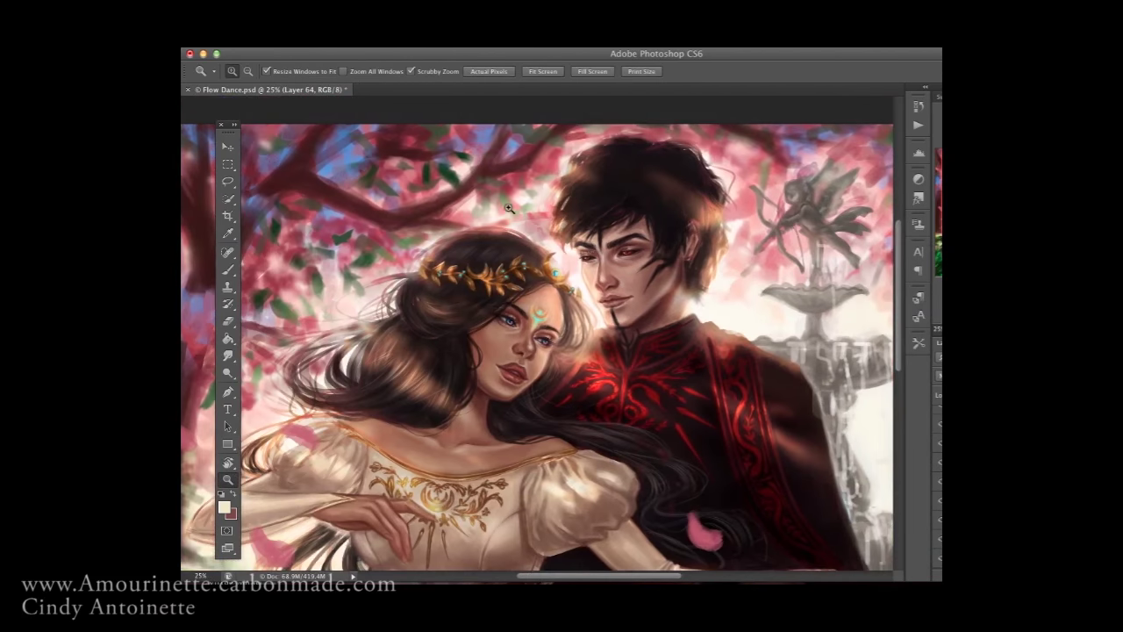
{"action": "scroll", "coordinate": [512, 189], "scroll_direction": "down", "scroll_amount": 3}
{"action": "key", "text": "e"}
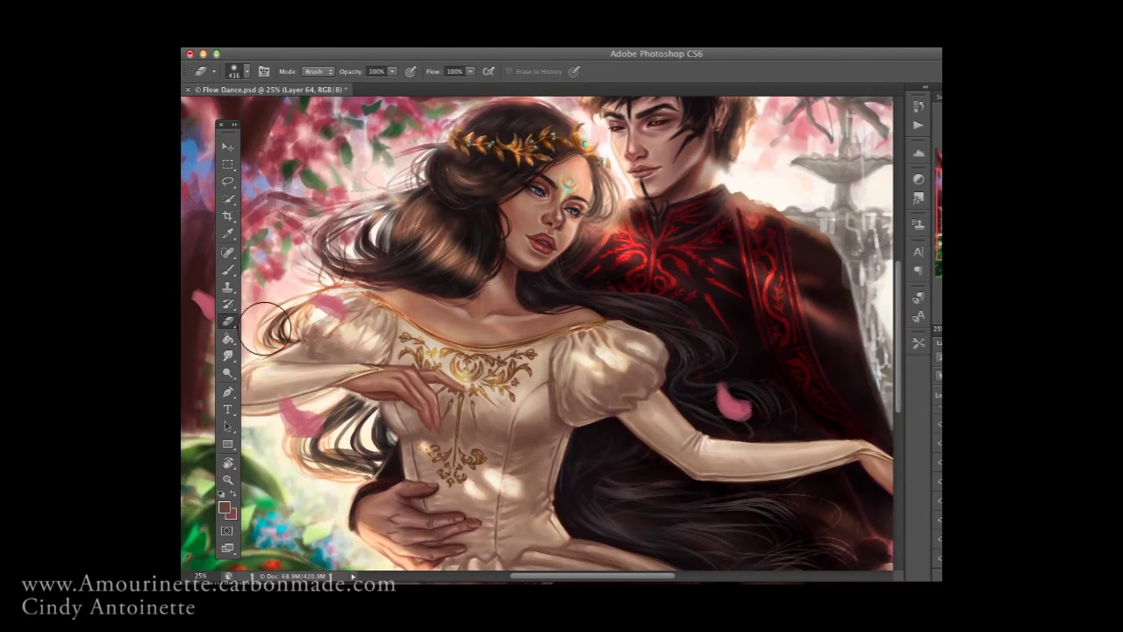
{"action": "key", "text": "b"}
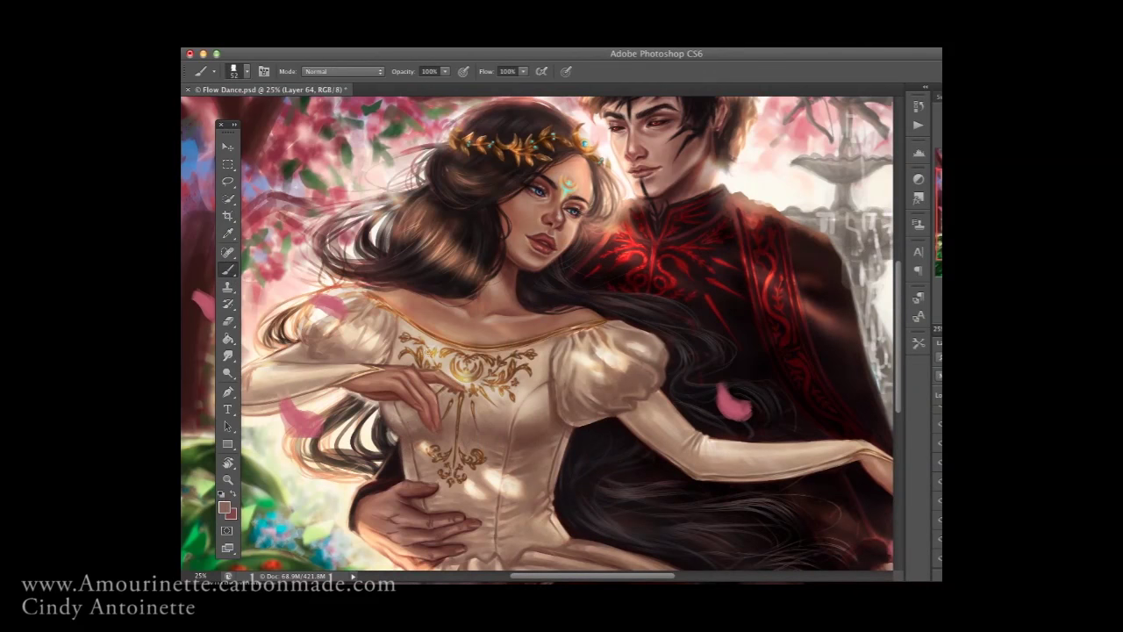
Refine the puffed sleeve with a brown 27 px brush and darken the black hair below it with a 111 px brush
{"action": "scroll", "coordinate": [617, 381], "scroll_direction": "down", "scroll_amount": 2}
{"action": "key", "text": "r"}
{"action": "mouse_move", "coordinate": [570, 421]}
{"action": "left_mouse_down"}
{"action": "mouse_move", "coordinate": [537, 175]}
{"action": "mouse_move", "coordinate": [377, 425]}
{"action": "mouse_move", "coordinate": [387, 482]}
{"action": "mouse_move", "coordinate": [456, 377]}
{"action": "mouse_move", "coordinate": [491, 263]}
{"action": "left_mouse_up"}
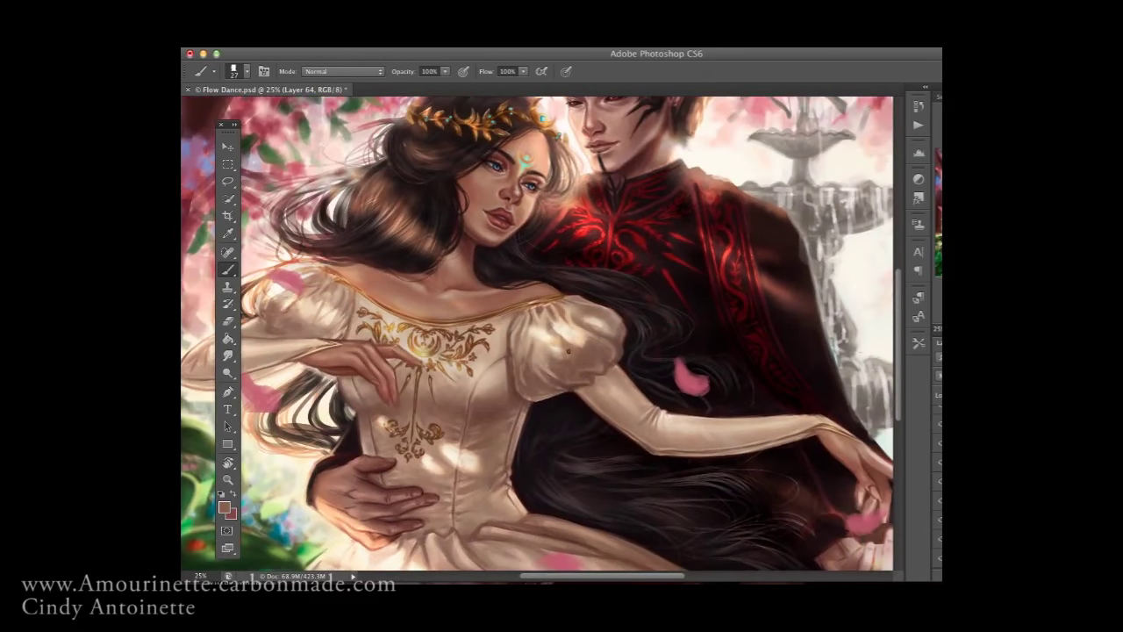
{"action": "key", "text": "b"}
{"action": "right_click", "coordinate": [501, 254]}
{"action": "key", "text": "Escape"}
{"action": "right_click", "coordinate": [520, 443]}
{"action": "key", "text": "Escape"}
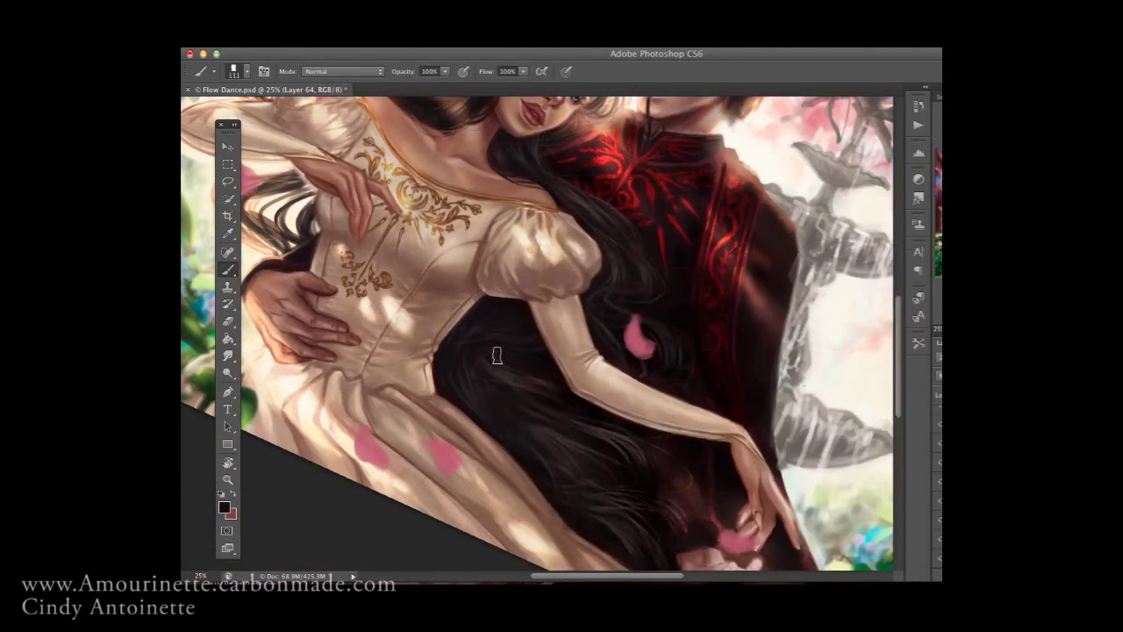
Refine the man's hair with a dark 23 px brush and 100 px eraser, and clean the woman's hair outline with a pale 47 px brush
{"action": "key", "text": "r"}
{"action": "mouse_move", "coordinate": [496, 356]}
{"action": "left_mouse_down"}
{"action": "mouse_move", "coordinate": [432, 324]}
{"action": "mouse_move", "coordinate": [526, 263]}
{"action": "left_mouse_up"}
{"action": "left_click_drag", "start_coordinate": [605, 181], "coordinate": [579, 180]}
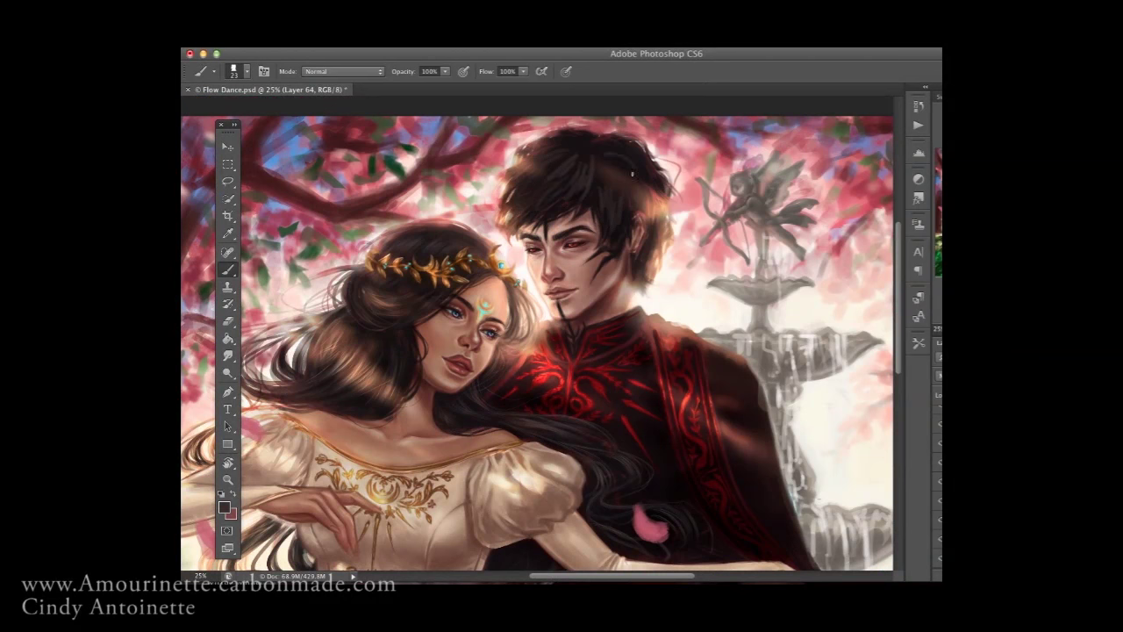
{"action": "left_click", "coordinate": [234, 321]}
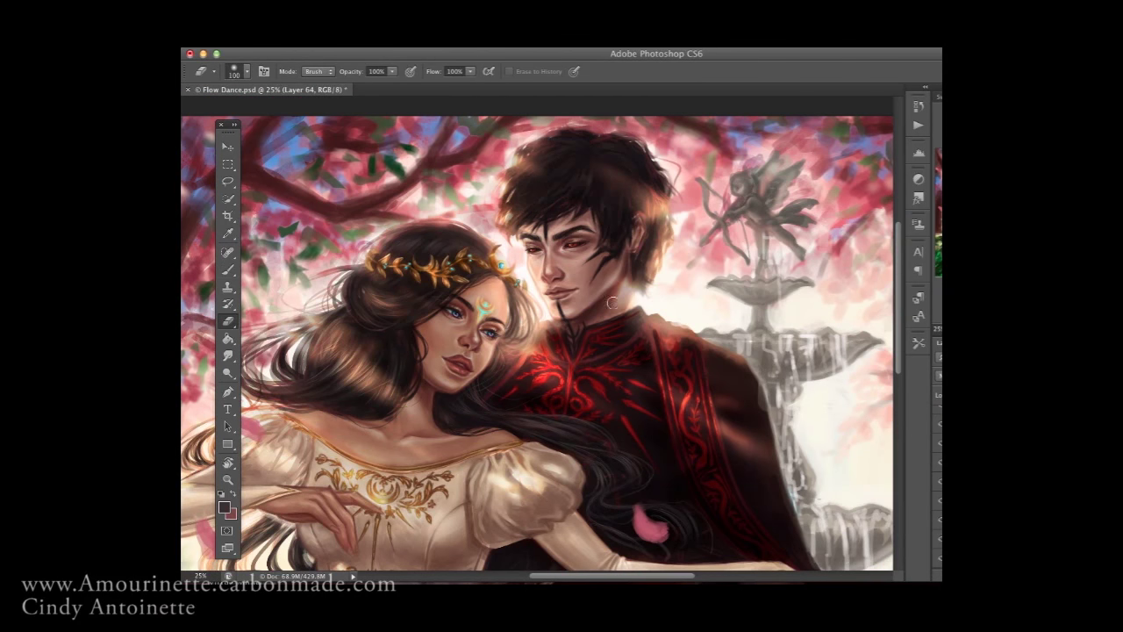
{"action": "key", "text": "b"}
{"action": "left_click", "coordinate": [363, 247], "text": "alt"}
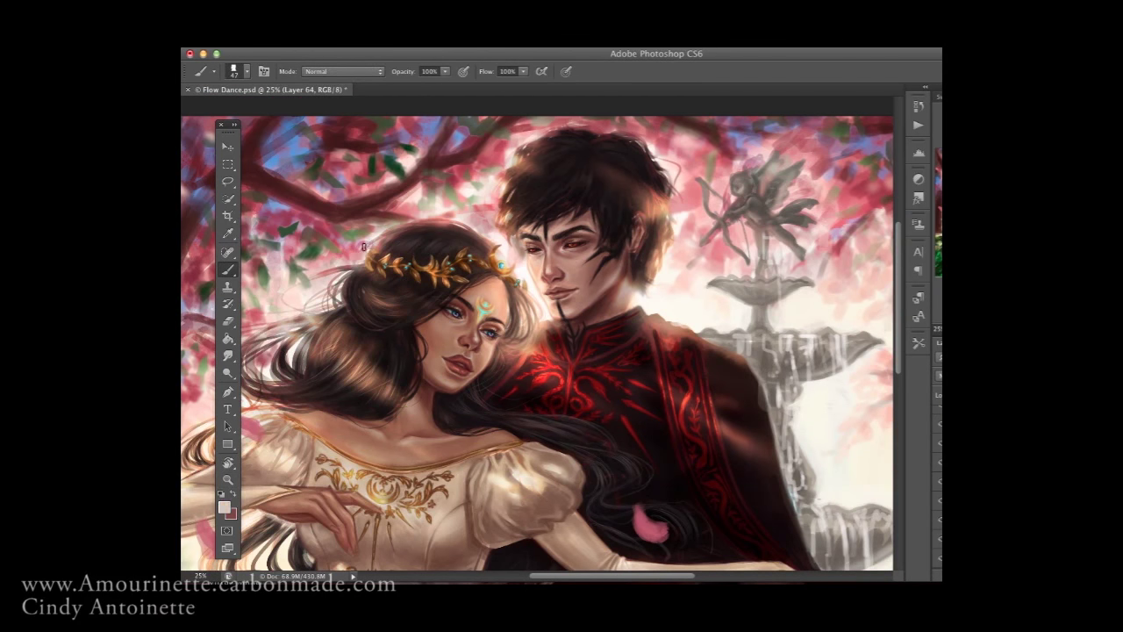
Refine the turquoise areas of the crescent mark on the woman's forehead with a 4 px brush and sampled colour
{"action": "key", "text": "z"}
{"action": "left_click_drag", "start_coordinate": [358, 178], "coordinate": [456, 178]}
{"action": "key", "text": "ctrl+0"}
{"action": "left_click_drag", "start_coordinate": [473, 290], "coordinate": [561, 290]}
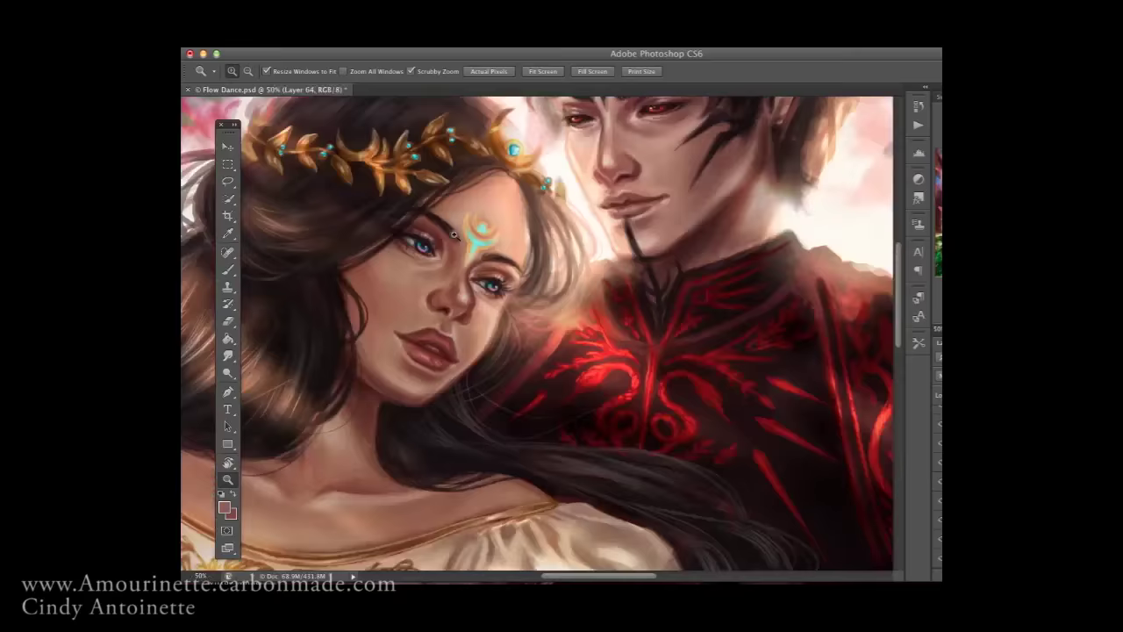
{"action": "key", "text": "r"}
{"action": "left_click_drag", "start_coordinate": [527, 333], "coordinate": [614, 263]}
{"action": "key", "text": "b"}
{"action": "right_click", "coordinate": [702, 286]}
{"action": "type", "text": "4"}
{"action": "key", "text": "Return"}
{"action": "left_click", "coordinate": [629, 315], "text": "alt"}
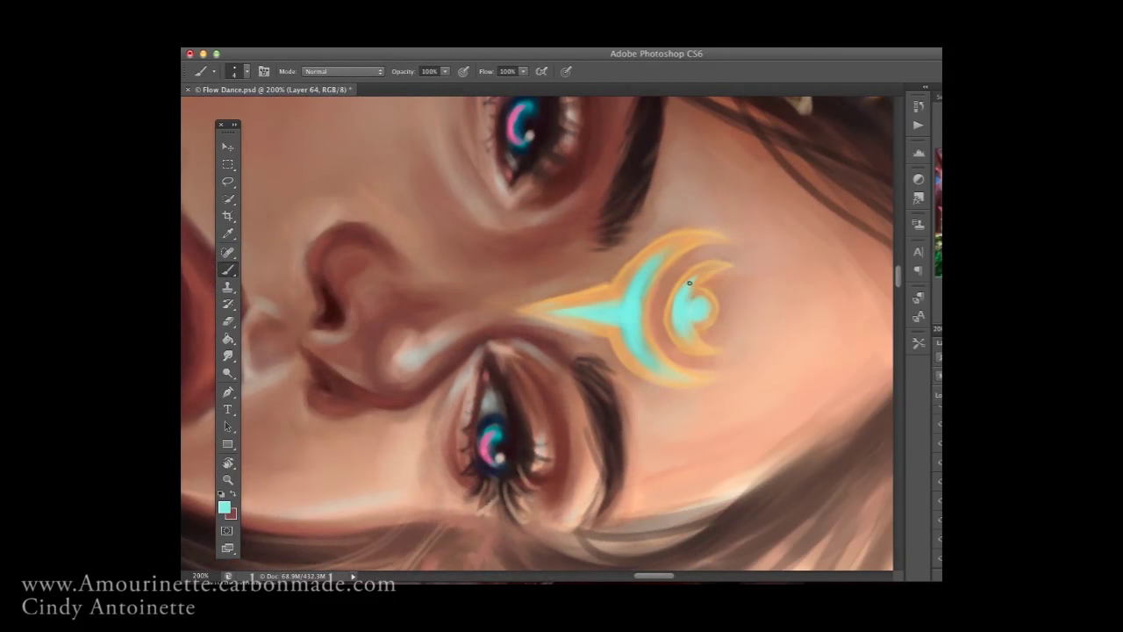
Touch up the forehead mark's details with a 5 px brush and save the painting
{"action": "right_click", "coordinate": [654, 263]}
{"action": "type", "text": "5"}
{"action": "key", "text": "Return"}
{"action": "key", "text": "ctrl+0"}
{"action": "key", "text": "r"}
{"action": "key", "text": "ctrl+s"}
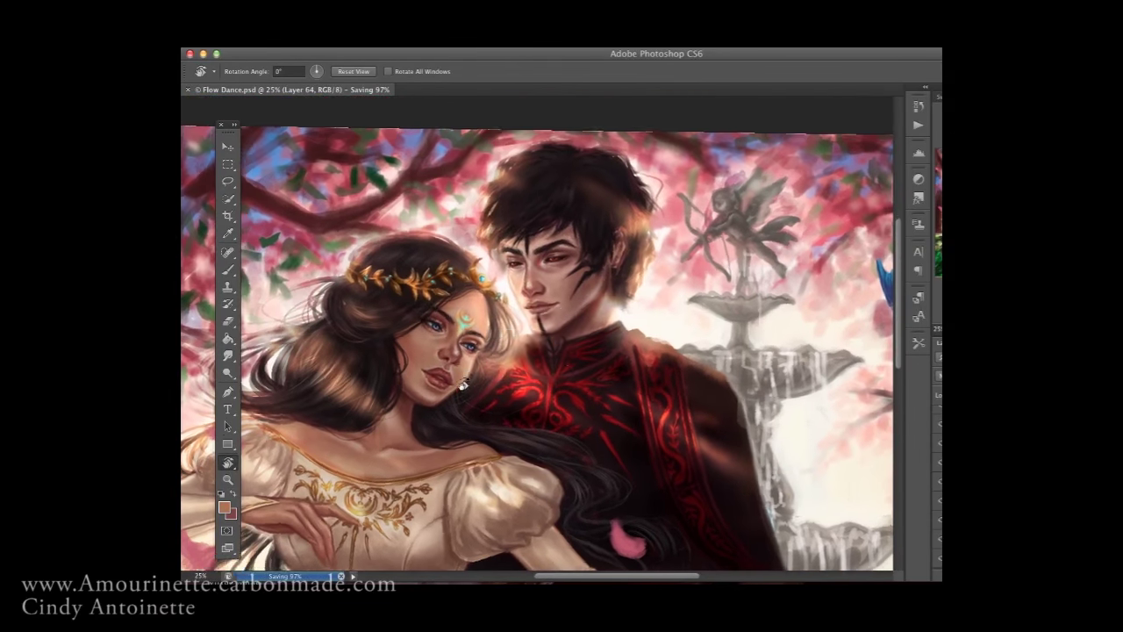
On a new layer, paint over the tree trunk with dark brown and muted purple tones, using 45 px and 76 px round brushes
{"action": "key", "text": "b"}
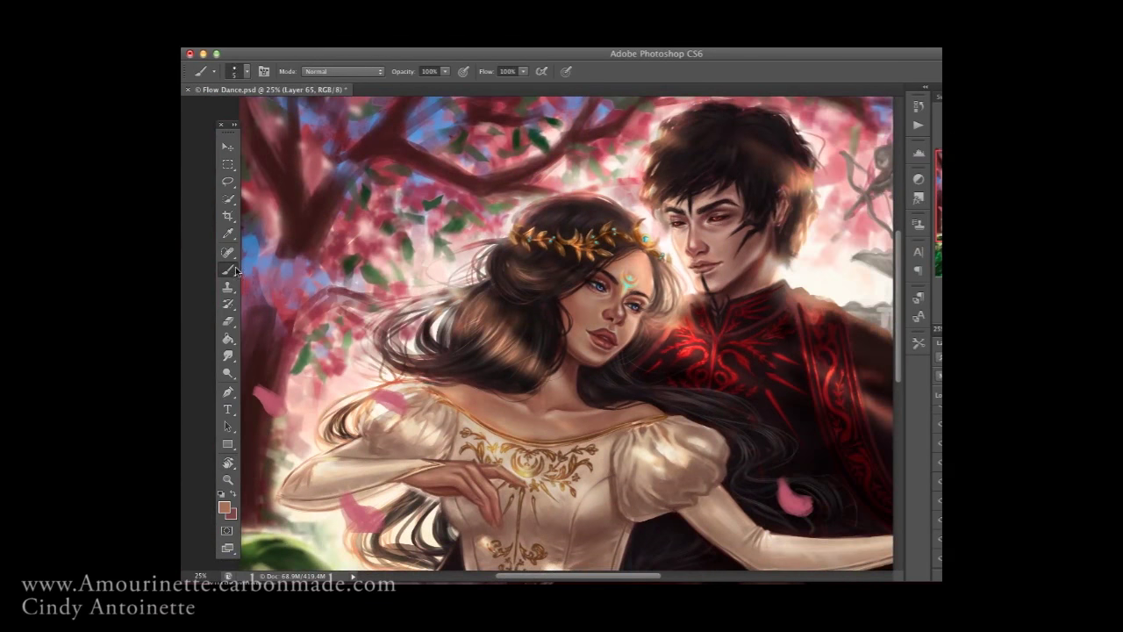
{"action": "right_click", "coordinate": [326, 239]}
{"action": "key", "text": "Escape"}
{"action": "key", "text": "ctrl+shift+alt+n"}
{"action": "key", "text": "e"}
{"action": "key", "text": "b"}
{"action": "left_click_drag", "start_coordinate": [351, 225], "coordinate": [335, 244]}
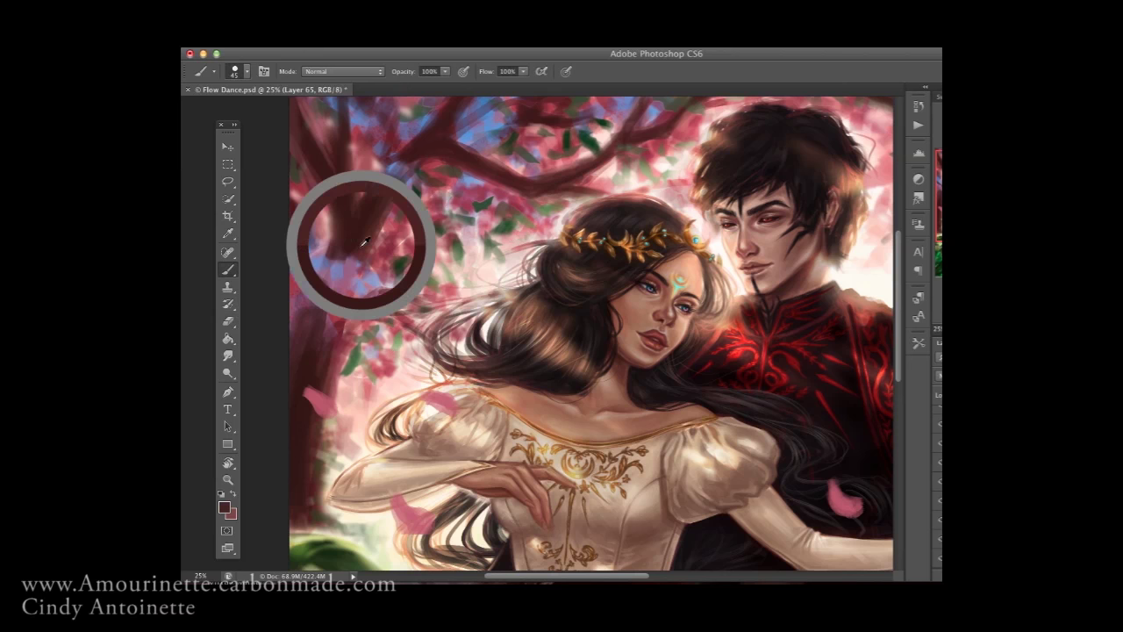
{"action": "scroll", "coordinate": [351, 246], "scroll_direction": "left", "scroll_amount": 3}
{"action": "right_click", "coordinate": [349, 239]}
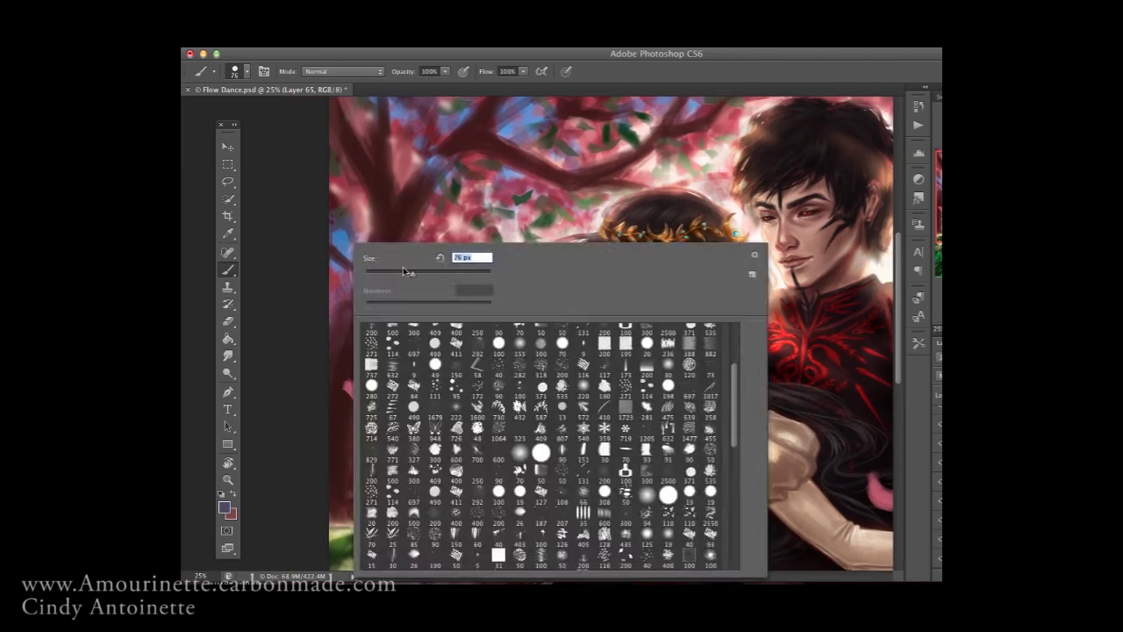
{"action": "key", "text": "Return"}
Sample a blue from the tree, add a new layer and flip the canvas horizontally
{"action": "left_click", "coordinate": [393, 332], "text": "alt"}
{"action": "key", "text": "ctrl+shift+alt+n"}
{"action": "left_click", "coordinate": [351, 9]}
{"action": "mouse_move", "coordinate": [389, 178]}
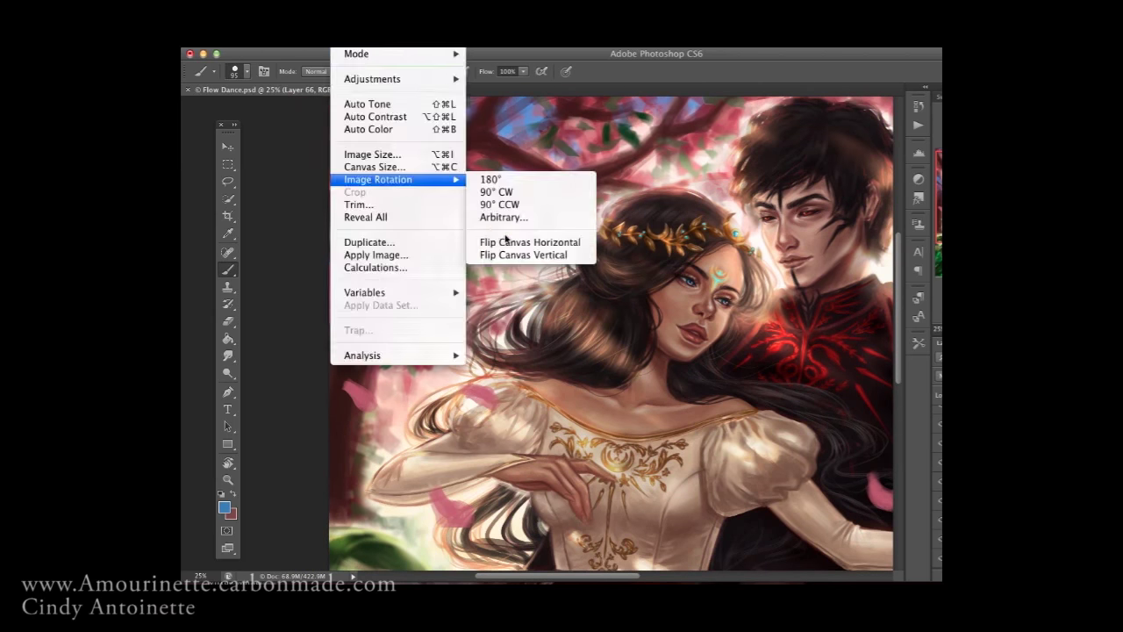
{"action": "left_click", "coordinate": [531, 245]}
Enable Shape Dynamics for the 54 px brush and paint light blue blossoms along the branch beside the woman's hair
{"action": "key", "text": "F5"}
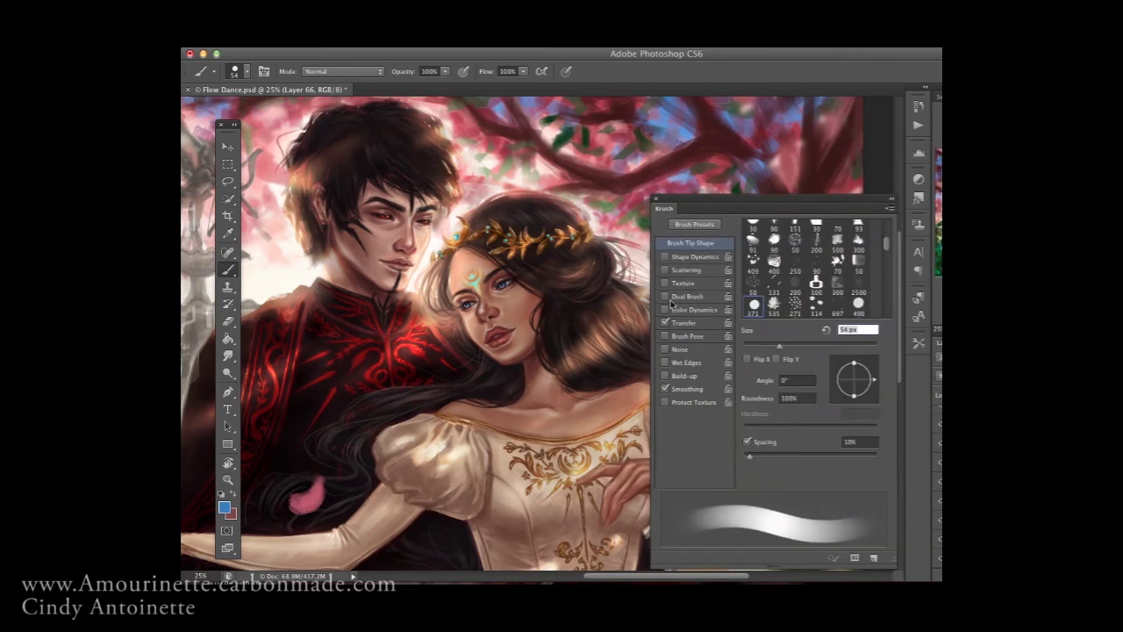
{"action": "left_click", "coordinate": [689, 254]}
{"action": "key", "text": "F5"}
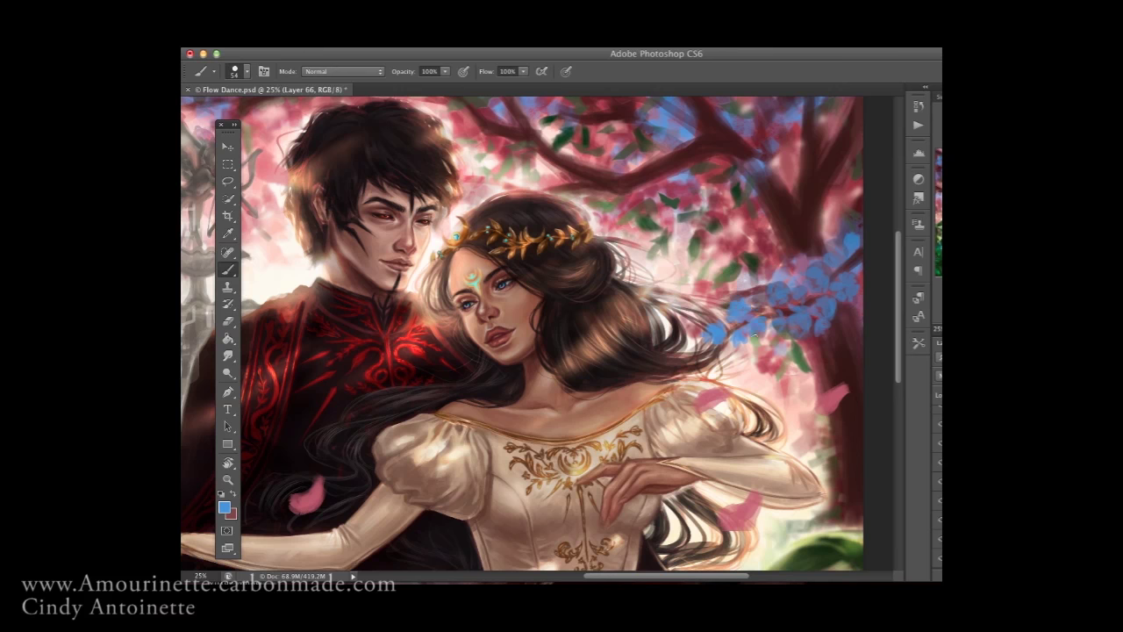
Extend the blue blossom cluster toward the woman's shoulder with small petals, using sampled blue and a 14 px brush
{"action": "key", "text": "bracketleft"}
{"action": "key", "text": "bracketleft"}
{"action": "left_click", "coordinate": [763, 313], "text": "alt"}
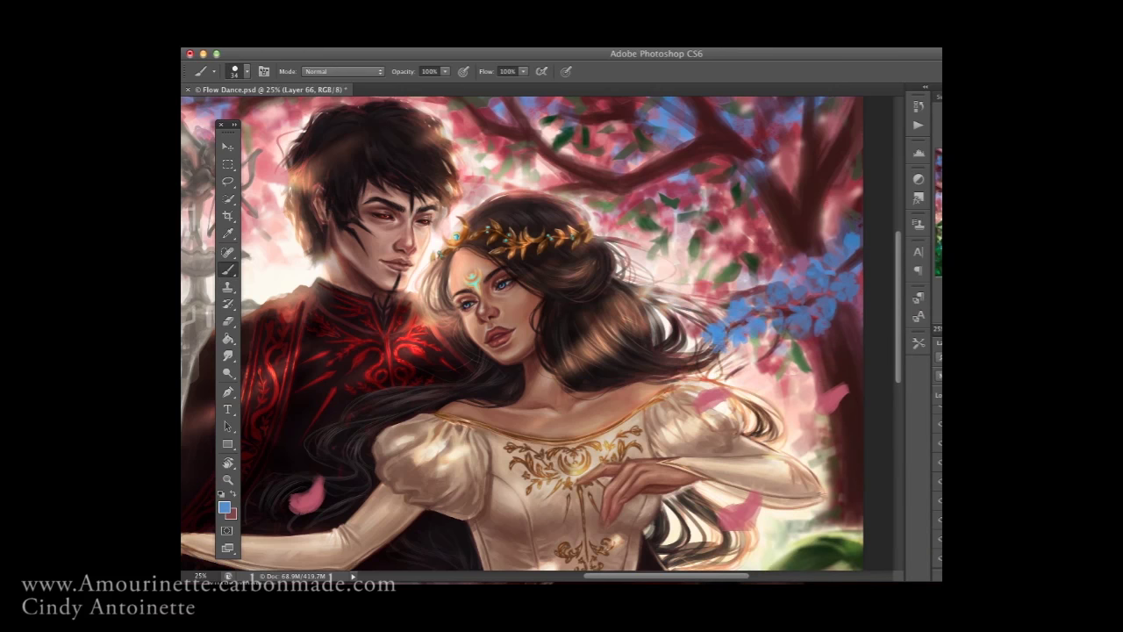
{"action": "left_click_drag", "start_coordinate": [712, 390], "coordinate": [783, 333]}
{"action": "key", "text": "bracketright"}
{"action": "key", "text": "bracketright"}
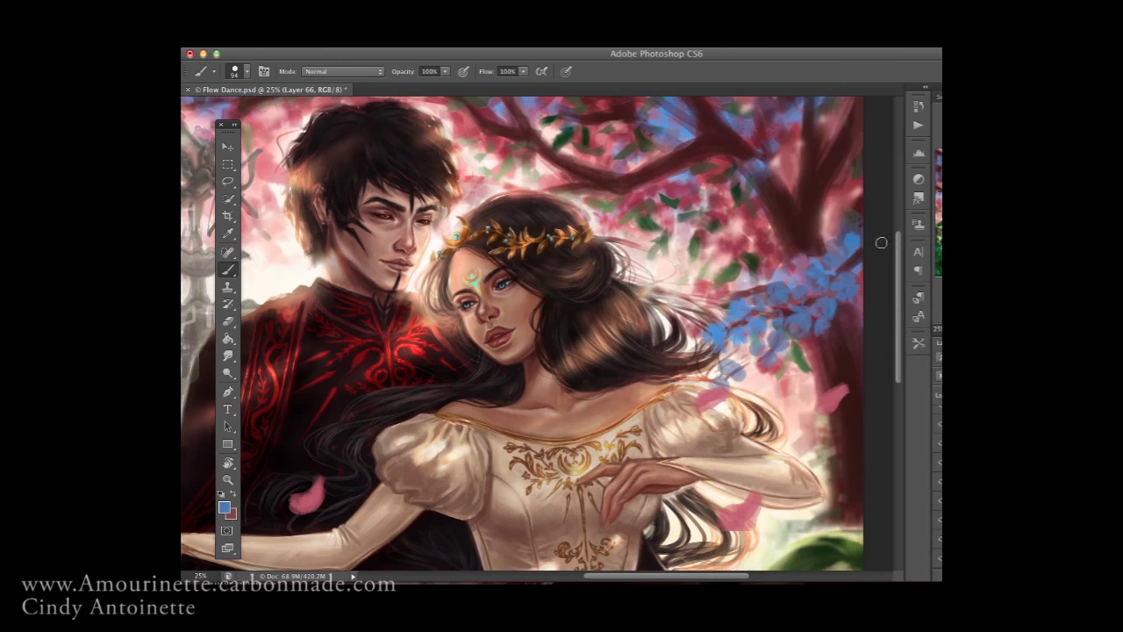
Enlarge and slightly rotate the blue blossom cluster with Free Transform to fit the branch by the trunk
{"action": "key", "text": "ctrl+t"}
{"action": "left_click_drag", "start_coordinate": [712, 202], "coordinate": [843, 263]}
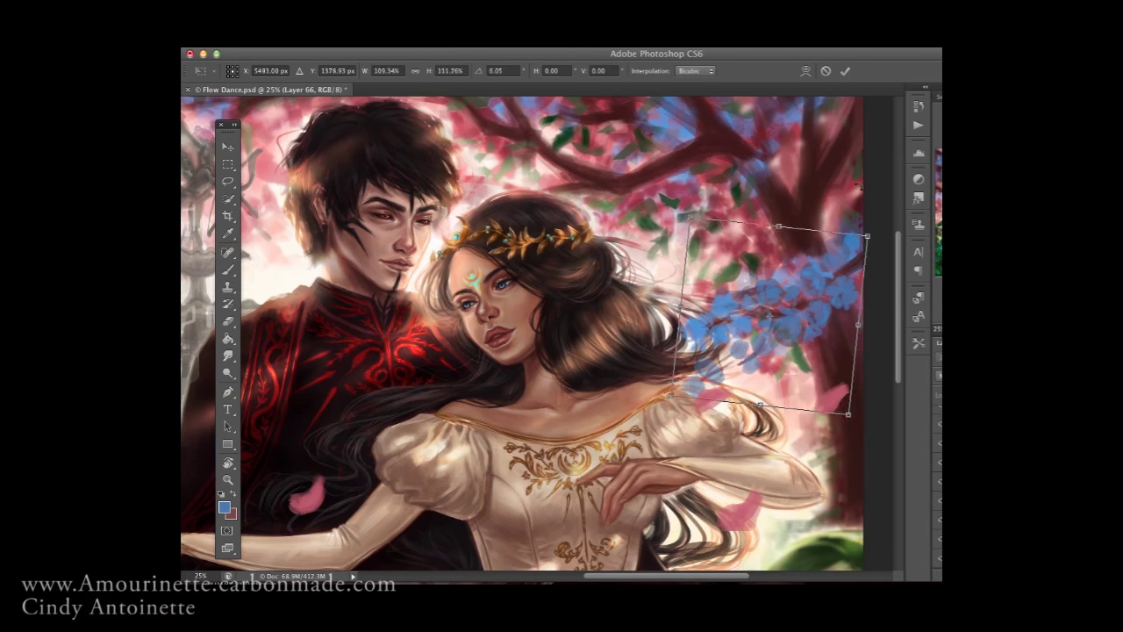
{"action": "key", "text": "Return"}
On a new layer, tint parts of the blue blossom cluster rose with a 94 px soft brush at 0% hardness
{"action": "key", "text": "ctrl+shift+alt+n"}
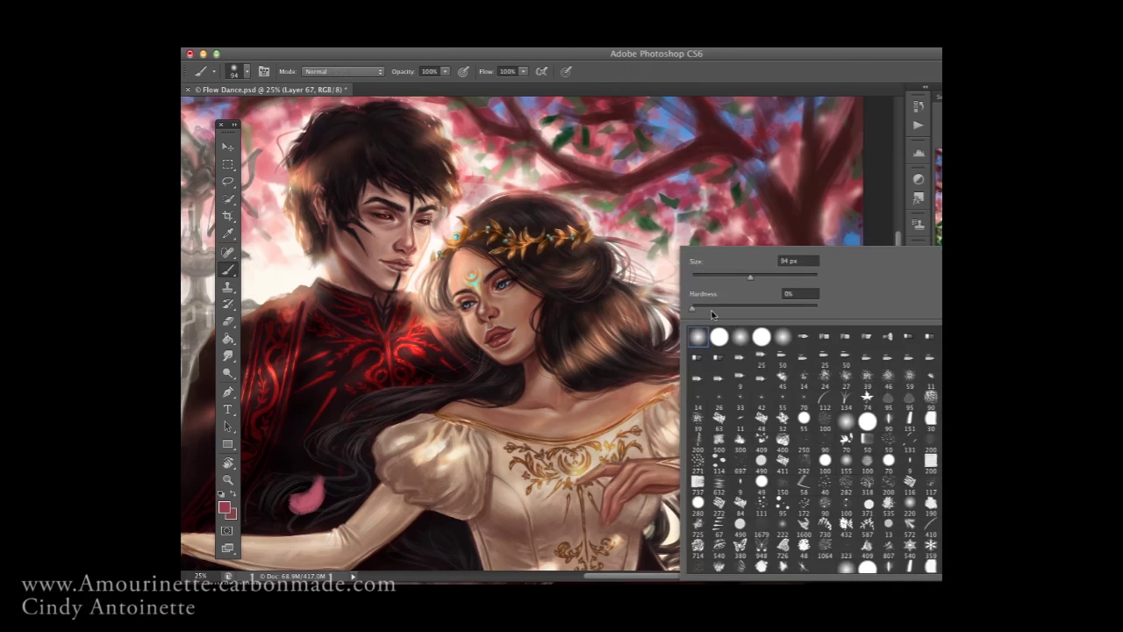
{"action": "left_click_drag", "start_coordinate": [805, 265], "coordinate": [822, 274]}
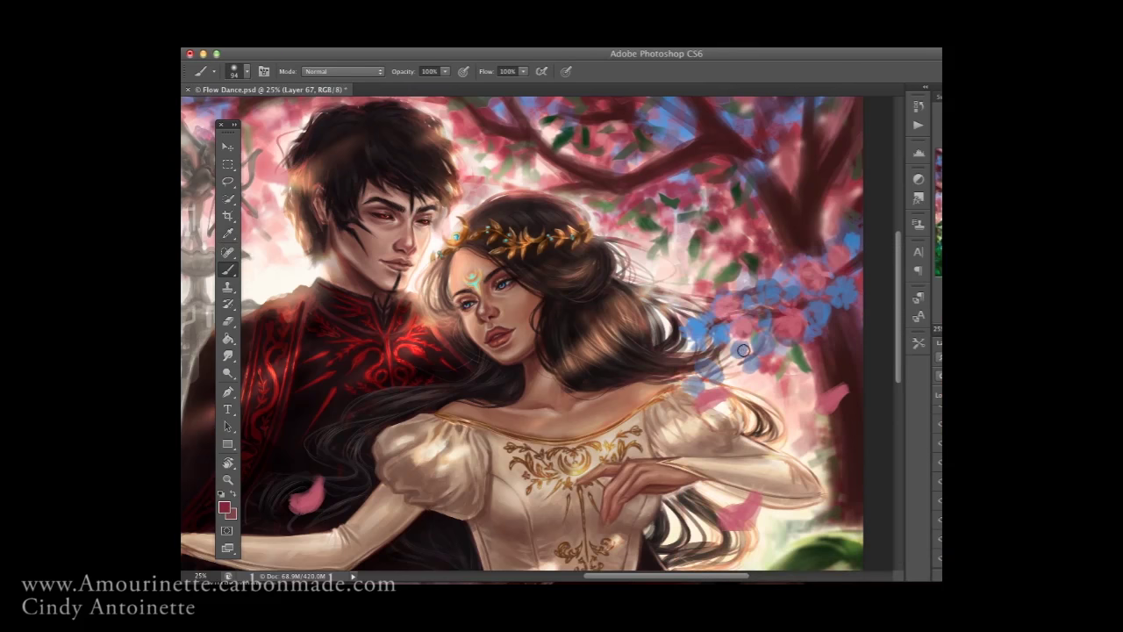
{"action": "left_click_drag", "start_coordinate": [737, 320], "coordinate": [787, 352]}
Duplicate the blossom layer and place the copy over the tree's upper branches, scaled to 127.66% and rotated 13.58 degrees
{"action": "key", "text": "z"}
{"action": "left_click", "coordinate": [561, 424], "text": "alt"}
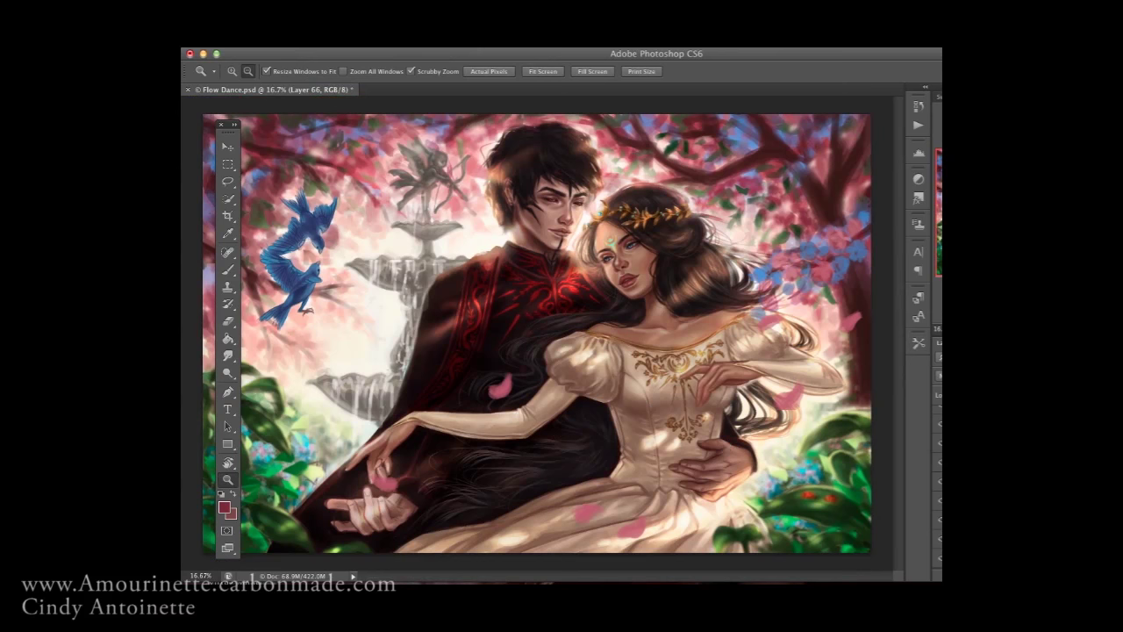
{"action": "key", "text": "ctrl+j"}
{"action": "key", "text": "ctrl+t"}
{"action": "left_click_drag", "start_coordinate": [816, 264], "coordinate": [781, 153]}
{"action": "left_click_drag", "start_coordinate": [869, 101], "coordinate": [830, 139]}
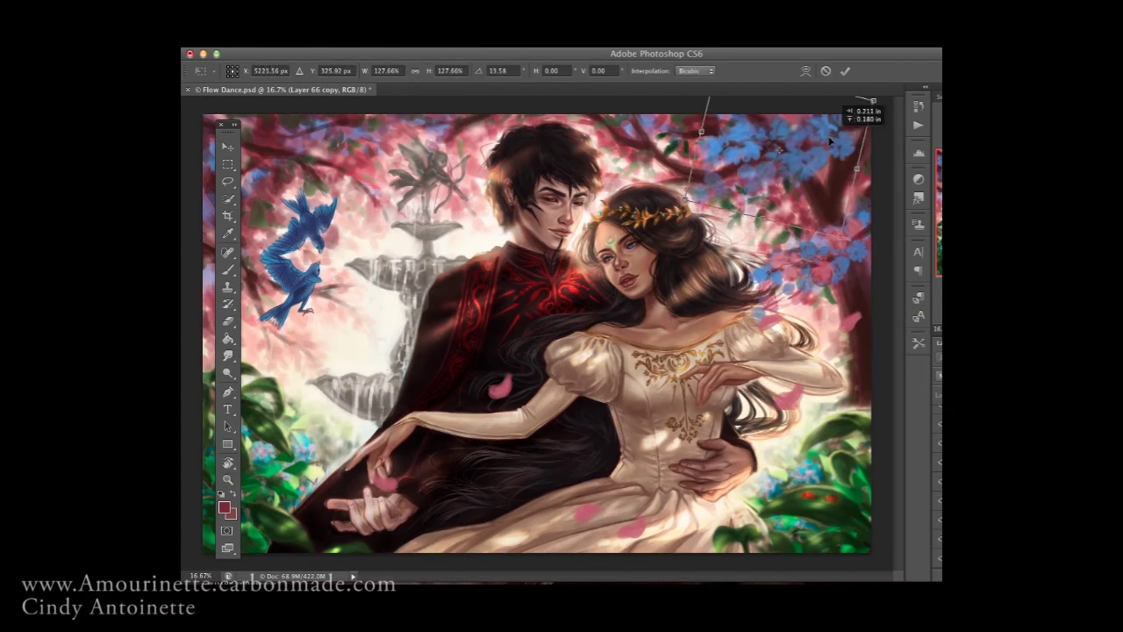
{"action": "key", "text": "Return"}
Duplicate the blossom cluster again and reposition the copy below the upper blossoms
{"action": "key", "text": "ctrl+j"}
{"action": "key", "text": "z"}
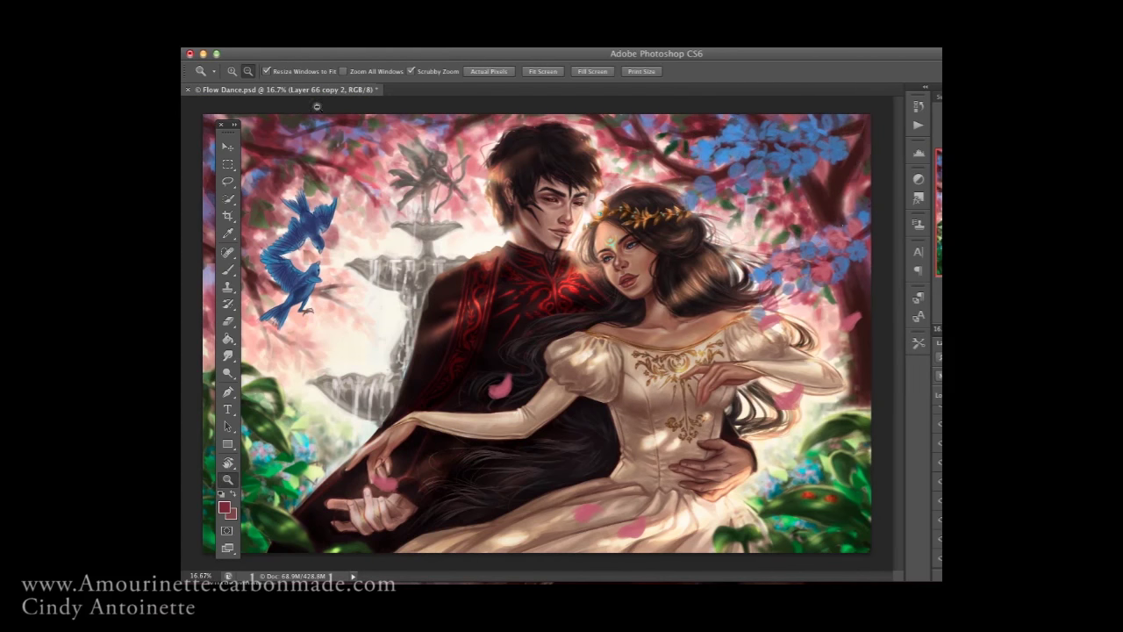
{"action": "key", "text": "ctrl+t"}
{"action": "mouse_move", "coordinate": [764, 197]}
{"action": "left_mouse_down"}
{"action": "mouse_move", "coordinate": [794, 184]}
{"action": "mouse_move", "coordinate": [770, 180]}
{"action": "left_mouse_up"}
{"action": "key", "text": "Return"}
{"action": "key", "text": "e"}
{"action": "right_click", "coordinate": [770, 180]}
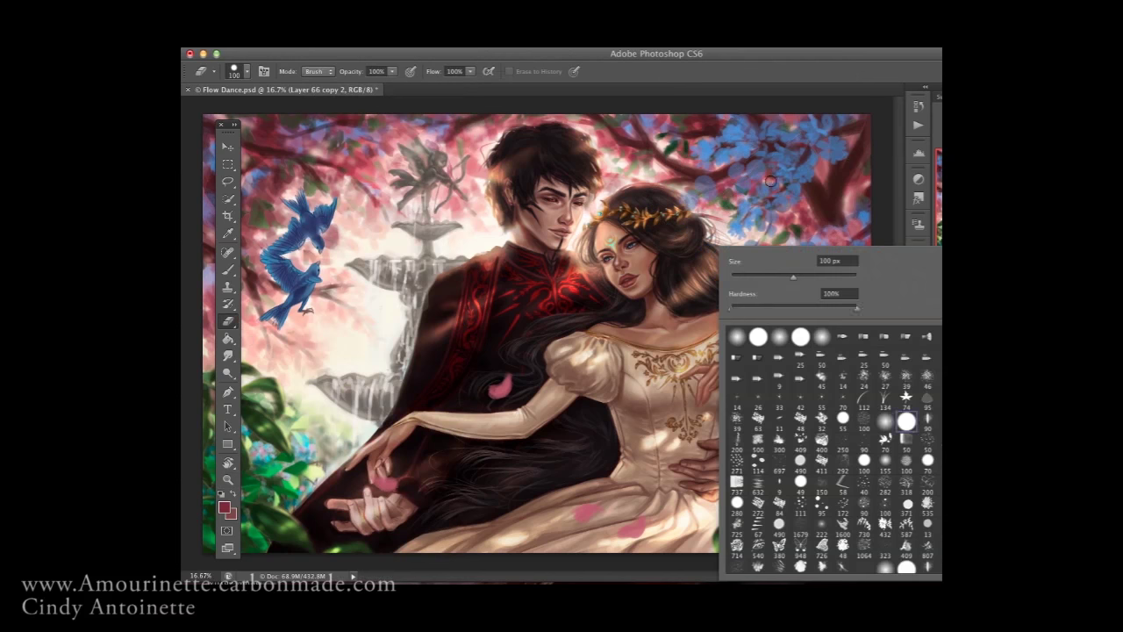
{"action": "key", "text": "Escape"}
Transform the second blossom copy to 113.78% width and 106.78% height, rotated 2.08 degrees, between the two other clusters
{"action": "key", "text": "ctrl+t"}
{"action": "mouse_move", "coordinate": [850, 123]}
{"action": "left_mouse_down"}
{"action": "mouse_move", "coordinate": [870, 105]}
{"action": "mouse_move", "coordinate": [816, 100]}
{"action": "left_mouse_up"}
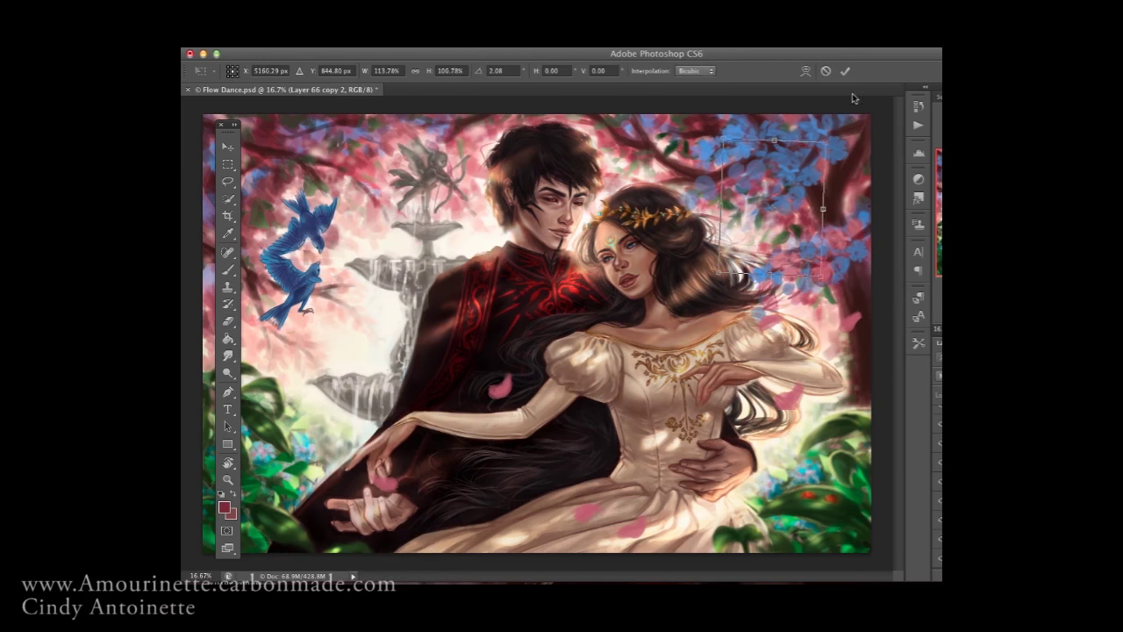
{"action": "key", "text": "Return"}
Trim the second blossom copy with a 184 px soft eraser and save the painting
{"action": "right_click", "coordinate": [715, 219]}
{"action": "left_click_drag", "start_coordinate": [772, 234], "coordinate": [807, 233]}
{"action": "key", "text": "Escape"}
{"action": "key", "text": "super+s"}
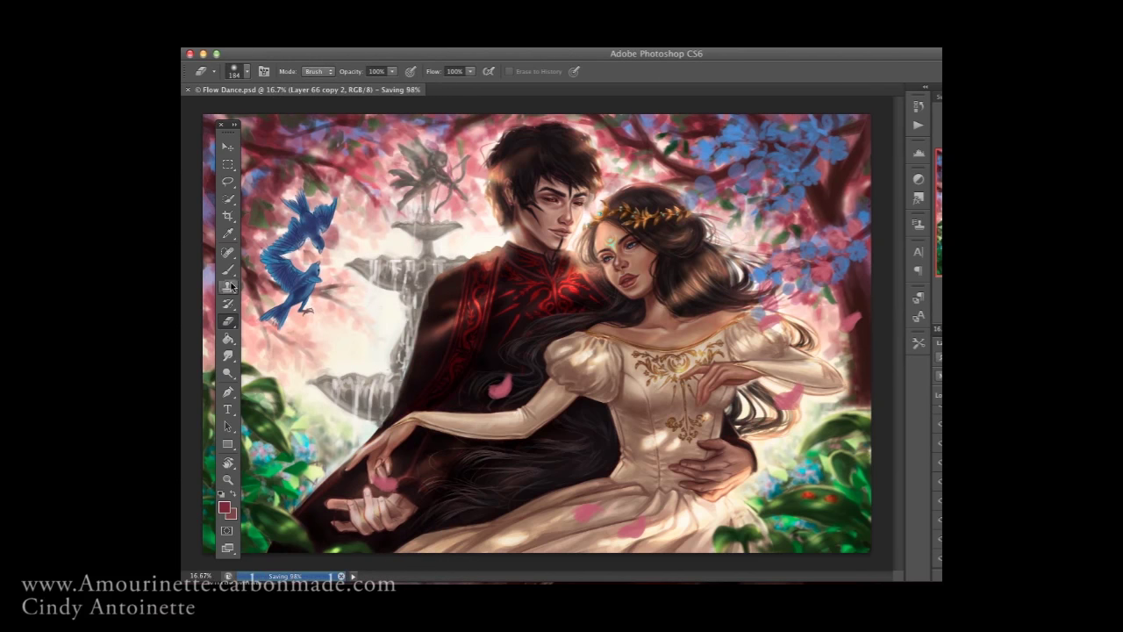
Paint individual blue petals along the tree's right side on a new layer with a hard 69 px brush, enlarged to 108 px
{"action": "key", "text": "z"}
{"action": "key", "text": "b"}
{"action": "left_click", "coordinate": [652, 158], "text": "alt"}
{"action": "right_click", "coordinate": [653, 158]}
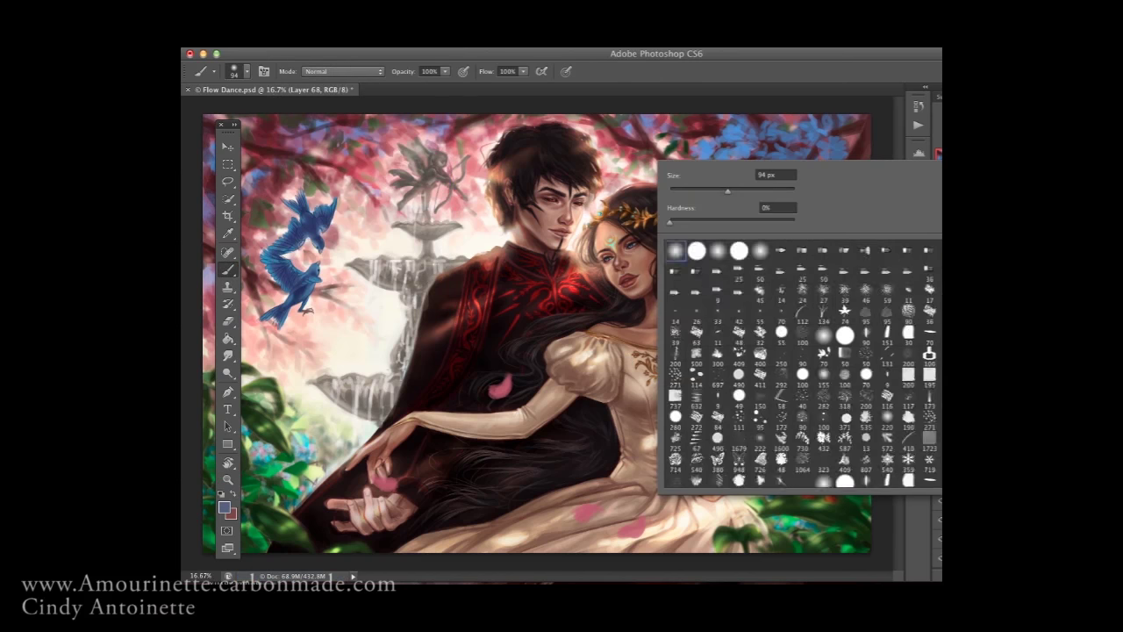
{"action": "double_click", "coordinate": [707, 268]}
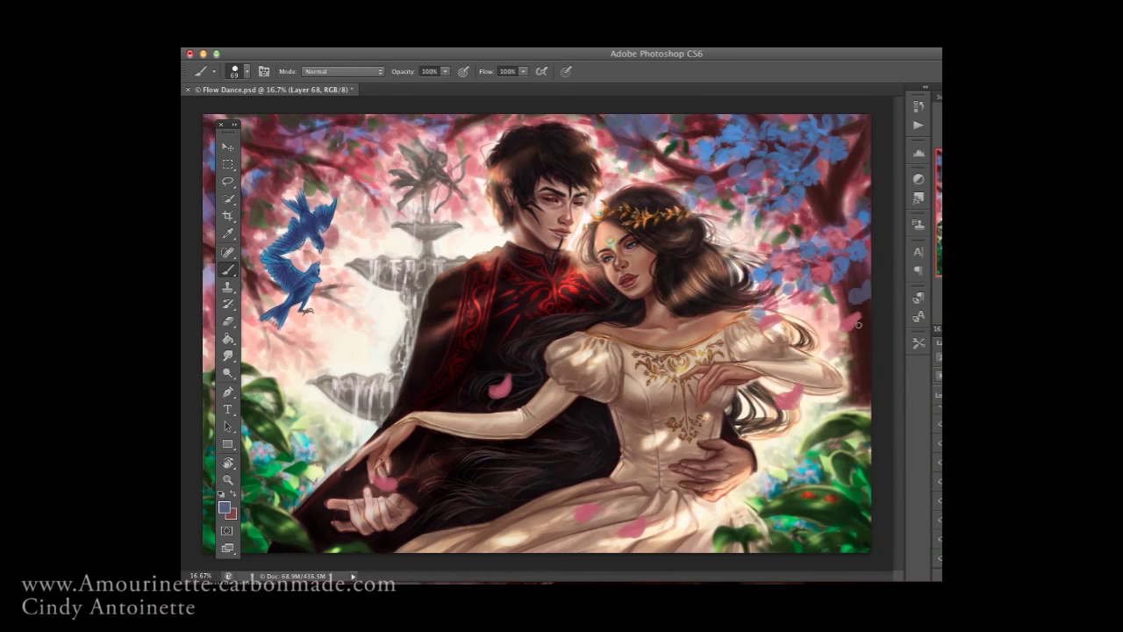
{"action": "left_click_drag", "start_coordinate": [853, 171], "coordinate": [864, 192]}
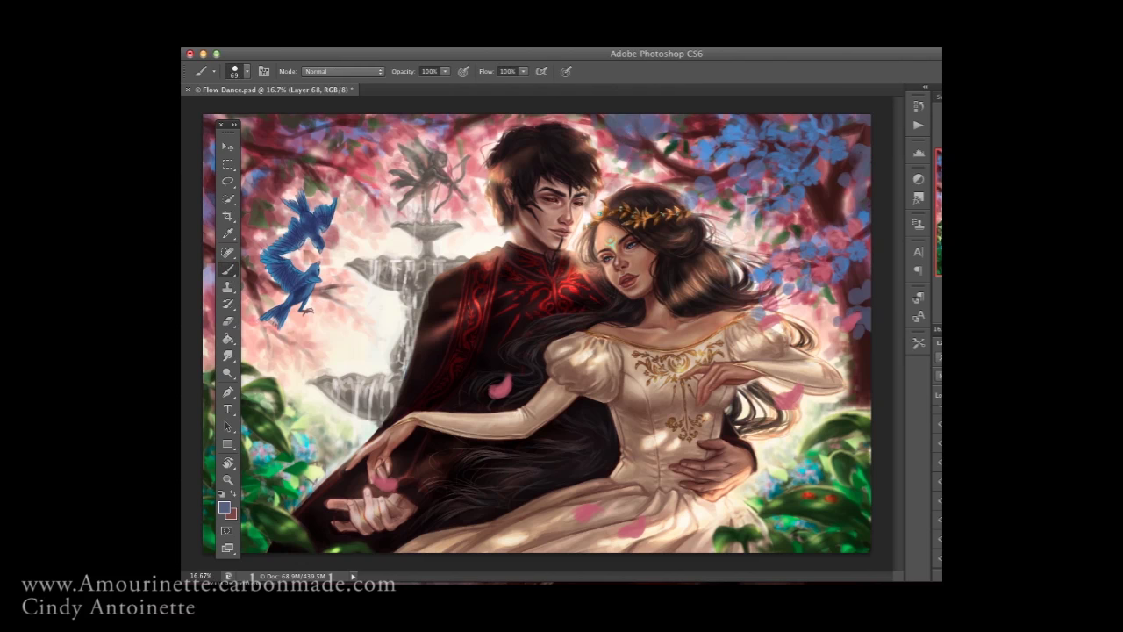
{"action": "key", "text": "bracketright"}
{"action": "key", "text": "bracketright"}
{"action": "key", "text": "bracketright"}
{"action": "key", "text": "bracketright"}
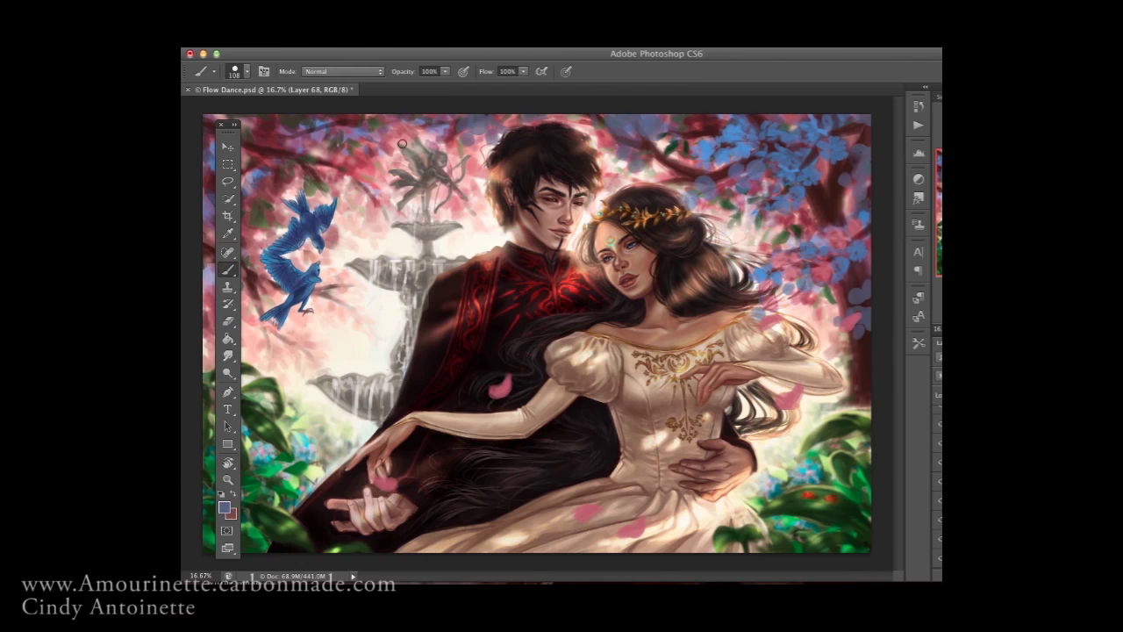
{"action": "left_click", "coordinate": [228, 479]}
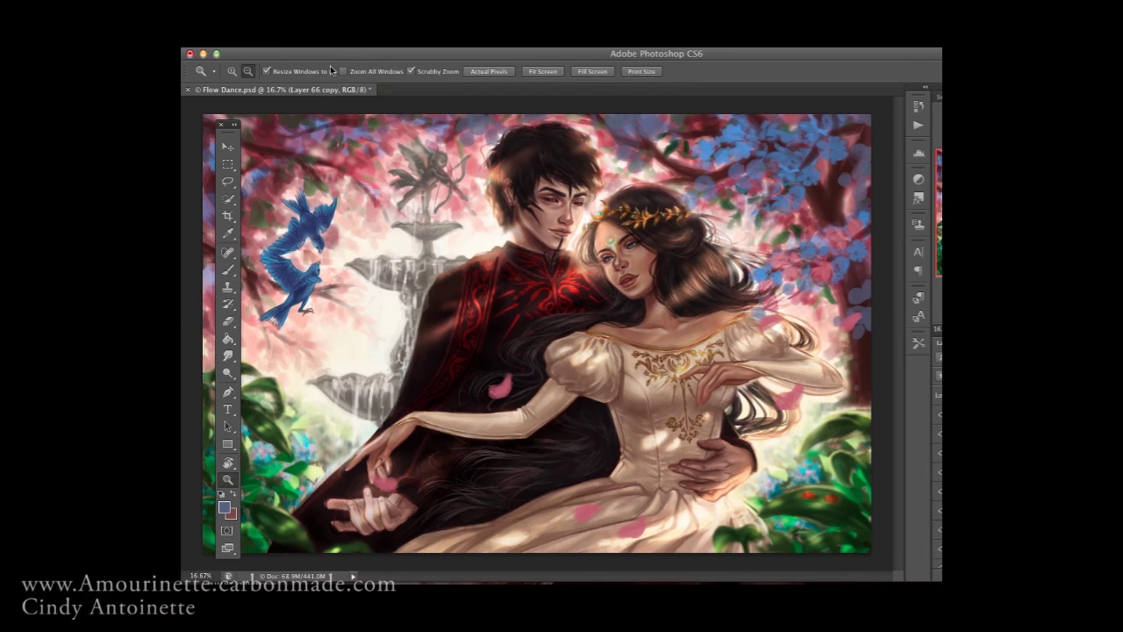
Duplicate the blossom layer, move the copy onto the branches above the blue birds and adjust it with Free Transform
{"action": "right_click", "coordinate": [895, 163]}
{"action": "key", "text": "Escape"}
{"action": "key", "text": "v"}
{"action": "left_click_drag", "start_coordinate": [755, 144], "coordinate": [324, 203]}
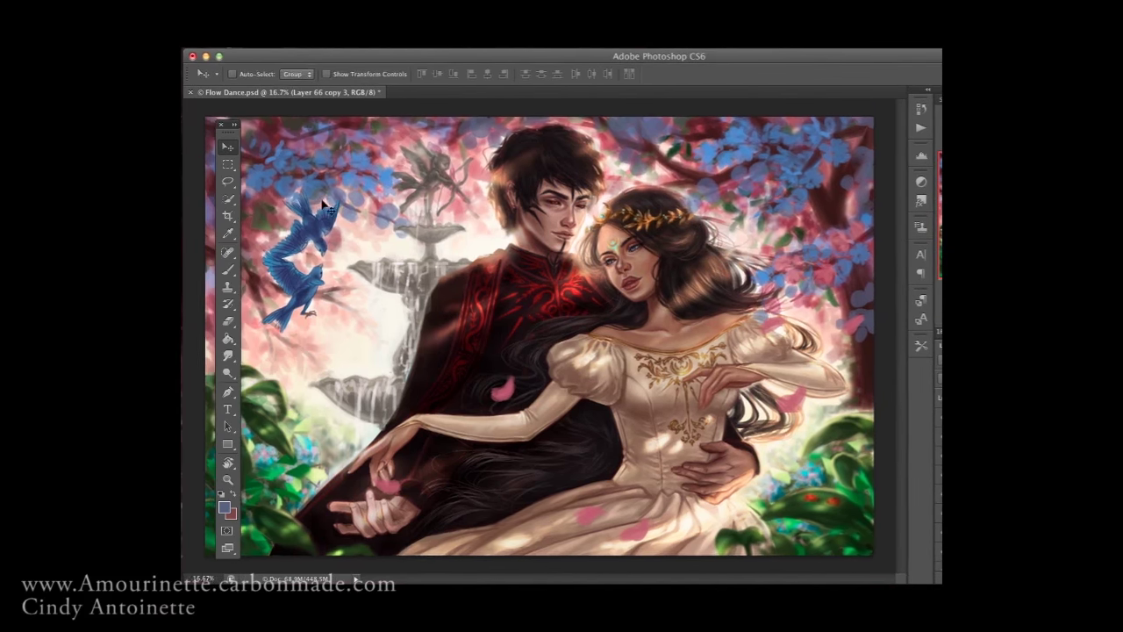
{"action": "key", "text": "ctrl+minus"}
{"action": "key", "text": "ctrl+t"}
{"action": "left_click_drag", "start_coordinate": [452, 167], "coordinate": [482, 151]}
{"action": "left_click", "coordinate": [848, 74]}
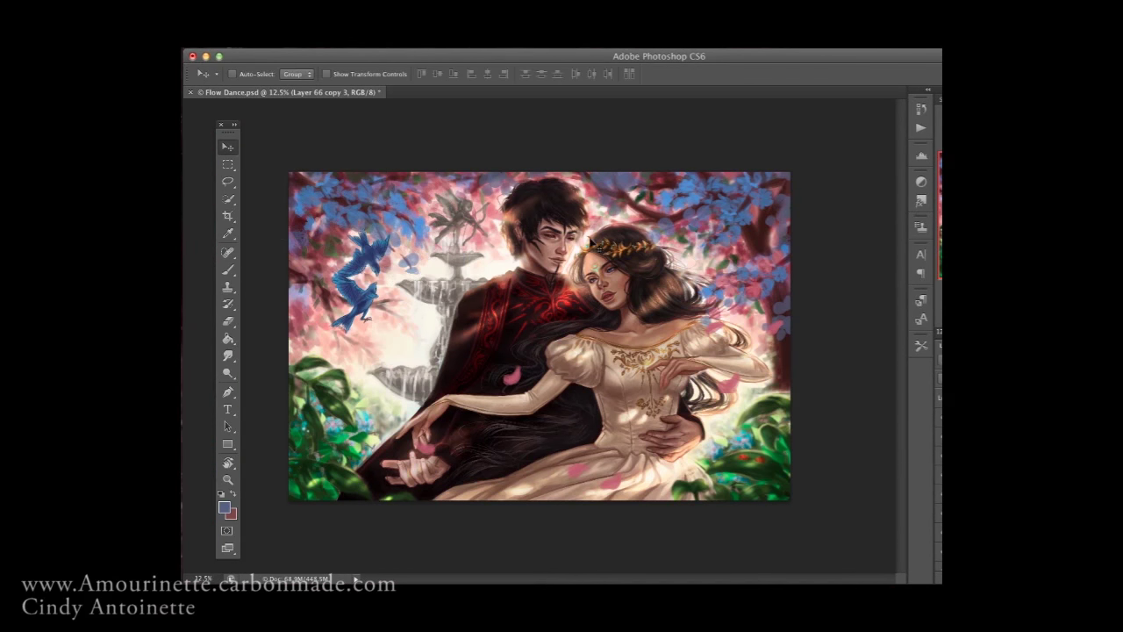
Transform the new blossom copy further and reposition it over the branches beside the fountain statue
{"action": "left_click", "coordinate": [312, 2]}
{"action": "left_click", "coordinate": [521, 494]}
{"action": "mouse_move", "coordinate": [448, 206]}
{"action": "left_mouse_down"}
{"action": "mouse_move", "coordinate": [469, 160]}
{"action": "mouse_move", "coordinate": [474, 210]}
{"action": "left_mouse_up"}
{"action": "left_click", "coordinate": [312, 2]}
{"action": "left_click", "coordinate": [521, 494]}
Paint a pale pink backdrop behind the blossoms across the painting's upper half on a new layer with a 447 px brush
{"action": "key", "text": "b"}
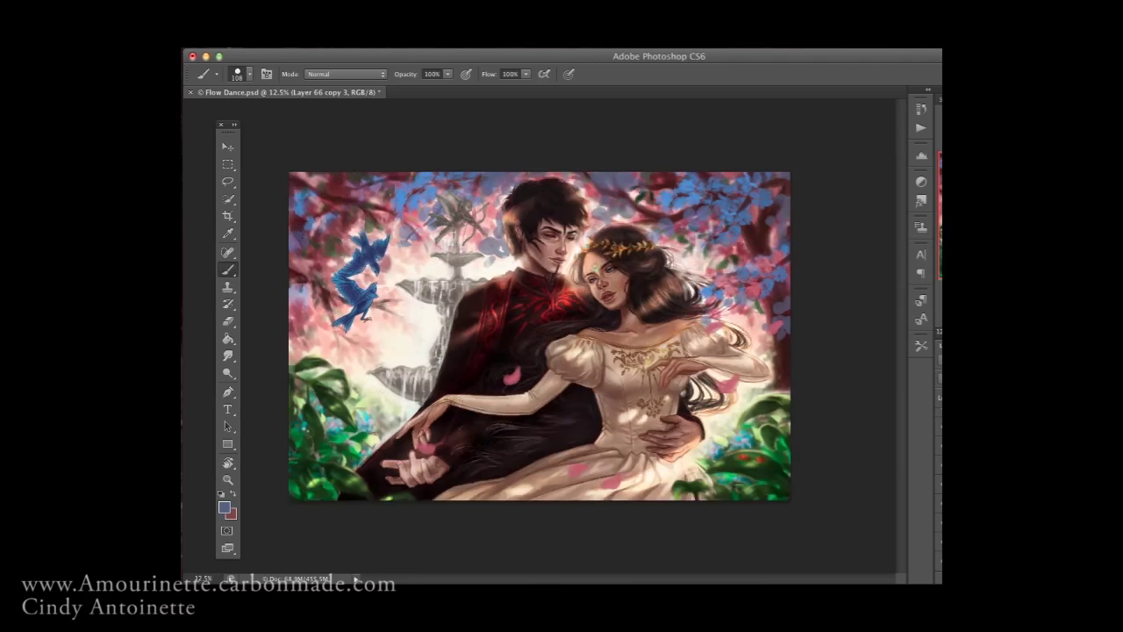
{"action": "key", "text": "alt+bracketleft"}
{"action": "left_click", "coordinate": [681, 413], "text": "alt"}
{"action": "left_click_drag", "start_coordinate": [298, 193], "coordinate": [386, 289]}
{"action": "left_click_drag", "start_coordinate": [509, 176], "coordinate": [789, 351]}
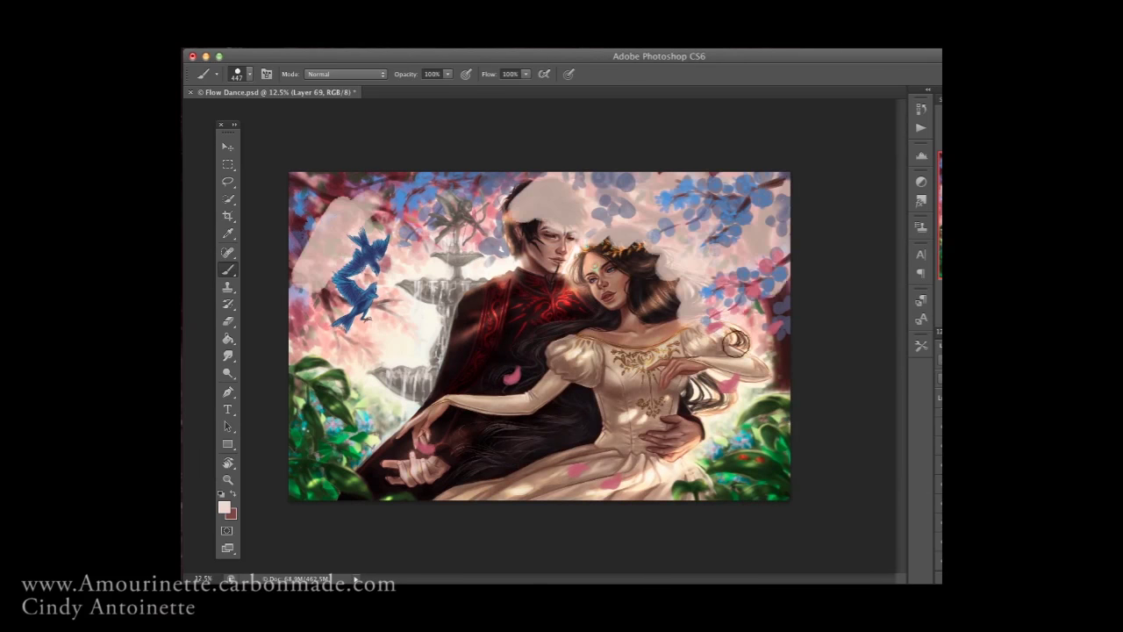
{"action": "left_click_drag", "start_coordinate": [359, 175], "coordinate": [790, 394]}
{"action": "left_click_drag", "start_coordinate": [606, 245], "coordinate": [772, 412]}
{"action": "key", "text": "F5"}
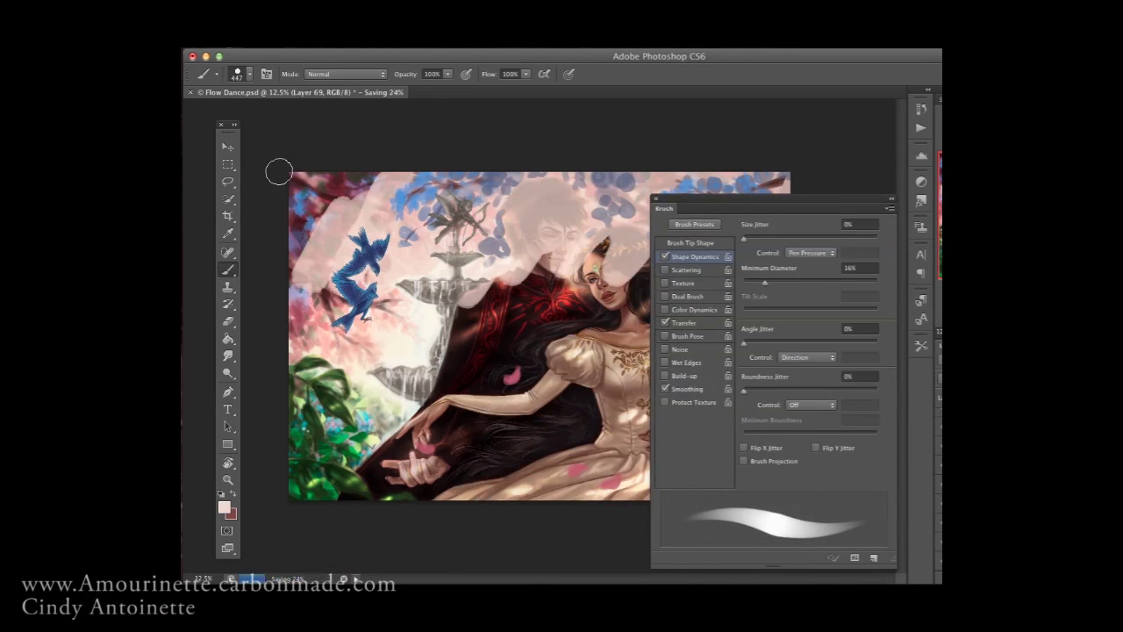
{"action": "left_click", "coordinate": [654, 200]}
Paint pink petals among the blue blossom clusters with a soft 121 px brush at 62% opacity
{"action": "key", "text": "z"}
{"action": "left_click", "coordinate": [679, 277]}
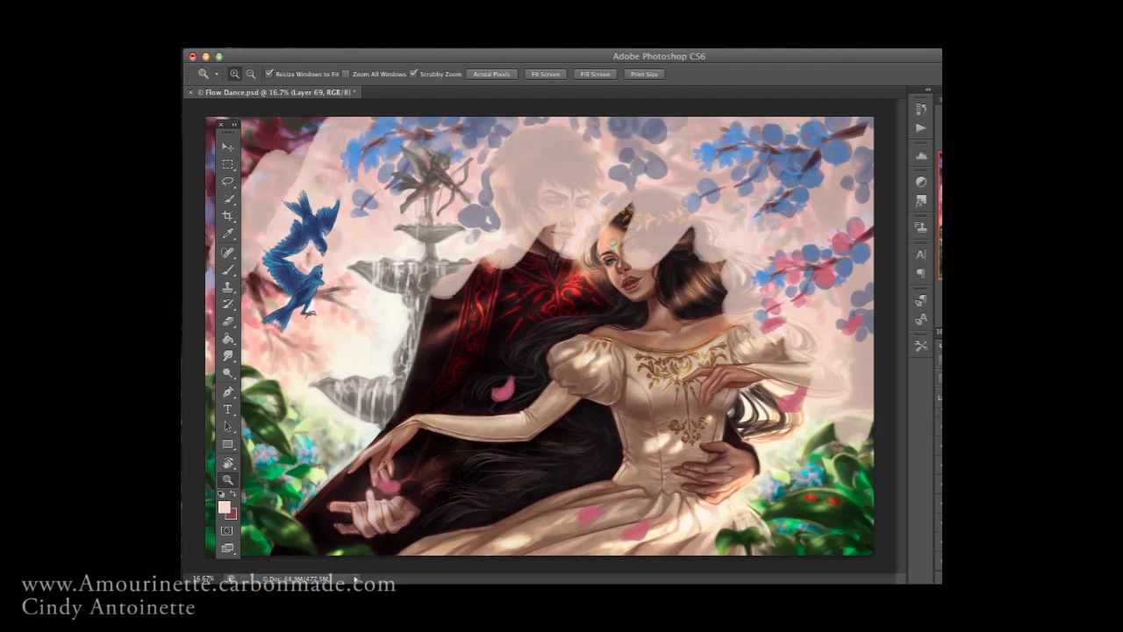
{"action": "key", "text": "b"}
{"action": "right_click", "coordinate": [720, 210]}
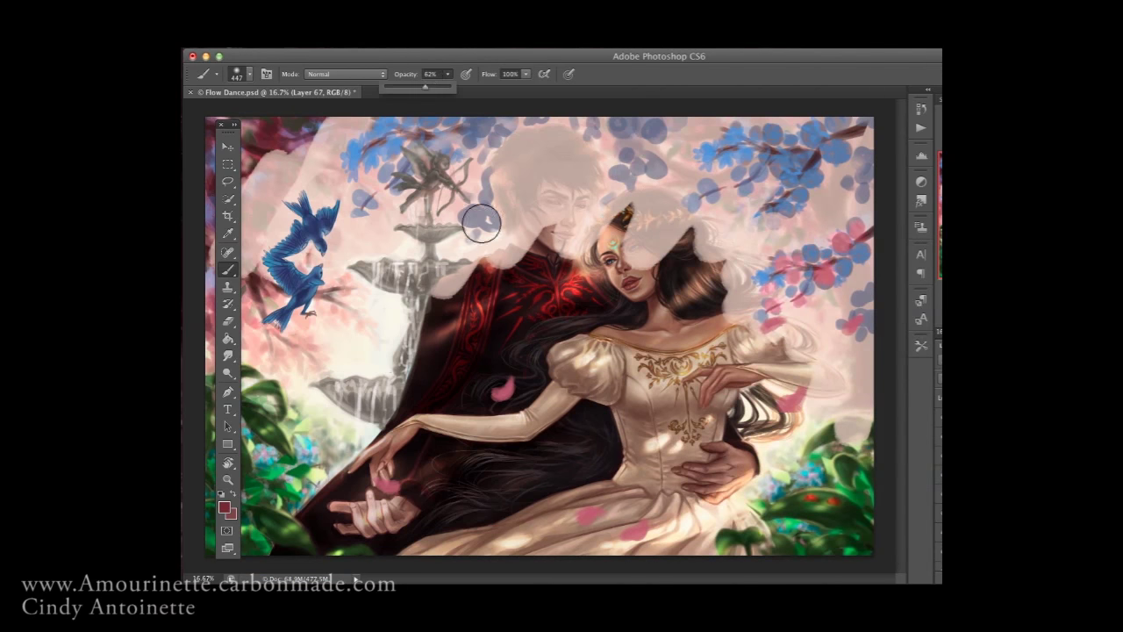
{"action": "right_click", "coordinate": [731, 140]}
{"action": "left_click", "coordinate": [748, 139], "text": "alt"}
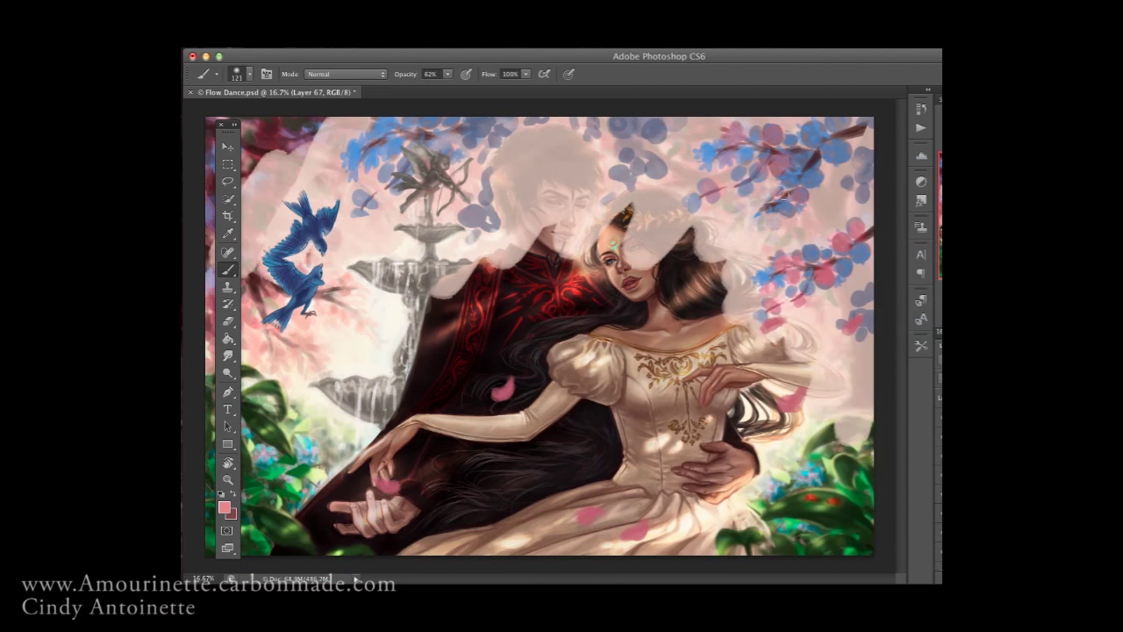
{"action": "left_click", "coordinate": [832, 270], "text": "ctrl+alt+super"}
{"action": "key", "text": "F5"}
{"action": "key", "text": "F5"}
{"action": "key", "text": "super+Tab"}
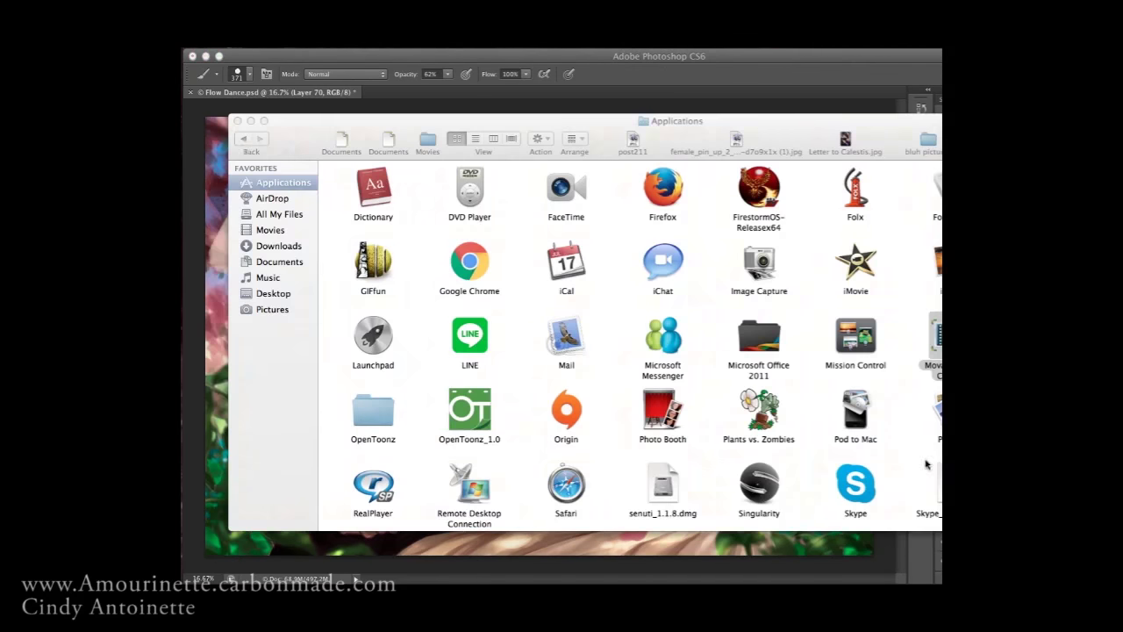
{"action": "key", "text": "super+Tab"}
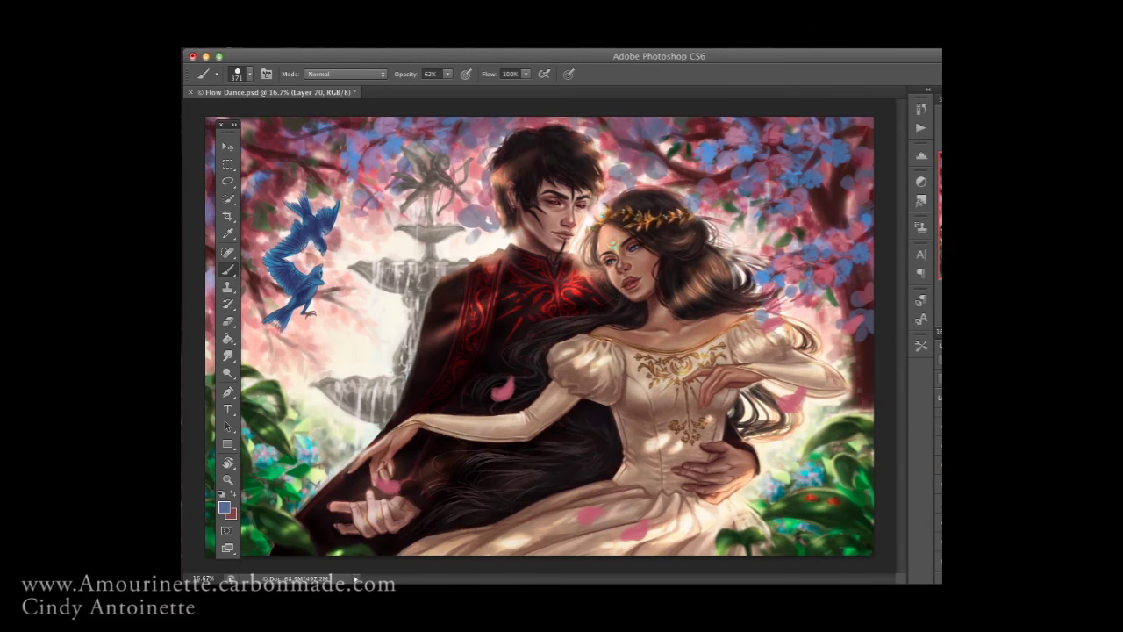
Add blue petals around the fountain statue and the couple's heads on a new layer with a hard 73 px brush, enlarged to 101 px at 100% opacity
{"action": "left_click_drag", "start_coordinate": [264, 167], "coordinate": [614, 182]}
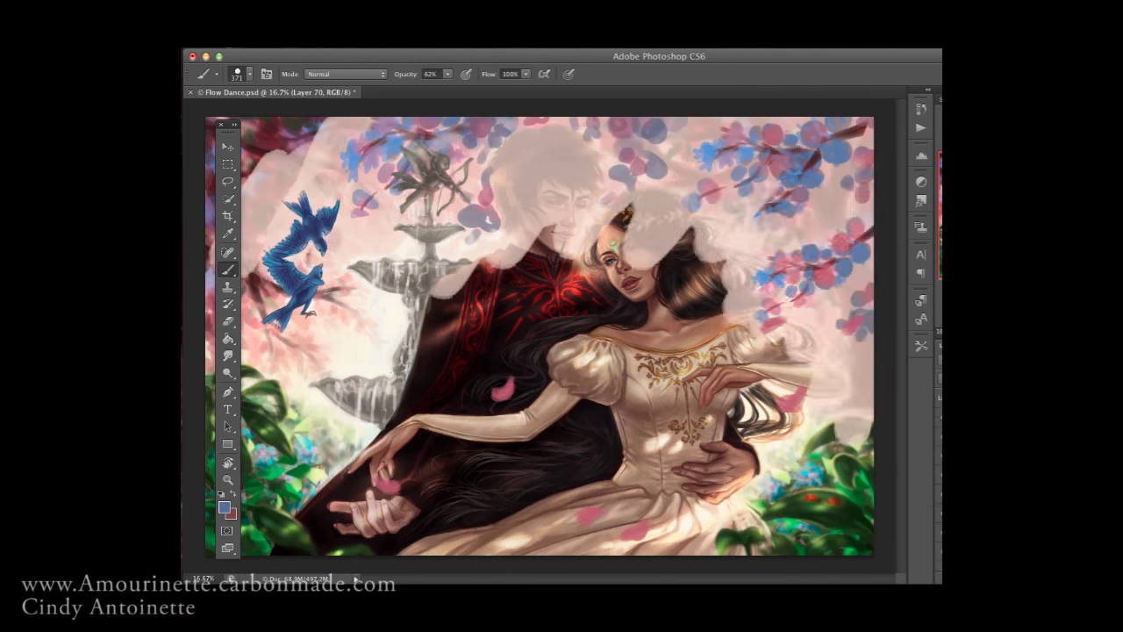
{"action": "right_click", "coordinate": [614, 182]}
{"action": "right_click", "coordinate": [379, 187]}
{"action": "key", "text": "Return"}
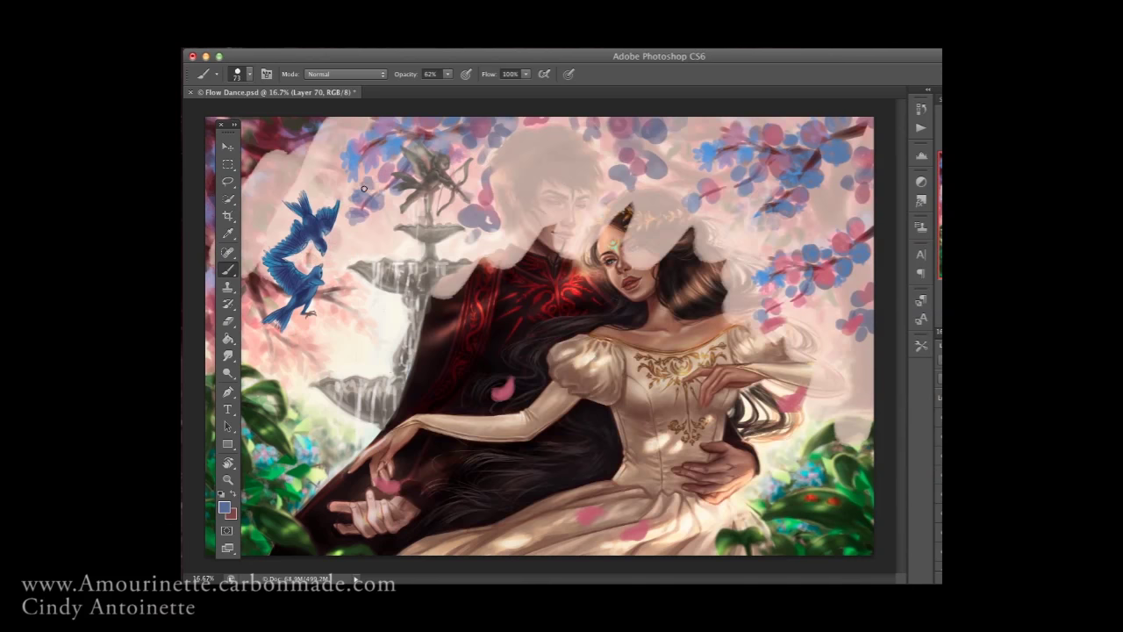
{"action": "key", "text": "bracketright"}
{"action": "key", "text": "0"}
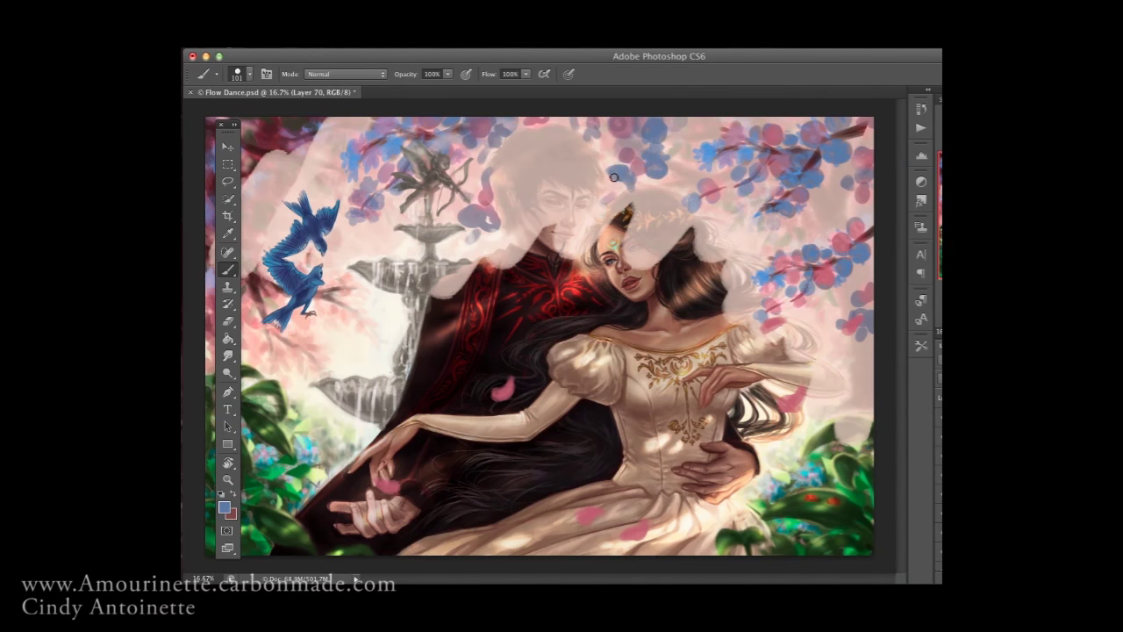
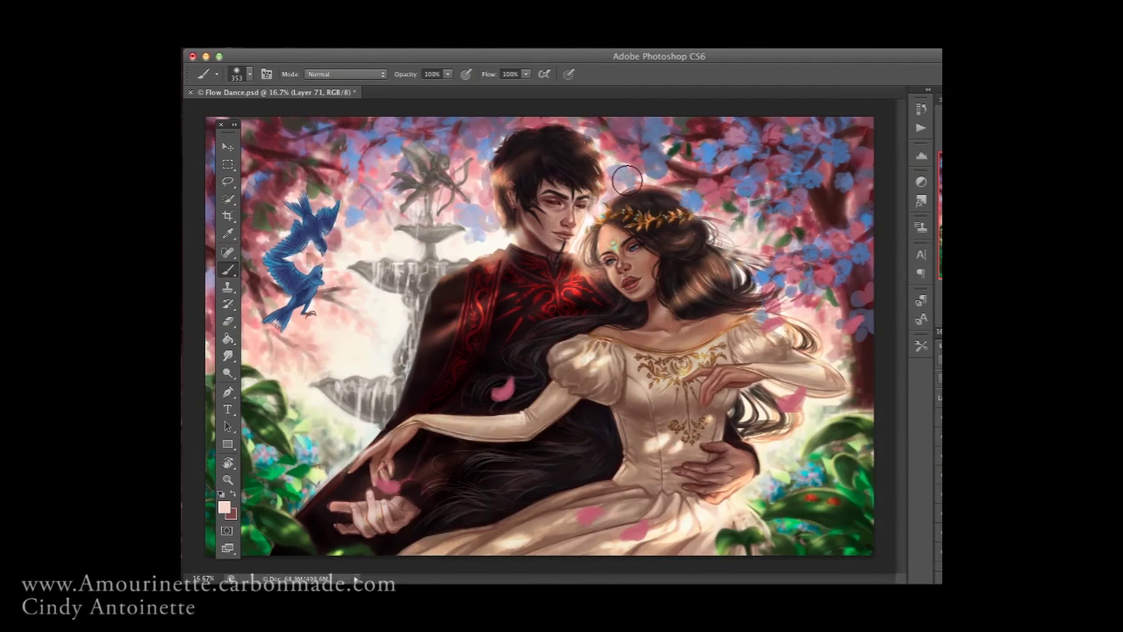
Lasso the couple, copy the selection to a new layer and apply the High Pass filter
{"action": "key", "text": "e"}
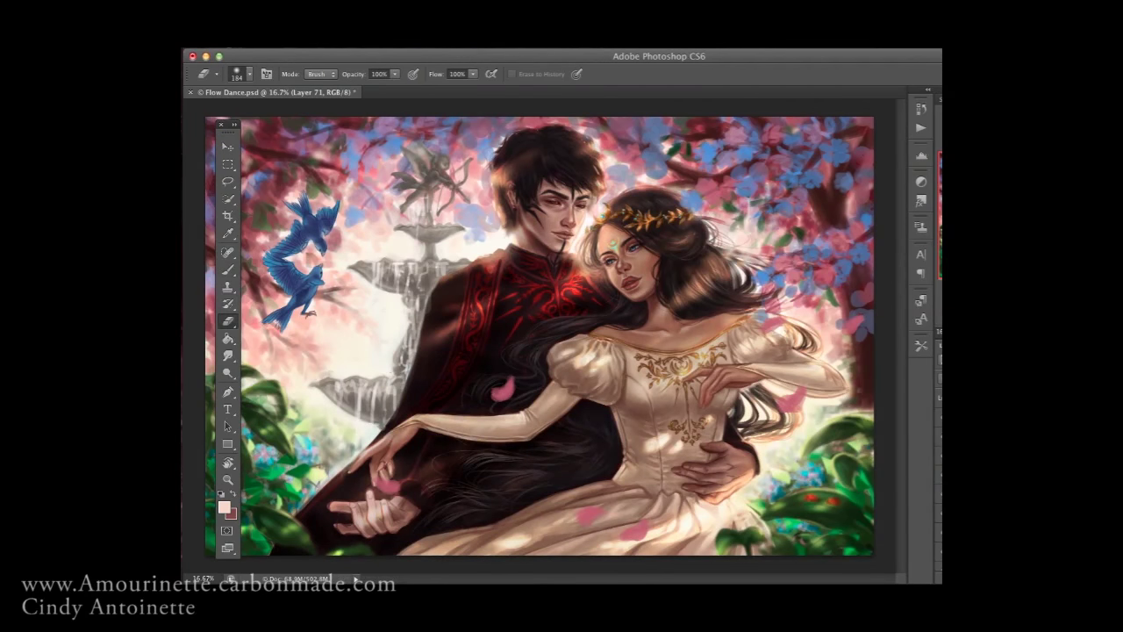
{"action": "key", "text": "l"}
{"action": "mouse_move", "coordinate": [772, 554]}
{"action": "left_mouse_down"}
{"action": "mouse_move", "coordinate": [675, 188]}
{"action": "mouse_move", "coordinate": [350, 430]}
{"action": "mouse_move", "coordinate": [263, 554]}
{"action": "left_mouse_up"}
{"action": "key", "text": "ctrl+j"}
{"action": "left_click", "coordinate": [495, 44]}
{"action": "mouse_move", "coordinate": [551, 293]}
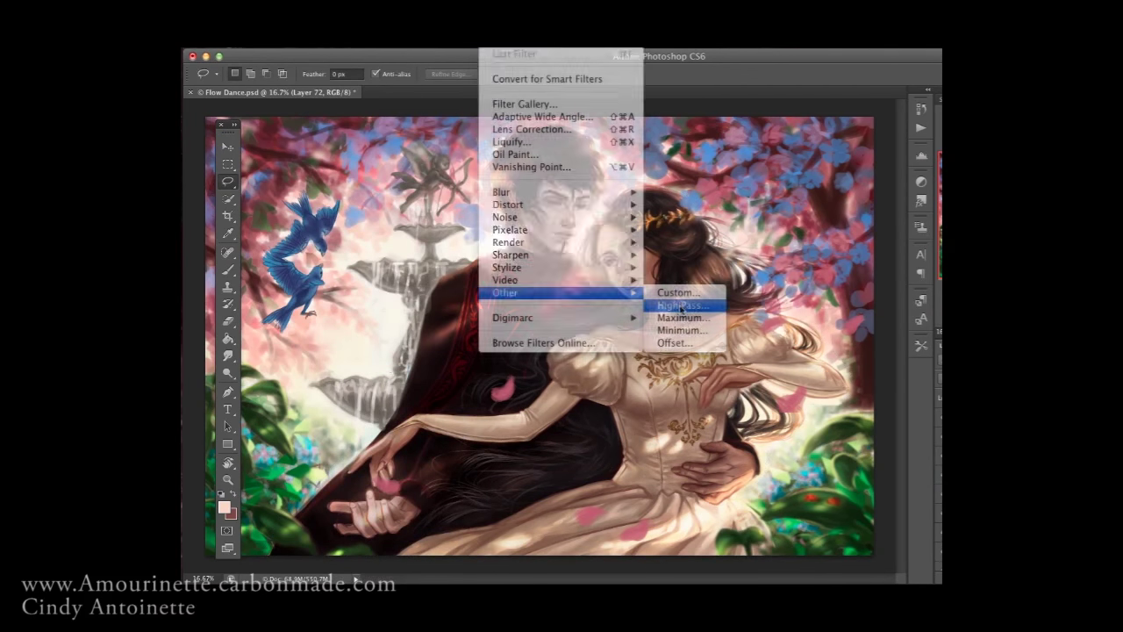
{"action": "left_click", "coordinate": [675, 310]}
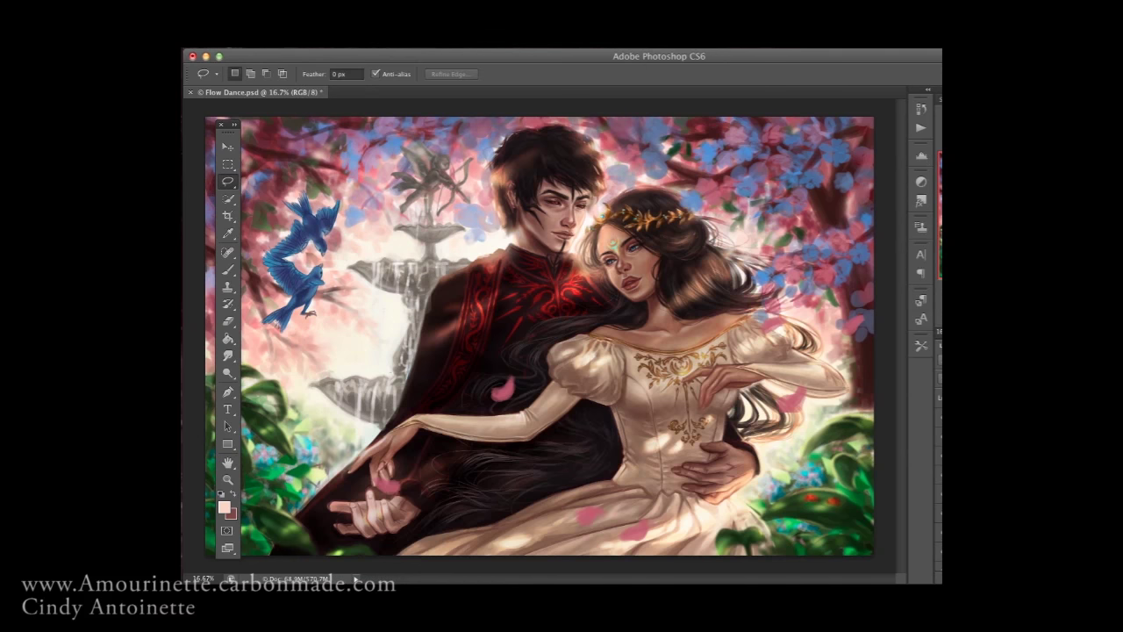
Set the brush to 29 px and erase the water falling from the fountain basins with a 136 px soft eraser
{"action": "key", "text": "b"}
{"action": "right_click", "coordinate": [502, 245]}
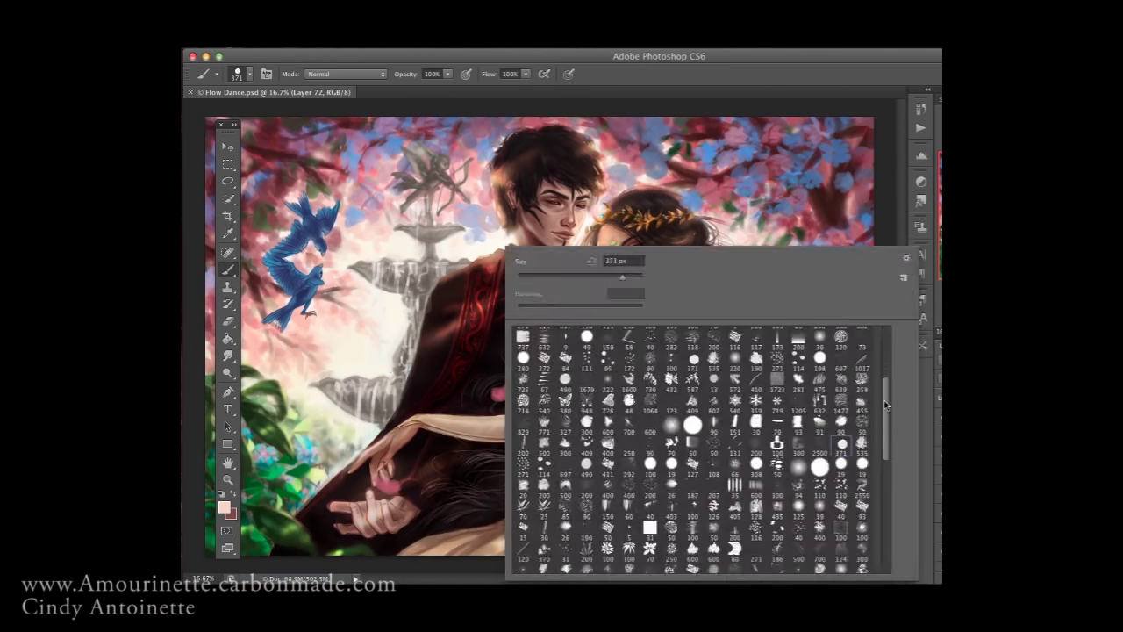
{"action": "key", "text": "Escape"}
{"action": "right_click", "coordinate": [413, 244]}
{"action": "double_click", "coordinate": [533, 253]}
{"action": "type", "text": "29"}
{"action": "key", "text": "Return"}
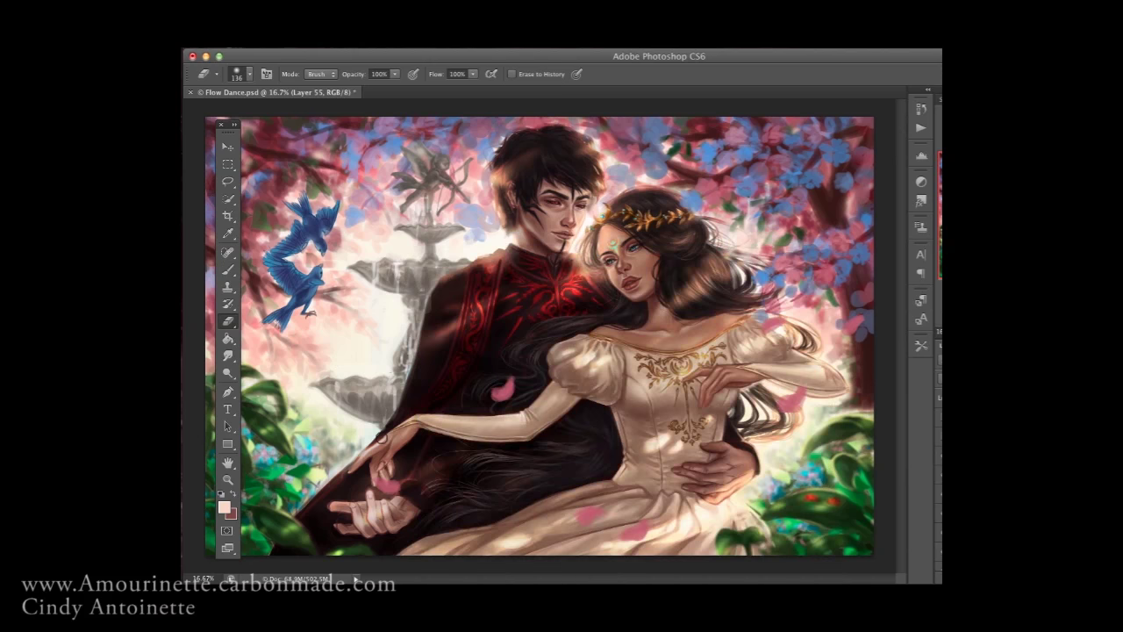
{"action": "right_click", "coordinate": [500, 247]}
{"action": "key", "text": "Escape"}
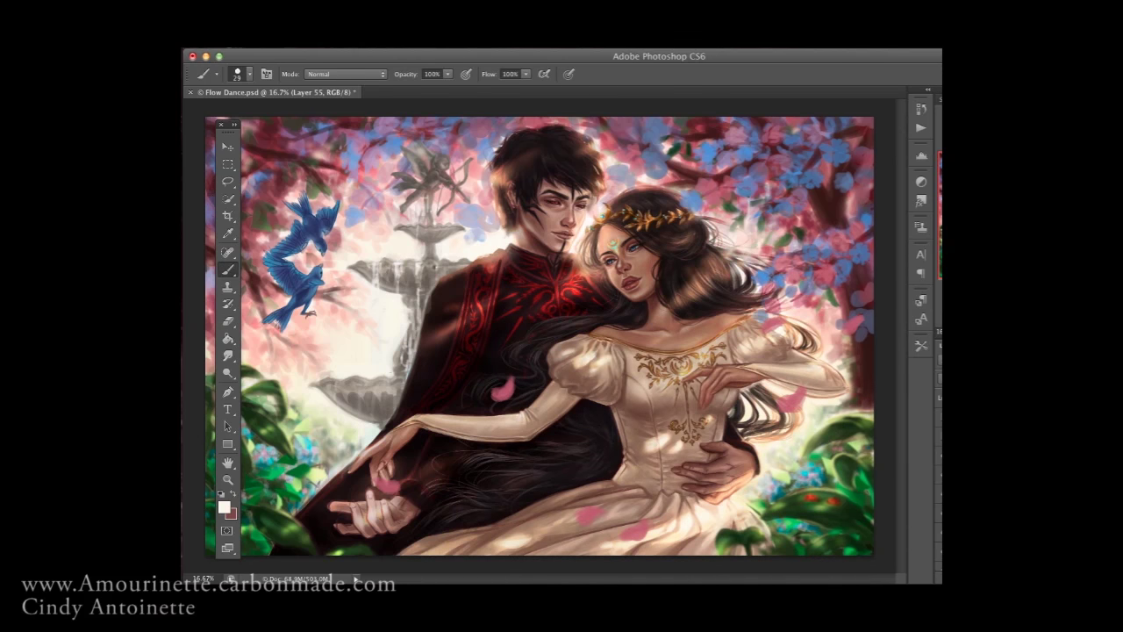
Repaint the water streams over the fountain's basins with the 29 px brush in sampled off-white and grey tones
{"action": "left_click", "coordinate": [406, 351], "text": "alt"}
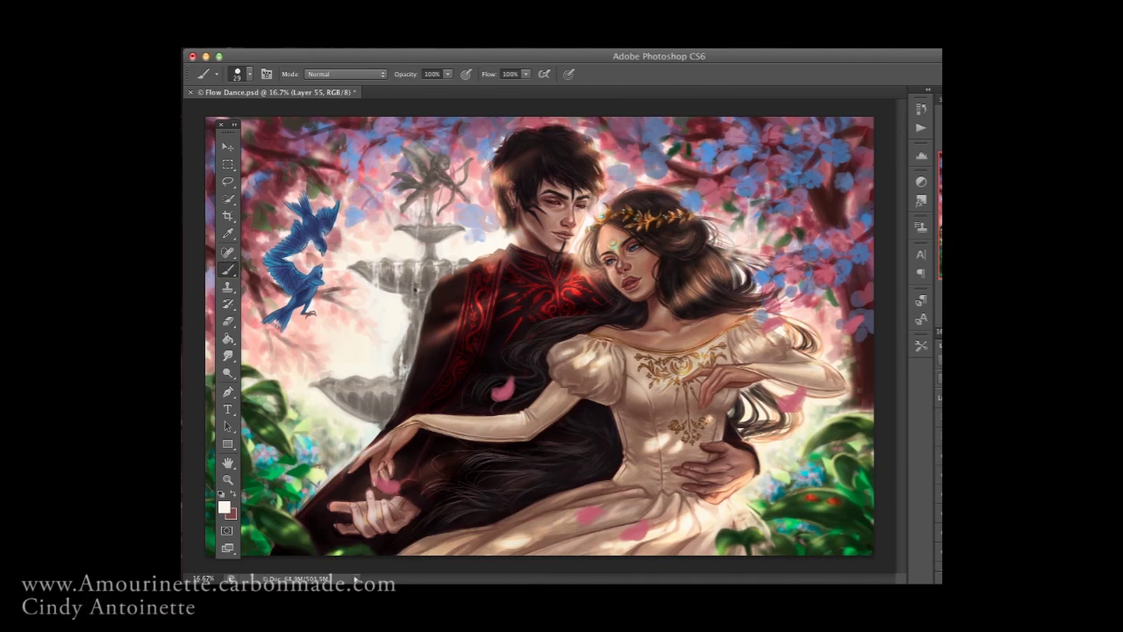
{"action": "left_click", "coordinate": [416, 290], "text": "alt"}
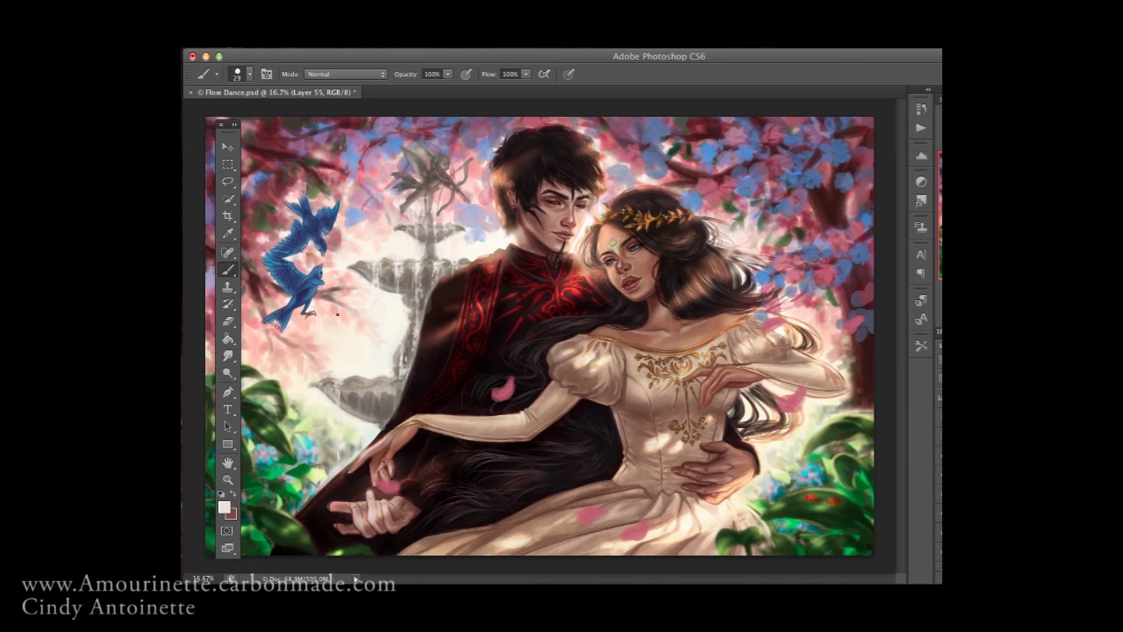
{"action": "left_click", "coordinate": [359, 365], "text": "alt"}
{"action": "left_click_drag", "start_coordinate": [340, 386], "coordinate": [339, 399]}
{"action": "left_click", "coordinate": [339, 392], "text": "alt"}
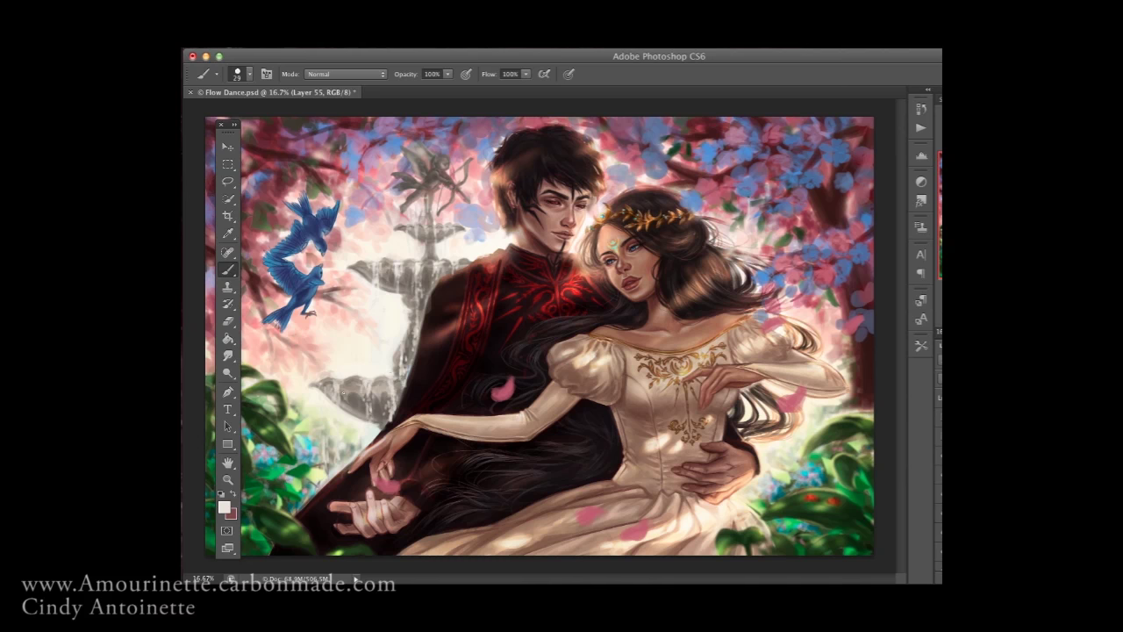
{"action": "left_click", "coordinate": [347, 394], "text": "alt"}
{"action": "left_click_drag", "start_coordinate": [365, 386], "coordinate": [367, 409]}
{"action": "key", "text": "e"}
{"action": "right_click", "coordinate": [415, 425]}
{"action": "key", "text": "Escape"}
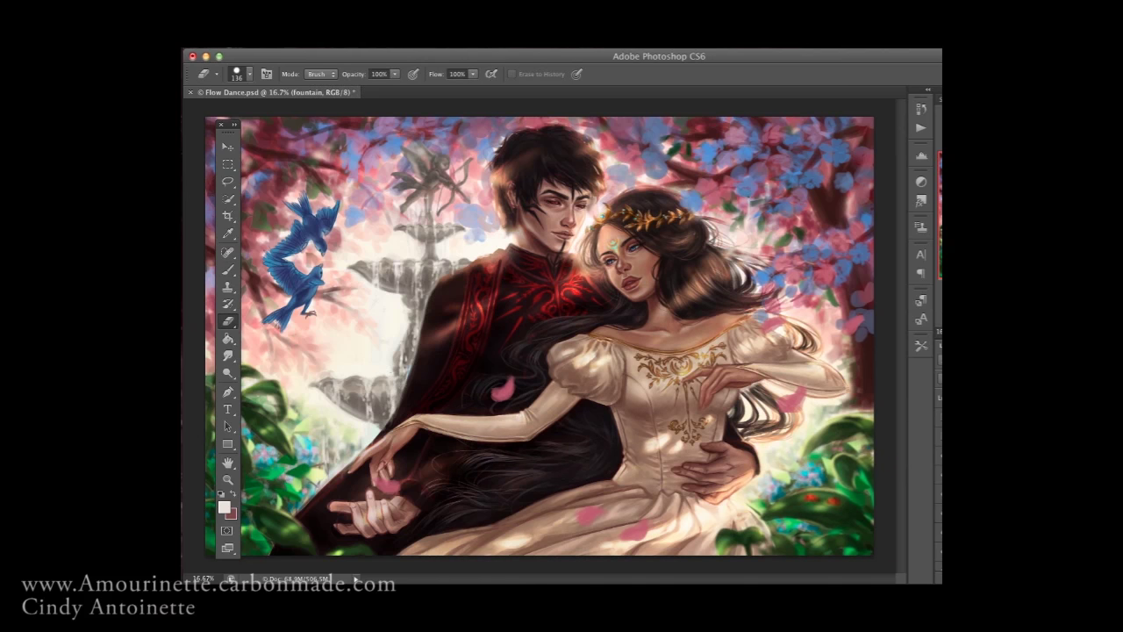
Paint a soft off-white glow near the fountain and the man's shoulder with a 458 px brush, trimming it with a 447 px soft eraser
{"action": "key", "text": "b"}
{"action": "right_click", "coordinate": [447, 246]}
{"action": "key", "text": "Escape"}
{"action": "right_click", "coordinate": [498, 244]}
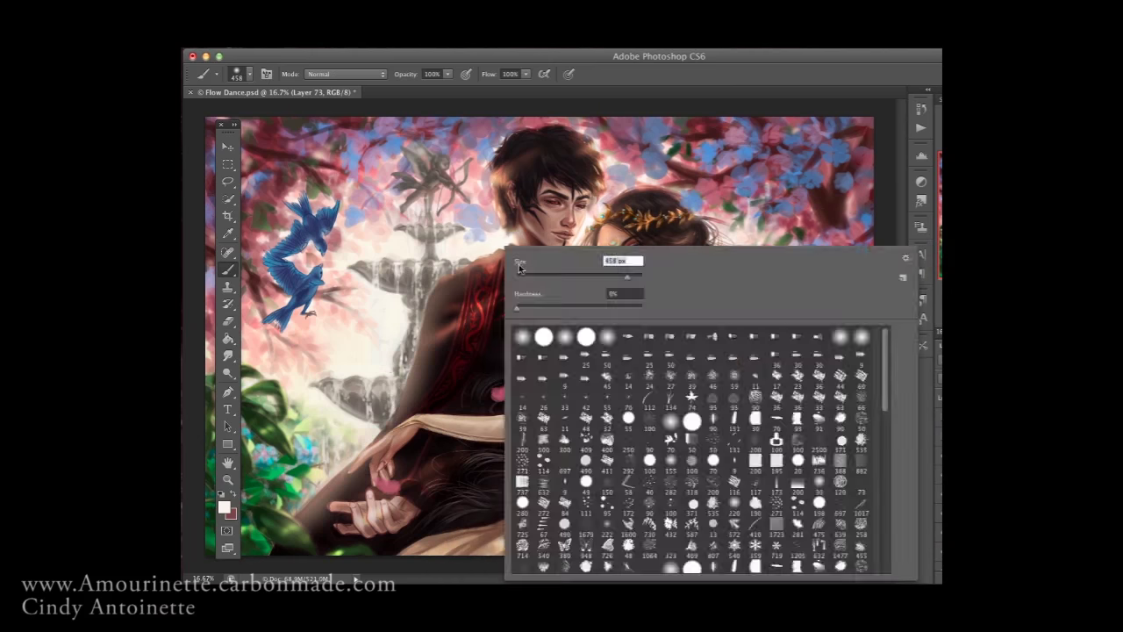
{"action": "key", "text": "Escape"}
{"action": "key", "text": "e"}
{"action": "right_click", "coordinate": [484, 245]}
{"action": "key", "text": "Escape"}
{"action": "key", "text": "F5"}
{"action": "key", "text": "F5"}
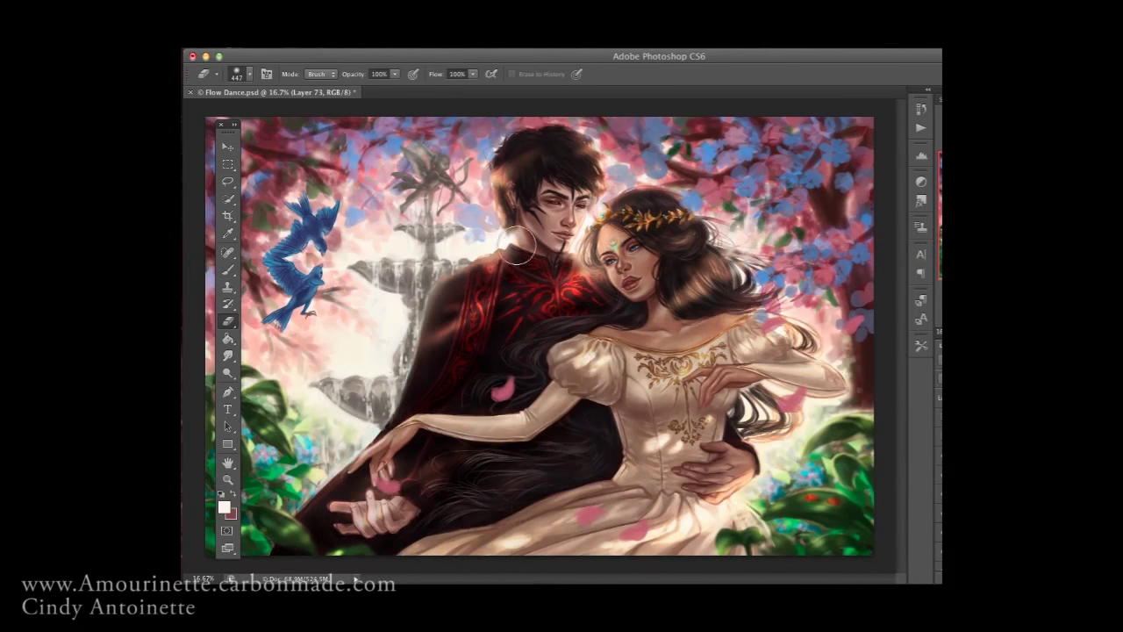
Check the painting's values in a greyscale proof and merge the selected layers
{"action": "key", "text": "ctrl+y"}
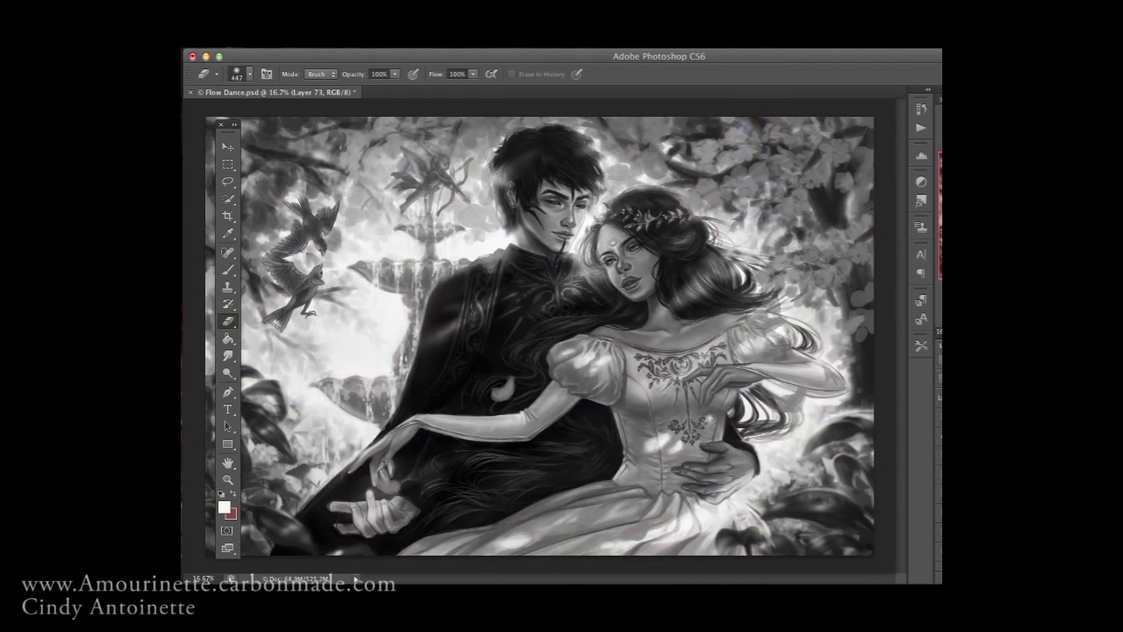
{"action": "key", "text": "ctrl+y"}
{"action": "key", "text": "ctrl+y"}
{"action": "key", "text": "ctrl+y"}
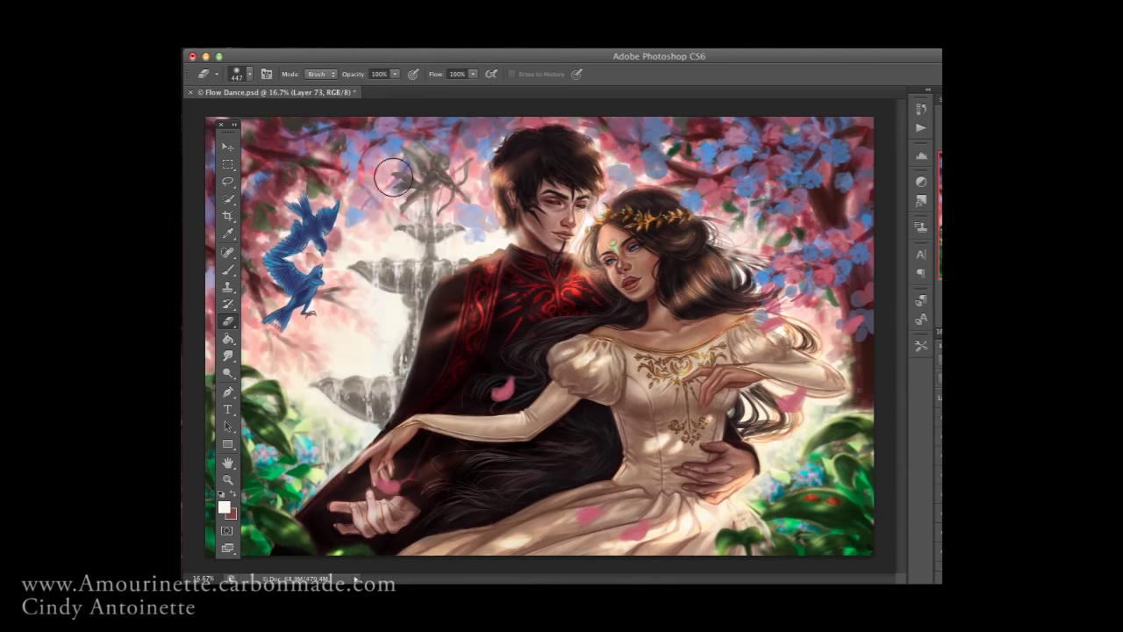
{"action": "right_click", "coordinate": [894, 166]}
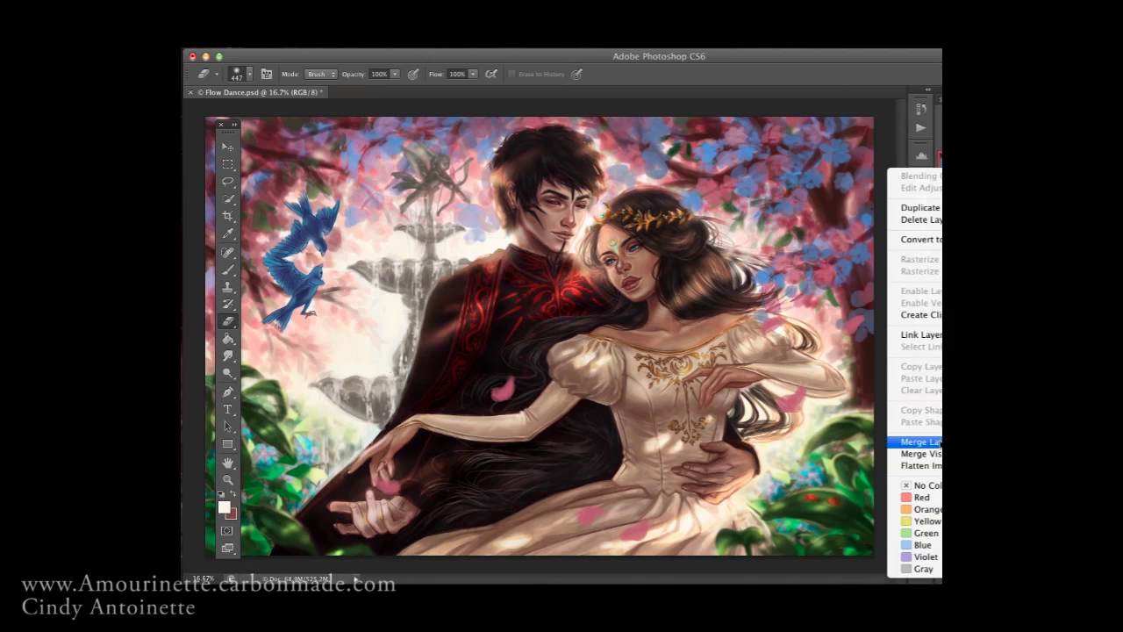
{"action": "left_click", "coordinate": [831, 165]}
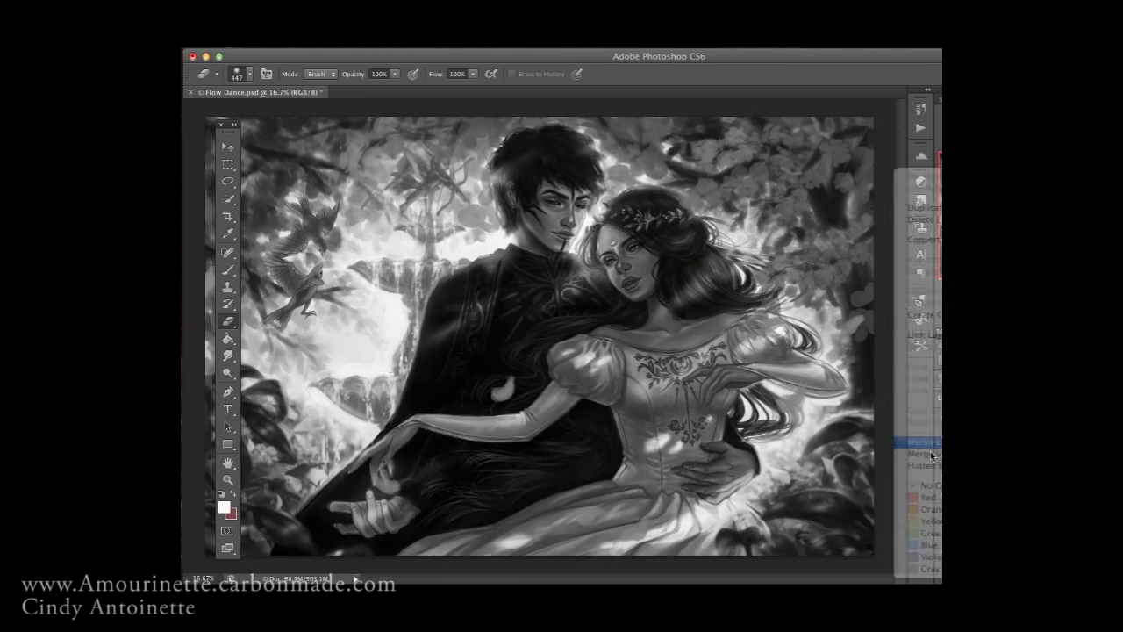
{"action": "key", "text": "ctrl+y"}
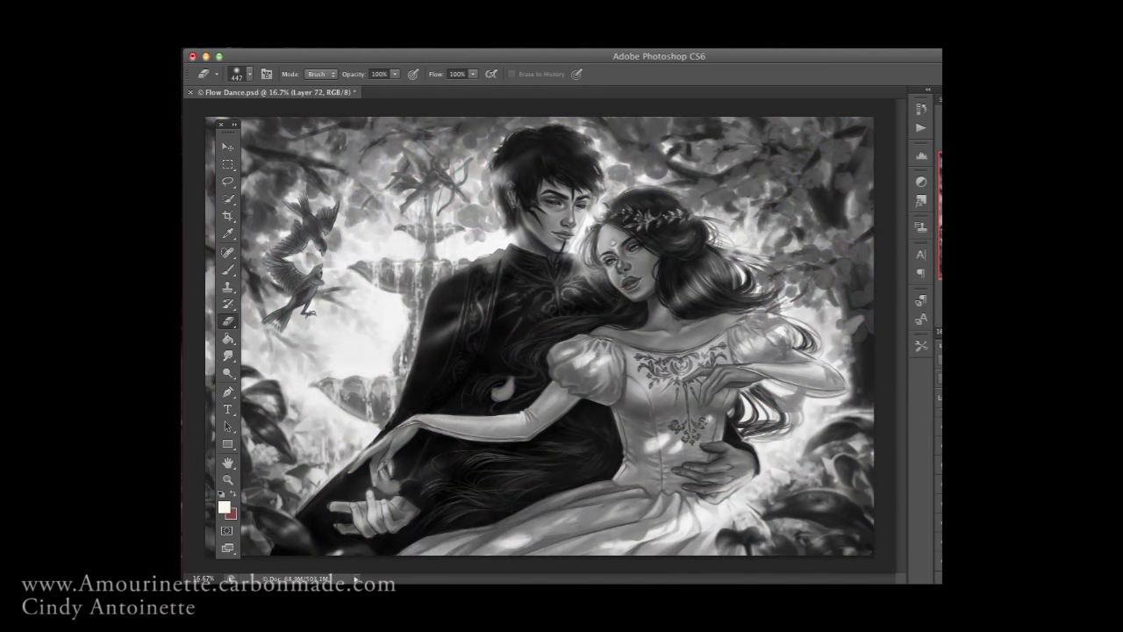
Lasso the tree canopy, adjust it with a Brightness/Contrast layer and refine the adjustment with a 447 px soft eraser
{"action": "key", "text": "l"}
{"action": "mouse_move", "coordinate": [886, 119]}
{"action": "left_mouse_down"}
{"action": "mouse_move", "coordinate": [619, 166]}
{"action": "mouse_move", "coordinate": [562, 117]}
{"action": "left_mouse_up"}
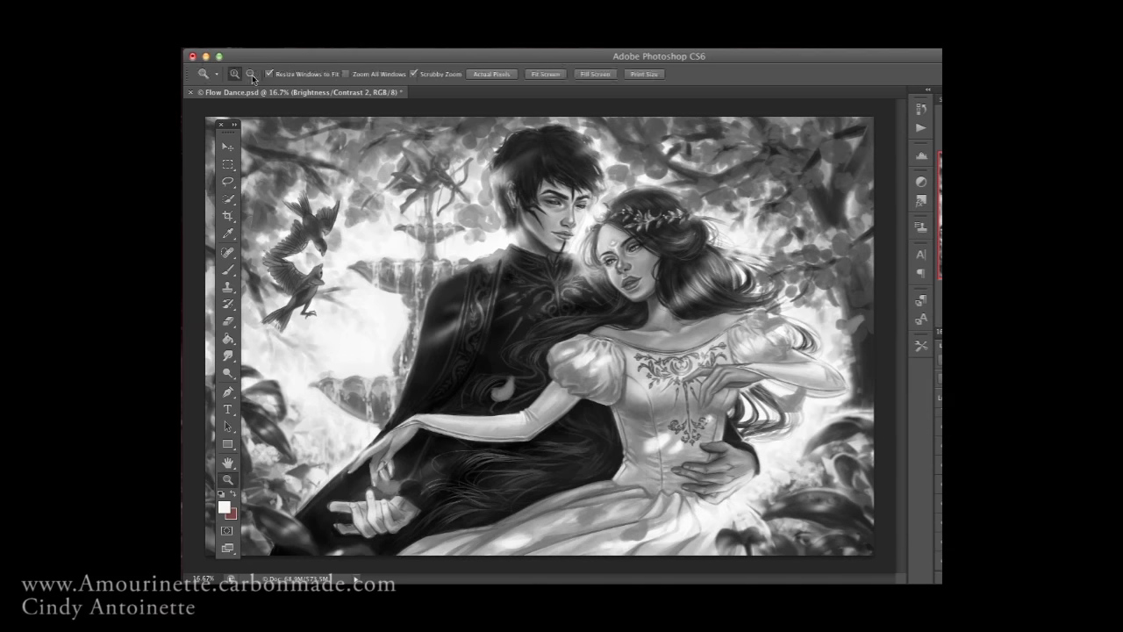
{"action": "key", "text": "ctrl+minus"}
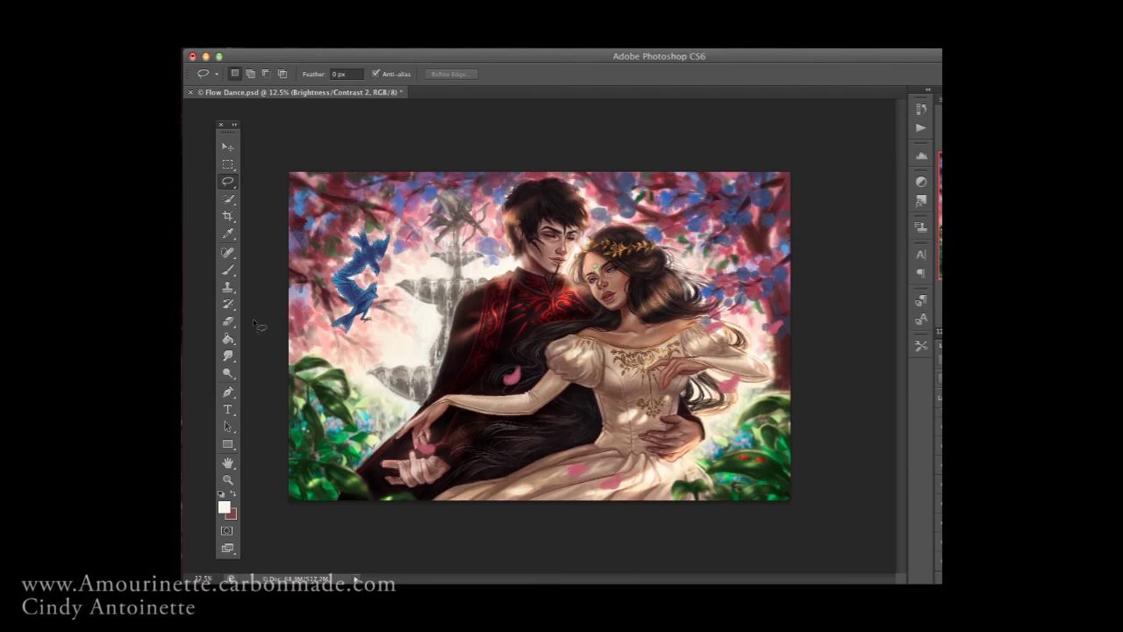
{"action": "key", "text": "e"}
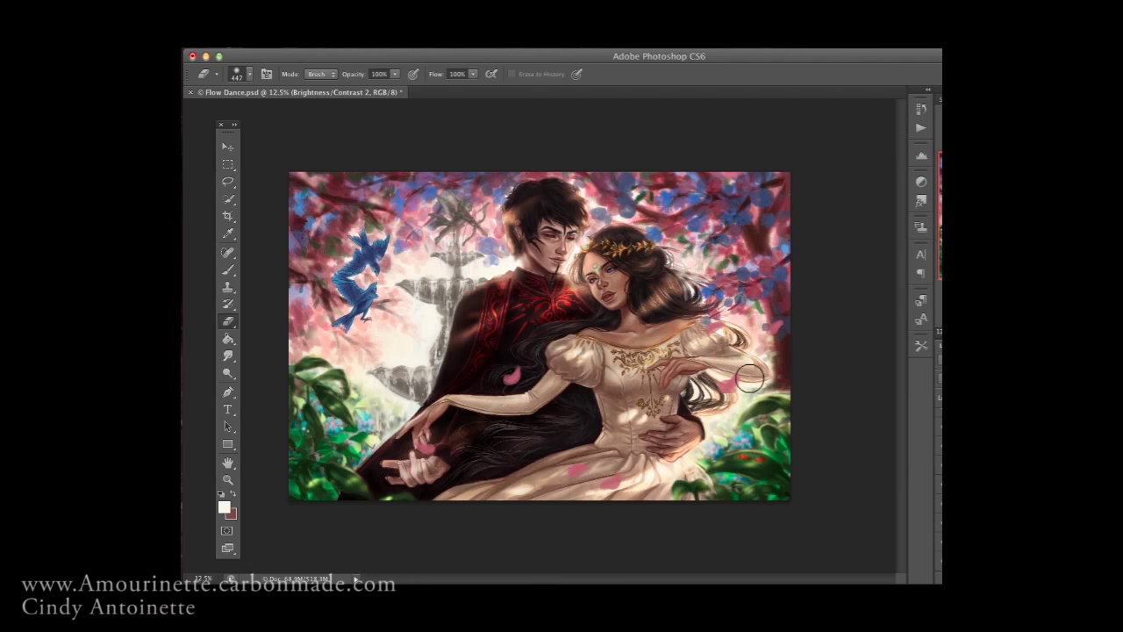
{"action": "key", "text": "Return"}
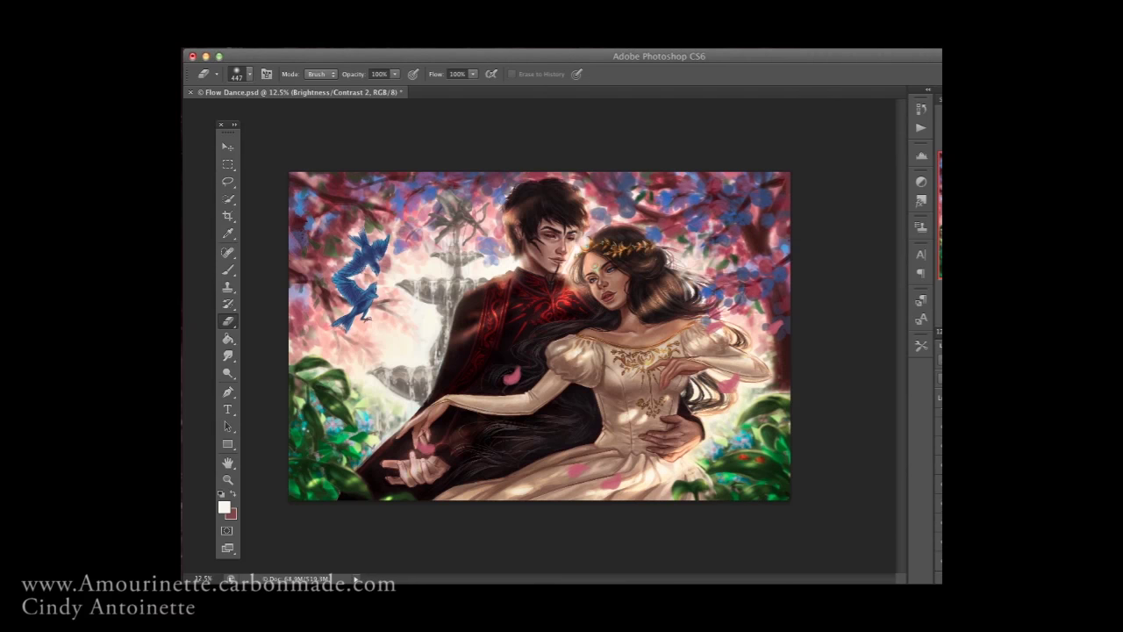